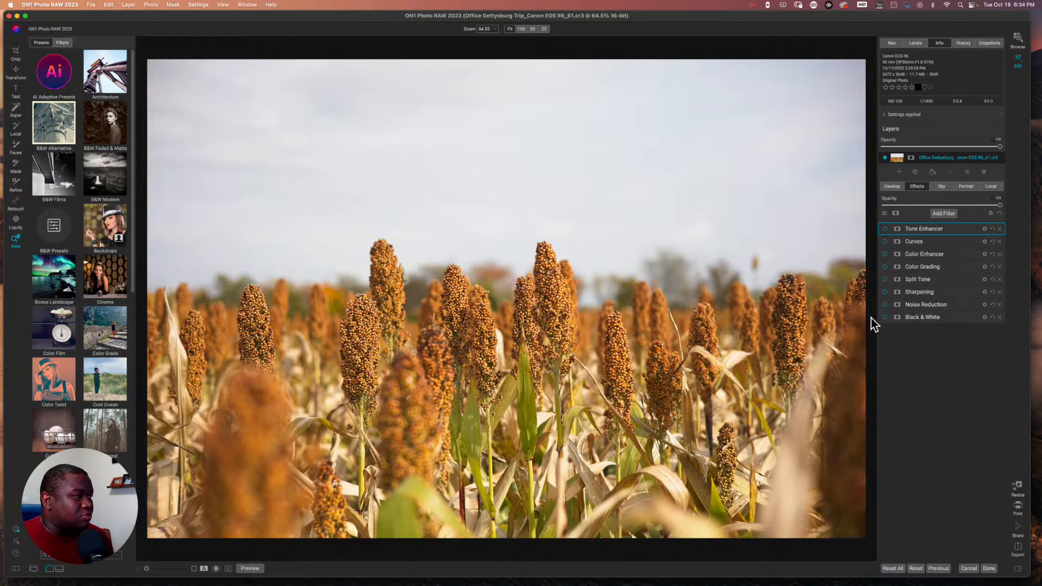
- Switch to Keynote, view the Lightroom vs ON1 presentation, and move its window out of view
mouse_move(837, 575)
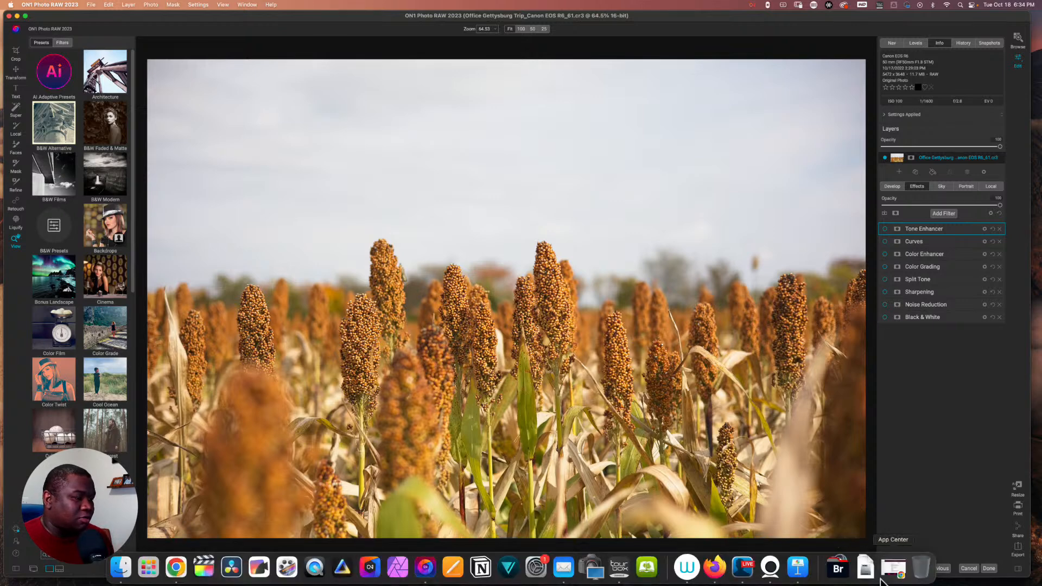
click(797, 575)
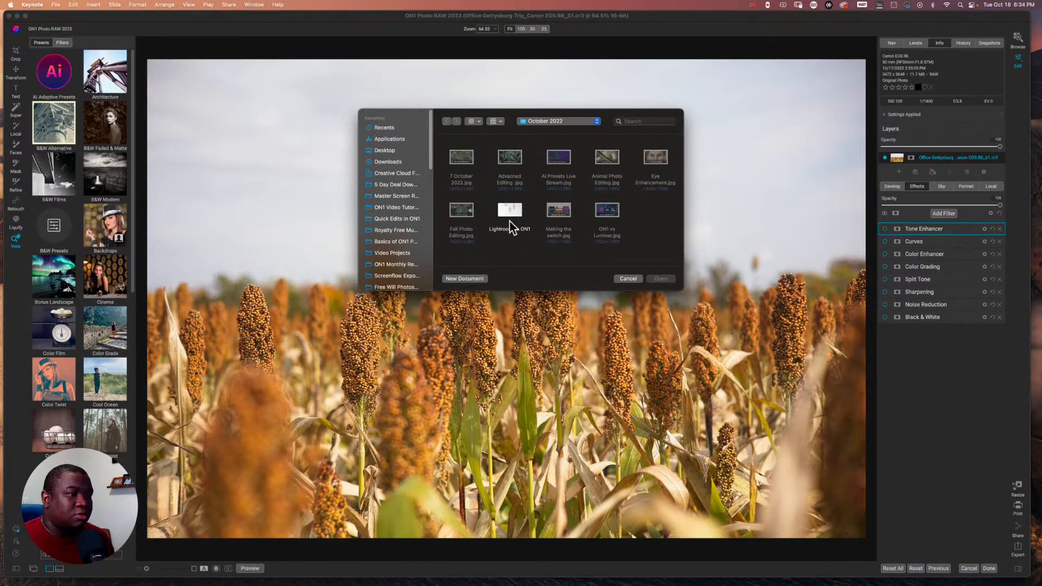
click(510, 215)
click(660, 279)
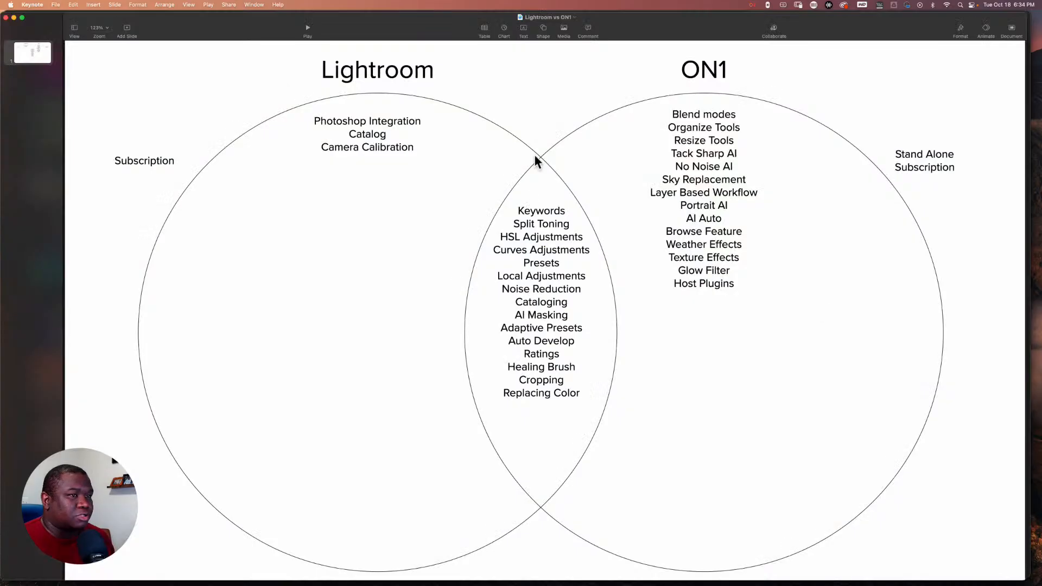
drag(431, 22, 1041, 85)
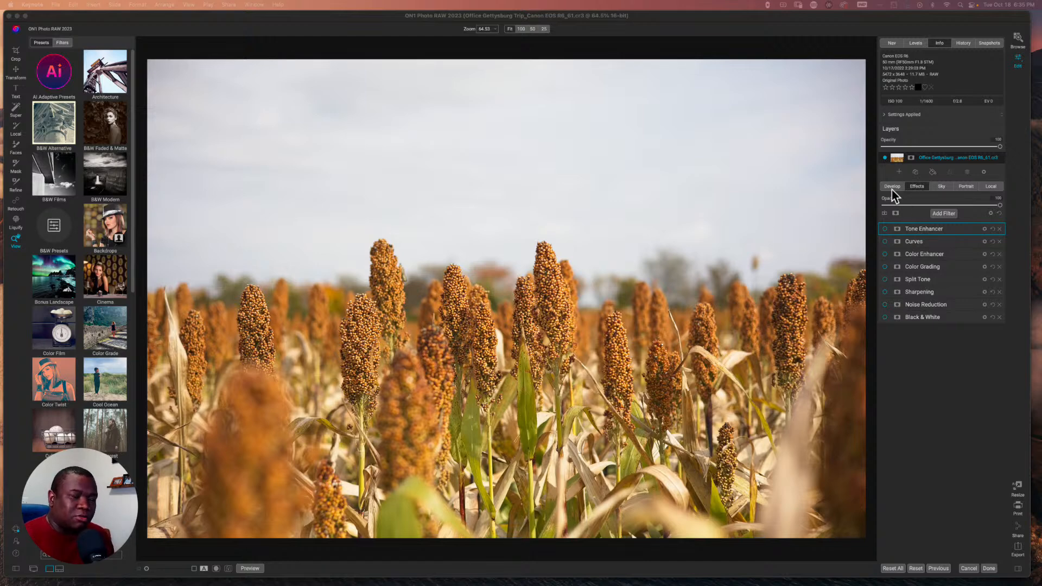
- Return to ON1 Photo RAW and enable the Tone Enhancer filter with its settings expanded
click(932, 231)
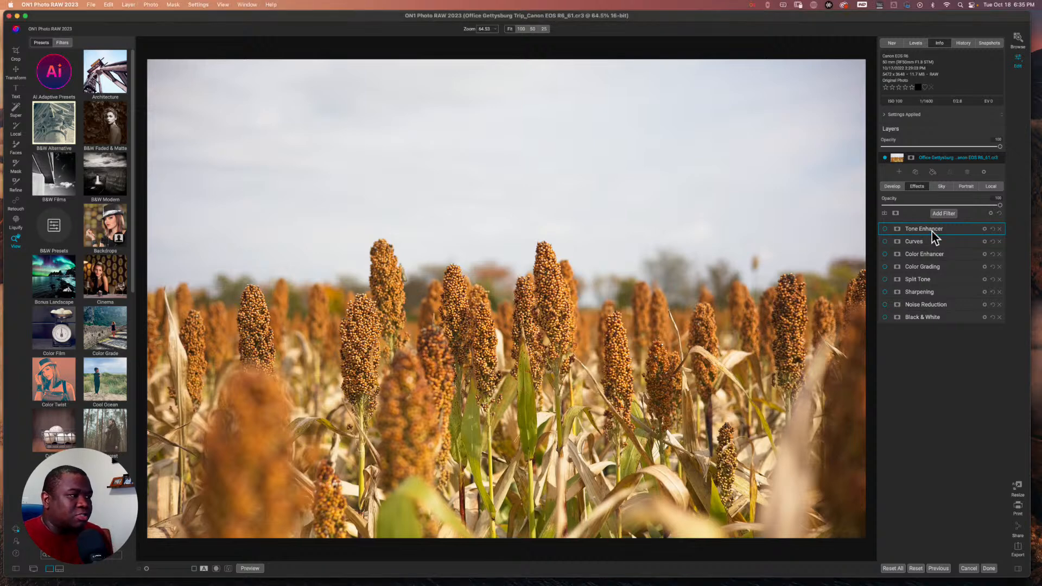
click(931, 232)
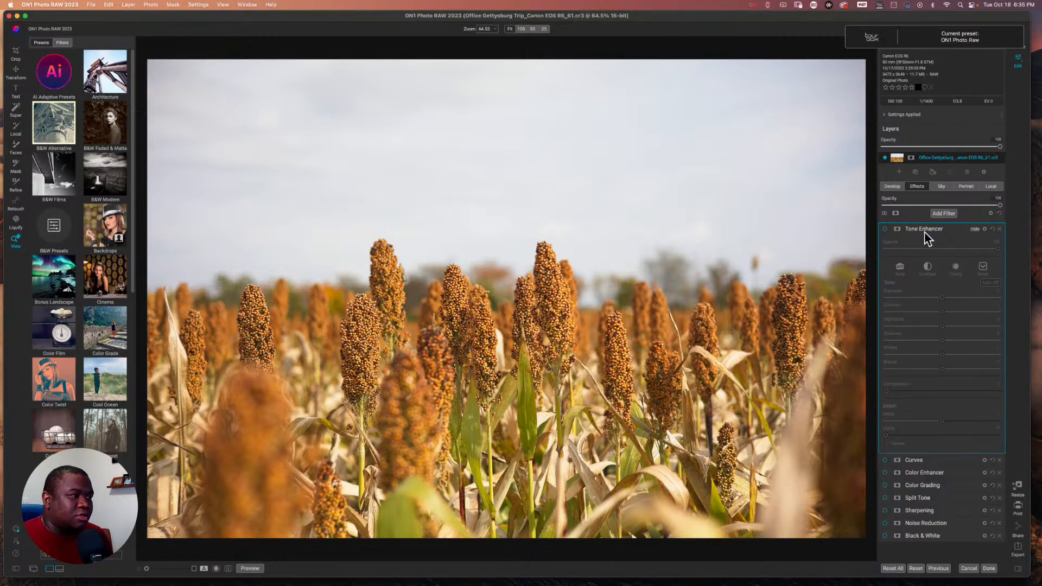
click(884, 230)
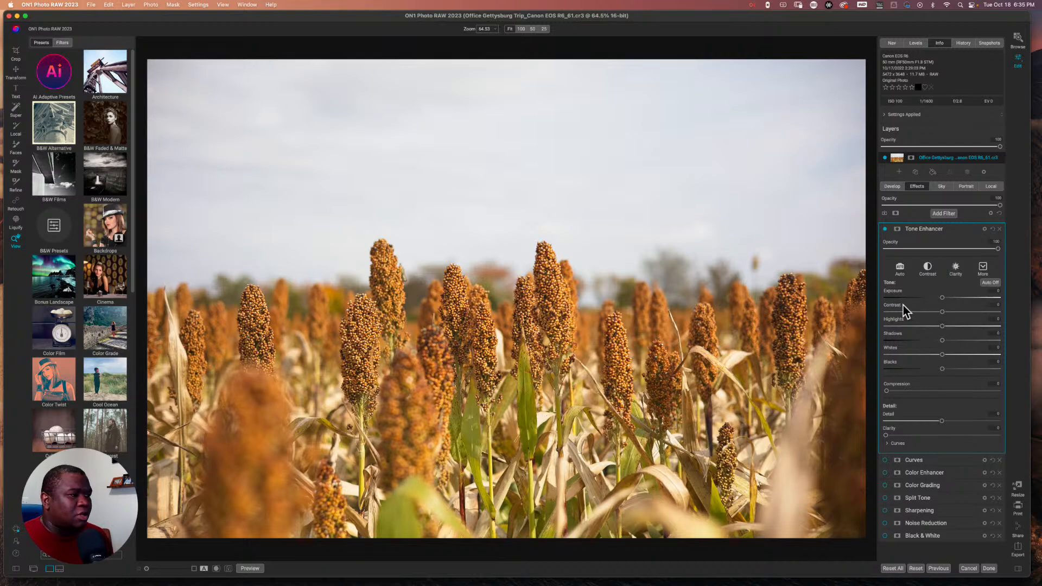
drag(940, 299, 939, 298)
double_click(939, 297)
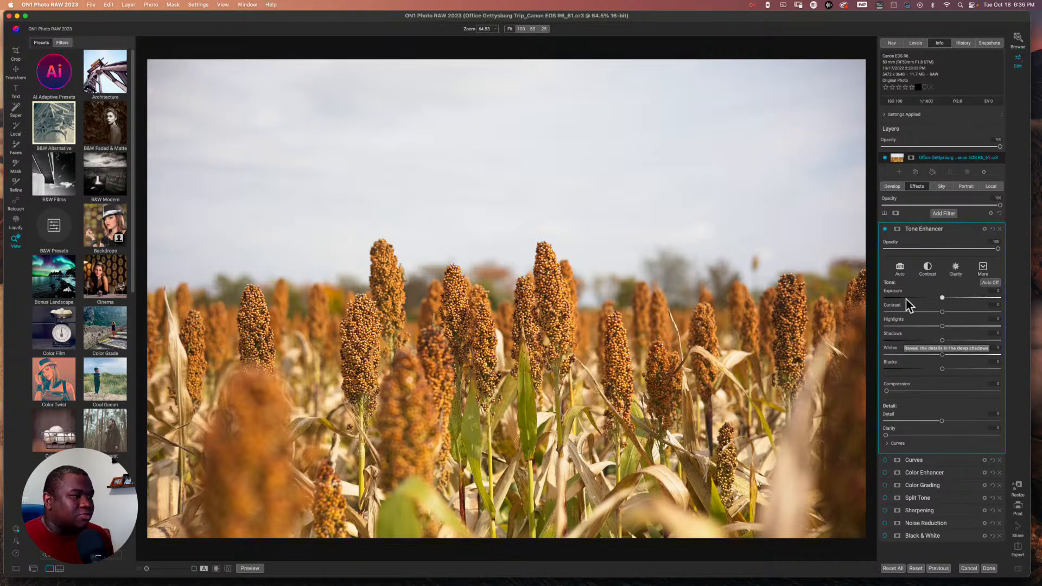
click(943, 214)
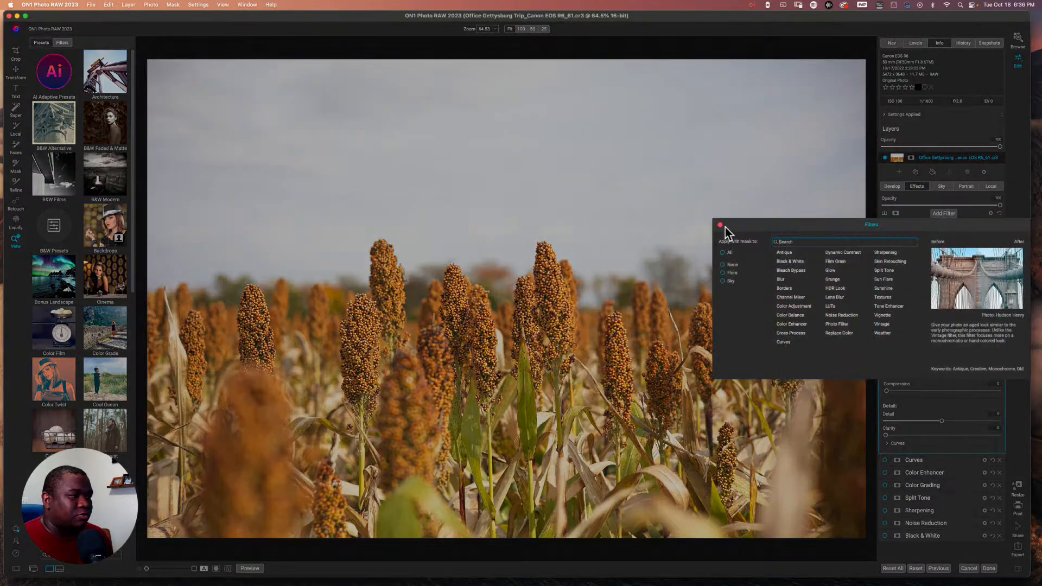
click(719, 225)
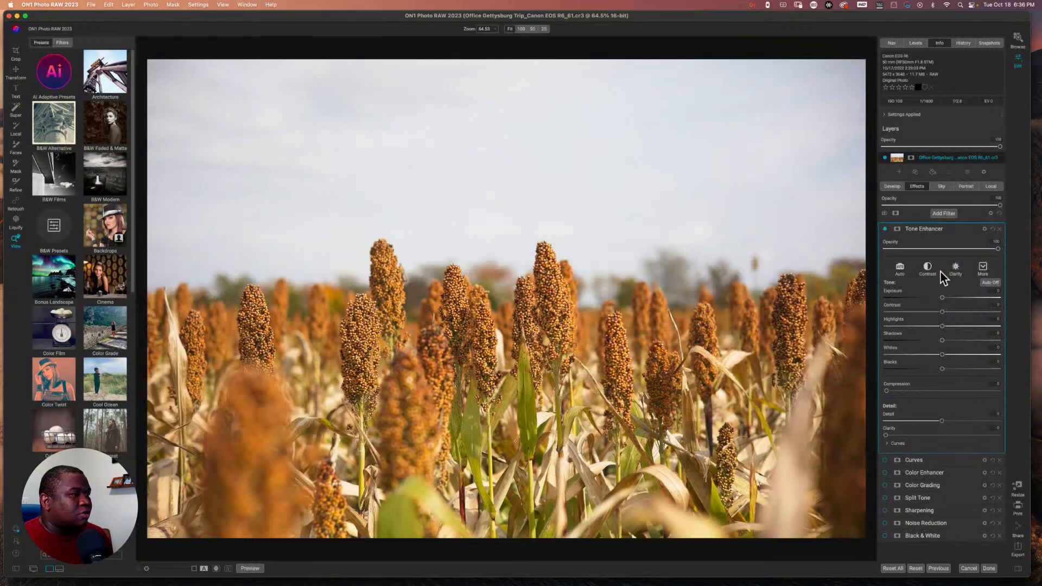
- Preview the Tone Enhancer styles on the photo, including Dark Contrast, Lighter and Shadows Lighter, and close the list without choosing one
click(984, 268)
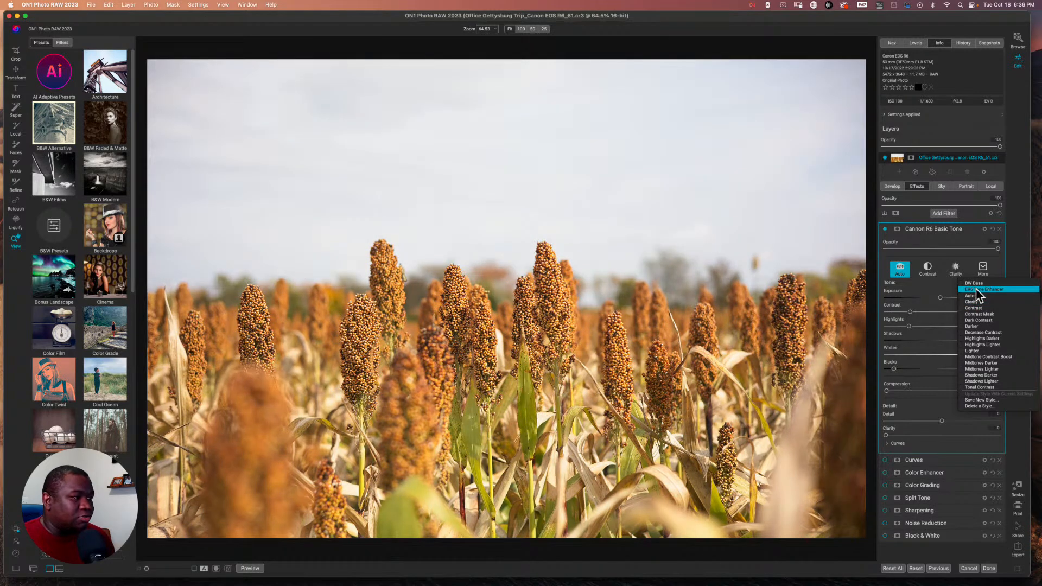
key(Down)
key(Down)
key(Down)
key(Down)
key(Down)
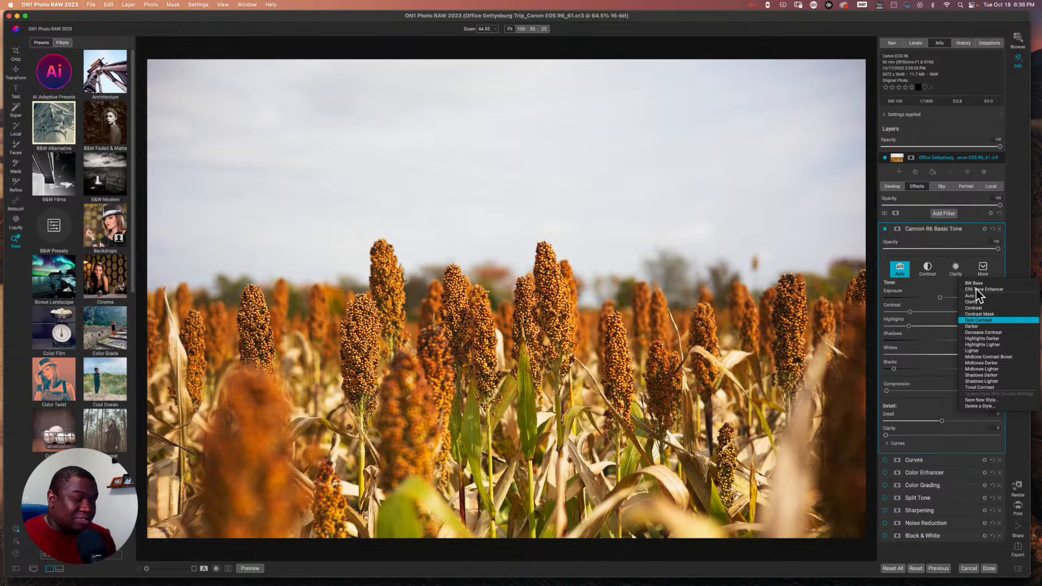
key(Down)
key(Down)
key(Down)
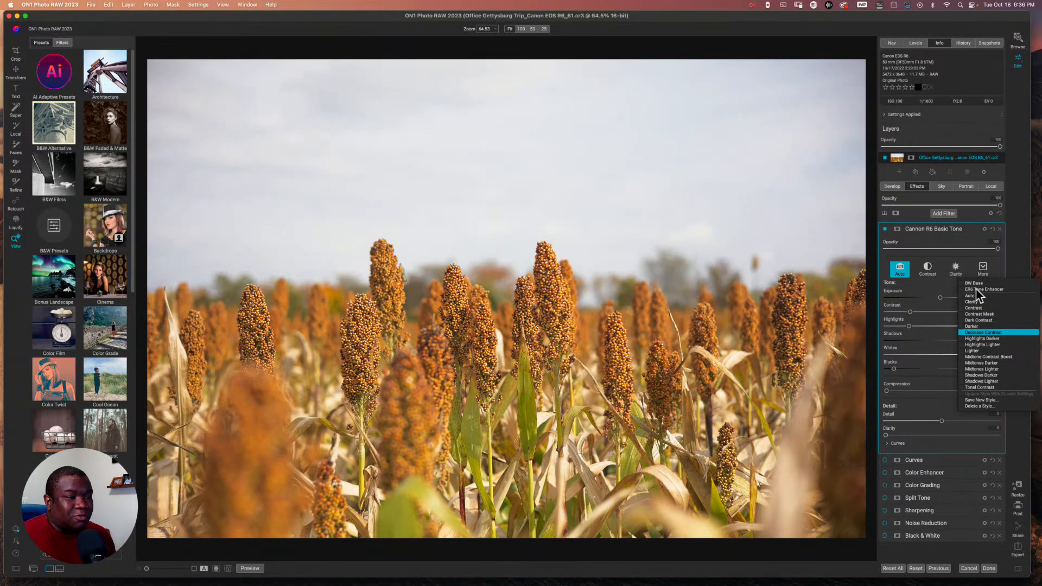
key(Down)
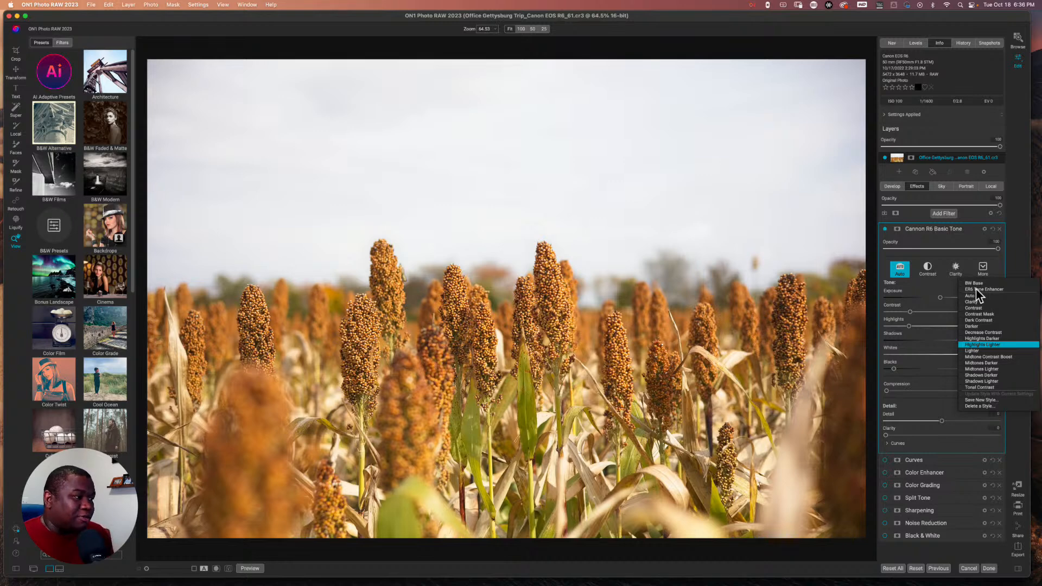
key(Down)
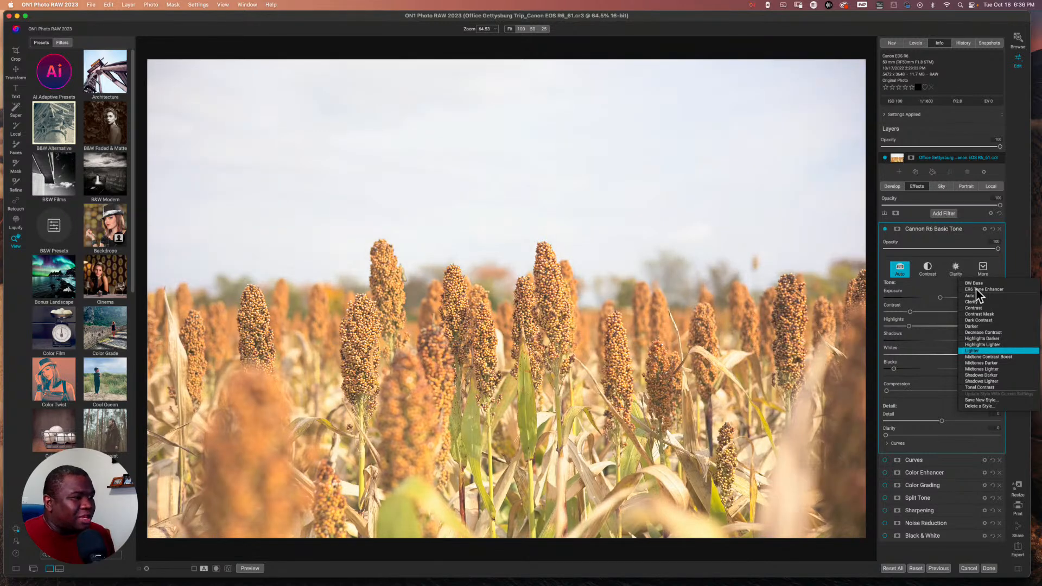
key(Down)
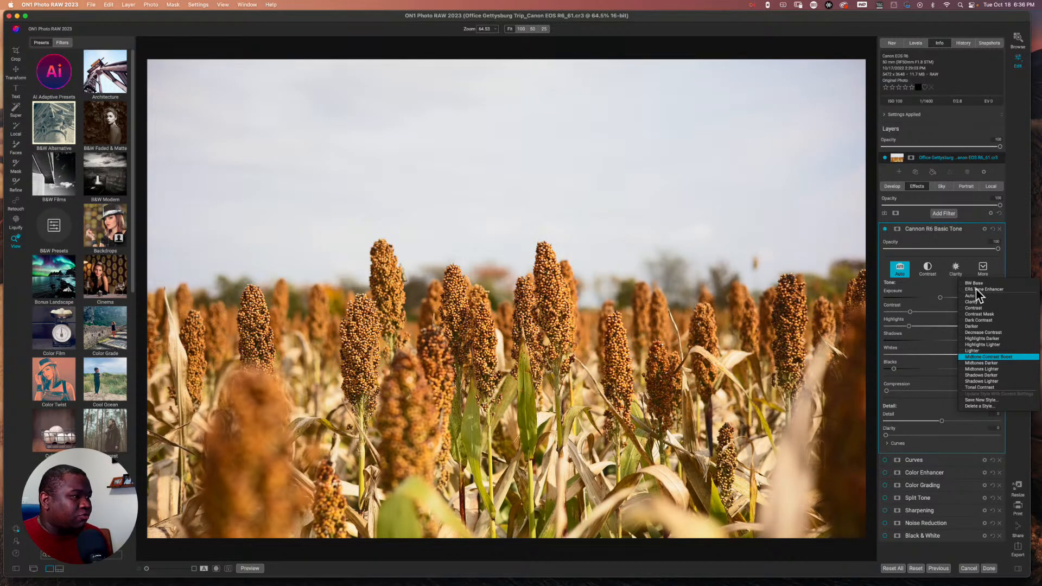
key(Down)
key(Down)
key(Down)
key(Down)
key(Down)
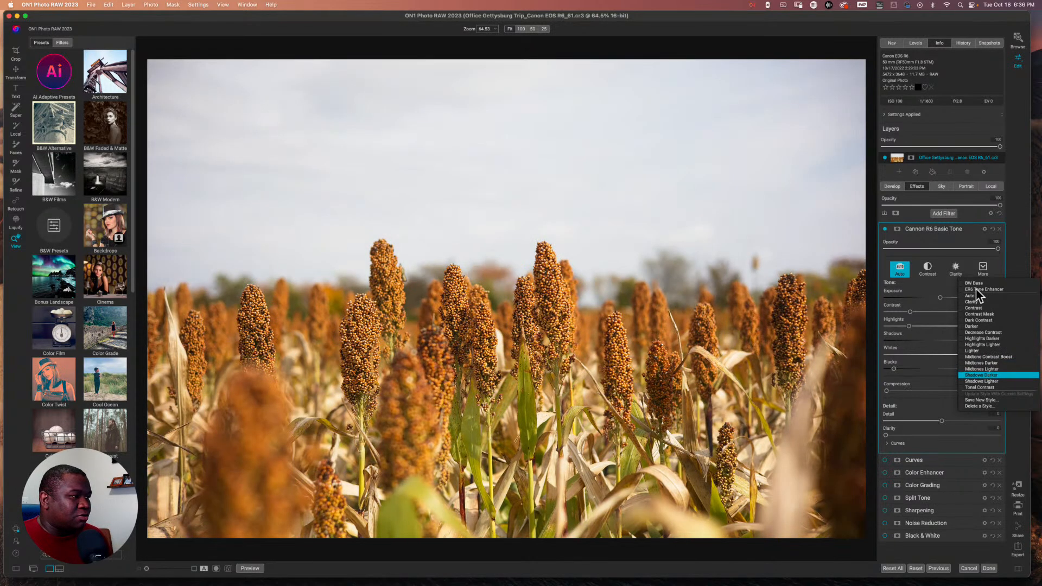
key(Up)
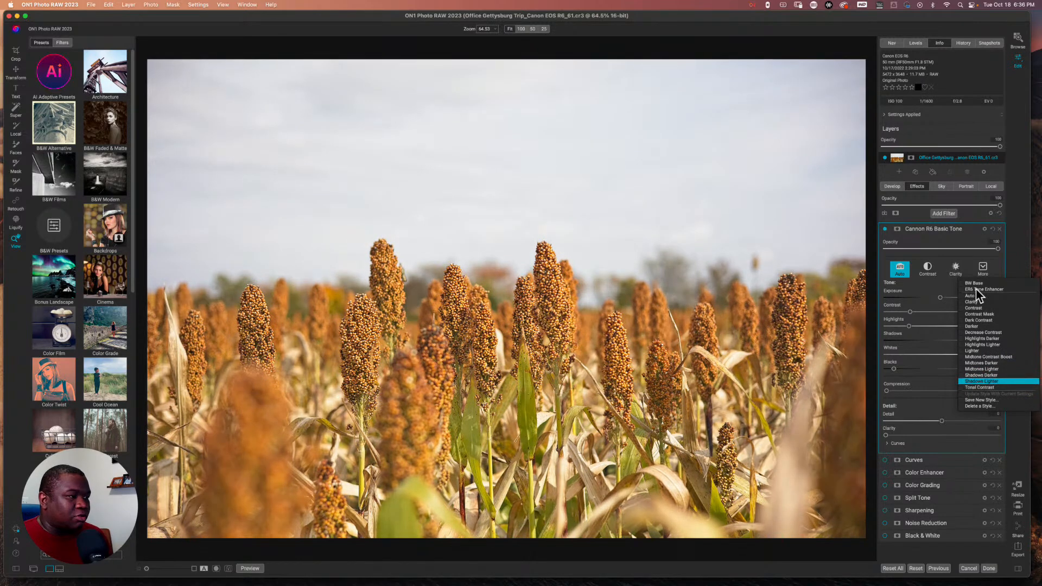
key(Up)
key(Up)
key(Up)
key(Up)
key(Up)
key(Up)
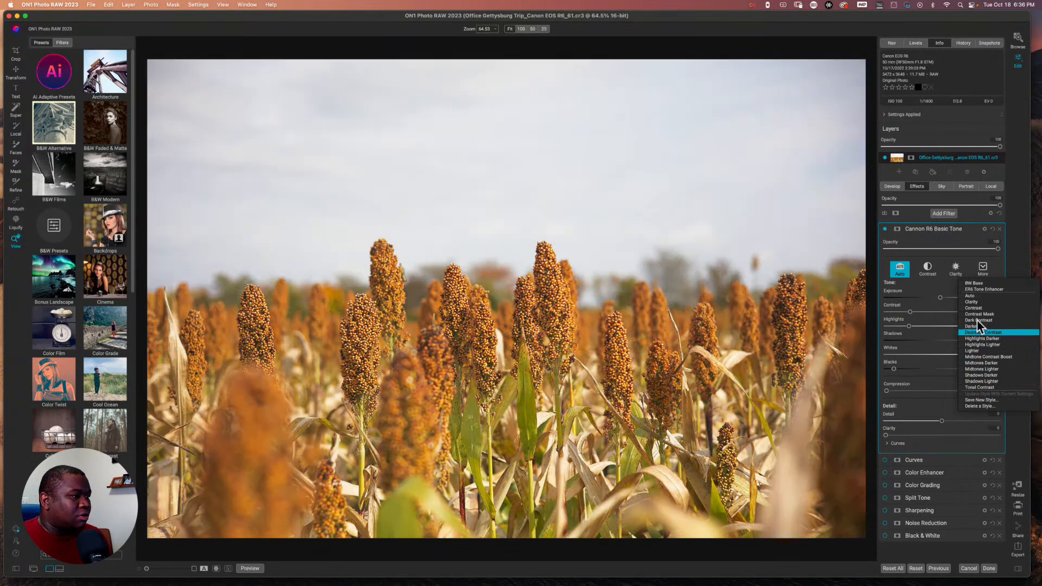
click(958, 241)
- Reset the Tone Enhancer filter and apply the saved Cannon R6 Basic Tone style to the photo
click(992, 229)
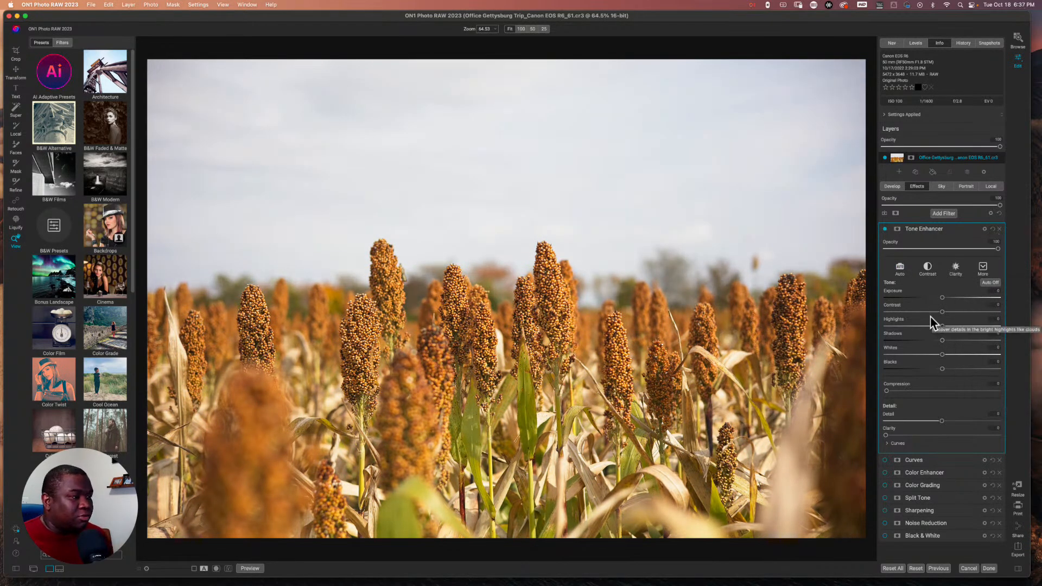
click(982, 268)
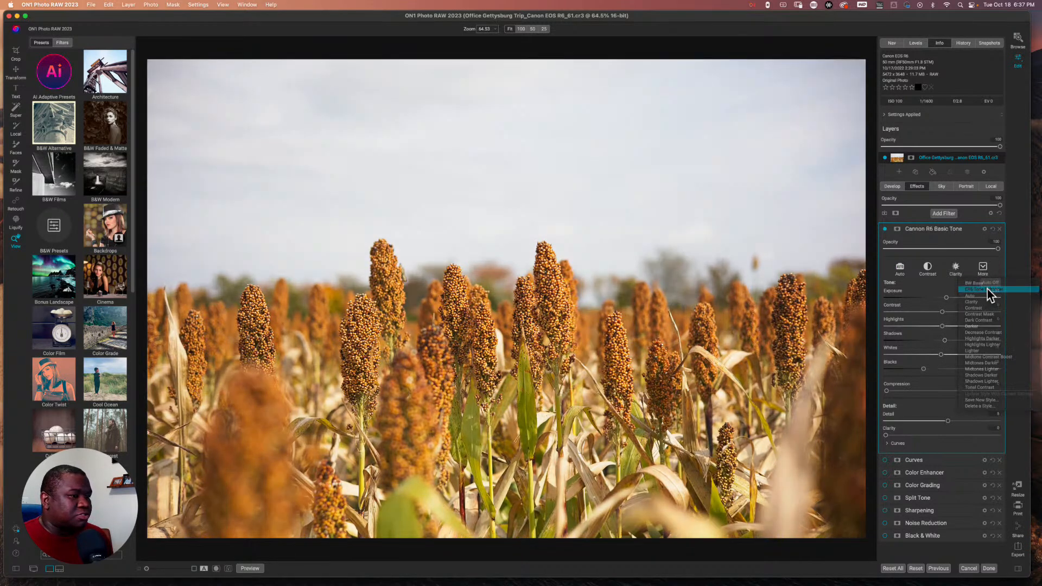
click(987, 289)
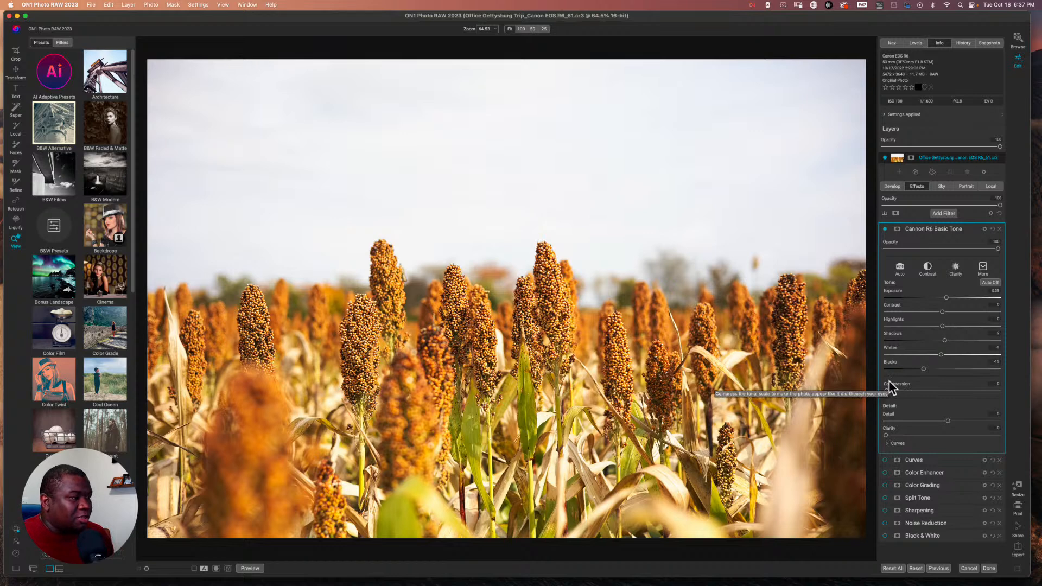
- Examine the Cannon R6 Basic Tone filter's curve in the All, Red, Green and Blue channels, and collapse the filter
click(887, 444)
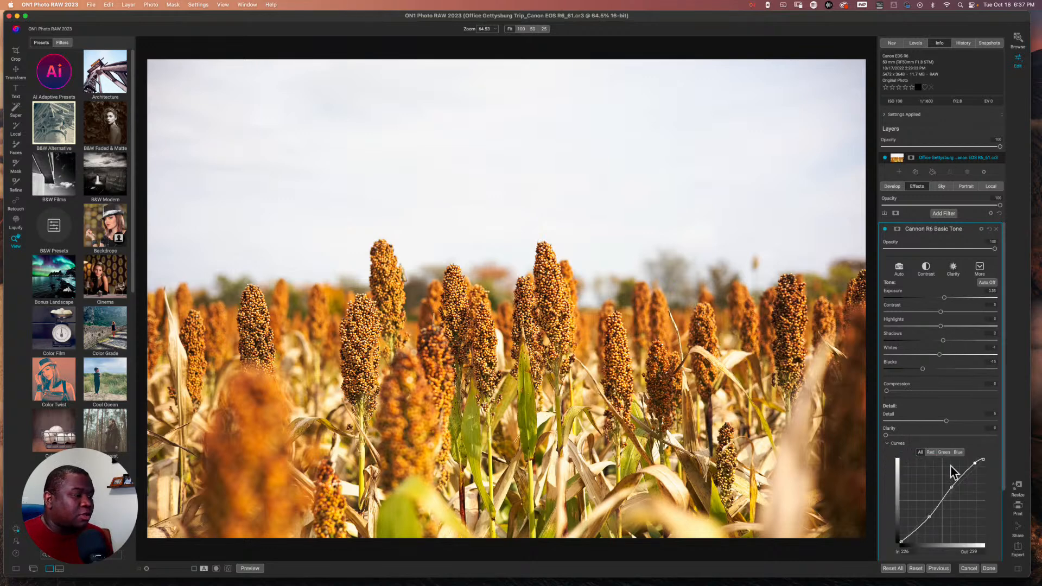
scroll(993, 451, down, 1)
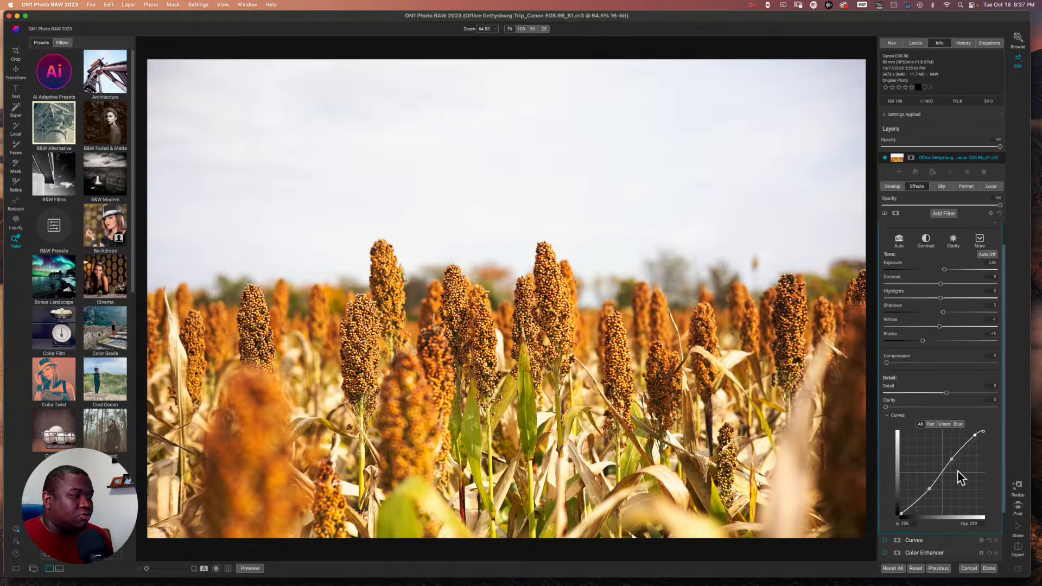
click(931, 424)
click(943, 424)
click(955, 424)
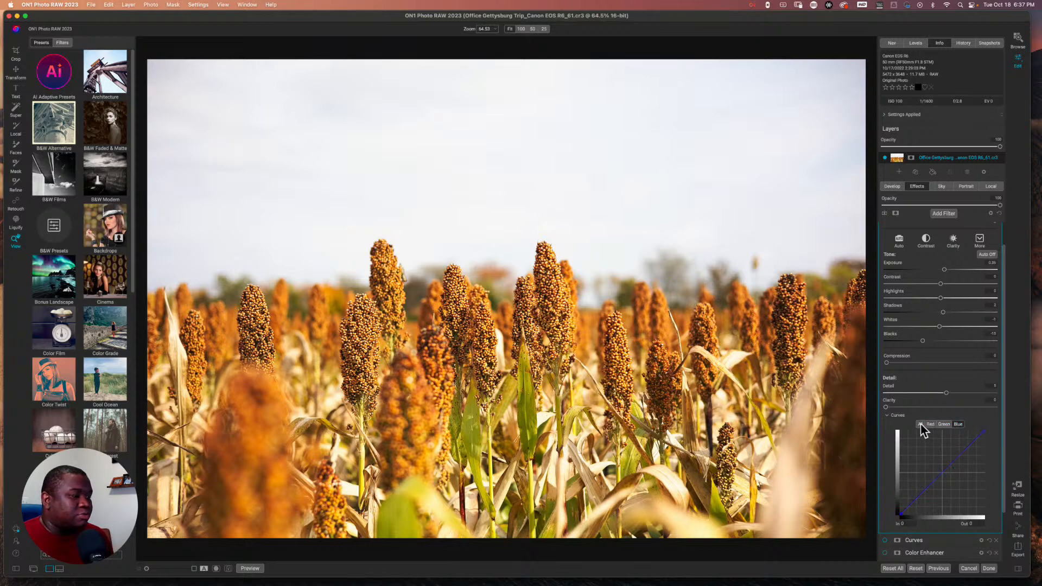
click(920, 424)
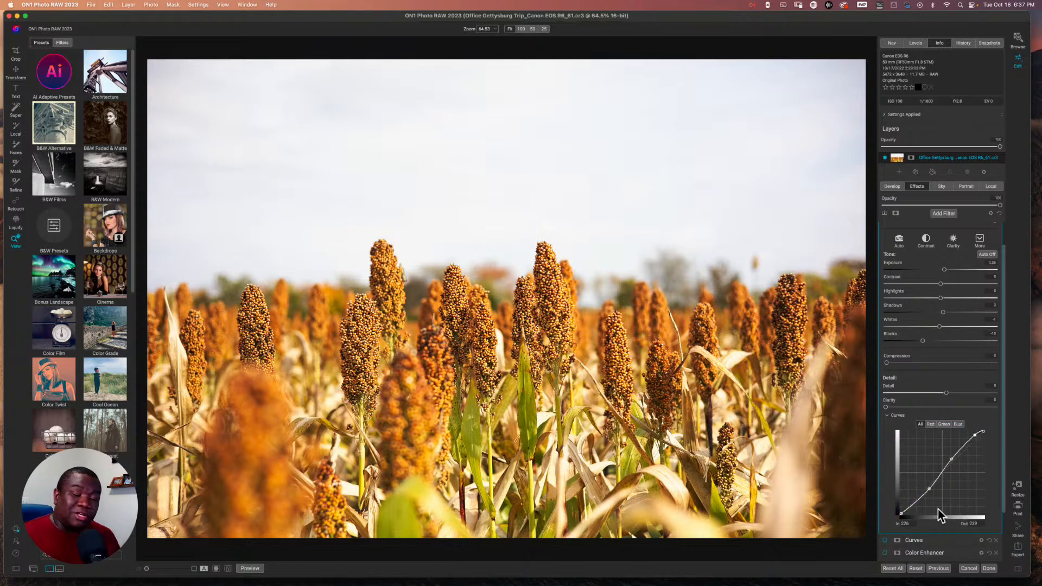
click(934, 425)
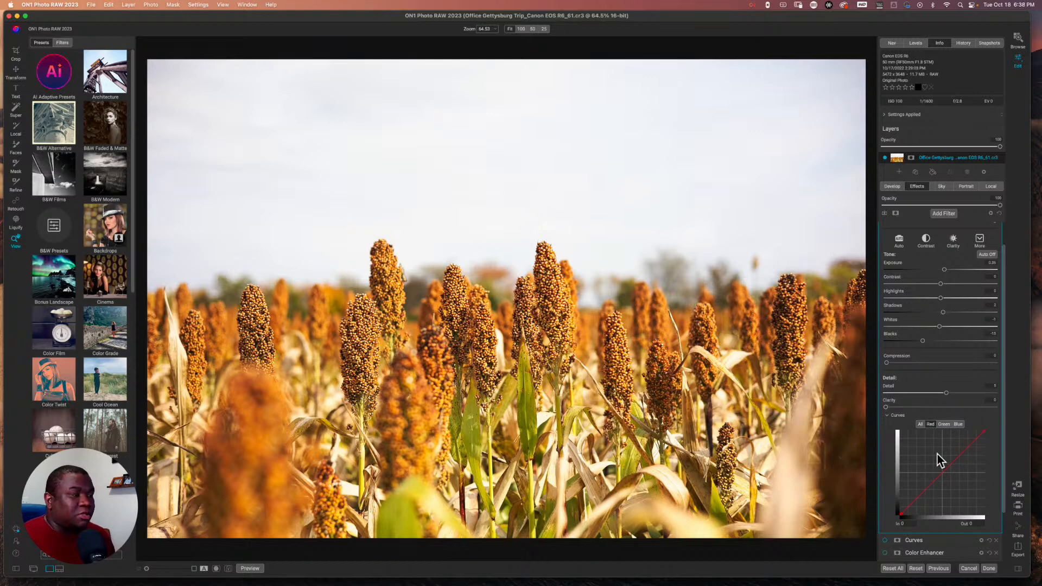
scroll(946, 445, up, 2)
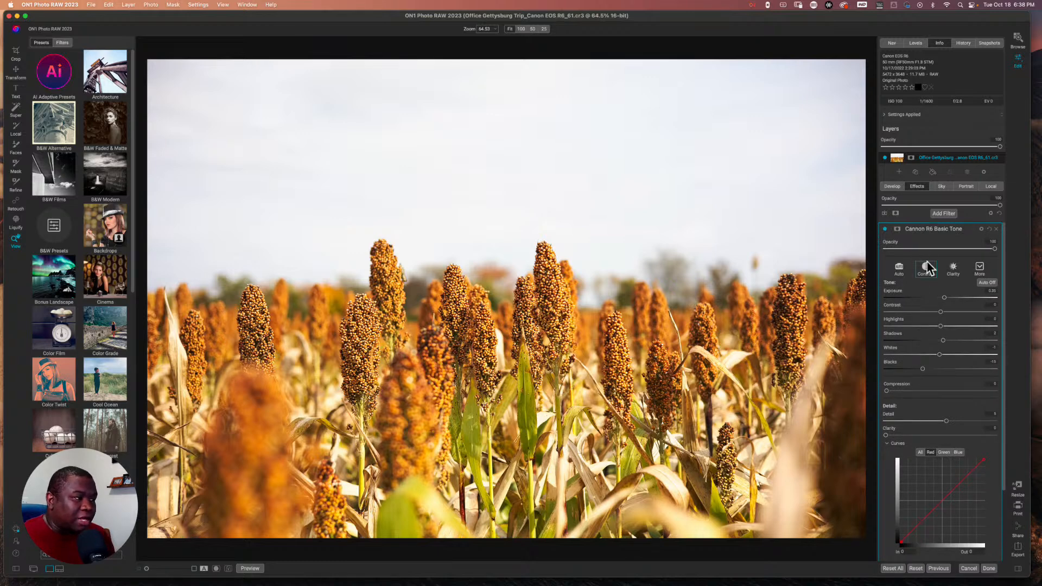
click(933, 230)
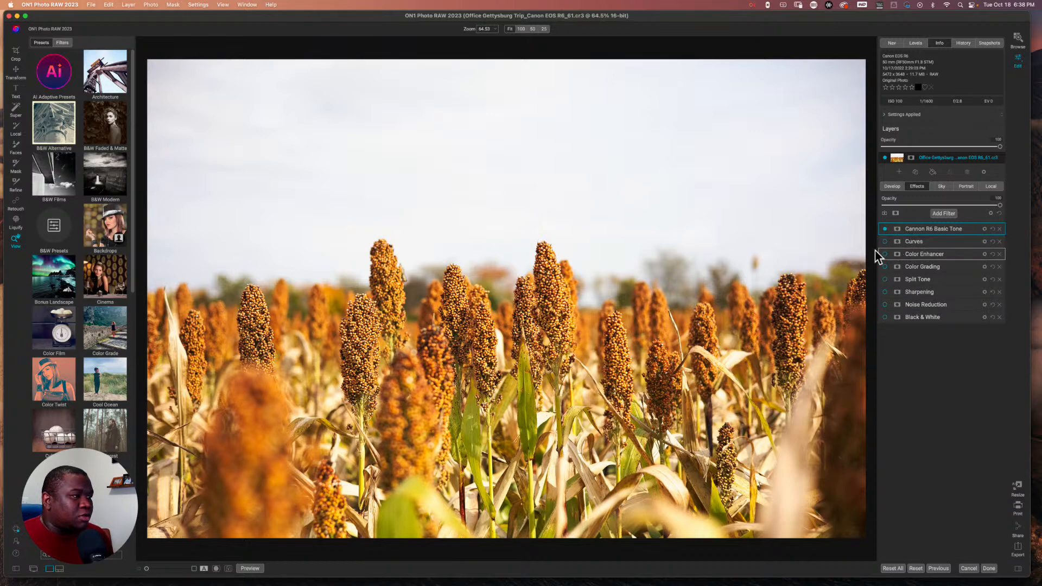
- Reduce the Cannon R6 Basic Tone filter's opacity to about 80
click(936, 230)
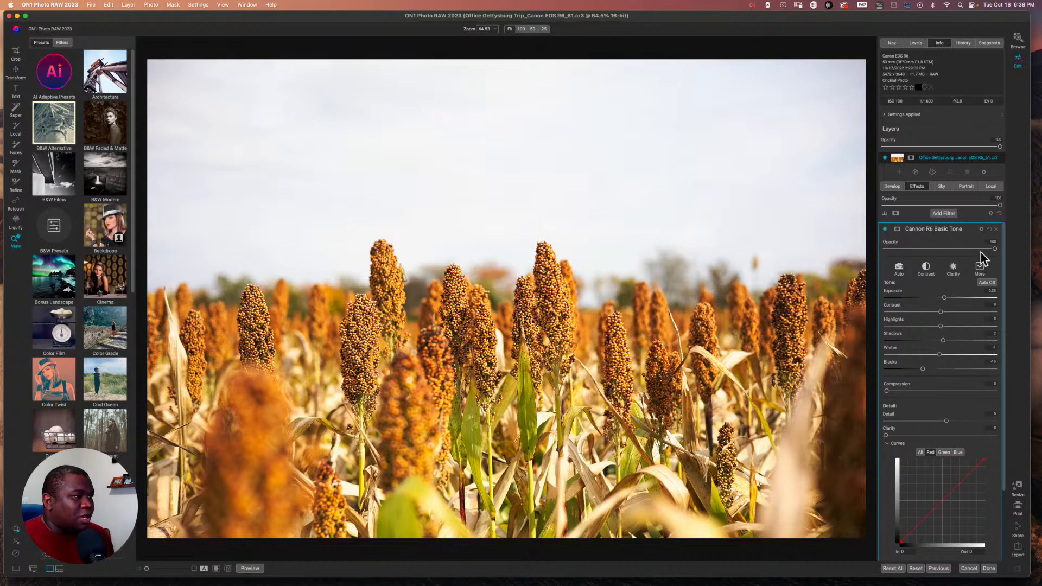
drag(986, 250, 922, 252)
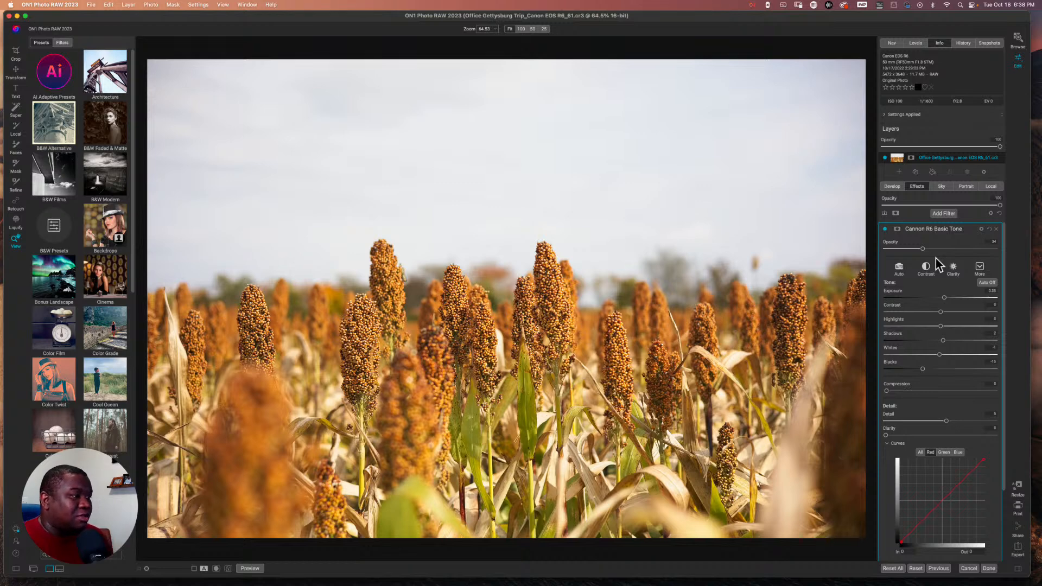
drag(922, 248, 974, 253)
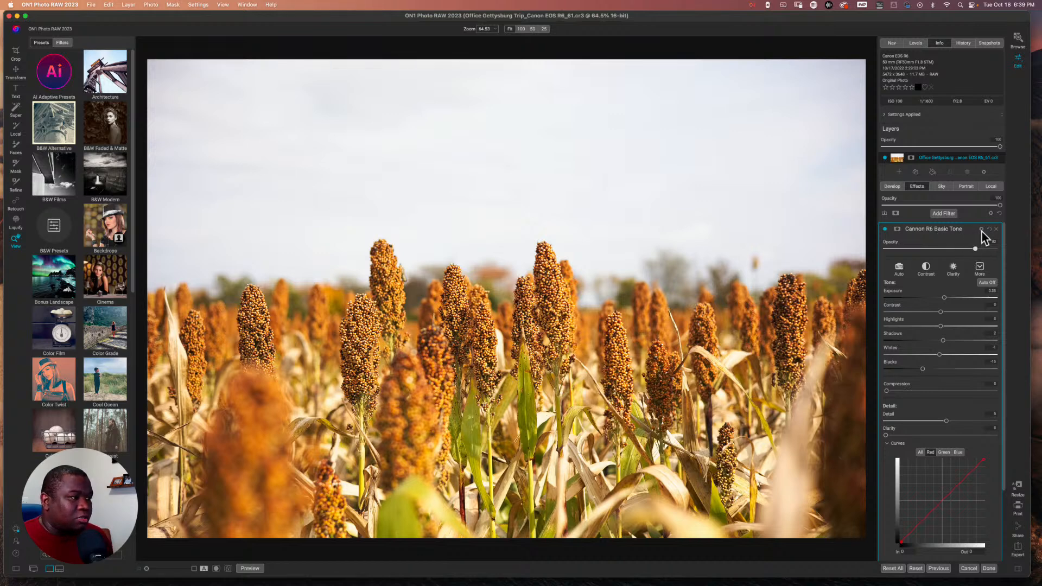
- Collapse the tone filter, enable the Curves filter, and expand its settings with the blending options shown
click(934, 228)
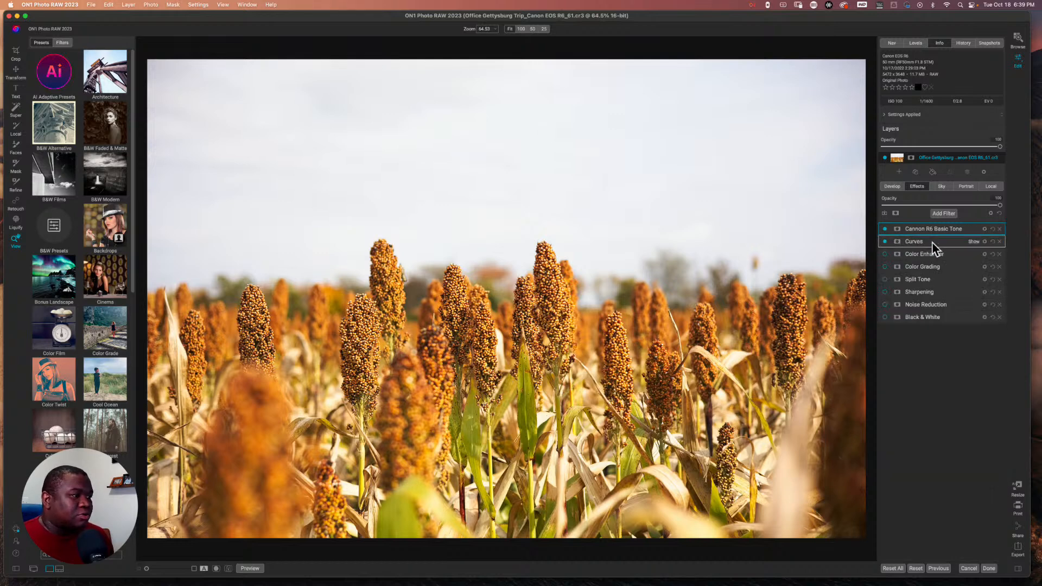
click(932, 243)
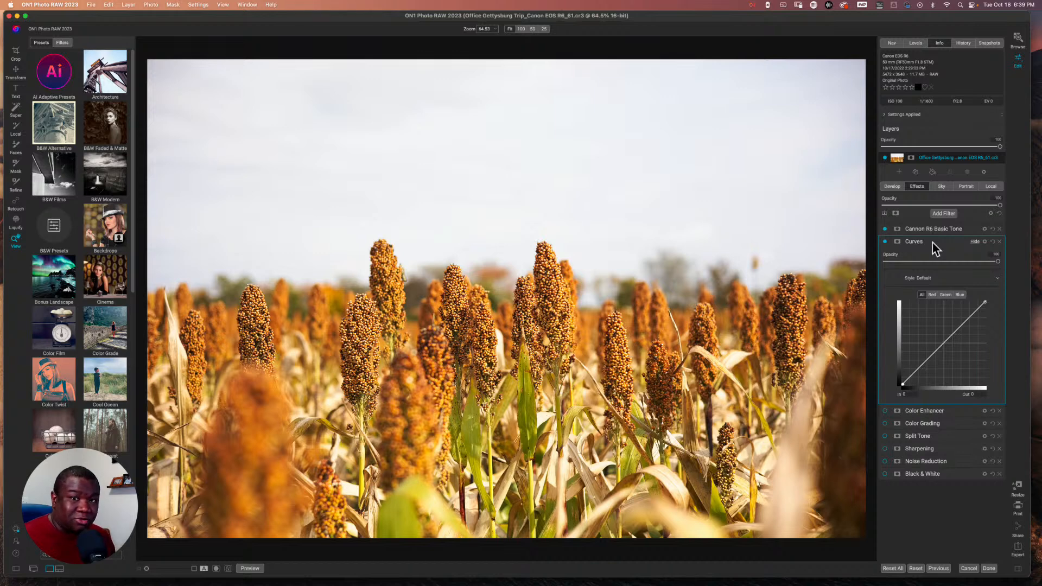
click(984, 242)
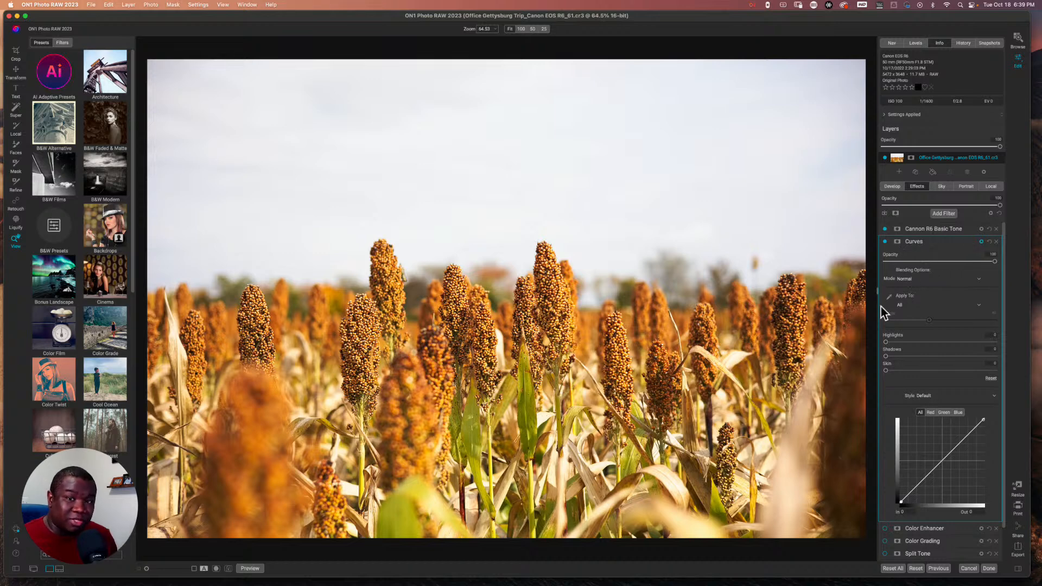
- Set the Curves filter's blending mode to Luminosity and shape an S-curve with darker shadows and slightly brighter highlights
click(912, 279)
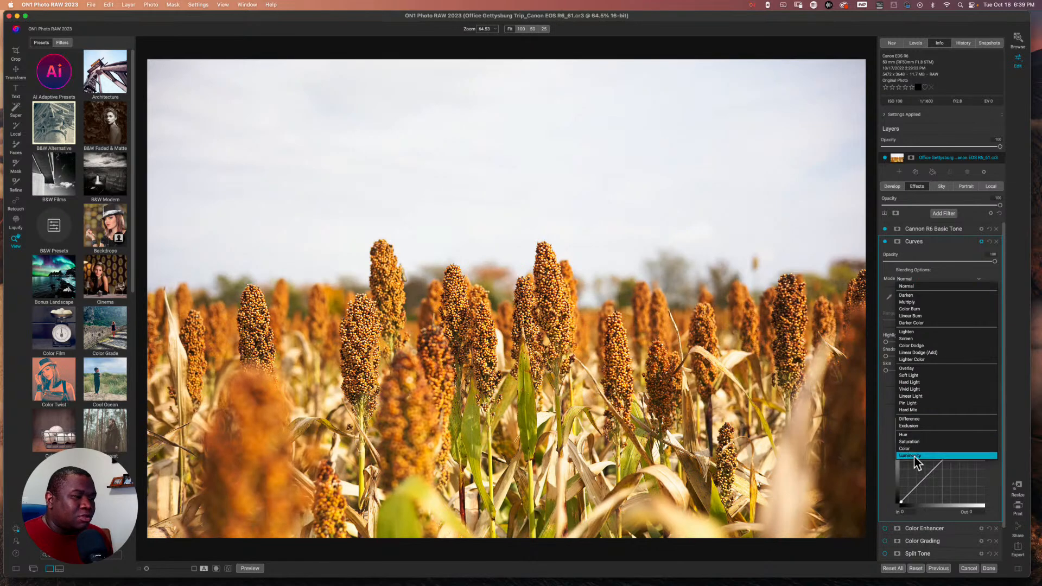
click(913, 456)
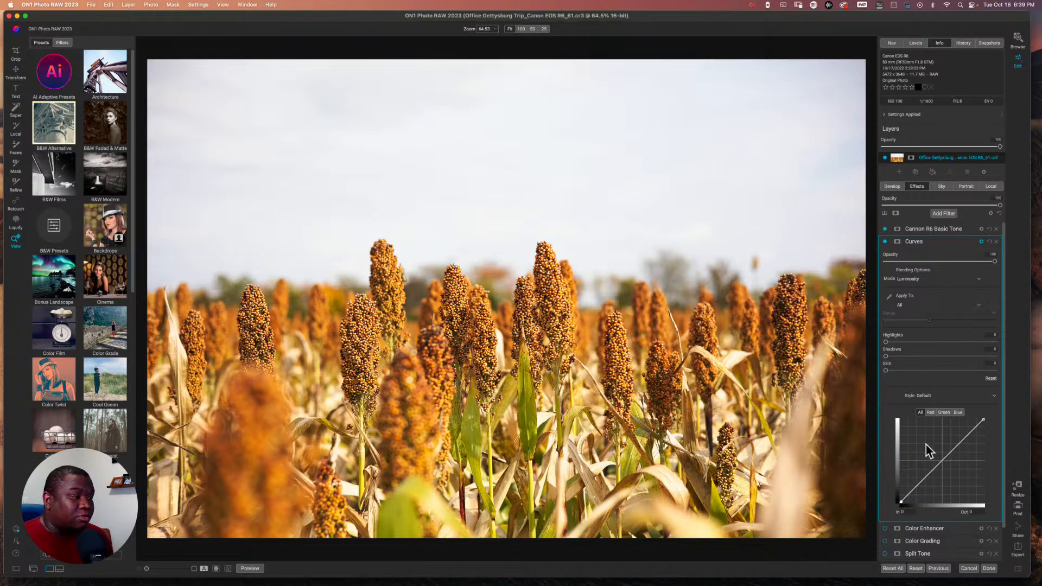
drag(928, 476, 928, 483)
click(962, 441)
drag(962, 441, 961, 438)
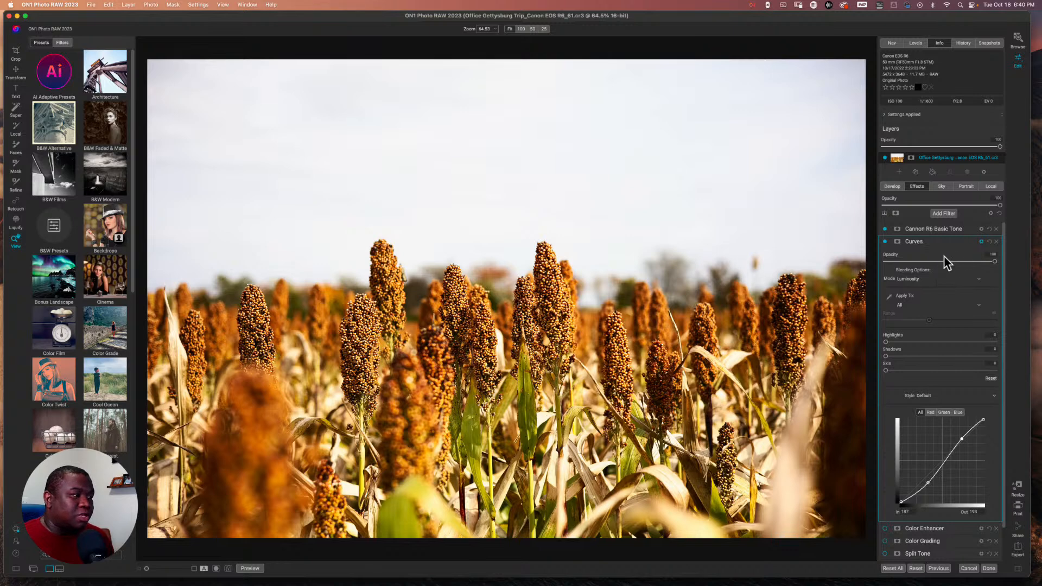
- Compare the Curves filter's Normal blending mode with Luminosity, keep Luminosity, and collapse the filter
click(907, 278)
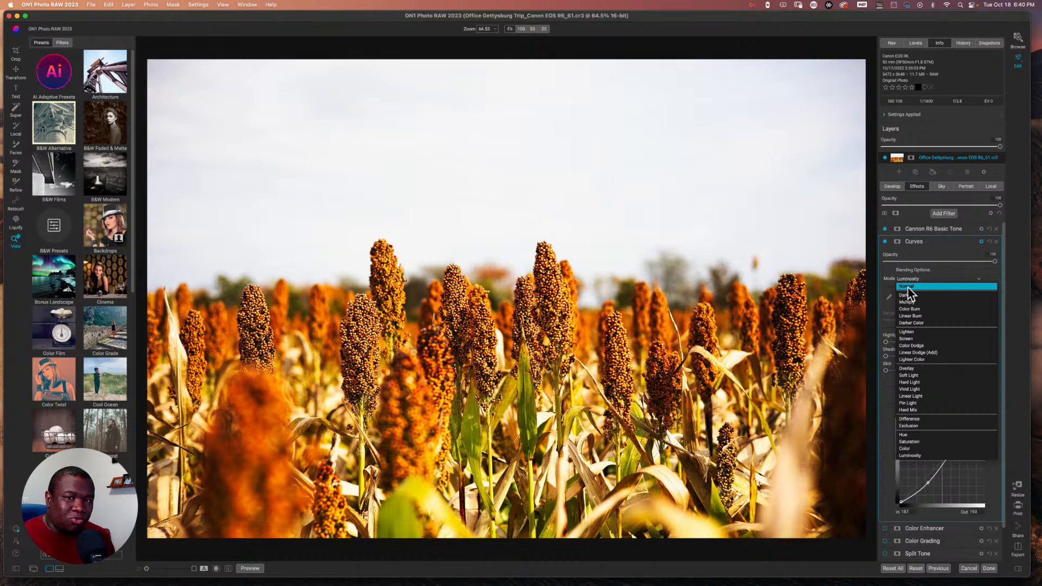
click(906, 455)
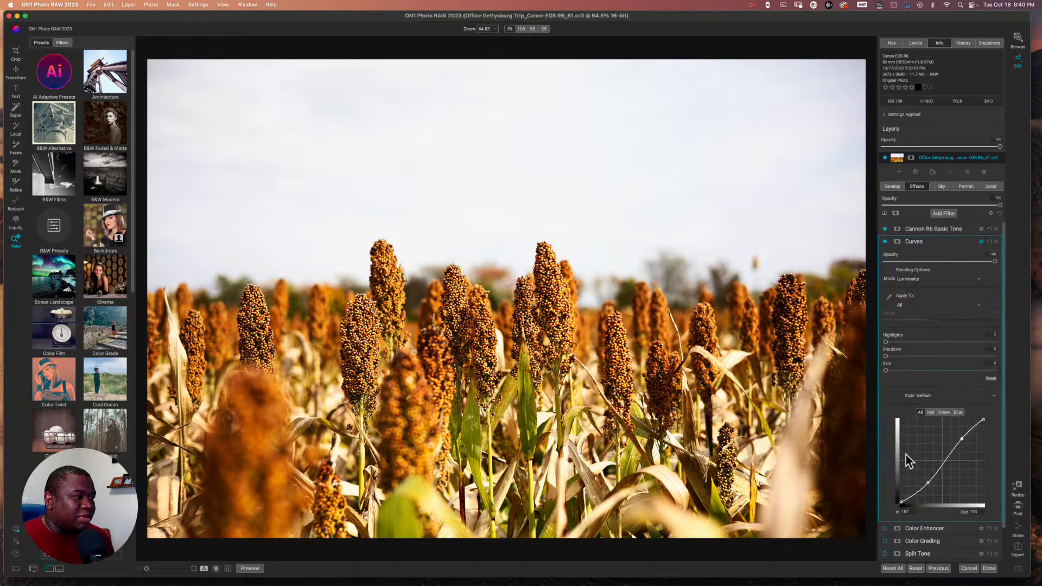
click(929, 242)
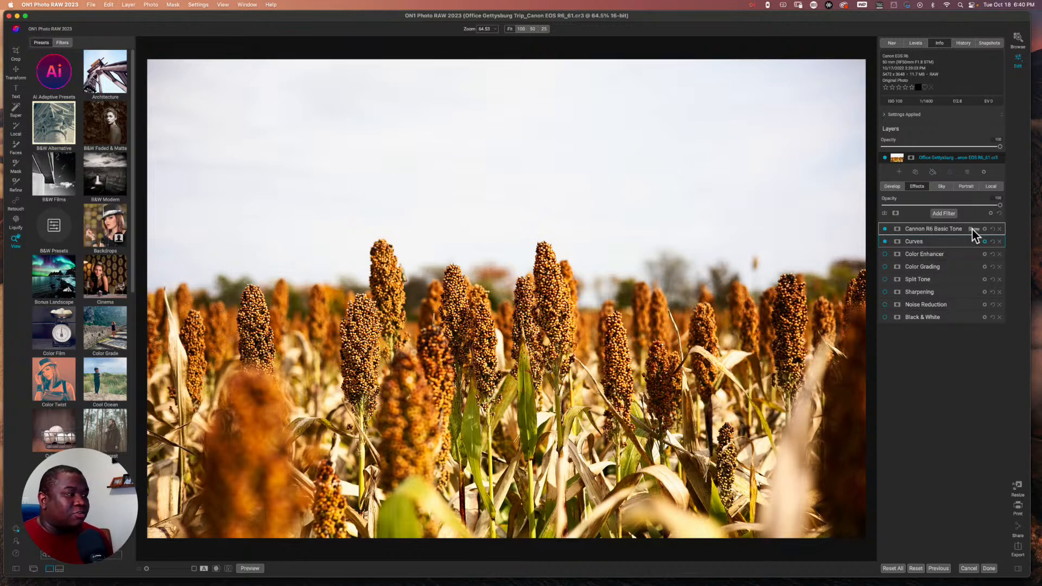
- Look over the available filters and their mask options without adding one, and enable the existing Color Enhancer filter
click(943, 213)
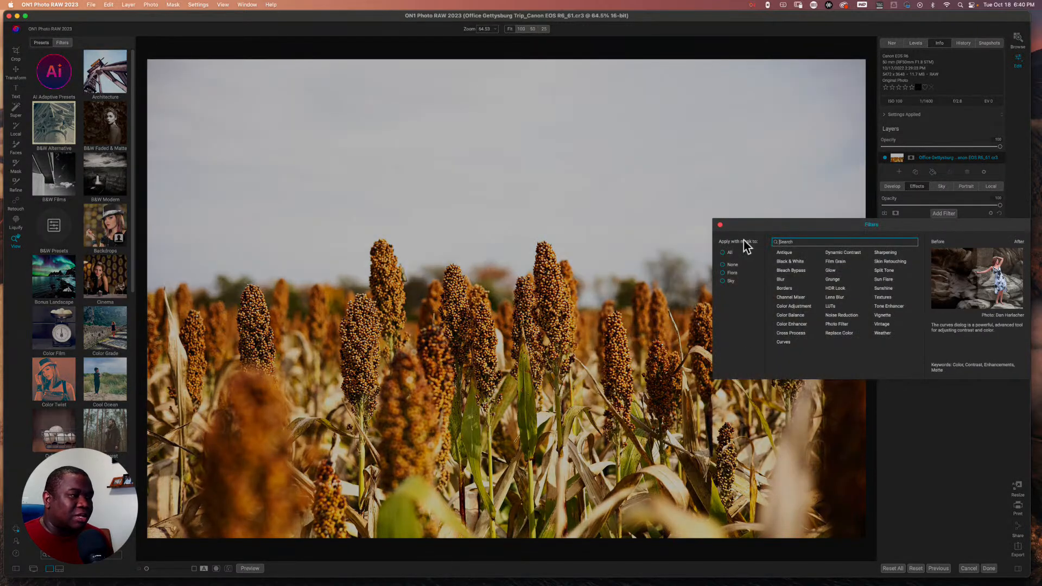
click(719, 225)
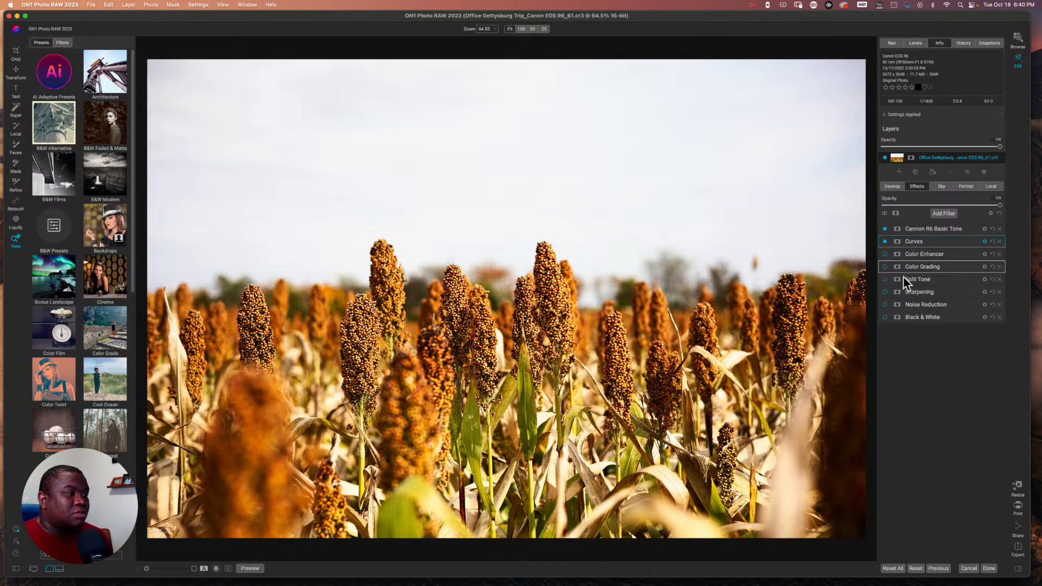
click(889, 255)
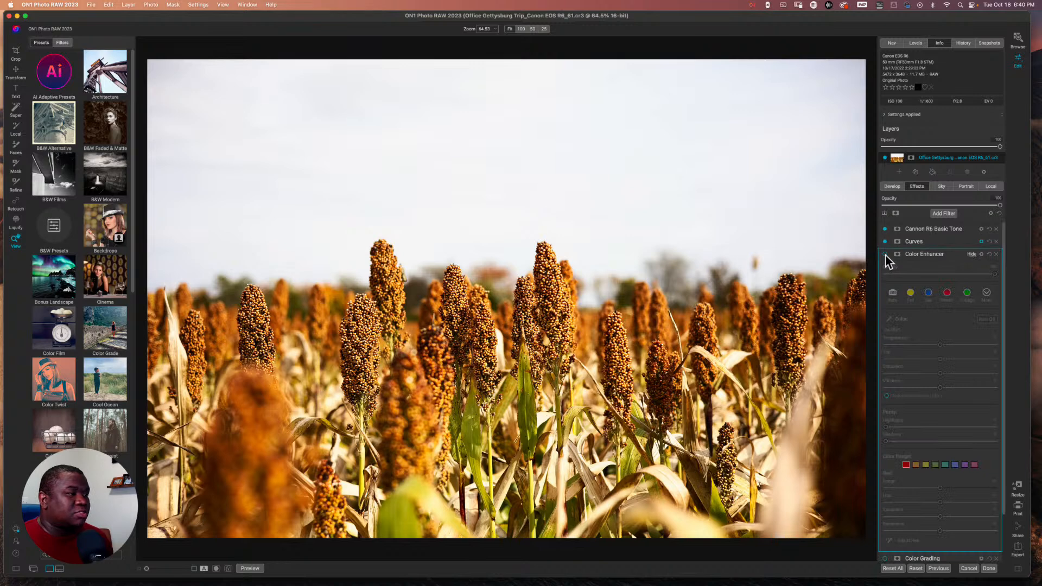
click(885, 254)
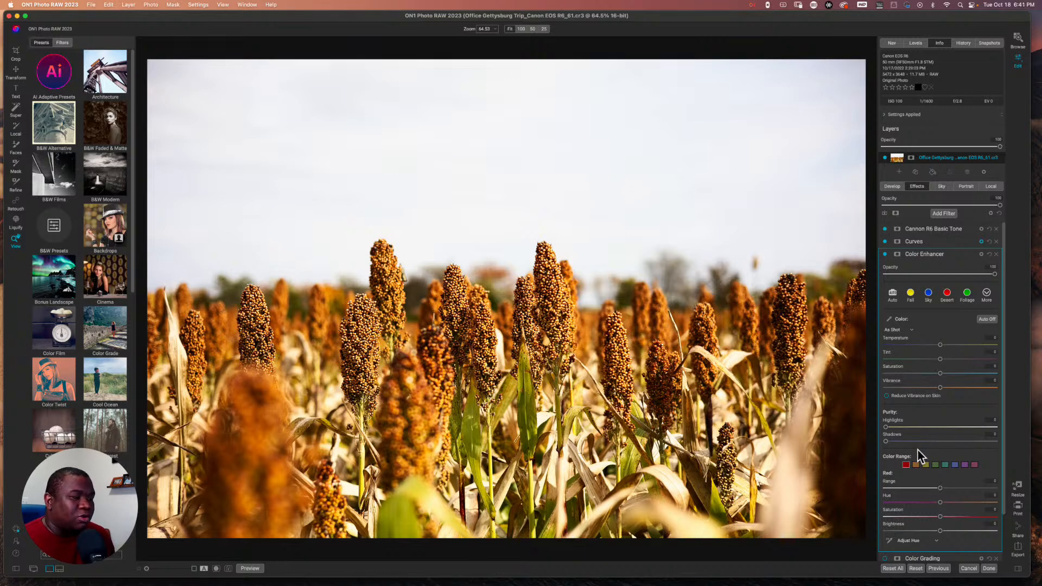
- Examine the orange, yellow and green color ranges in the Color Enhancer filter
scroll(917, 450, down, 1)
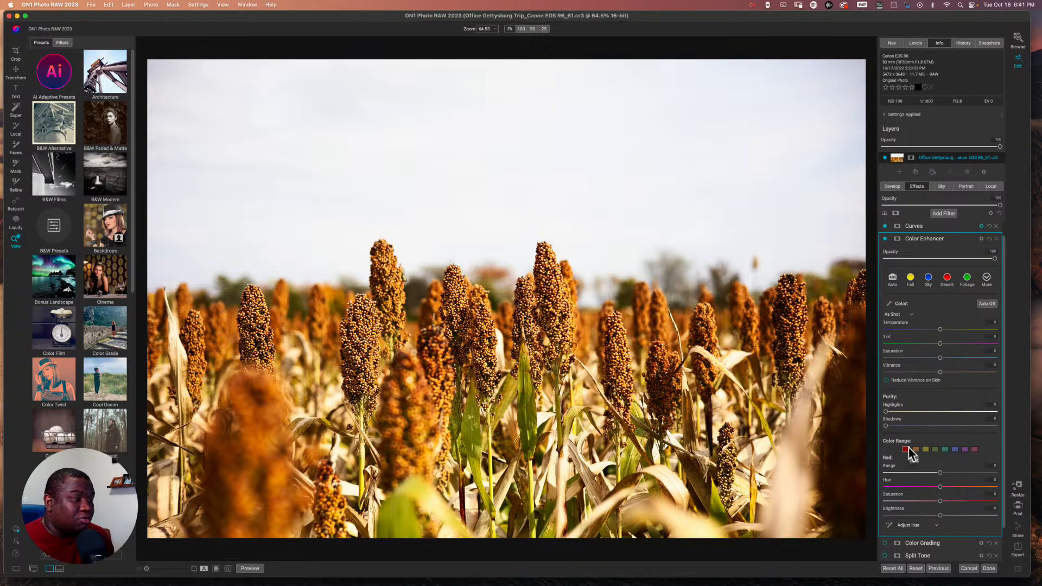
click(915, 450)
click(925, 449)
click(934, 450)
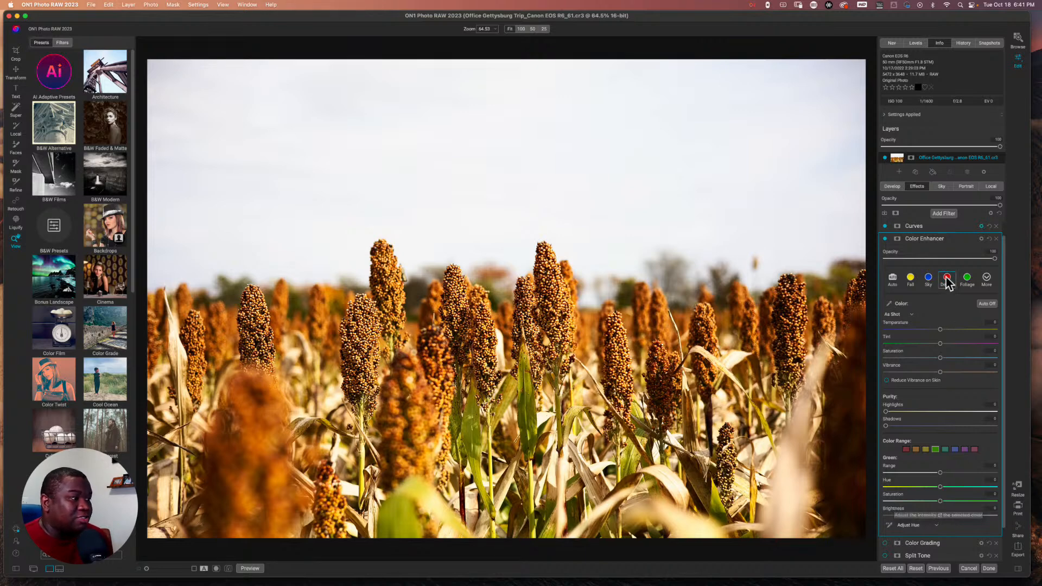
- Add another Color Enhancer filter and collapse the upper of the two
click(943, 213)
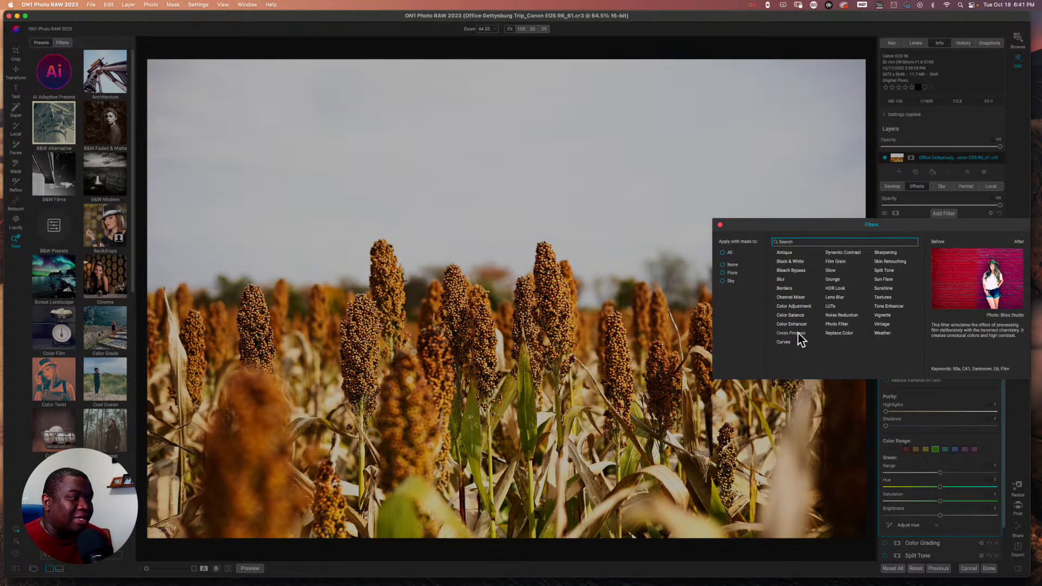
click(798, 326)
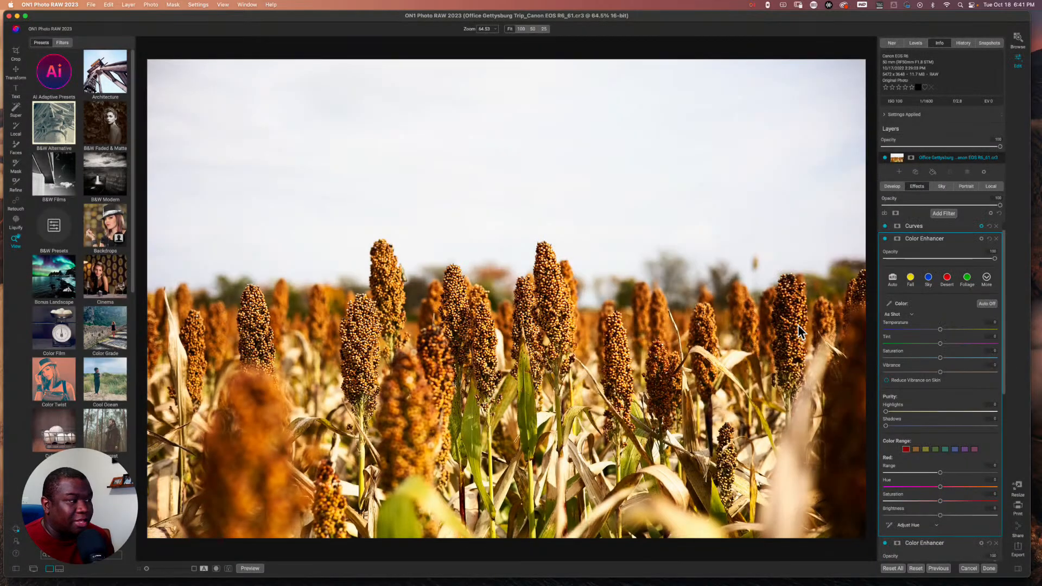
click(951, 241)
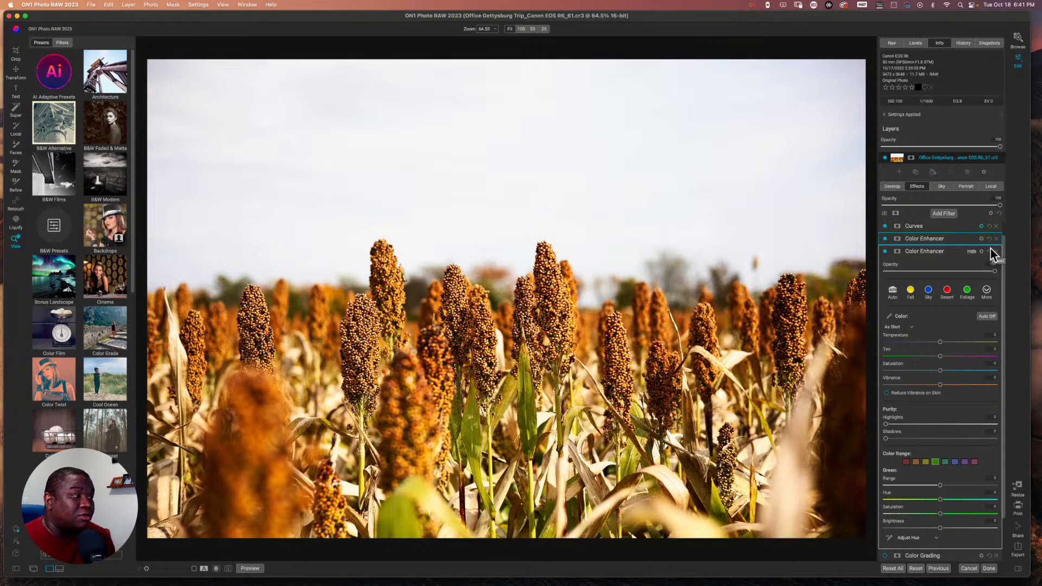
click(916, 300)
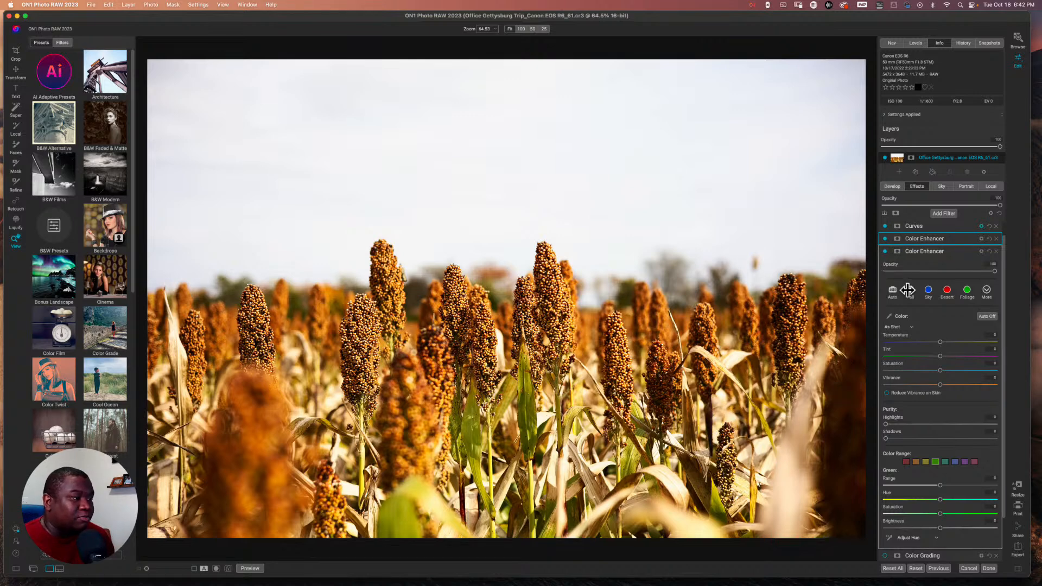
- Strongly reduce the yellow, orange and red saturation and moderately raise the blue saturation in the lower Color Enhancer filter
click(925, 461)
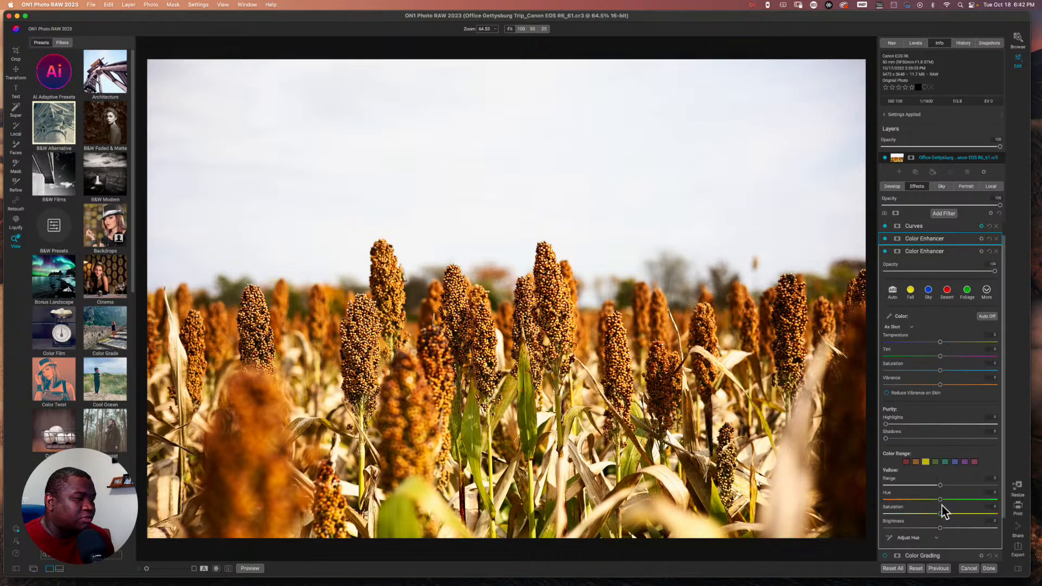
drag(939, 513, 897, 518)
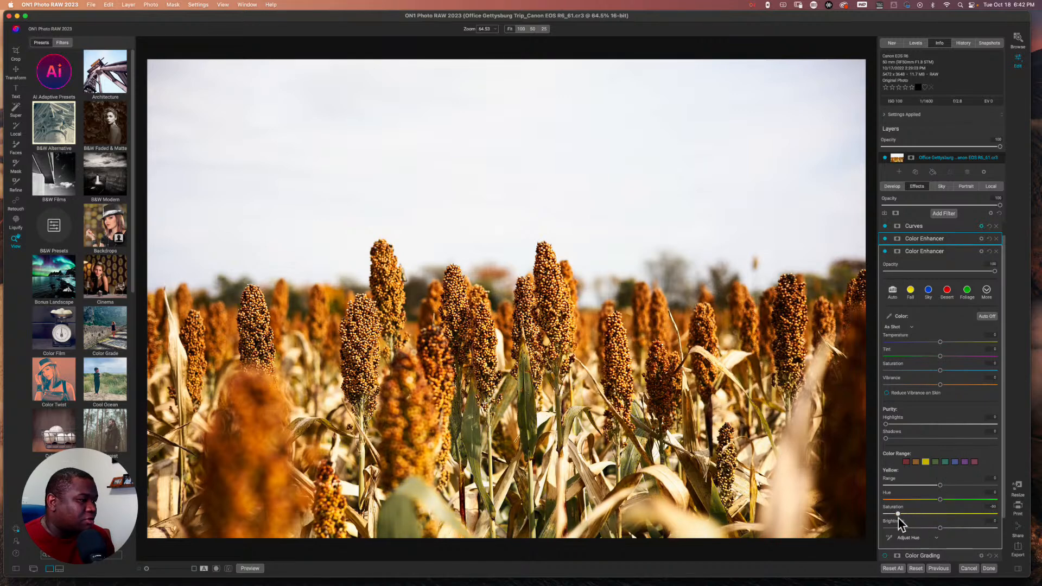
click(916, 464)
drag(939, 516, 901, 518)
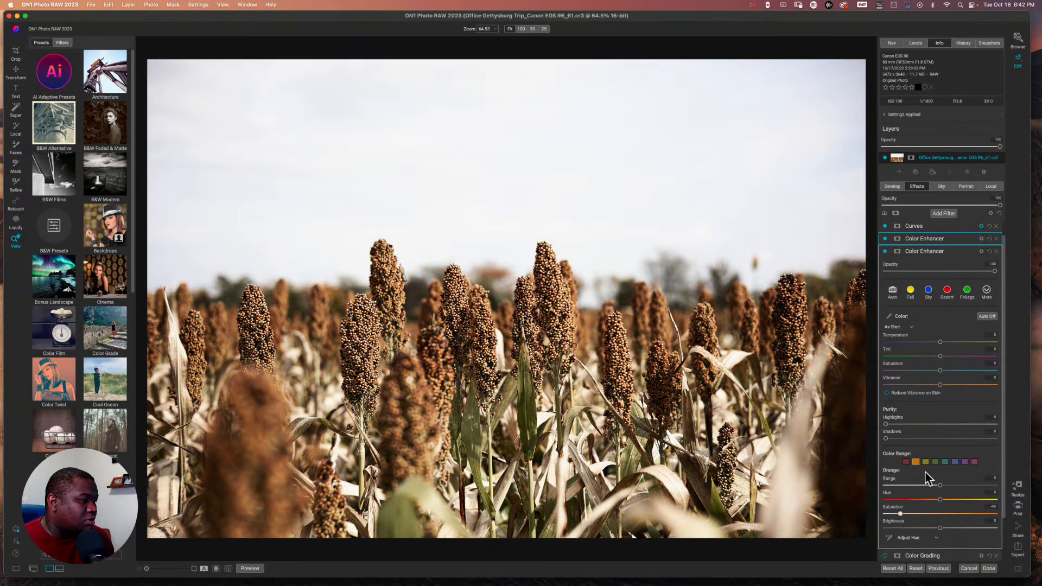
click(906, 462)
drag(939, 513, 891, 521)
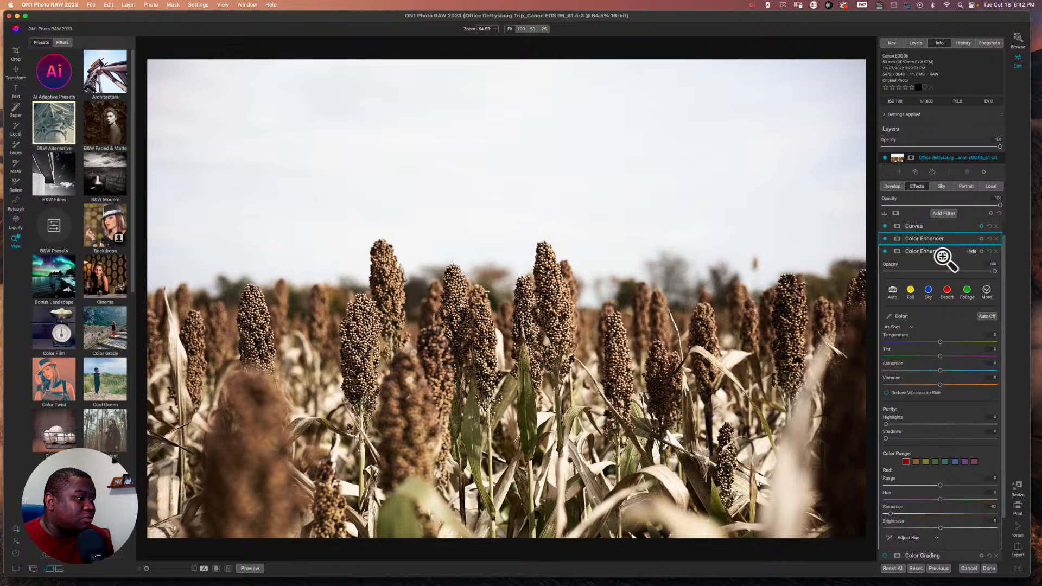
click(954, 463)
drag(941, 513, 964, 521)
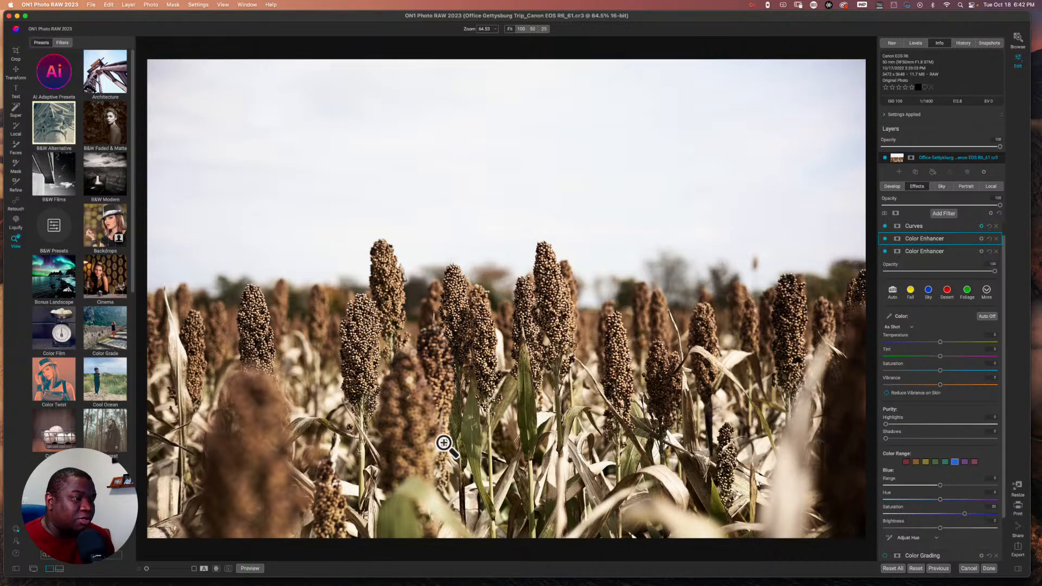
- Invert the lower Color Enhancer's mask and paint the effect back over the central and right-hand sorghum with a brush enlarged to 1400
click(897, 252)
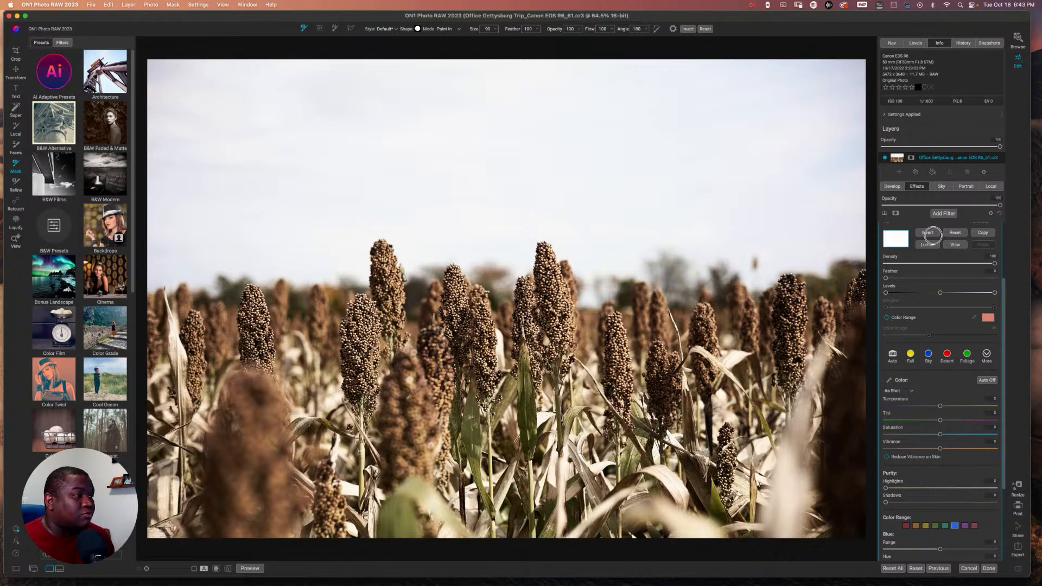
click(927, 232)
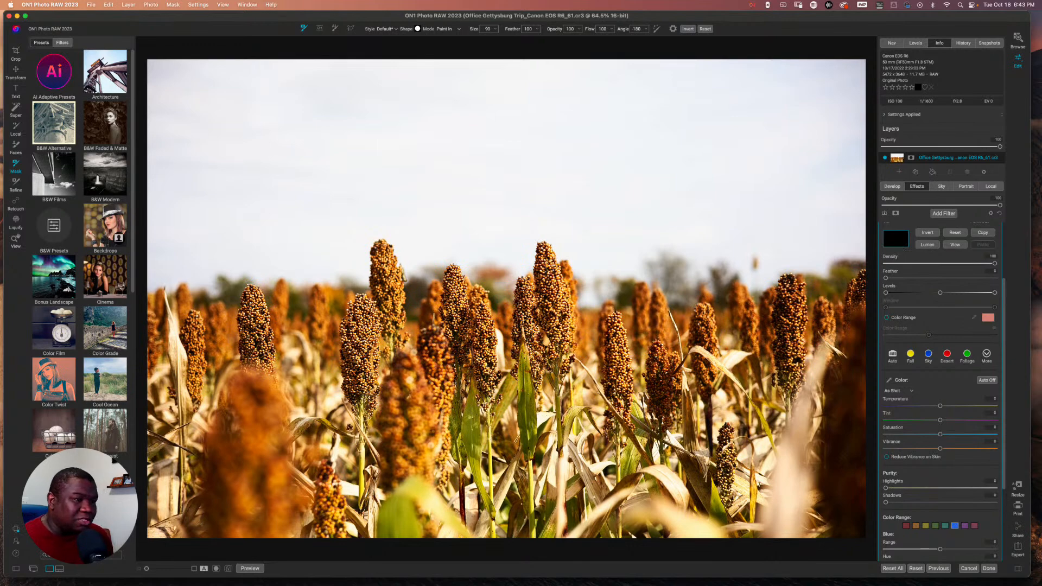
key(bracketright)
key(bracketright)
key(bracketright)
key(bracketright)
key(bracketright)
key(bracketright)
key(bracketright)
key(bracketright)
key(bracketright)
key(bracketright)
key(bracketright)
key(bracketright)
key(bracketright)
key(bracketright)
mouse_move(387, 348)
mouse_down()
mouse_move(485, 401)
mouse_move(503, 438)
mouse_move(563, 466)
mouse_up()
mouse_move(694, 432)
mouse_down()
mouse_move(717, 333)
mouse_move(778, 334)
mouse_move(799, 356)
mouse_move(838, 460)
mouse_up()
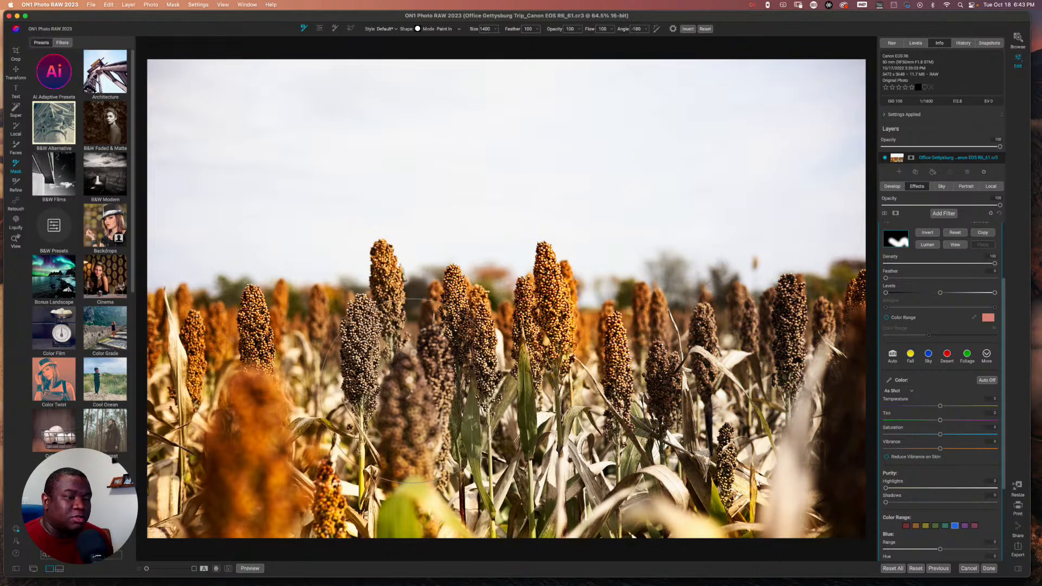
- Collapse and delete the masked Color Enhancer filter
scroll(950, 270, up, 3)
click(945, 265)
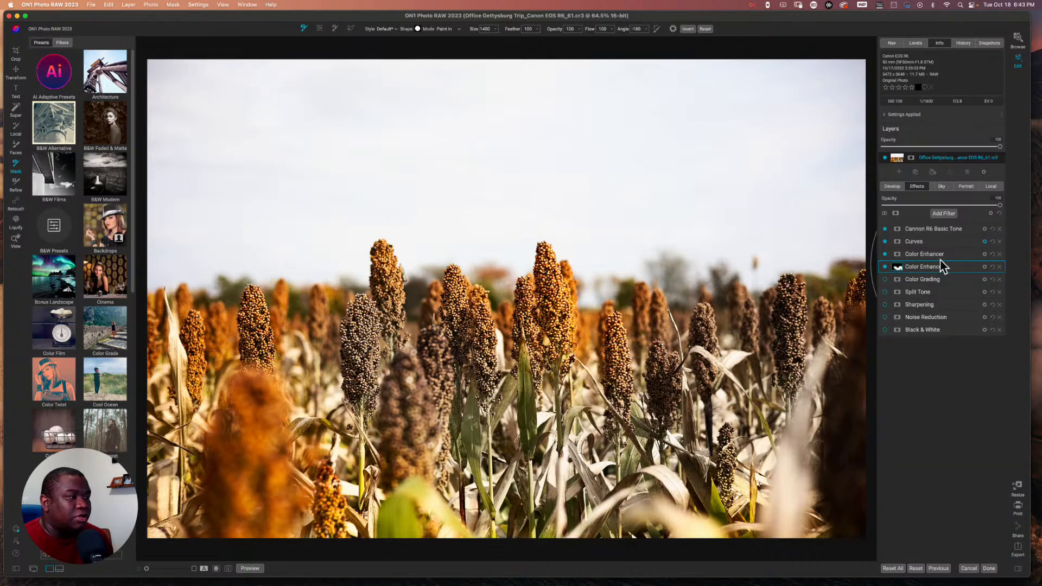
click(999, 266)
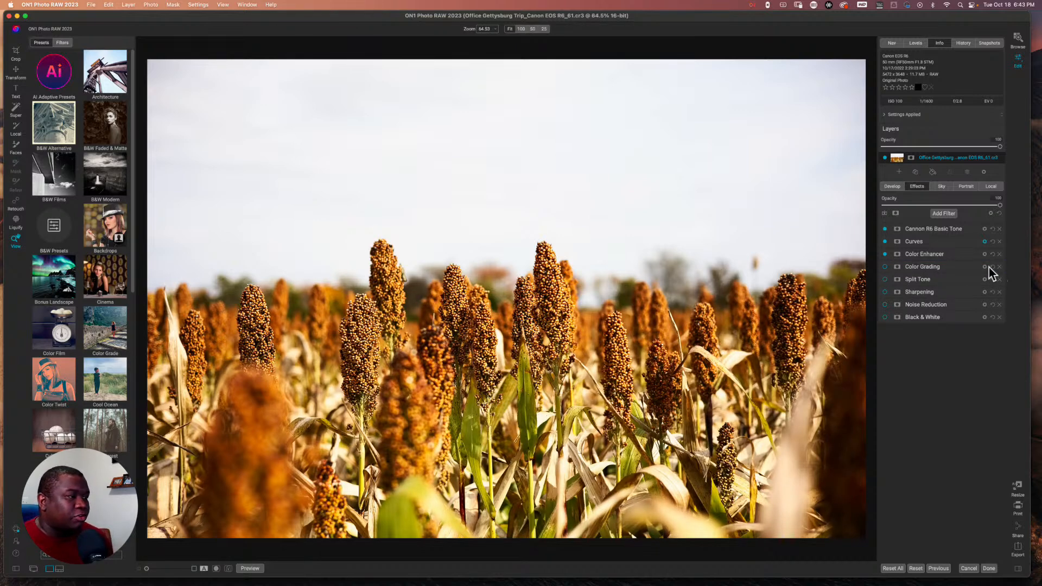
- Expand the remaining Color Enhancer with its blending options and set its blending mode to Soft Light
click(943, 258)
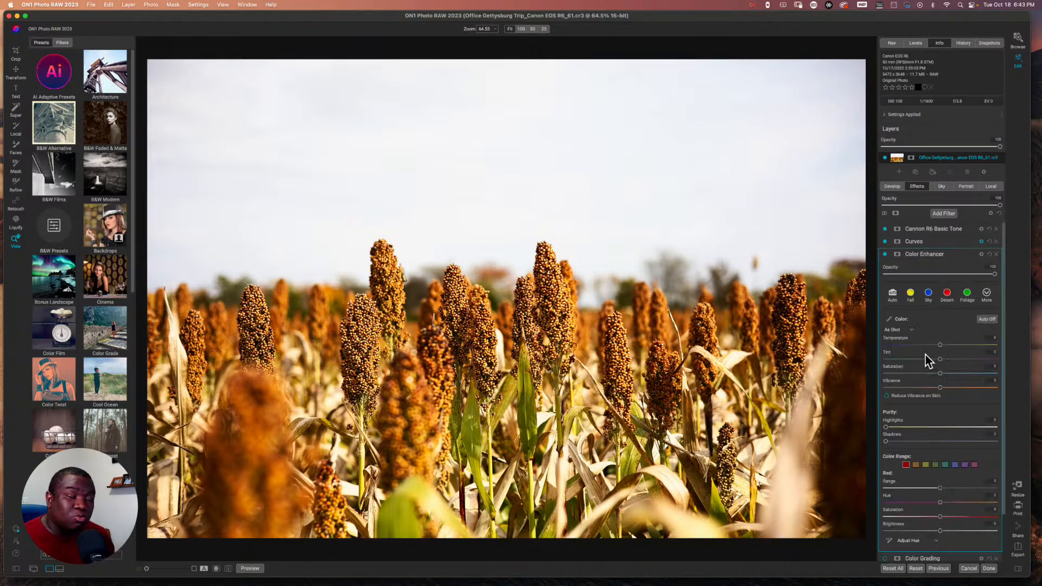
click(981, 255)
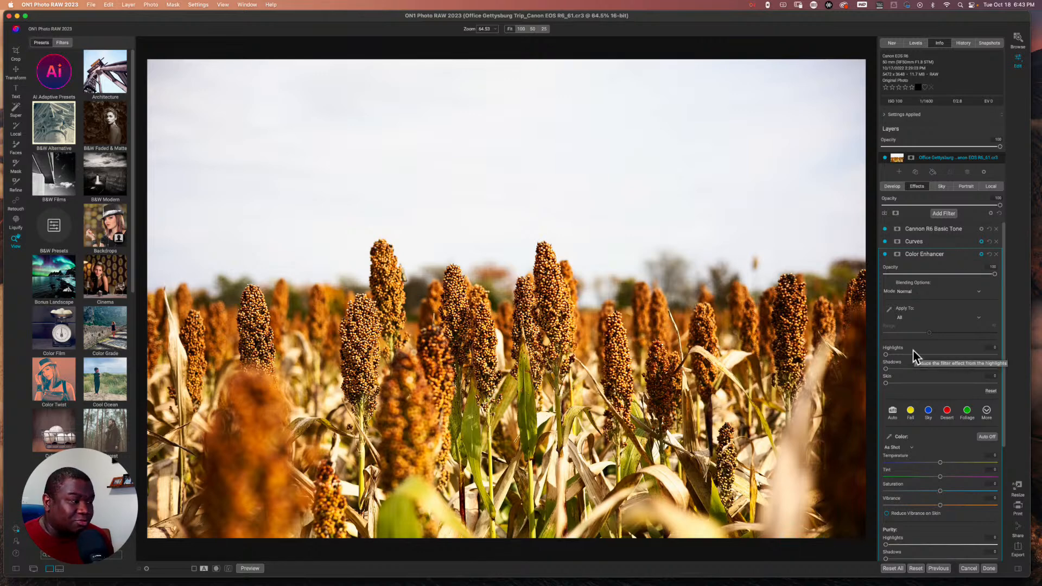
click(925, 294)
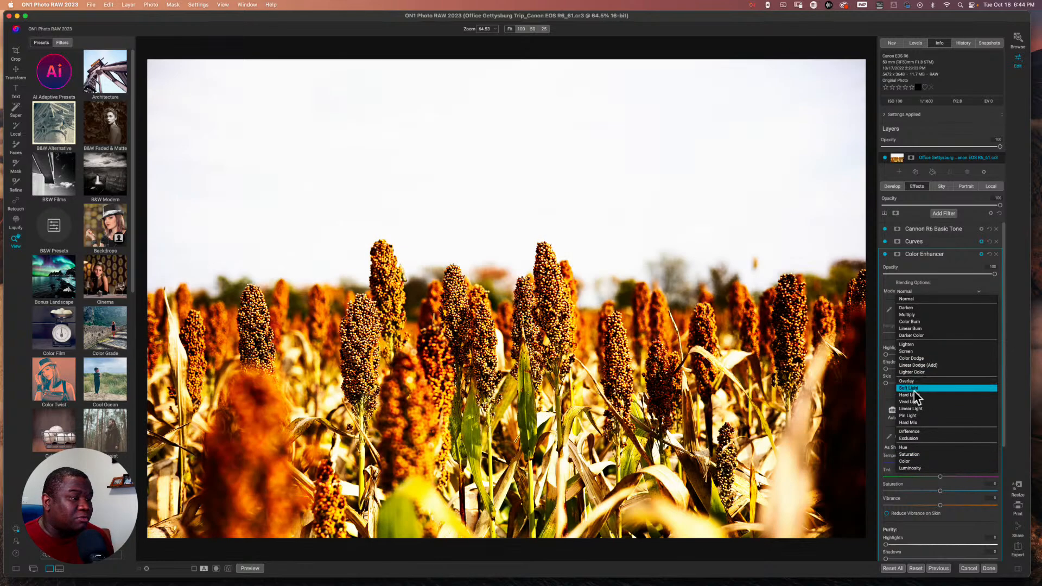
click(913, 390)
- Lower the hue and raise the saturation of the red color range in the Color Enhancer filter
scroll(948, 474, down, 1)
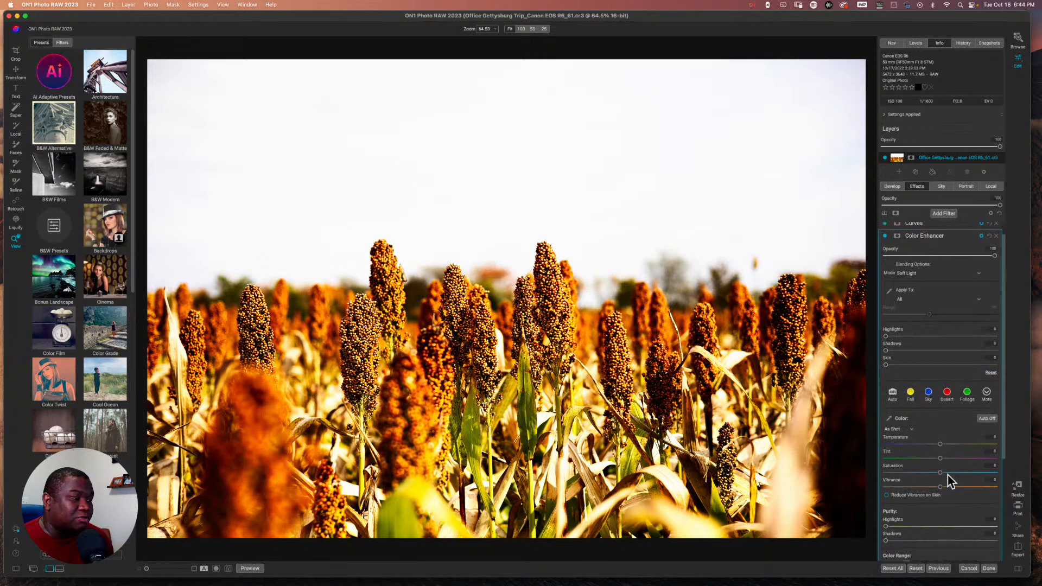
scroll(947, 474, down, 3)
drag(941, 448, 969, 448)
drag(887, 462, 966, 466)
scroll(962, 447, up, 5)
scroll(963, 447, down, 5)
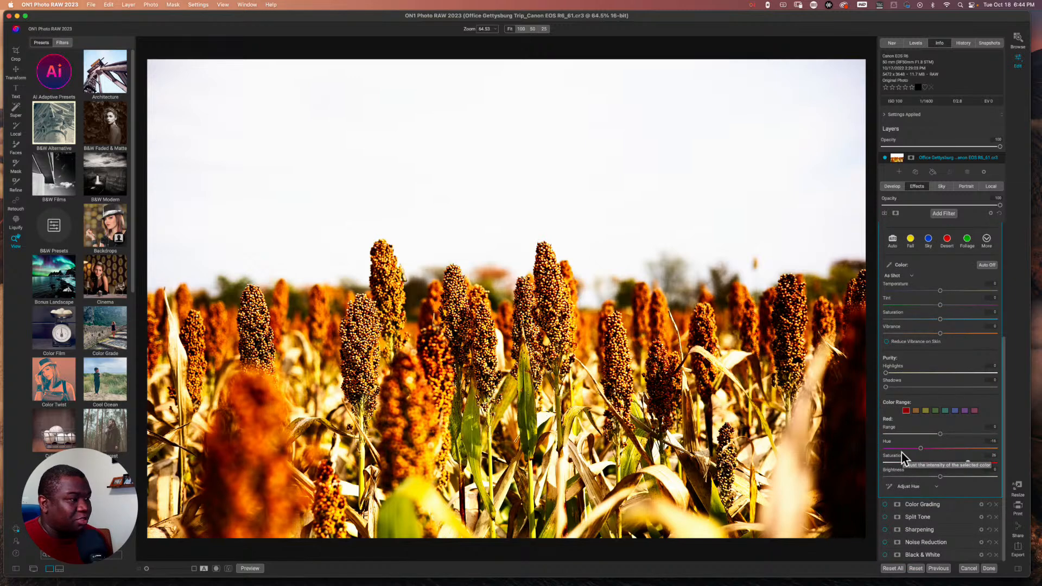
scroll(951, 437, up, 5)
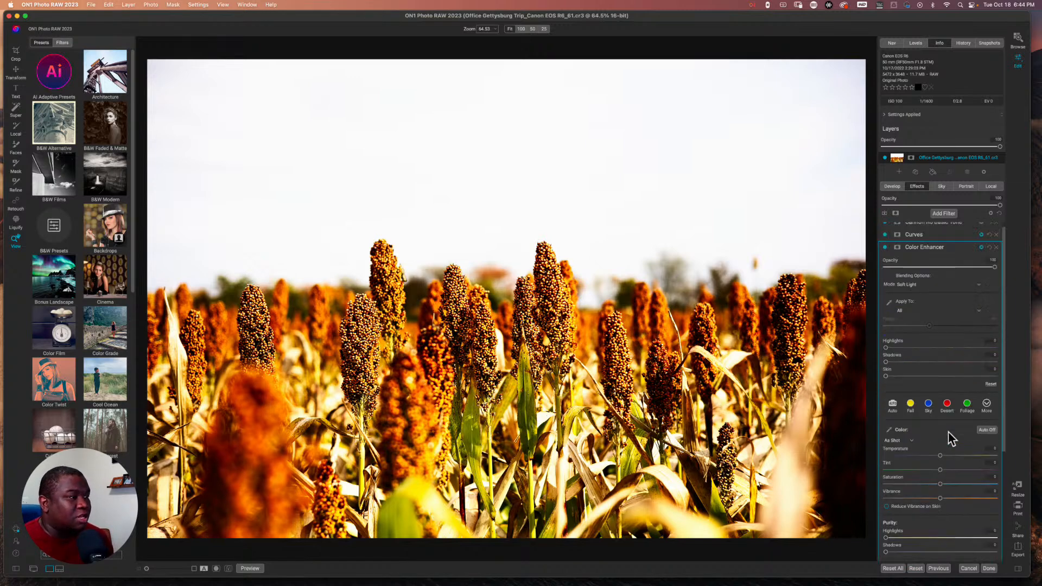
- Turn off and collapse the Color Enhancer filter, and expand the Color Grading filter
click(884, 248)
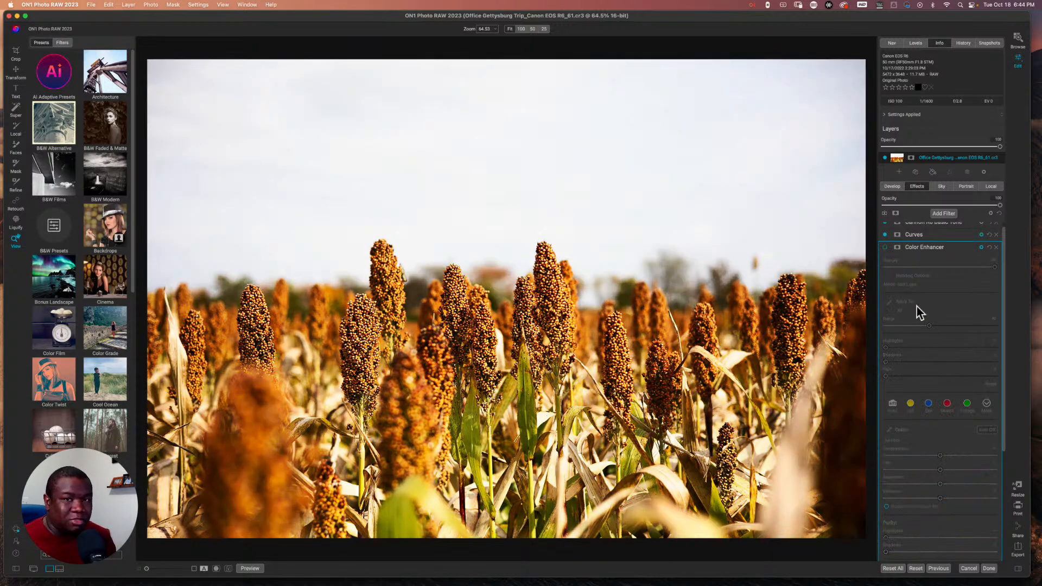
click(954, 250)
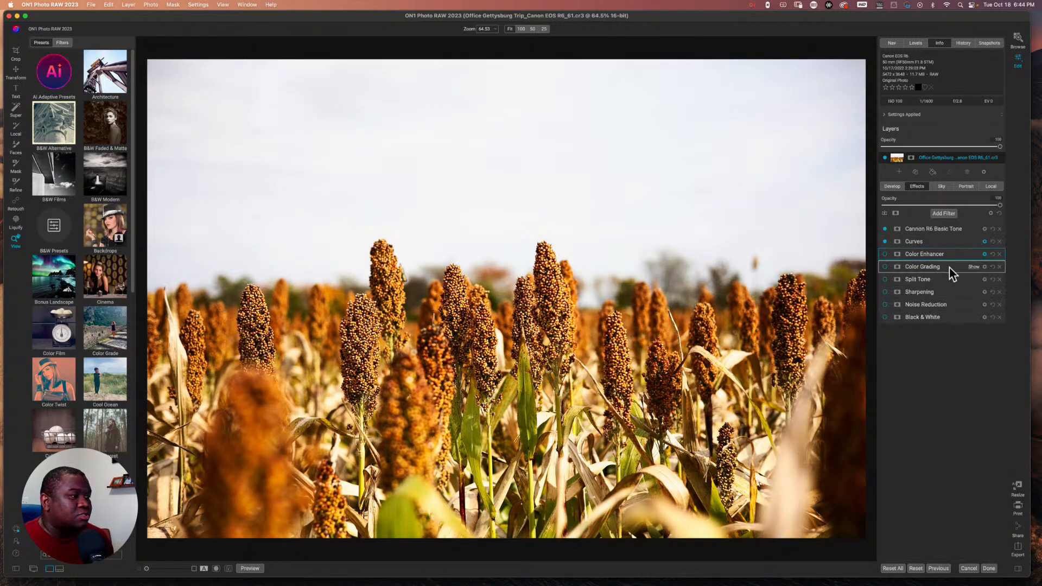
click(889, 268)
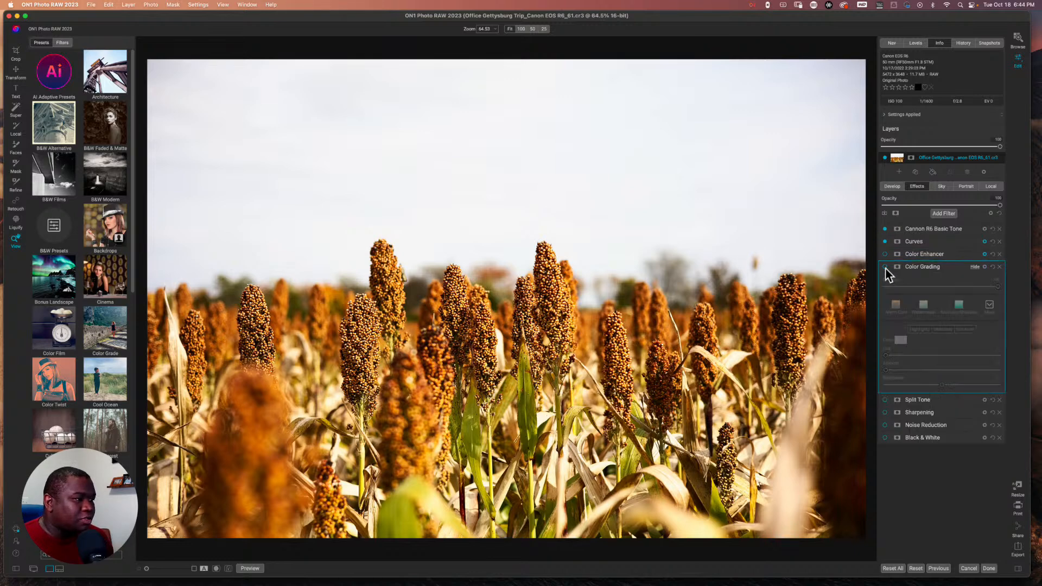
- Turn on the Color Grading filter, tint the highlights blue at hue 240 with lower brightness, and tint the midtones green
click(884, 267)
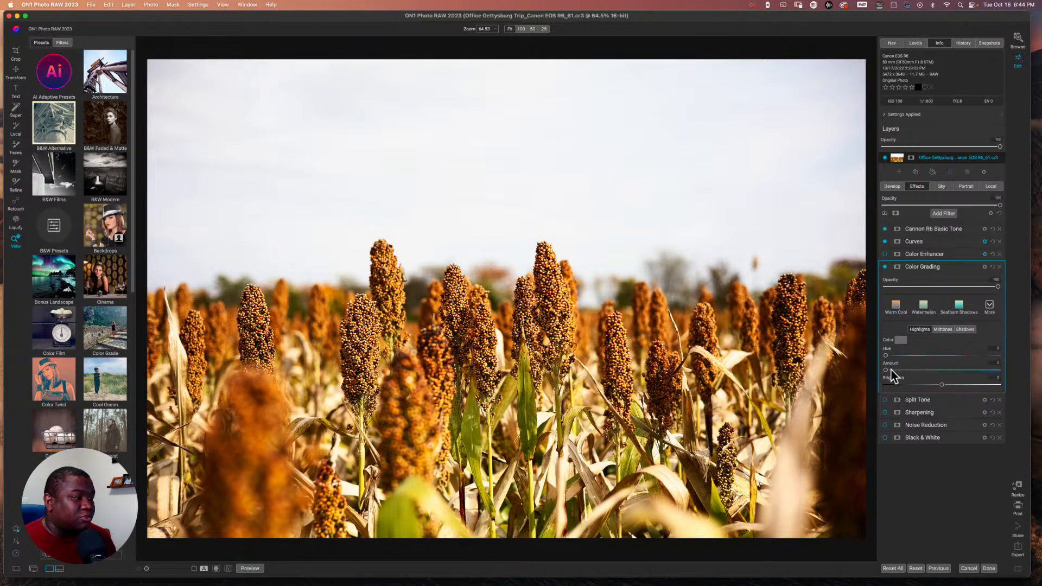
drag(885, 370, 945, 373)
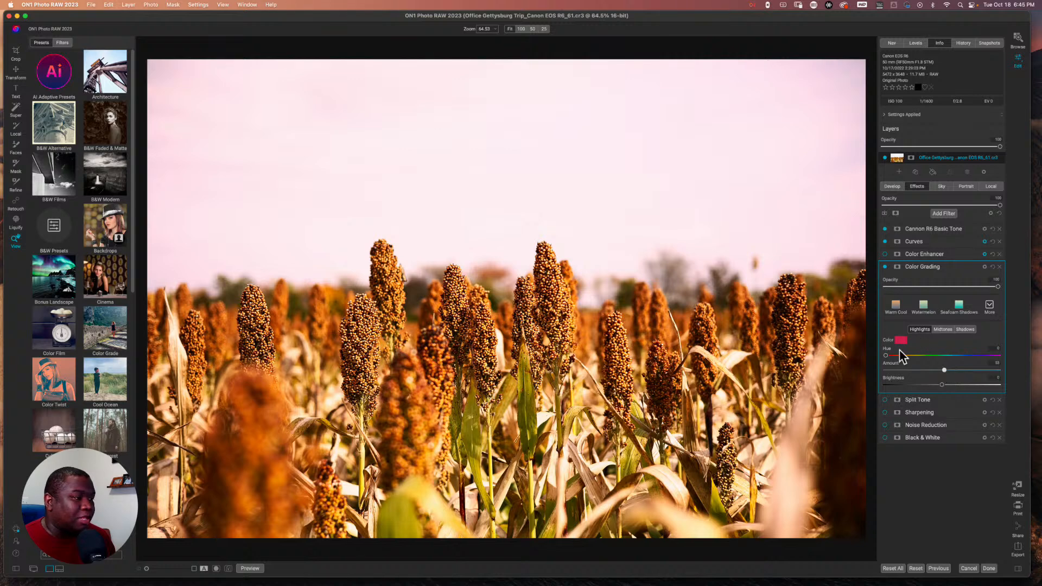
drag(884, 356, 958, 360)
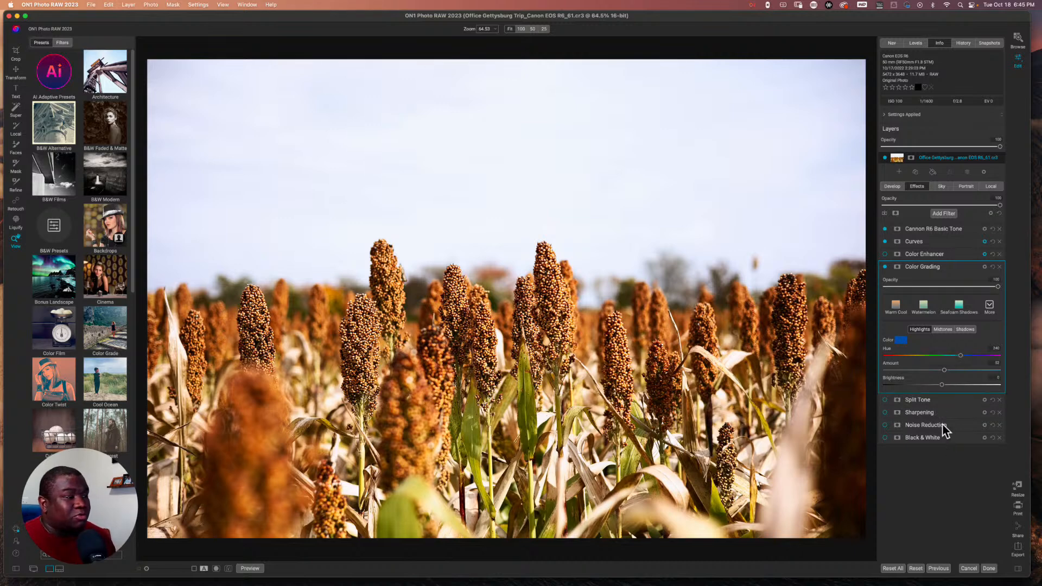
drag(941, 384, 919, 387)
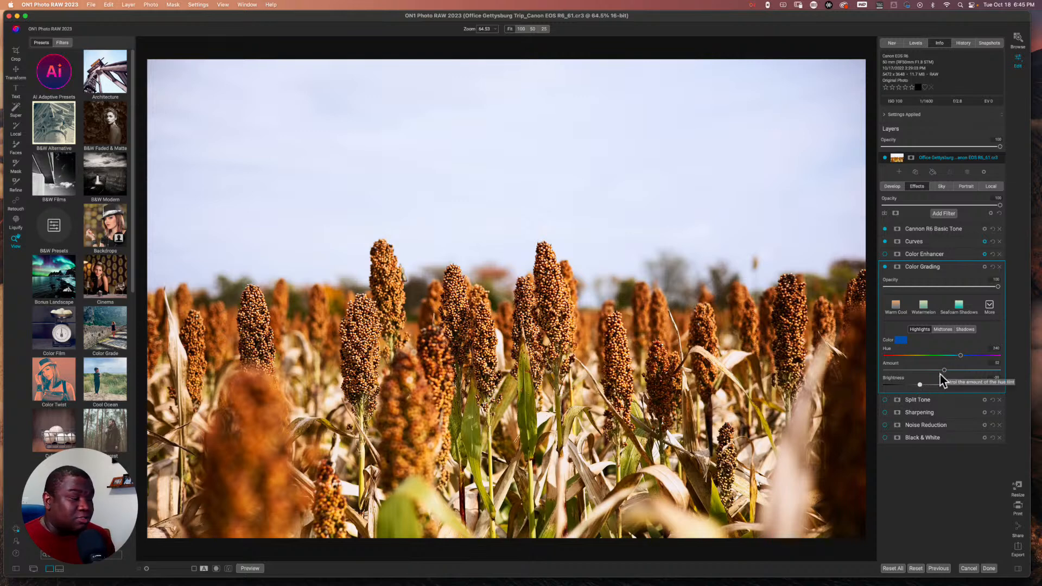
click(945, 330)
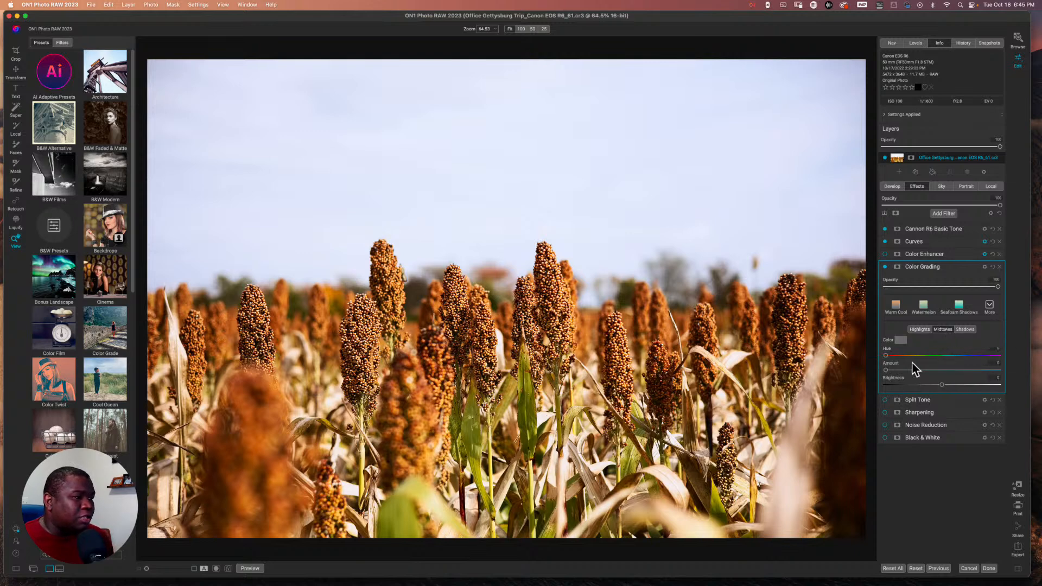
drag(885, 355, 963, 376)
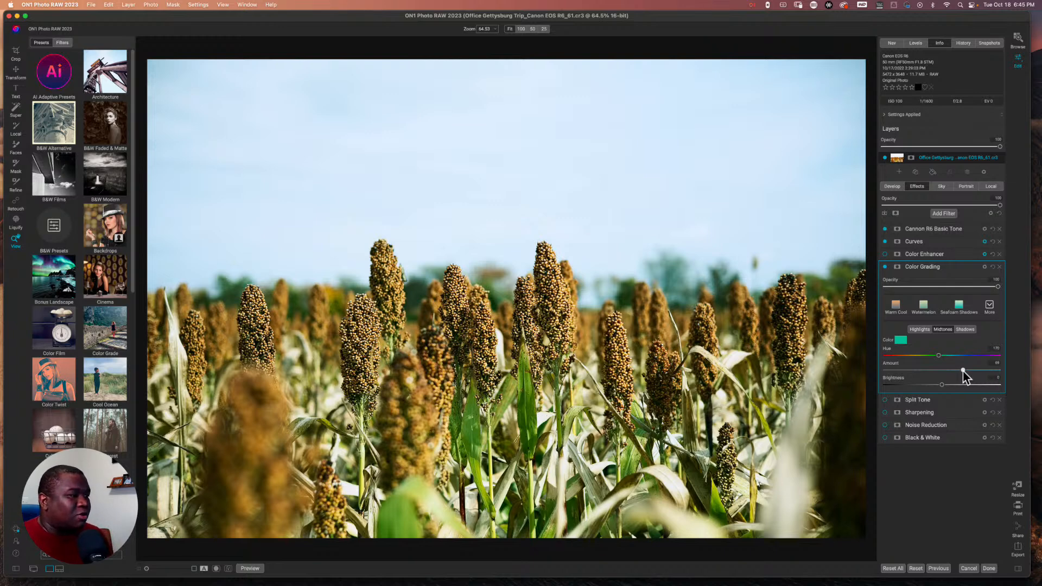
- Preview the additional Color Grading styles on the photo and apply Orange Cool
click(989, 305)
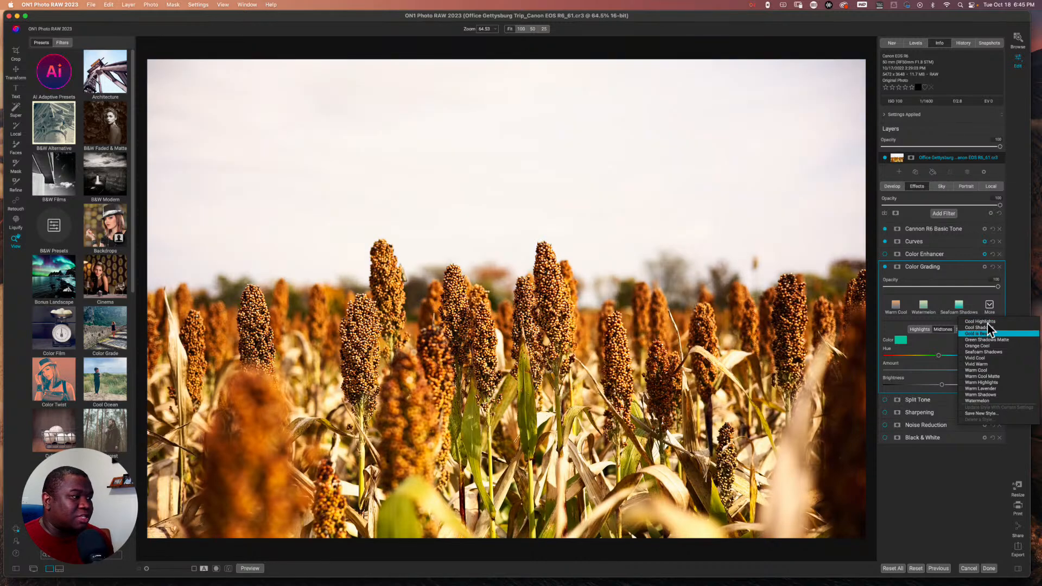
key(Down)
key(Down)
key(Down)
key(Down)
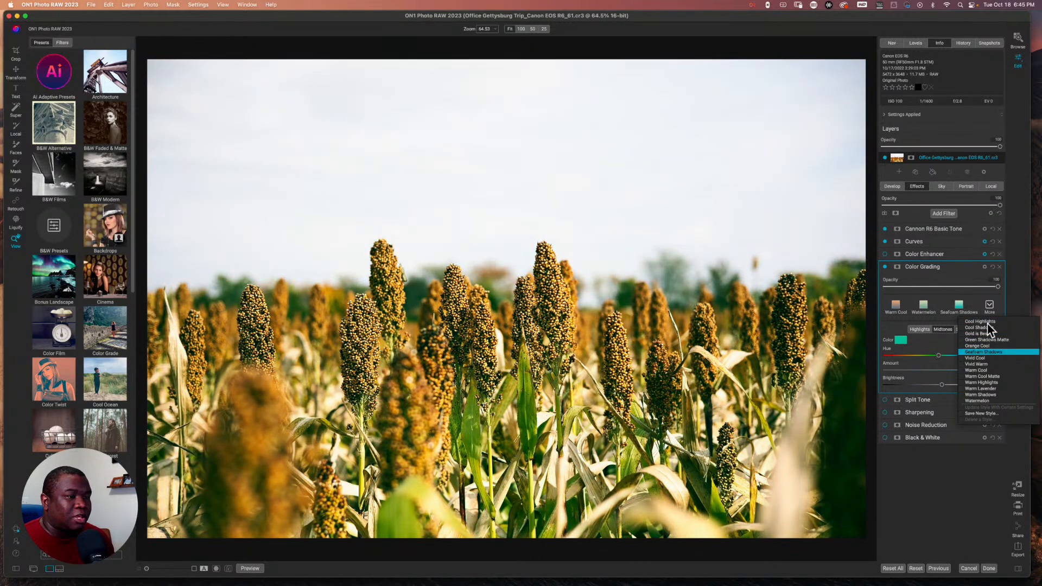
key(Down)
key(Up)
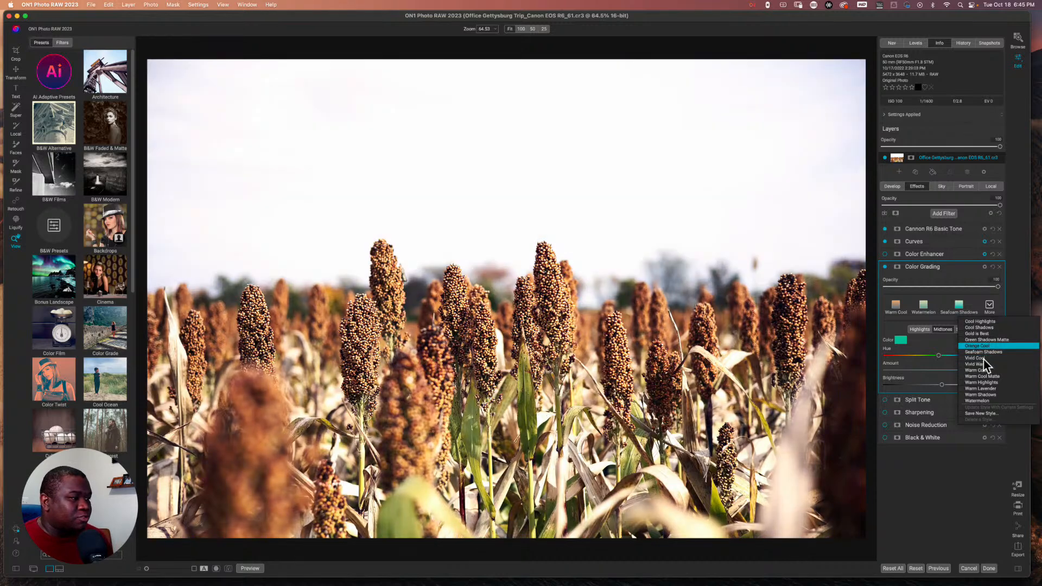
click(983, 360)
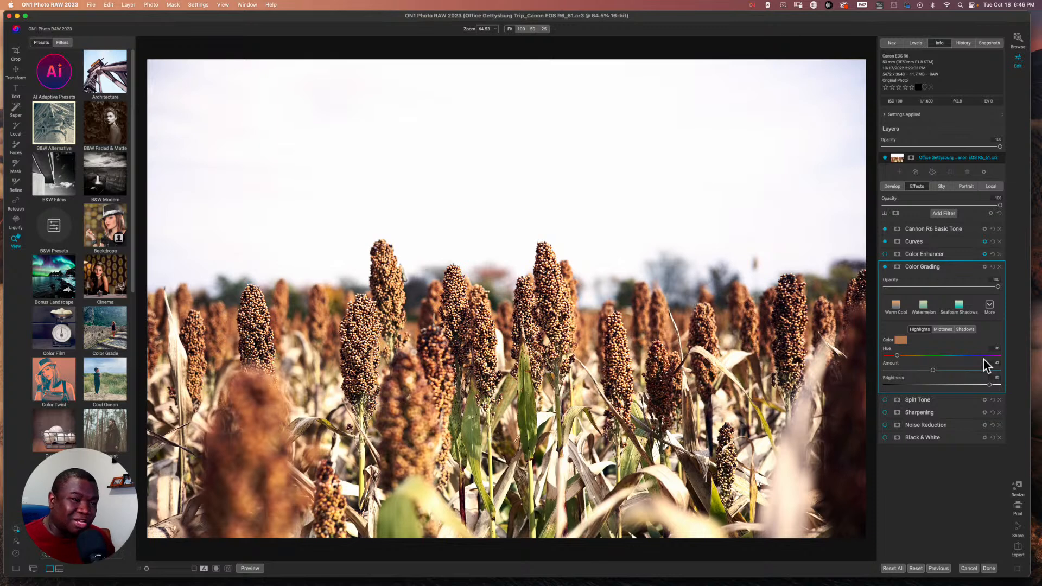
- Set the Color Grading filter's opacity to about 80, and turn off and collapse the filter
drag(999, 285, 926, 292)
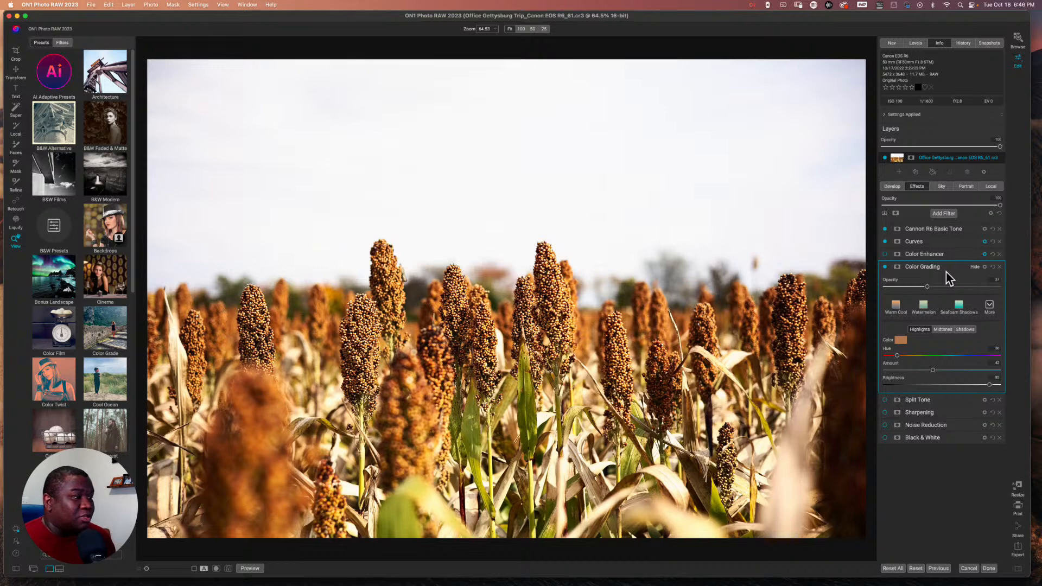
drag(927, 286, 973, 286)
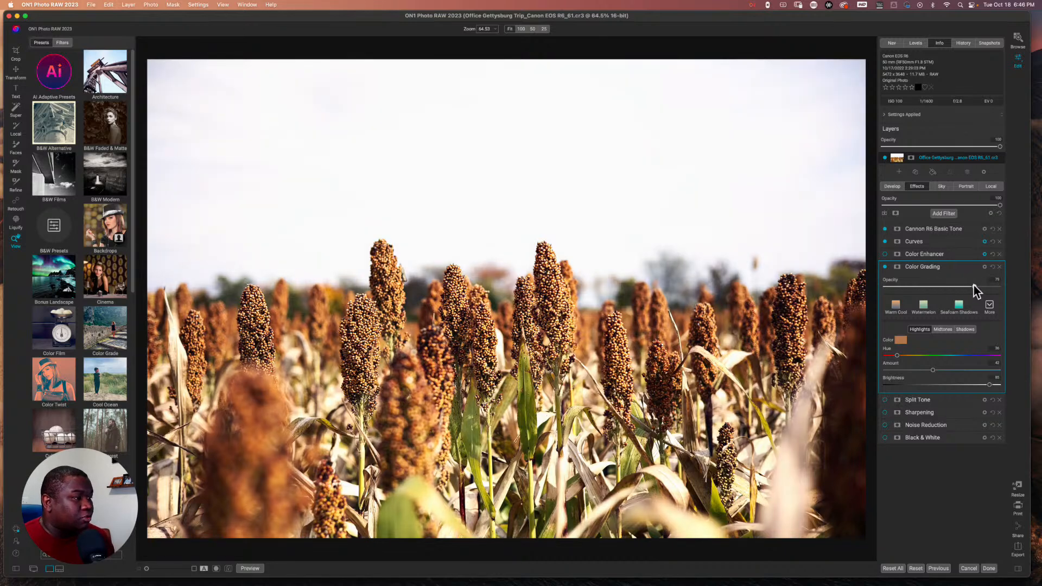
click(885, 267)
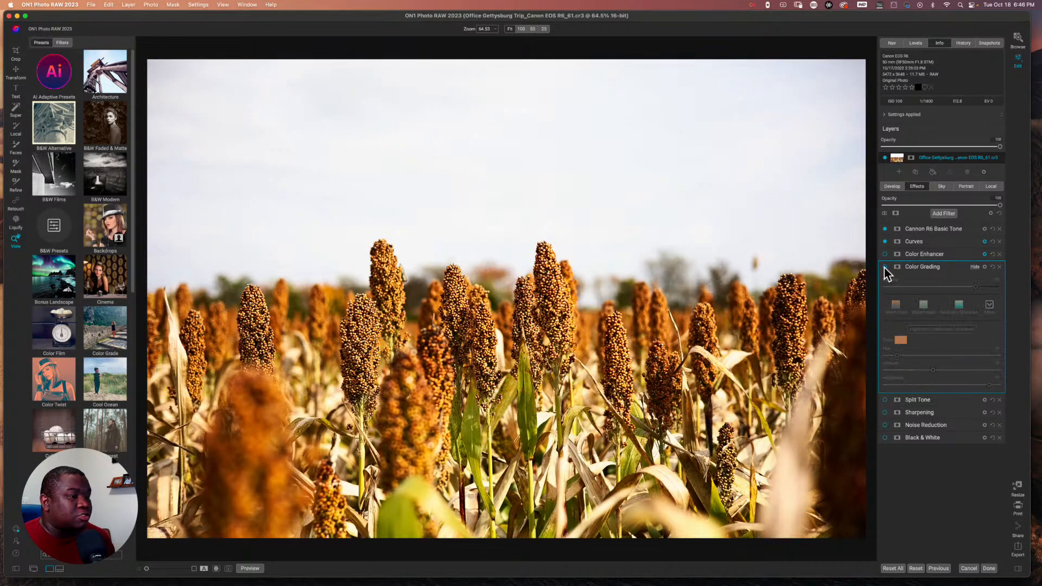
click(933, 269)
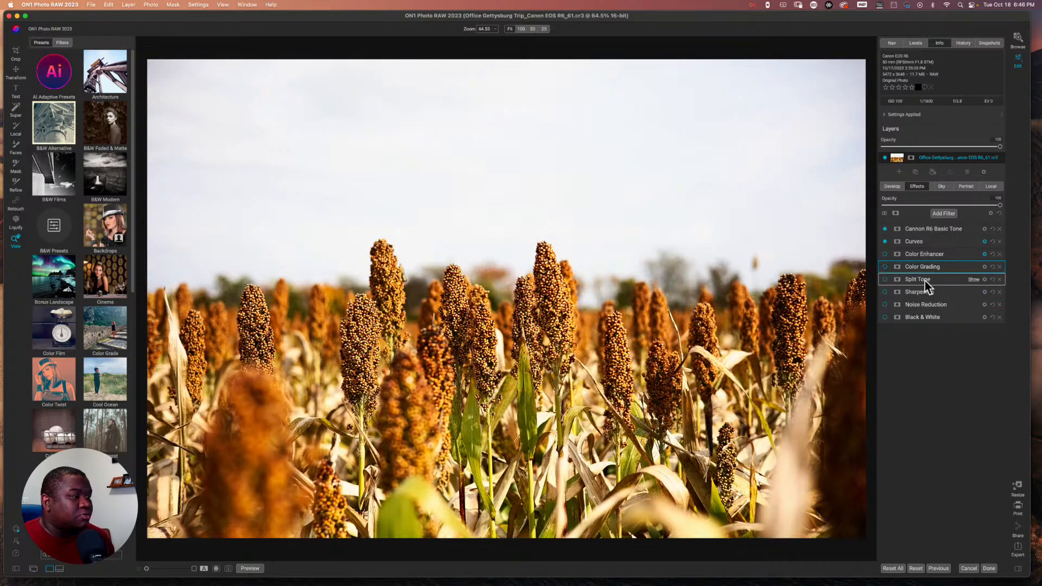
- Expand and turn on the Split Tone filter, apply its Teal style, and swap the highlight and shadow colors
click(927, 280)
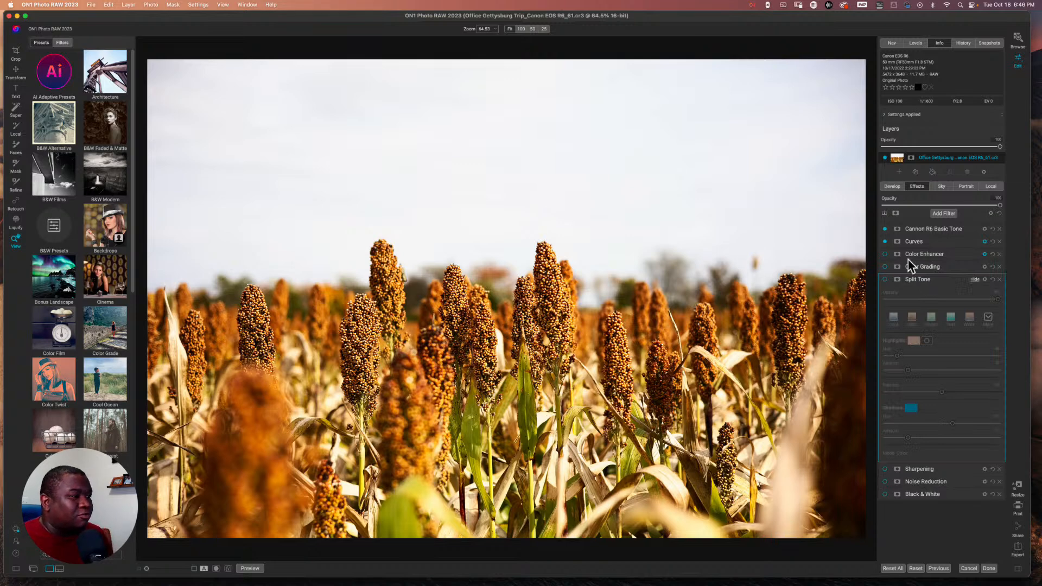
click(885, 280)
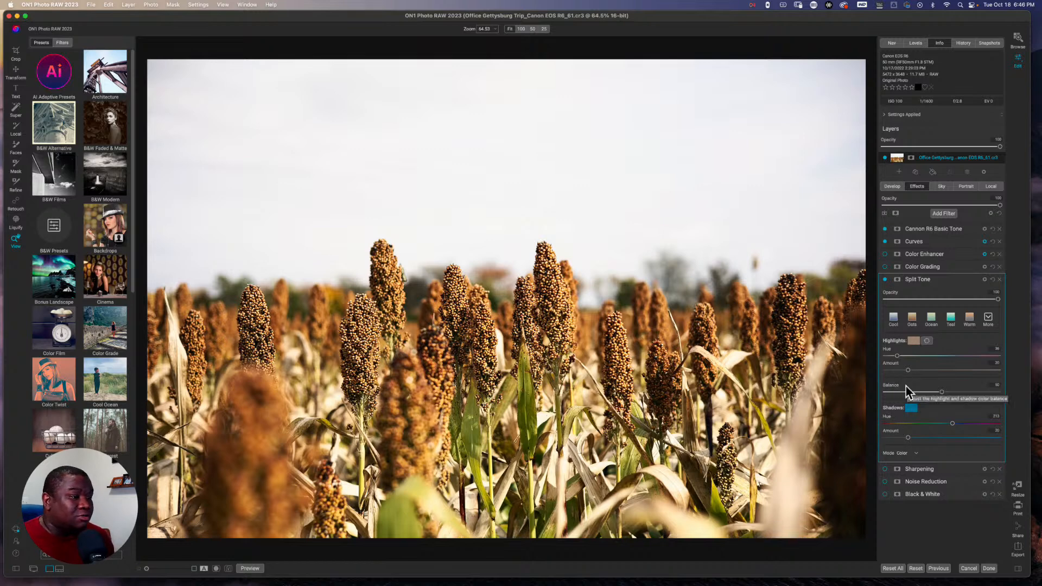
click(950, 320)
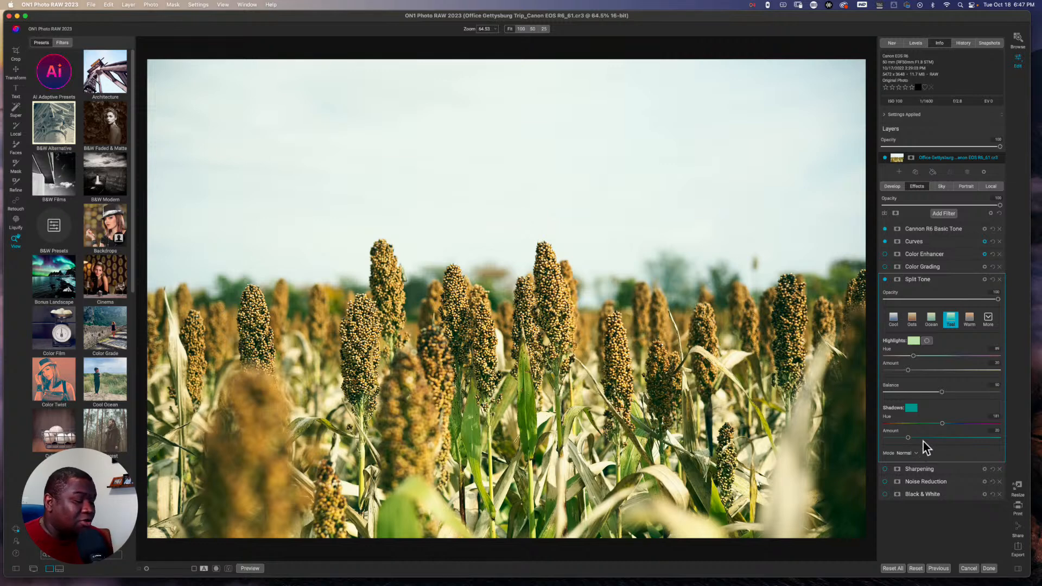
click(926, 341)
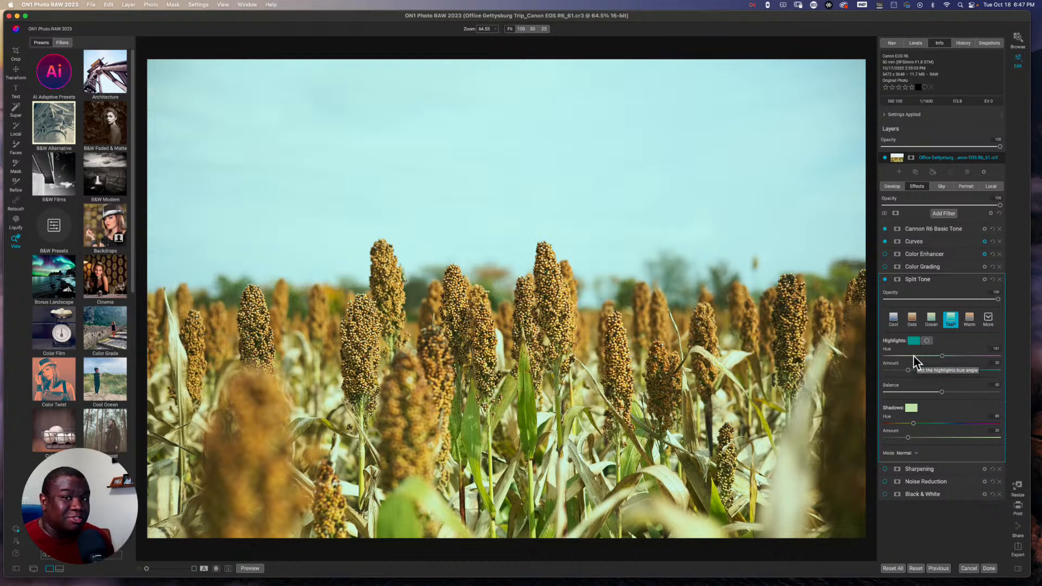
- Change the Split Tone highlights color to purple on the color wheel, view its RGB values and close the color picker
click(912, 341)
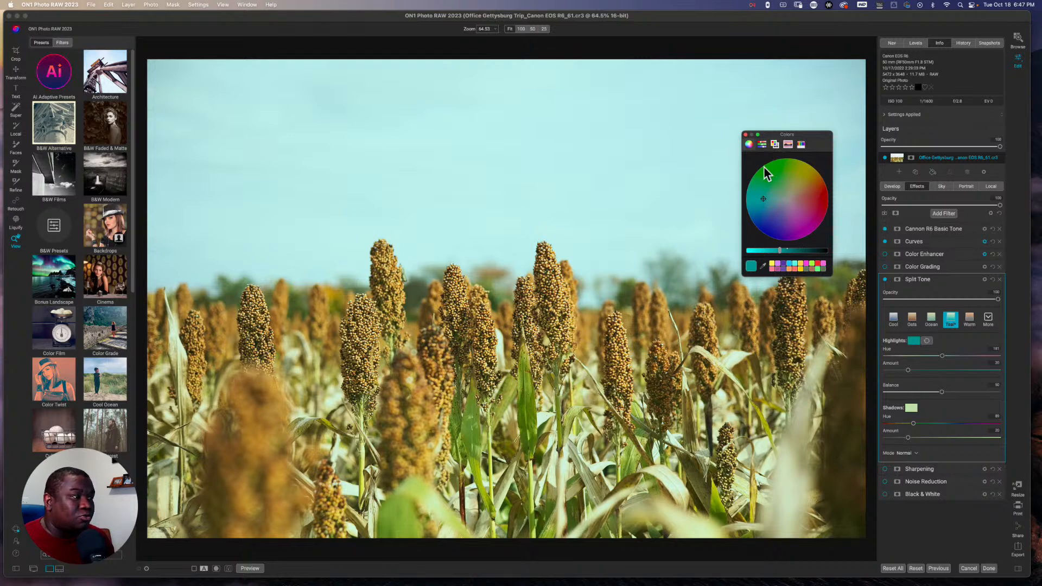
click(787, 144)
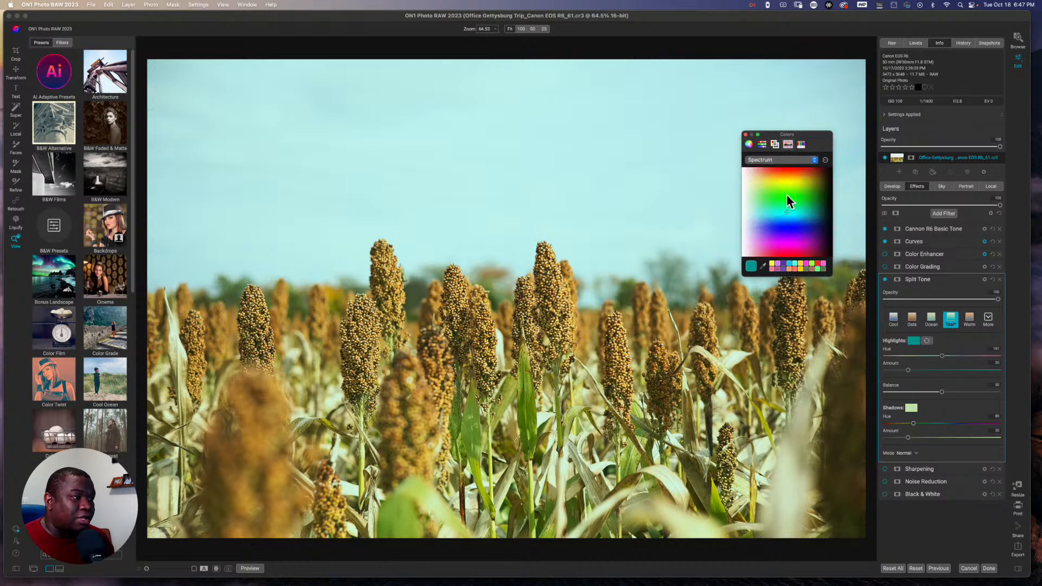
click(749, 144)
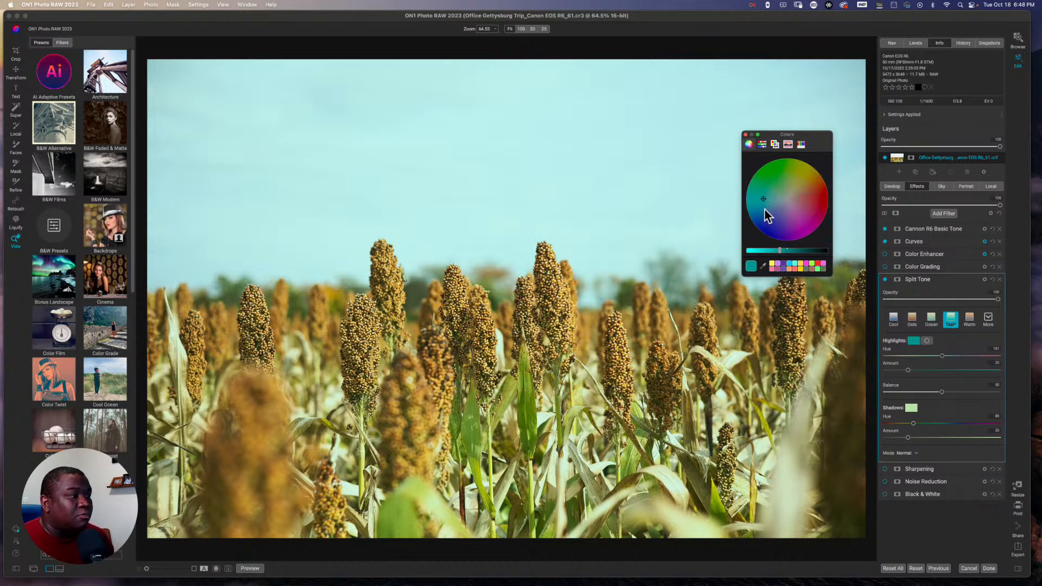
drag(763, 203, 793, 226)
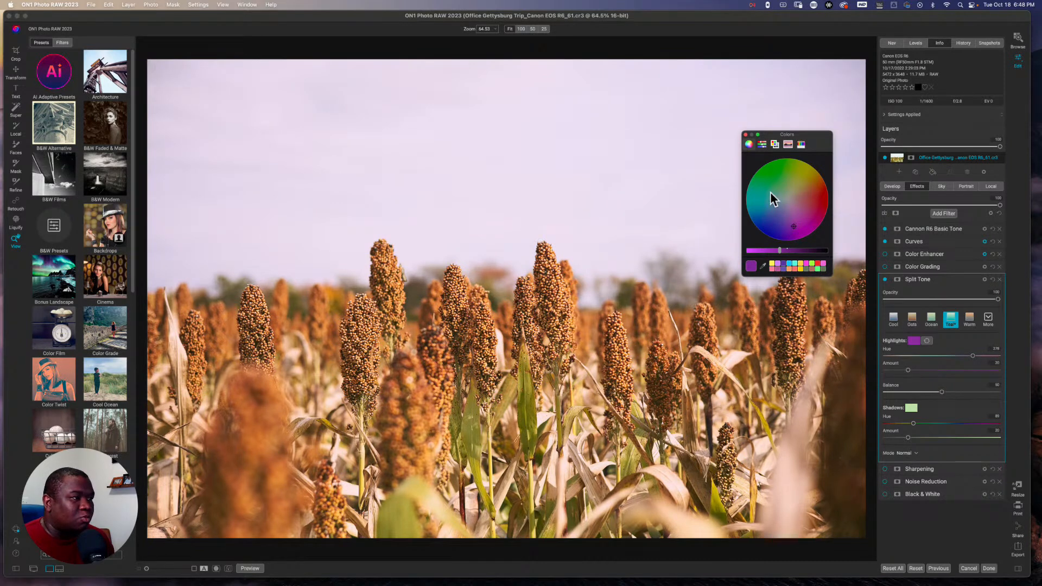
click(762, 144)
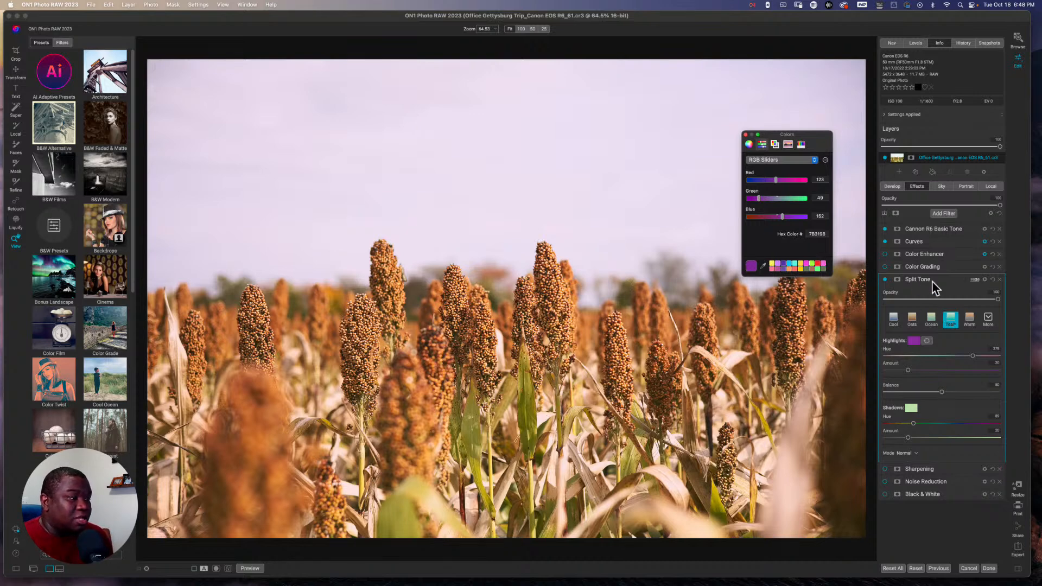
click(745, 135)
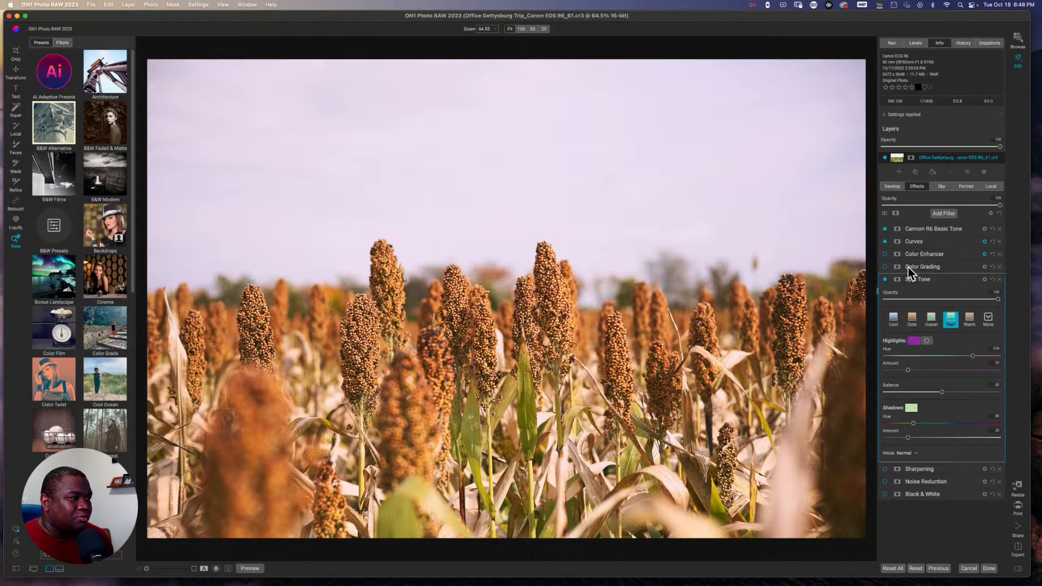
- Compare the Color Grading controls with the Split Tone controls and examine the list of available filters
click(922, 270)
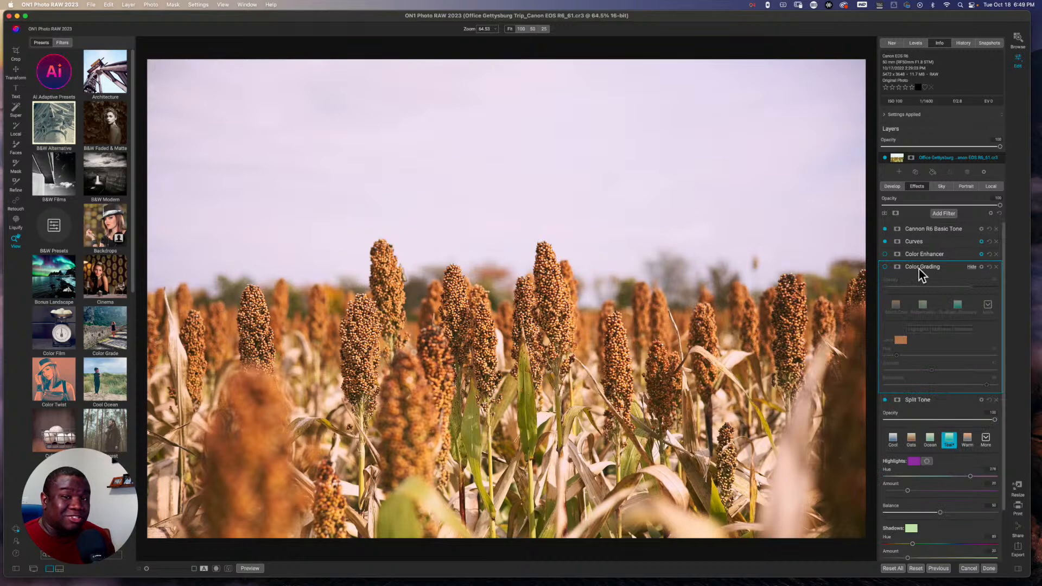
click(940, 212)
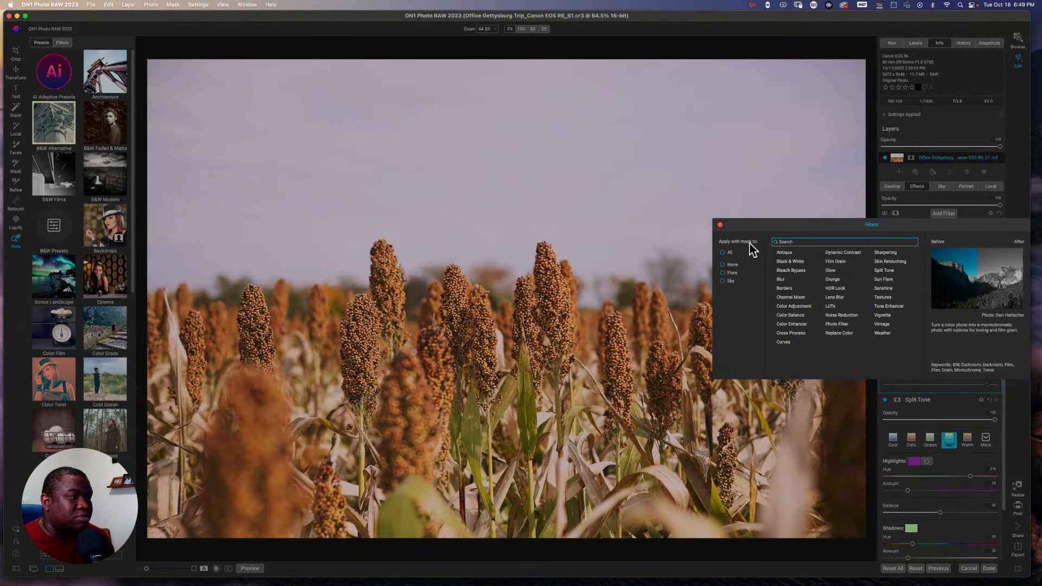
click(720, 225)
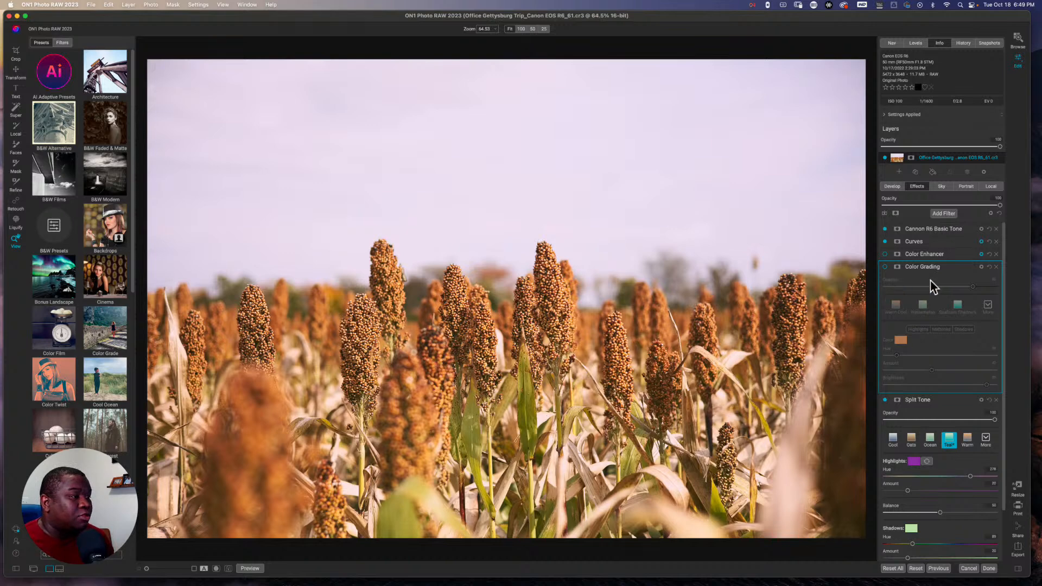
scroll(929, 282, down, 3)
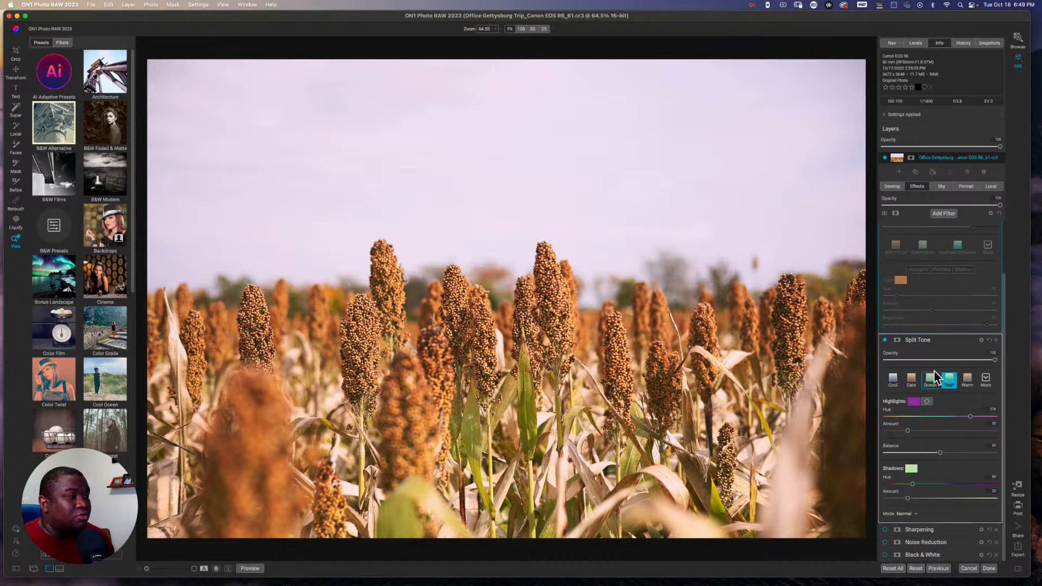
scroll(933, 338, up, 3)
click(950, 265)
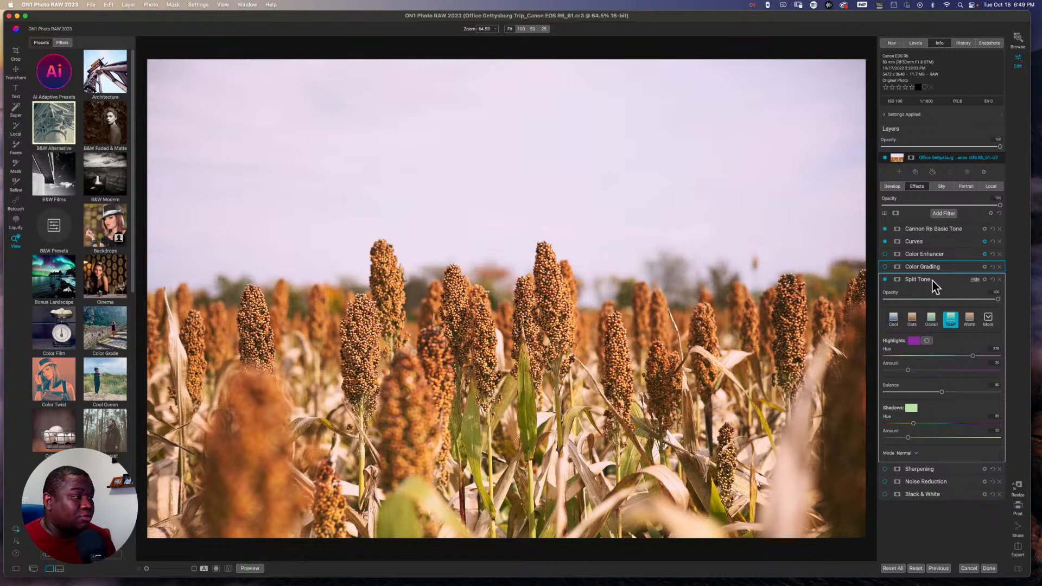
- Turn off and collapse the Split Tone filter, and expand the Sharpening filter
click(884, 280)
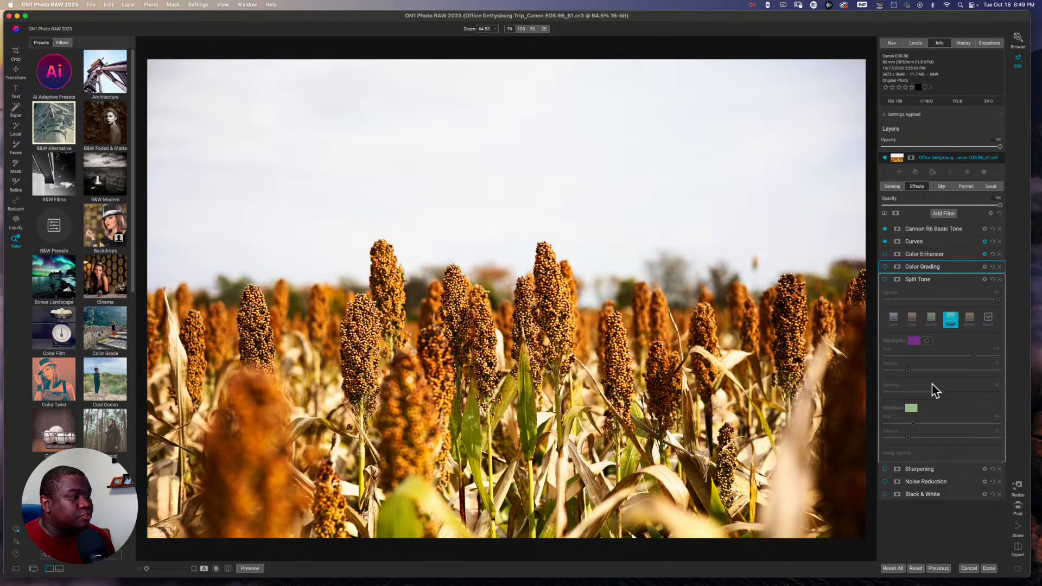
click(939, 280)
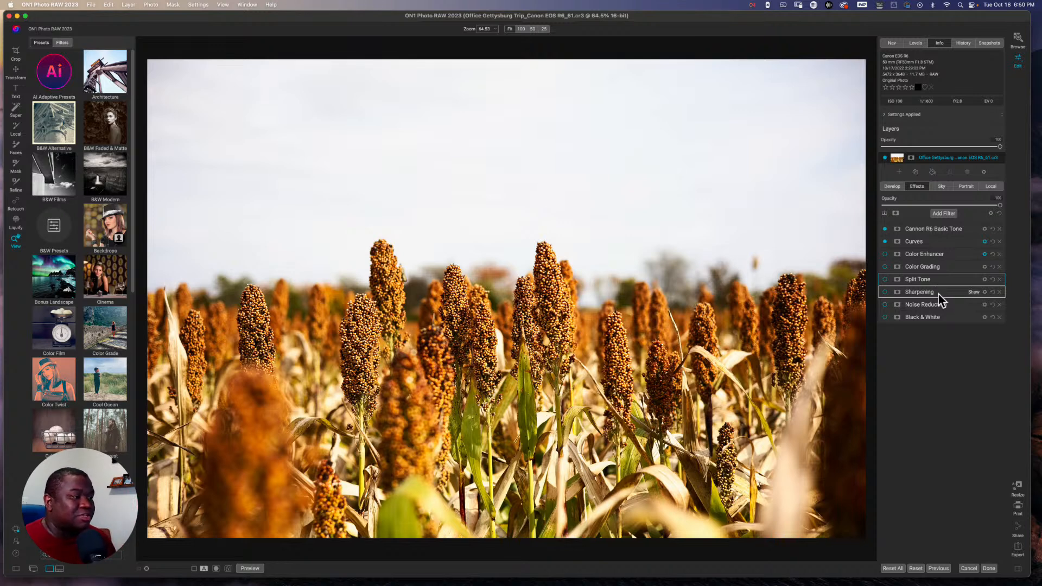
click(939, 294)
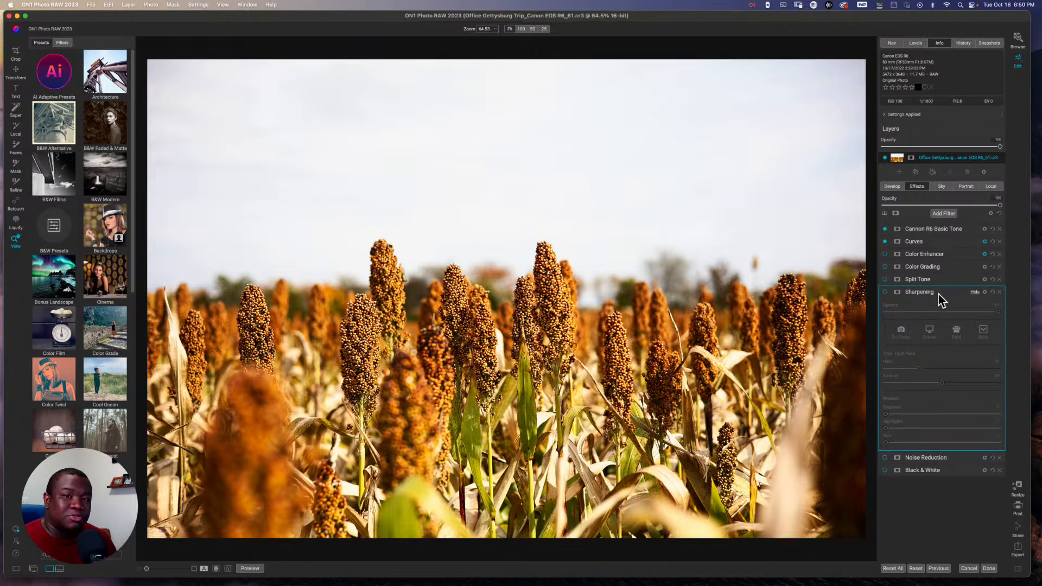
- Turn on High Pass sharpening with its opacity lowered to about 20, and switch the filter back off and collapse it
click(885, 292)
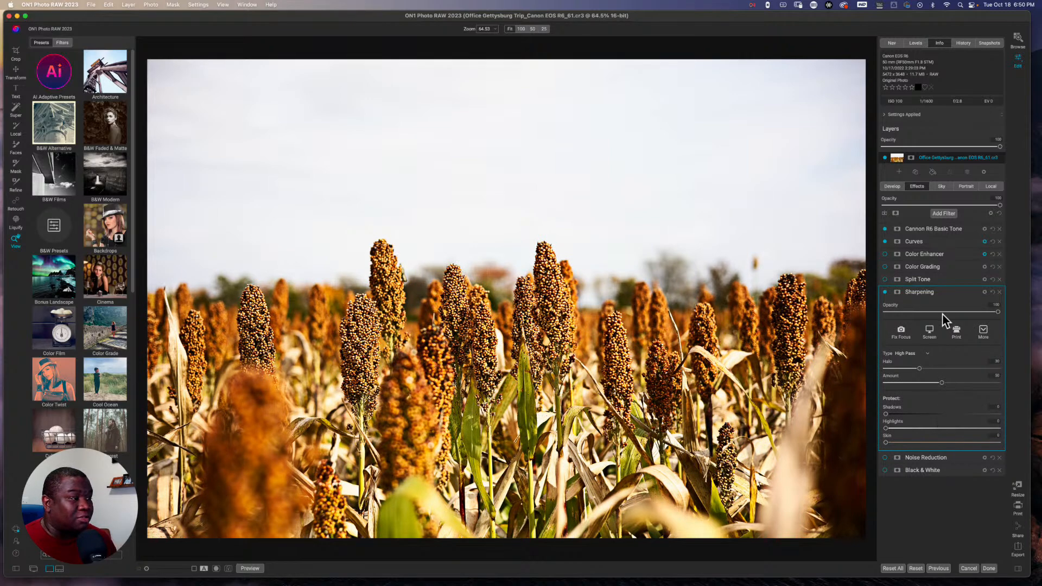
click(908, 311)
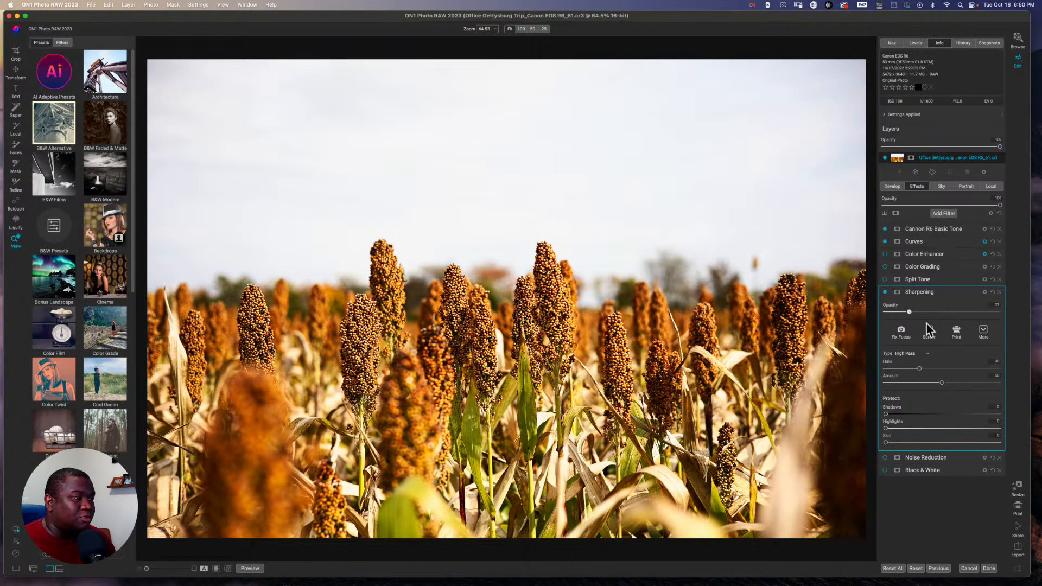
click(884, 293)
click(940, 295)
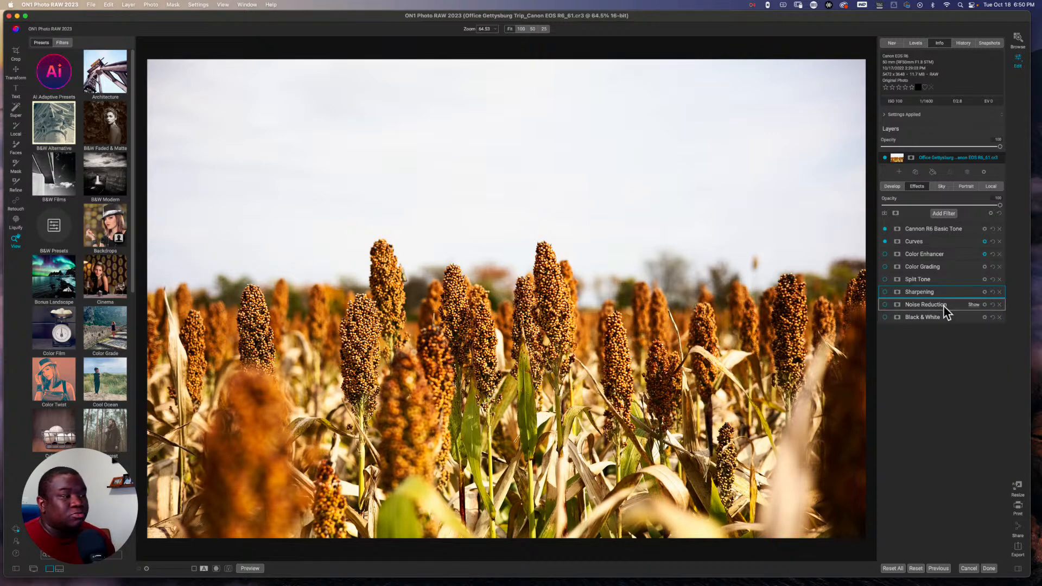
- View the Noise Reduction filter's settings and mask options while switching it on and off, leaving it off and collapsed
click(944, 307)
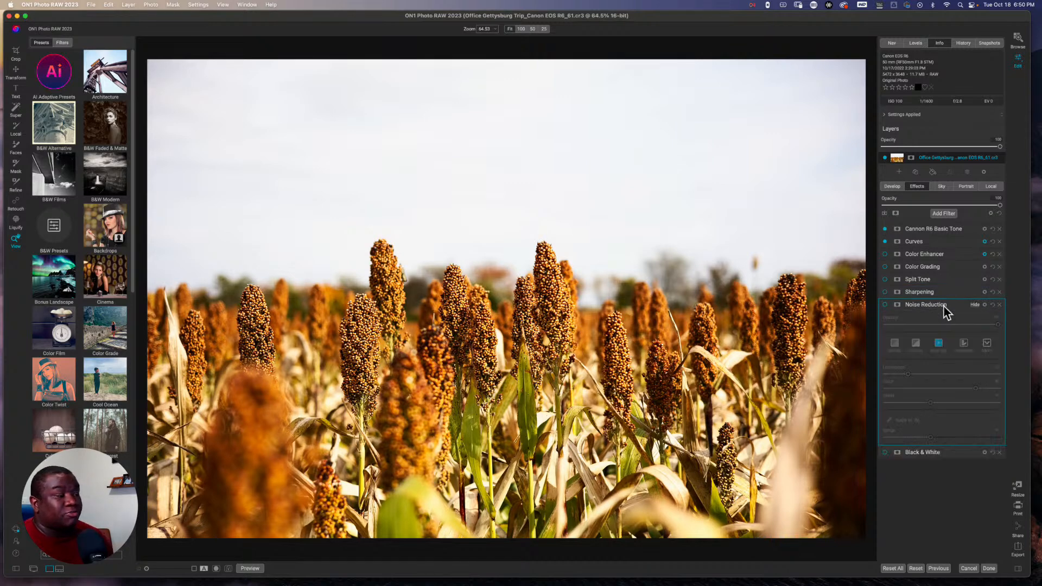
click(884, 305)
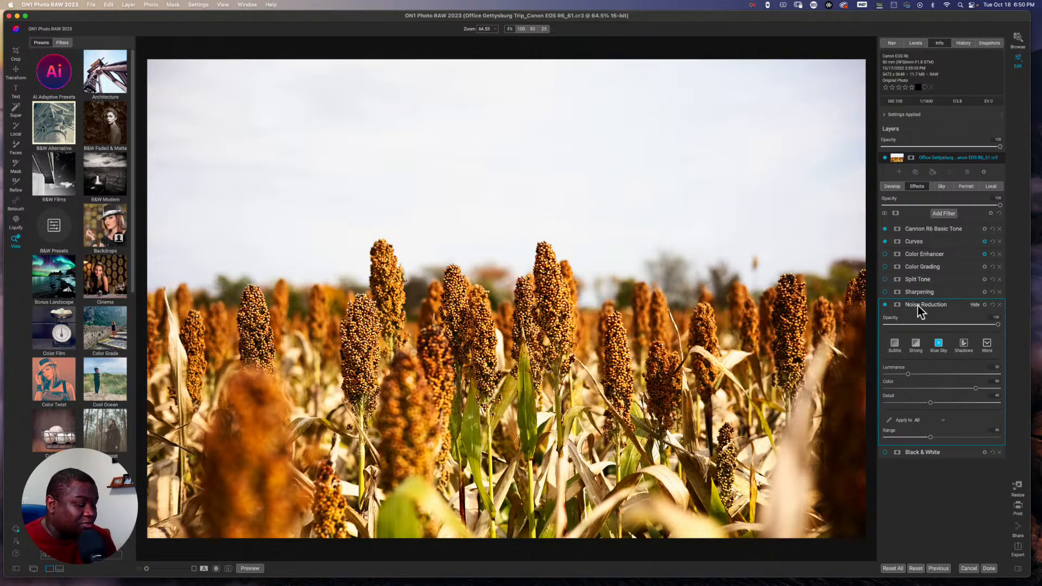
click(885, 305)
click(898, 305)
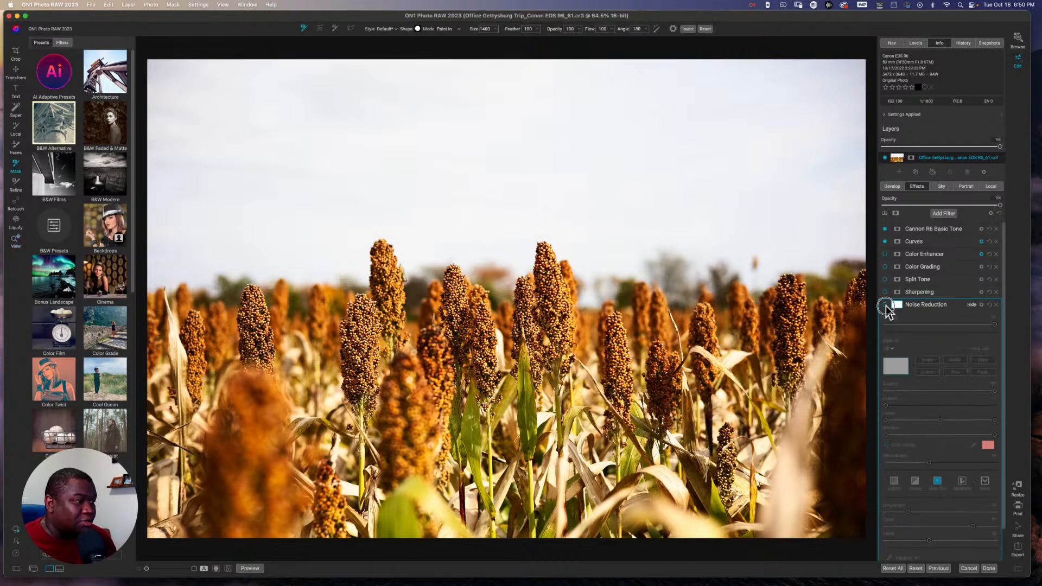
click(885, 305)
click(885, 304)
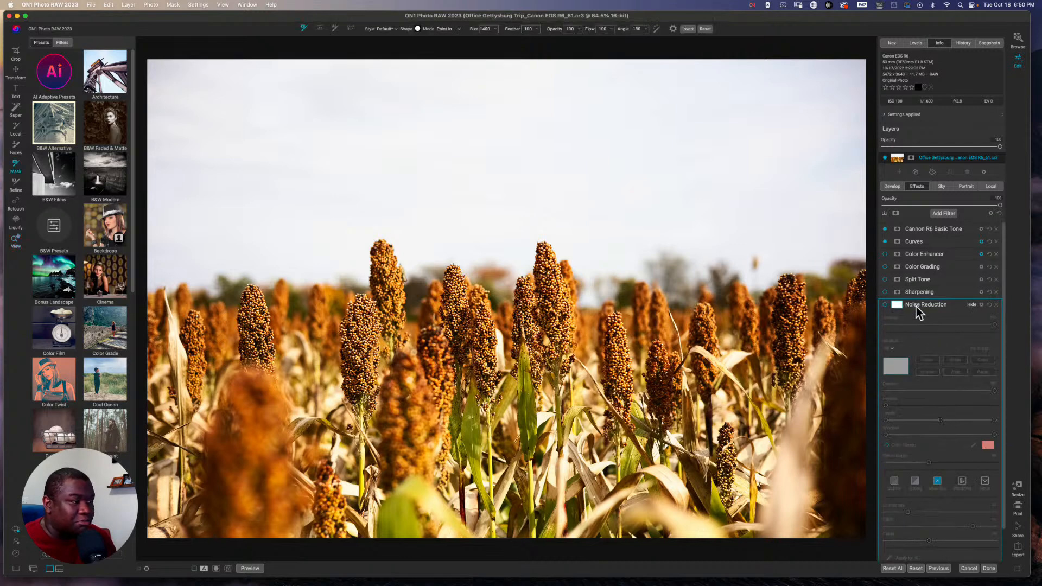
click(916, 305)
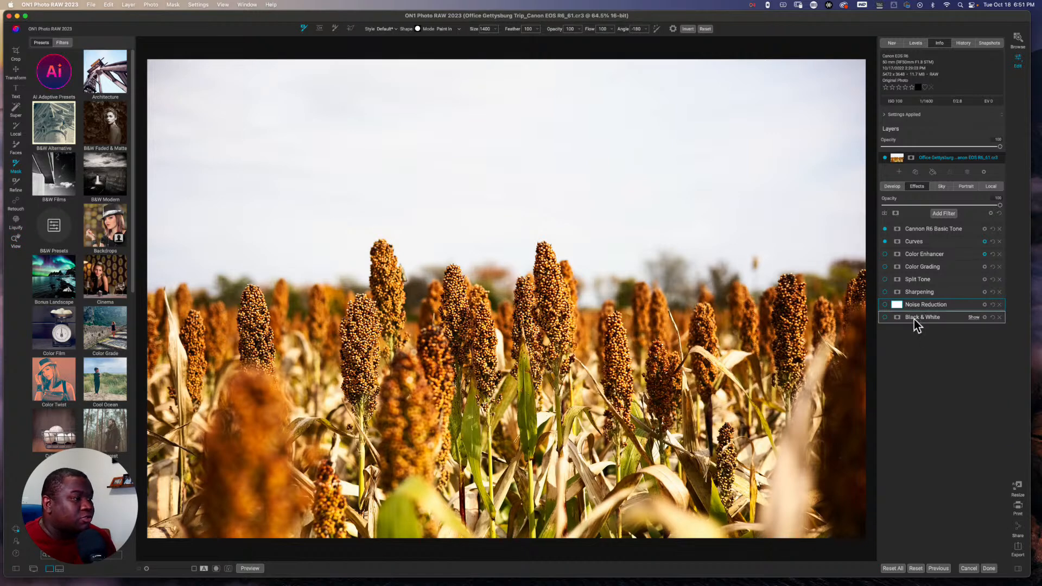
- Turn on the Black & White filter and preview its additional styles, including Coffee, Deep Blacks, Gold Toner, Grainy Film and Green
click(904, 319)
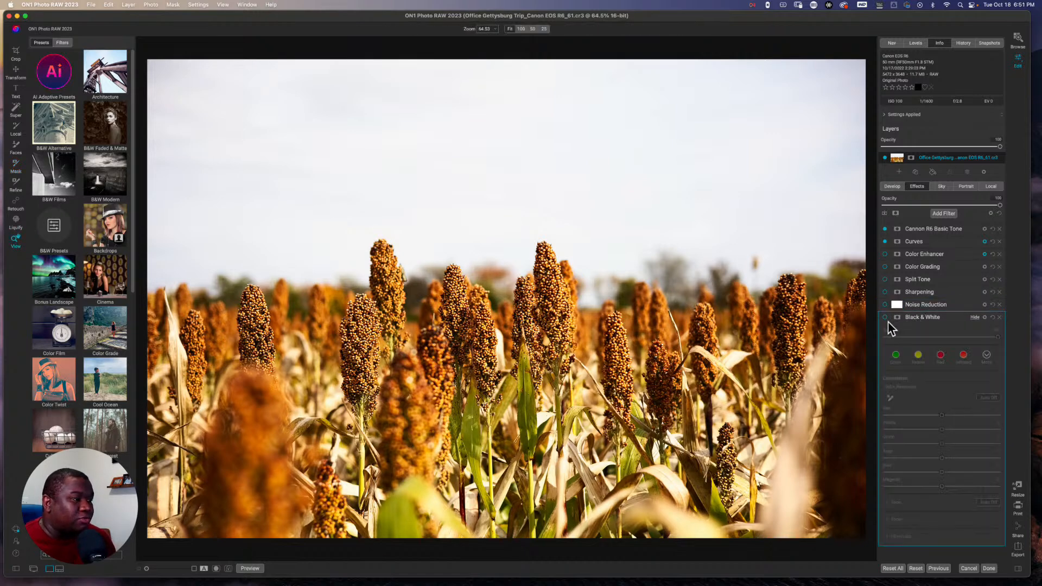
click(885, 318)
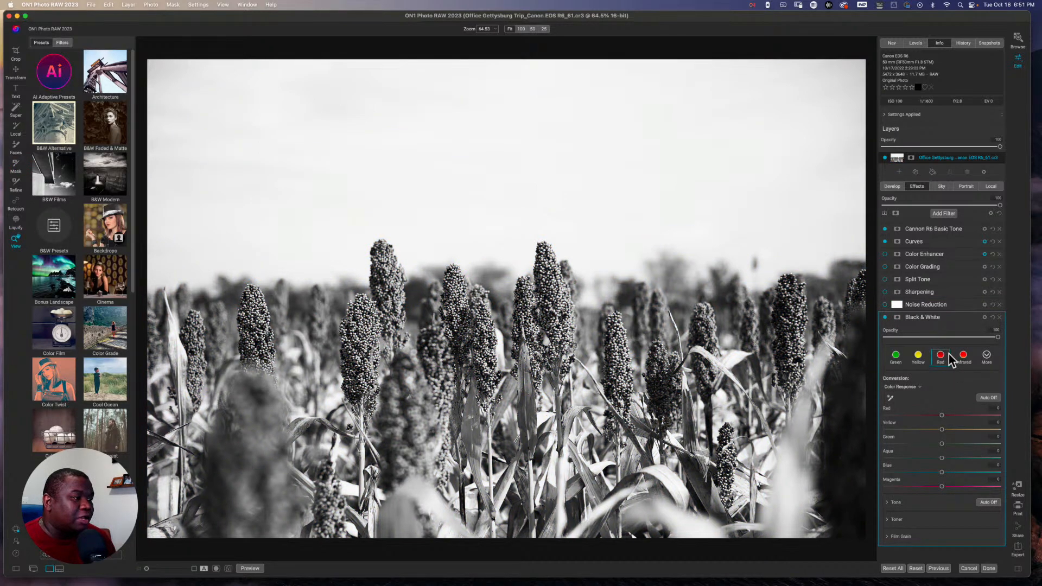
click(987, 354)
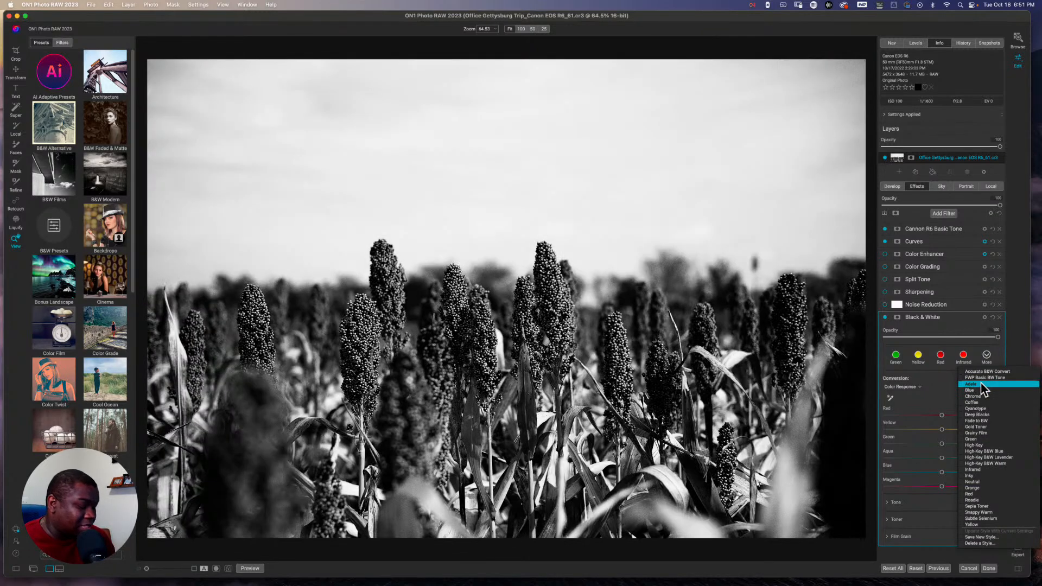
key(Down)
key(Down)
key(Down)
key(Down)
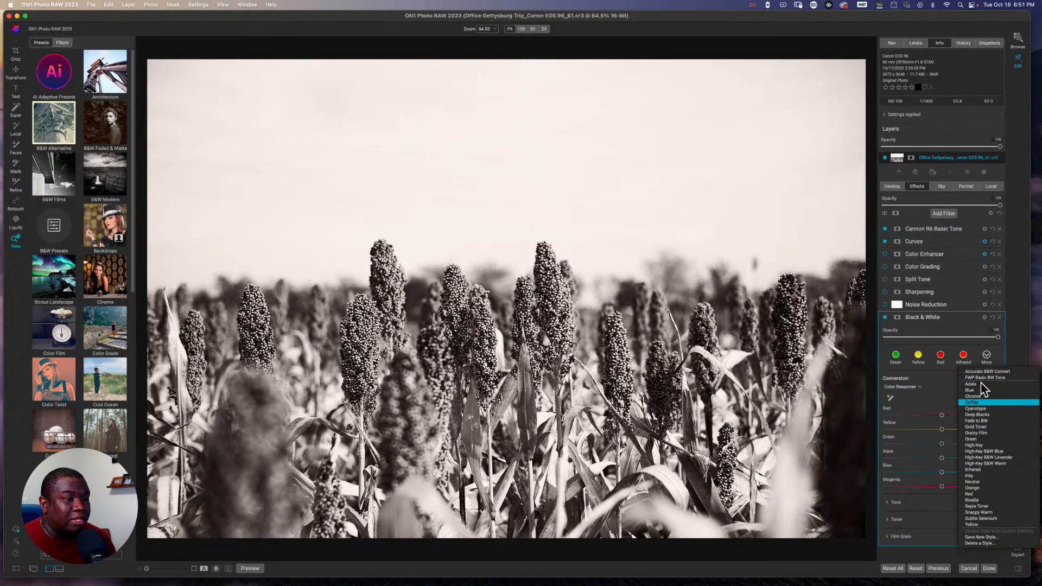
key(Down)
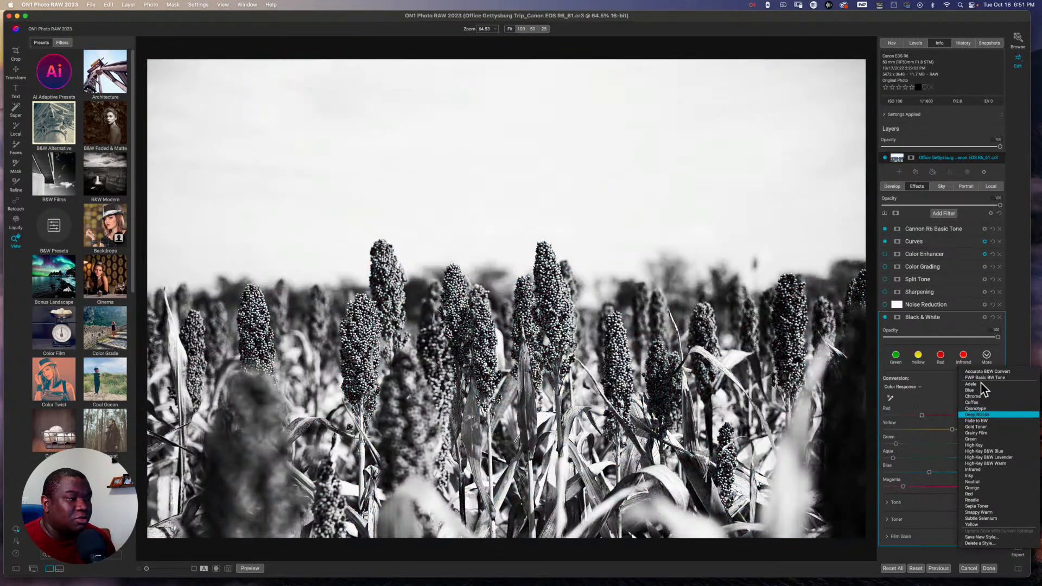
key(Down)
key(Down)
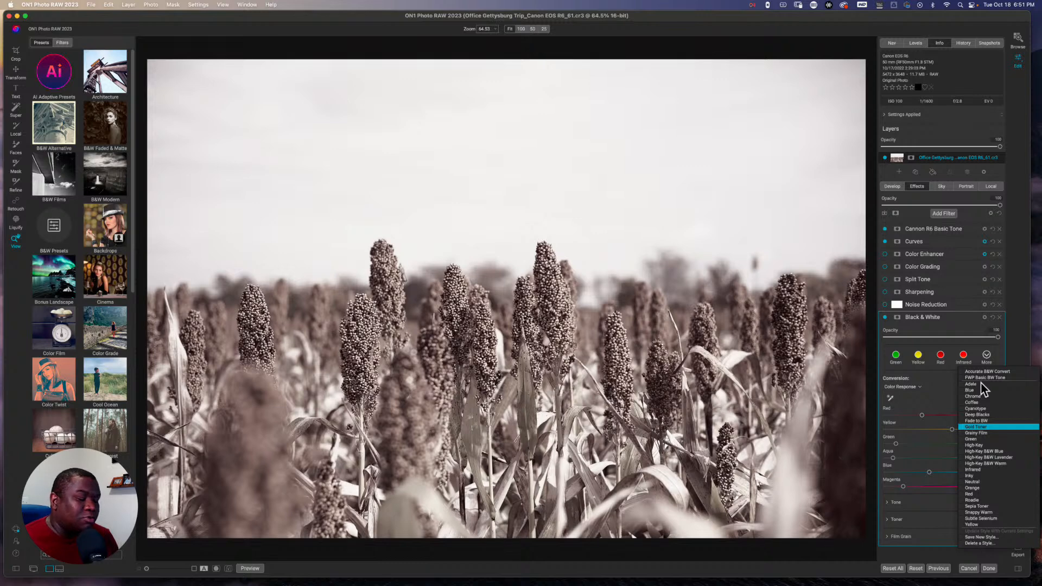
key(Down)
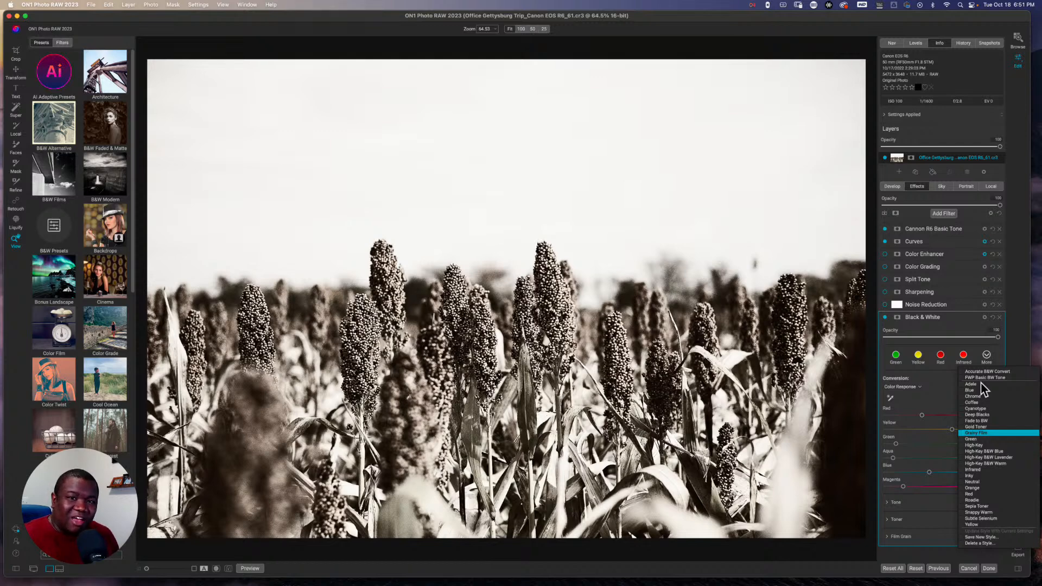
key(Down)
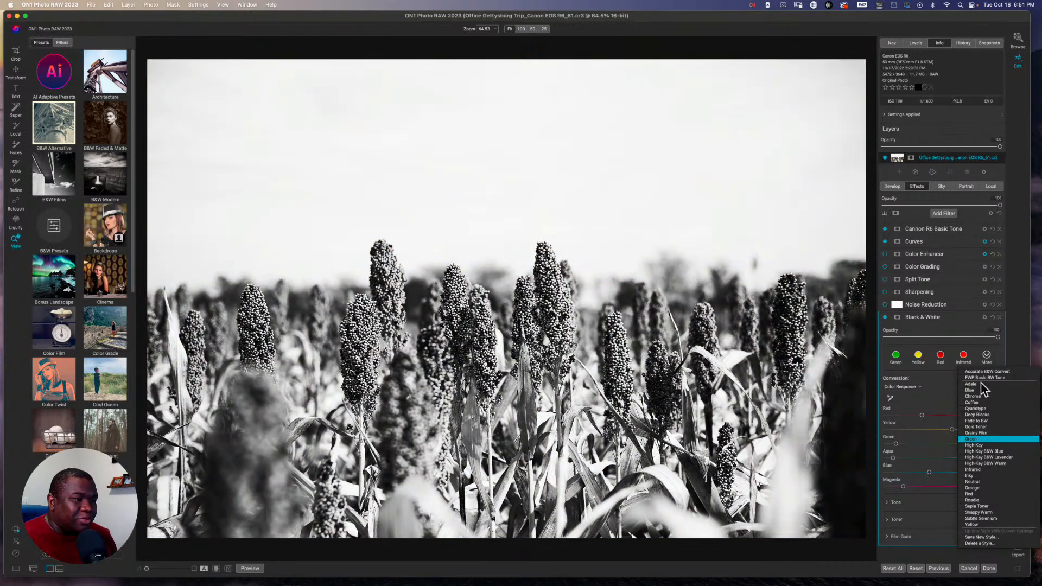
key(Up)
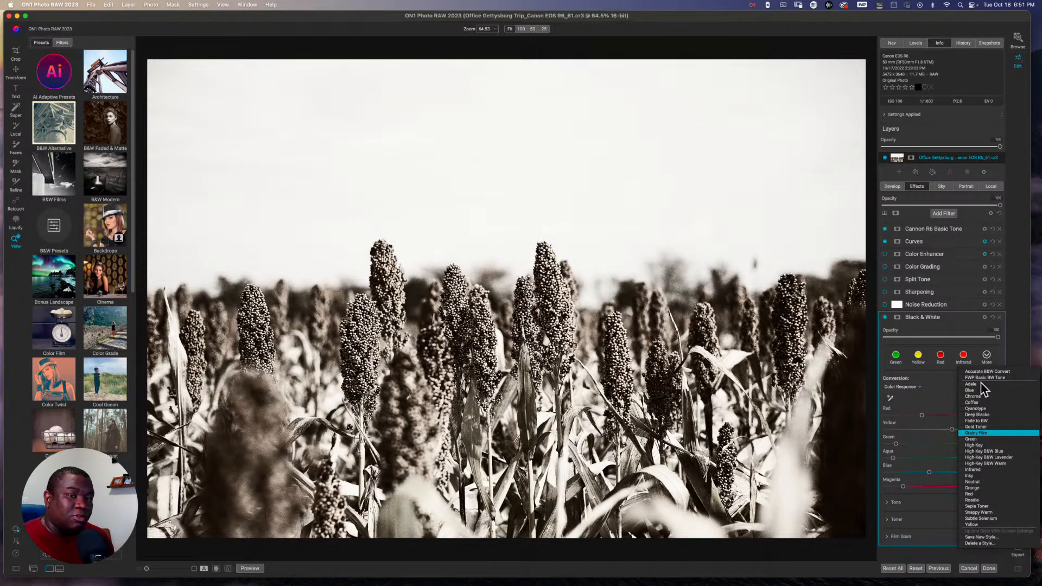
- Preview more Black & White styles through Orange without keeping one, and turn off and collapse the filter
click(981, 384)
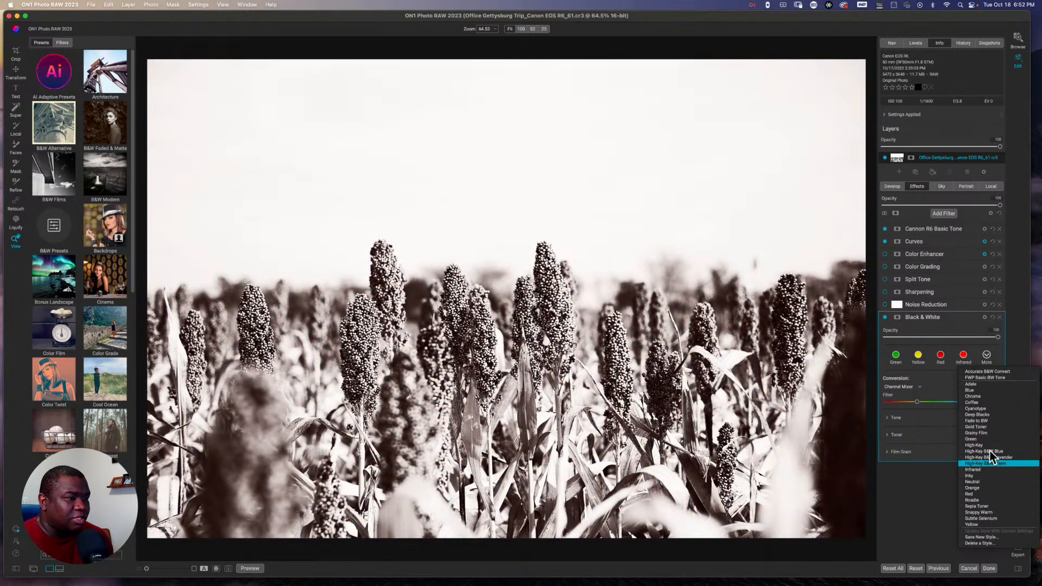
key(Down)
key(Down)
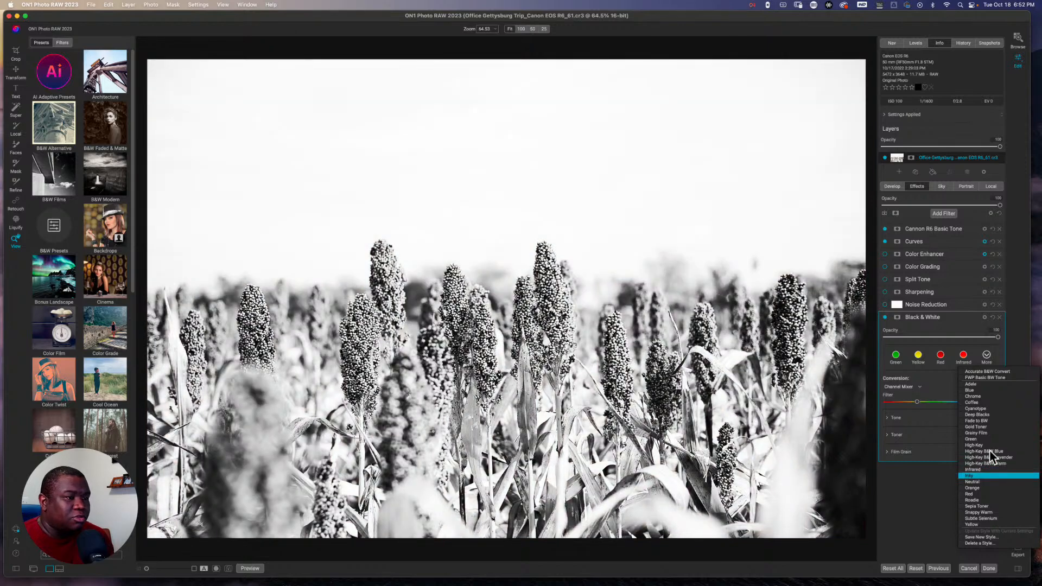
key(Down)
key(Down)
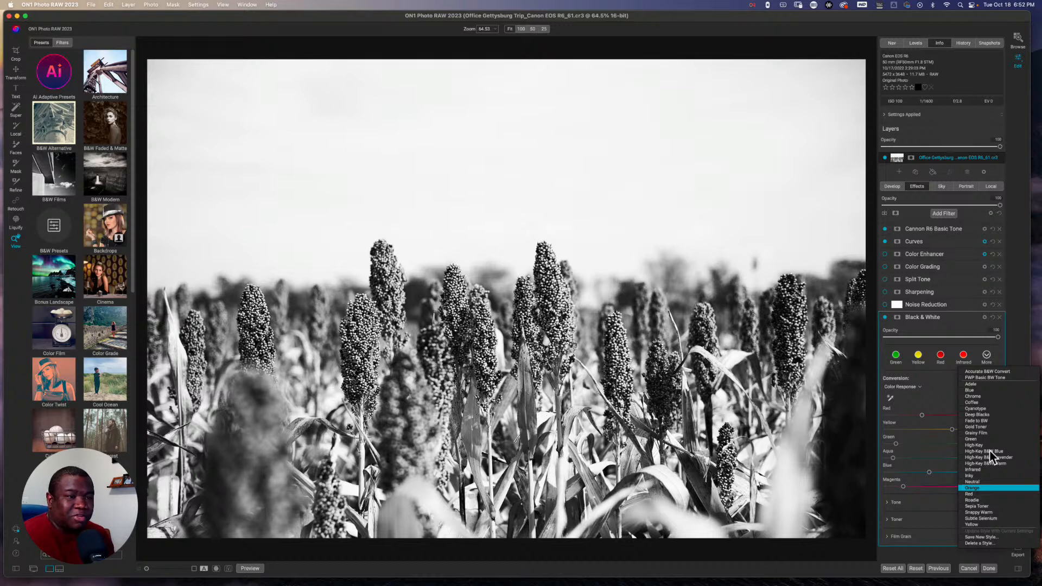
key(Return)
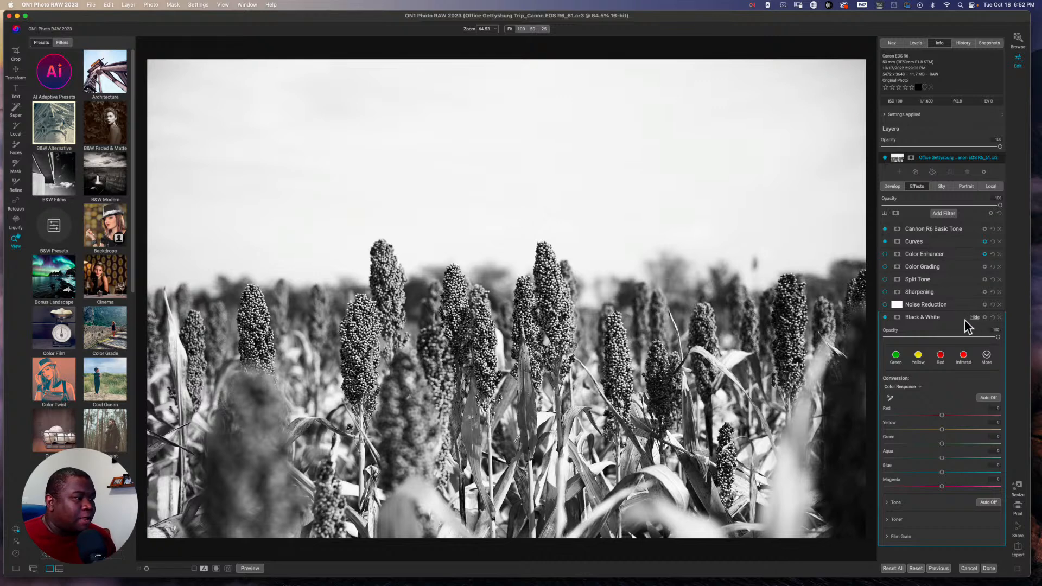
click(884, 317)
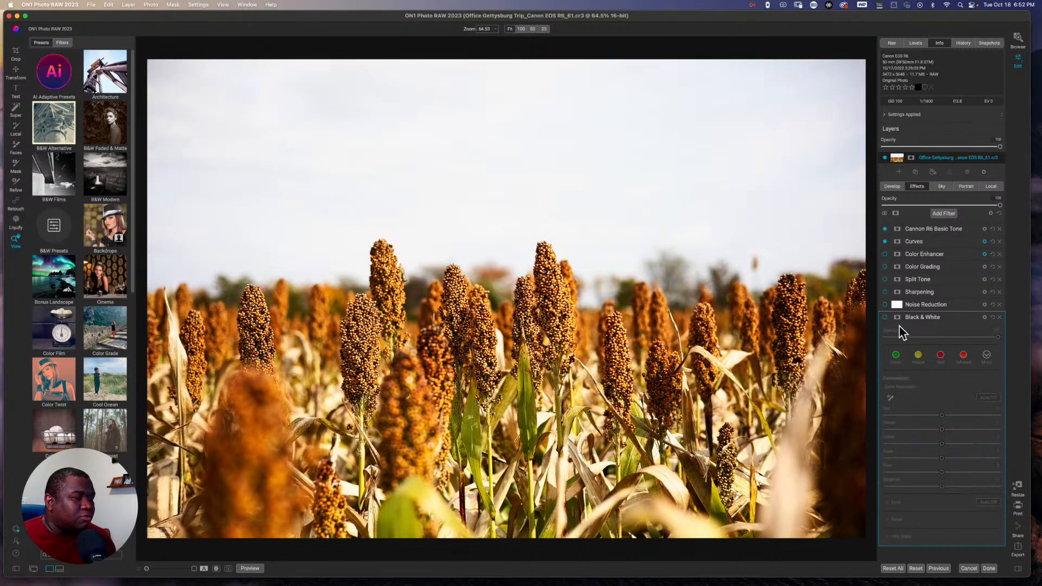
click(950, 317)
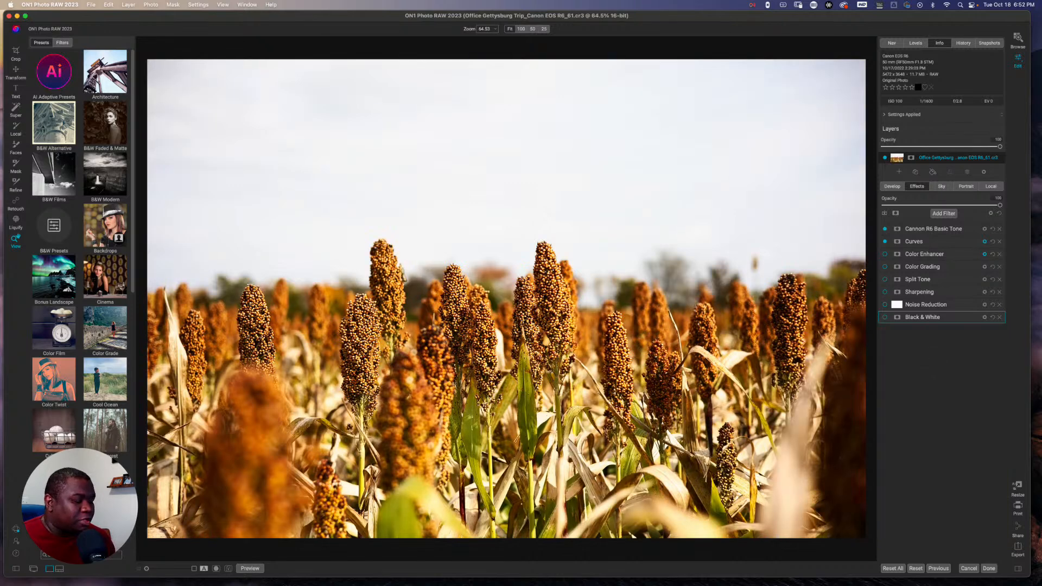
- Duplicate the photo layer, naming the copy Layer 2 and the original Layer 1
click(916, 171)
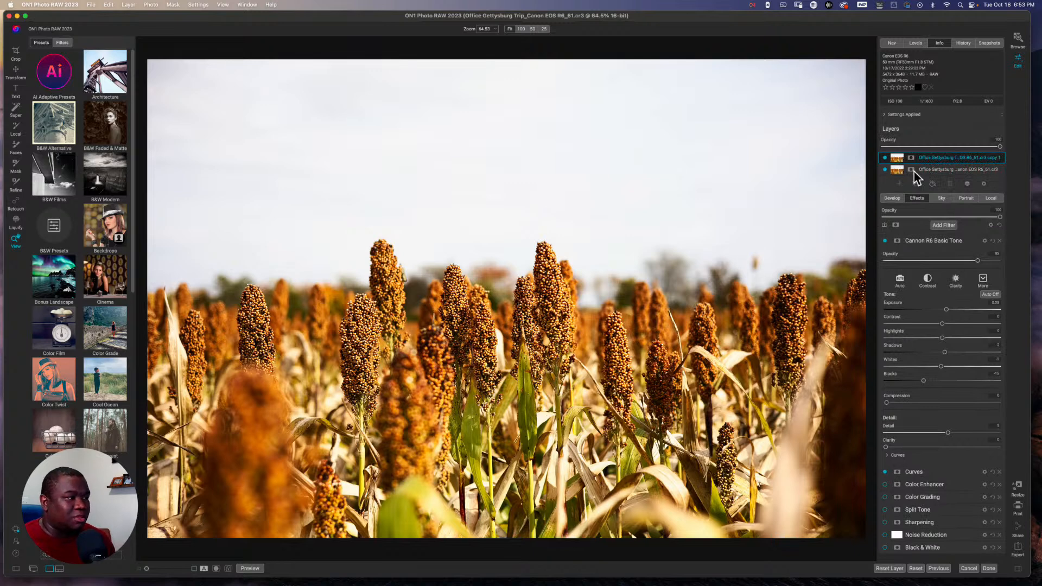
click(926, 239)
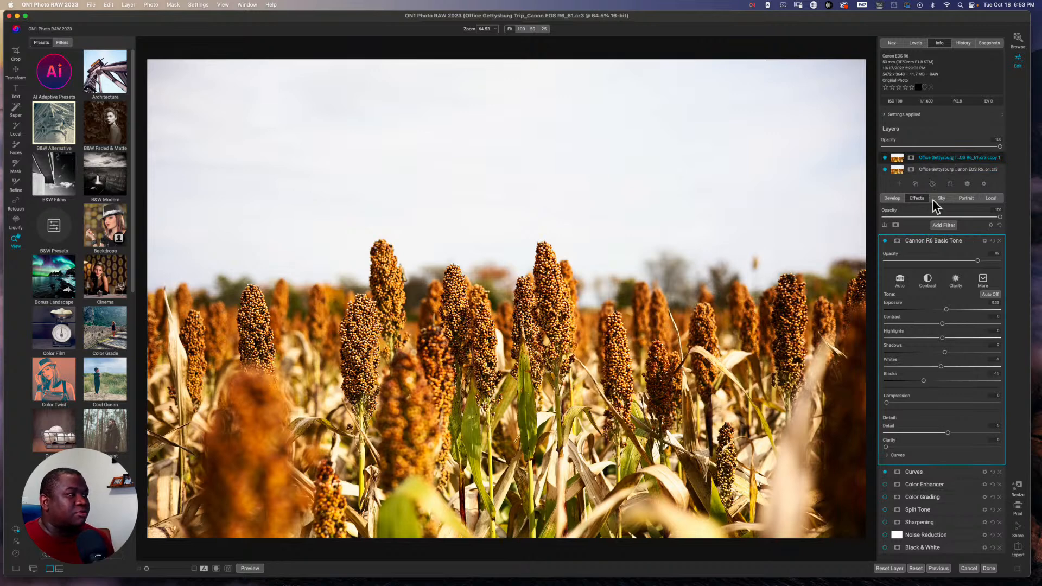
double_click(947, 159)
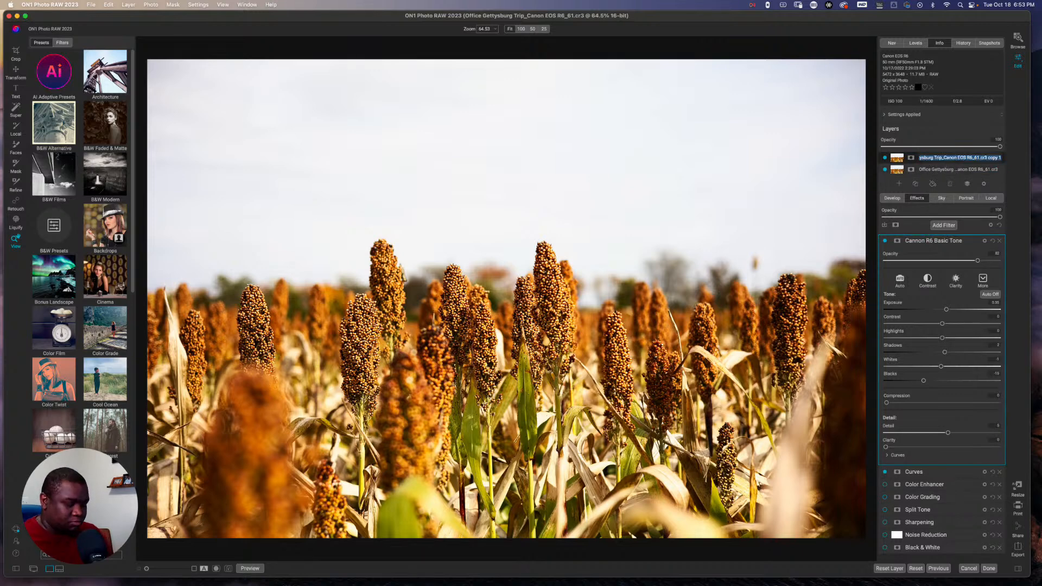
text(Layer 2)
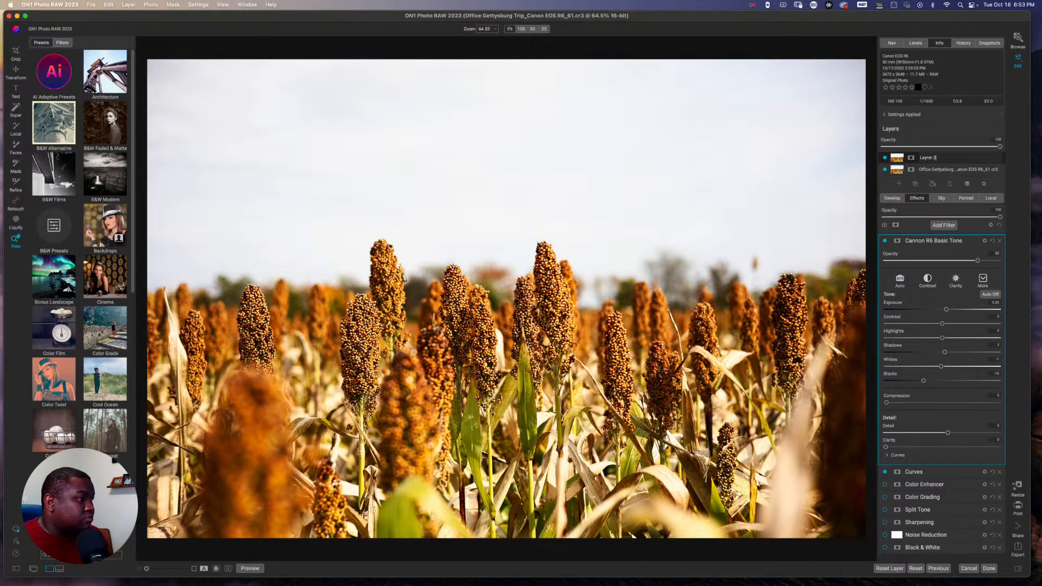
key(Return)
double_click(956, 169)
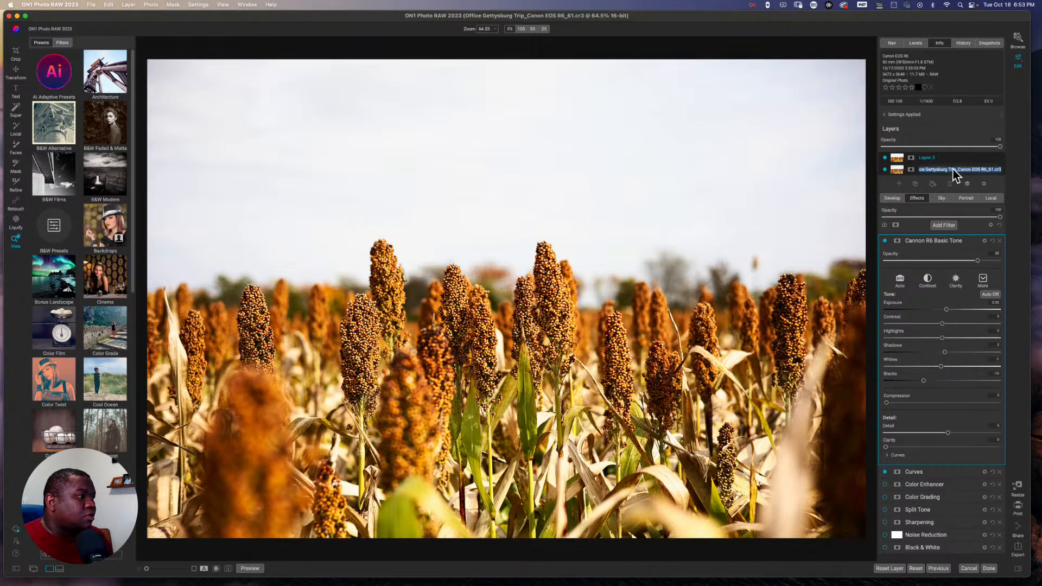
text(Layer 1)
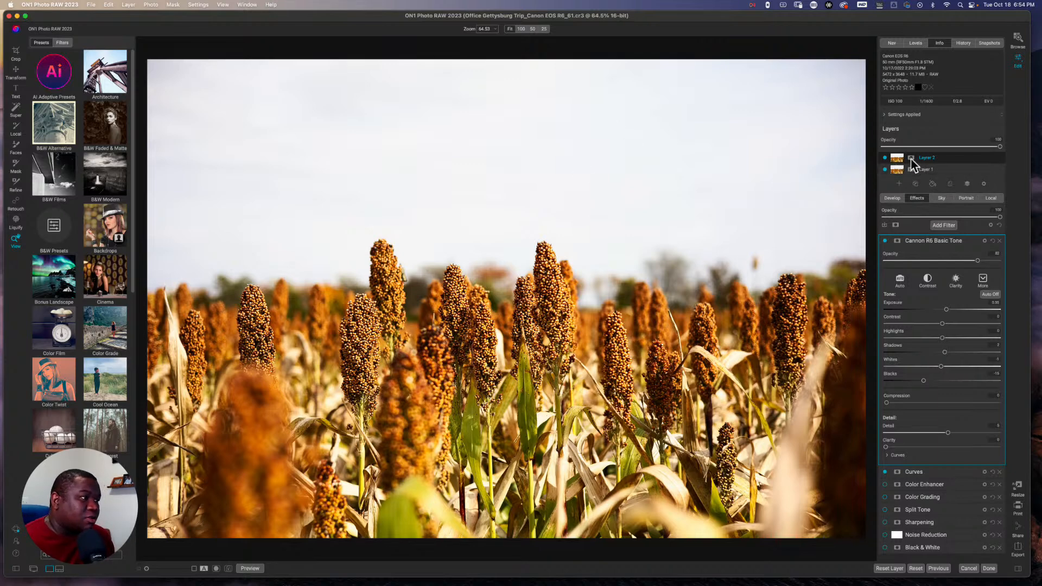
- Try selecting the sky region on Layer 2 with the Super Select tool, and leave the tool without adding an adjustment
key(b)
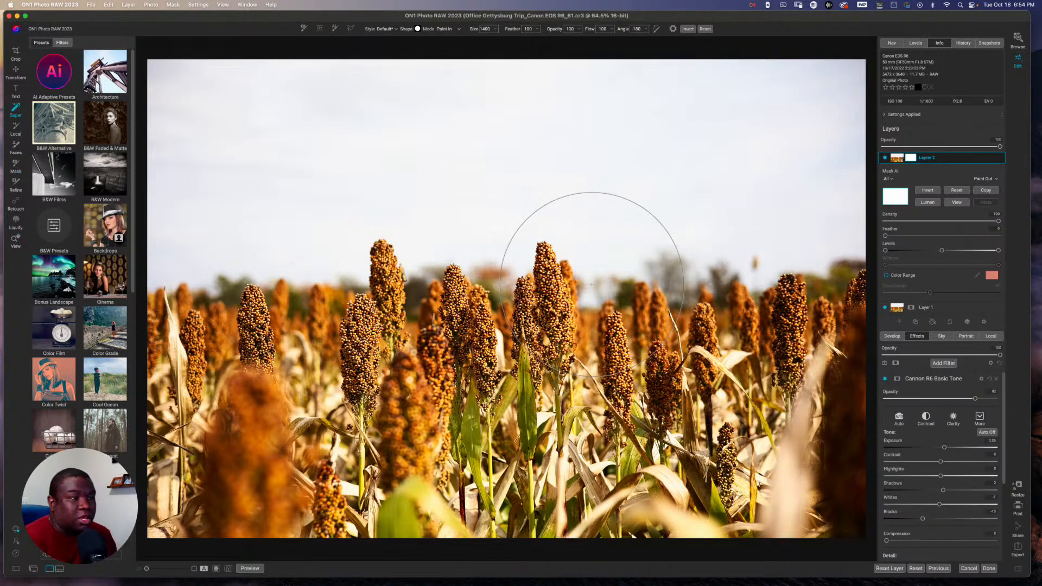
key(w)
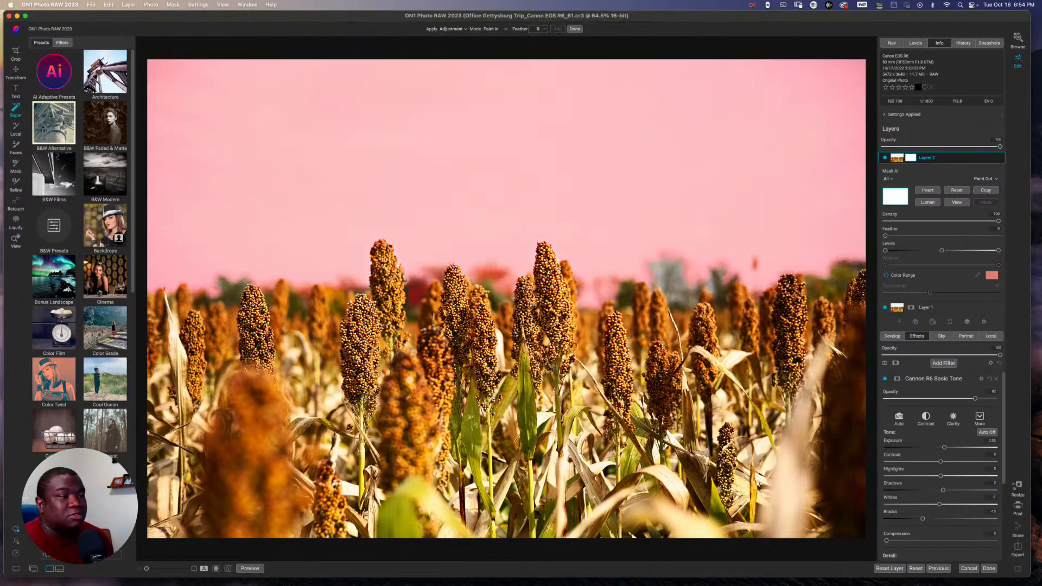
click(579, 239)
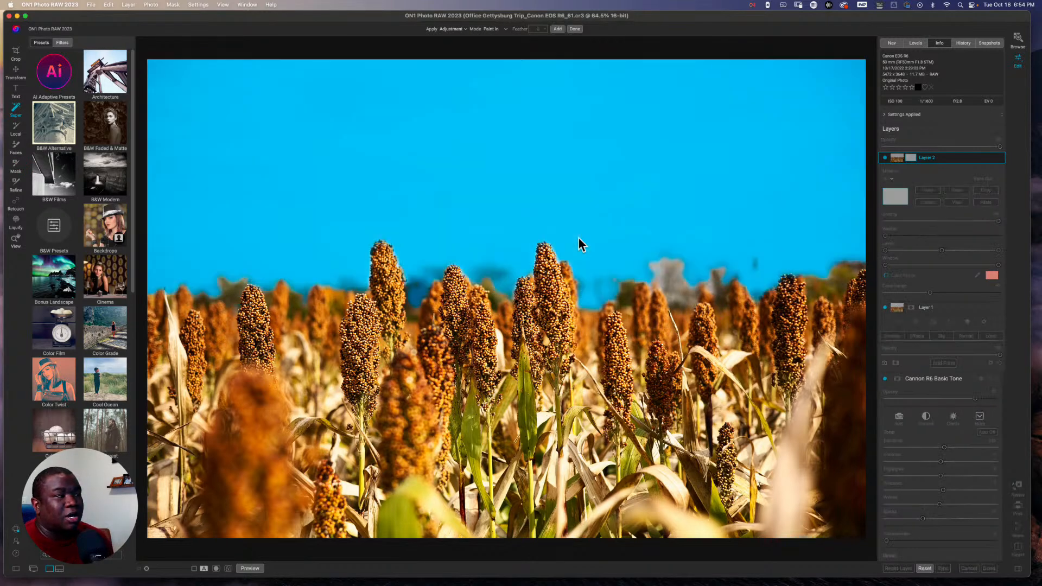
click(575, 29)
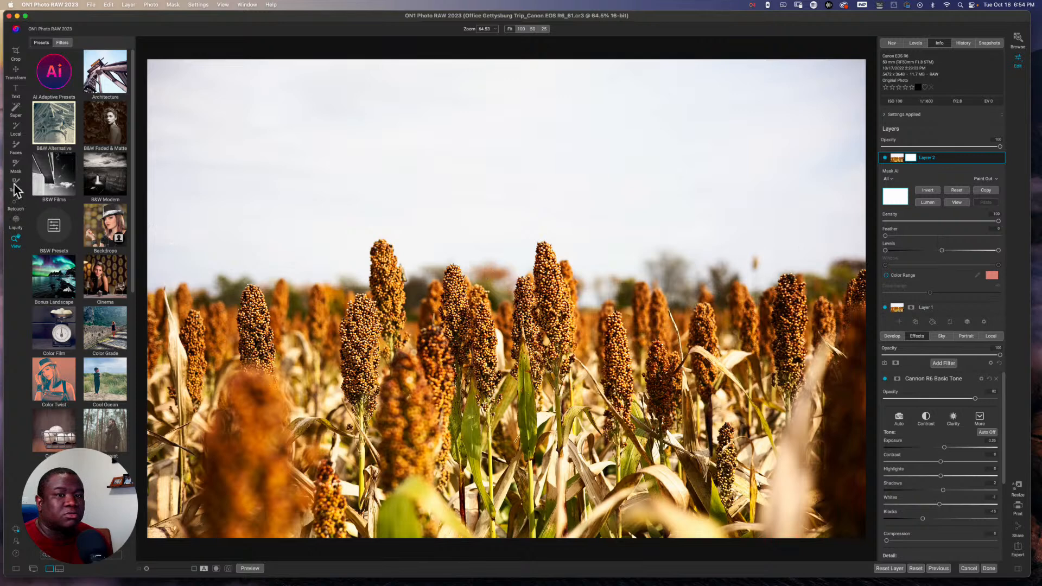
- Select the sky region for Layer 2's mask with the Mask tool, set the mode to Paint Out and apply it
click(16, 163)
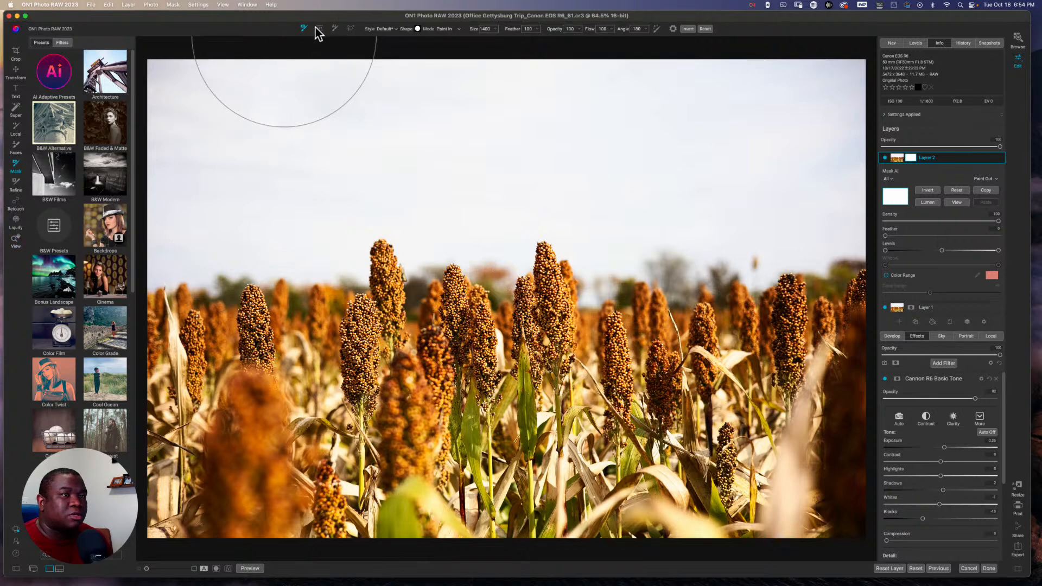
click(334, 28)
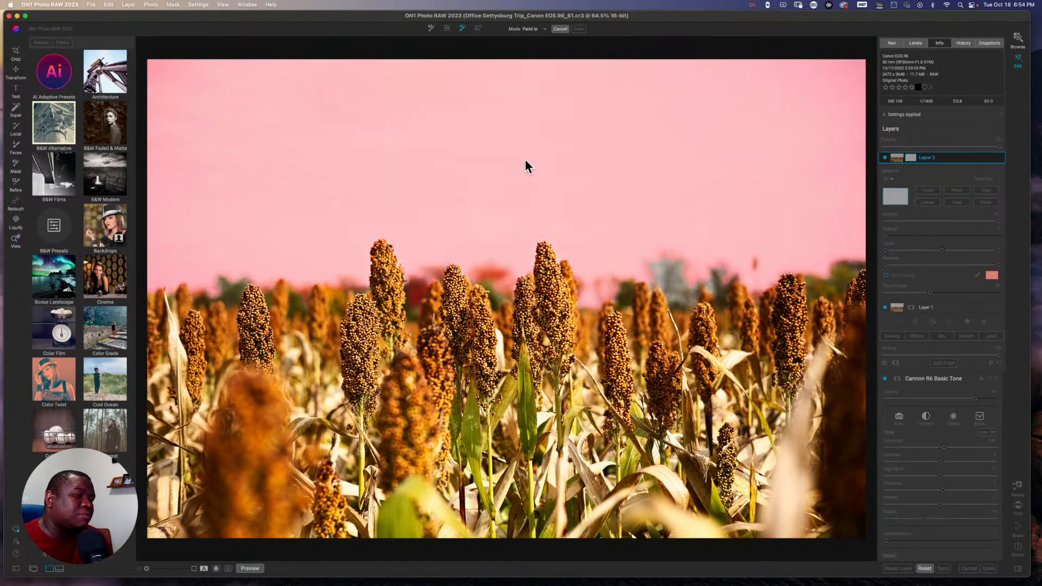
click(526, 159)
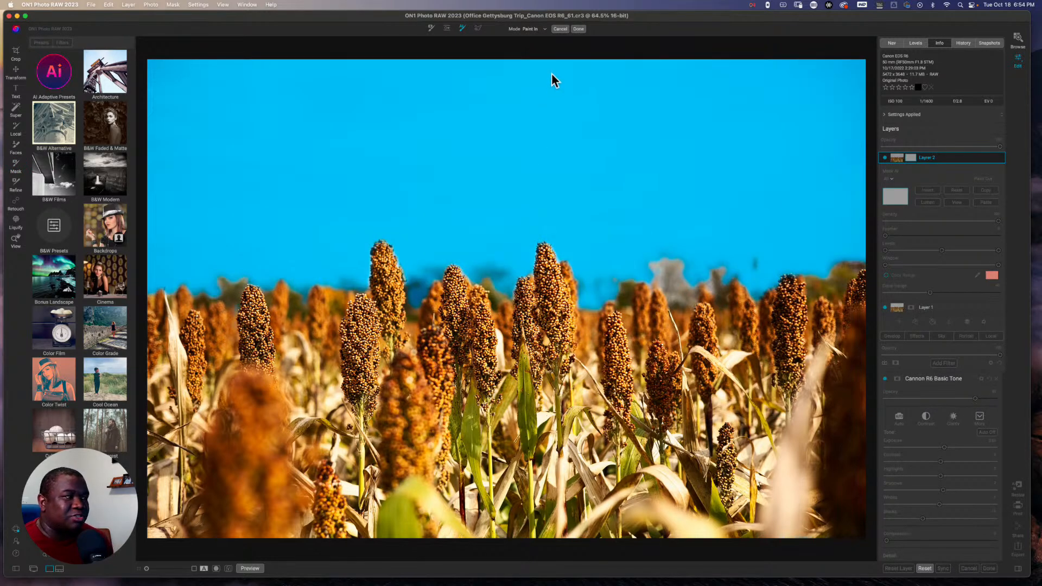
click(535, 30)
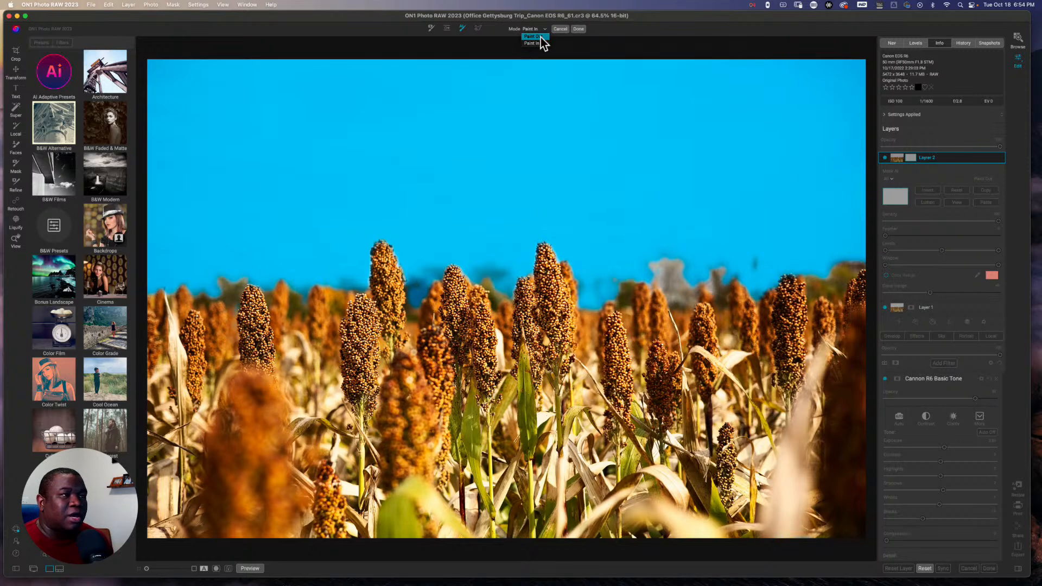
click(579, 30)
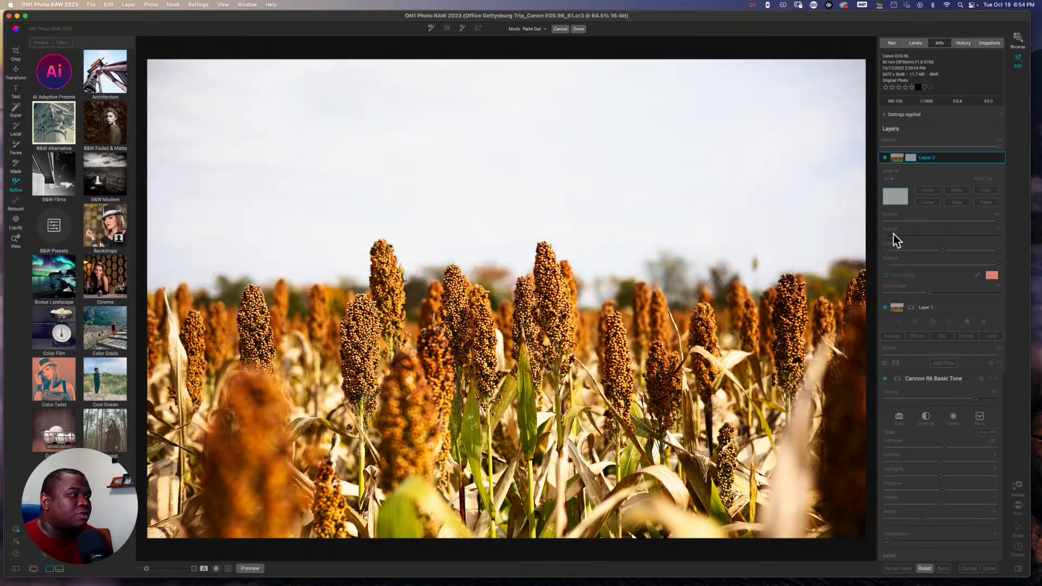
- Hide Layer 1 to check Layer 2's sky mask, collapse the mask options, and show Layer 1 again
click(884, 308)
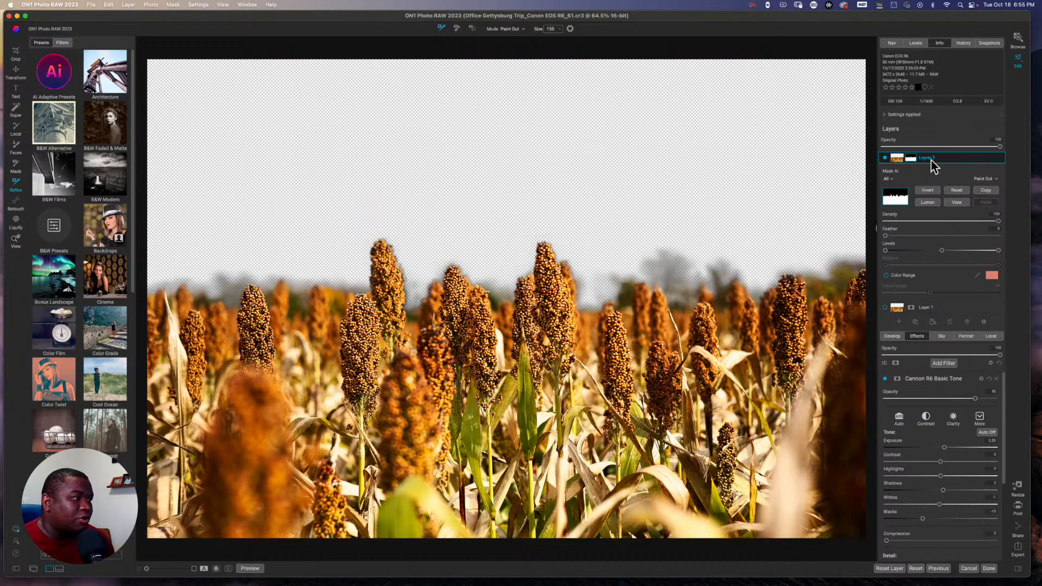
click(949, 159)
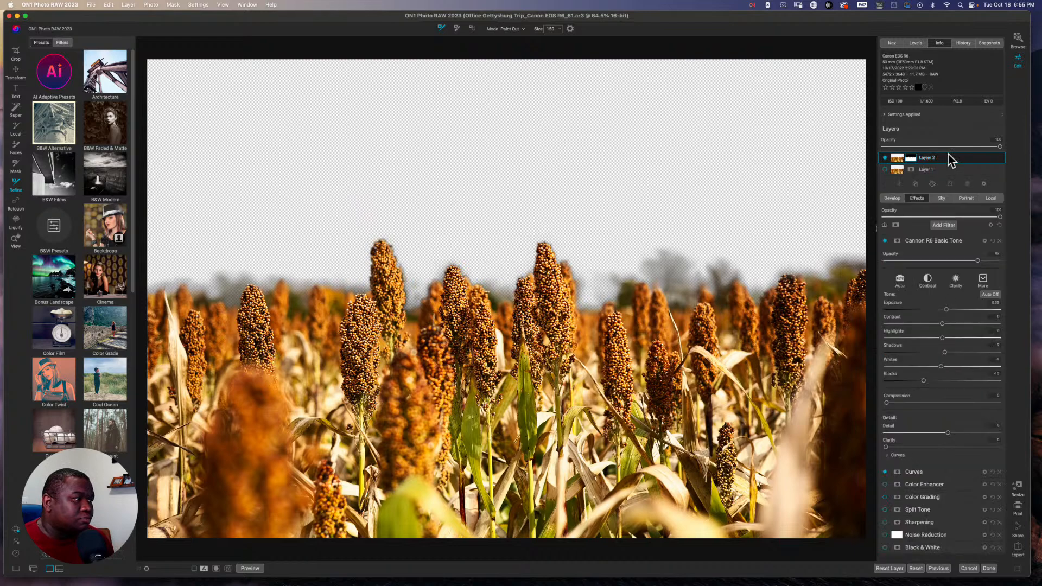
click(885, 170)
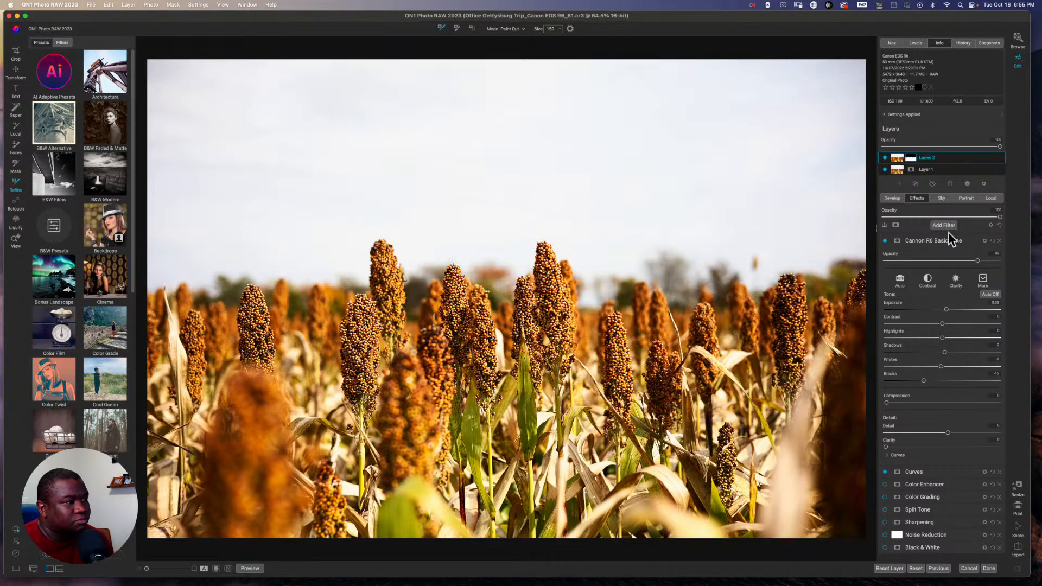
- Start a Local adjustment on Layer 1 and reset its Exposure to the default
click(930, 183)
click(988, 199)
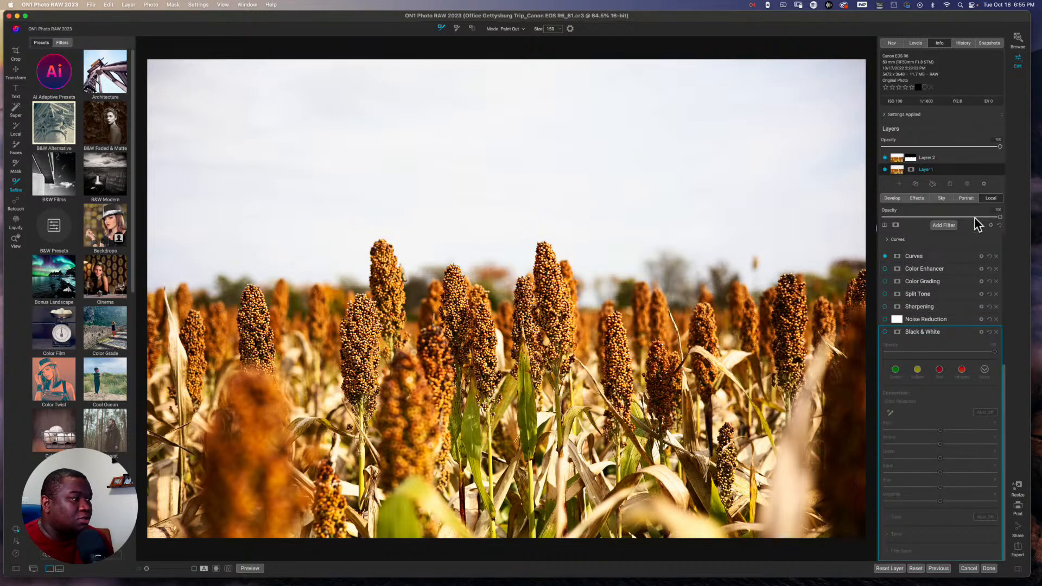
key(k)
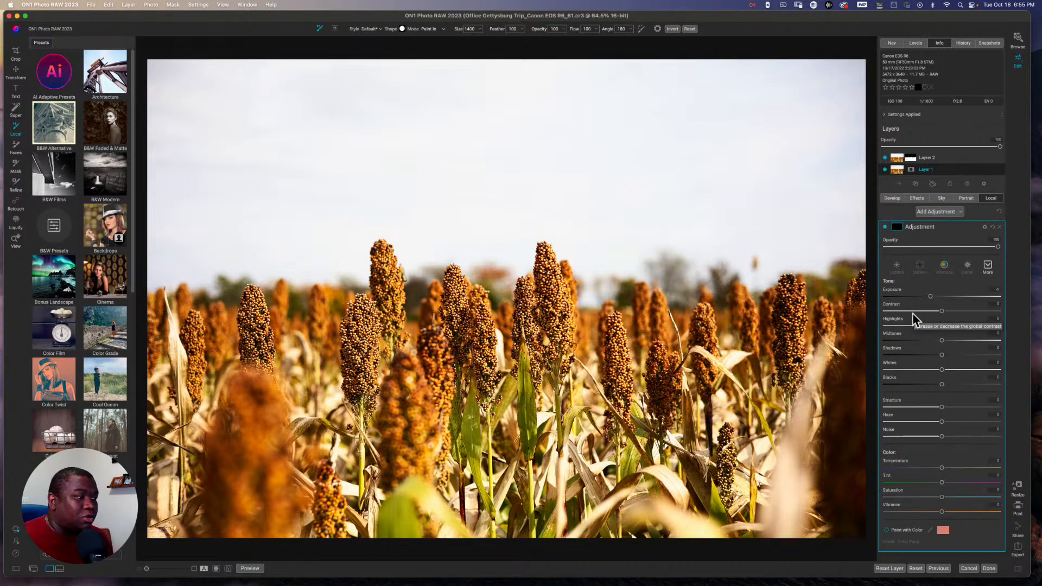
double_click(894, 289)
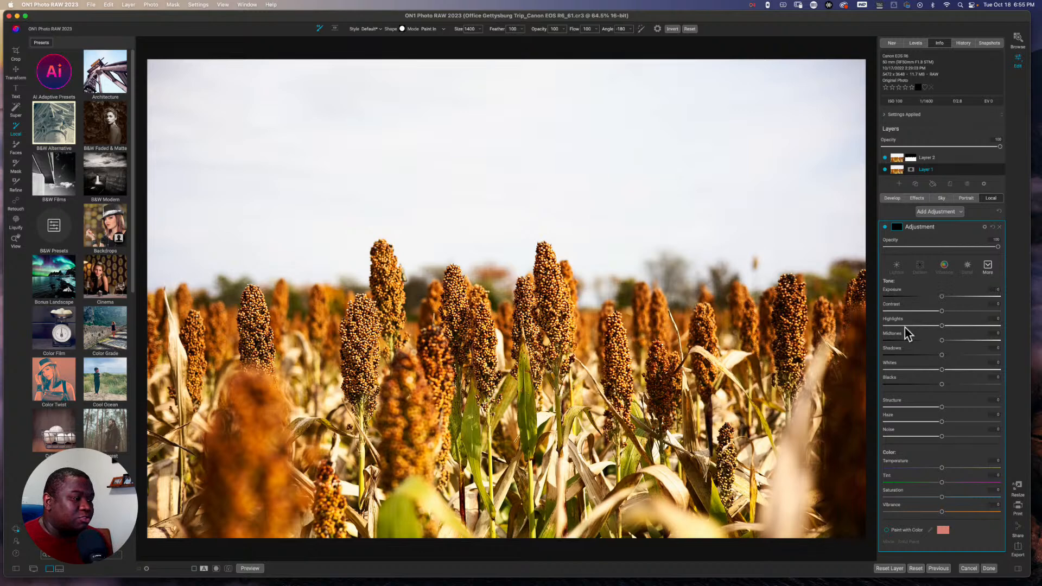
- Turn on Paint with Color for Layer 1's adjustment and pick a light blue from the color wheel
click(886, 530)
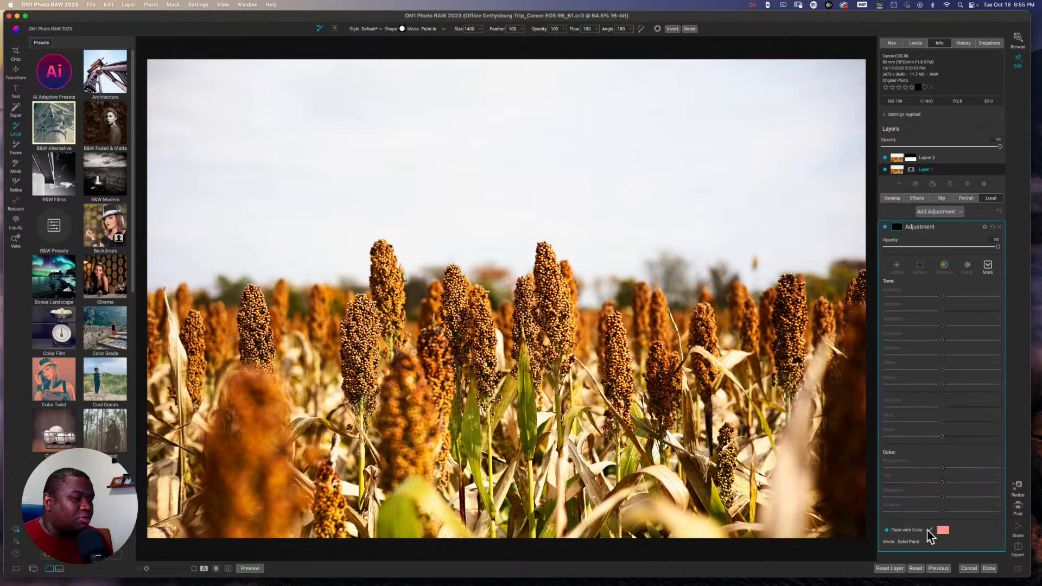
click(941, 530)
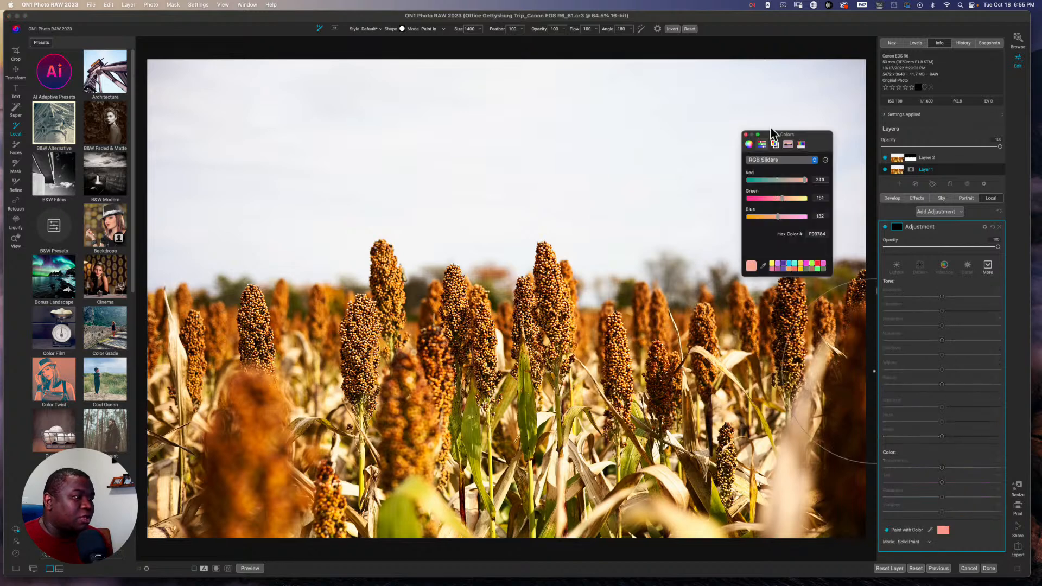
click(749, 145)
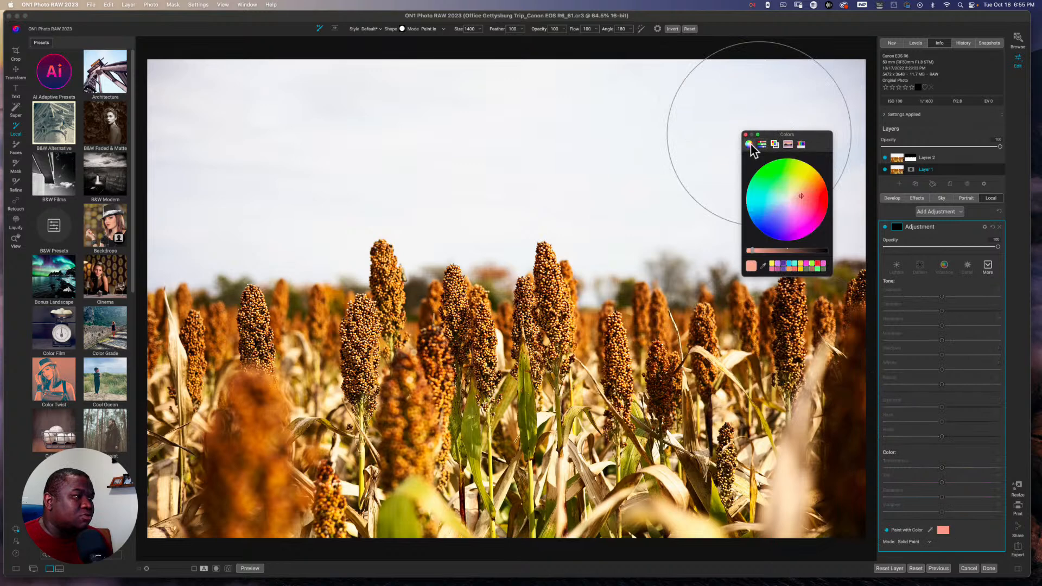
click(774, 207)
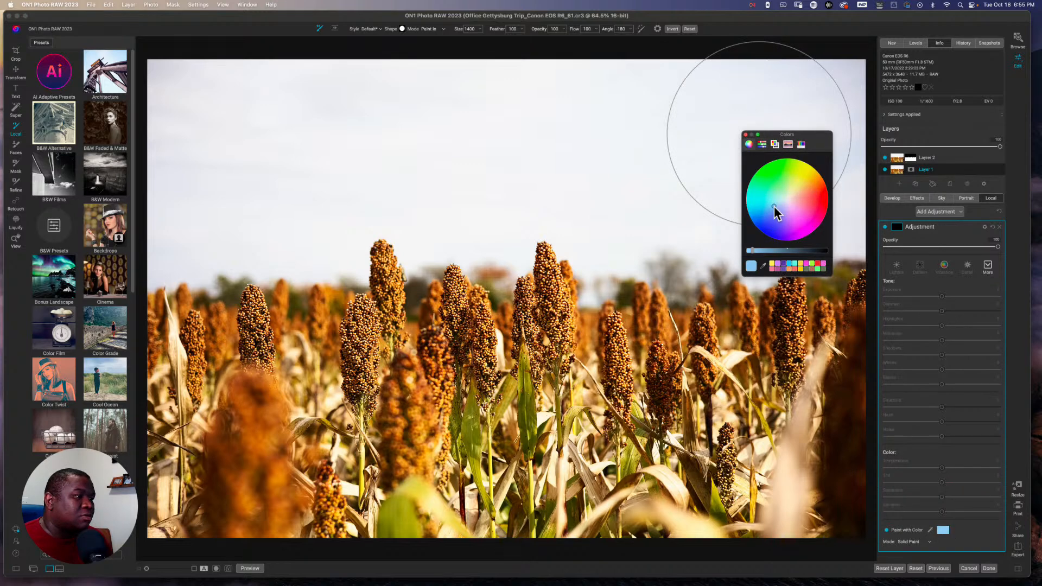
click(746, 135)
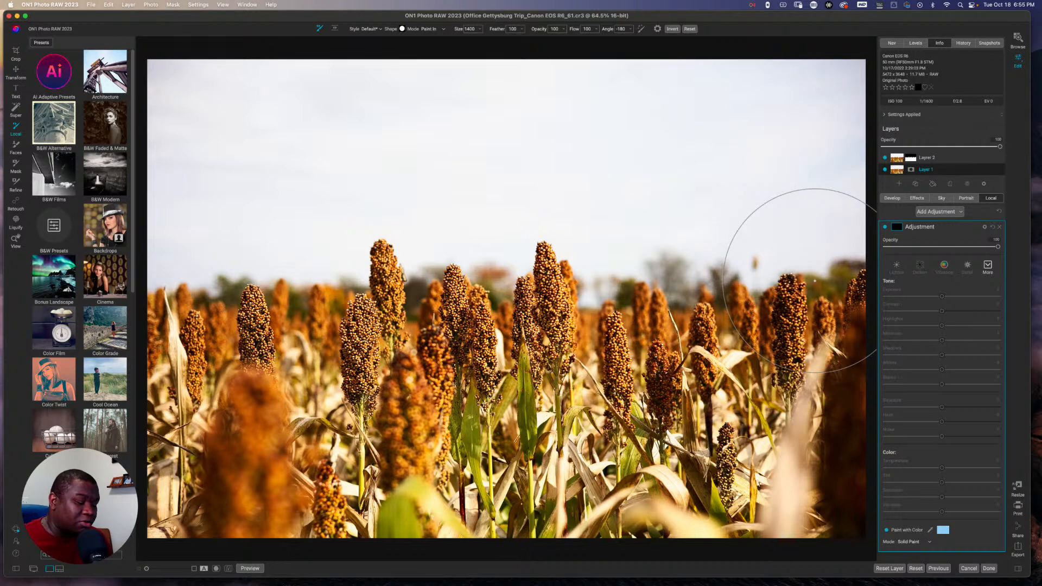
- Enlarge the local brush to size 2000 and paint the light blue over Layer 1 until the sky is covered
key(bracketright)
key(bracketright)
key(bracketright)
key(bracketright)
key(bracketright)
key(bracketright)
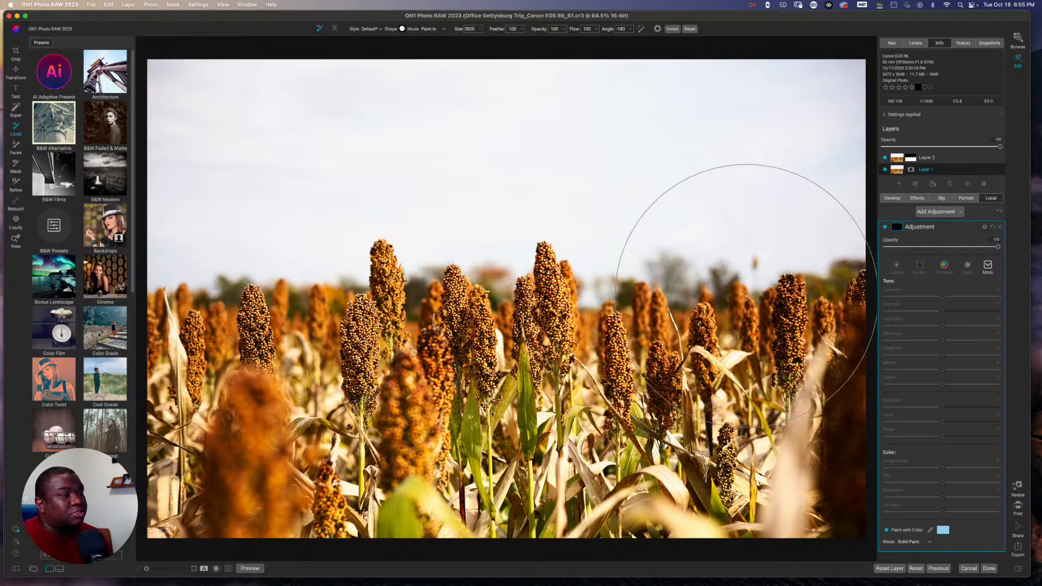
mouse_move(756, 221)
mouse_down()
mouse_move(744, 85)
mouse_move(506, 131)
mouse_move(129, 120)
mouse_move(122, 201)
mouse_move(135, 250)
mouse_move(209, 318)
mouse_move(431, 233)
mouse_move(646, 211)
mouse_move(846, 229)
mouse_move(858, 247)
mouse_move(854, 307)
mouse_move(838, 387)
mouse_move(812, 443)
mouse_move(769, 451)
mouse_move(663, 427)
mouse_move(696, 429)
mouse_move(589, 420)
mouse_move(455, 430)
mouse_move(308, 420)
mouse_move(263, 403)
mouse_move(145, 311)
mouse_move(116, 319)
mouse_move(99, 446)
mouse_move(150, 518)
mouse_move(235, 496)
mouse_move(303, 413)
mouse_move(331, 319)
mouse_move(379, 286)
mouse_move(782, 263)
mouse_up()
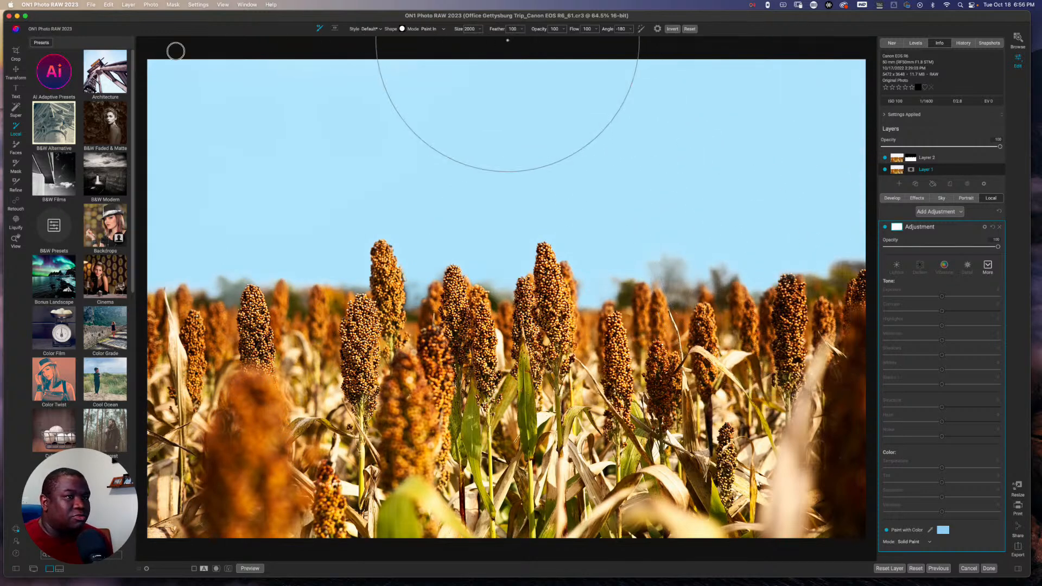
- Toggle Layer 1's visibility off and on to compare the masked photo with and without the painted blue sky
mouse_move(742, 568)
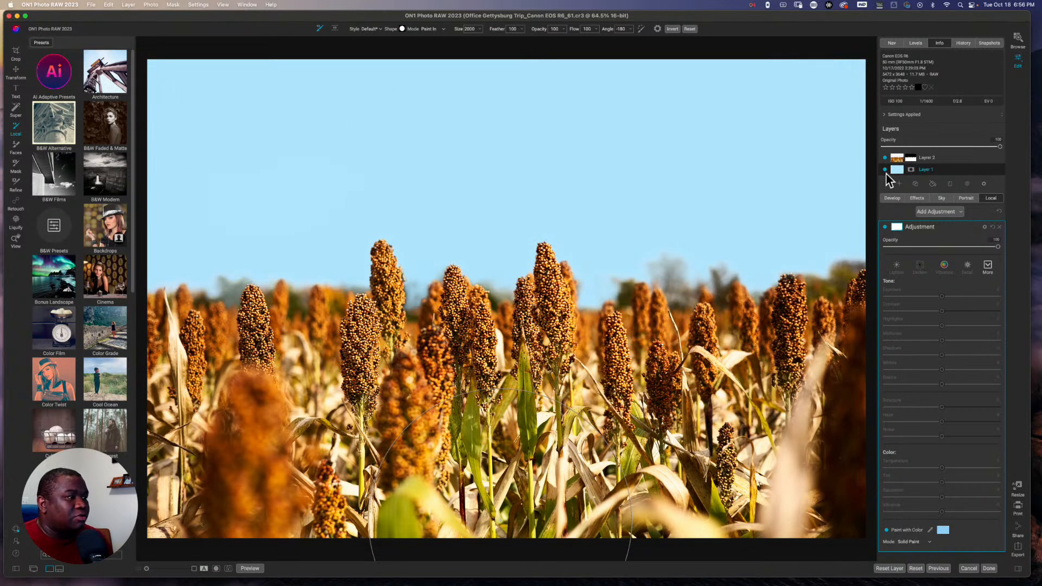
click(885, 169)
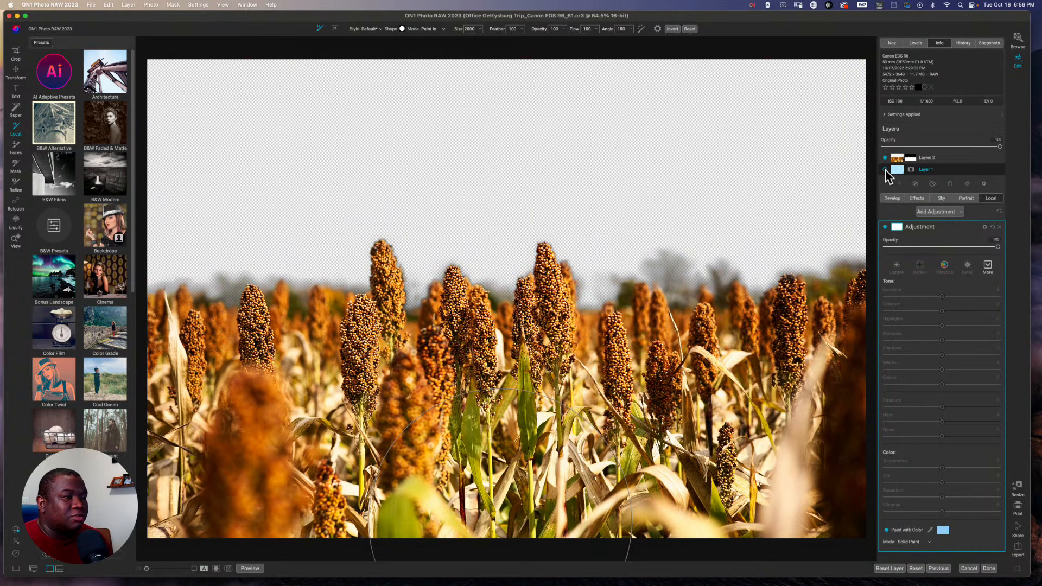
click(884, 170)
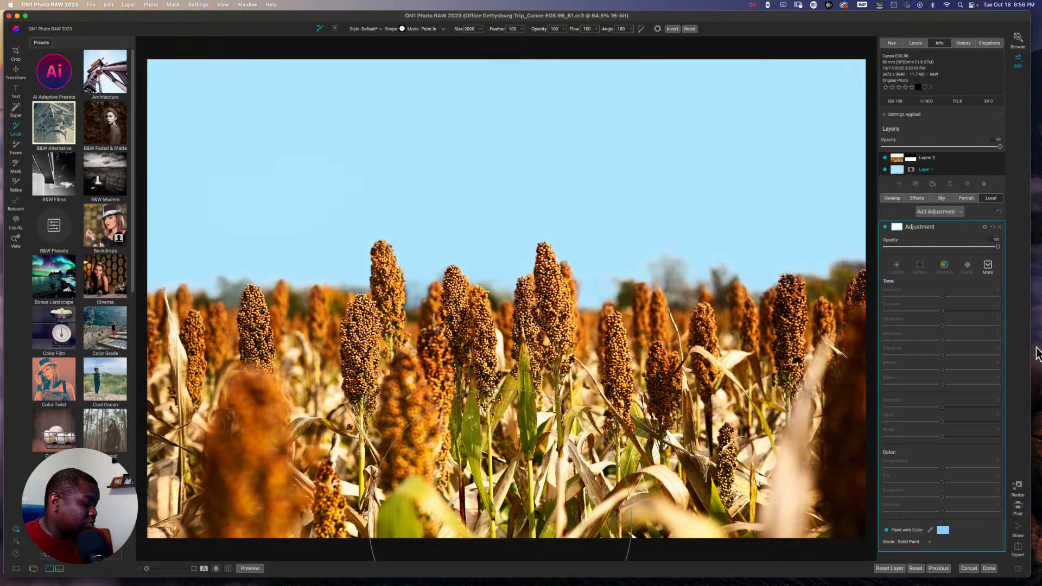
- Delete Layer 2 and remove the blue paint adjustment from Layer 1
click(955, 160)
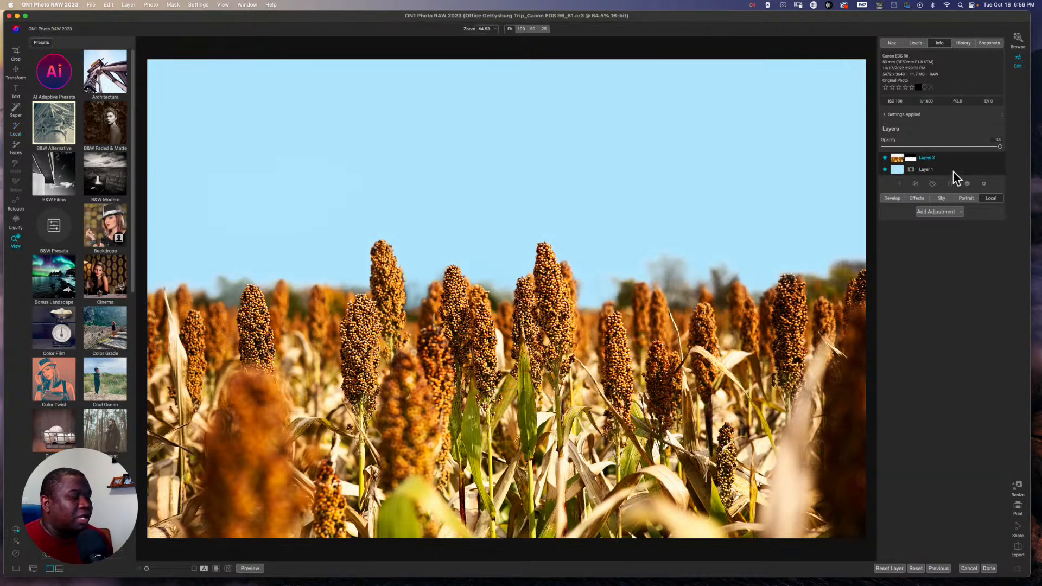
right_click(953, 172)
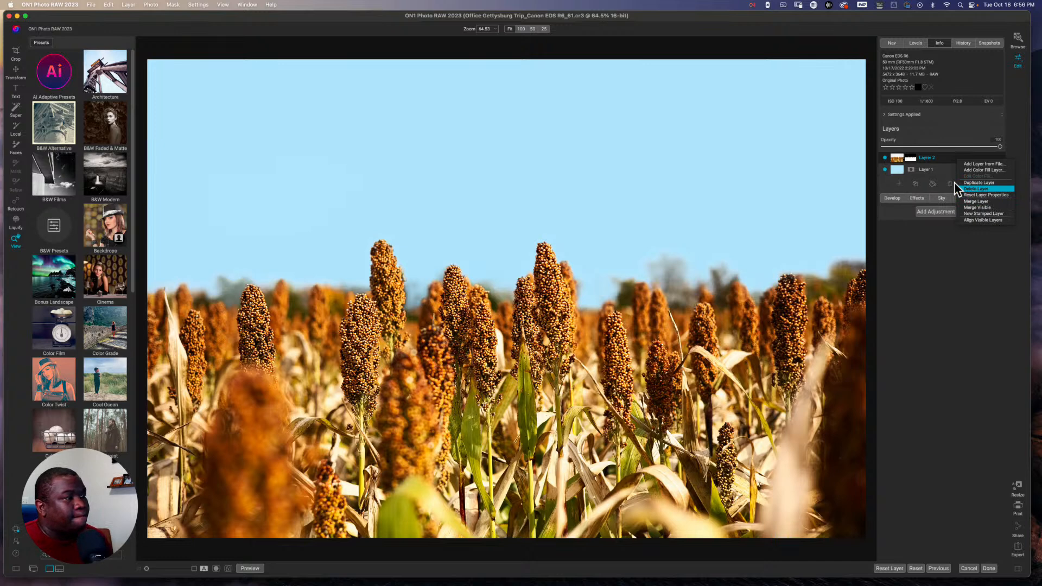
click(953, 320)
click(940, 212)
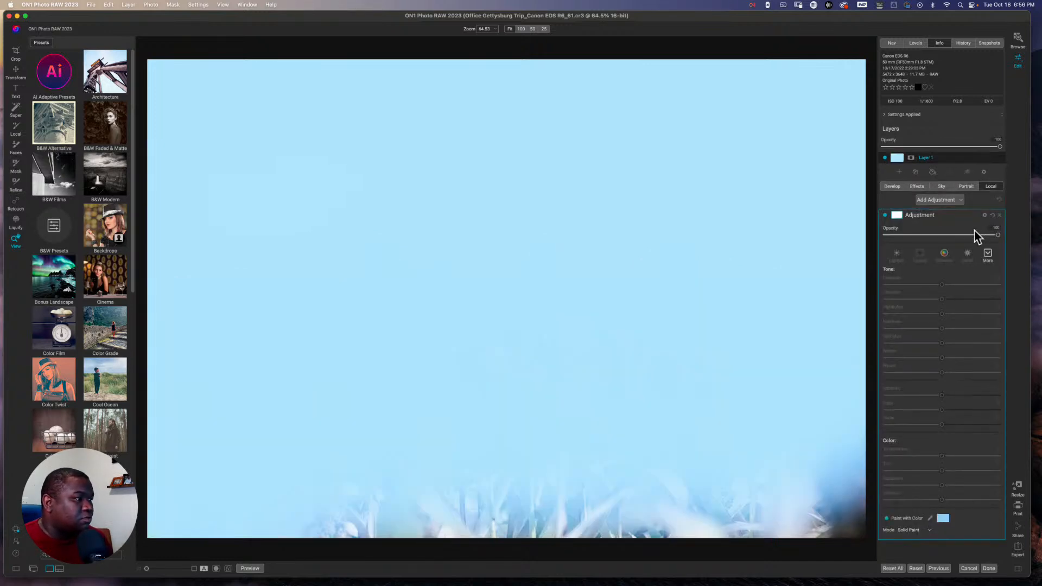
click(999, 215)
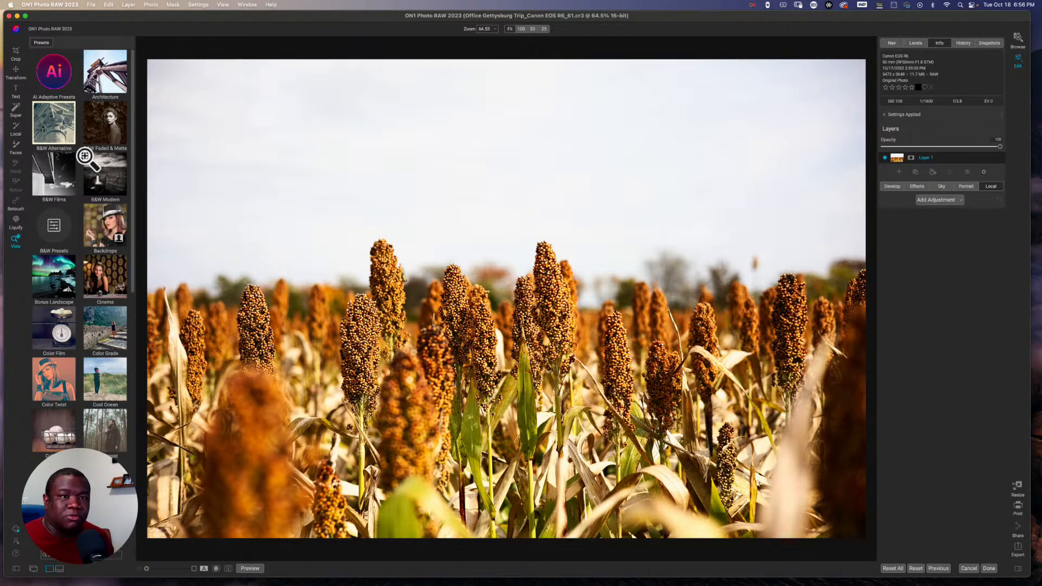
- Apply the B5 preset from the B&W Modern category and show its filters in Effects
click(105, 175)
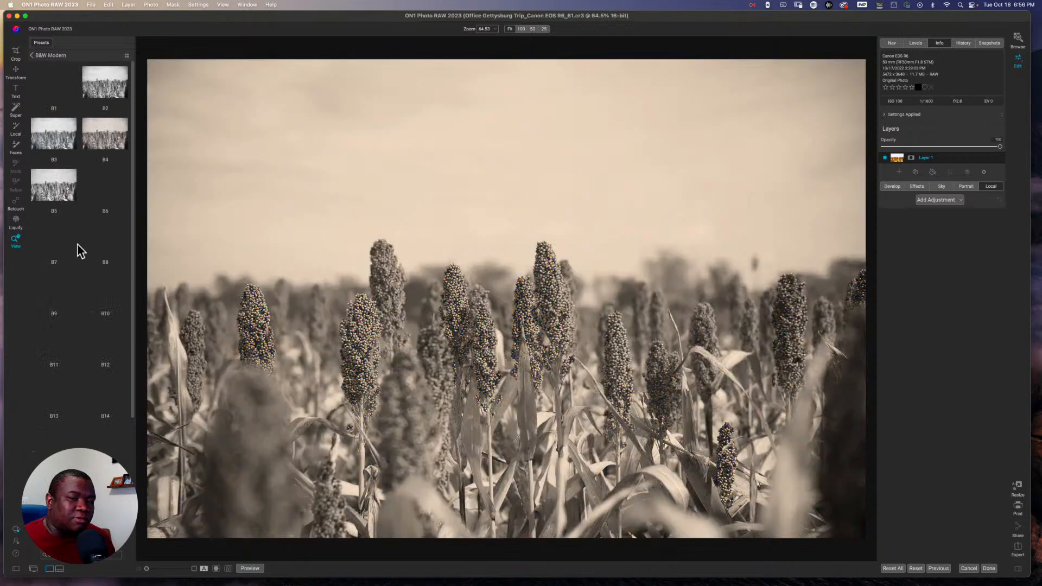
click(54, 187)
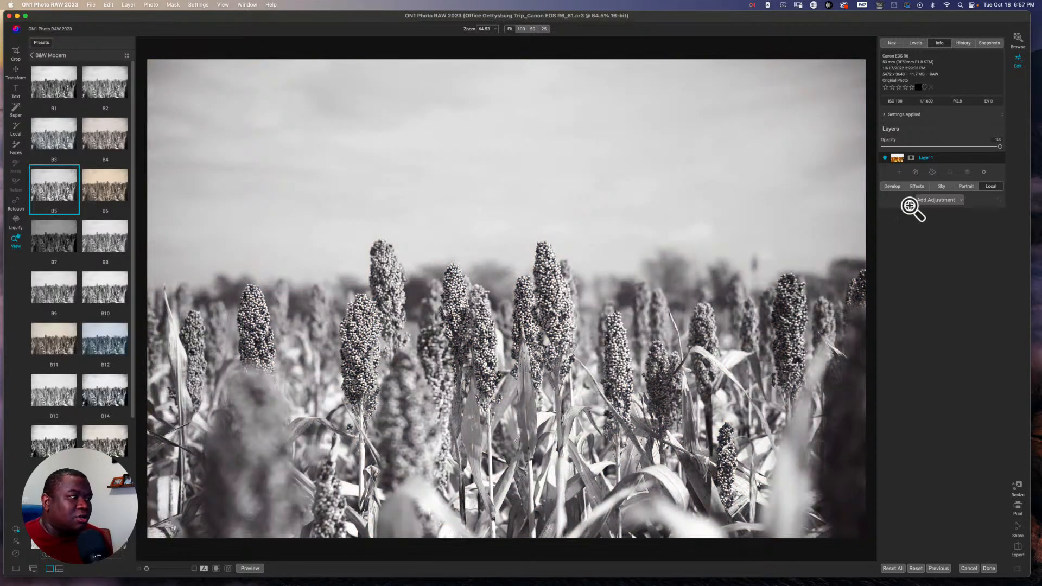
click(916, 186)
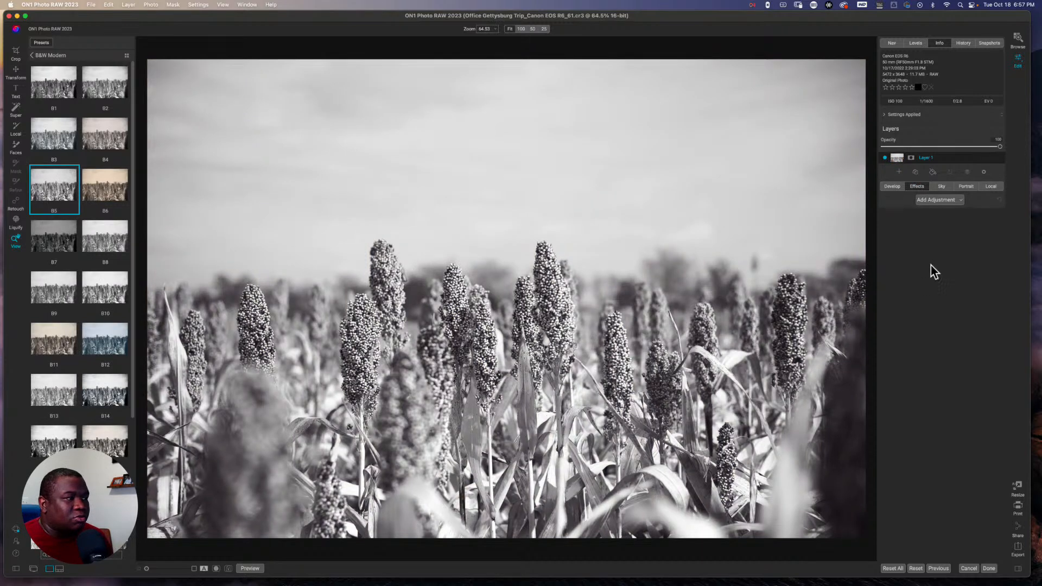
click(949, 228)
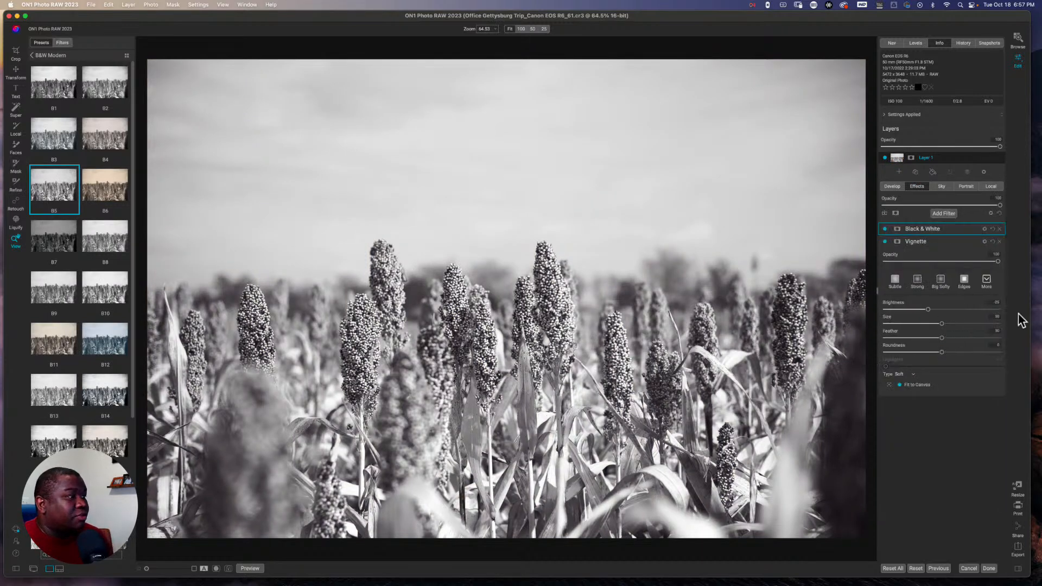
- Save the black-and-white look as a new snapshot named Snap1
click(988, 43)
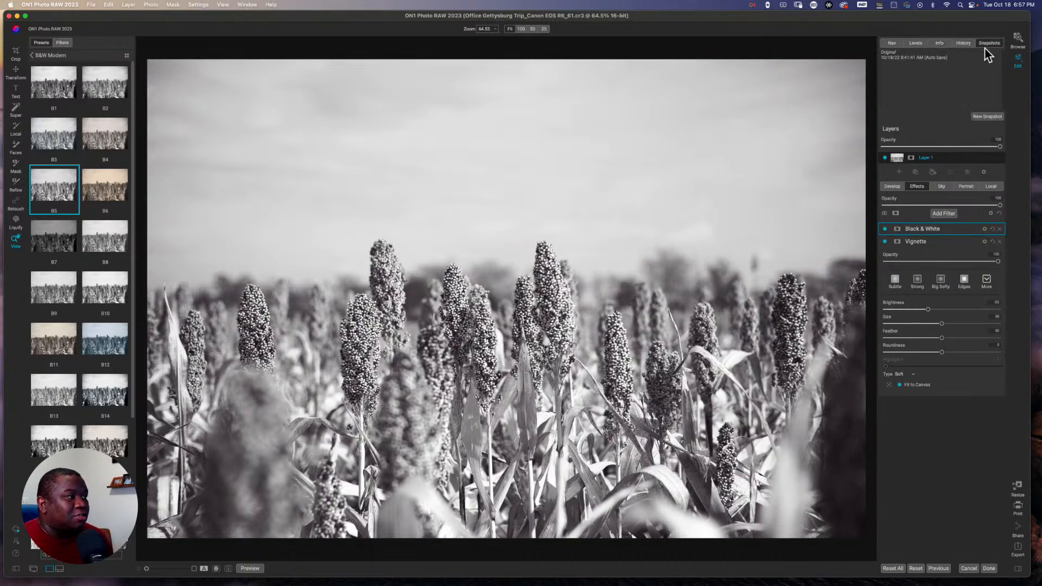
click(983, 117)
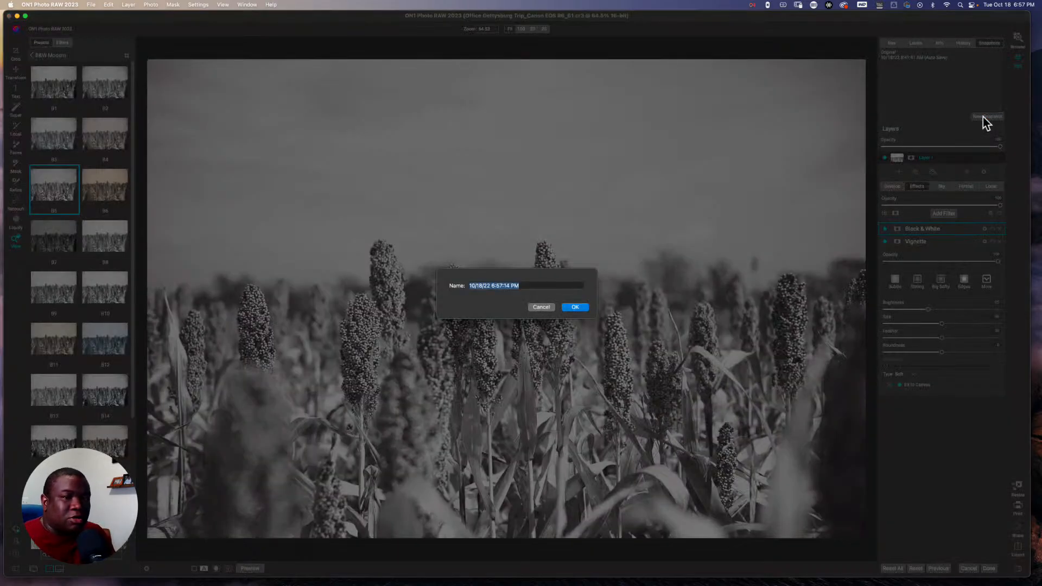
text(Snap)
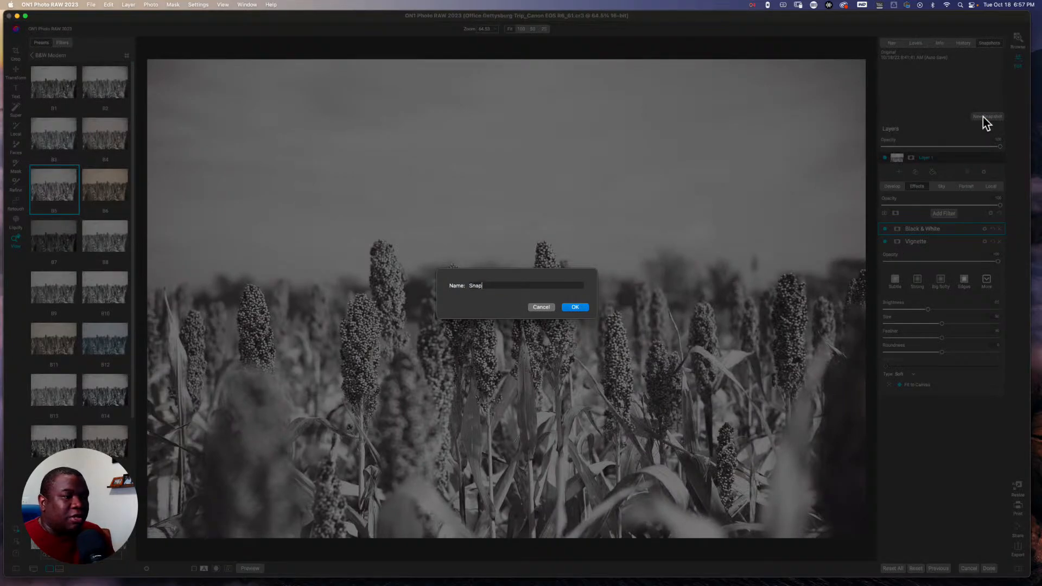
text(sho)
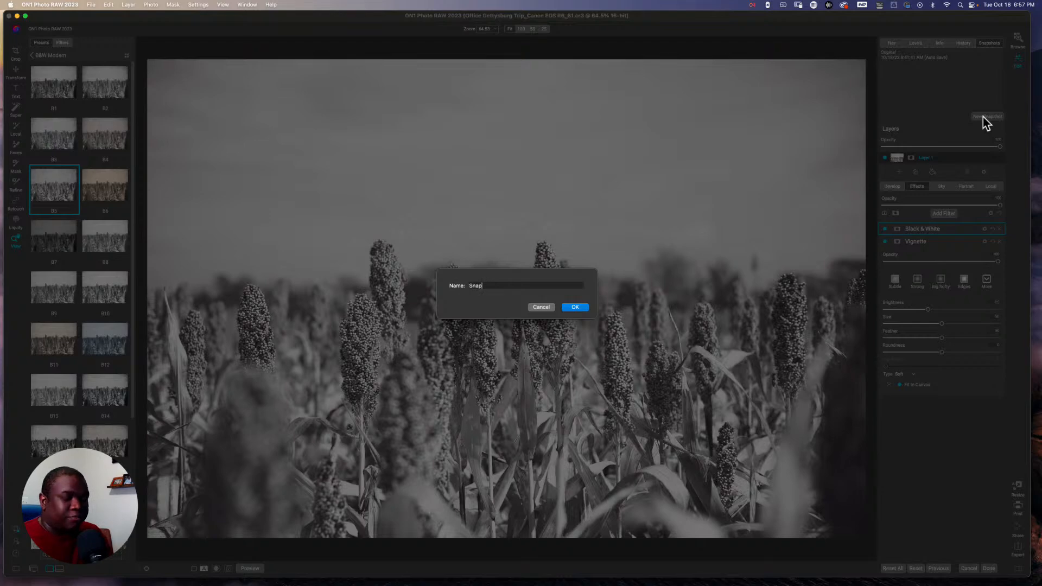
key(Return)
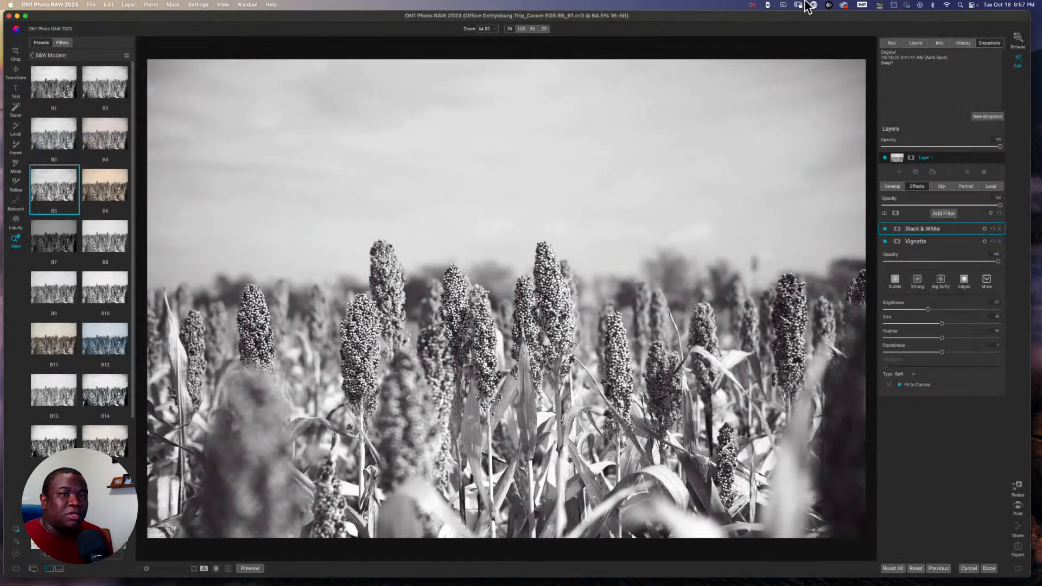
- Apply the CG20 preset from the Color Grade category to the photo
click(41, 55)
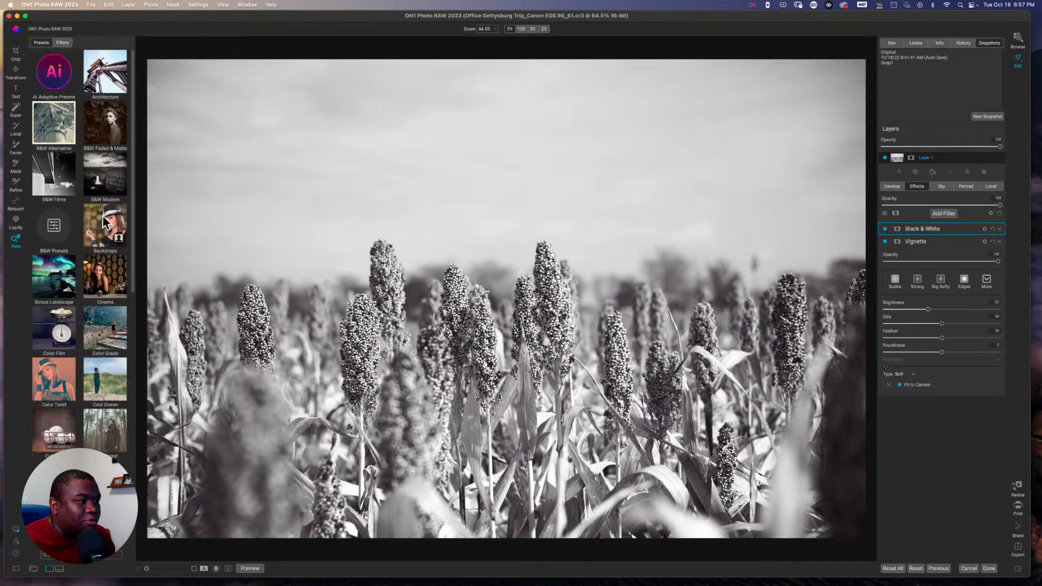
click(107, 329)
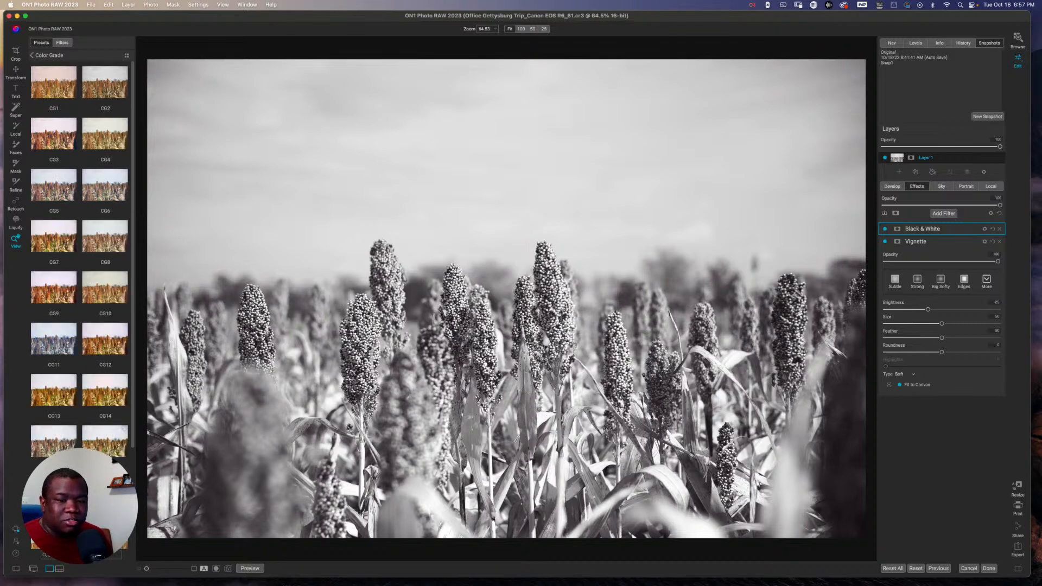
scroll(79, 255, down, 5)
click(106, 414)
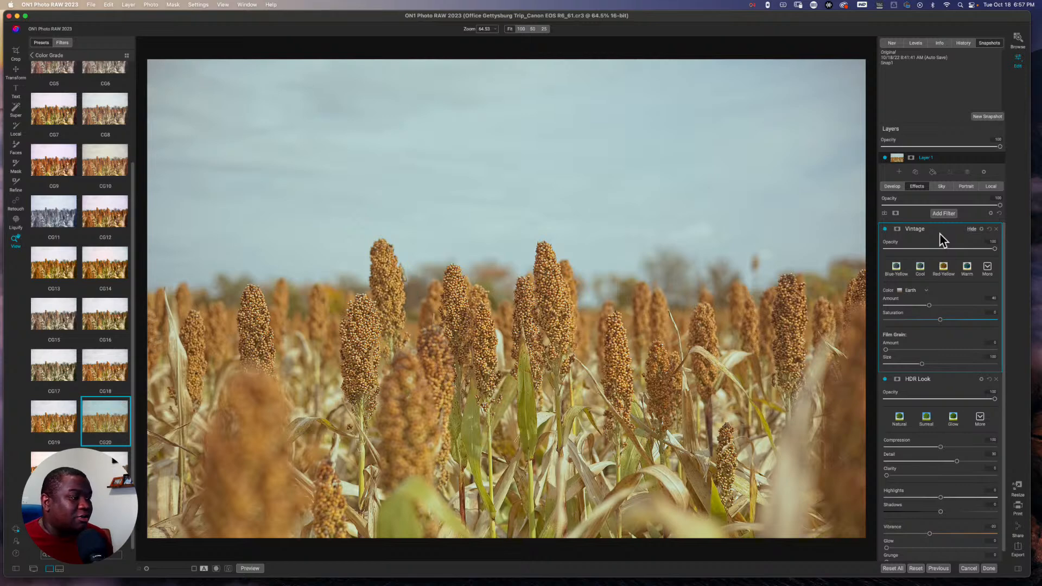
- Save the color-graded look as a new snapshot named Snap2
click(986, 119)
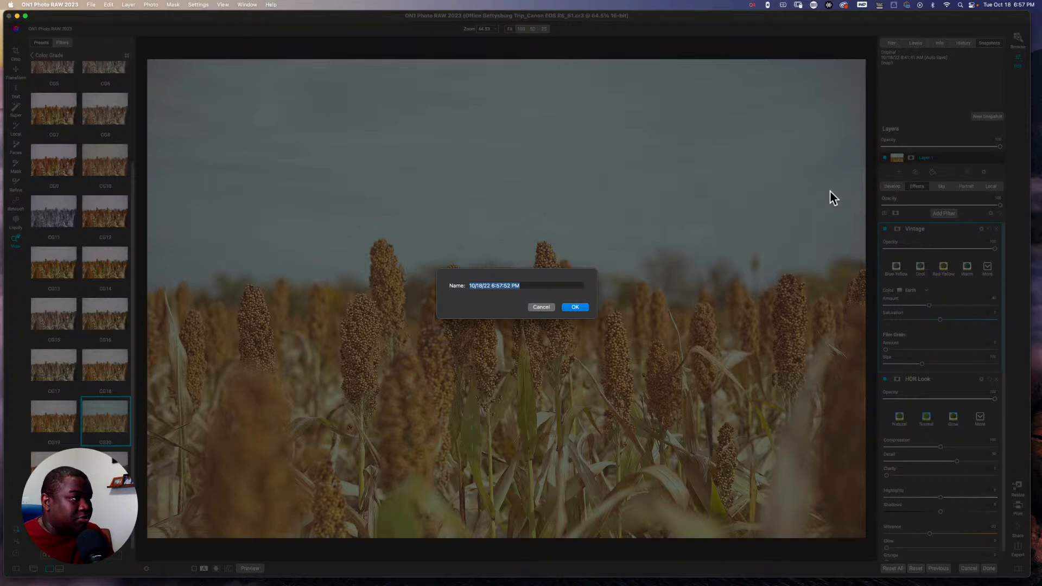
text(Snap2)
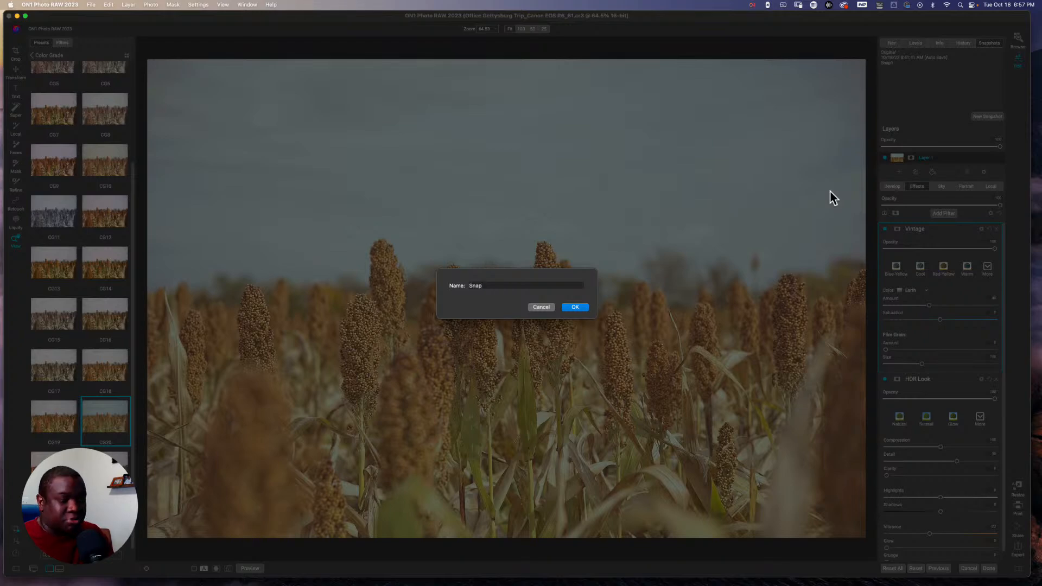
key(Return)
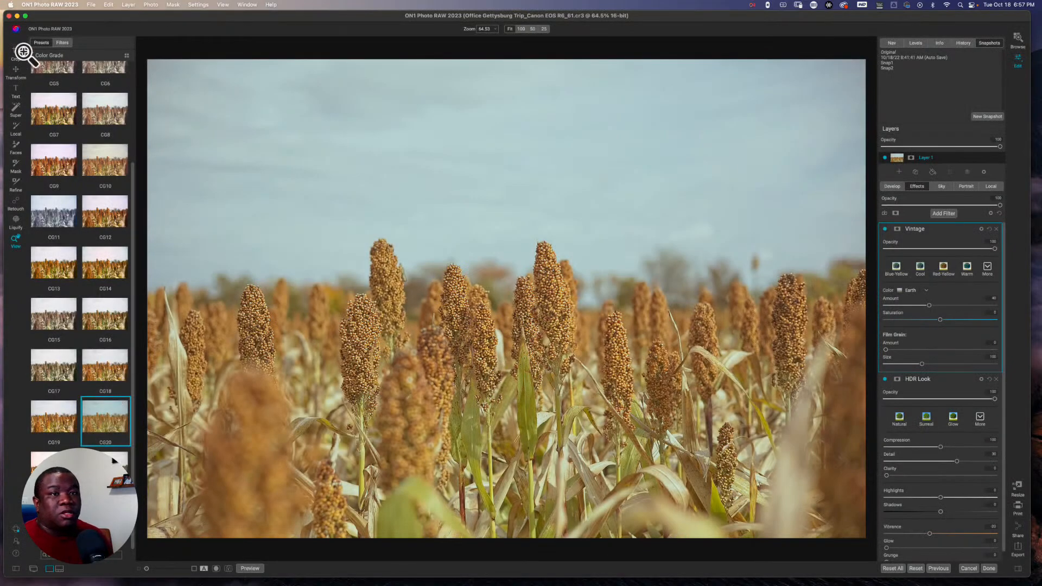
- Apply the DF8 preset from the Dark Forest category to the photo
click(45, 55)
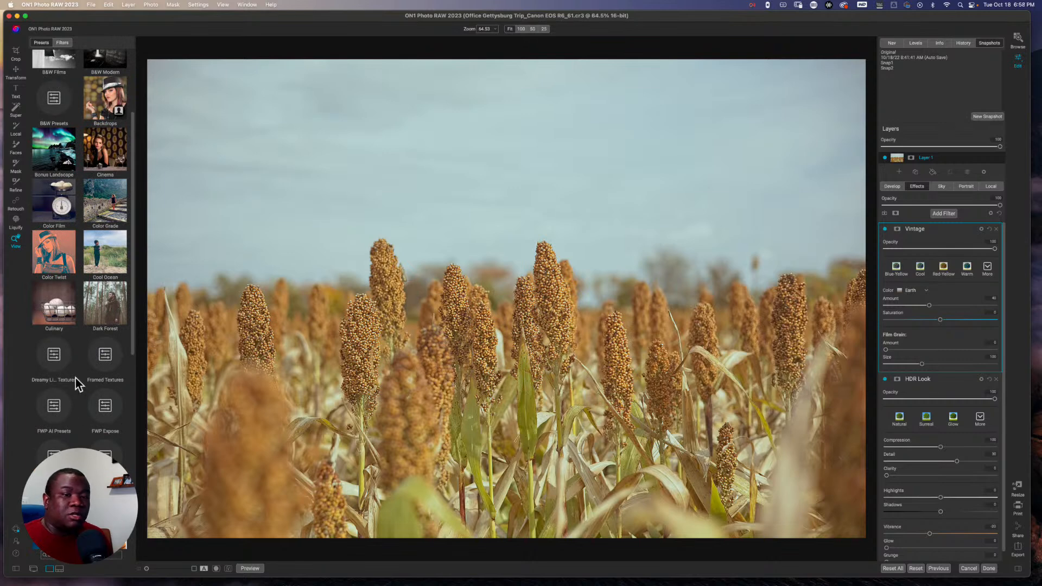
scroll(73, 385, up, 5)
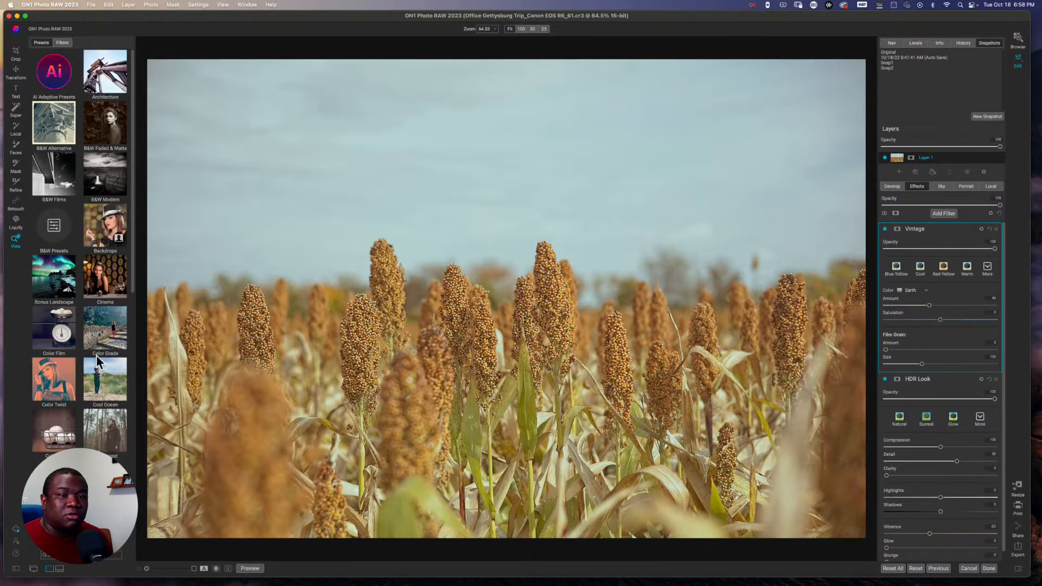
click(117, 434)
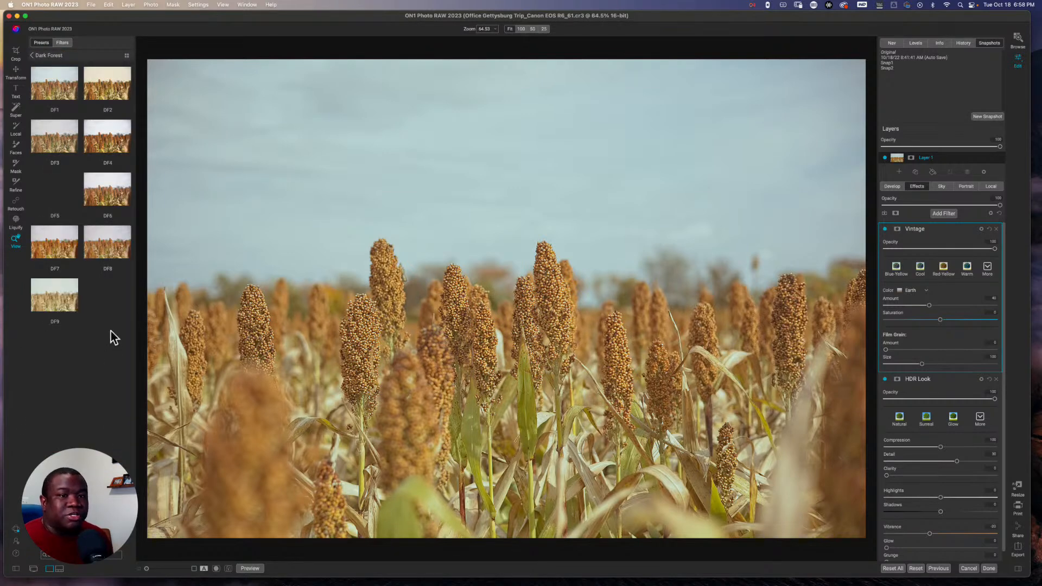
click(108, 238)
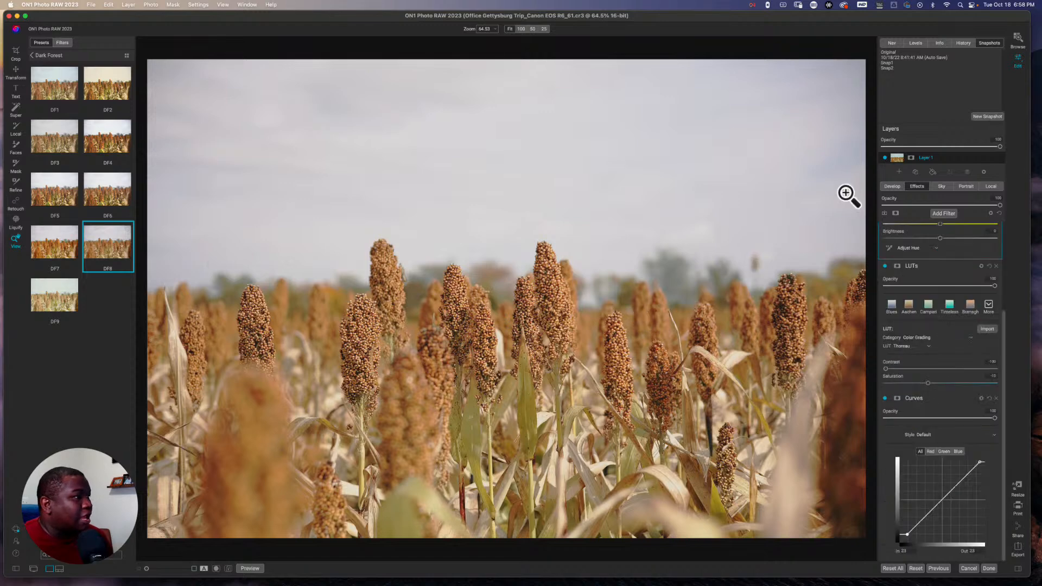
- Save the Dark Forest look as a new snapshot named Snap 3
click(987, 117)
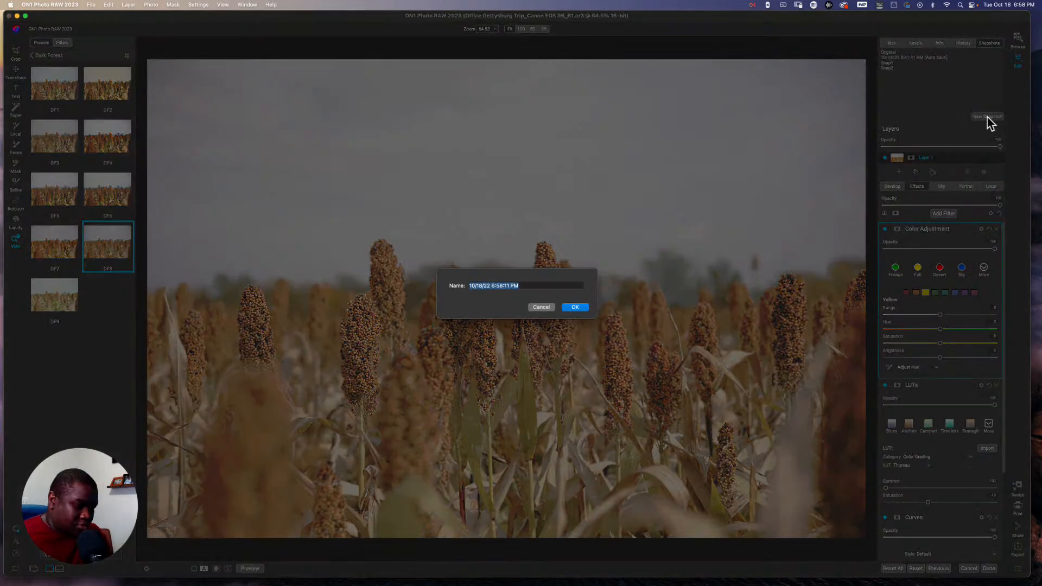
text(Snap 3)
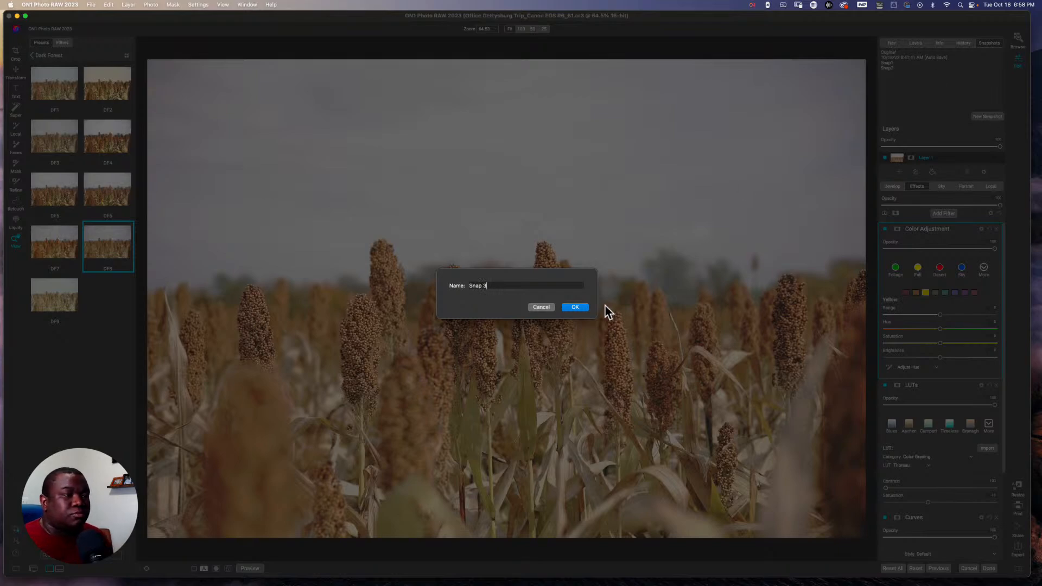
click(575, 307)
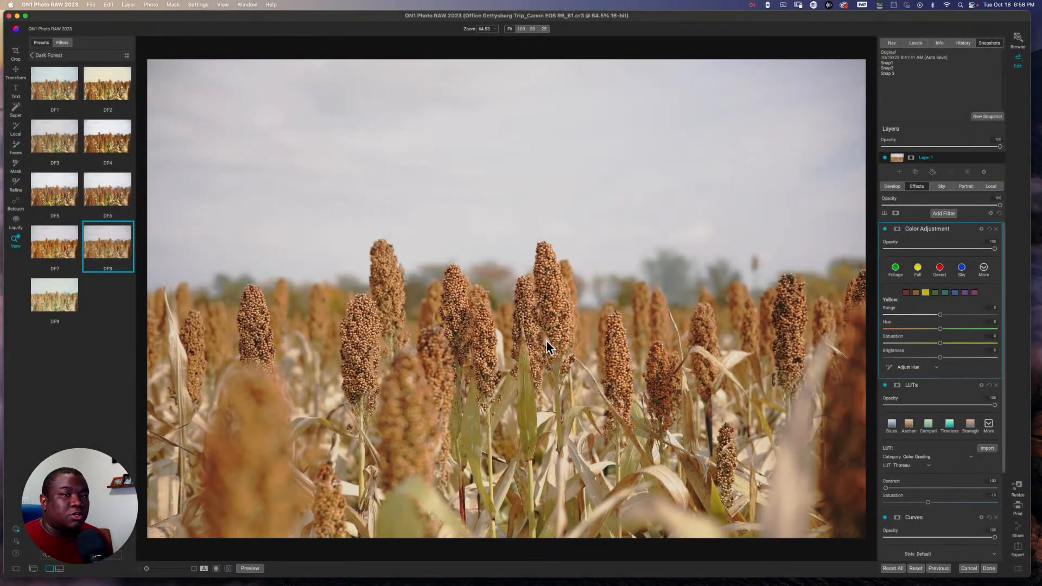
- Apply the SG7 preset from the Sun Glow category to the photo
click(38, 55)
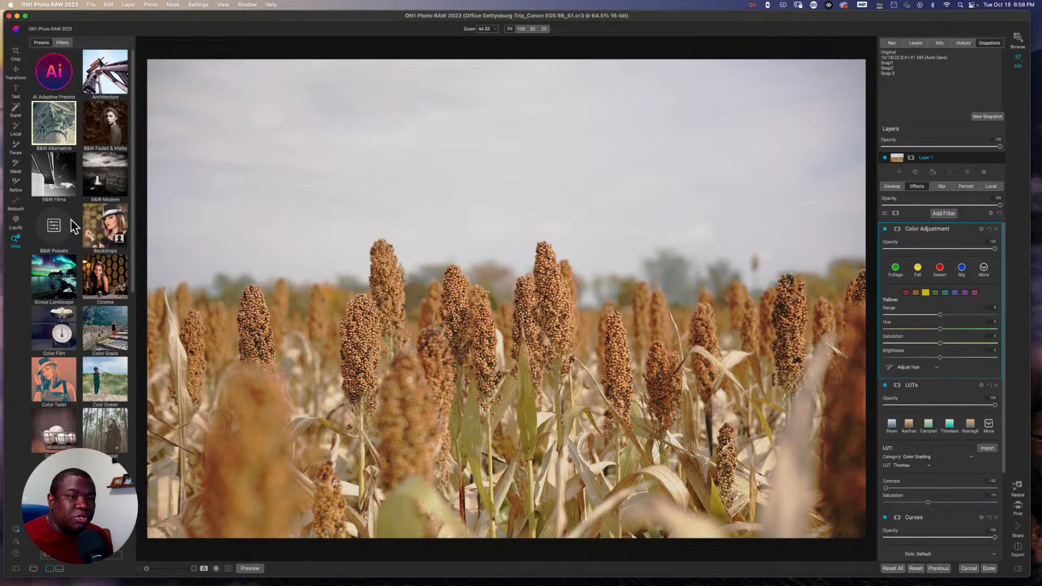
scroll(70, 220, down, 10)
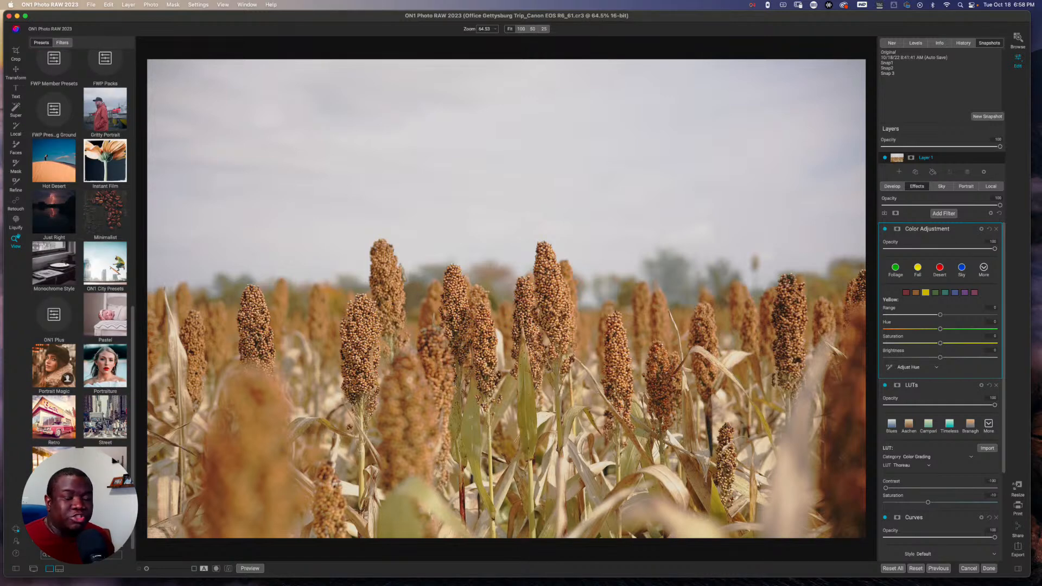
click(54, 458)
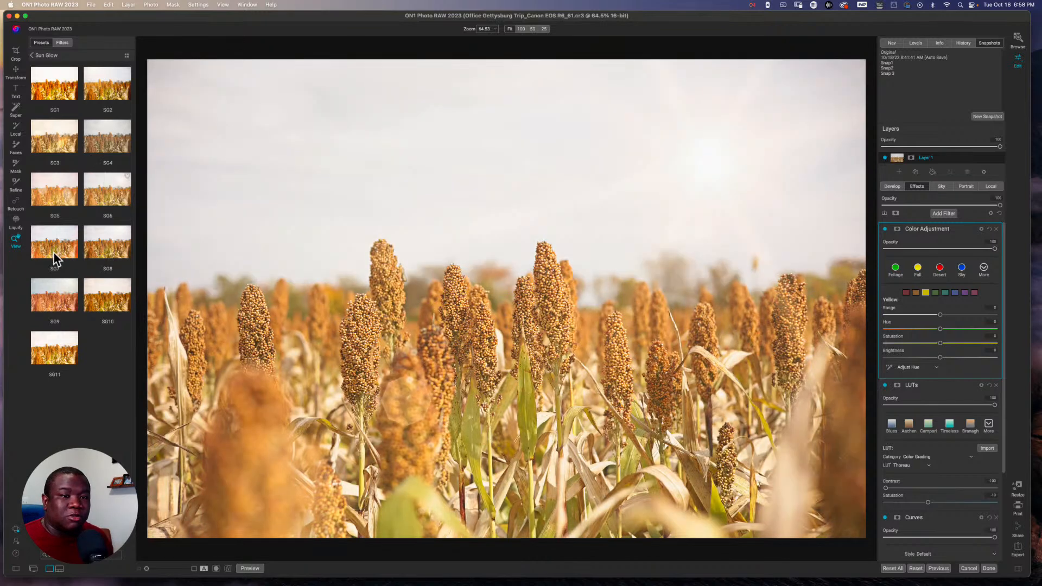
click(49, 242)
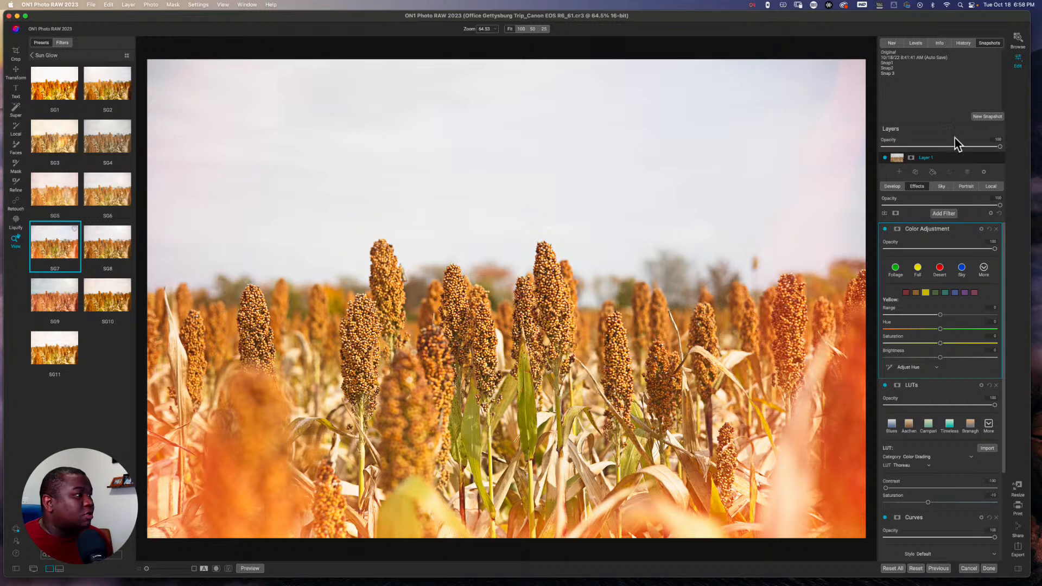
- Save the Sun Glow look as a new snapshot named Snap 4
click(981, 117)
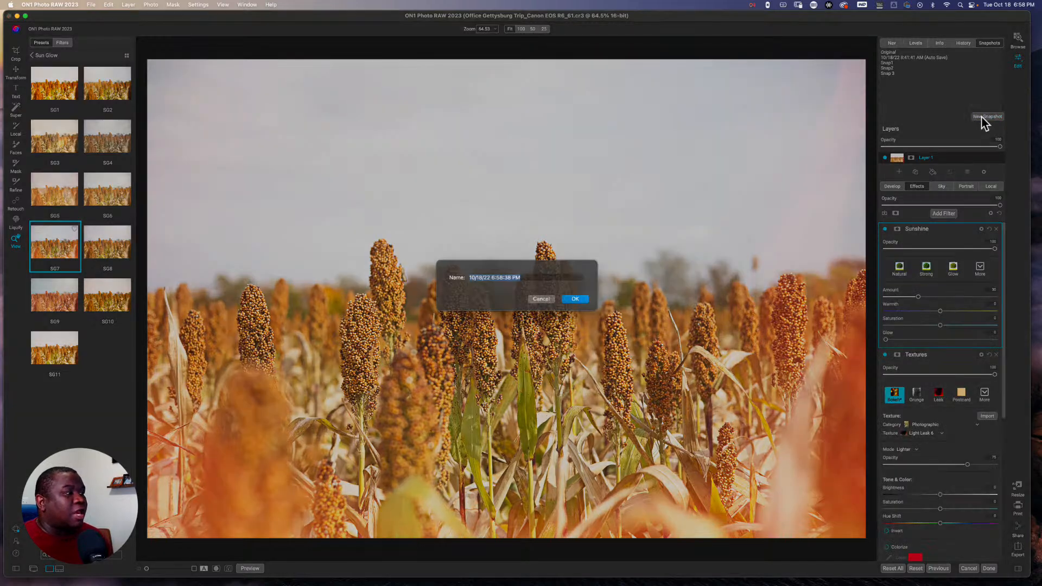
text(S)
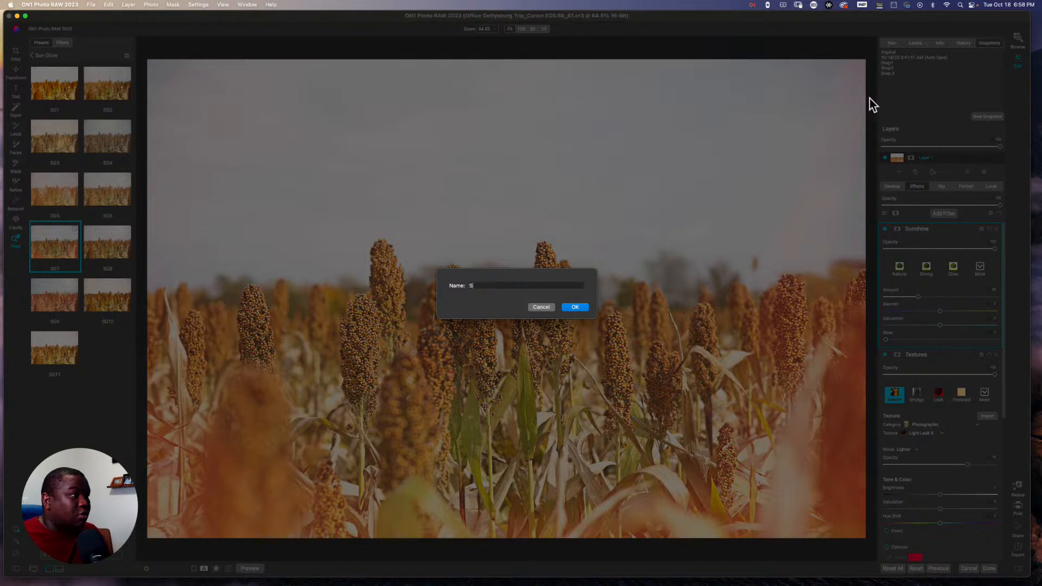
text(nap 4)
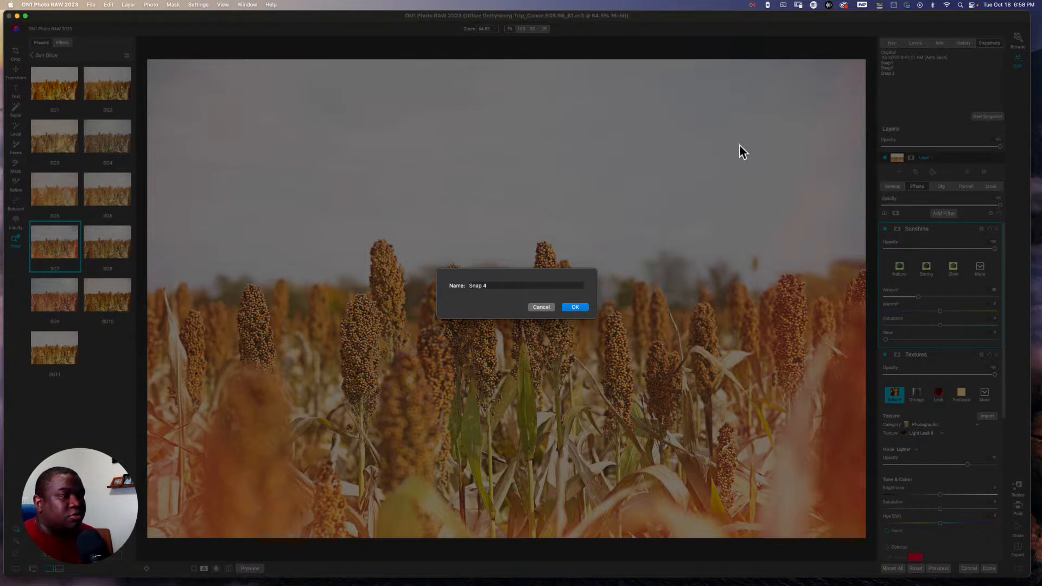
click(575, 307)
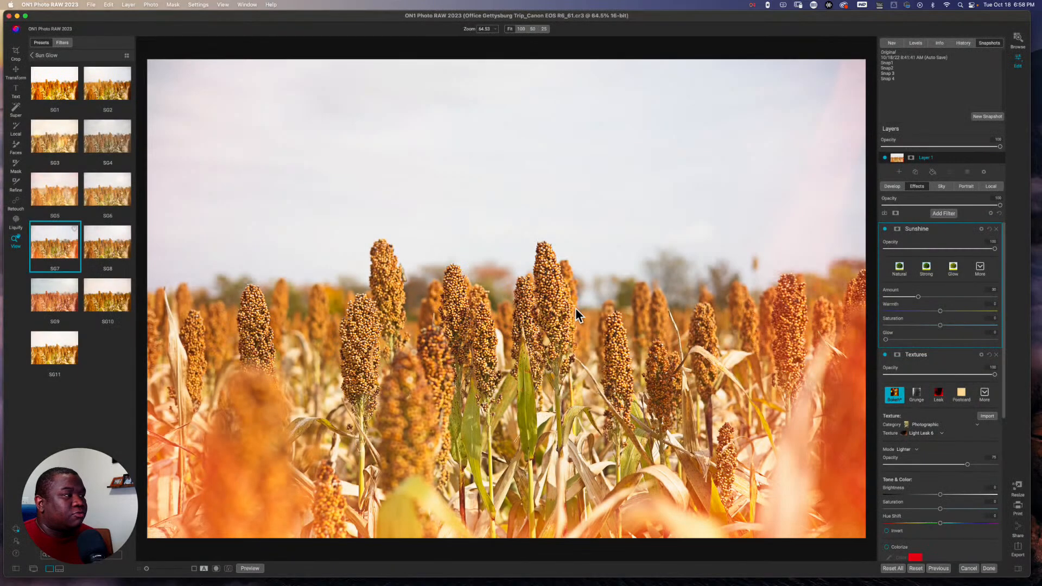
- Recall the saved snapshots in turn to compare their looks, ending on Snap 4
click(886, 54)
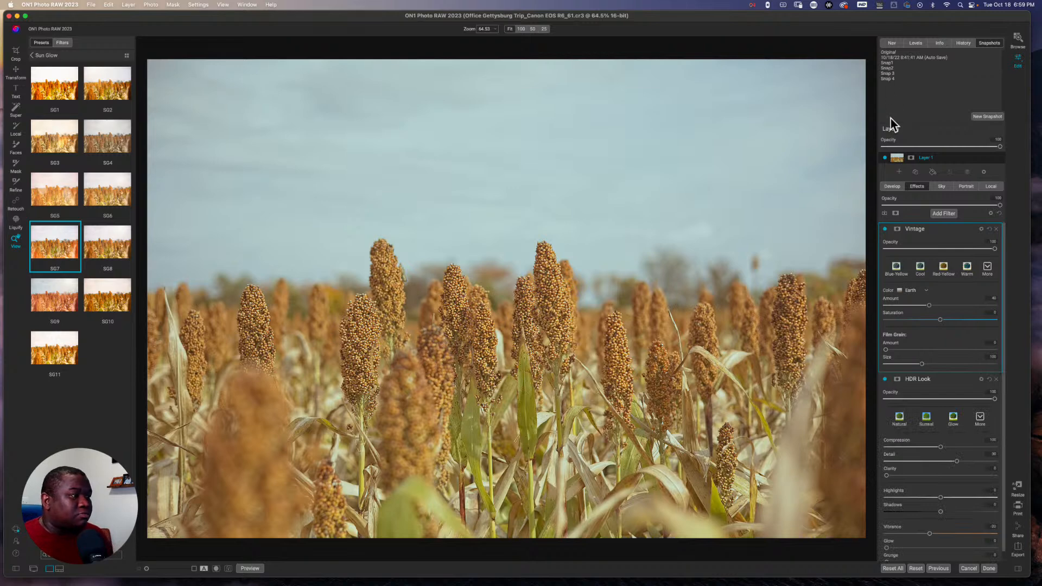
click(891, 63)
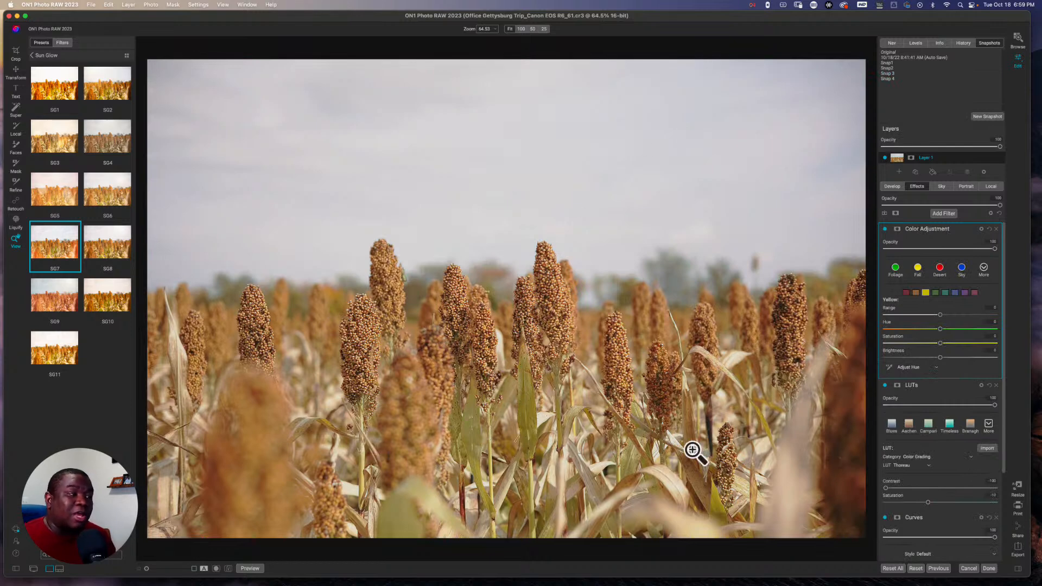
click(895, 90)
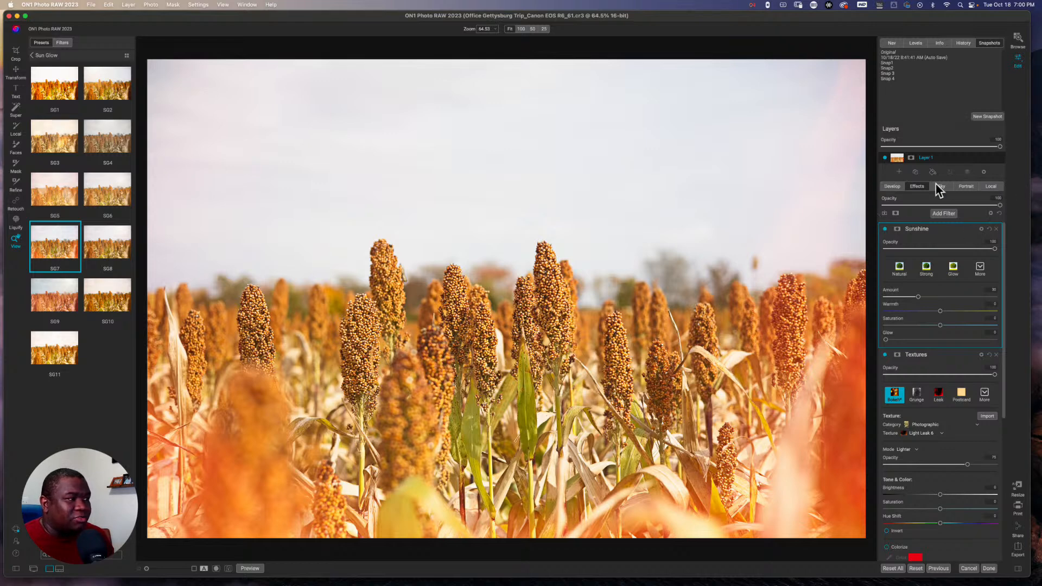
- Change the photo's camera profile to Camera Portrait in the Develop settings
click(893, 187)
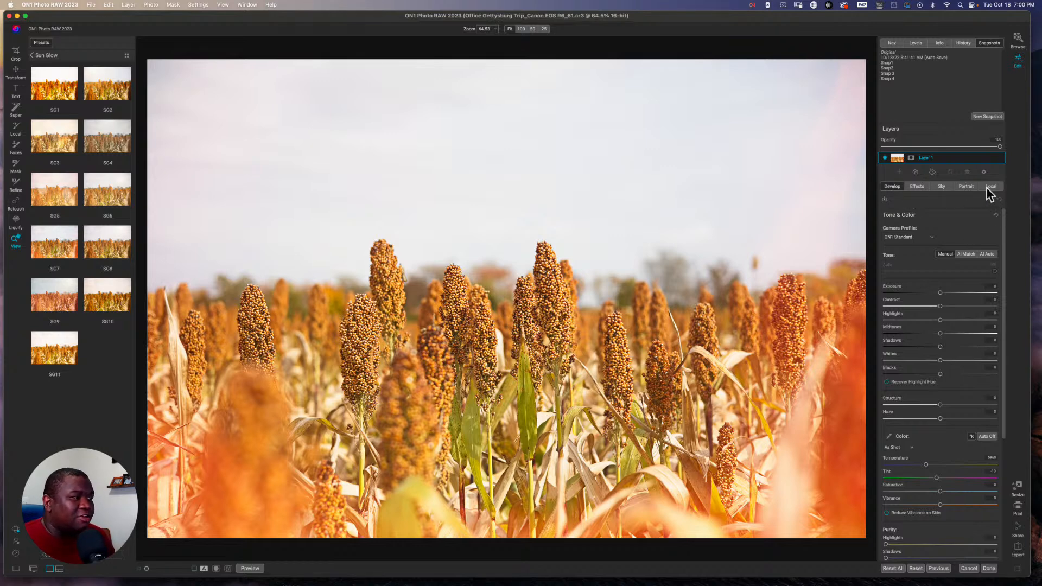
click(904, 239)
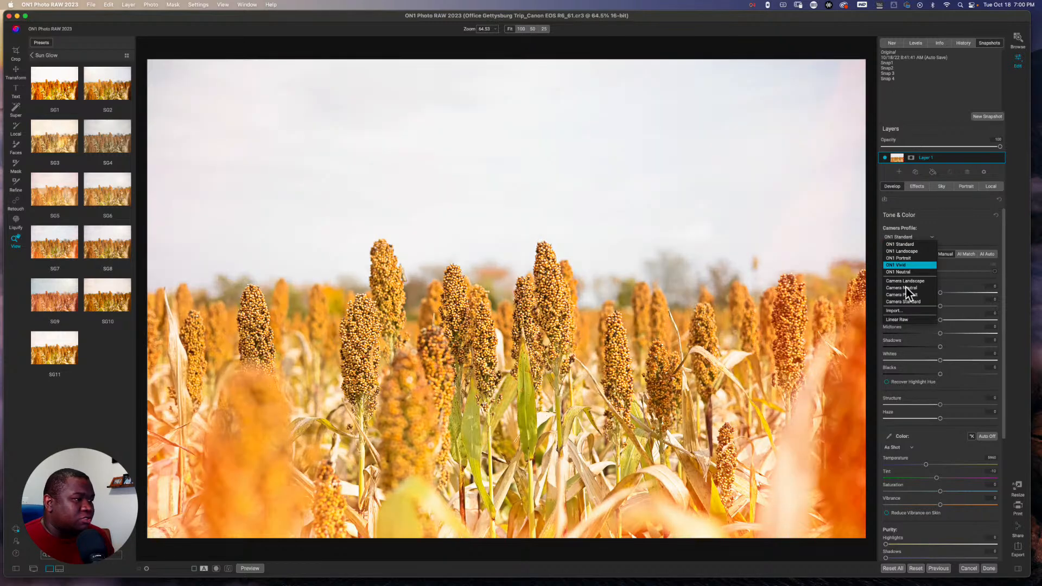
click(906, 294)
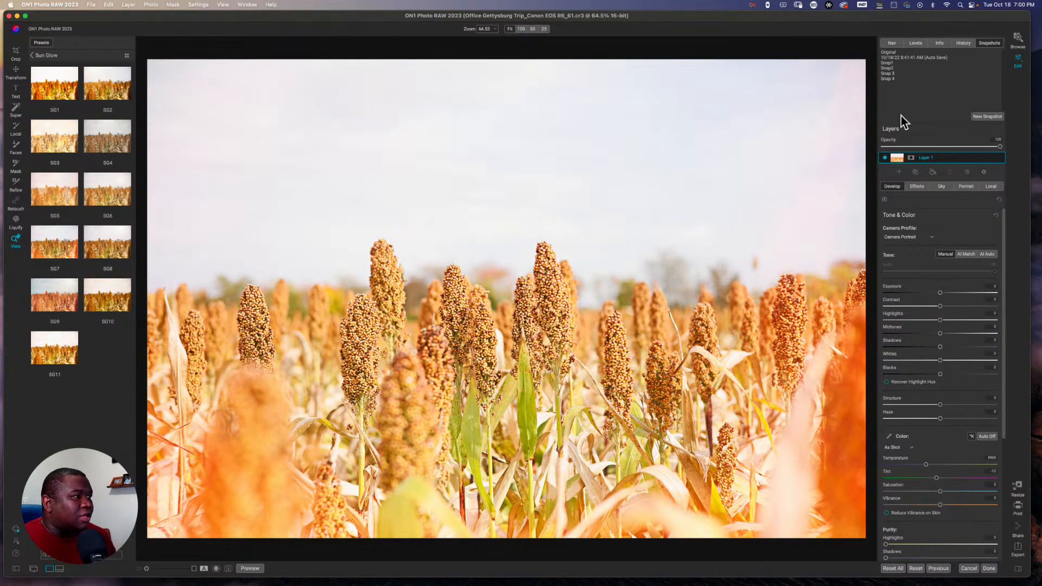
- Update the Snap 4 snapshot with the current settings
right_click(890, 80)
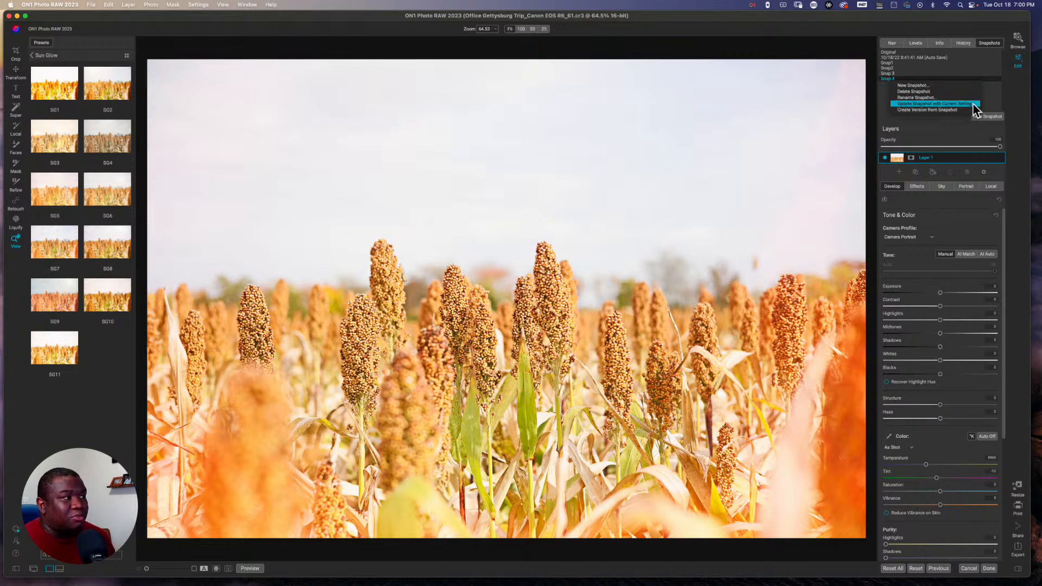
click(933, 104)
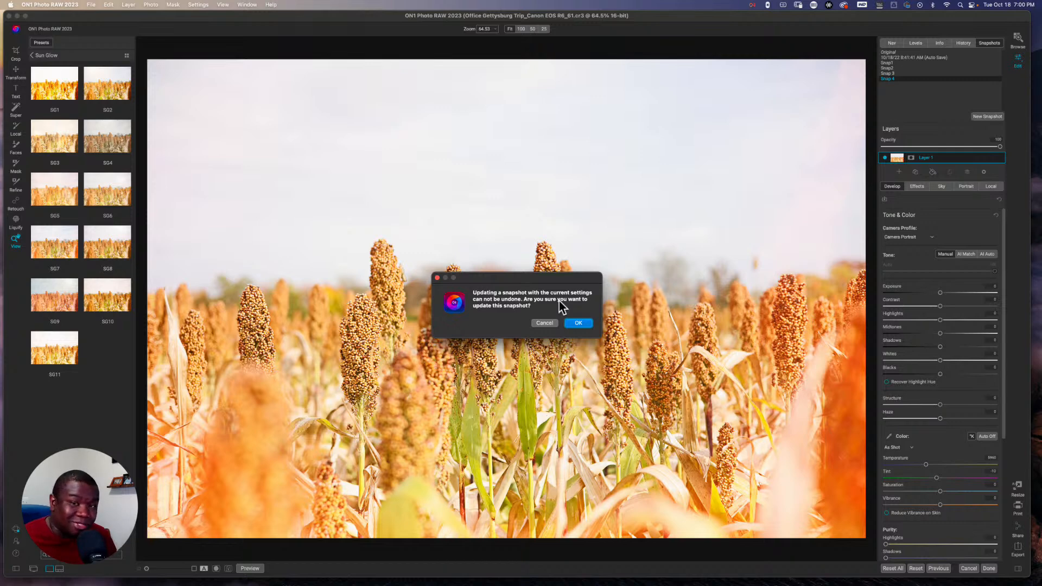
click(581, 323)
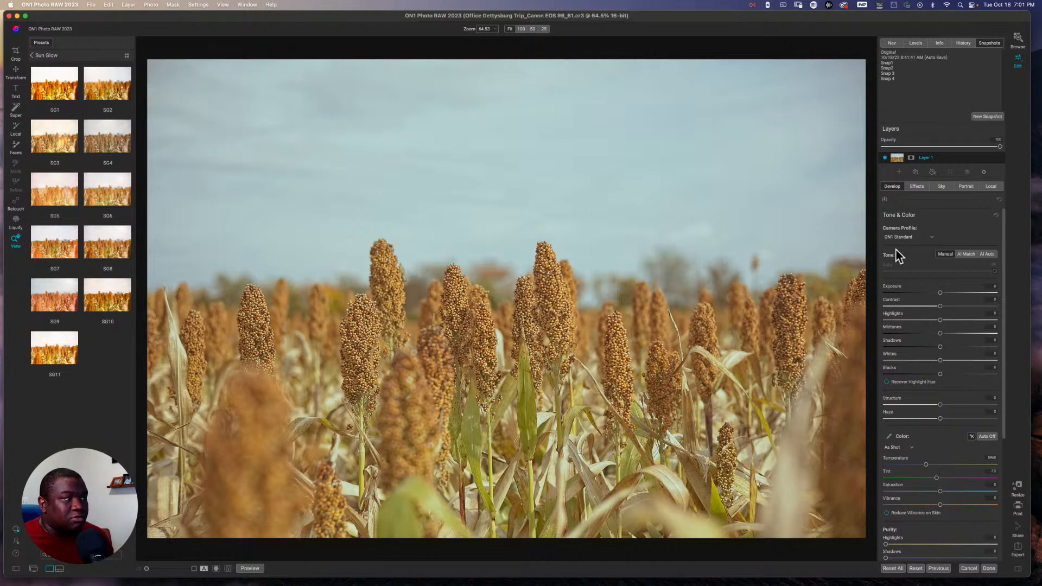
- Recall Snap 4 to review its Develop settings, and reset all edits on the photo
click(889, 79)
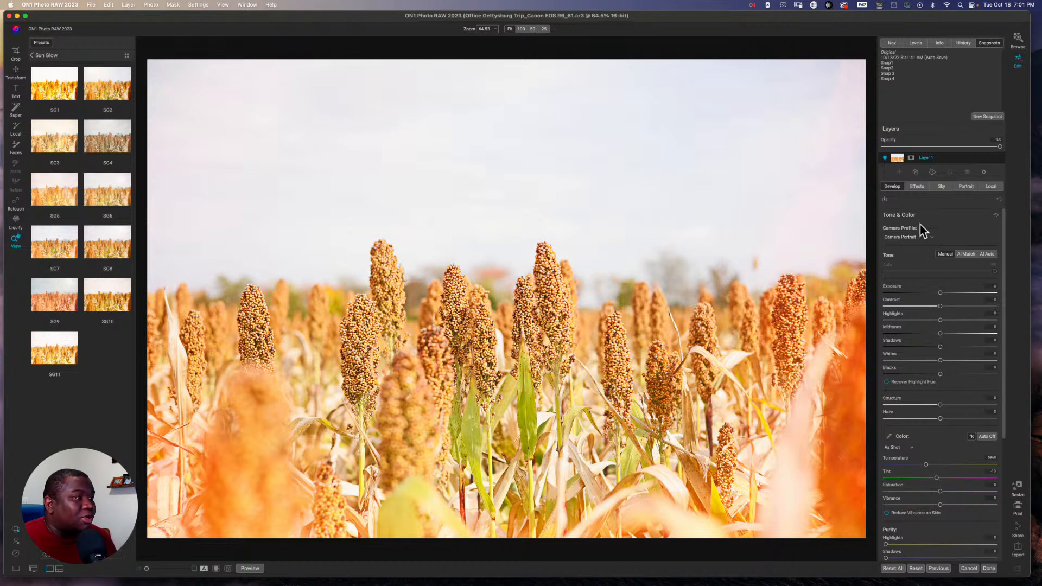
scroll(920, 225, down, 5)
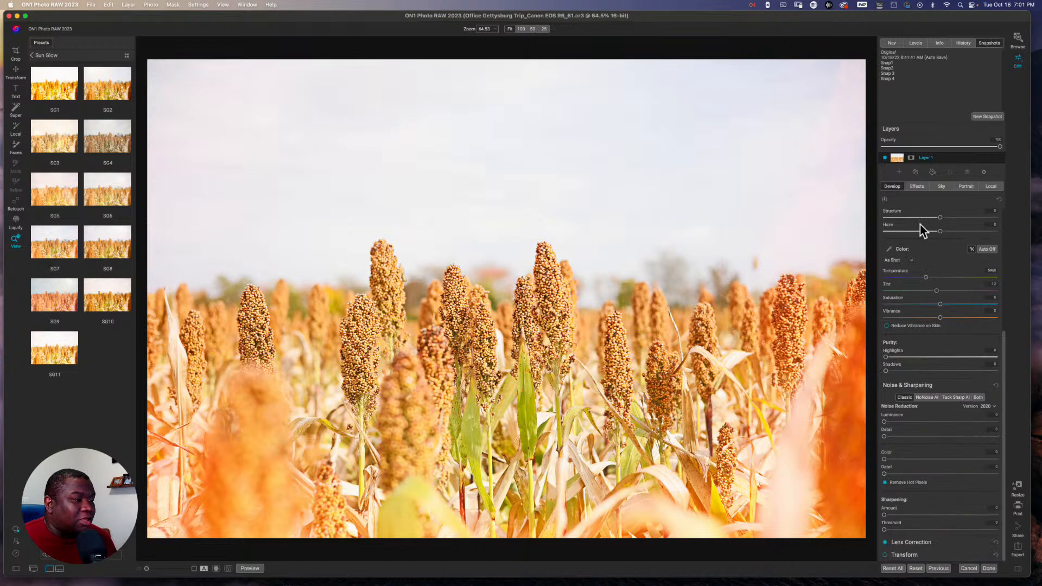
scroll(920, 225, up, 5)
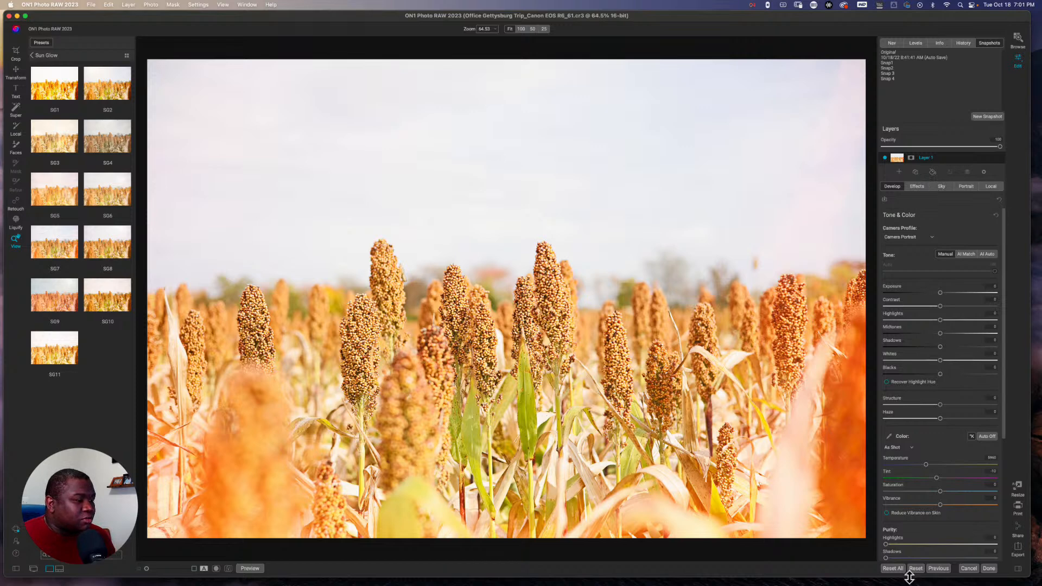
click(892, 568)
click(578, 327)
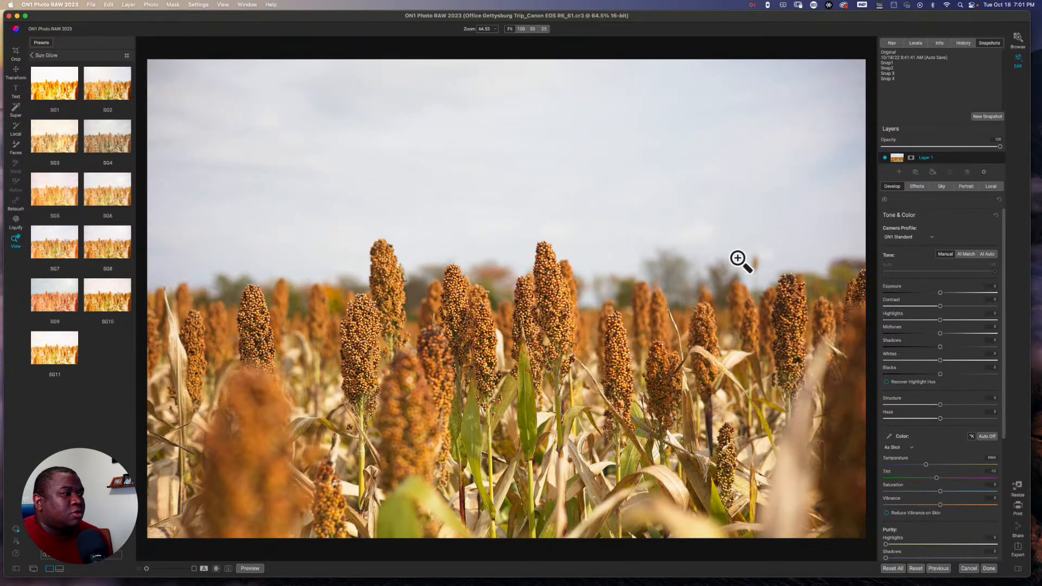
- Preview NoNoise AI noise reduction in the before/after split view, checking the photo's camera info, and leave the preview without applying it
scroll(899, 387, down, 5)
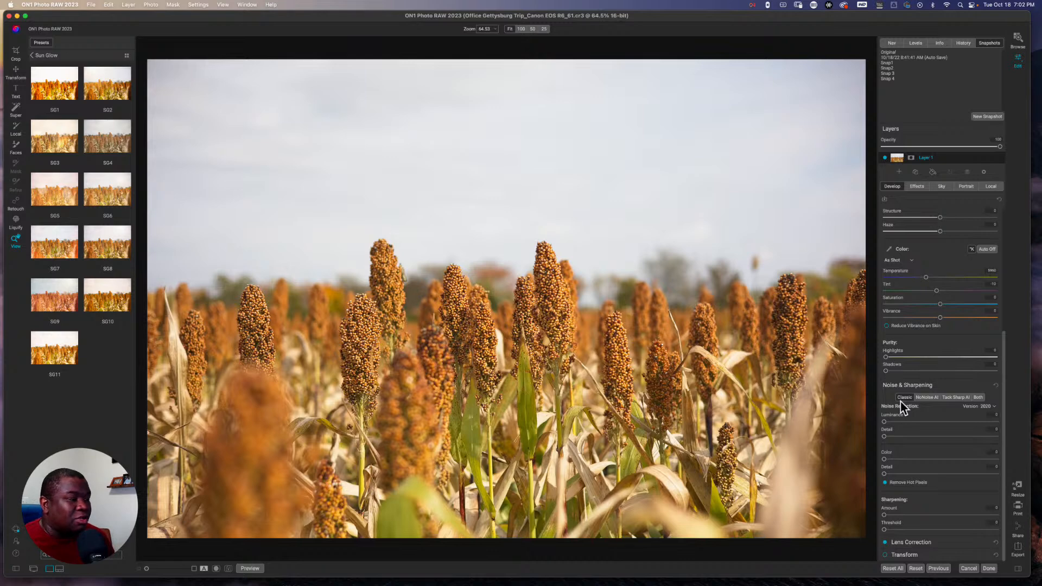
click(929, 397)
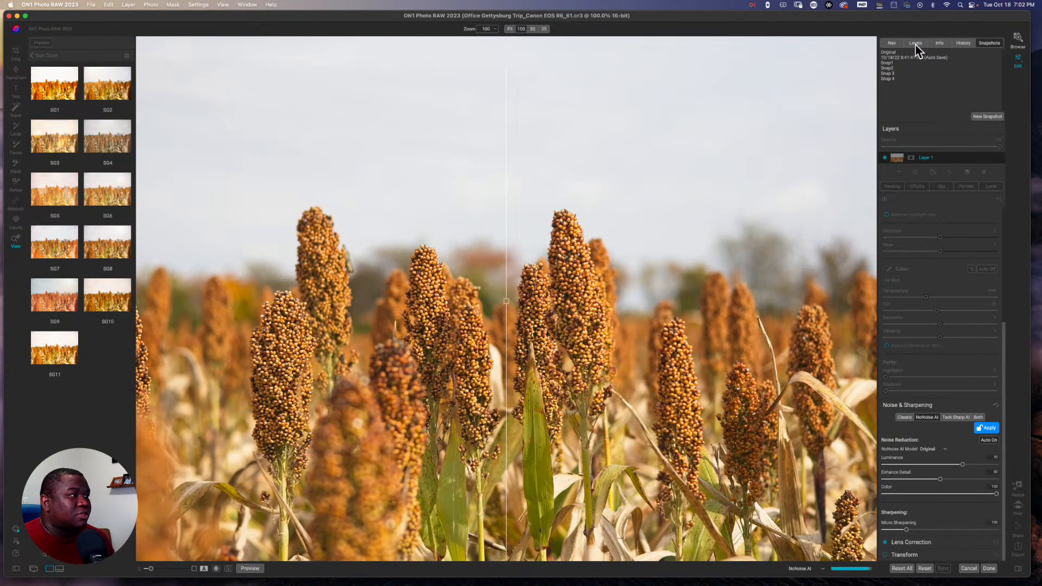
click(939, 43)
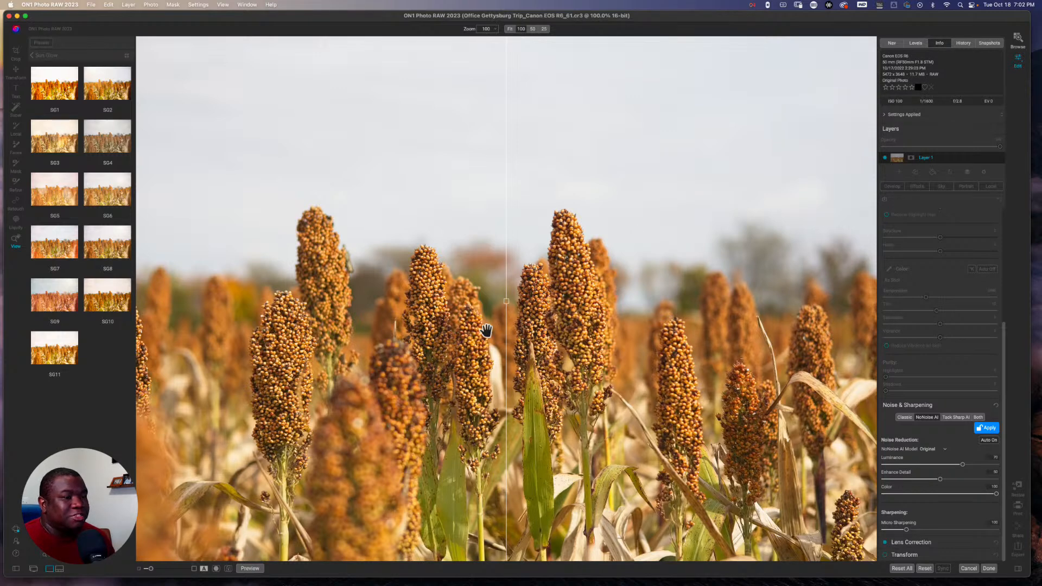
mouse_move(506, 302)
mouse_down()
mouse_move(380, 296)
mouse_move(541, 310)
mouse_move(393, 305)
mouse_move(534, 307)
mouse_move(407, 305)
mouse_move(510, 303)
mouse_up()
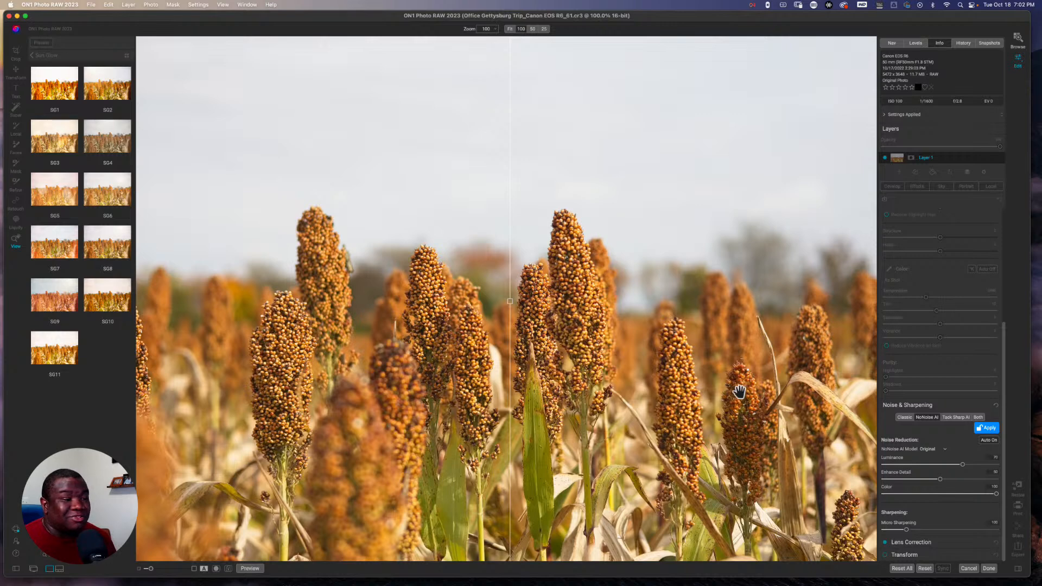
click(612, 334)
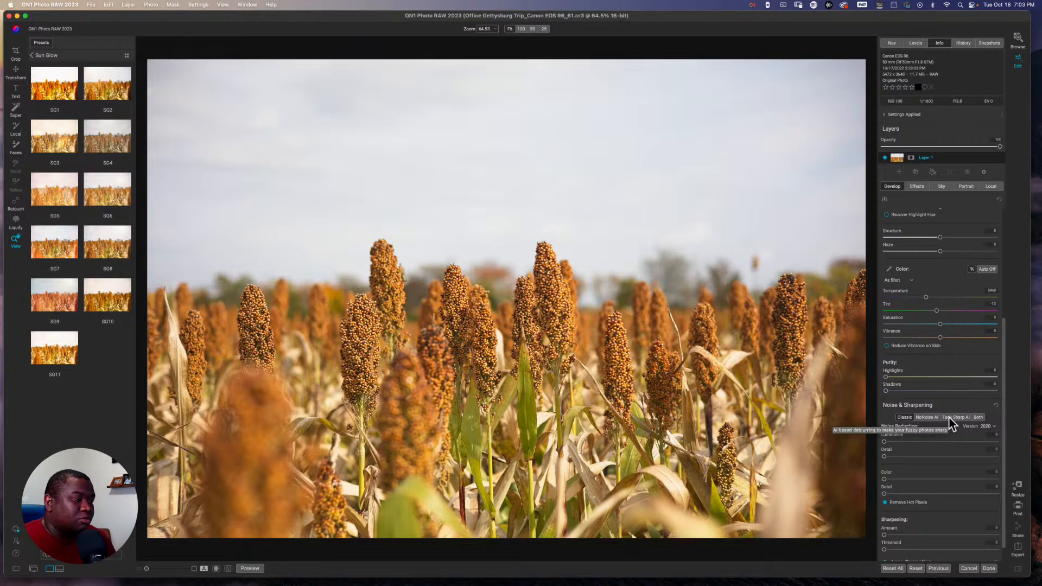
- Preview Tack Sharp AI sharpening in the before/after split view with a reduced deblur amount, and return to Classic without applying it
click(949, 418)
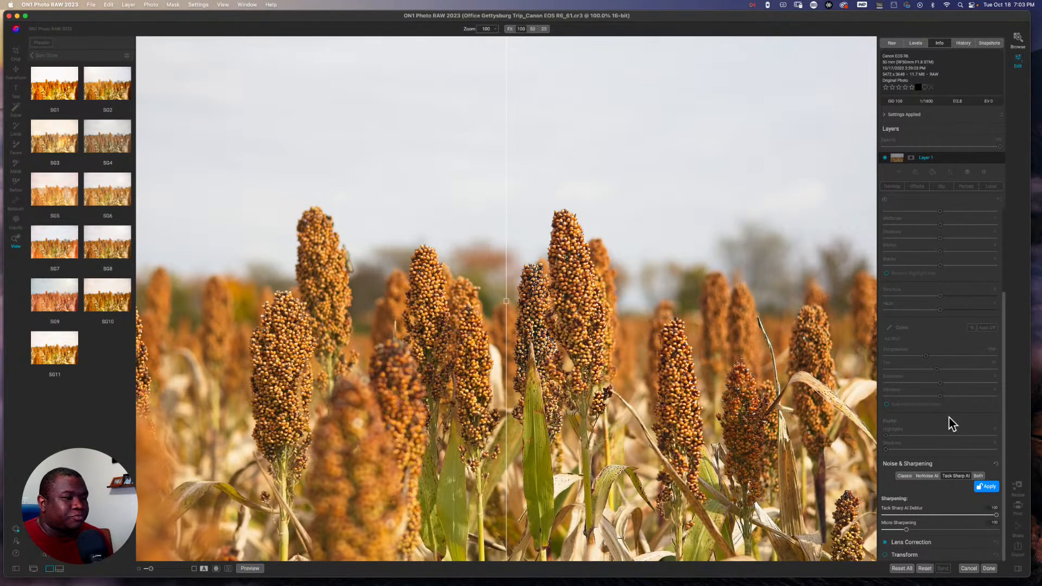
click(559, 322)
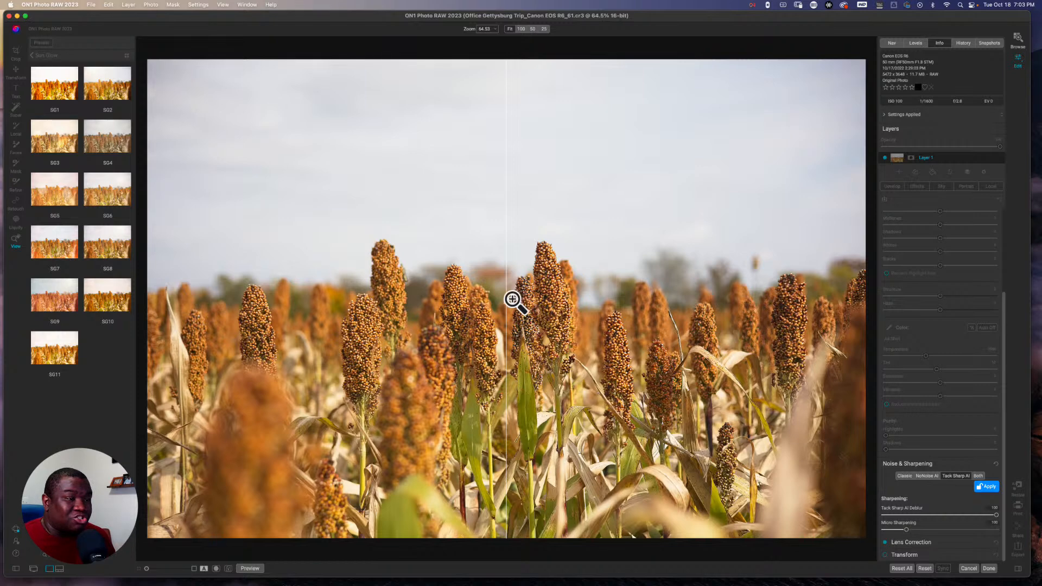
drag(504, 298, 317, 299)
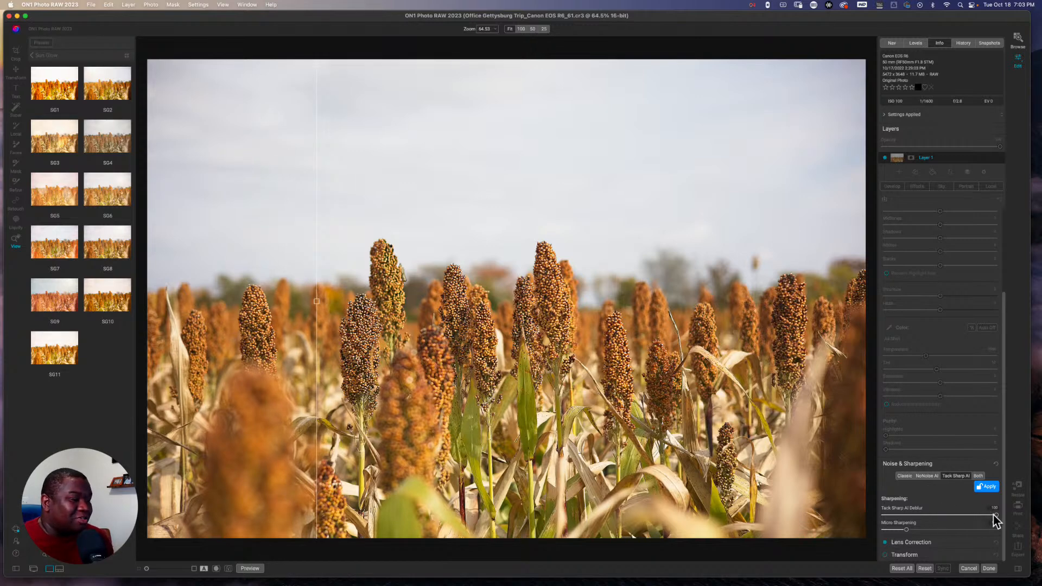
drag(994, 516, 916, 518)
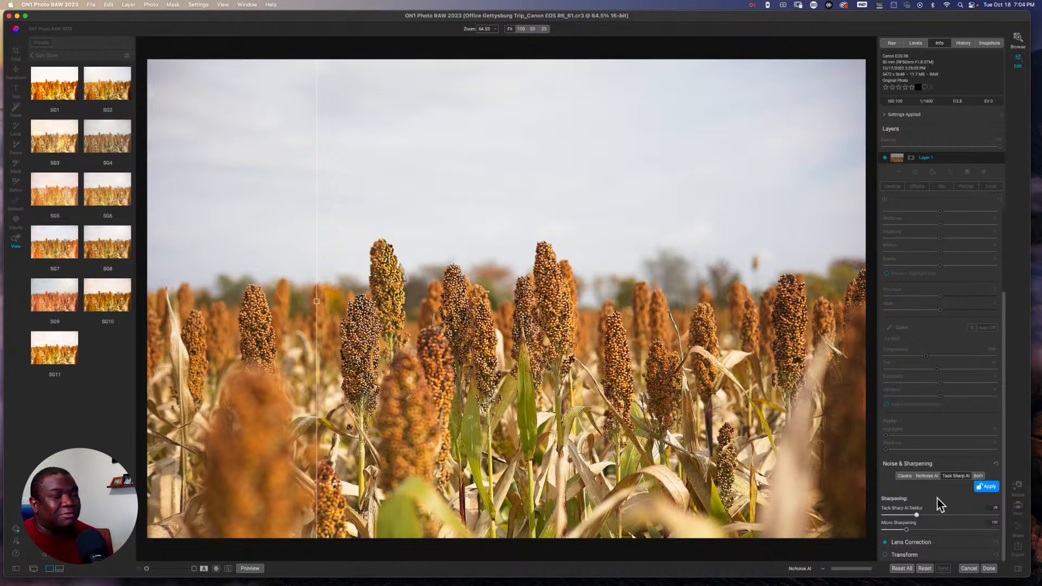
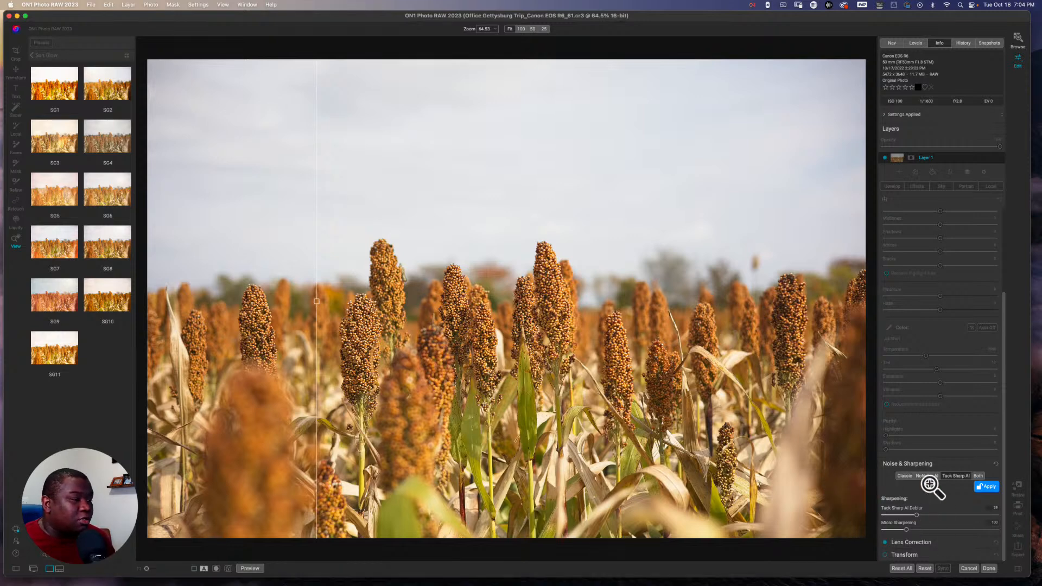
click(902, 476)
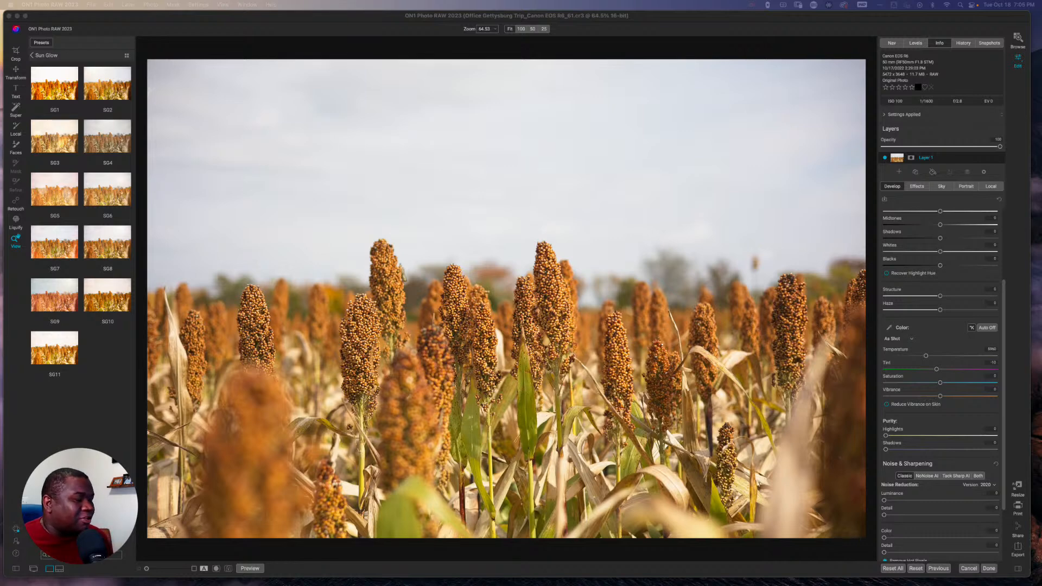
- Collapse the Noise & Sharpening and Tone & Color sections of the Develop settings
click(888, 18)
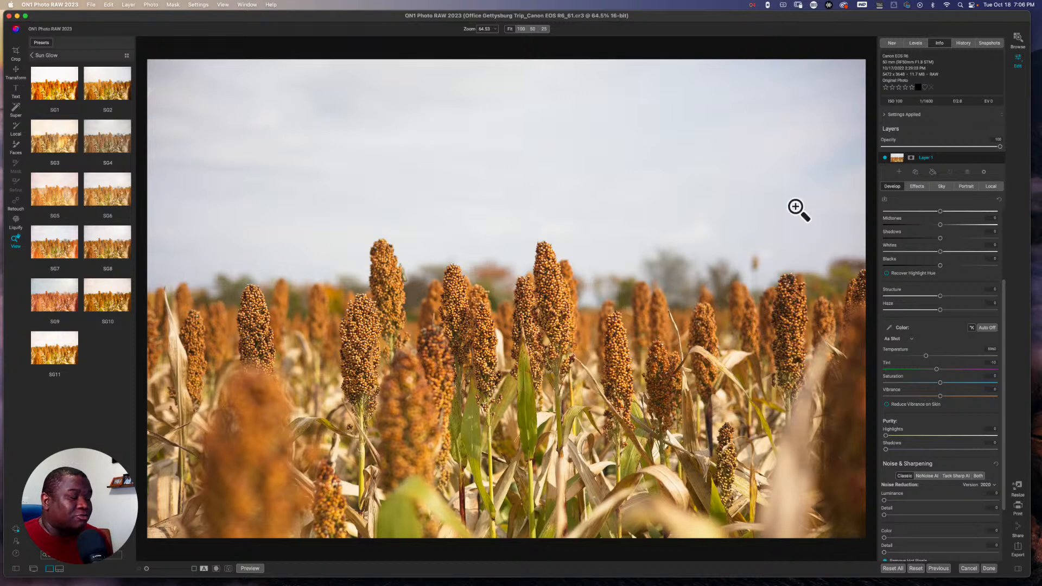
scroll(931, 411, down, 3)
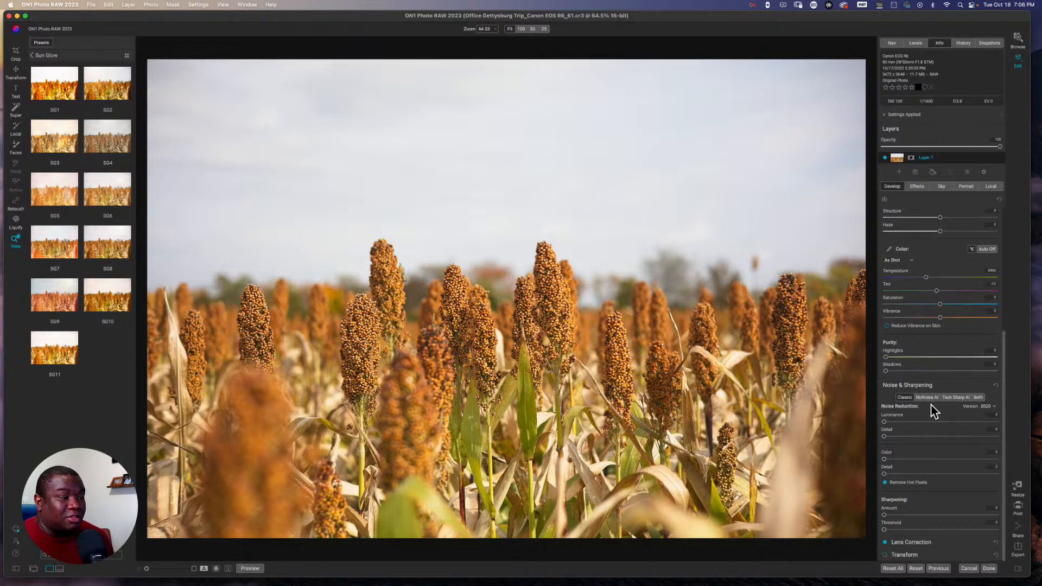
click(945, 385)
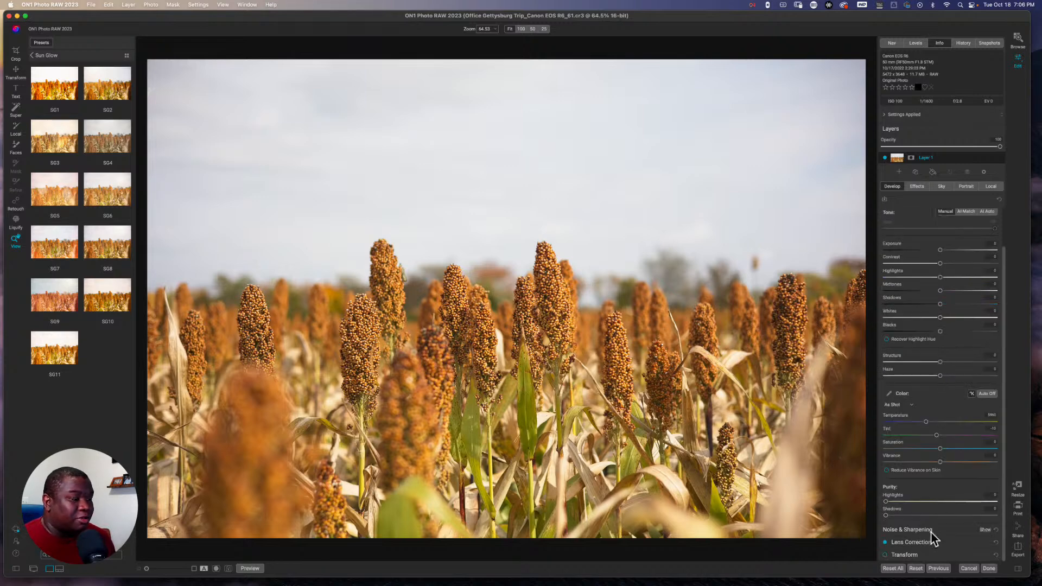
scroll(931, 532, up, 2)
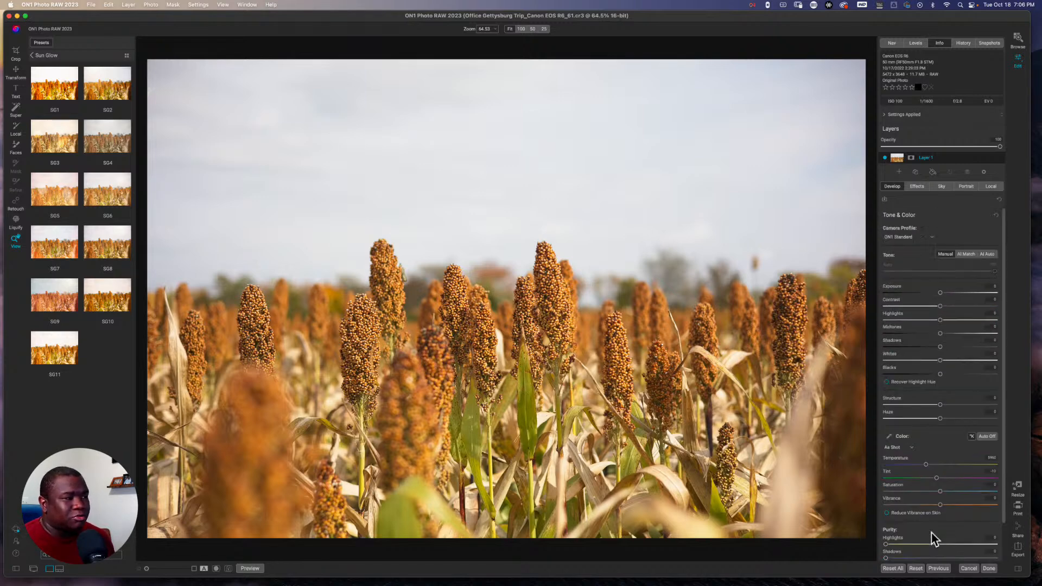
click(949, 215)
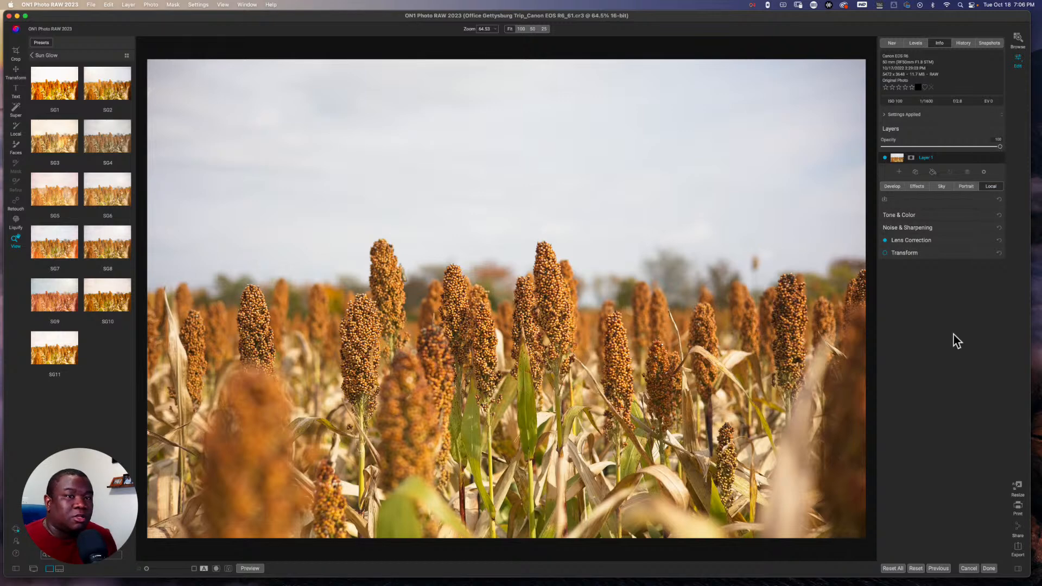
- Start a local adjustment with the adjustment brush, and reduce the brush size to 700
key(k)
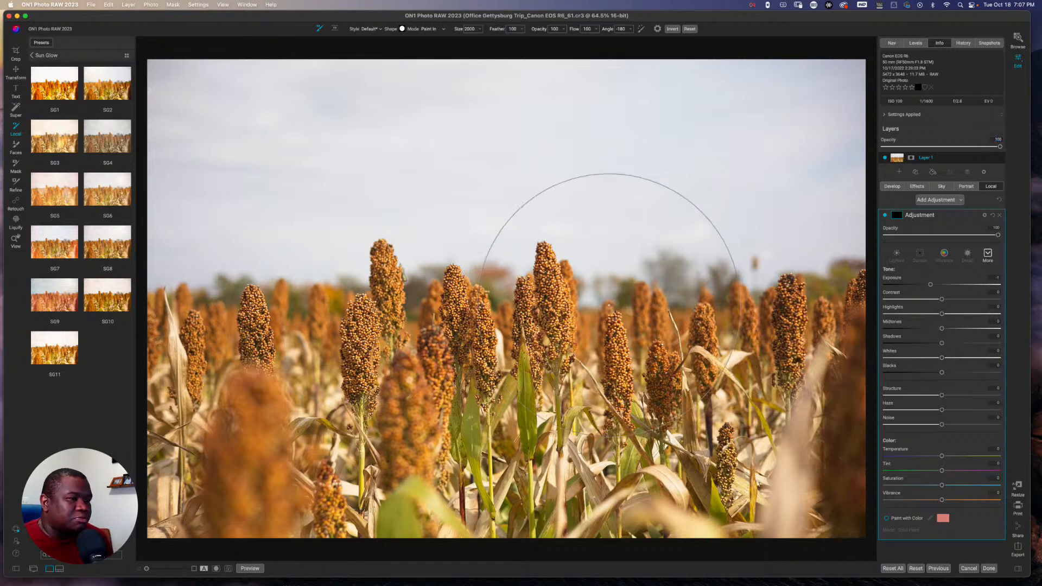
key(bracketleft)
key(bracketleft)
key(bracketleft)
key(bracketleft)
key(bracketleft)
key(bracketleft)
key(bracketleft)
key(bracketleft)
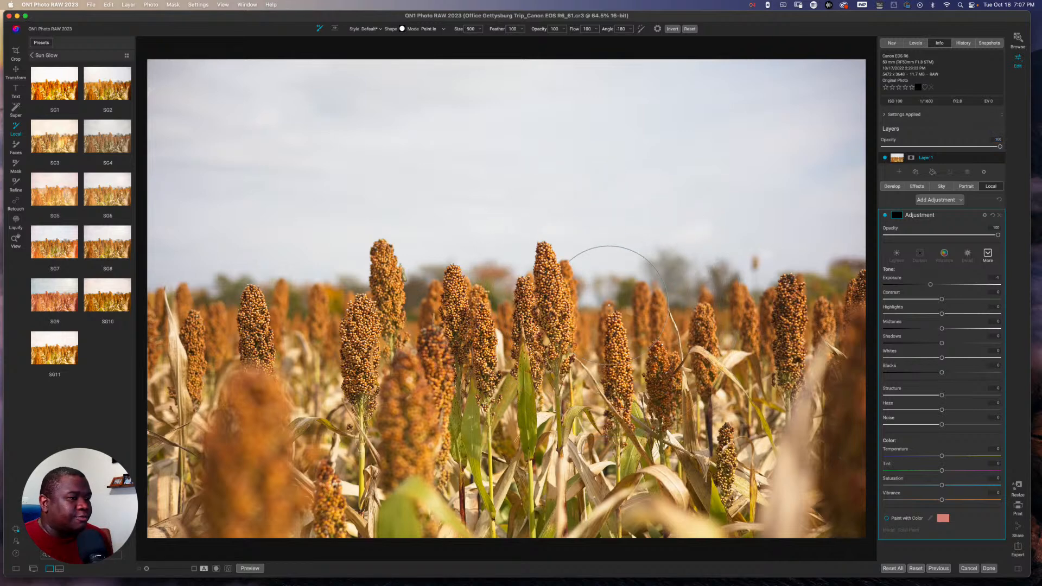
key(bracketleft)
key(bracketleft)
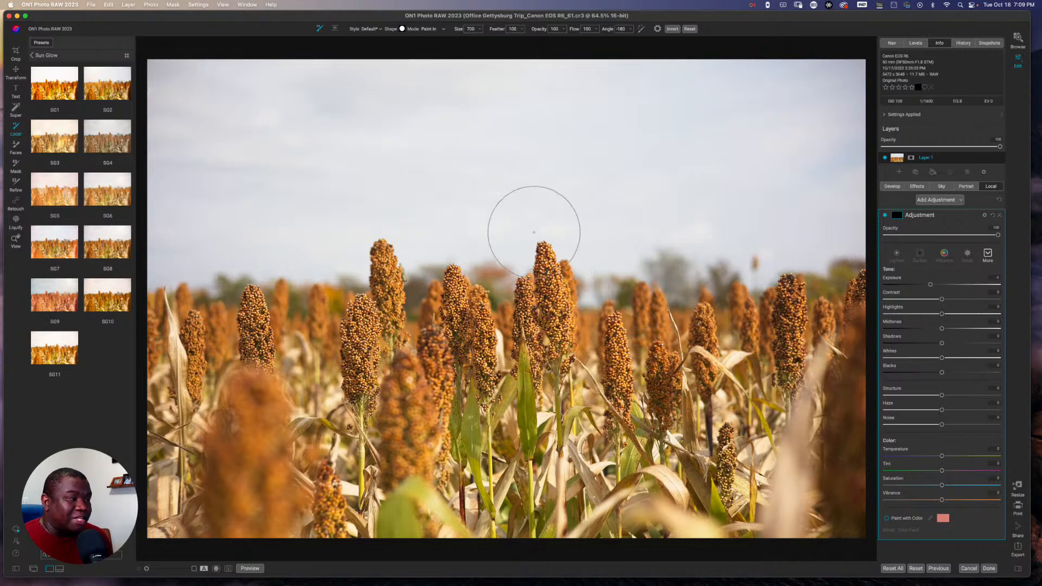
- Place a Vignette gradient mask for the local adjustment in the sky above the sorghum heads
key(shift+b)
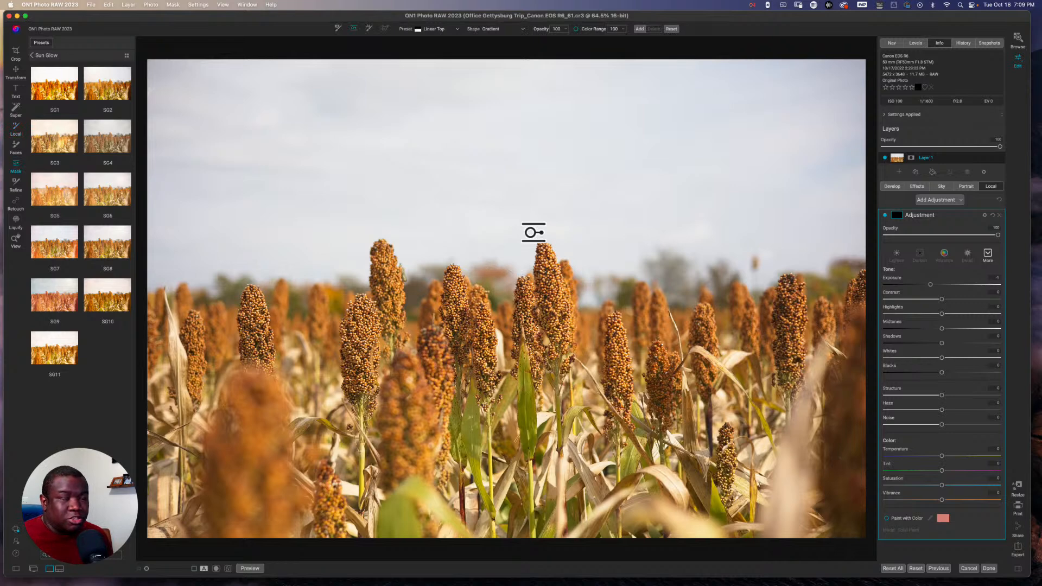
click(443, 30)
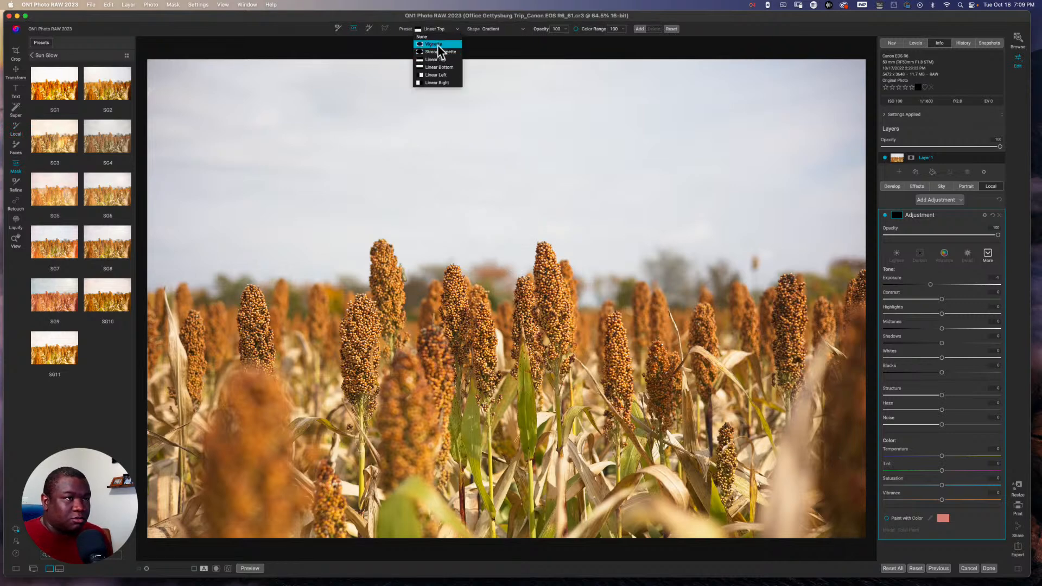
click(438, 44)
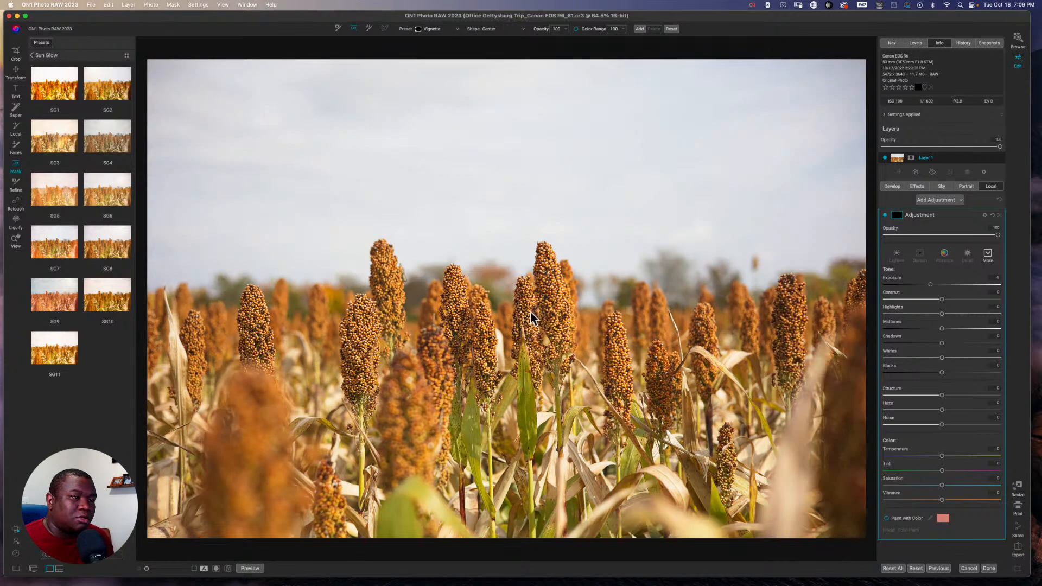
click(484, 232)
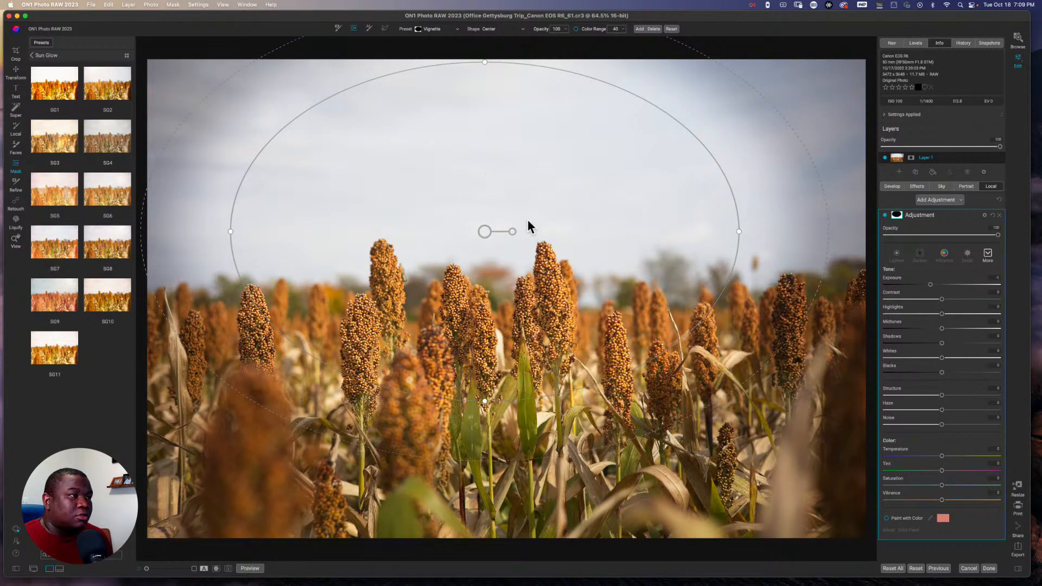
- Delete the vignette gradient, and invert the local adjustment's mask to hide its effect
click(653, 29)
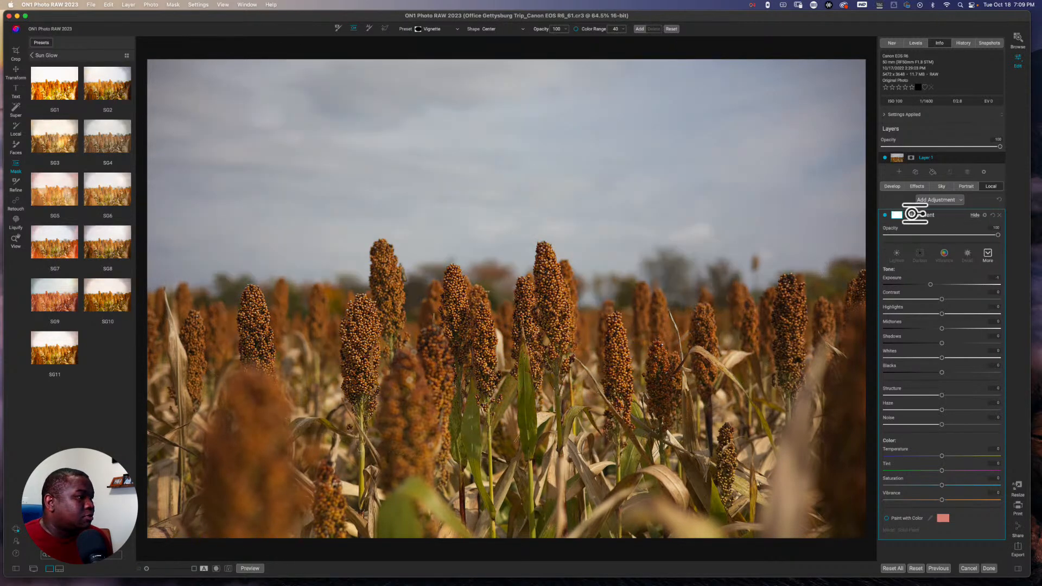
click(897, 216)
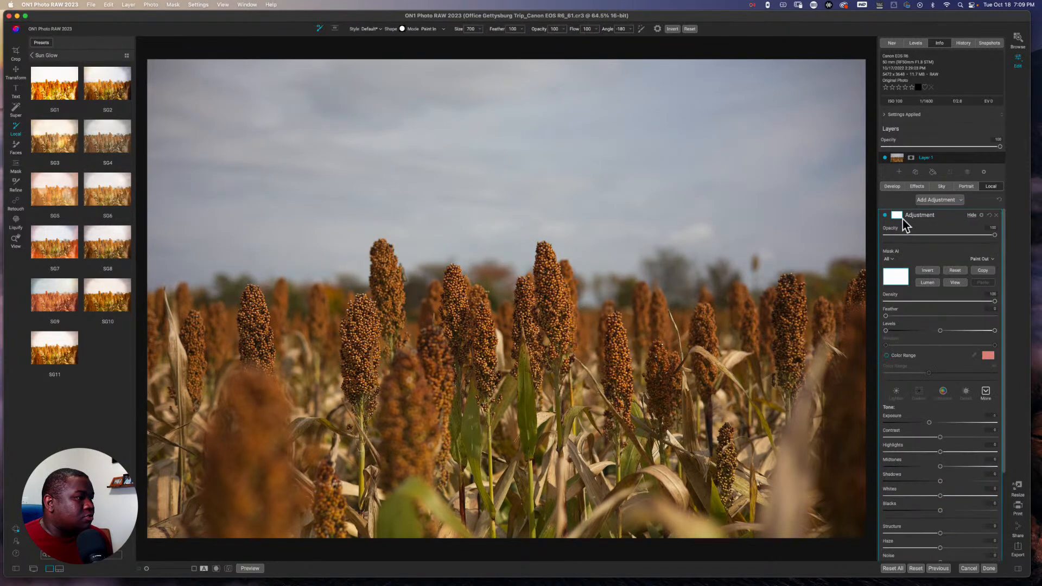
click(926, 272)
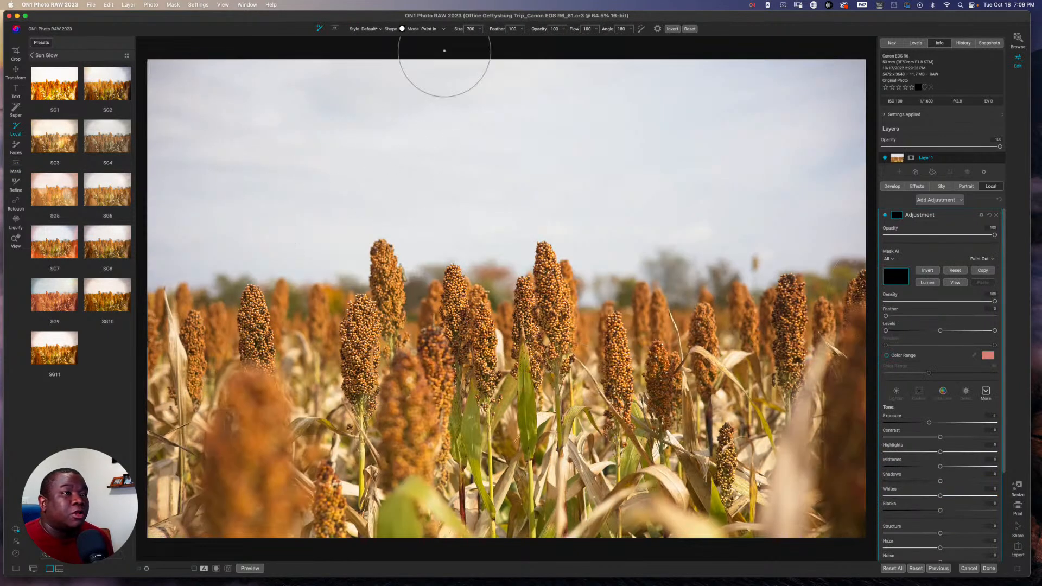
- Place a Vignette gradient mask with the Center shape on the photo, and move it to the middle of the image
key(m)
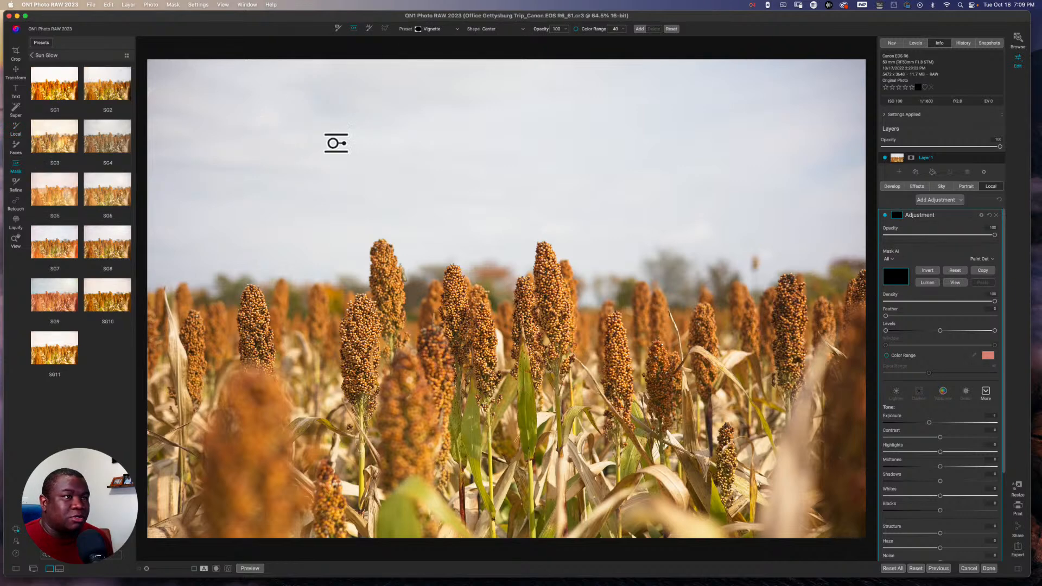
click(433, 30)
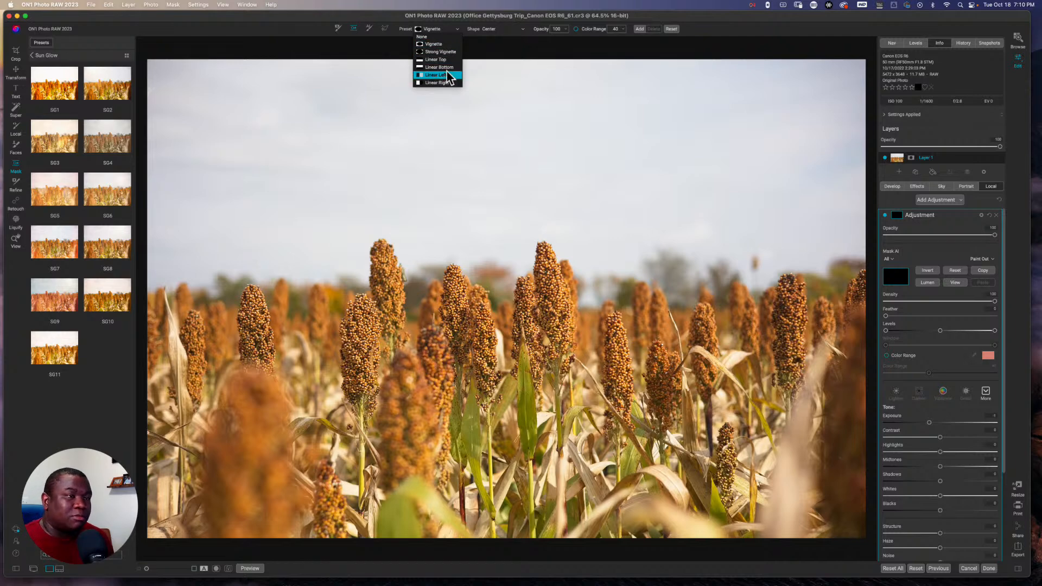
click(435, 45)
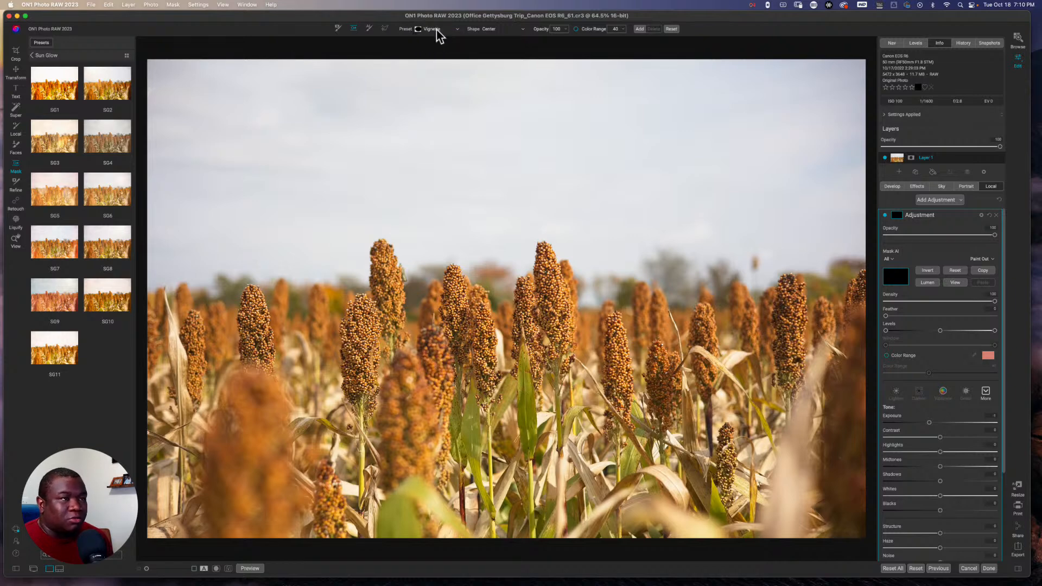
click(506, 30)
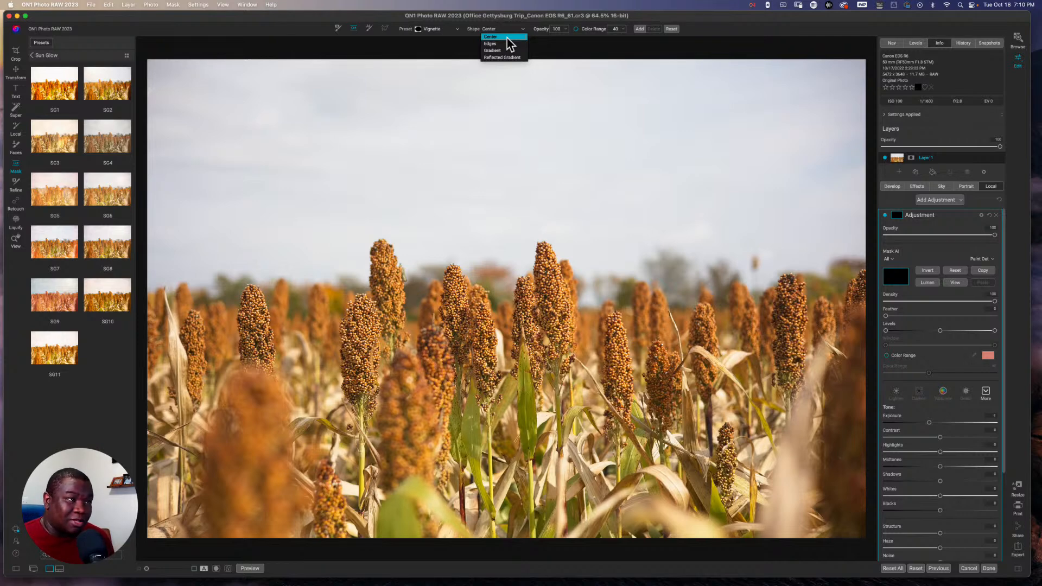
click(507, 37)
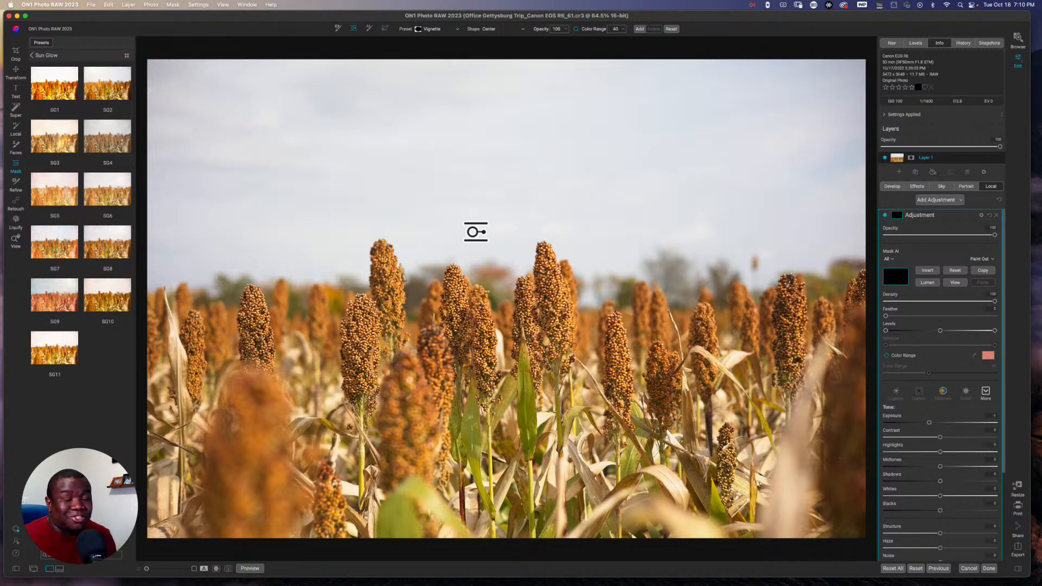
click(476, 232)
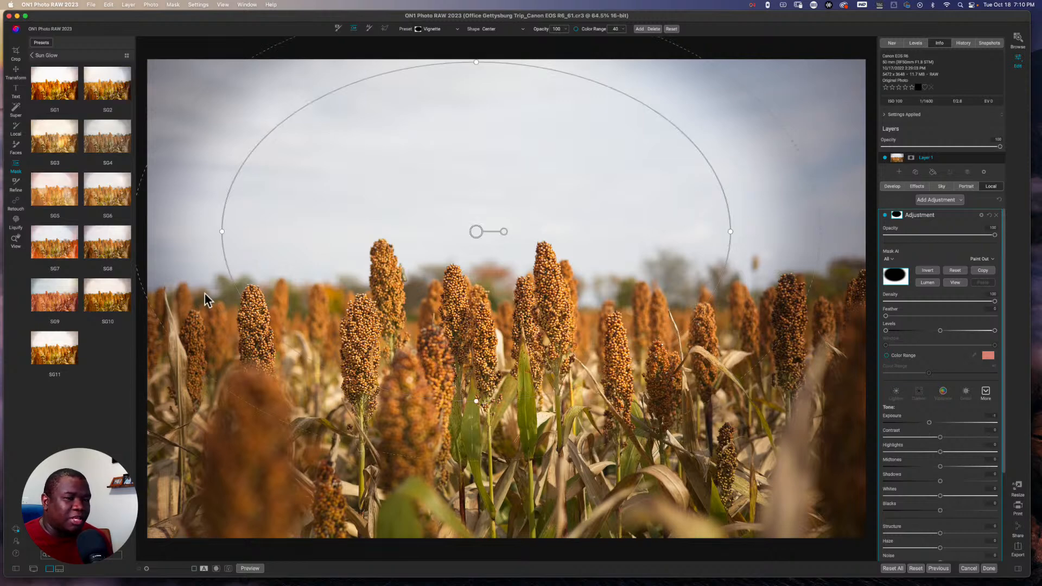
drag(477, 237, 506, 297)
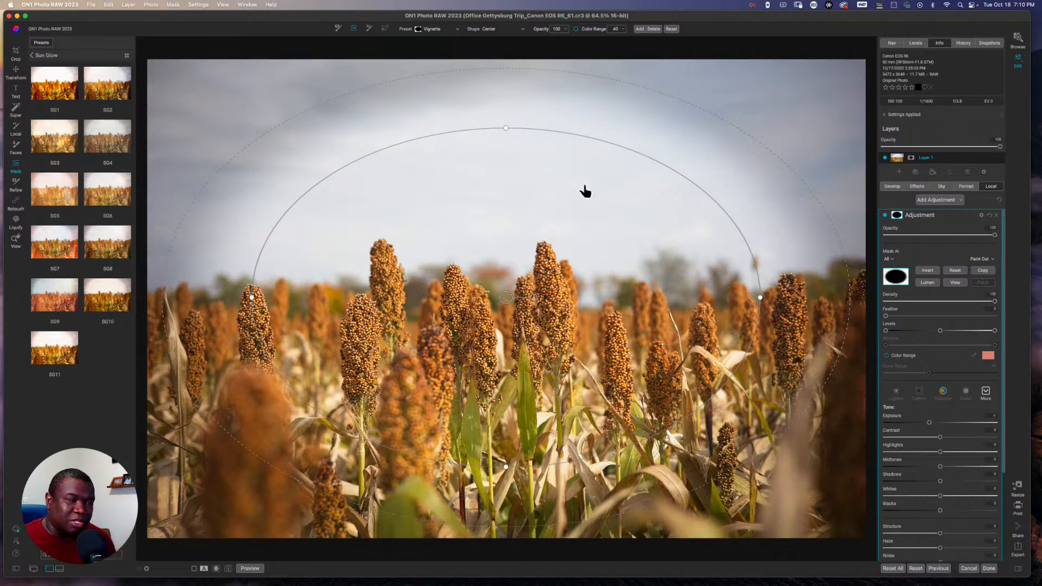
- Invert the vignette mask to view the opposite effect, and reset the adjustment's mask
click(935, 271)
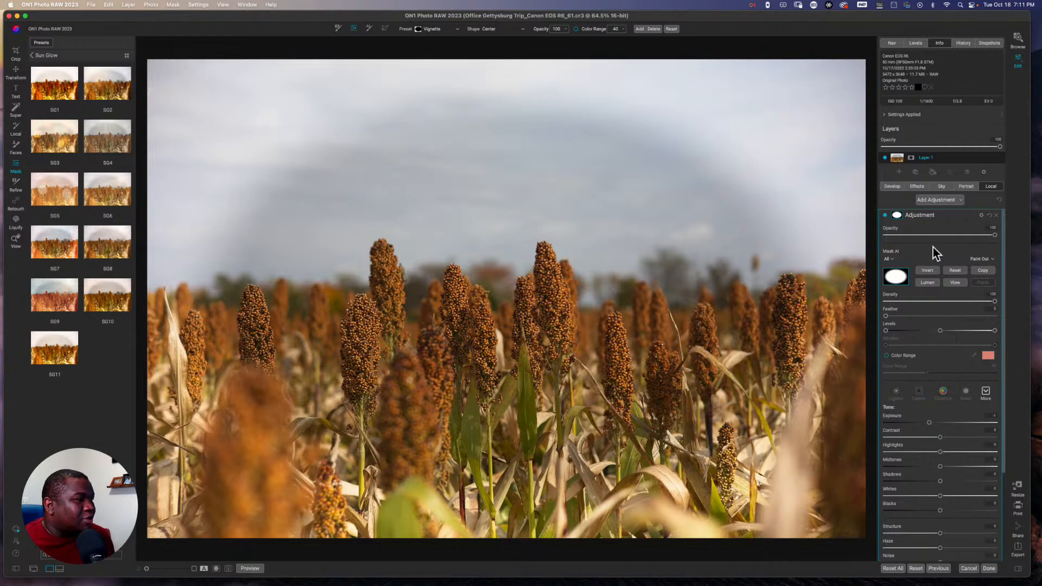
click(962, 271)
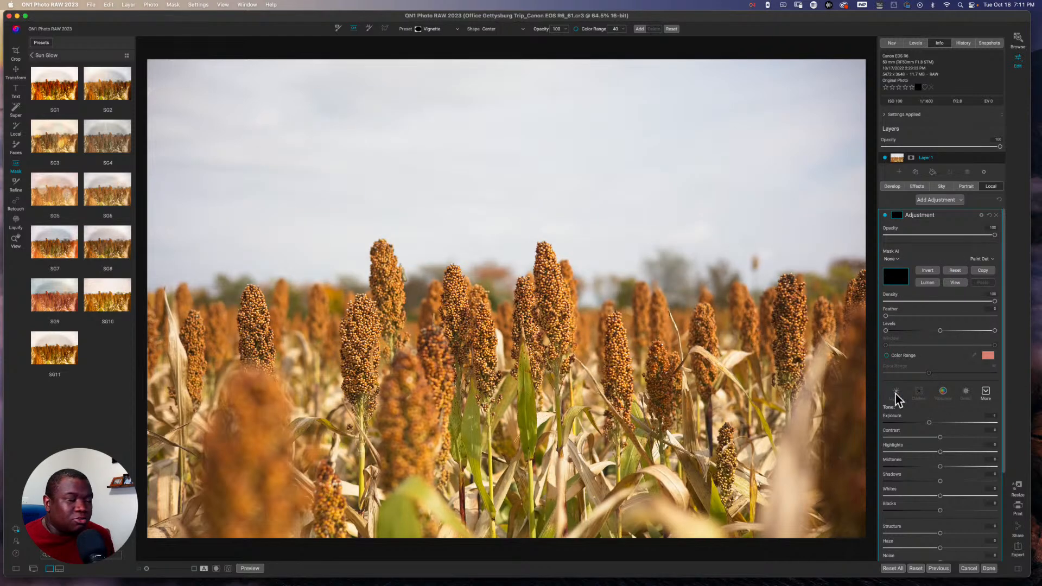
- Place a new vignette mask over the top of the central sorghum head, with a small inner ellipse and a wide feather
click(533, 245)
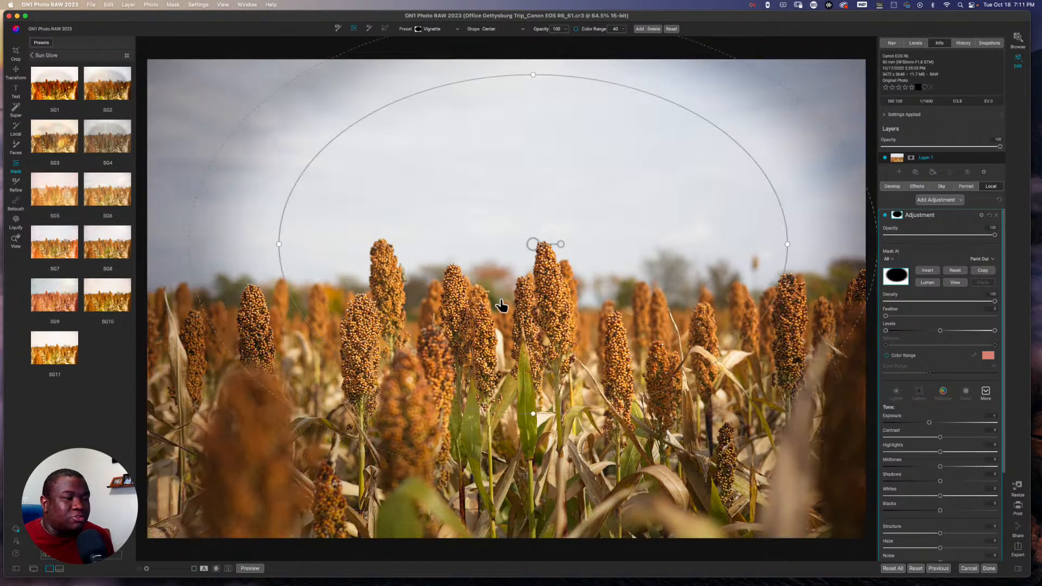
drag(396, 375, 445, 334)
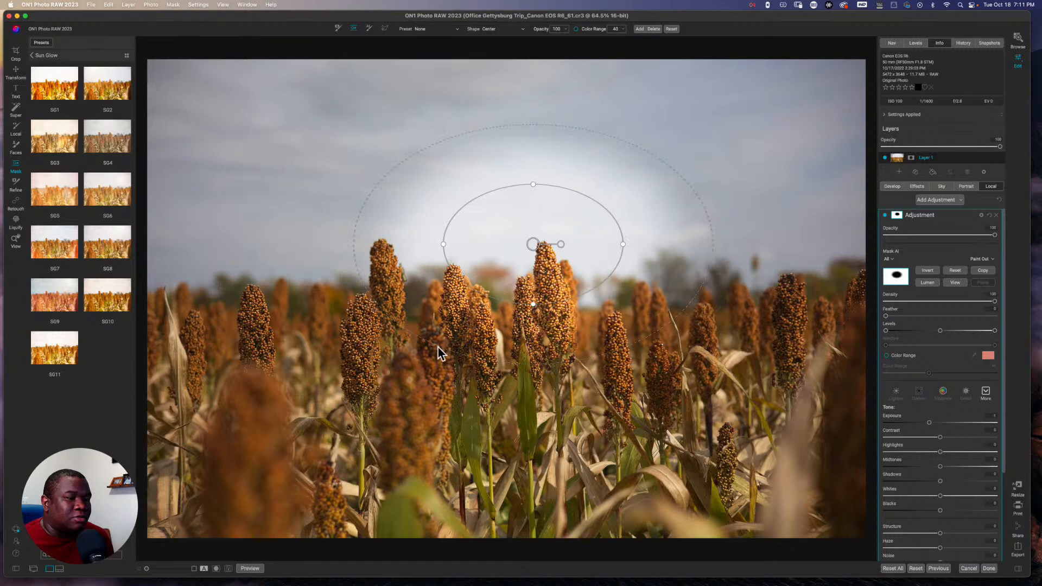
click(430, 354)
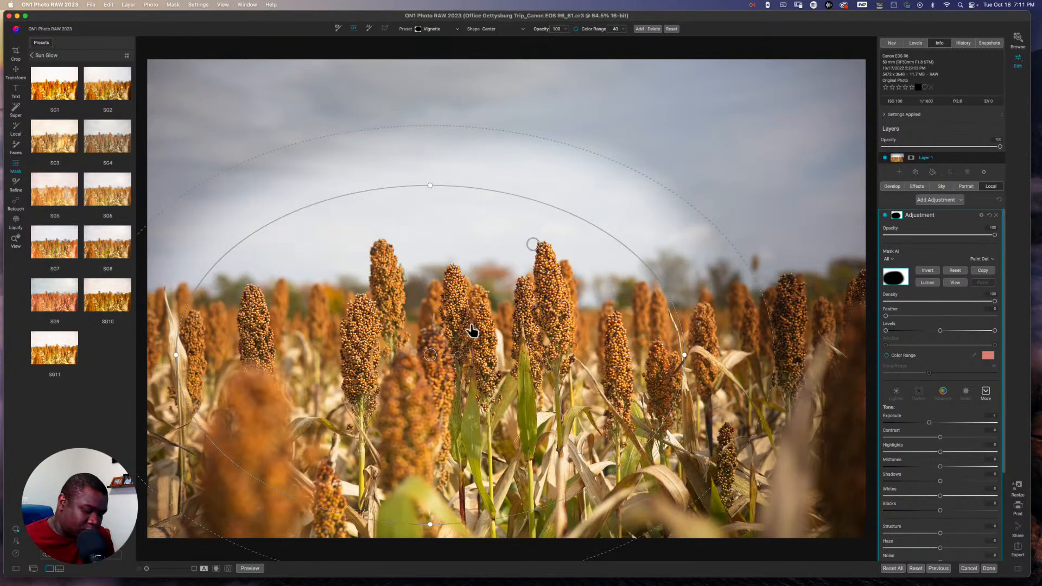
key(super+z)
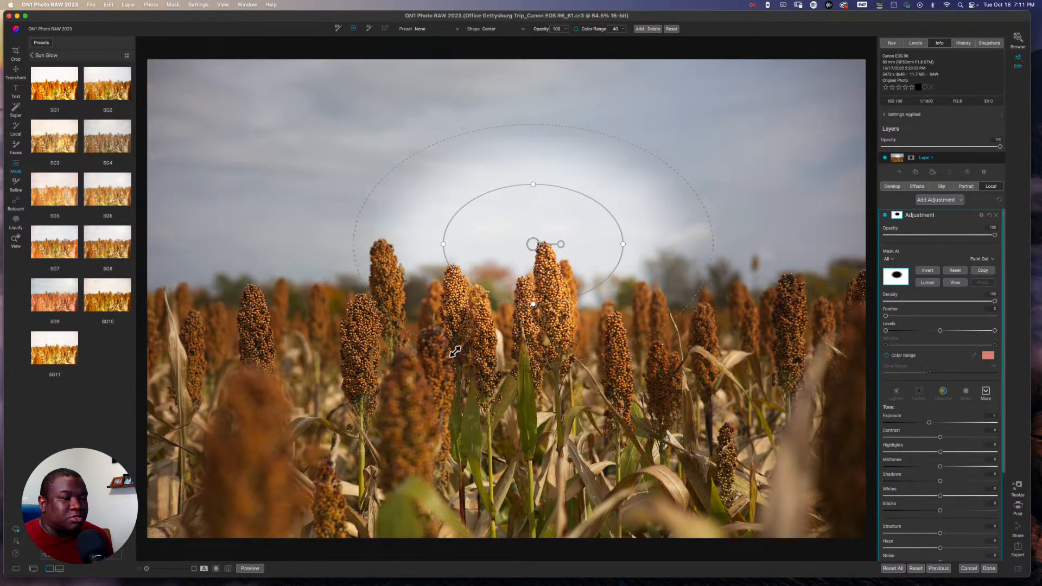
drag(441, 356, 332, 455)
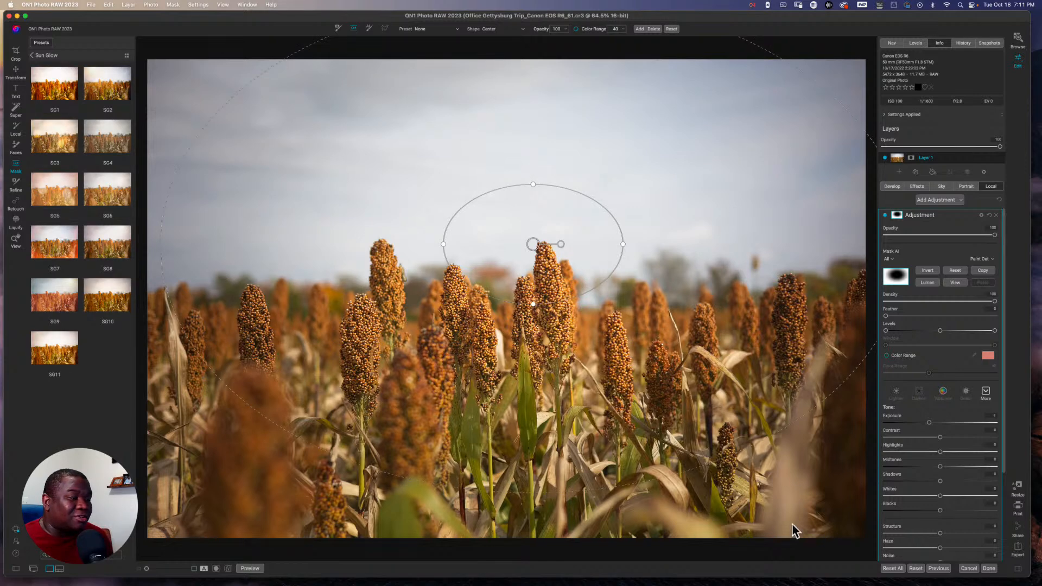
- Add a second vignette mask at the lower right of the photo, shrink it, and move it over the sorghum at the lower left
click(794, 464)
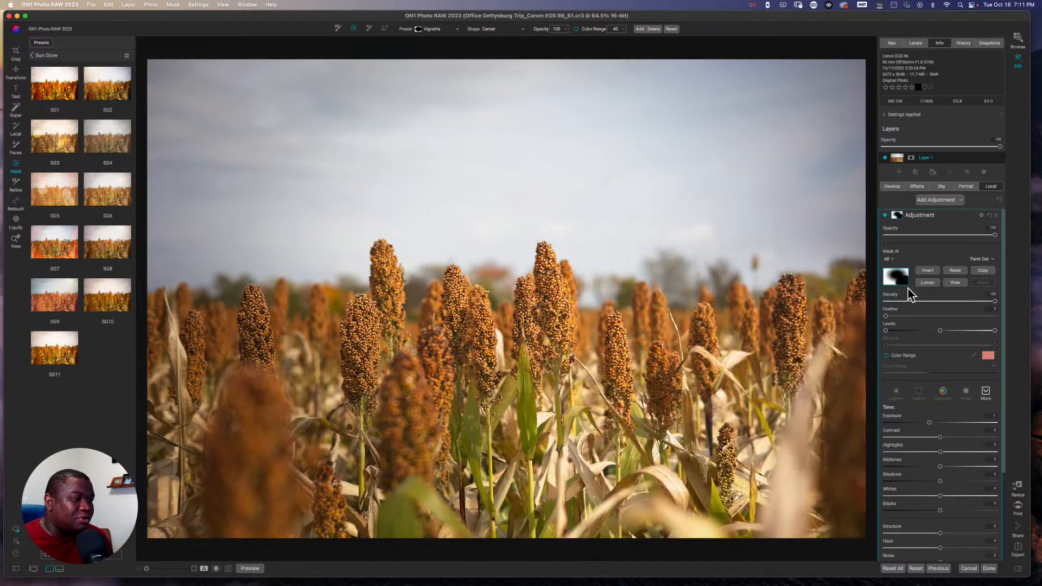
drag(776, 448, 734, 402)
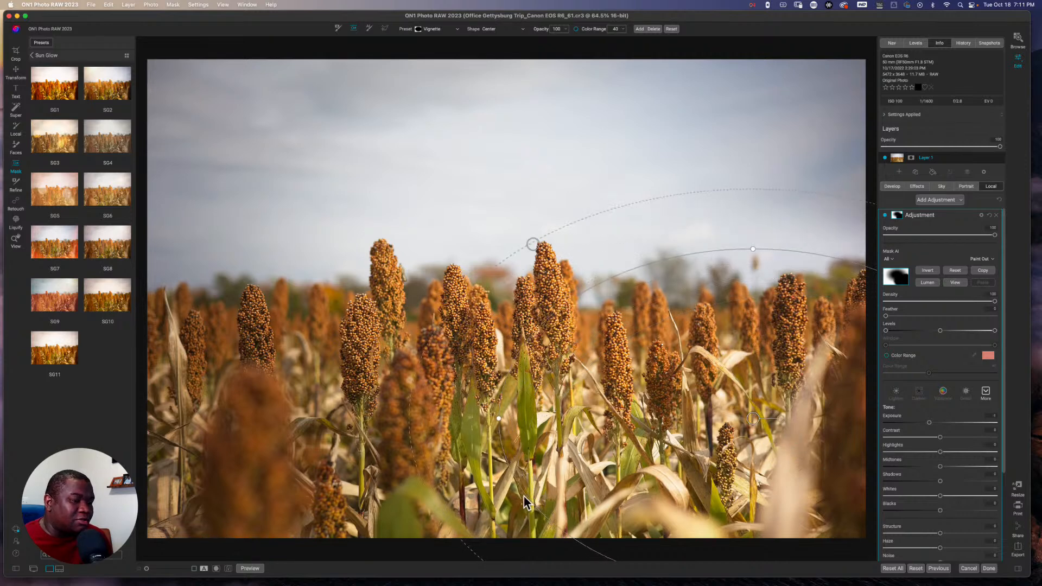
drag(527, 502, 672, 490)
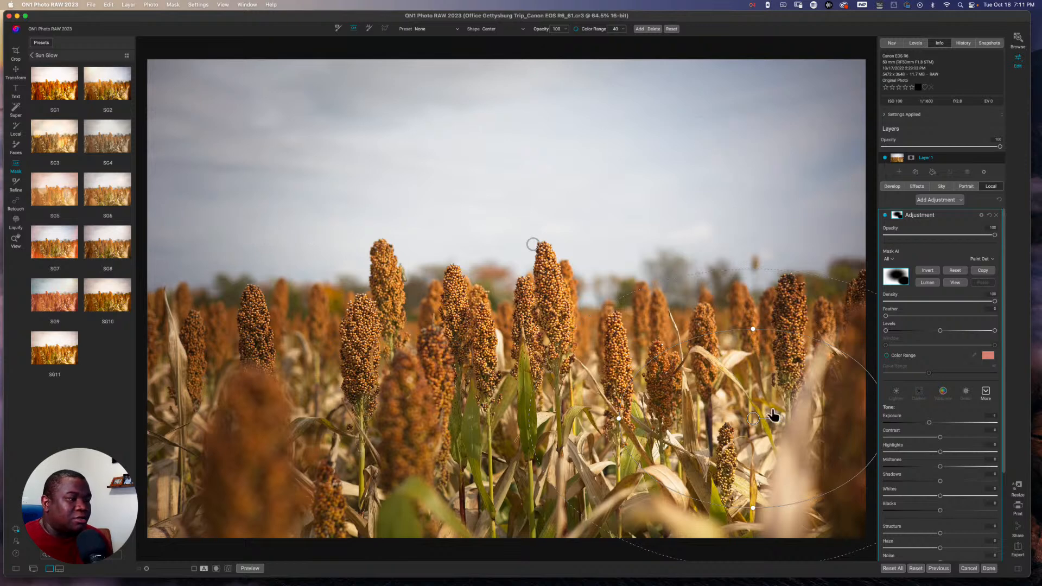
drag(752, 419, 358, 409)
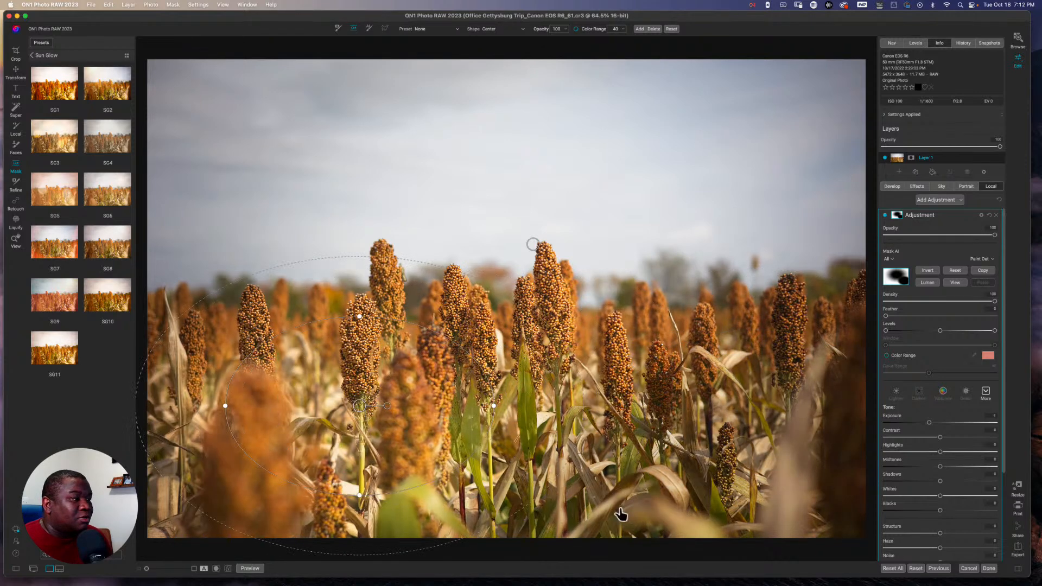
- Invert the mask, reduce the lower-left vignette's inner ellipse, and shift it slightly further left
click(928, 271)
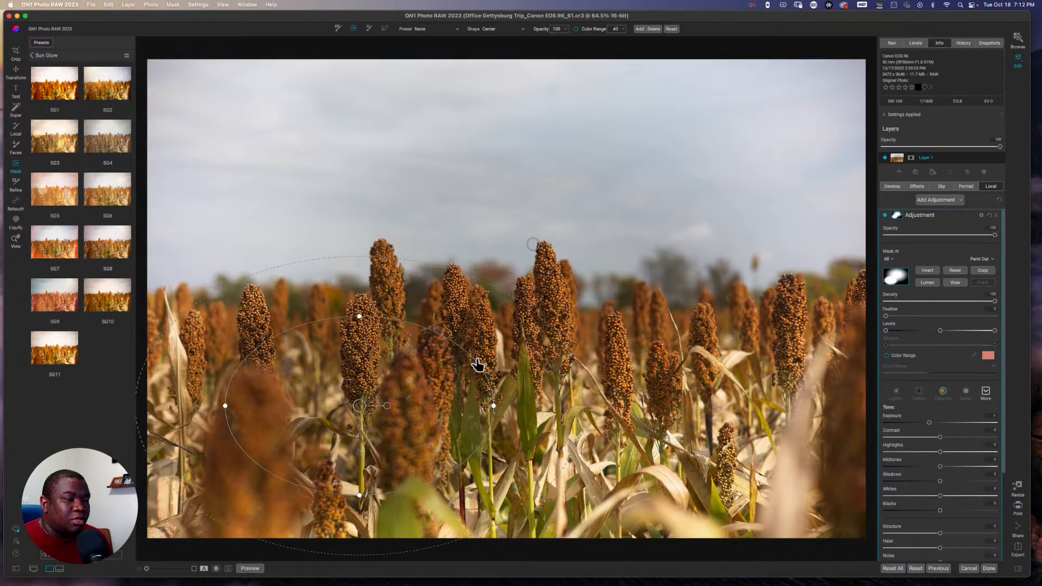
drag(458, 363, 397, 372)
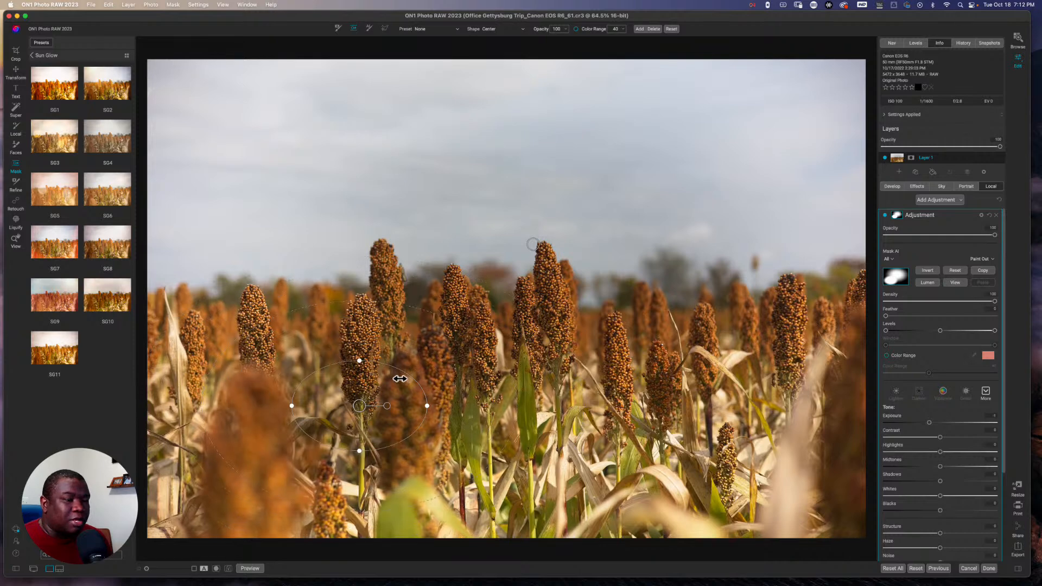
drag(359, 405, 305, 415)
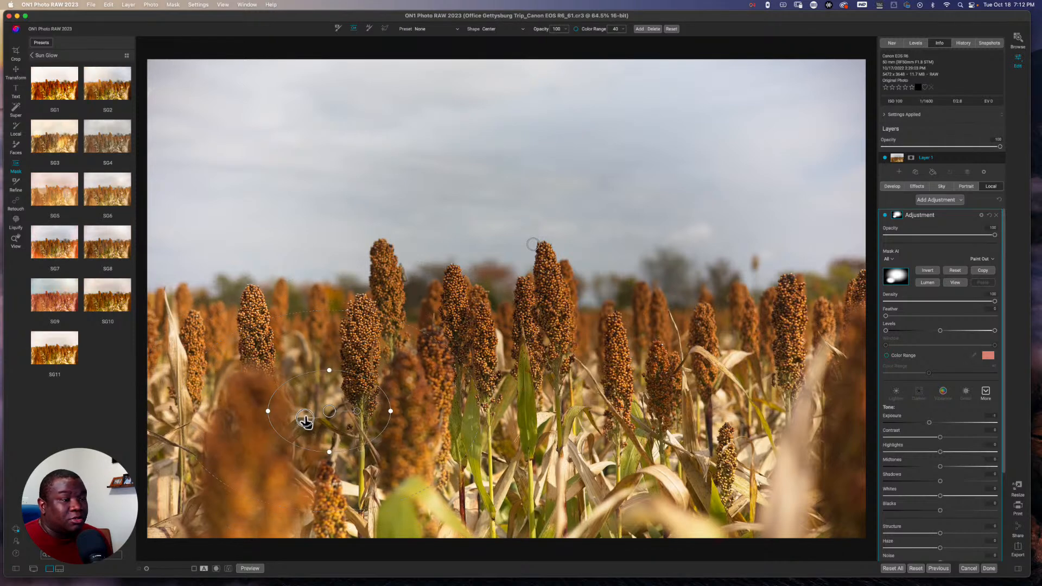
- Move the first vignette to the upper-right sky with a tighter feather, and lower the adjustment's Exposure
drag(534, 243, 645, 162)
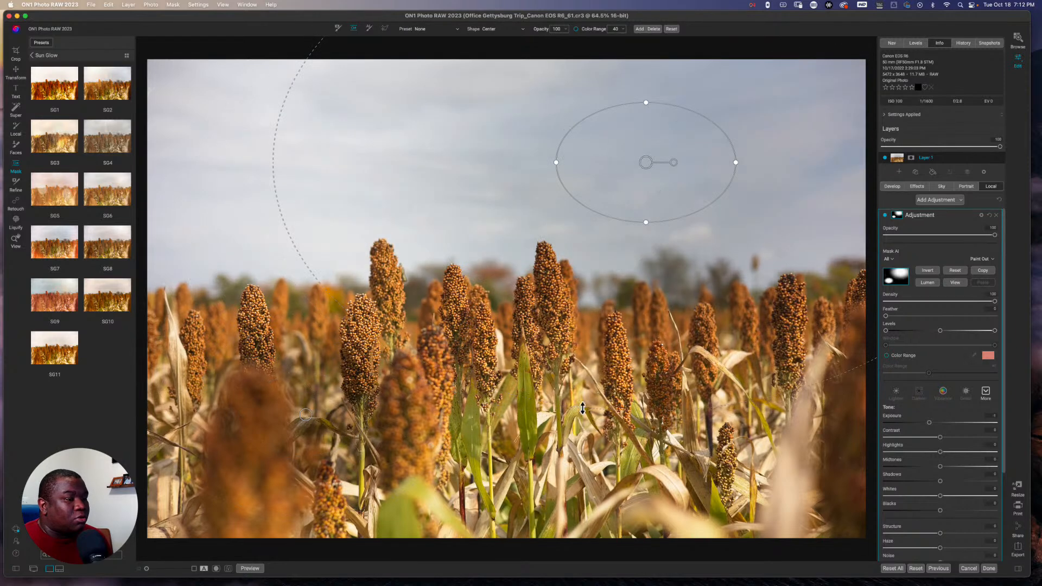
drag(587, 401, 650, 286)
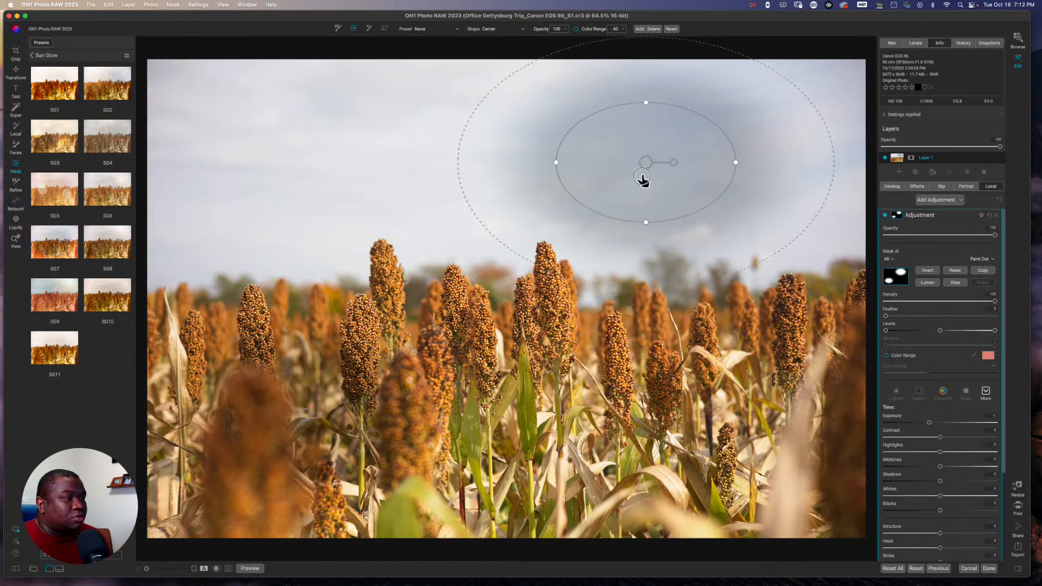
drag(643, 185, 644, 212)
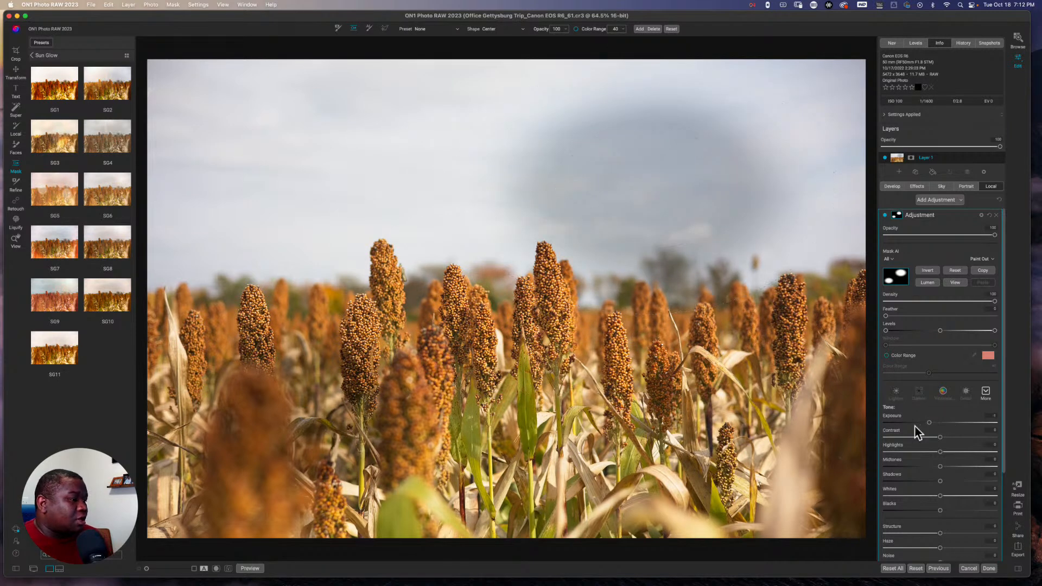
drag(927, 423, 907, 425)
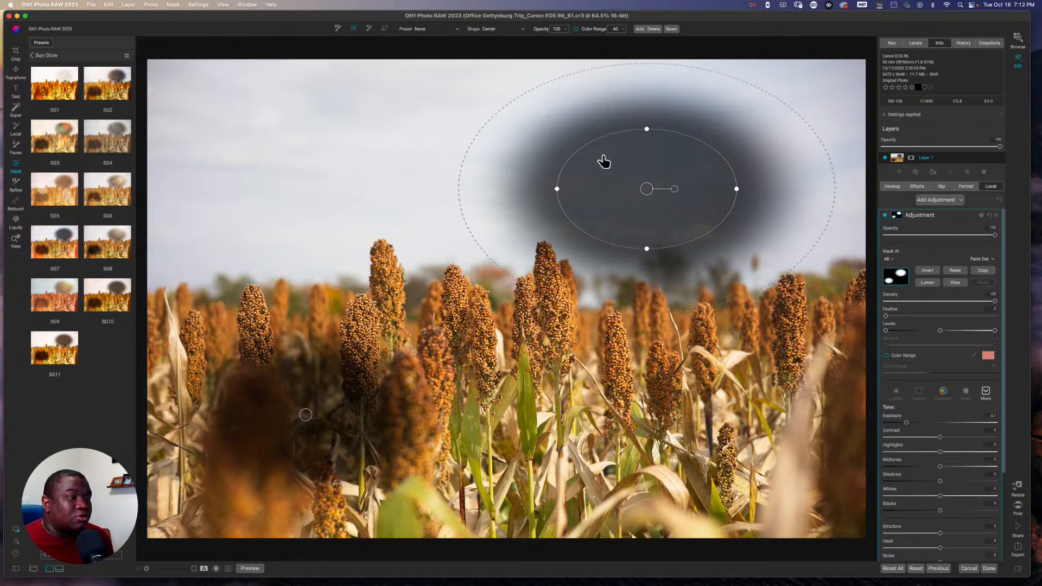
- Paint the darkening into the sky with a size 400 masking brush, curving from the upper left to the right-hand vignette
key(b)
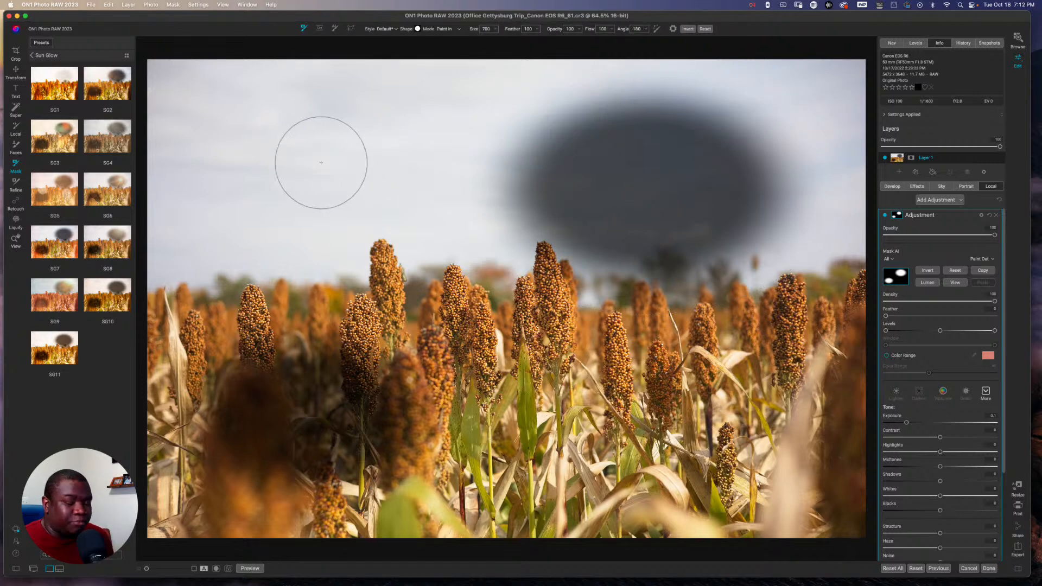
key(bracketleft)
key(bracketleft)
key(bracketleft)
mouse_move(355, 132)
mouse_down()
mouse_move(328, 114)
mouse_move(214, 121)
mouse_move(197, 148)
mouse_move(311, 224)
mouse_move(435, 202)
mouse_move(526, 158)
mouse_move(556, 118)
mouse_move(503, 224)
mouse_up()
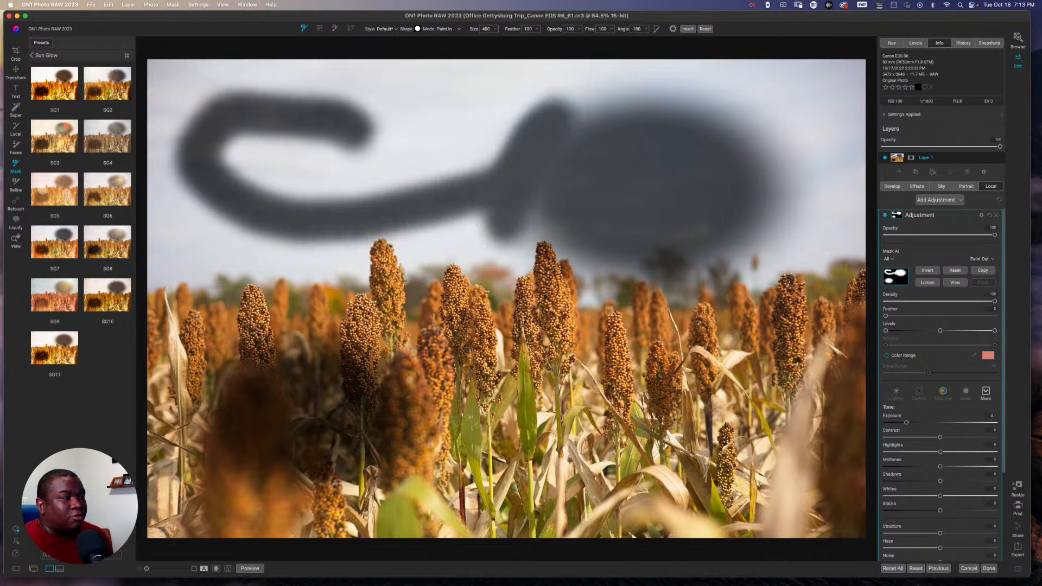
- Inspect the combined brush and vignette mask in black and white, and reset the adjustment's mask
click(904, 277)
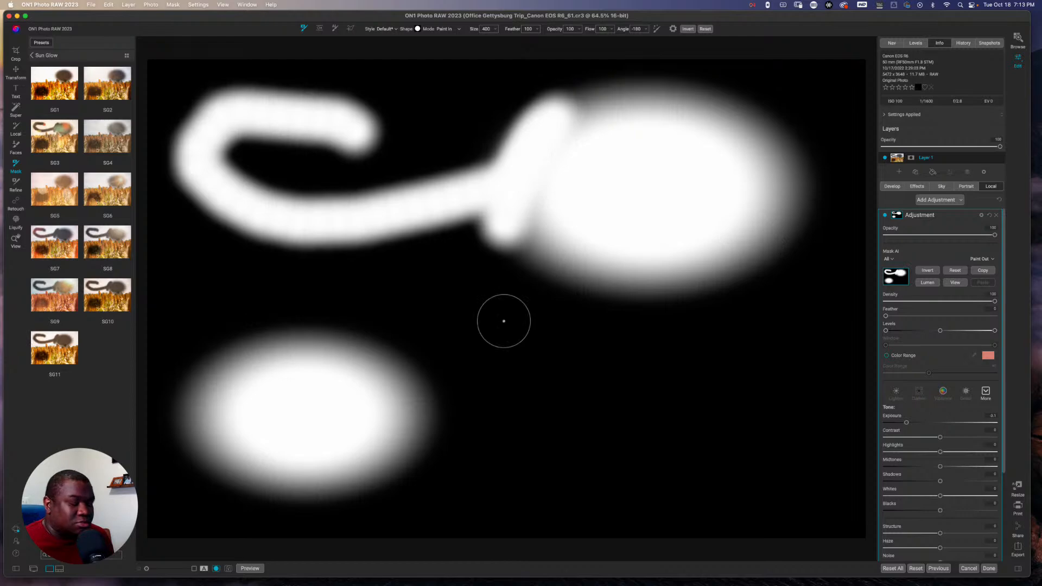
key(o)
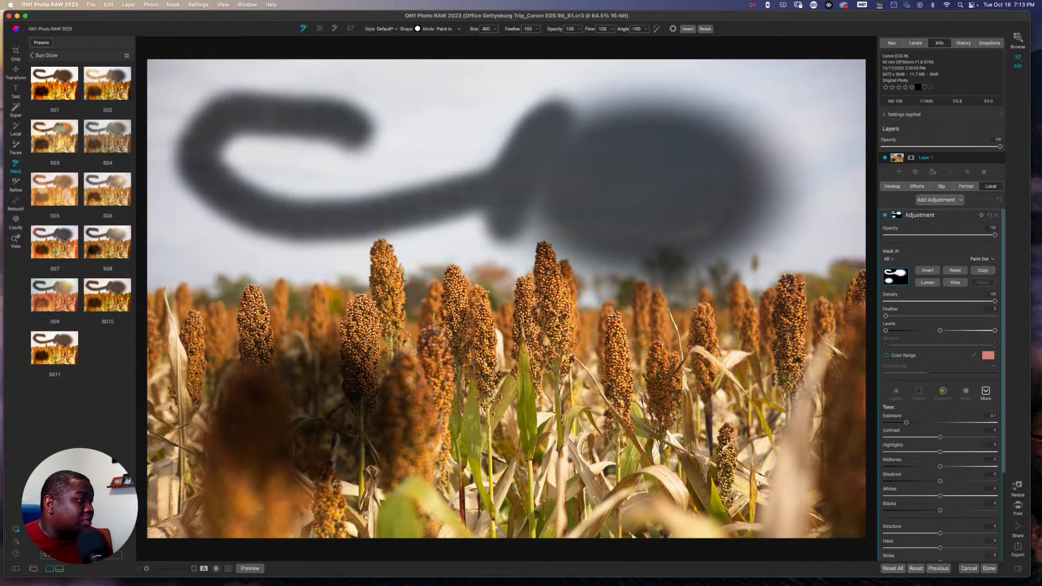
click(955, 271)
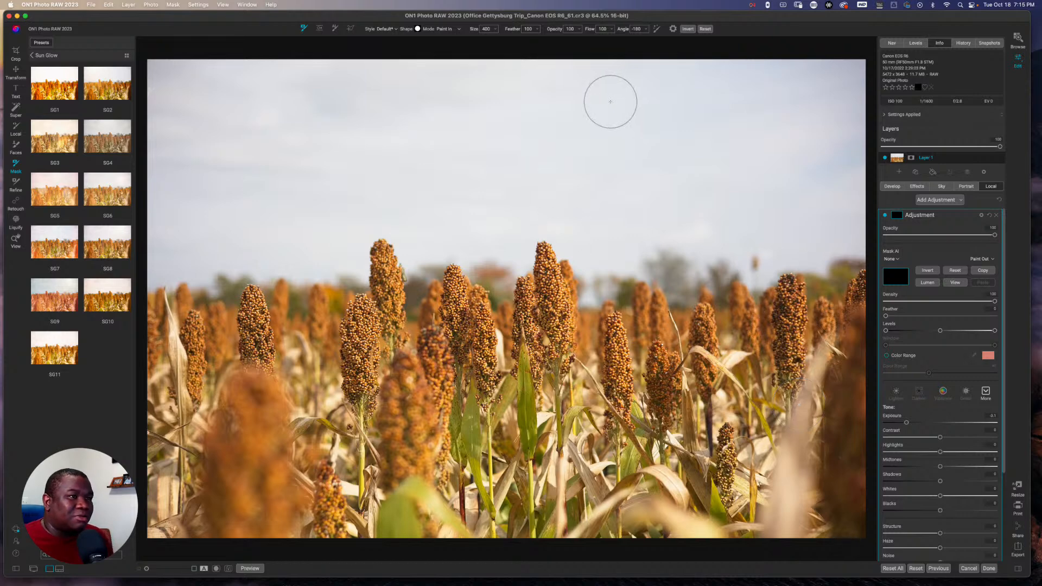
- Place one vignette mask in the upper-left sky and another in the upper-right sky, shrinking each to a small ellipse
key(m)
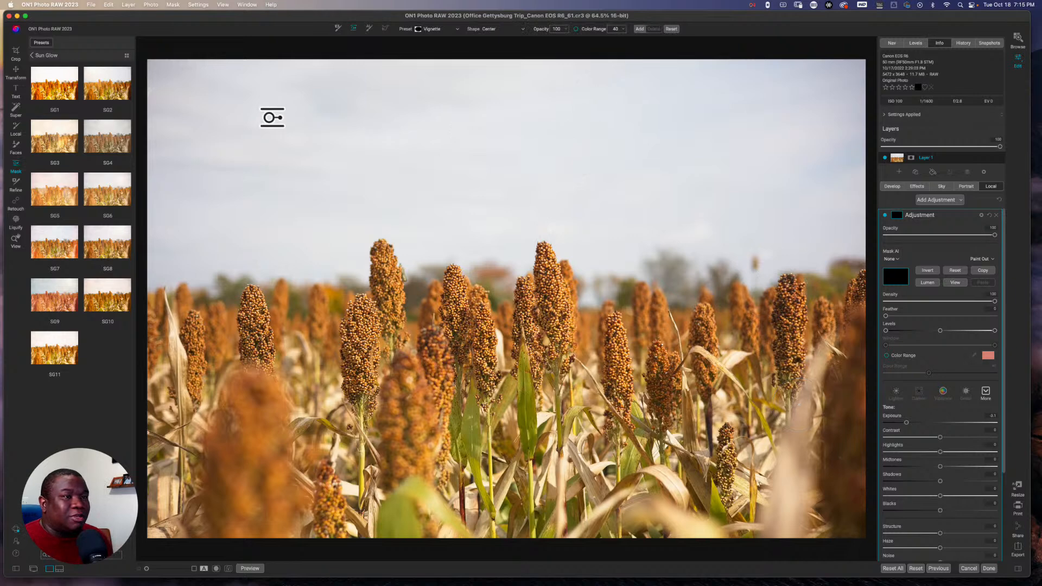
click(272, 117)
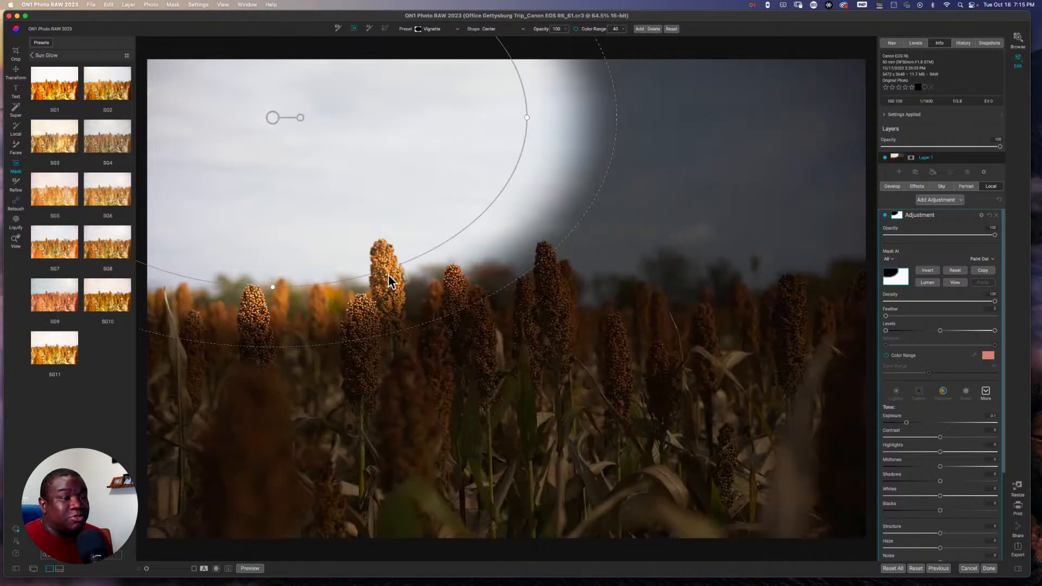
drag(392, 274, 262, 181)
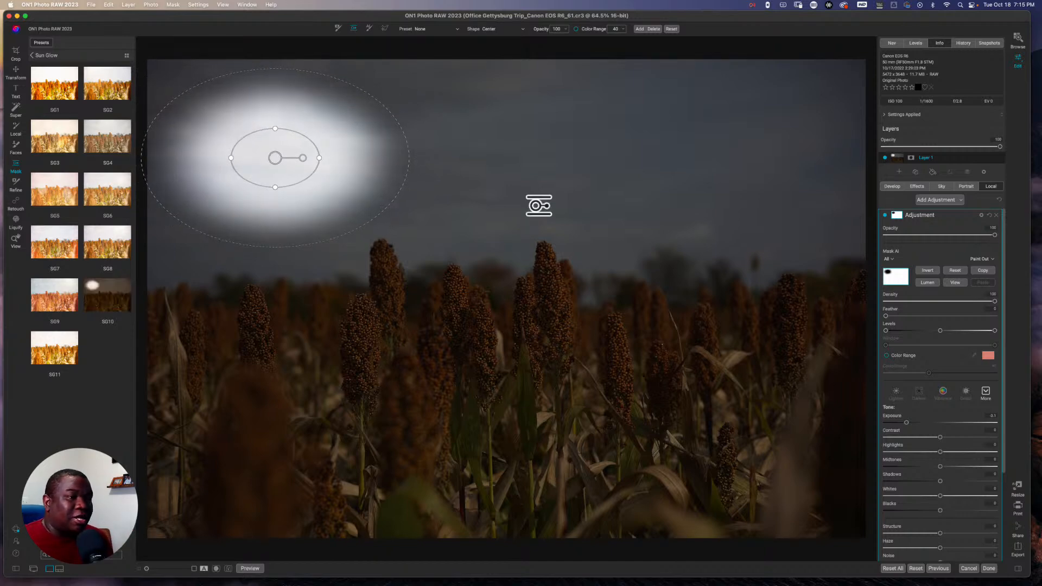
click(630, 151)
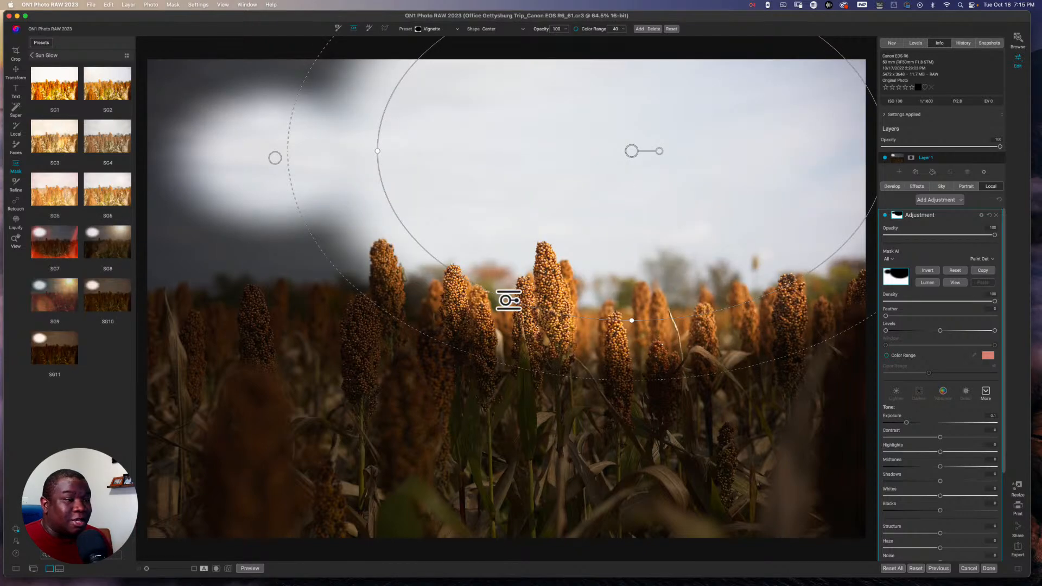
drag(498, 296, 714, 196)
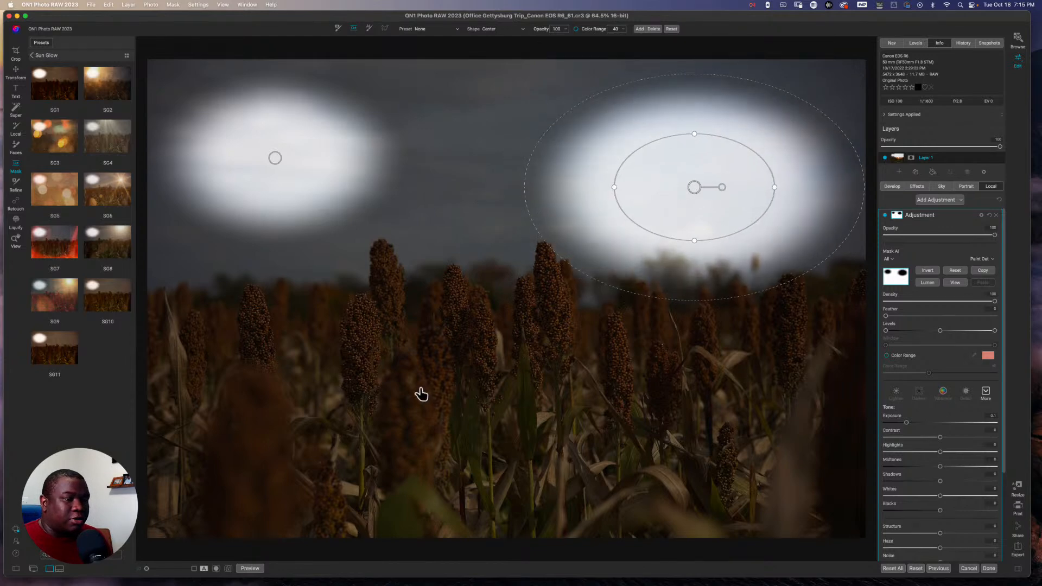
- Add a vignette mask at the lower left, and shrink, rotate and feather it tightly around a single sorghum head
click(321, 378)
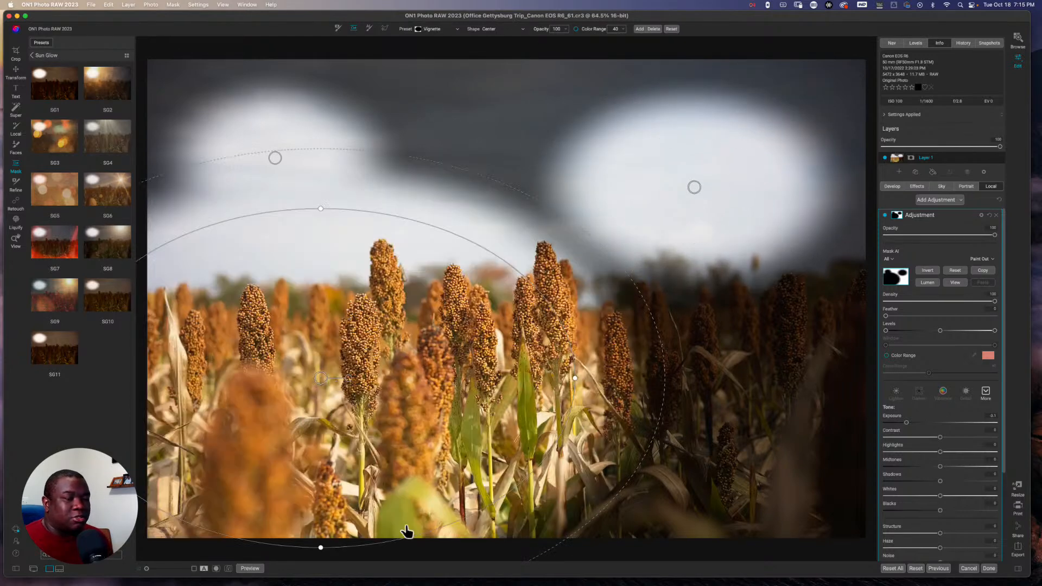
drag(417, 536, 328, 428)
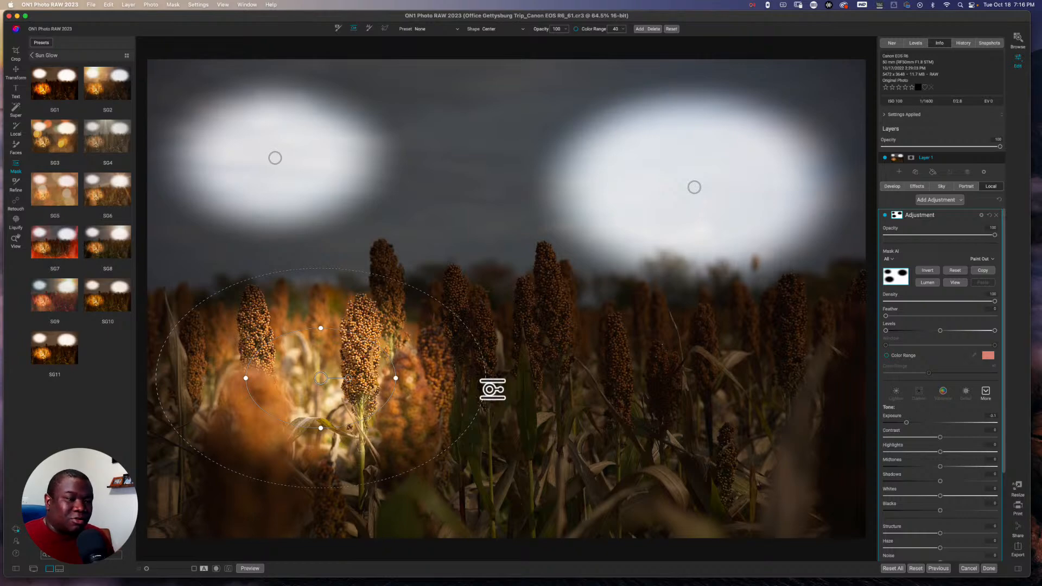
drag(277, 420, 360, 362)
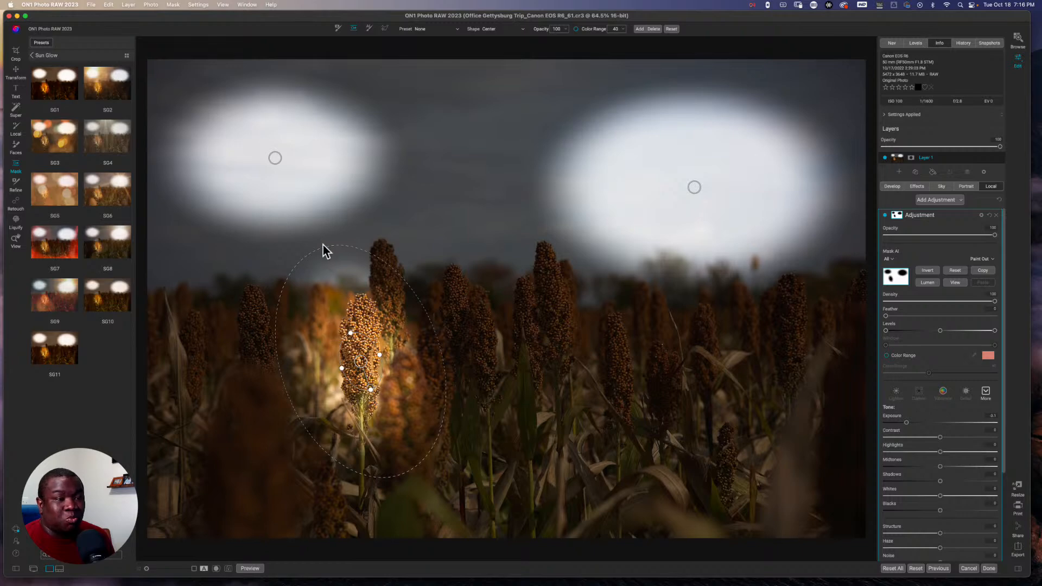
drag(326, 275, 328, 294)
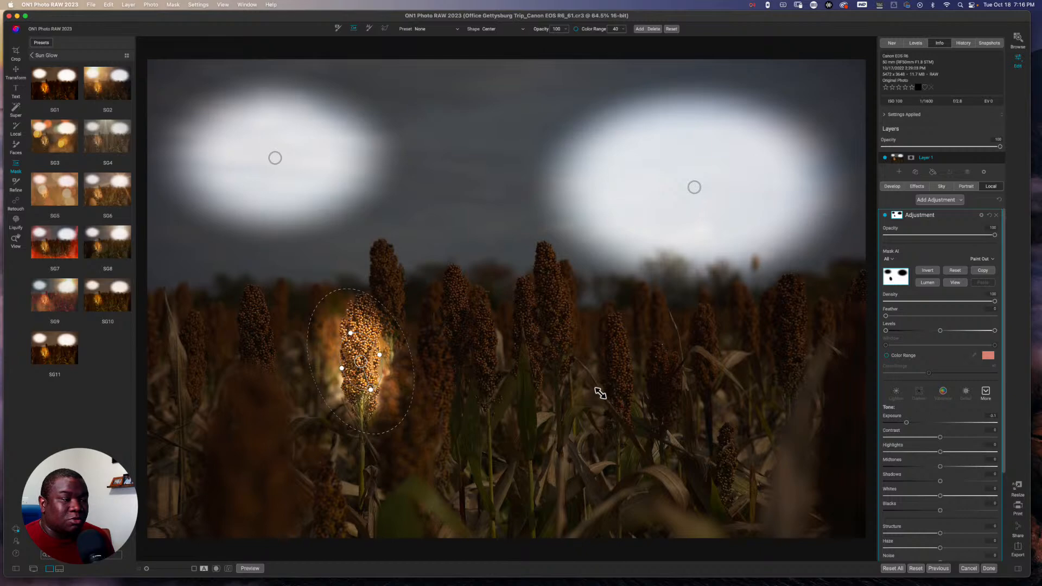
- Add a vignette mask over the sorghum heads right of centre, shrink it, and tilt and shift it slightly downward
click(633, 391)
drag(633, 390, 622, 359)
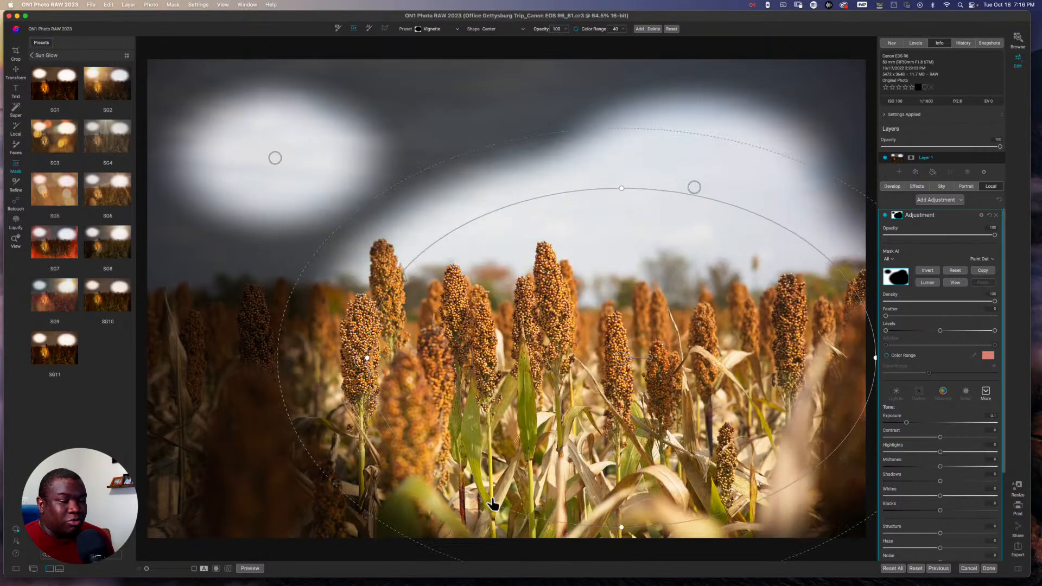
drag(535, 479, 633, 411)
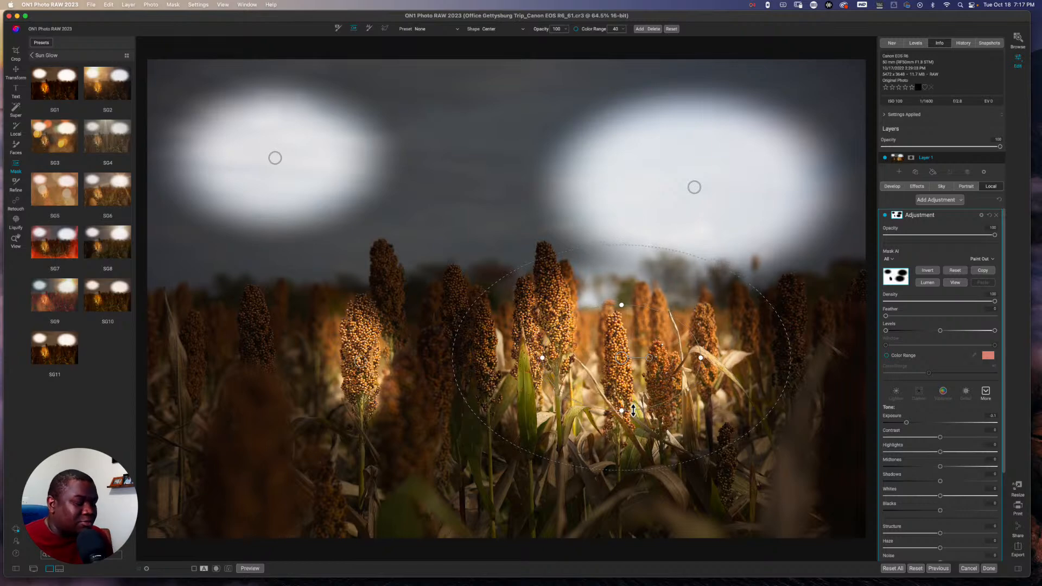
drag(645, 368, 612, 393)
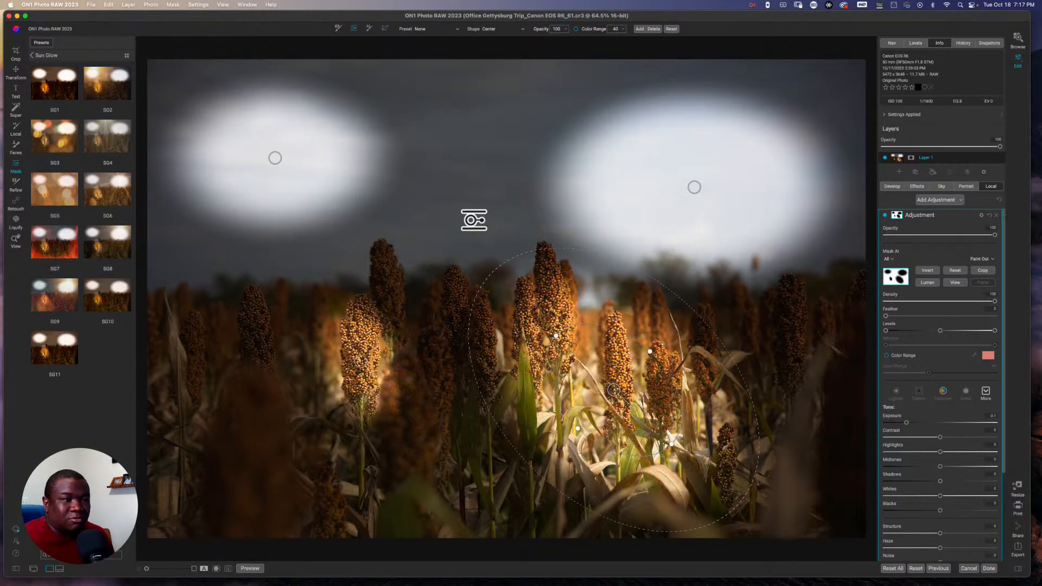
- Place another vignette mask in the middle of the sky, and reset the adjustment's mask
click(473, 220)
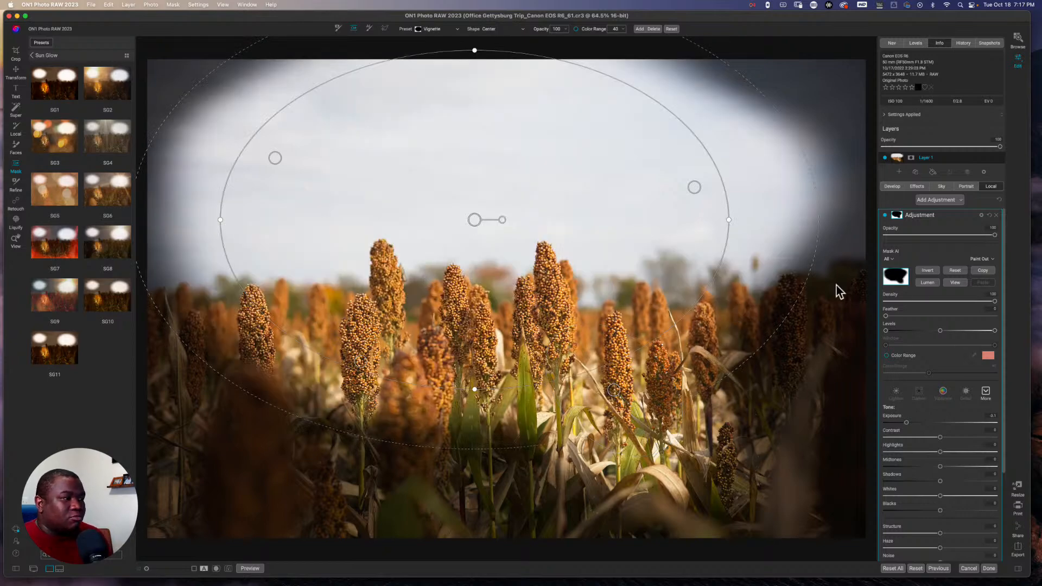
click(954, 270)
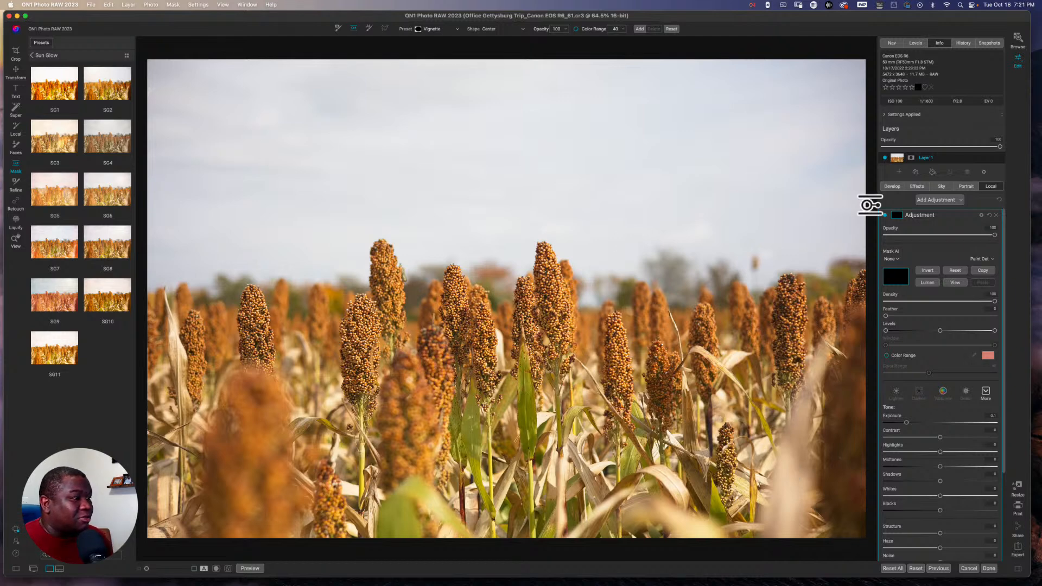
click(938, 215)
- View the empty Effects settings, browse the preset categories, open the Minimalist presets, and return to the Develop settings
click(911, 187)
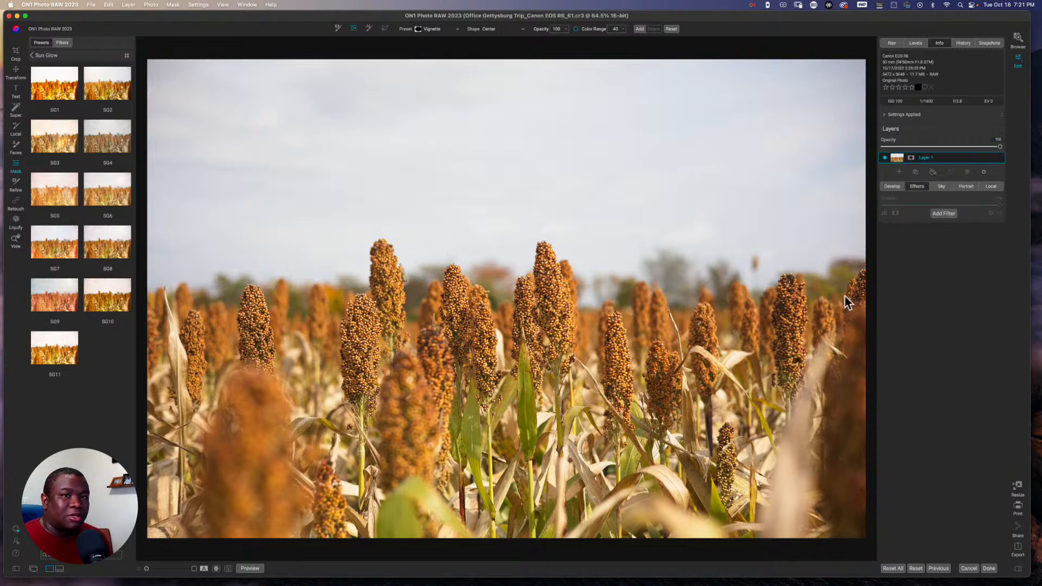
click(45, 56)
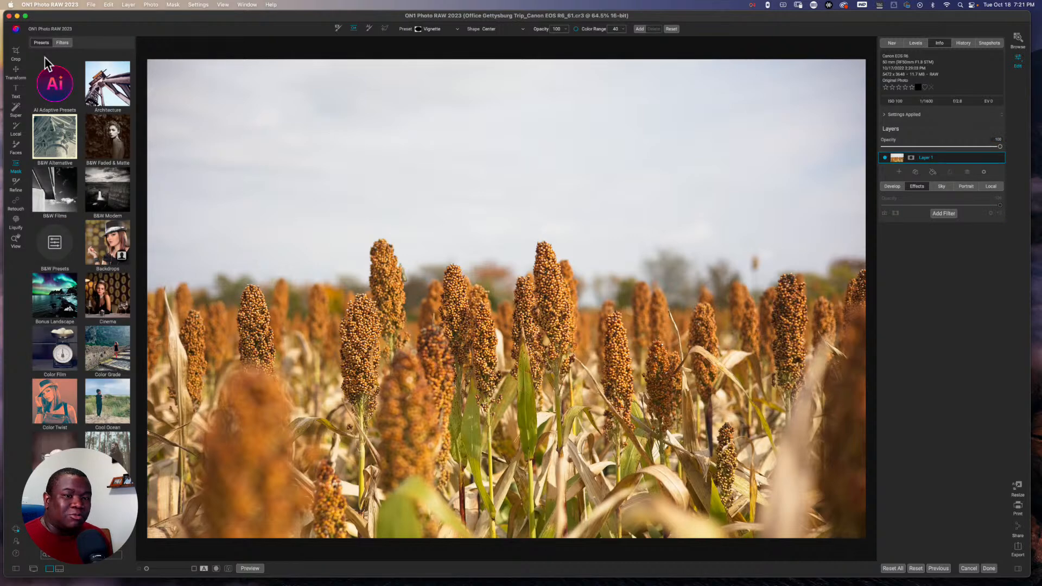
scroll(81, 190, down, 10)
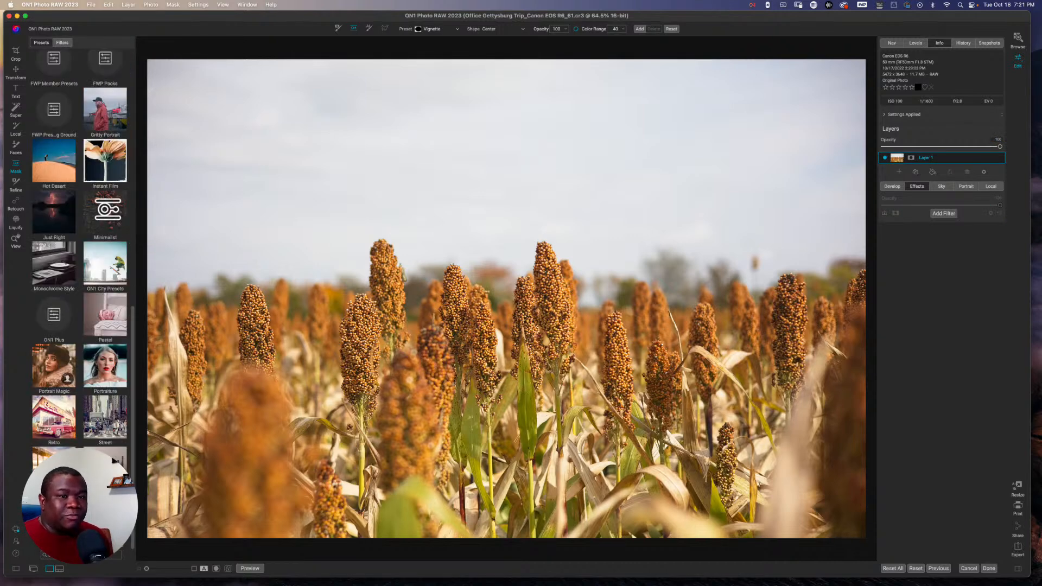
click(108, 215)
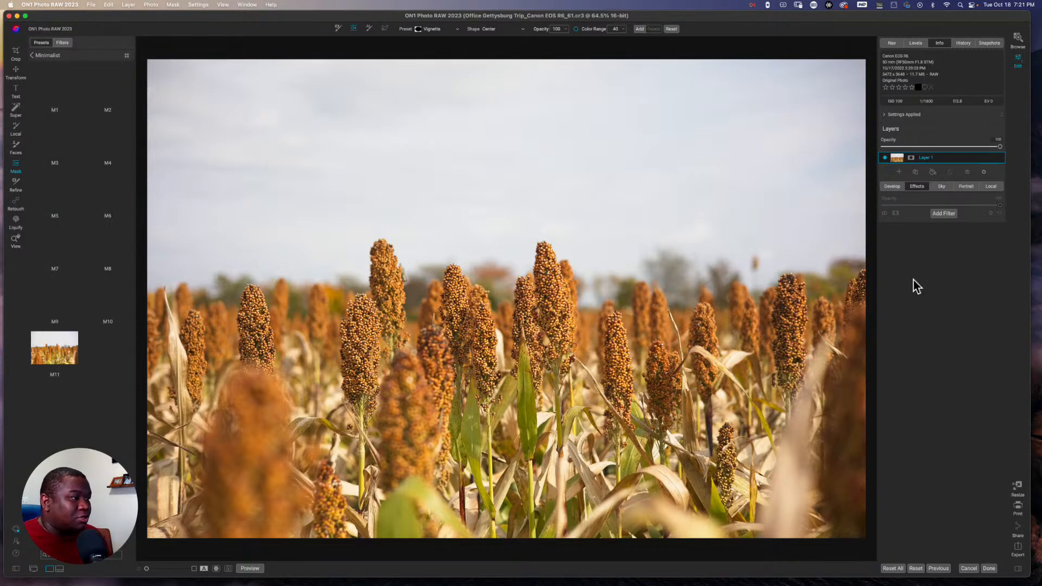
click(895, 189)
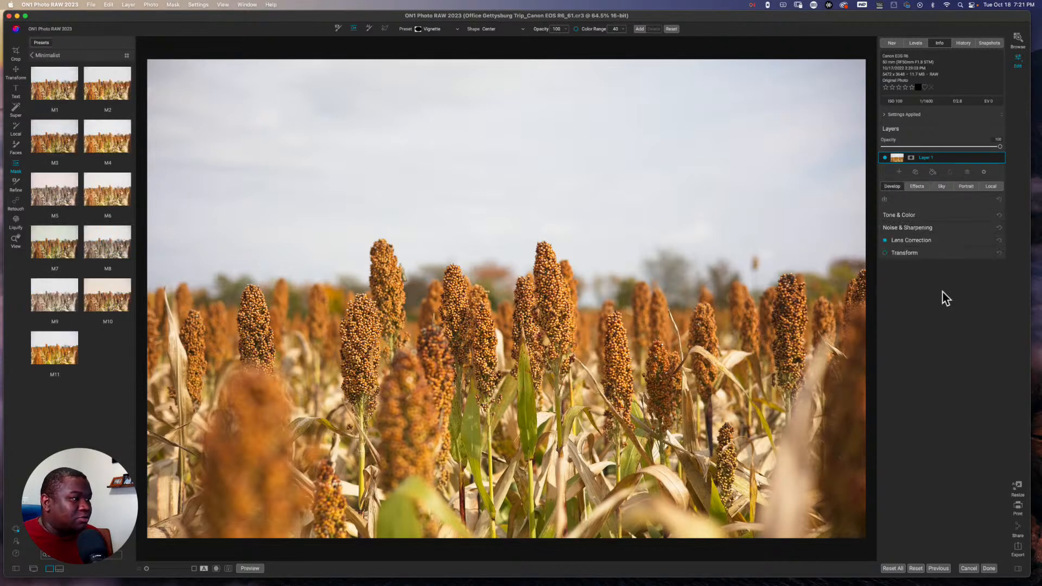
- Apply the Minimalist preset M8 to the photo and reduce its overall effects opacity to roughly two thirds
click(937, 215)
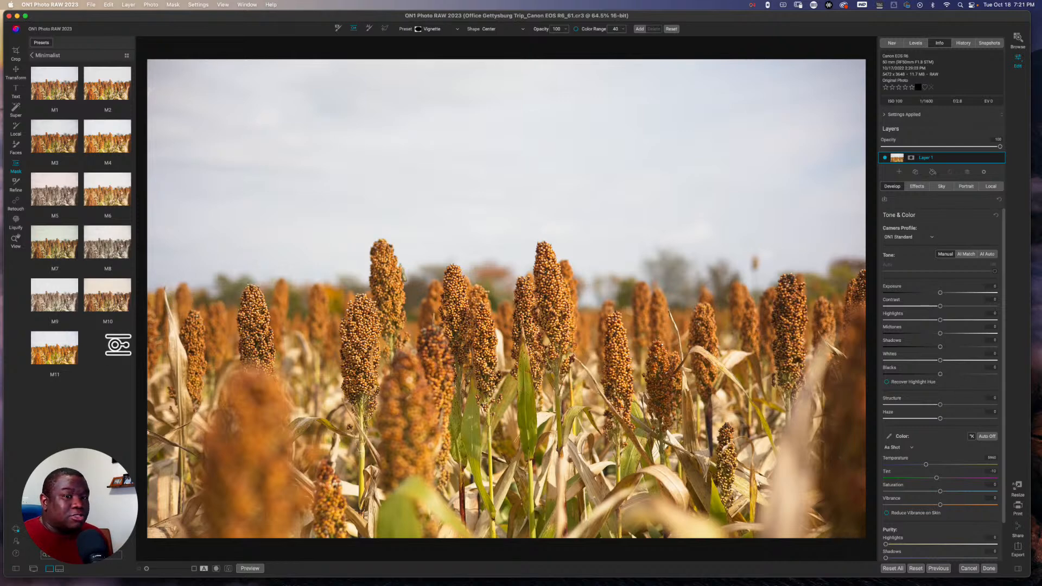
click(108, 249)
key(z)
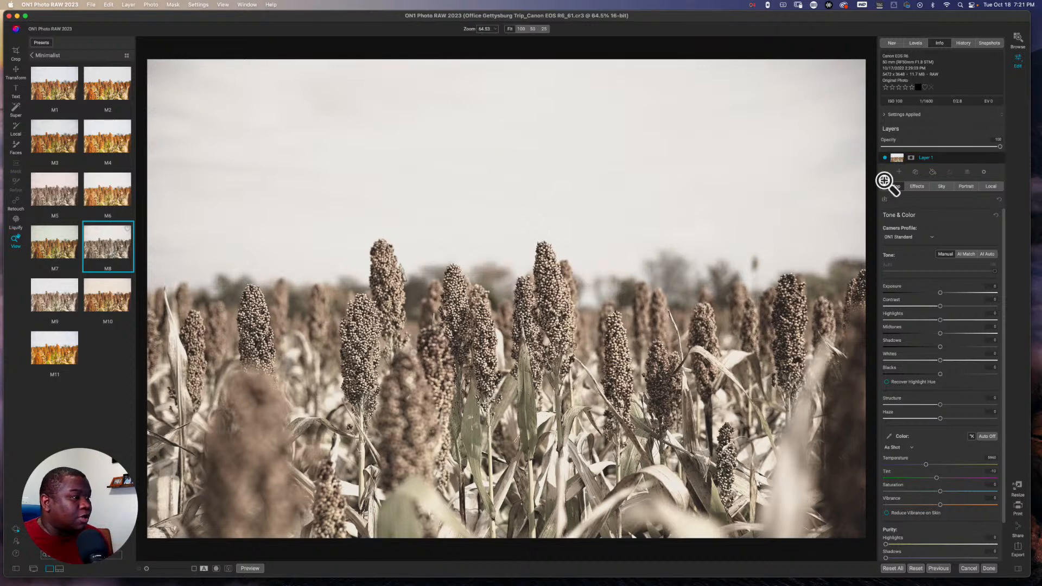
click(916, 189)
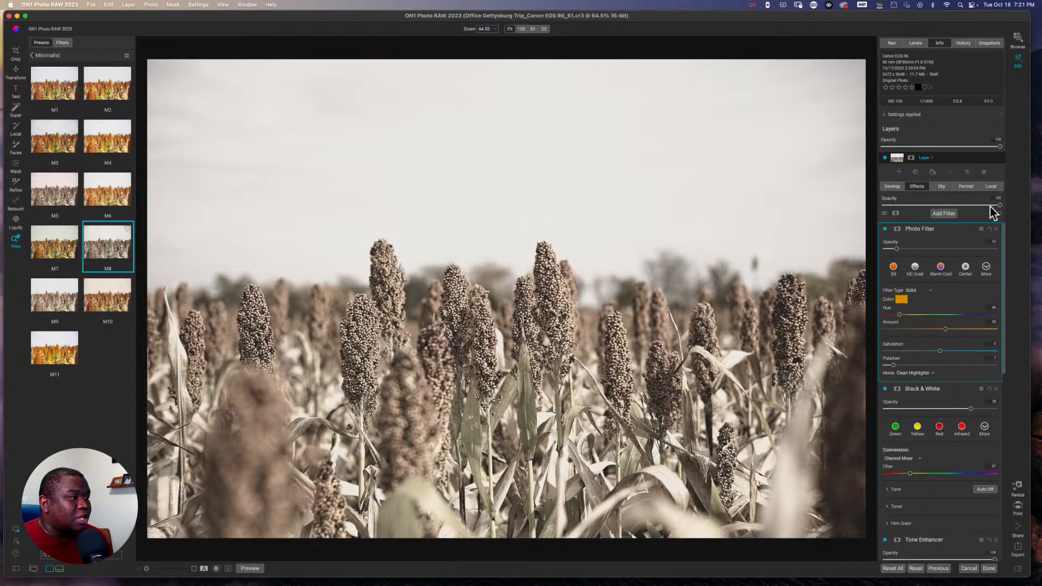
drag(998, 205, 959, 208)
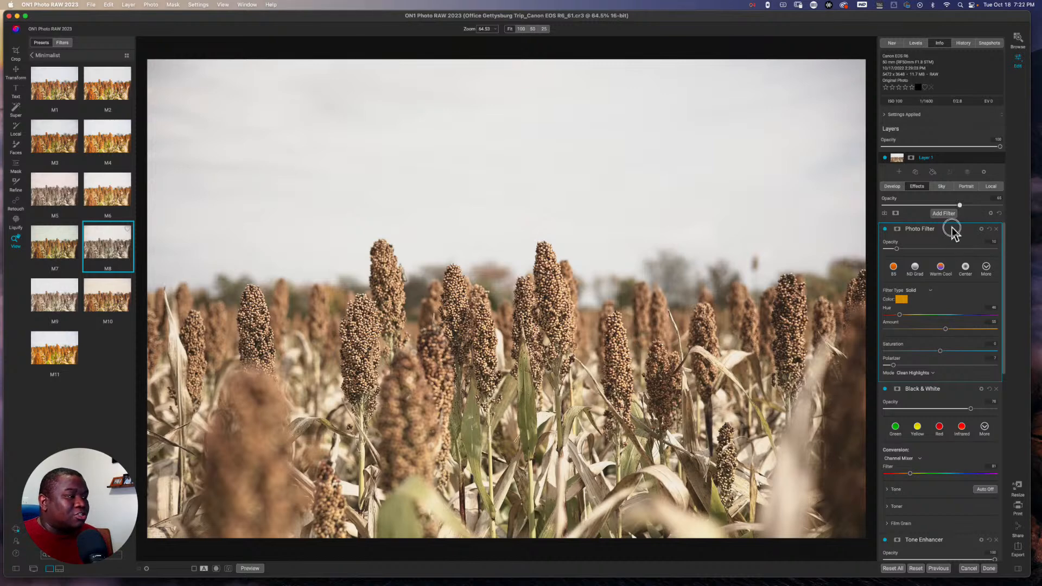
- Review the preset's Photo Filter, Black & White, Tone Enhancer and Dynamic Contrast filters, collapsing each one
click(952, 230)
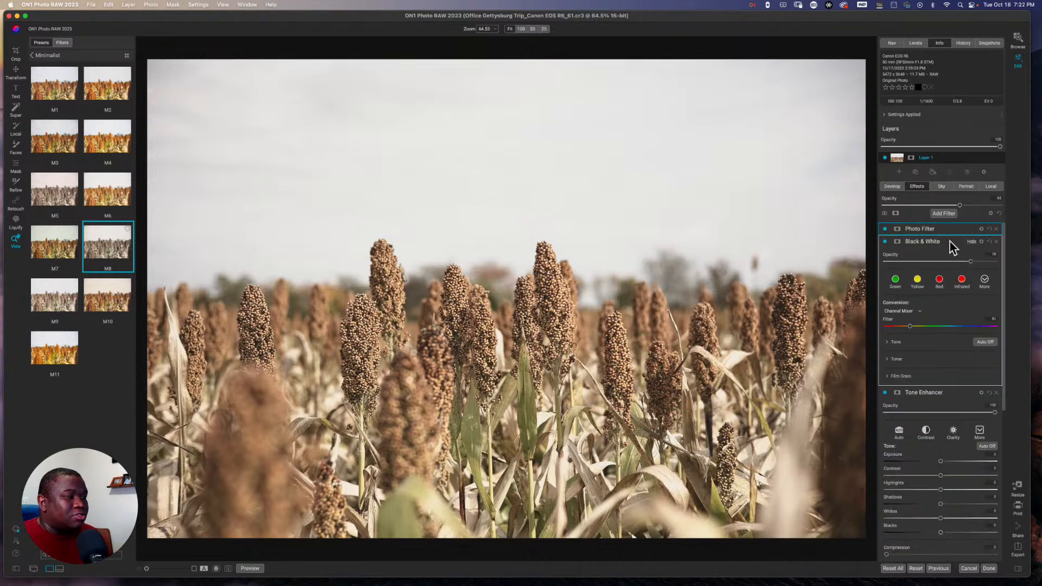
click(949, 242)
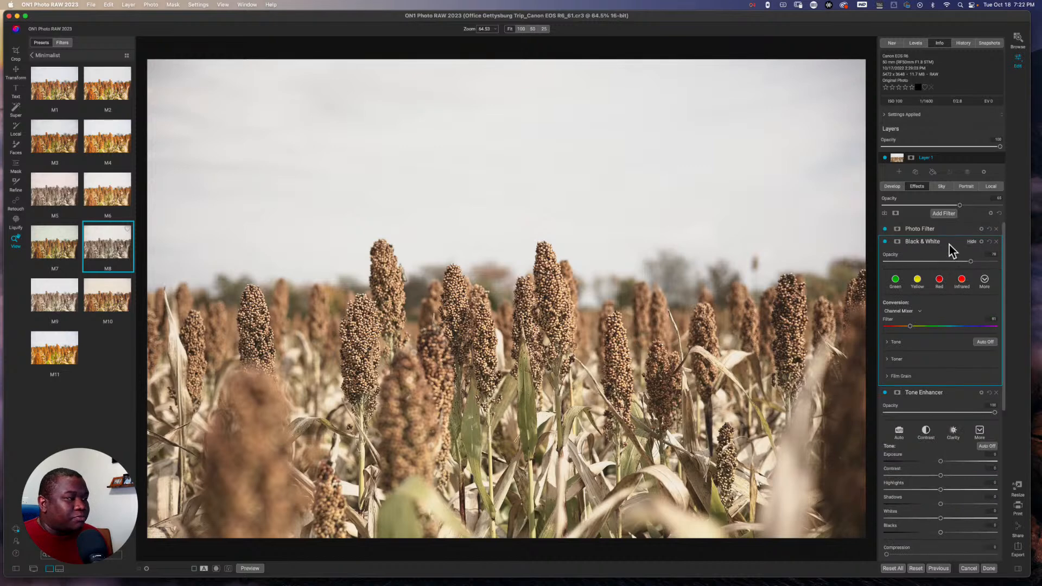
click(949, 242)
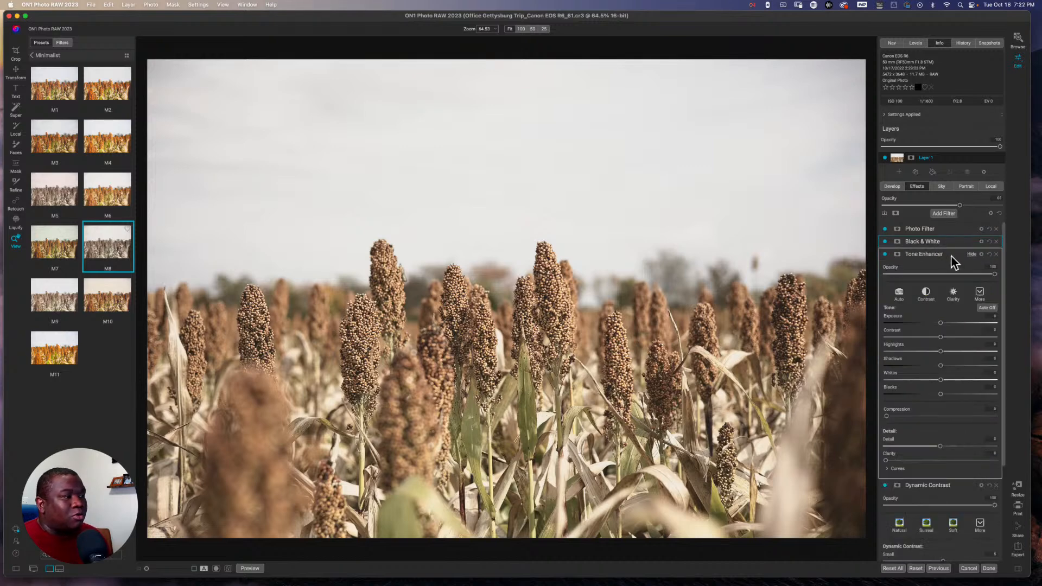
click(950, 255)
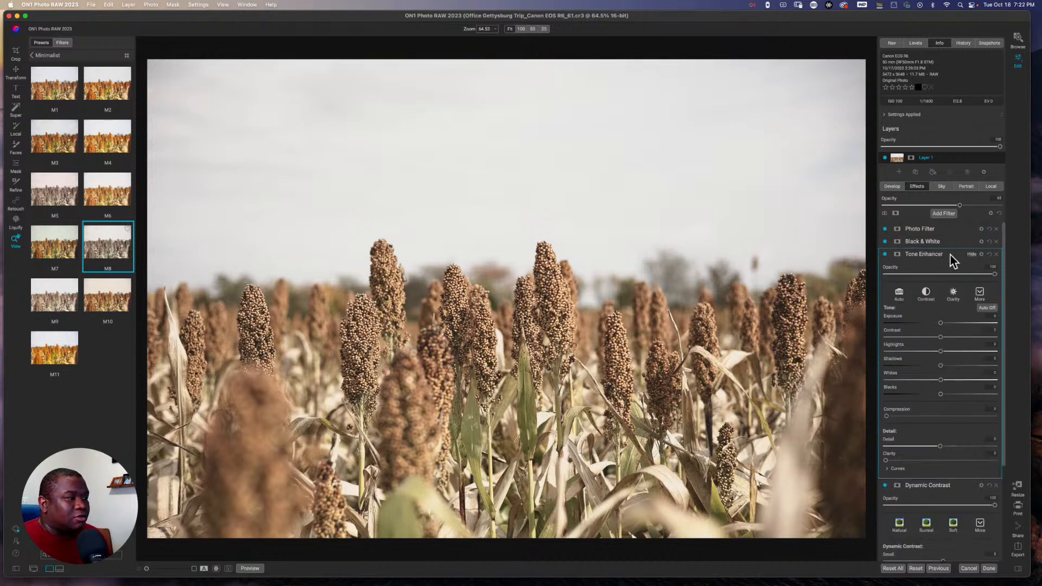
click(950, 255)
click(954, 267)
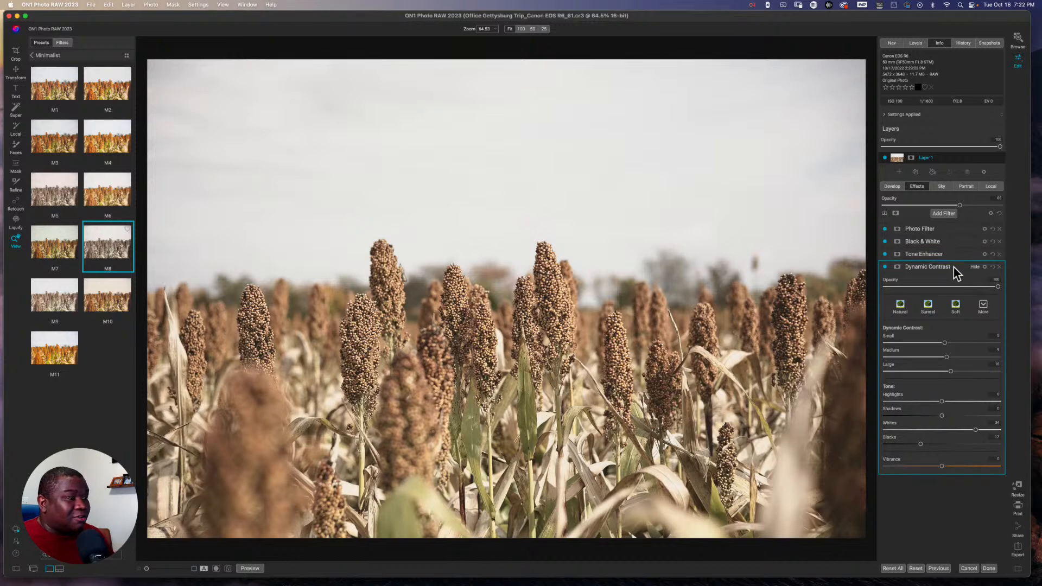
click(953, 267)
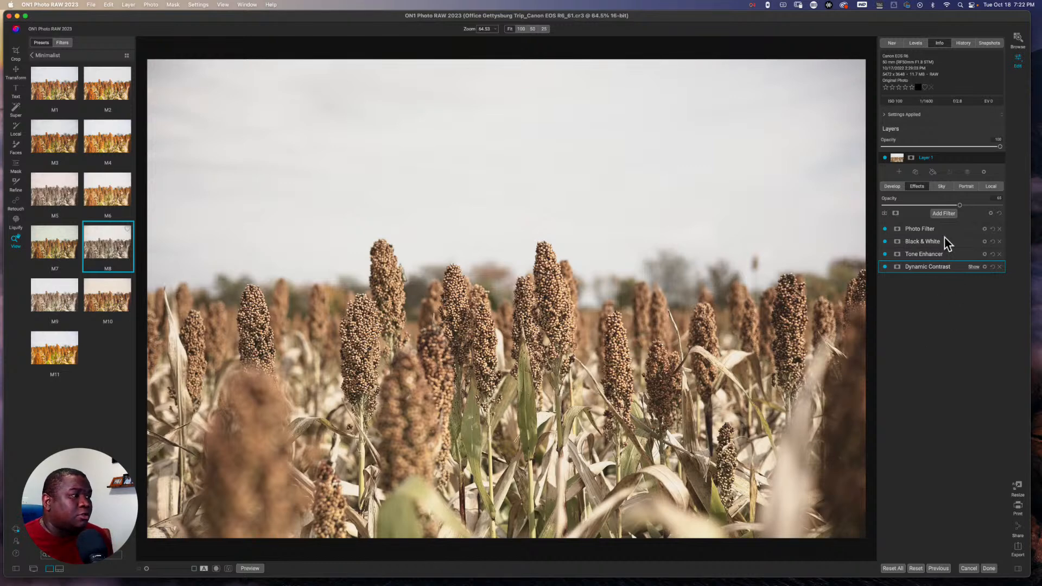
- Add a Sunshine filter, strongly raise its warmth and saturation, and increase its amount to about 87
click(949, 213)
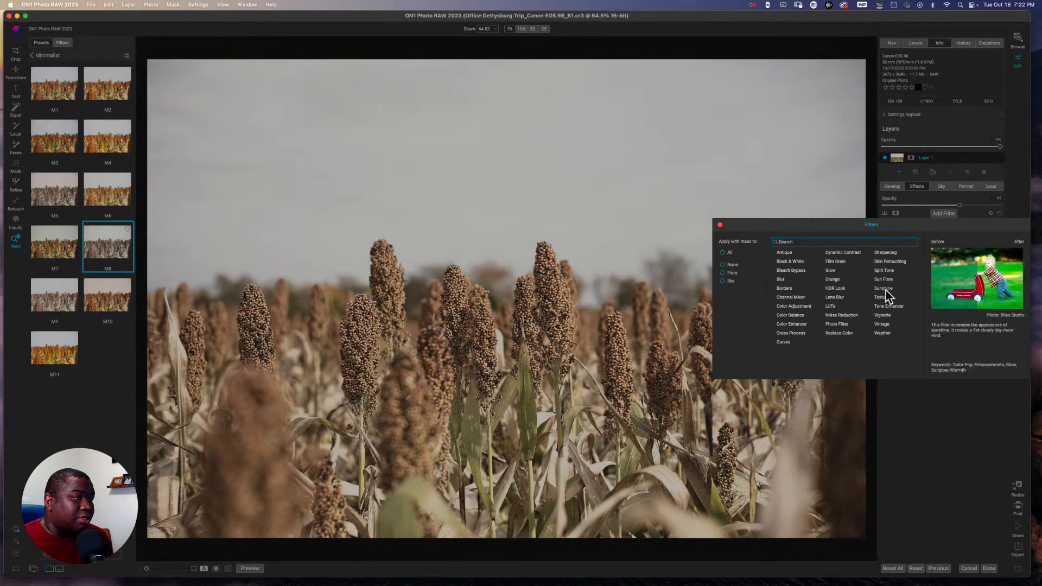
click(934, 428)
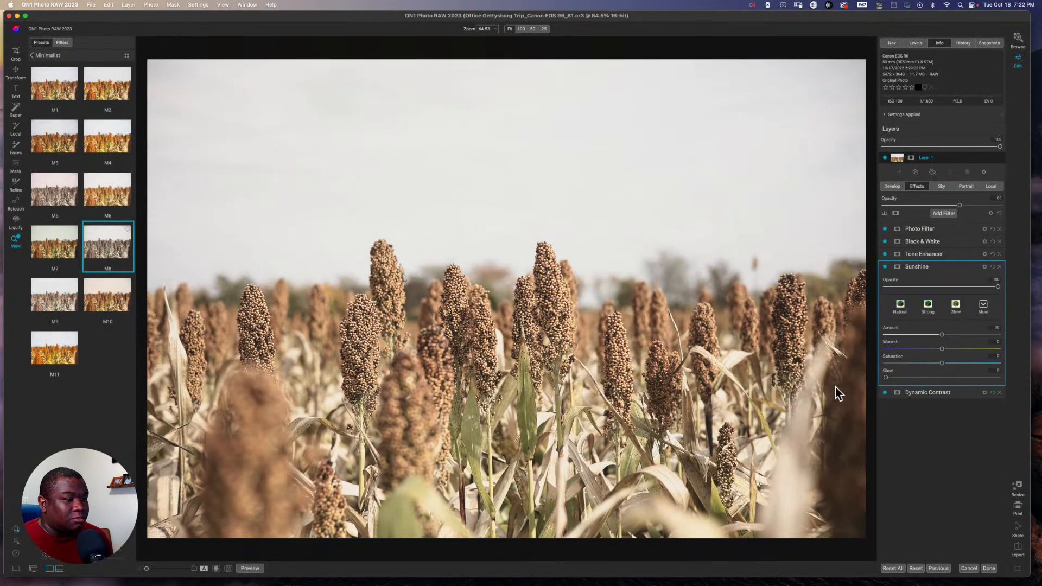
drag(943, 350, 982, 363)
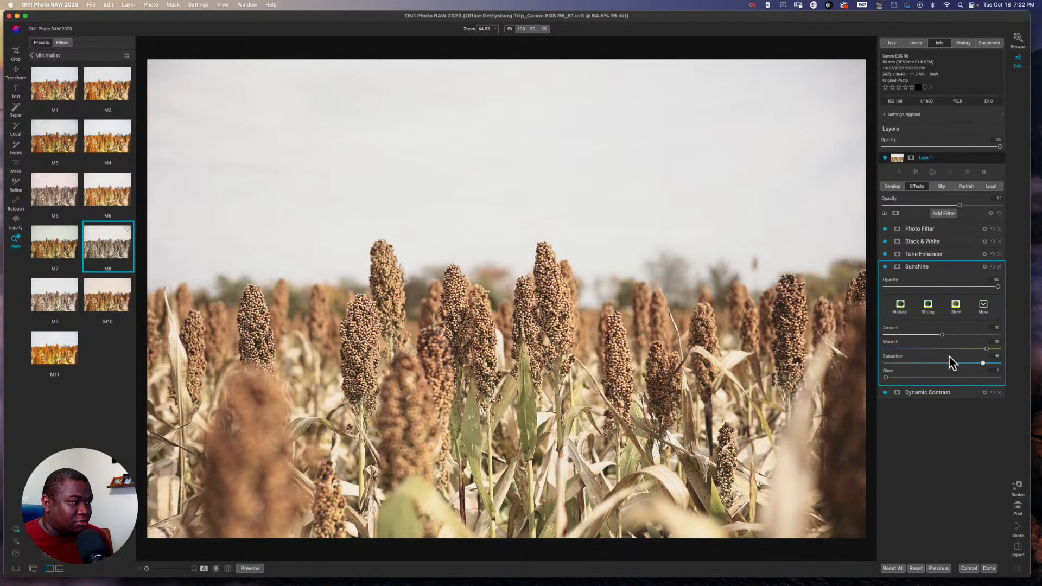
drag(941, 335, 983, 334)
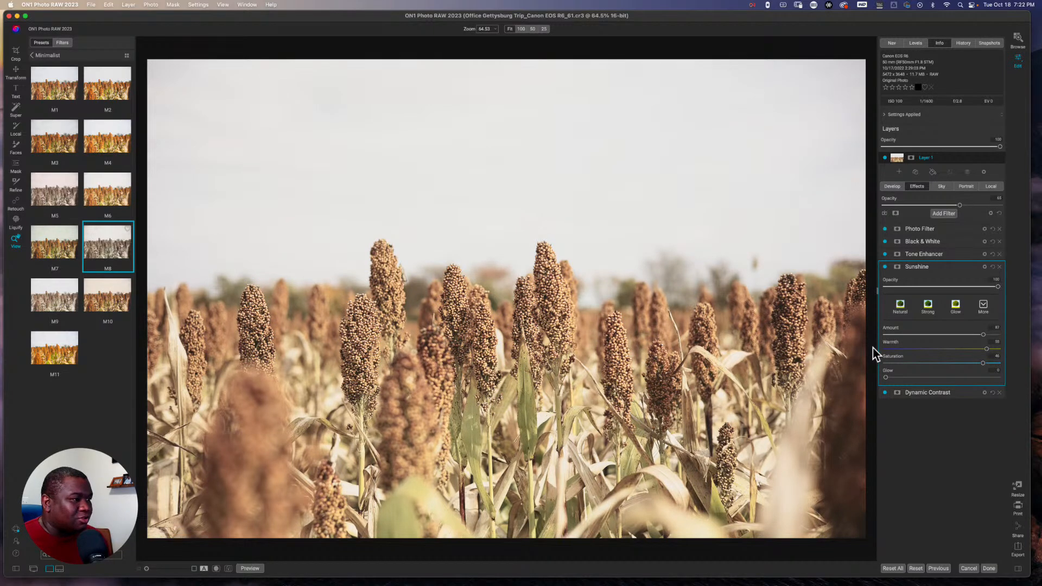
- Start saving the edit as a preset, and exclude all Develop settings except Camera Profile under Color & Tone
click(885, 213)
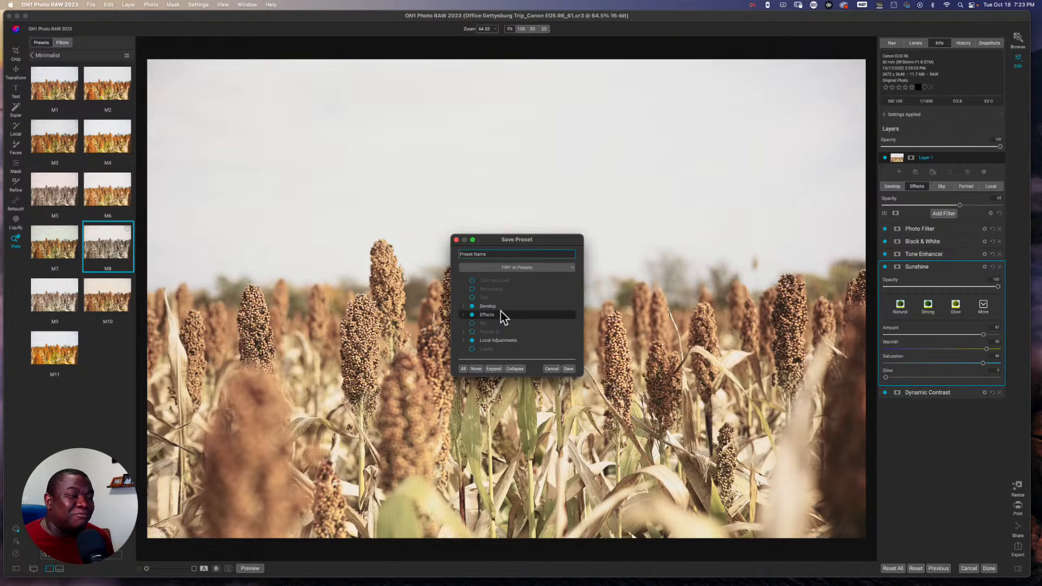
click(463, 307)
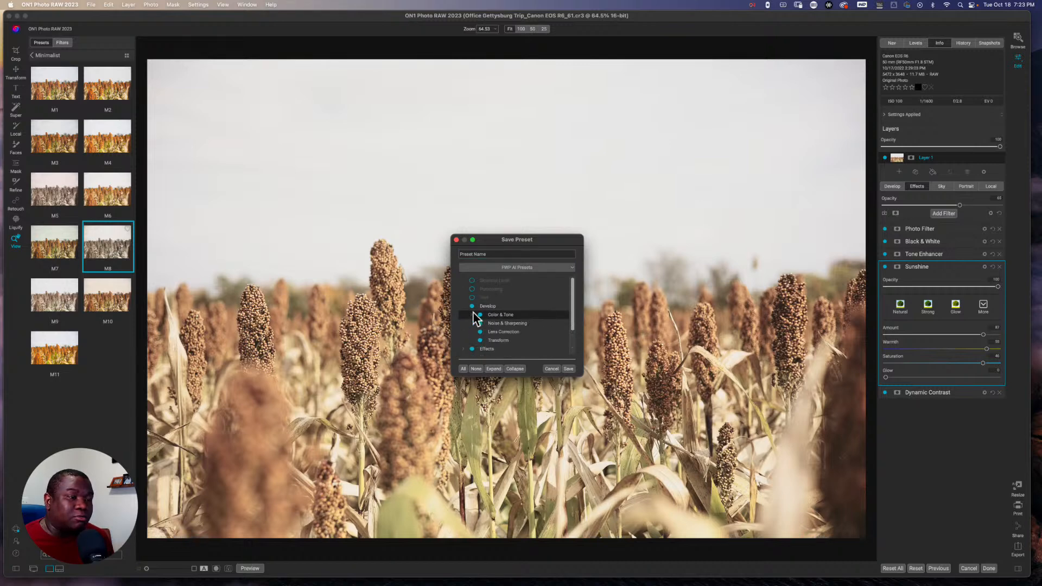
click(463, 307)
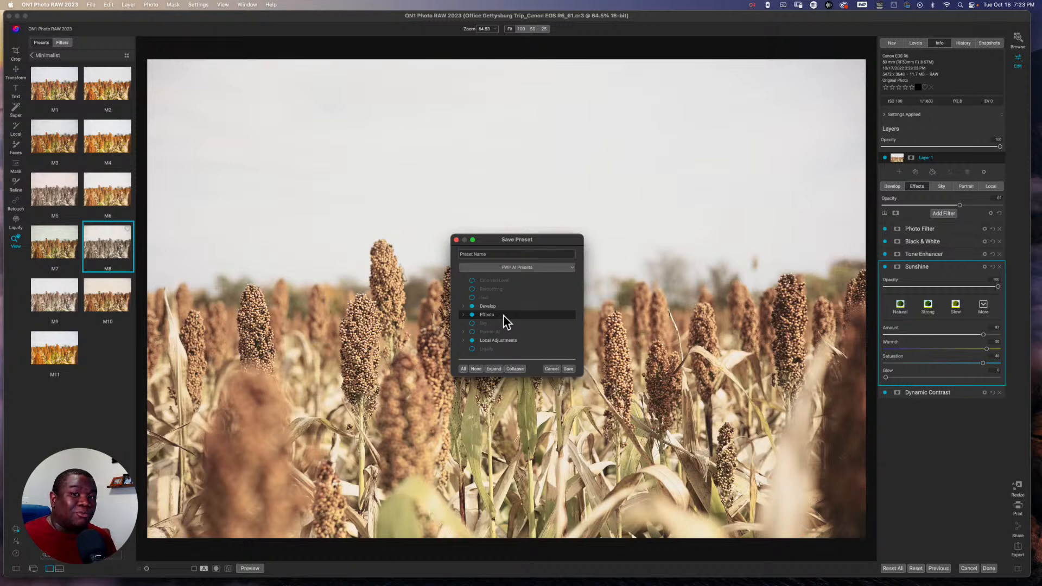
click(471, 315)
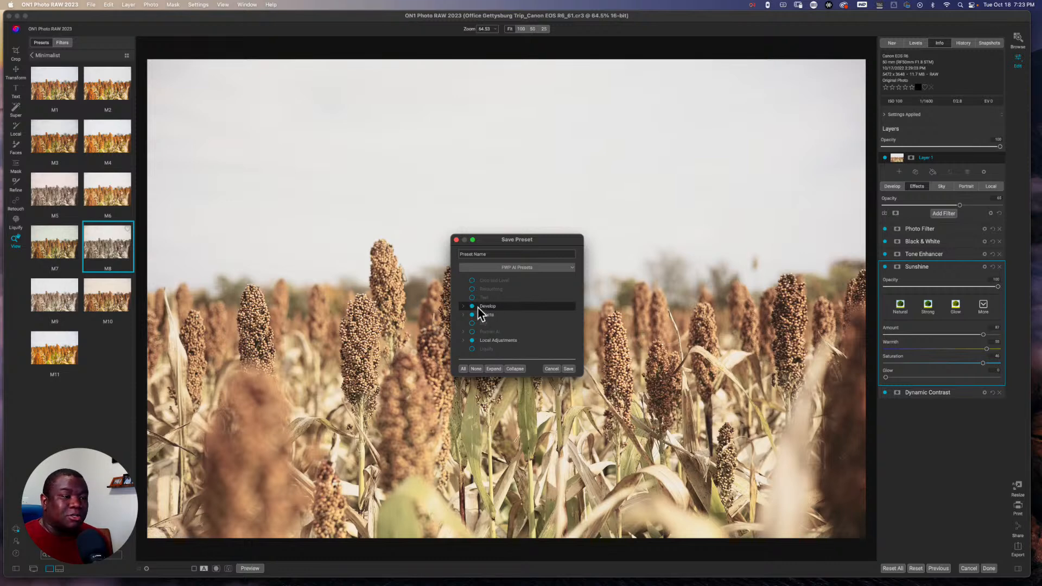
click(464, 307)
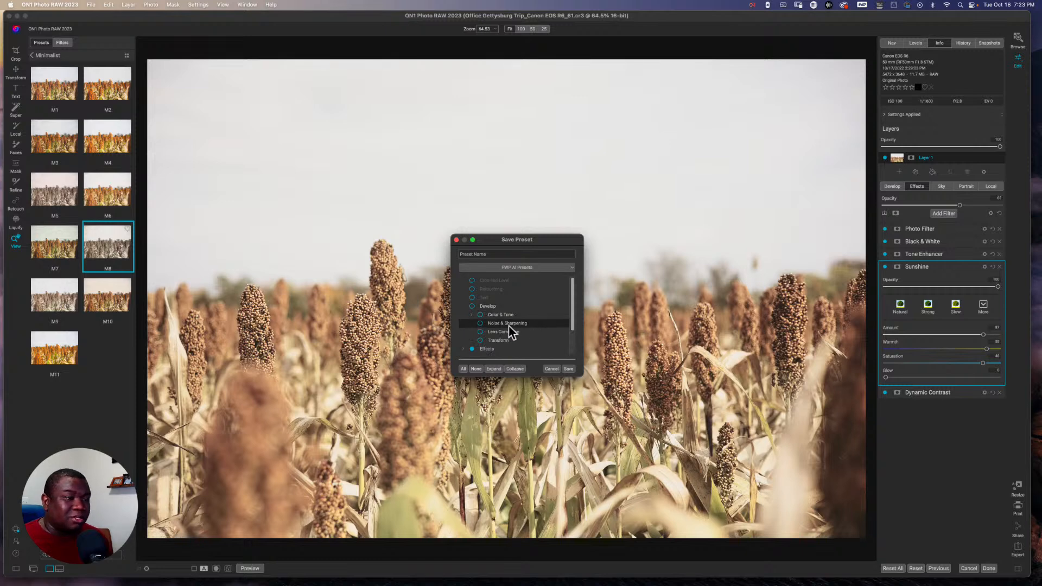
click(471, 315)
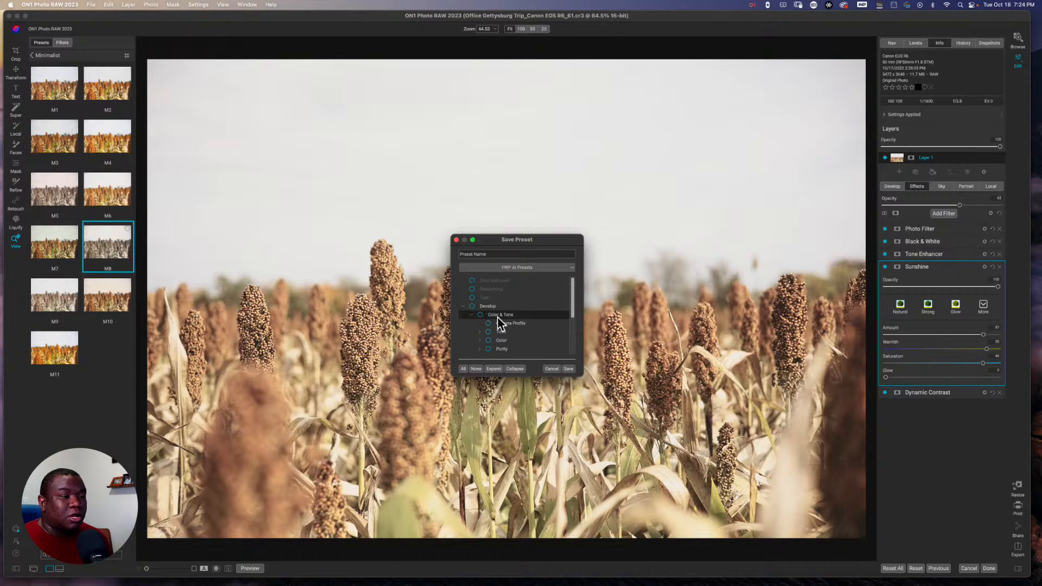
click(492, 324)
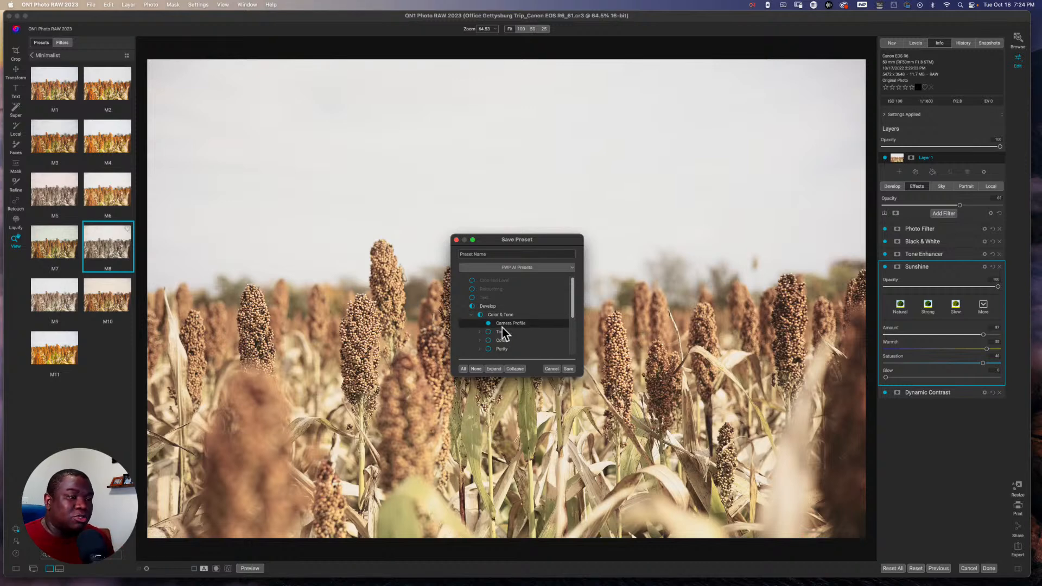
scroll(468, 312, down, 2)
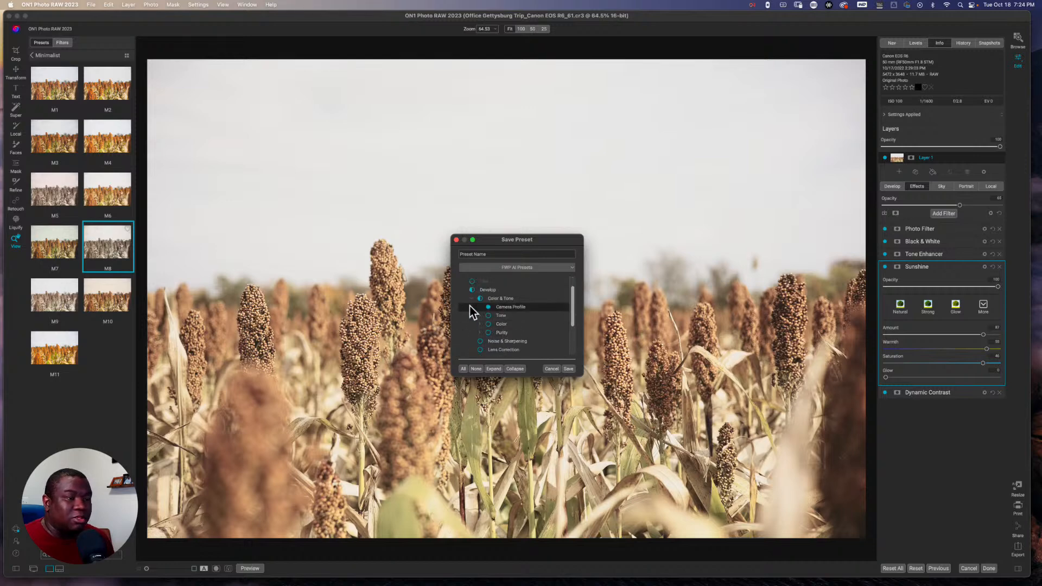
click(463, 290)
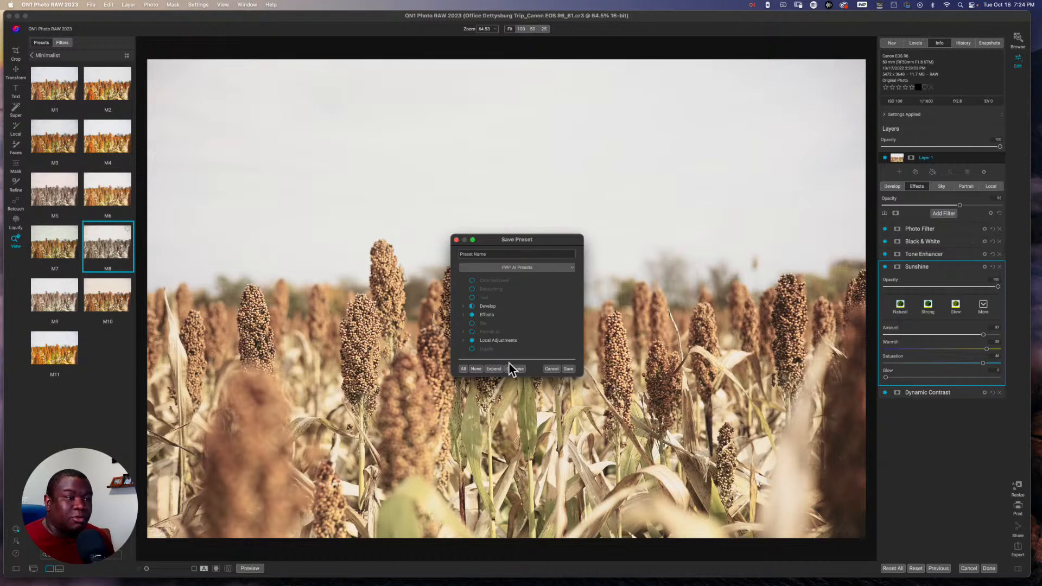
- Examine the Apply Masks options for Effects and Local Adjustments, and cancel saving the preset
click(463, 315)
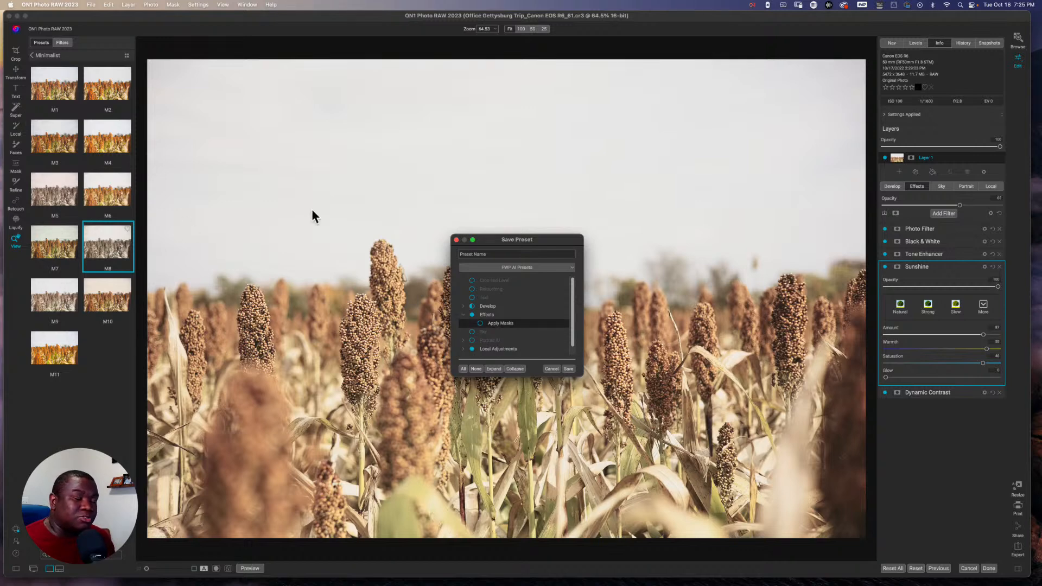
click(462, 316)
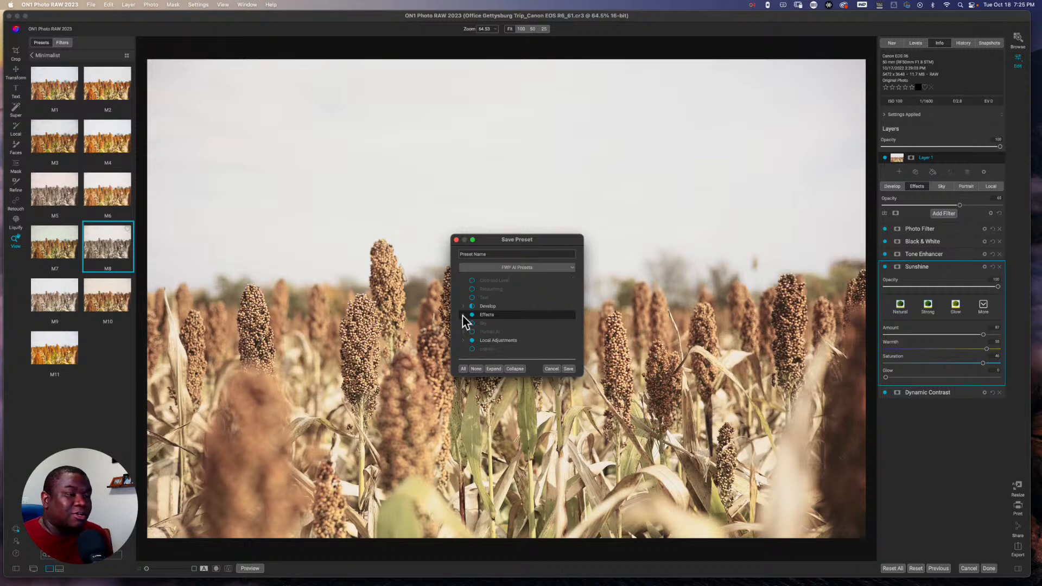
click(462, 340)
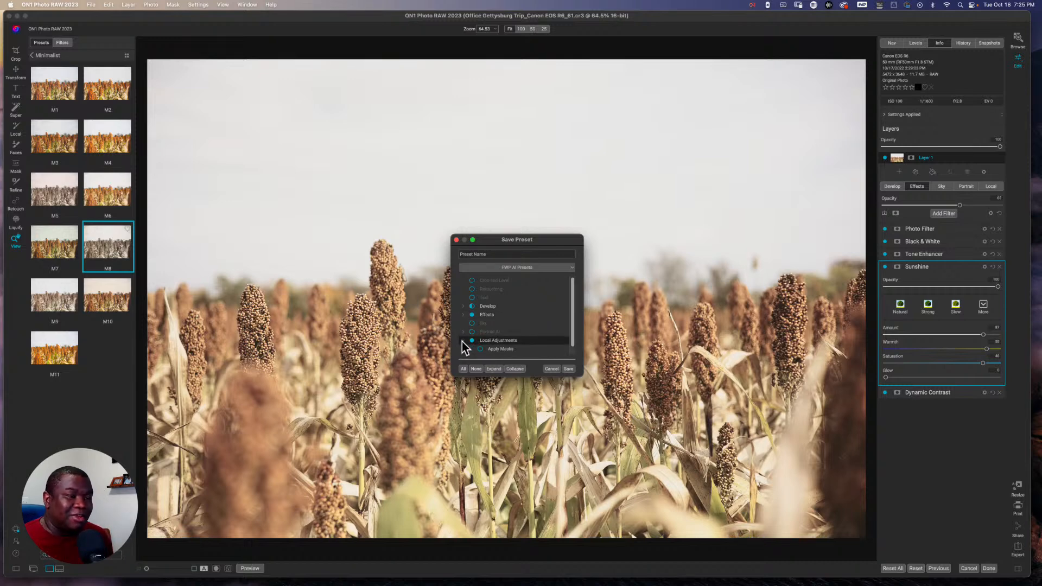
scroll(513, 342, down, 1)
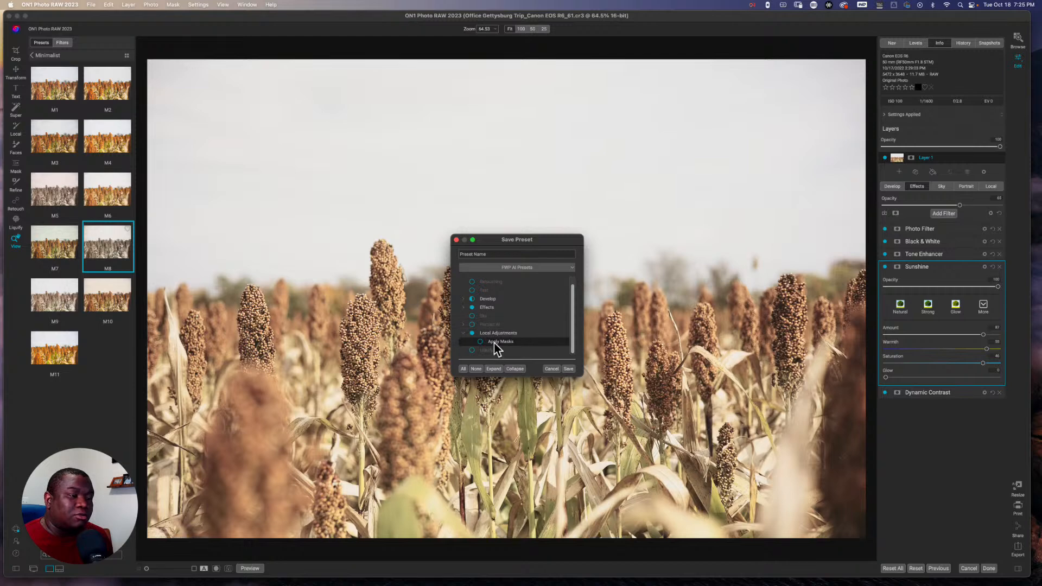
click(551, 369)
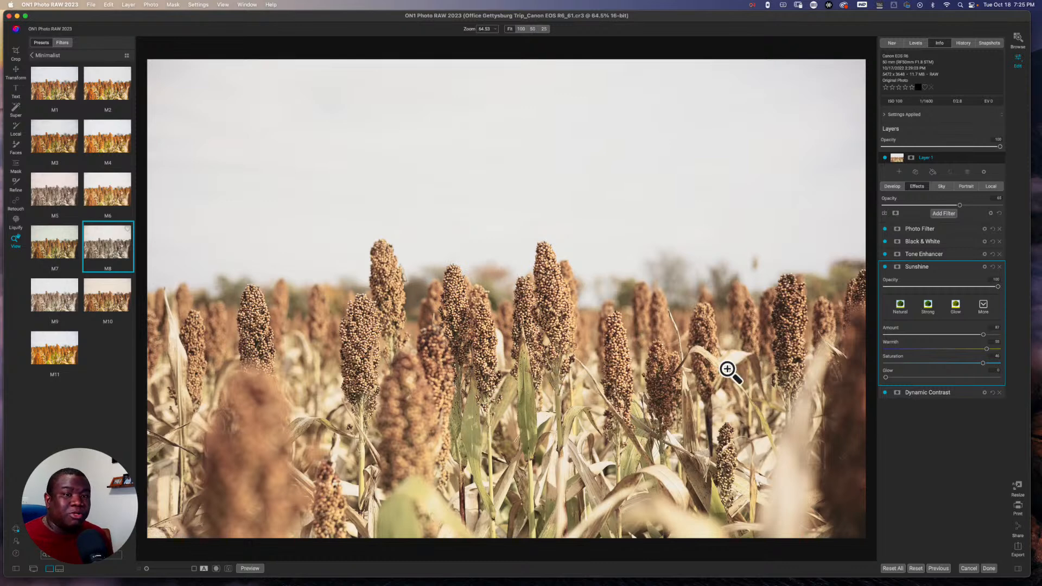
- Apply the black-and-white preset below Orphan in the FWP Preset Testing Ground category
click(38, 55)
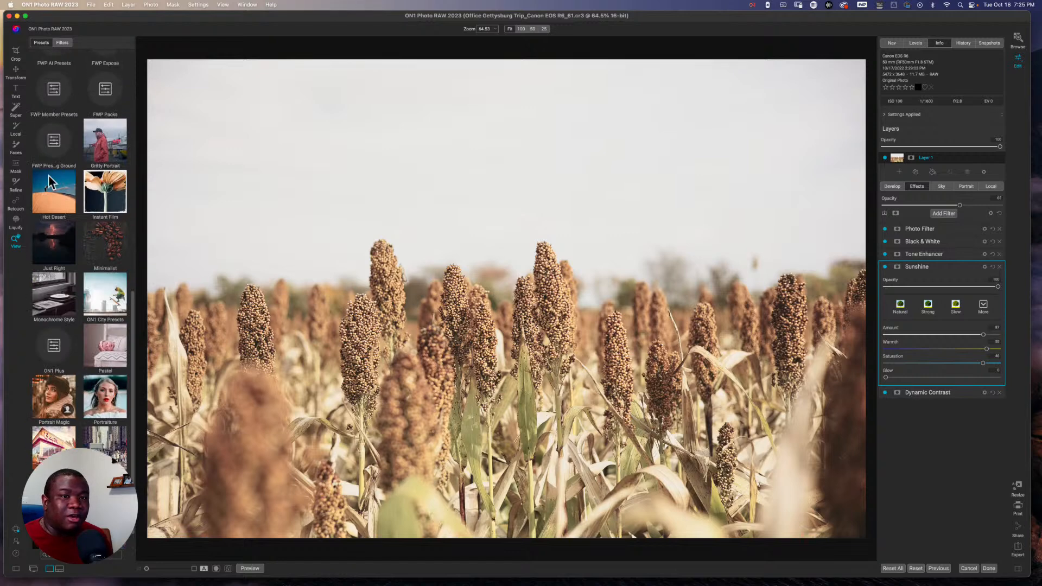
click(53, 147)
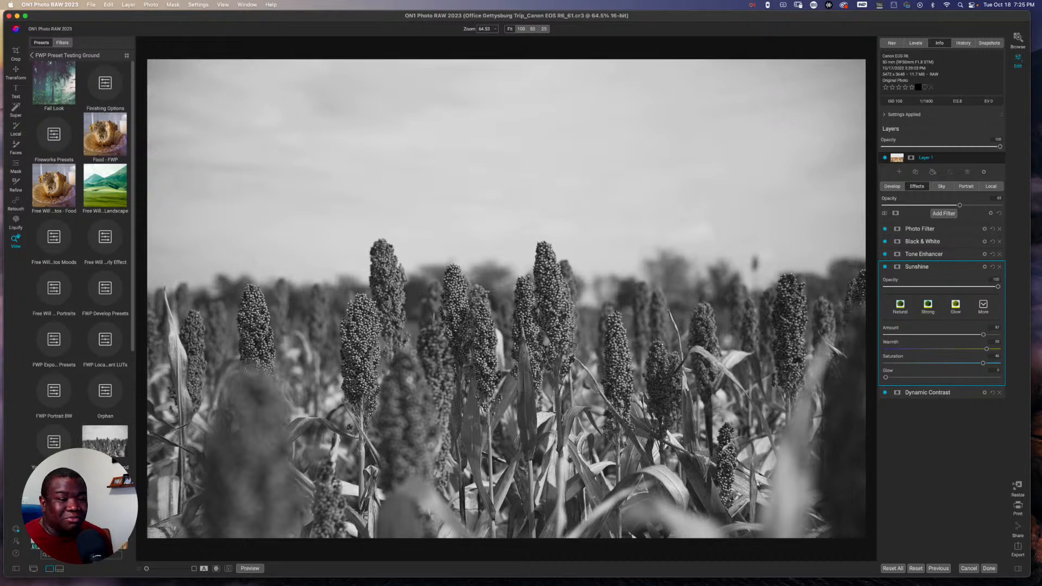
click(100, 446)
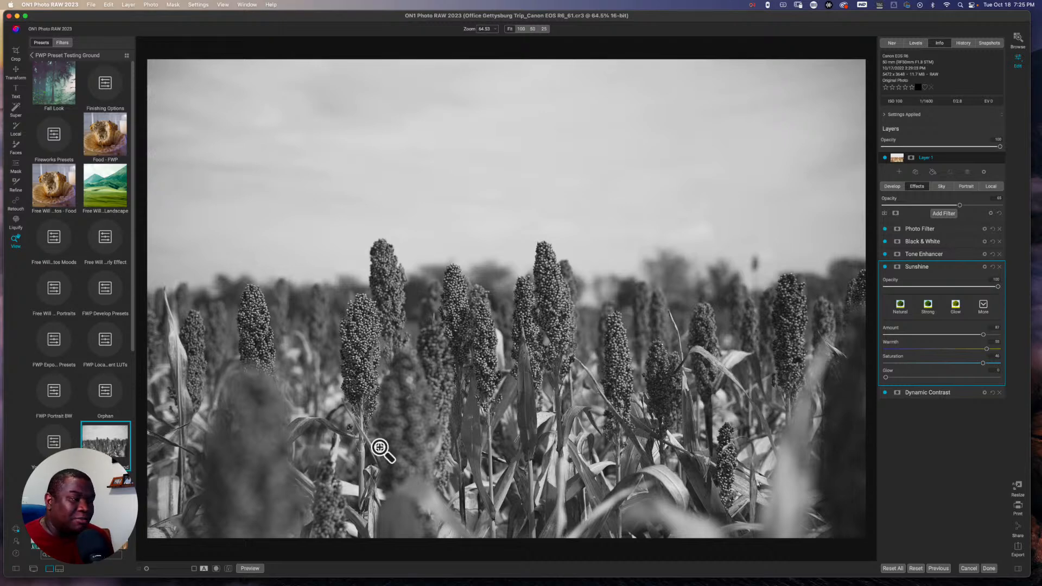
key(super+z)
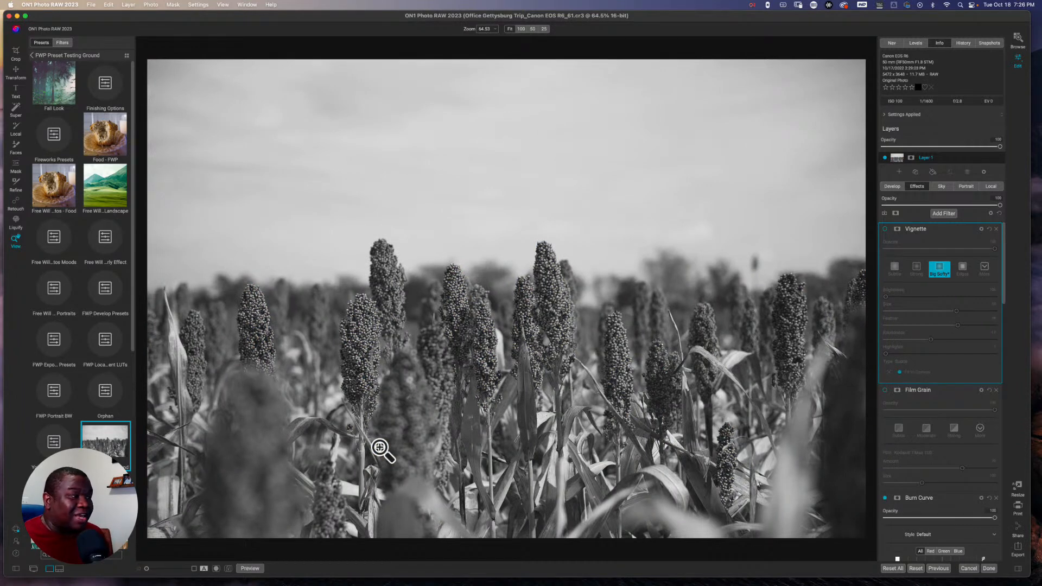
- Collapse the Vignette and Film Grain filter settings in the effects stack
click(946, 229)
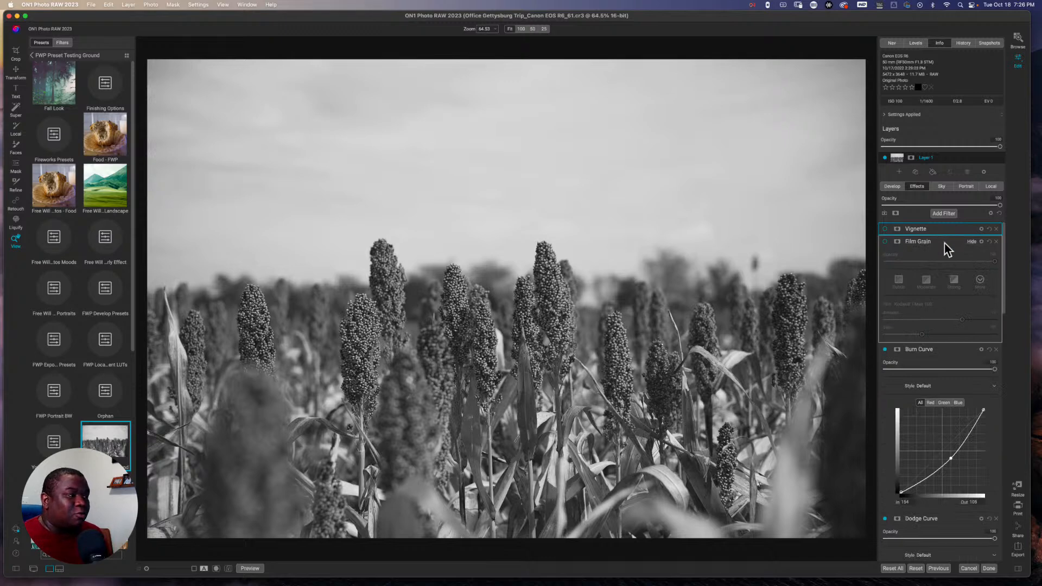
click(947, 259)
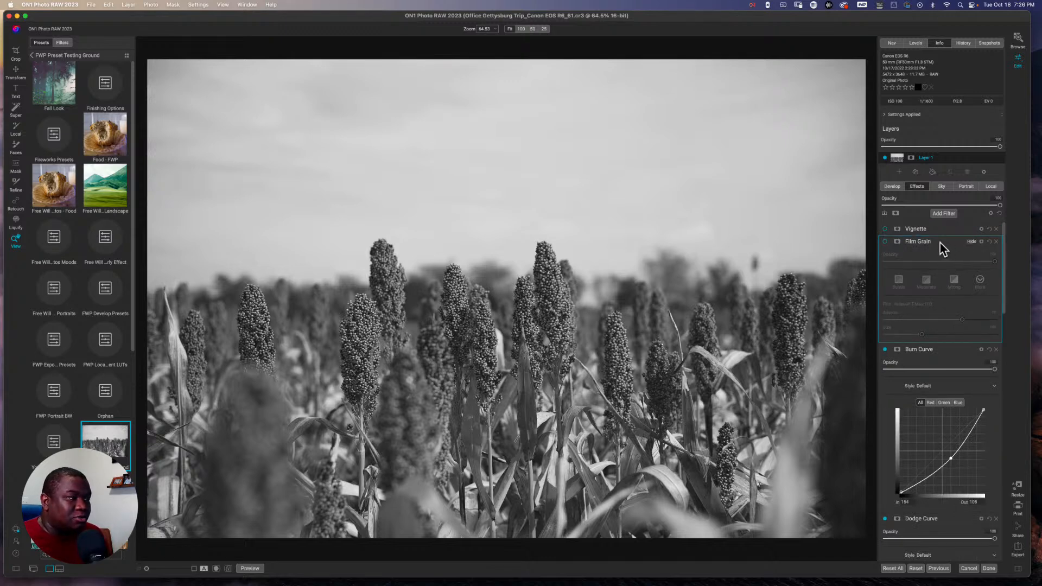
click(940, 243)
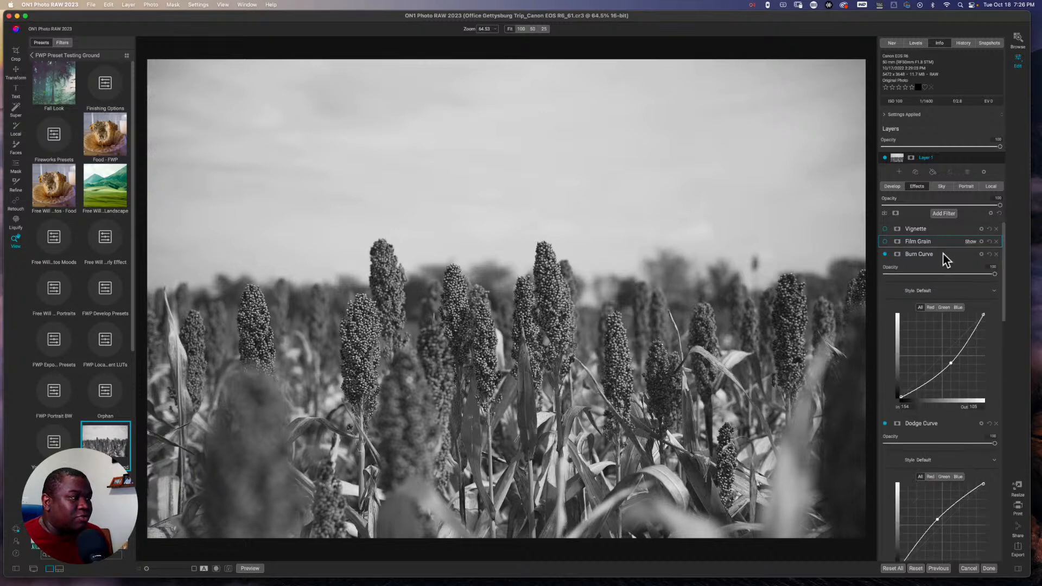
- Examine the Tone & Color settings in Develop with the black-and-white preset applied
click(890, 186)
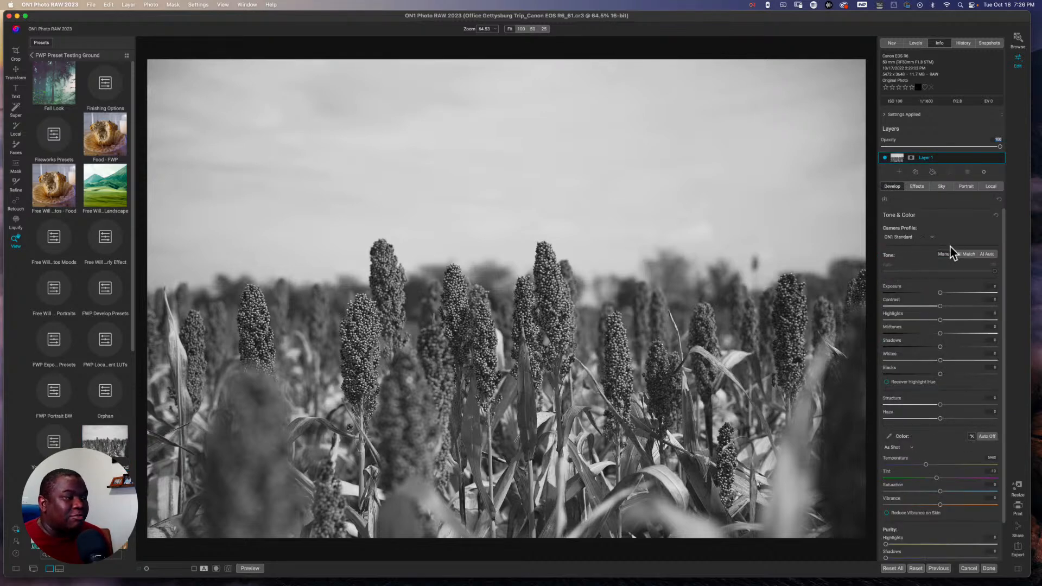
scroll(935, 513, down, 2)
scroll(934, 507, up, 2)
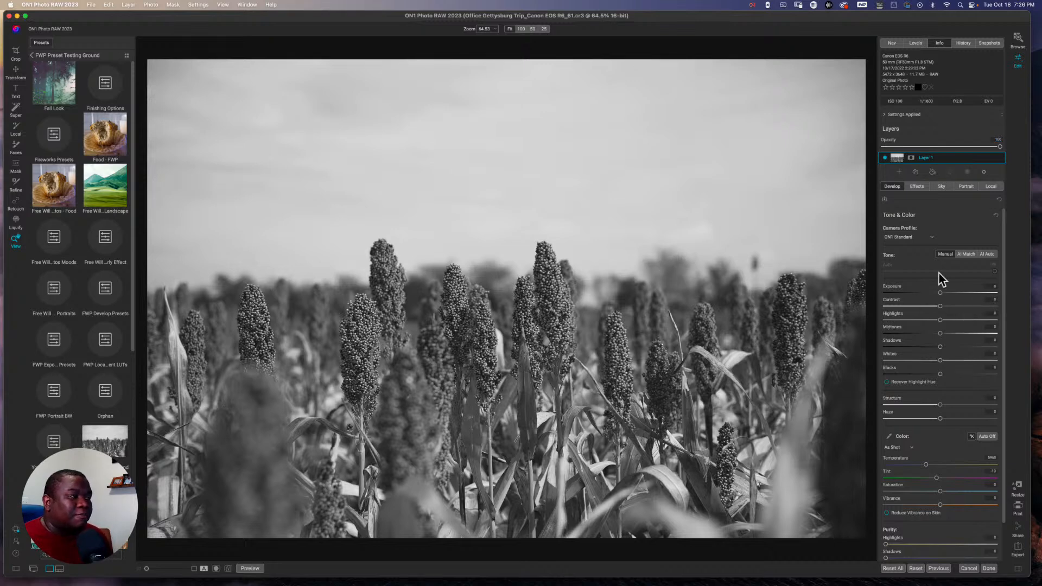
- Invert the existing local adjustment's mask to cover the whole photo, and reset the adjustment's exposure to 0
click(989, 187)
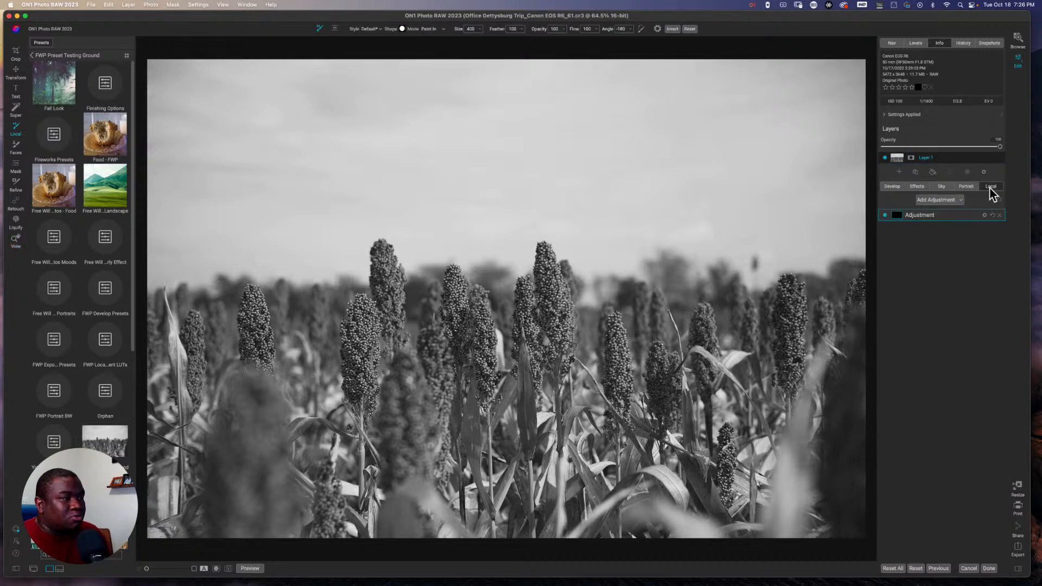
click(901, 214)
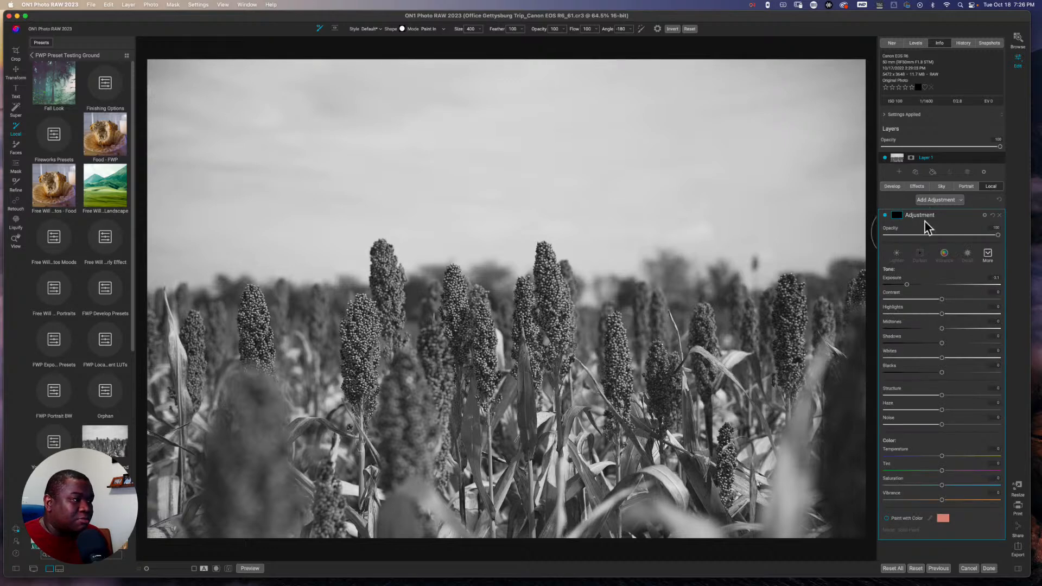
click(898, 216)
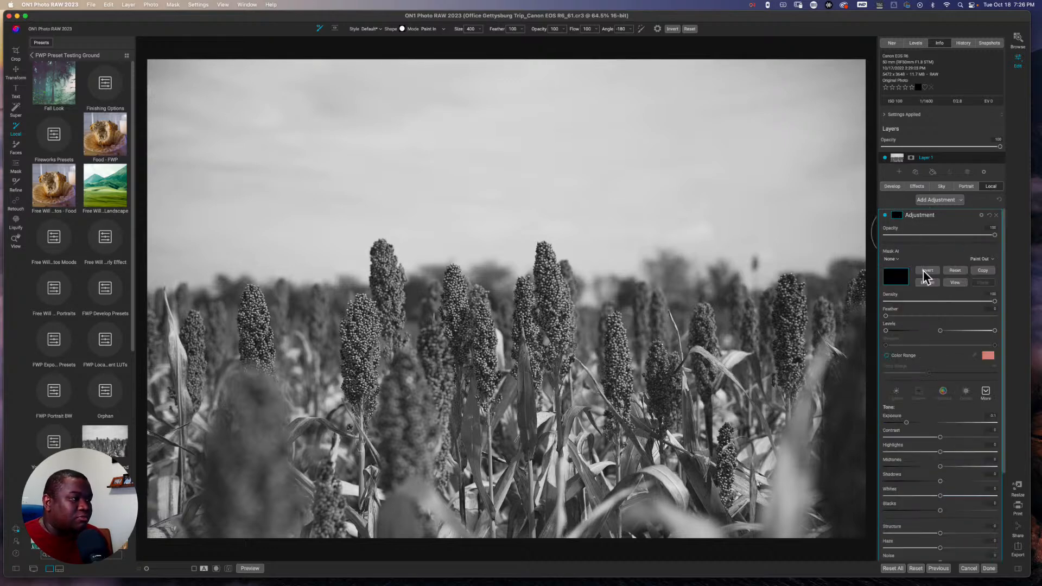
click(927, 270)
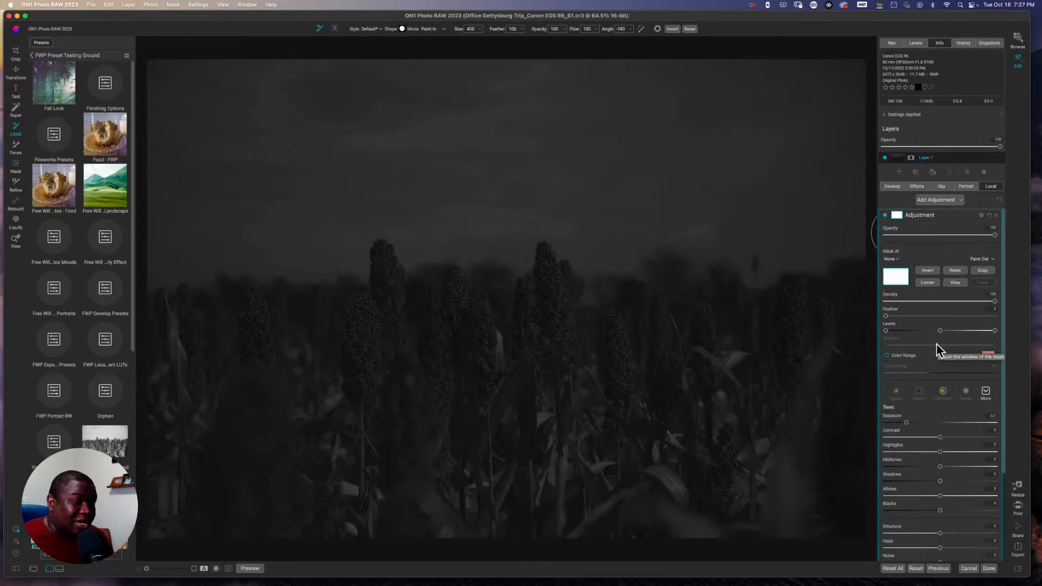
double_click(905, 422)
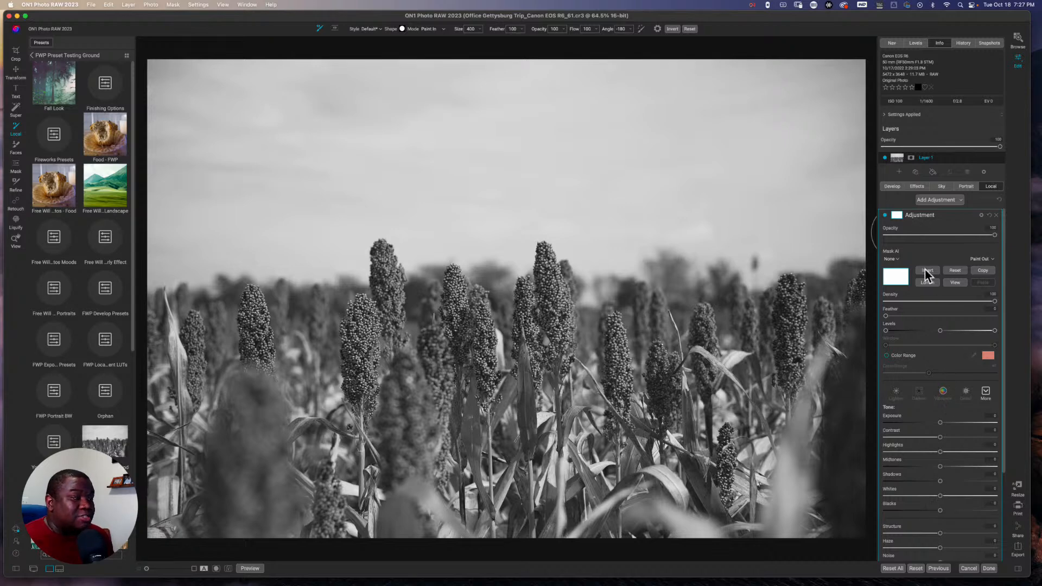
- Collapse the Burn Curve and Dodge Curve filters in Effects, and examine the Tone Enhancer settings
click(914, 186)
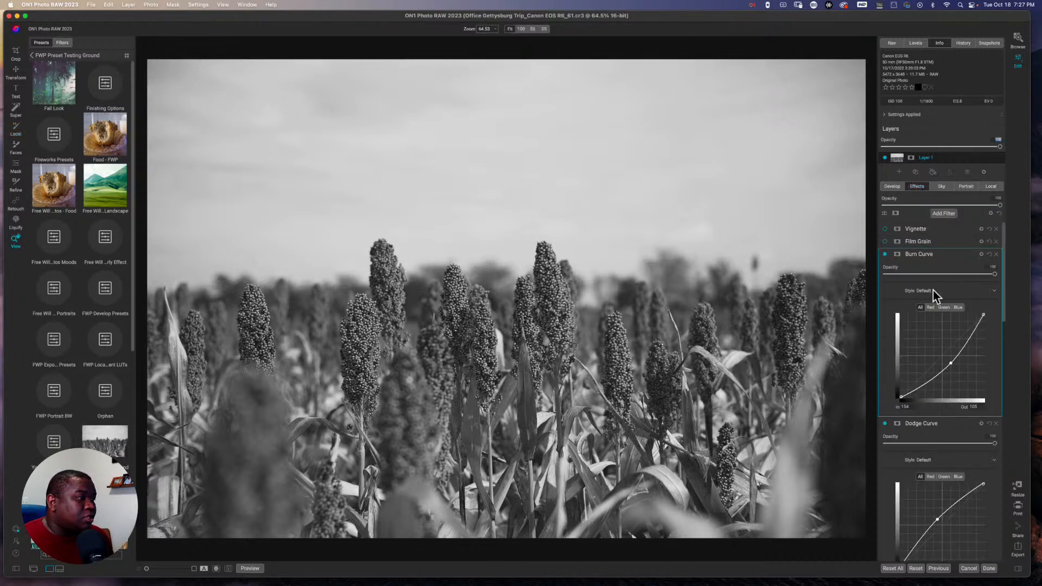
click(943, 255)
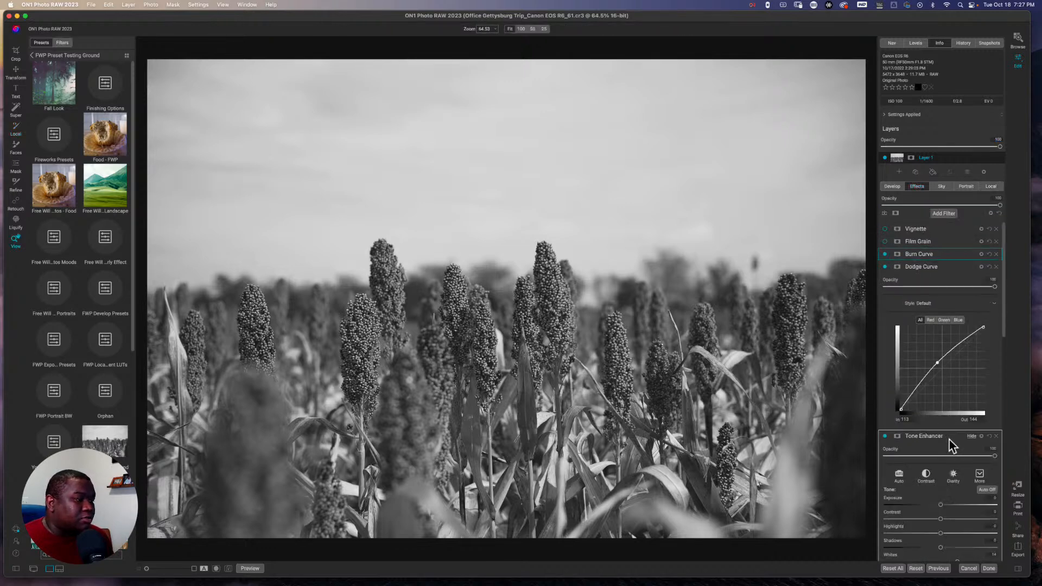
click(953, 269)
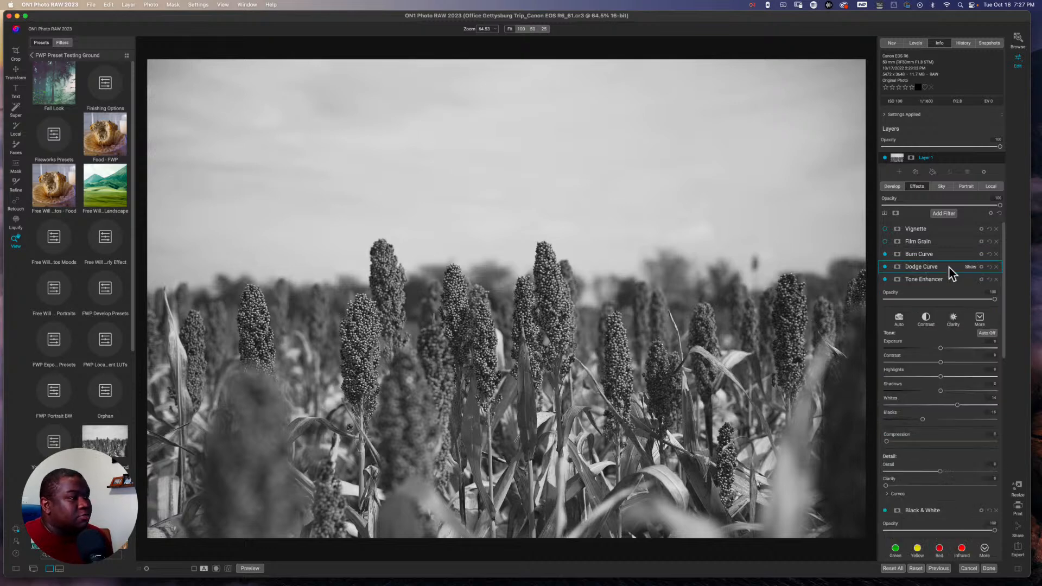
scroll(951, 293, down, 5)
scroll(952, 295, up, 3)
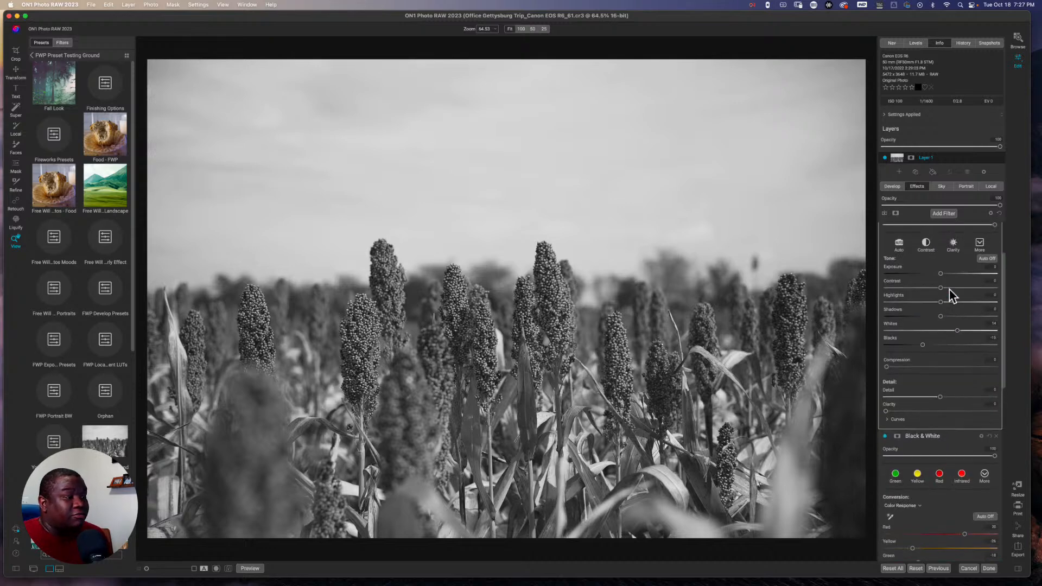
scroll(953, 296, up, 1)
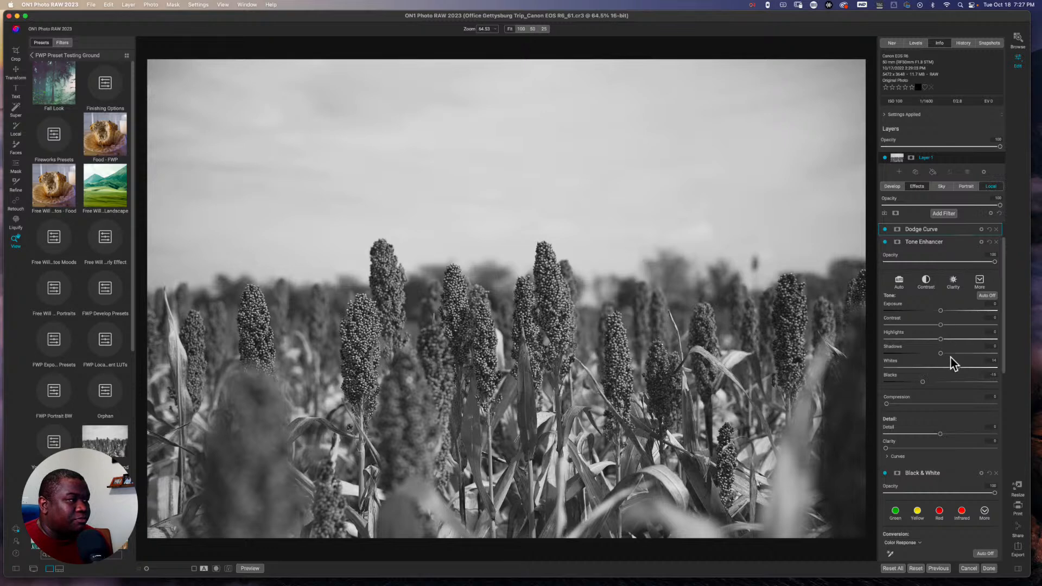
scroll(946, 409, down, 1)
- Set the local adjustment's midtones to about -40, blacks to about 45 and shadows to about -14
scroll(944, 403, down, 3)
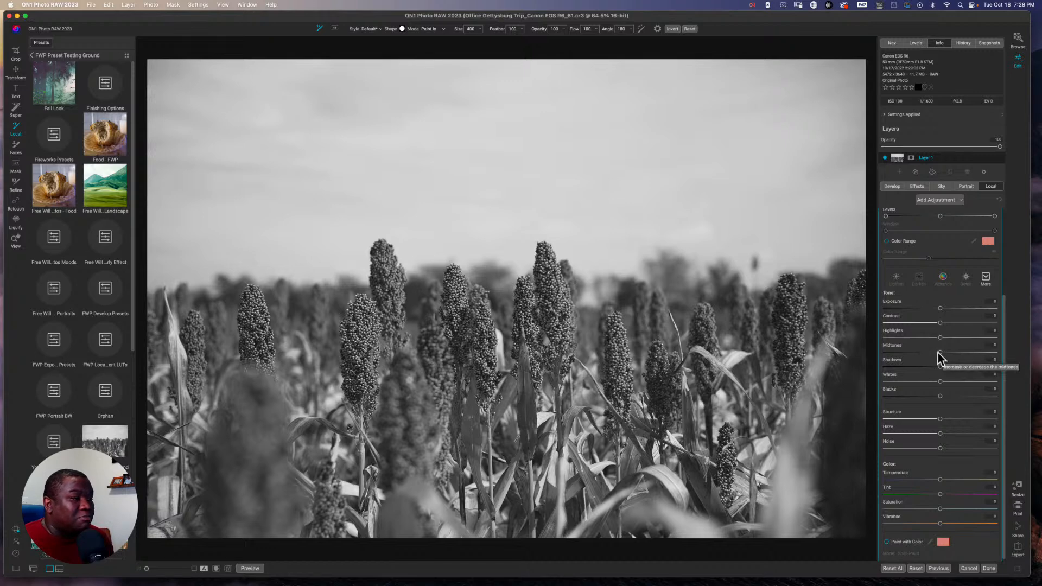
drag(941, 353, 917, 354)
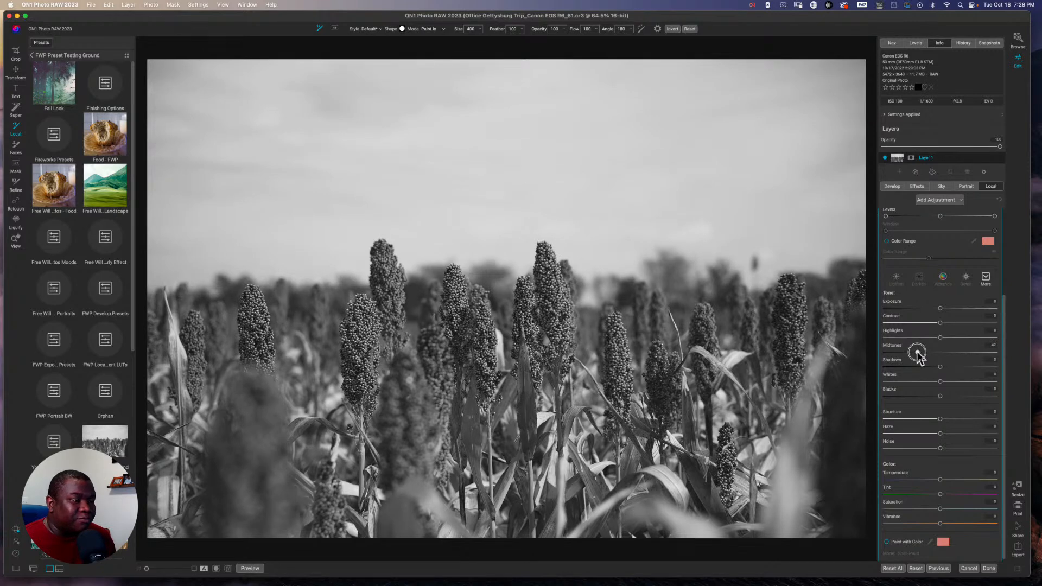
drag(940, 396, 965, 400)
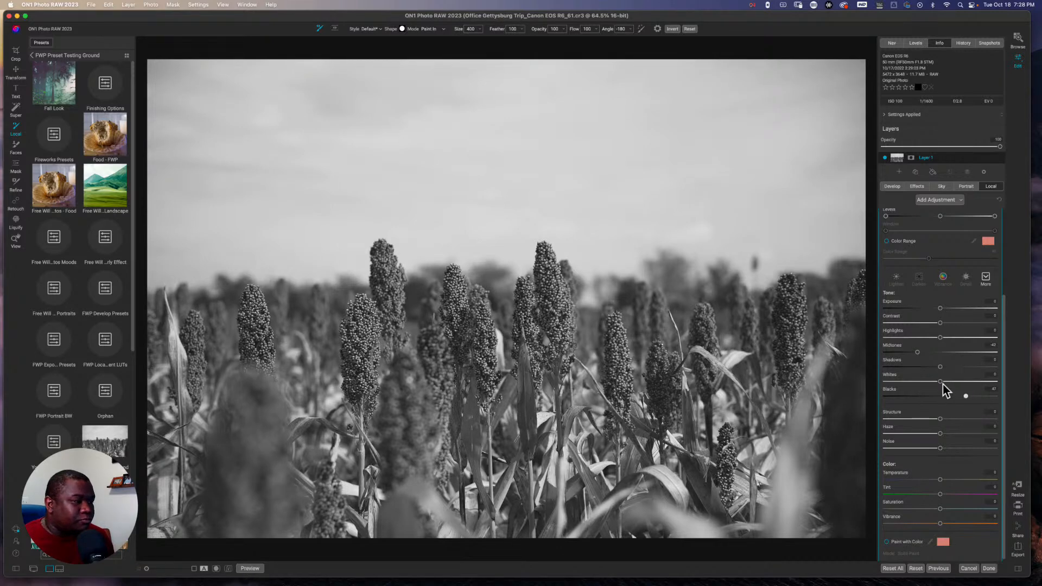
drag(938, 367, 931, 367)
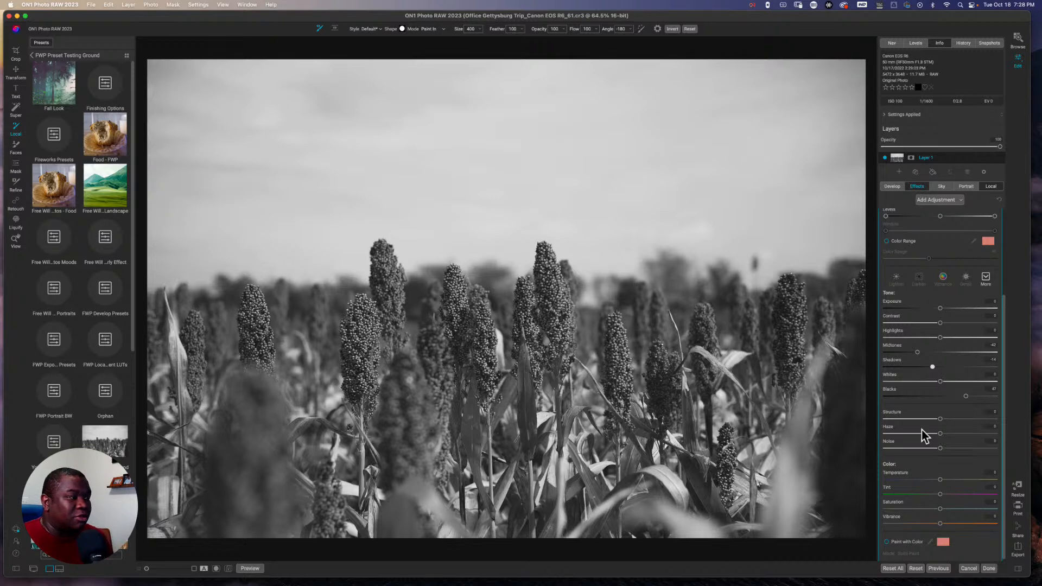
key(z)
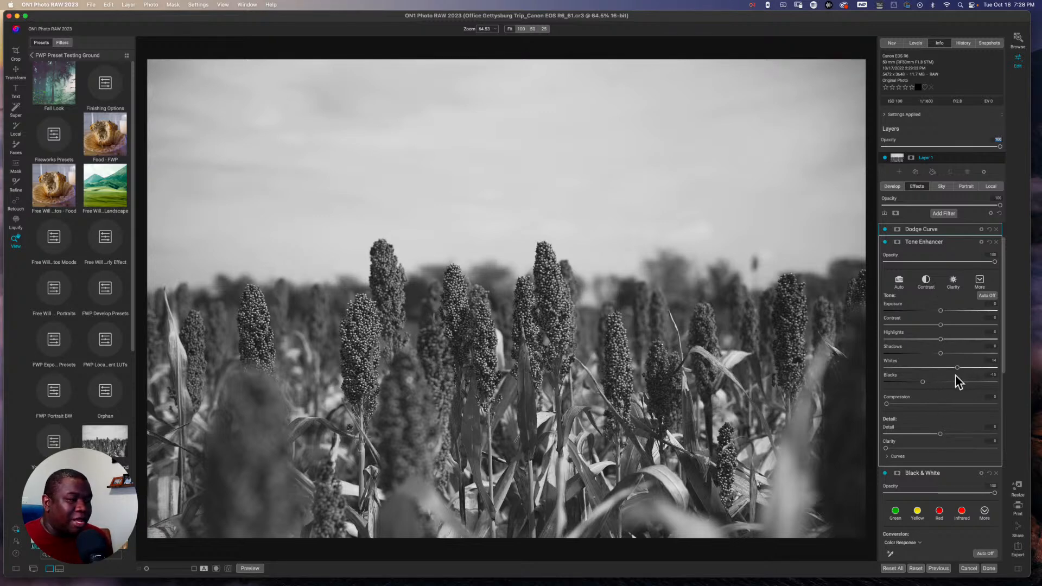
- Compare the photo with the Tone Enhancer filter off and on, and collapse the filter to show the Black & White settings
click(885, 242)
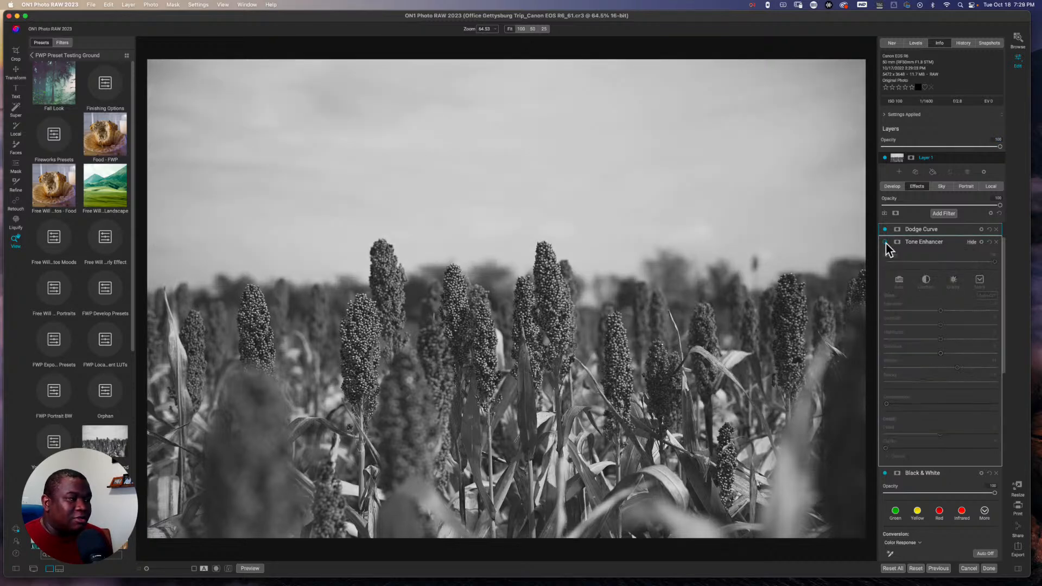
click(884, 243)
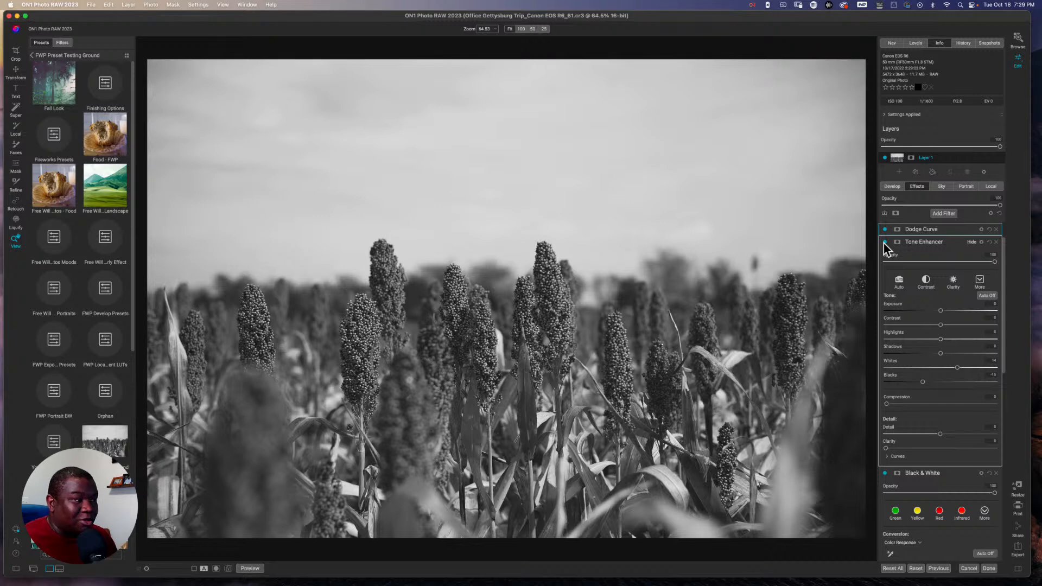
click(923, 243)
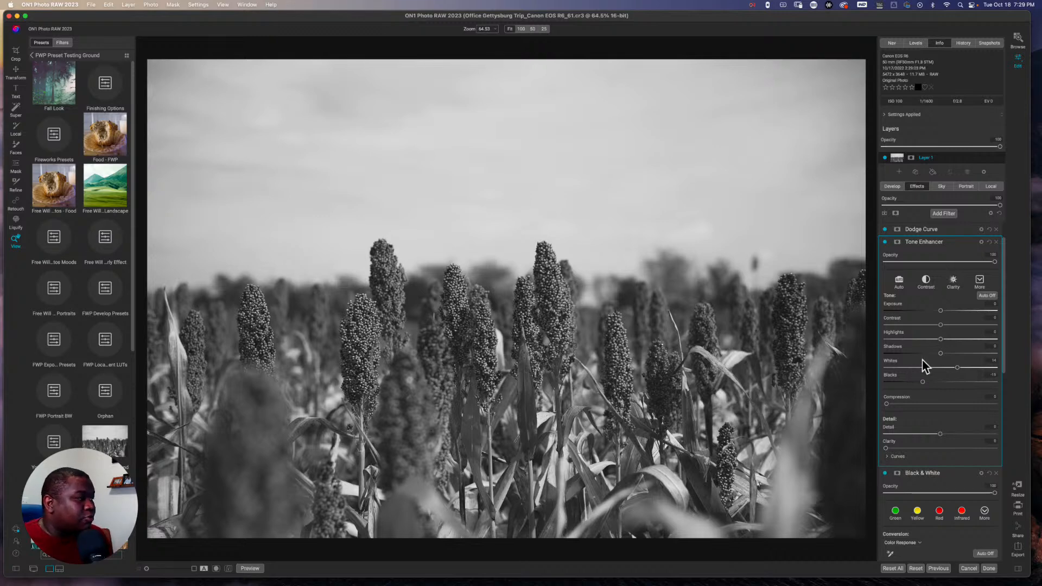
click(948, 242)
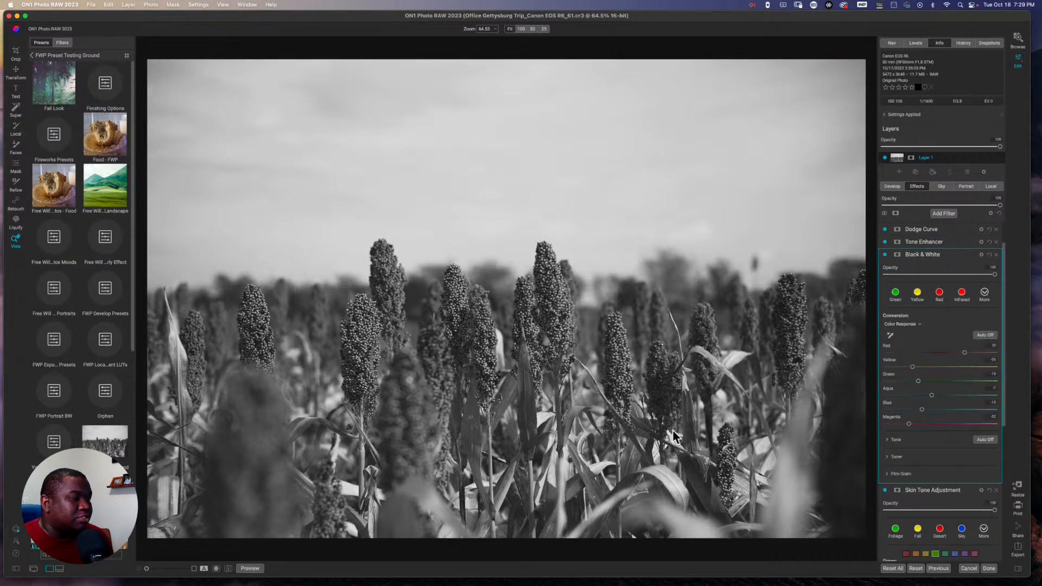
- Cancel editing the photo and confirm discarding the work
click(966, 567)
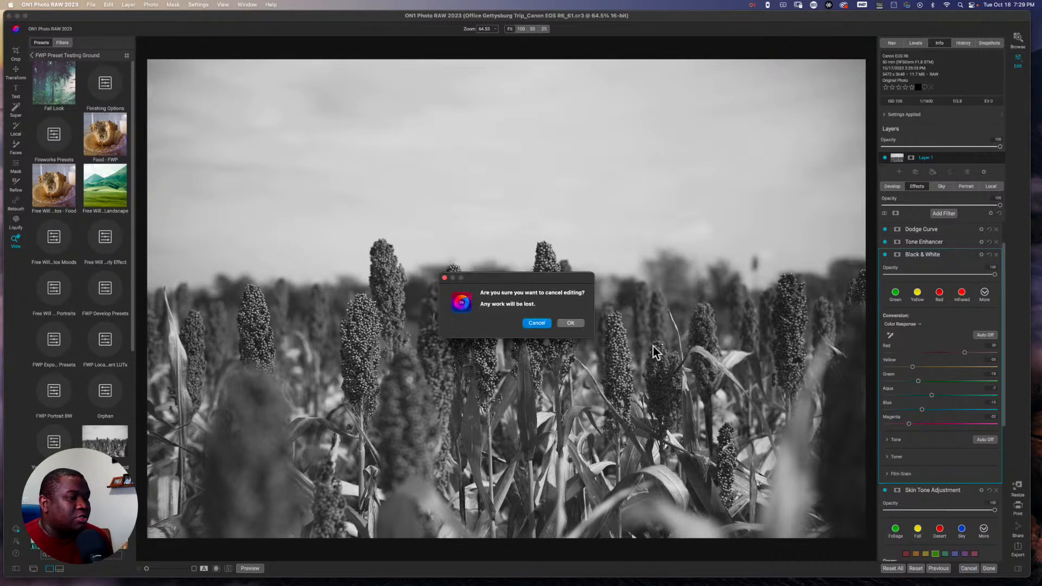
click(573, 329)
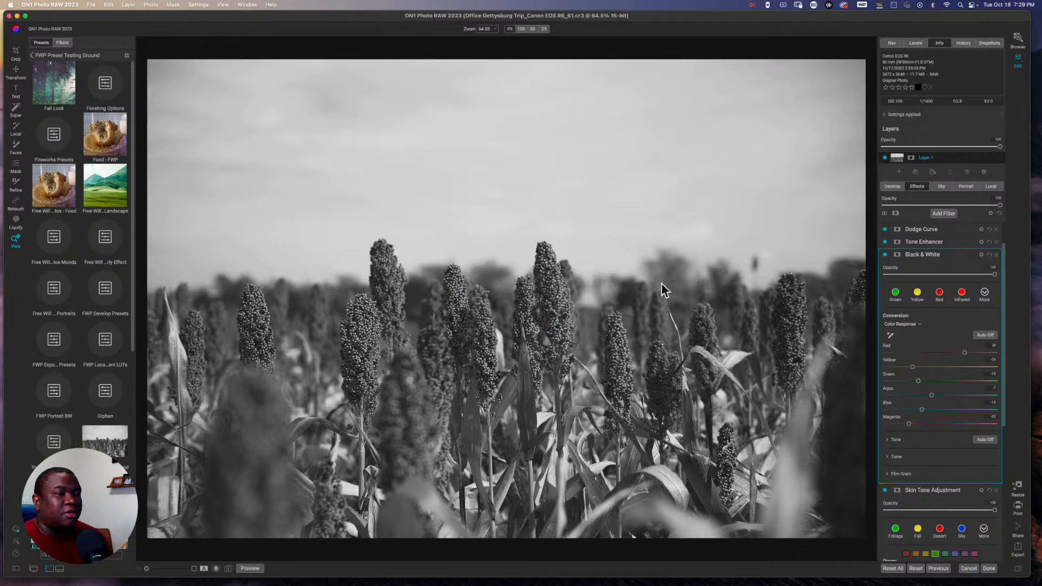
- Return to browsing the photos and reveal the Gettysburg Trip folder under Personal Work in Finder
key(Escape)
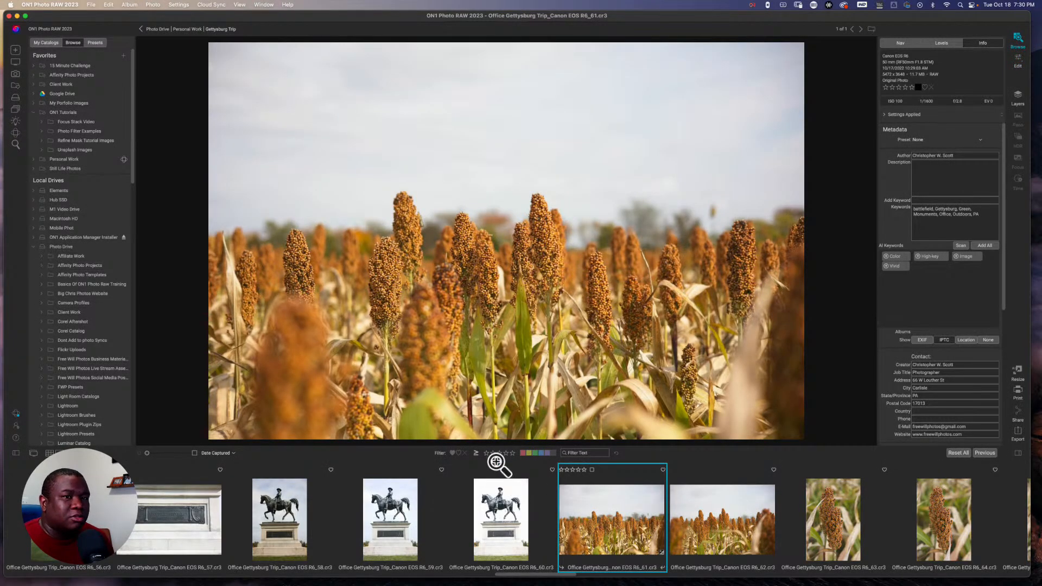
key(d)
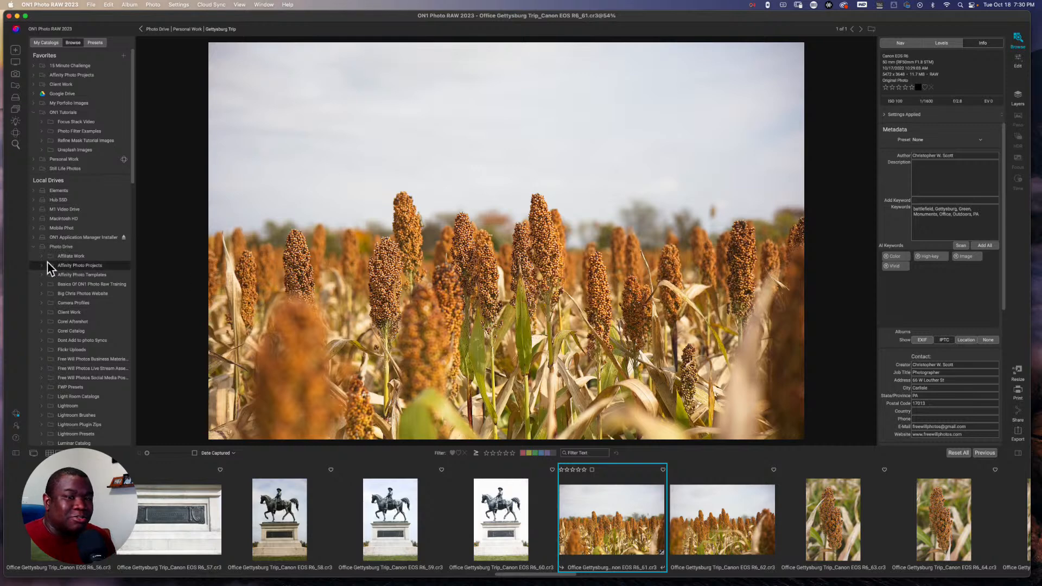
scroll(60, 227, down, 5)
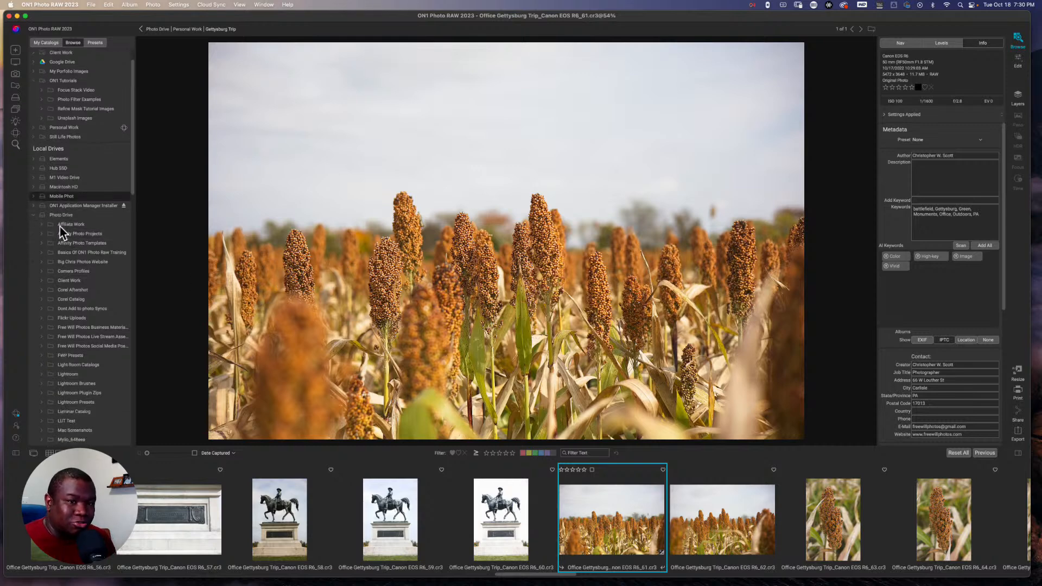
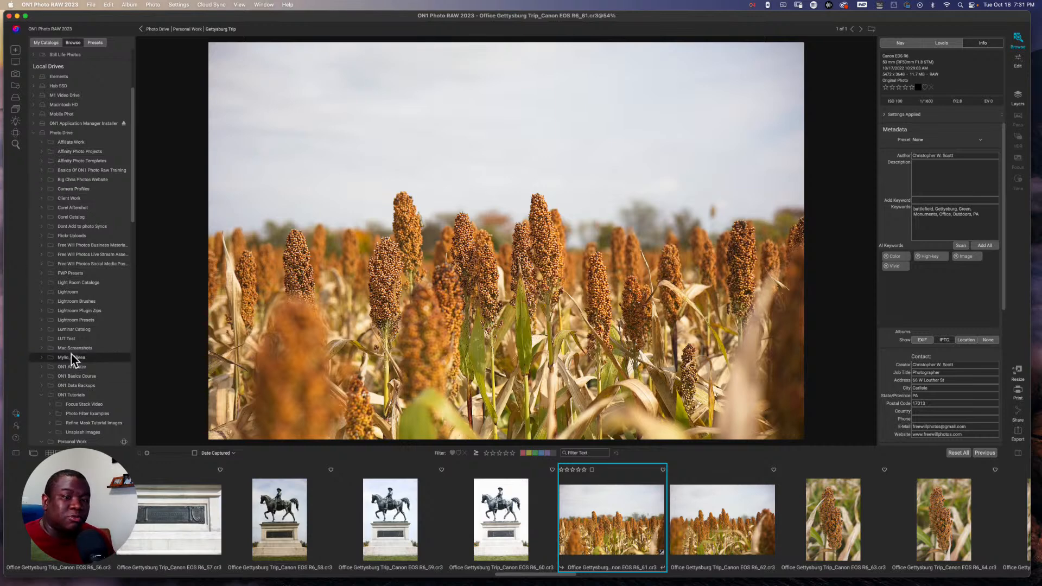
scroll(67, 327, down, 1)
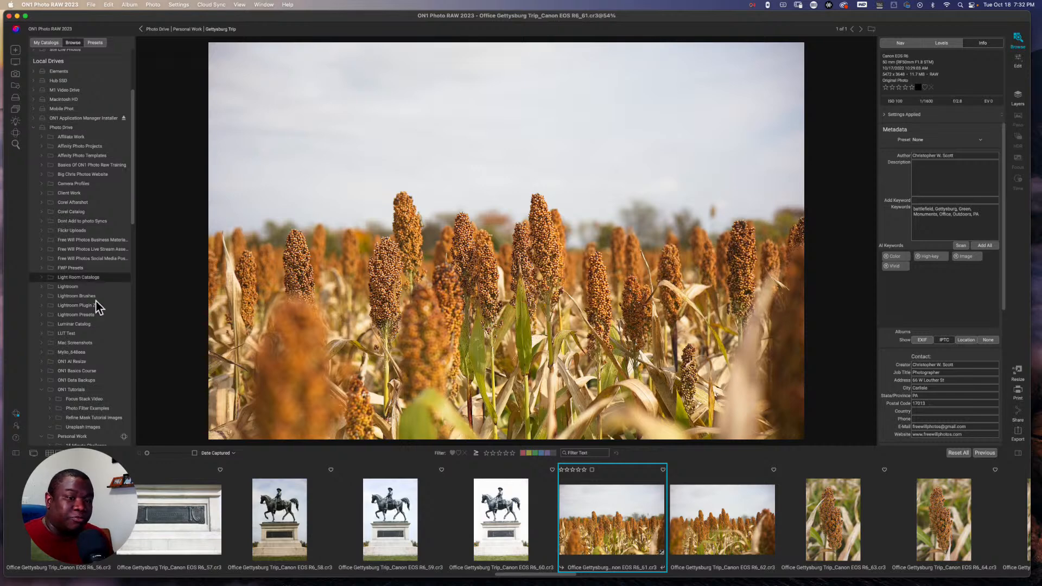
scroll(98, 378, down, 10)
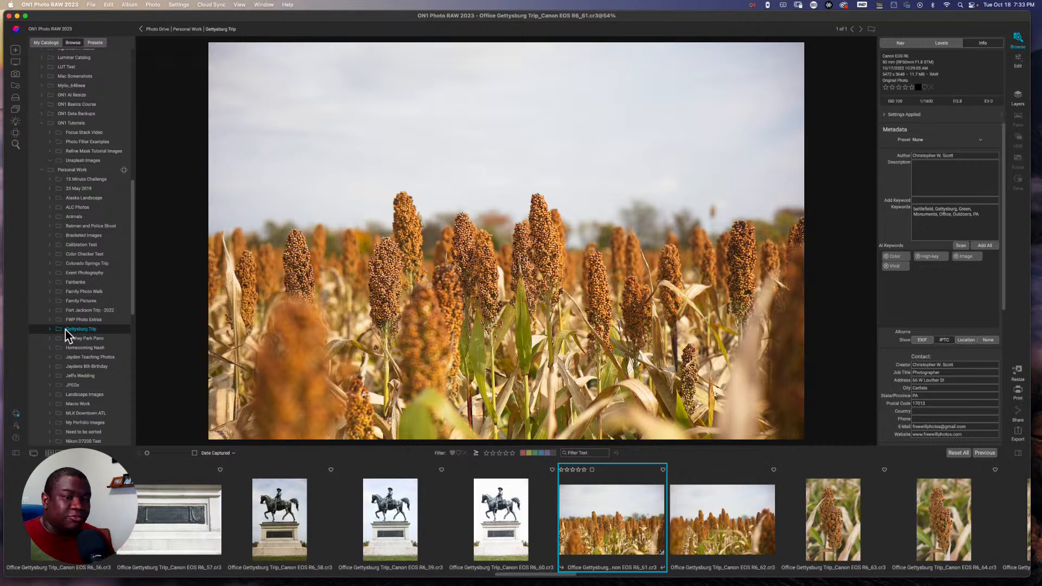
right_click(65, 330)
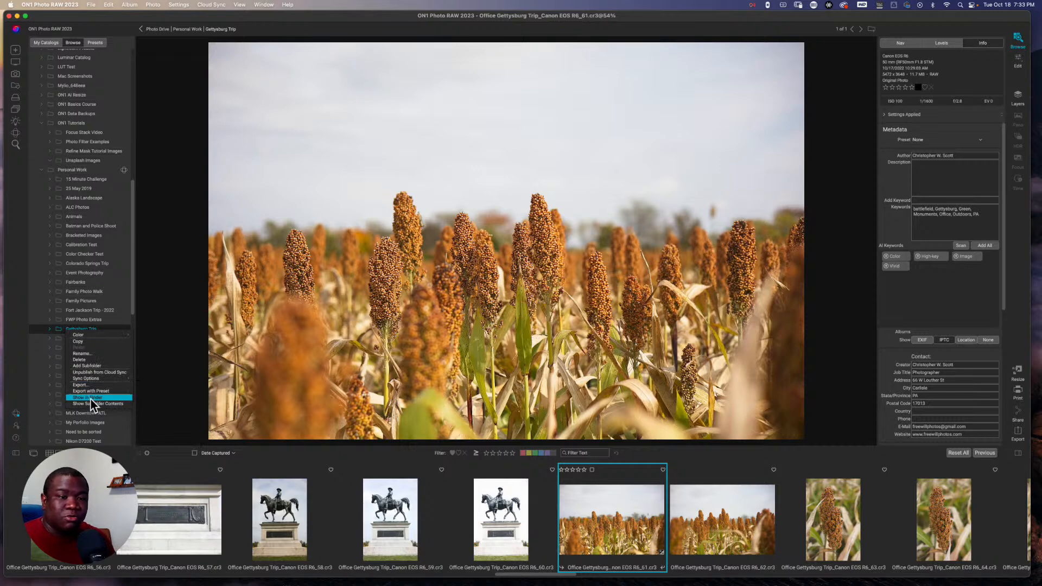
click(105, 405)
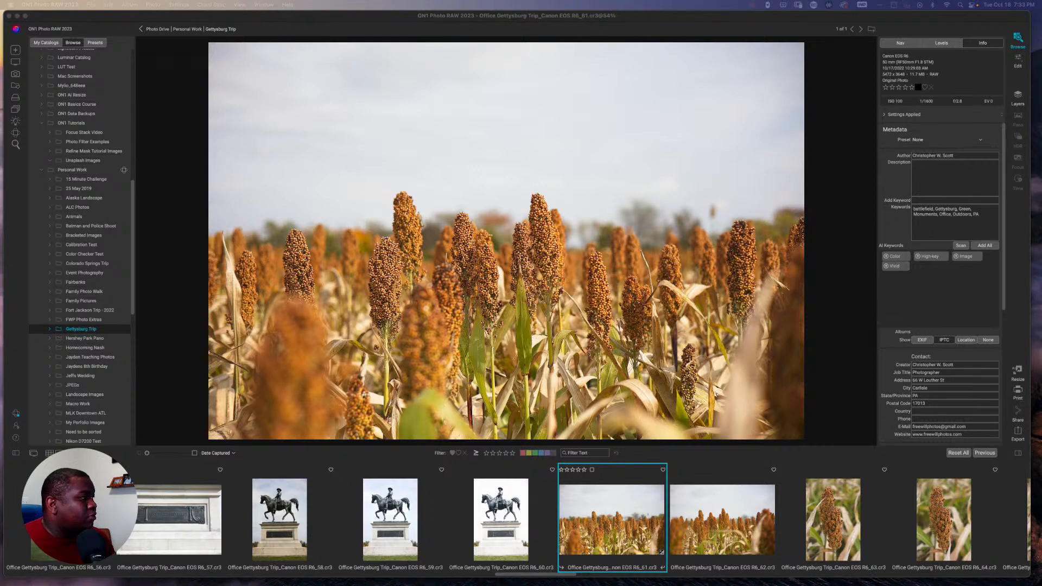
drag(1041, 162, 399, 92)
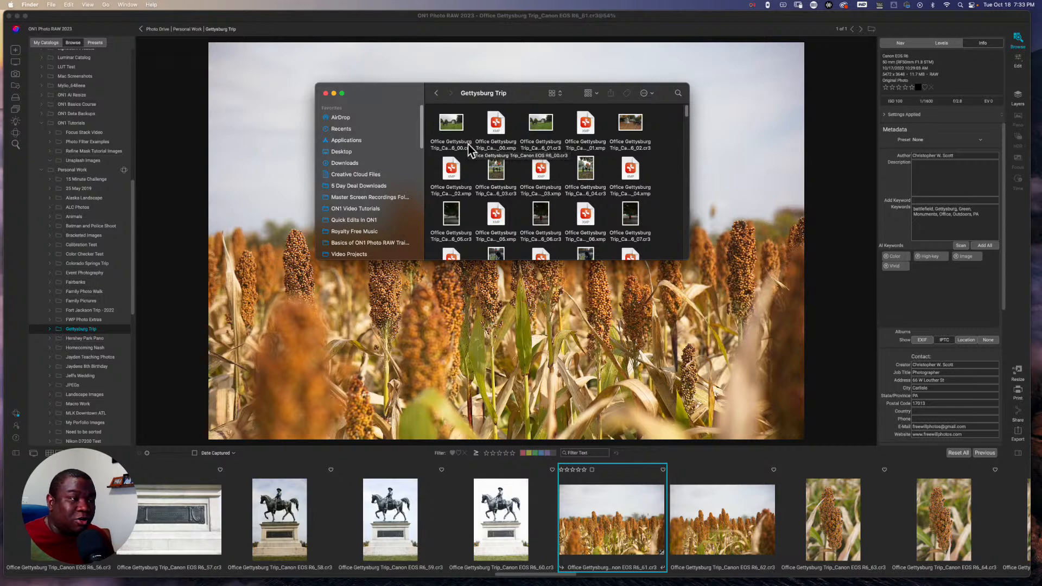
- Highlight the first Gettysburg photo's .cr3 file together with its .xmp sidecar, and close the Finder window
drag(511, 123, 457, 128)
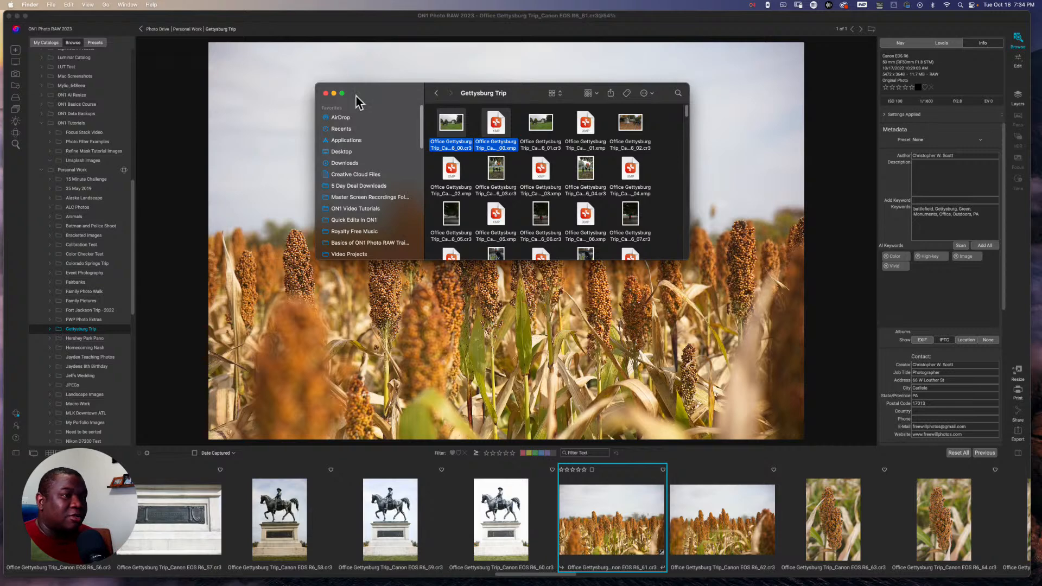
click(325, 94)
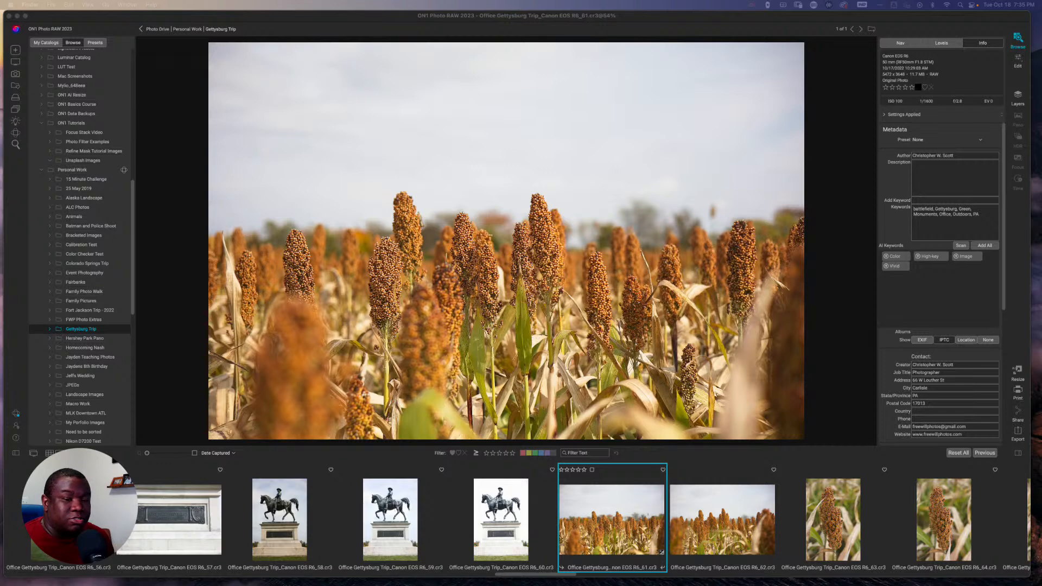
- Open the selected sorghum field photo for editing, dismissing the request to cancel the edit
scroll(82, 244, down, 5)
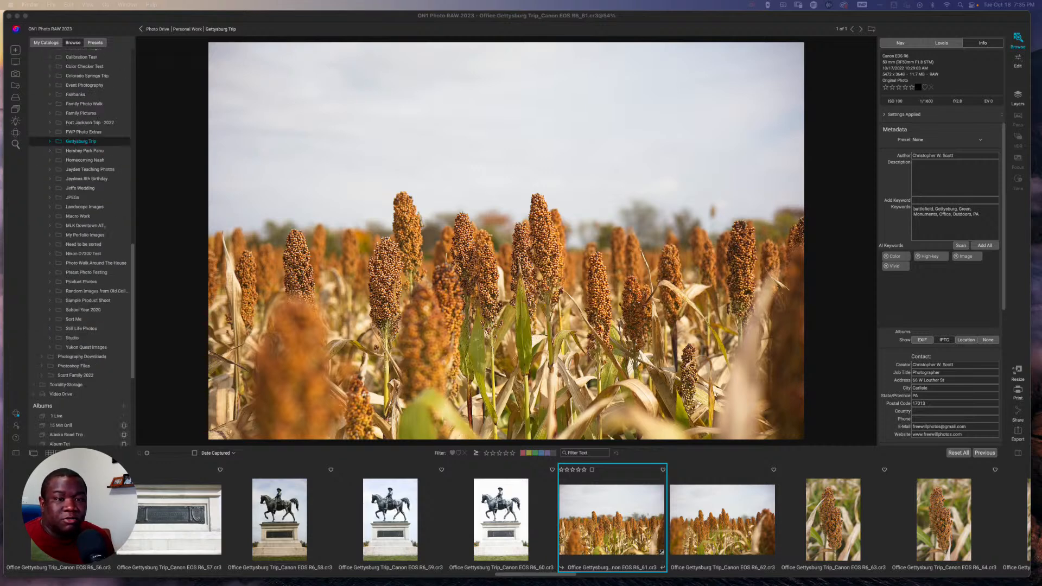
scroll(81, 245, up, 2)
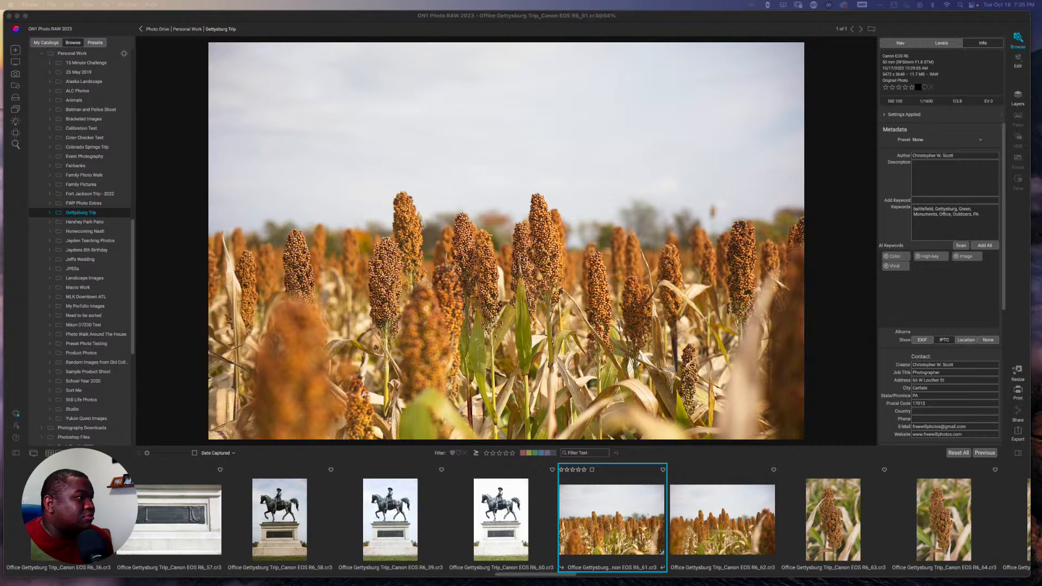
click(1017, 62)
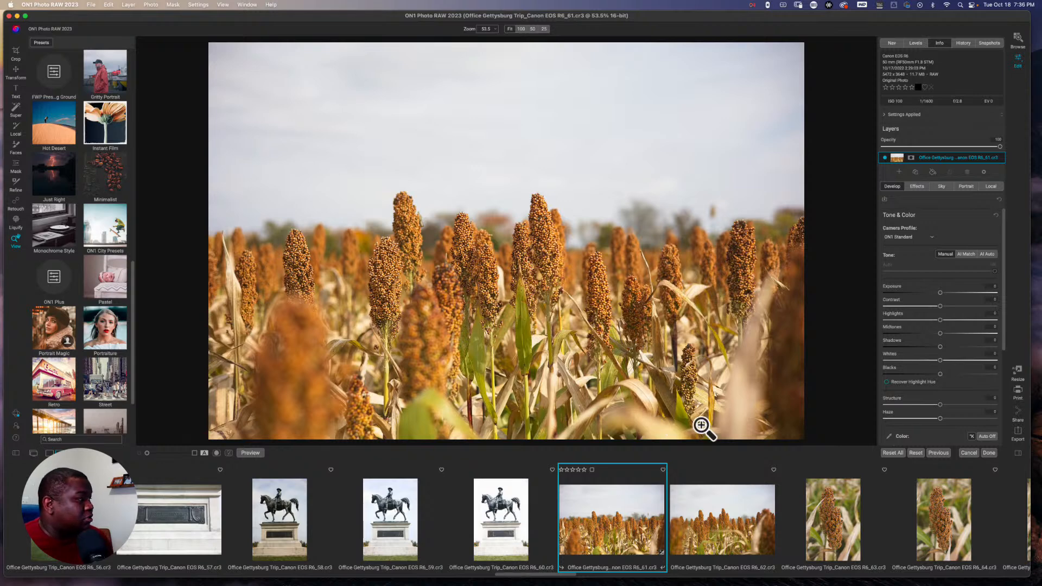
click(969, 452)
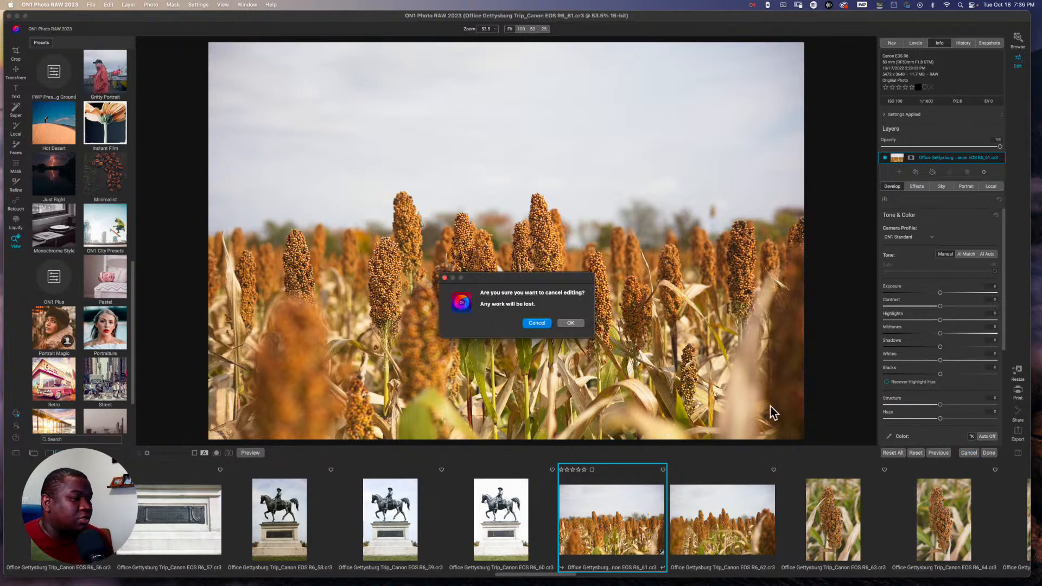
click(538, 324)
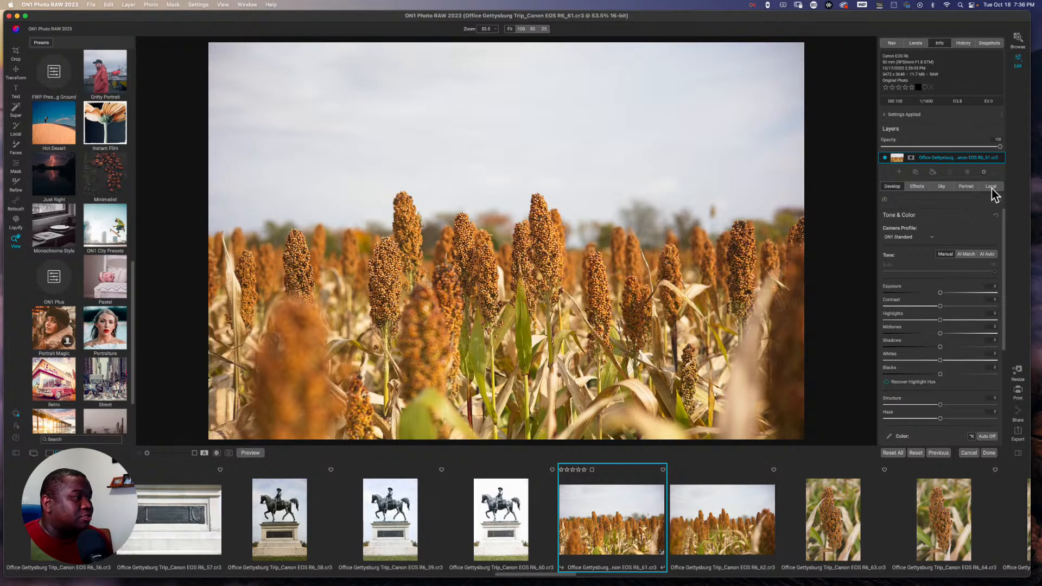
- Lower the exposure of a local adjustment to about -1.85 and give it a luminosity mask
key(k)
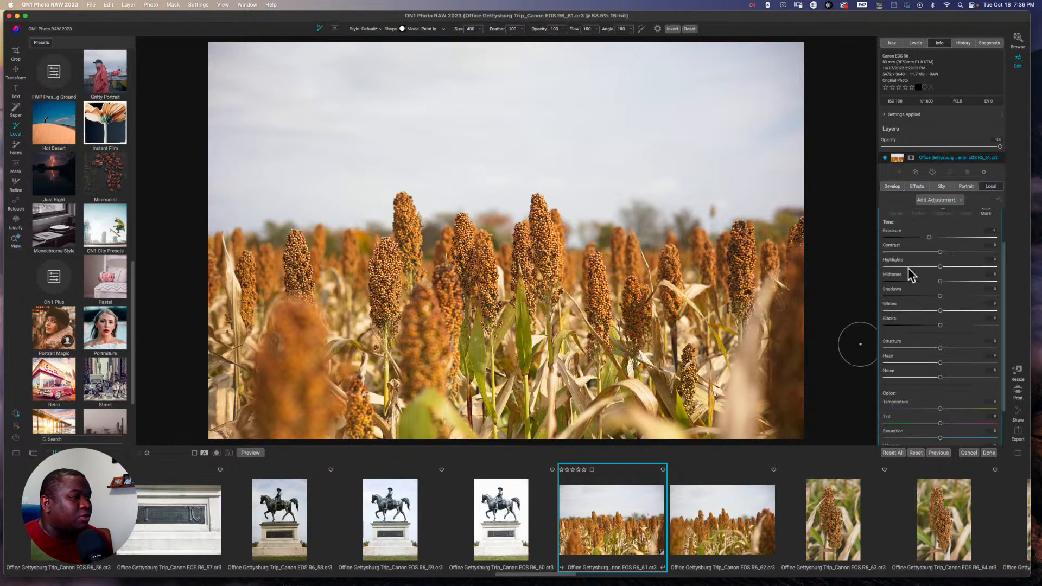
scroll(950, 293, up, 2)
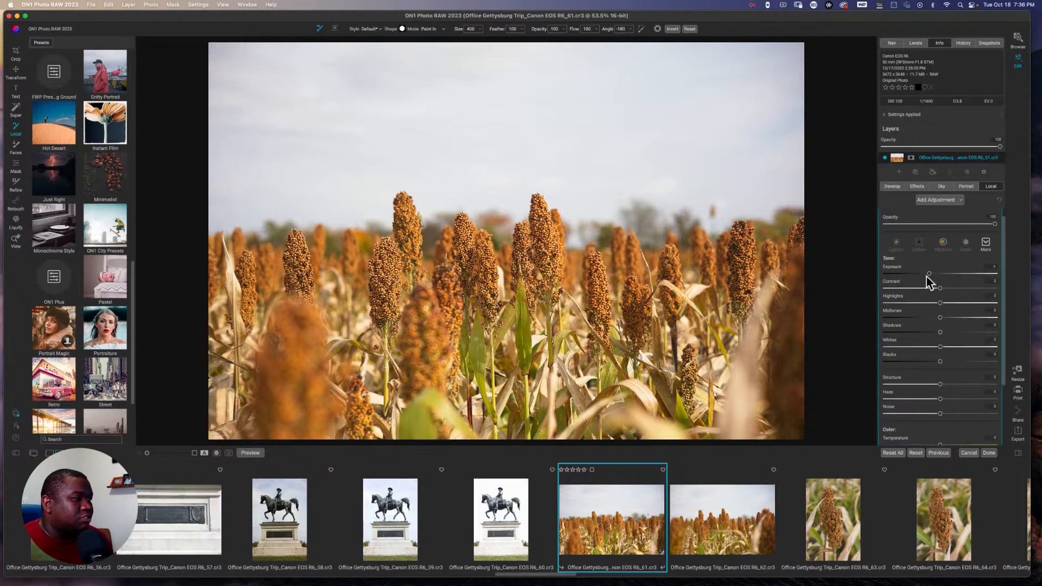
drag(929, 278, 918, 277)
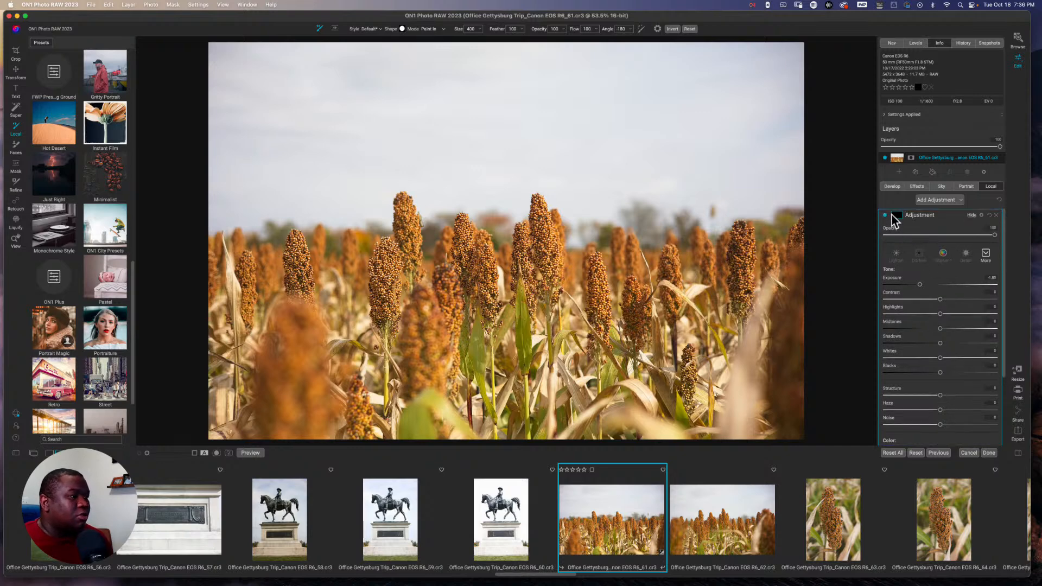
click(895, 215)
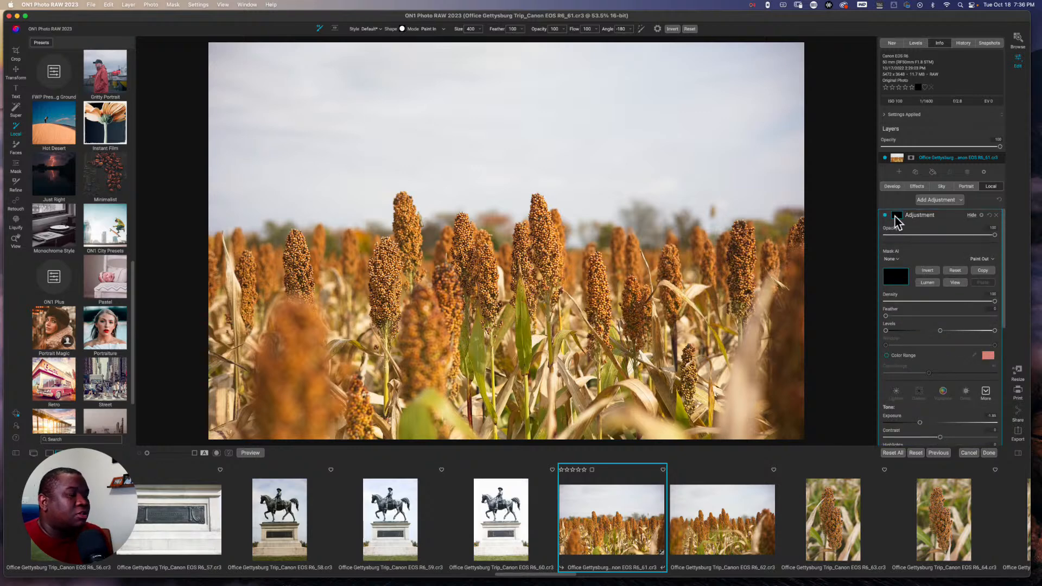
click(922, 283)
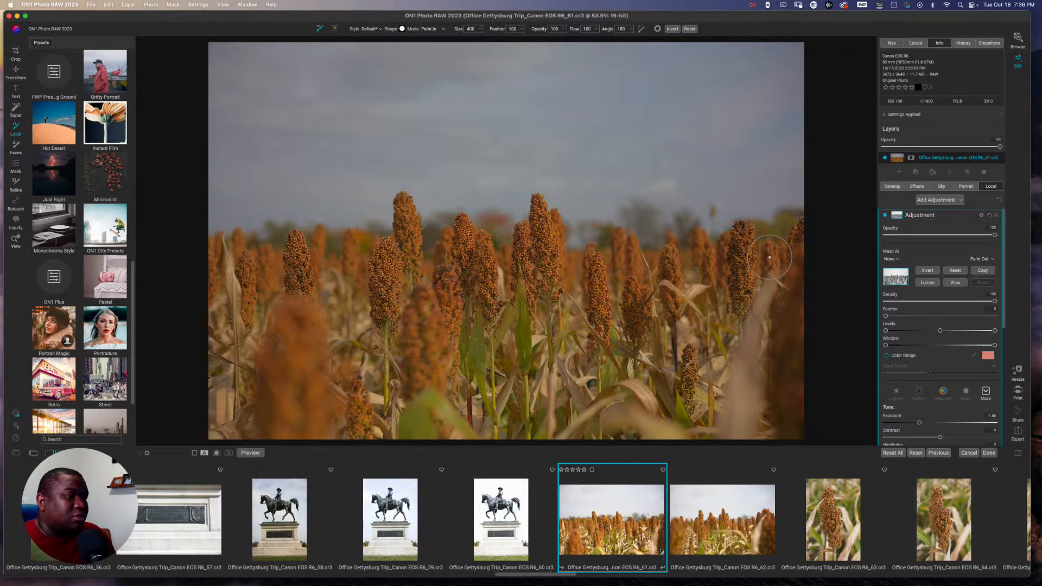
- Inspect the luminosity mask in grayscale with the filmstrip and presets hidden, and return to the normal photo view
key(m)
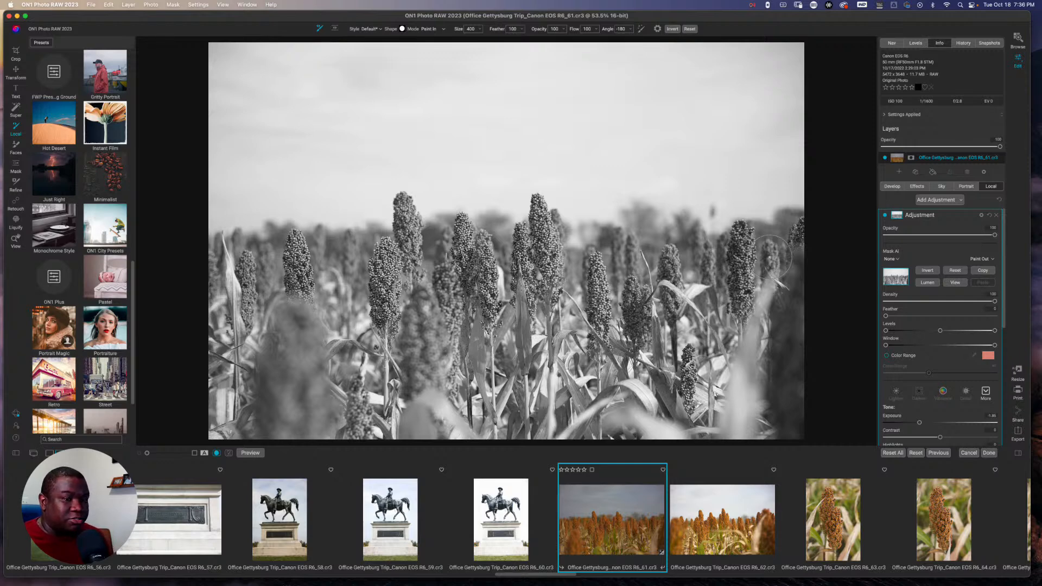
click(51, 453)
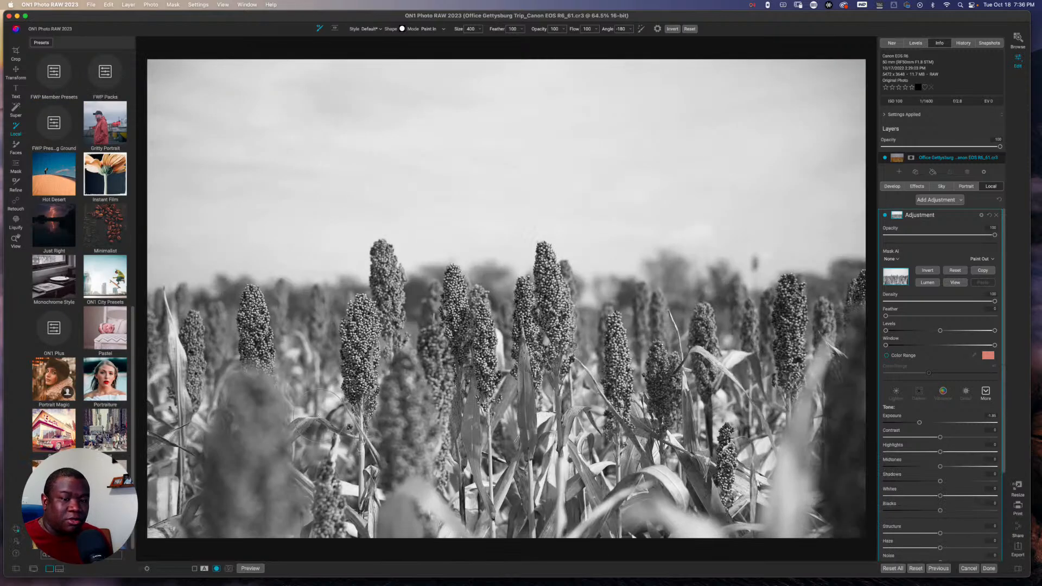
click(16, 569)
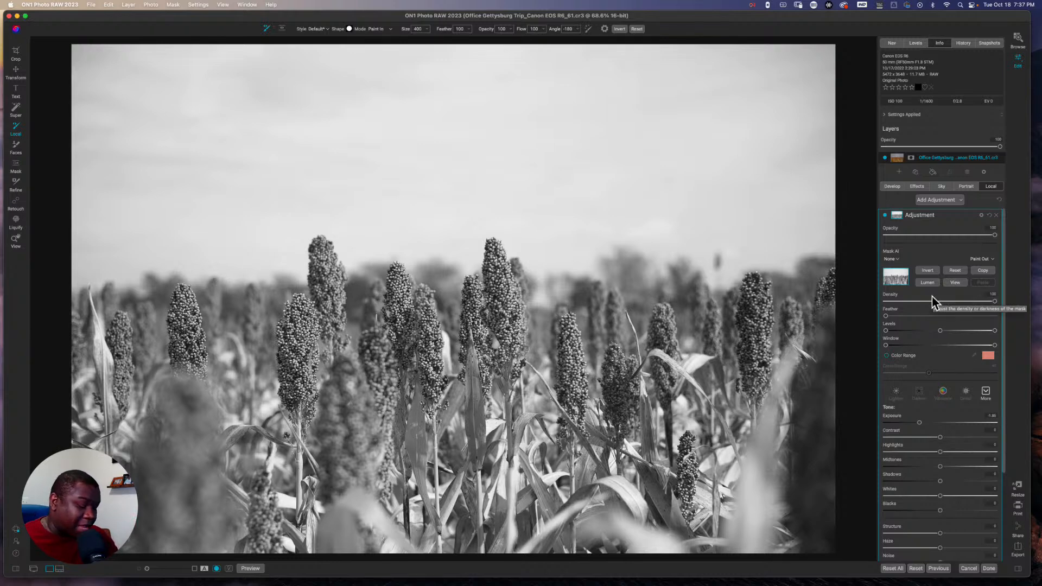
key(o)
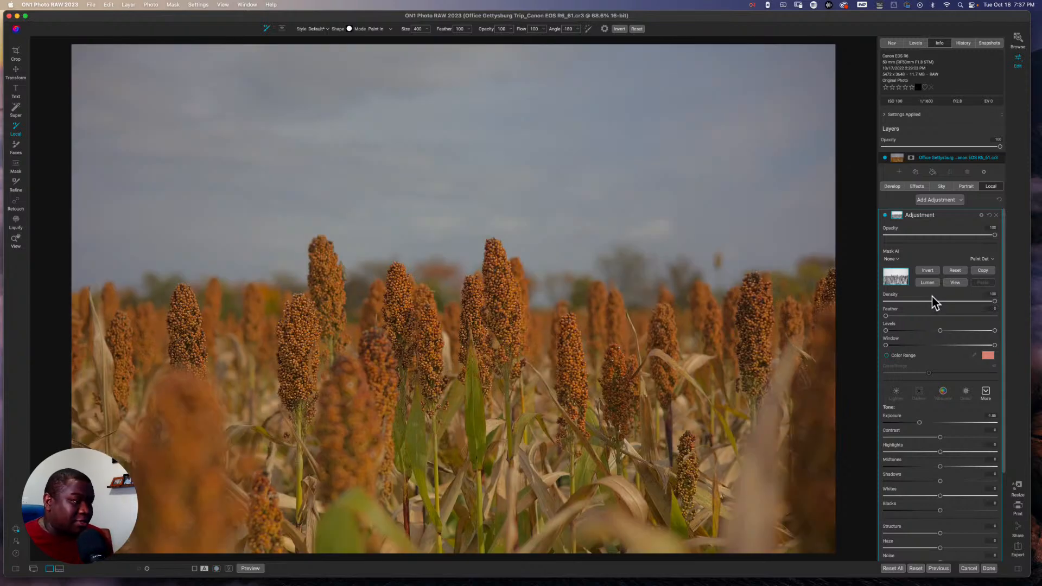
- Reset the local adjustment's exposure to 0 after testing it at -4, and invert the luminosity mask
drag(919, 423, 881, 425)
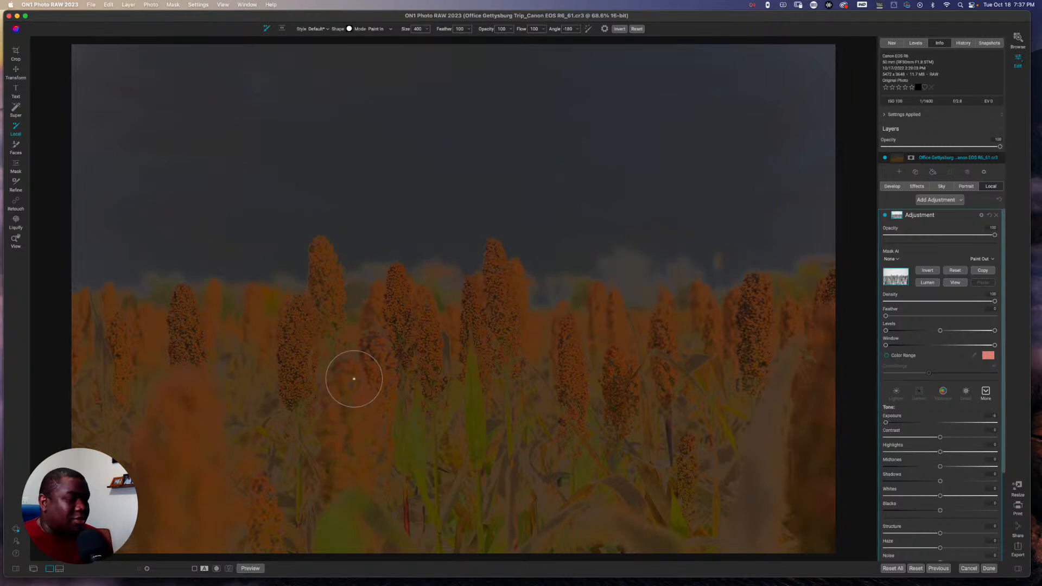
double_click(886, 421)
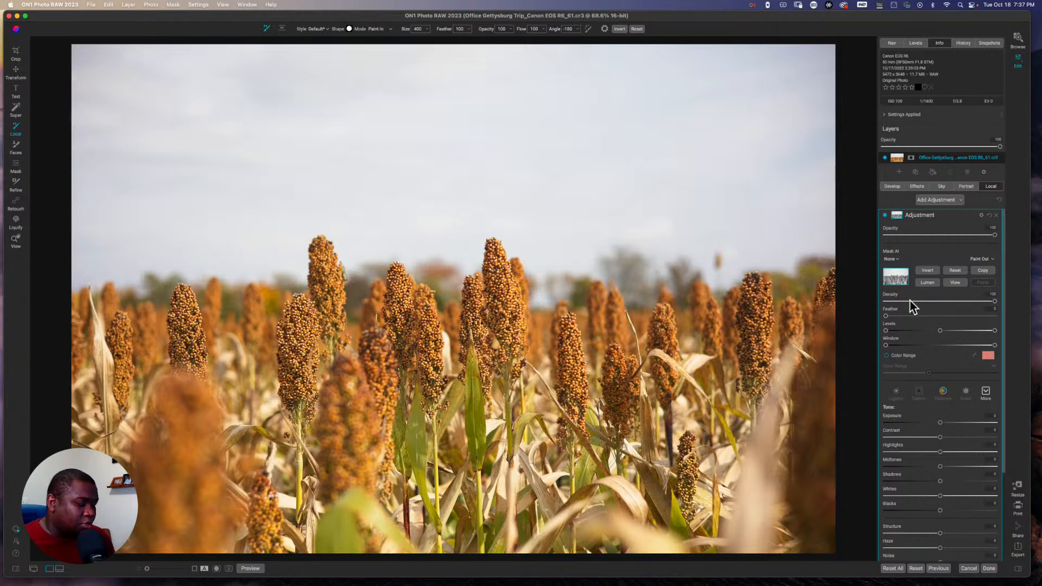
key(super+m)
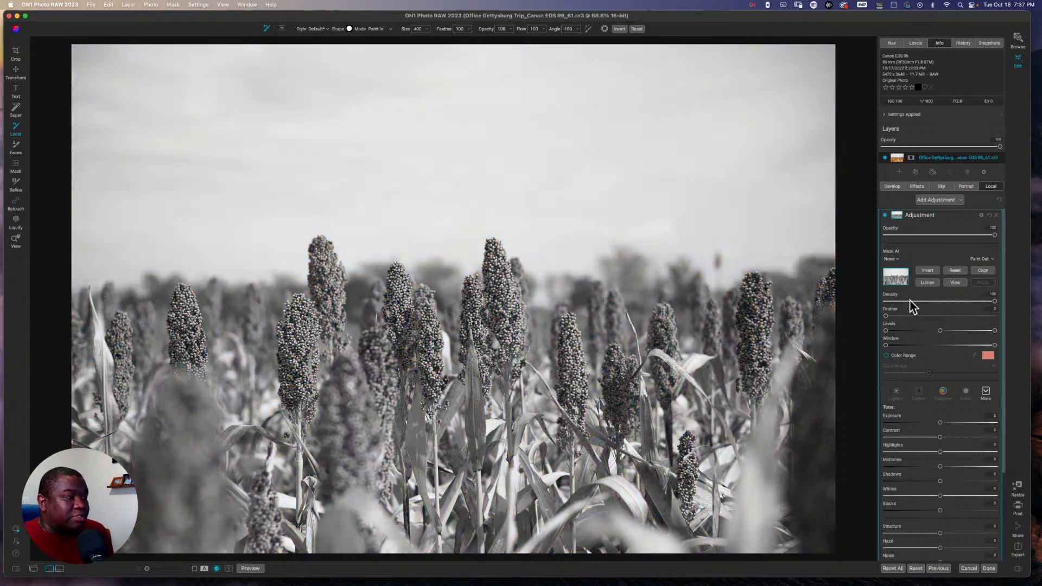
click(933, 271)
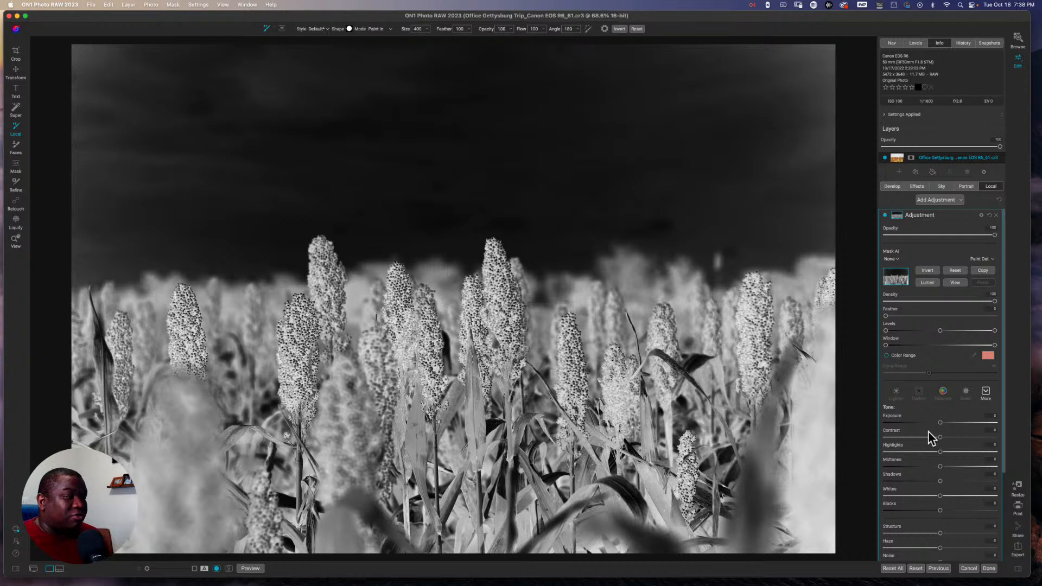
- Try brightening the shadows of the local adjustment through the inverted mask, and reset them
scroll(927, 430, down, 3)
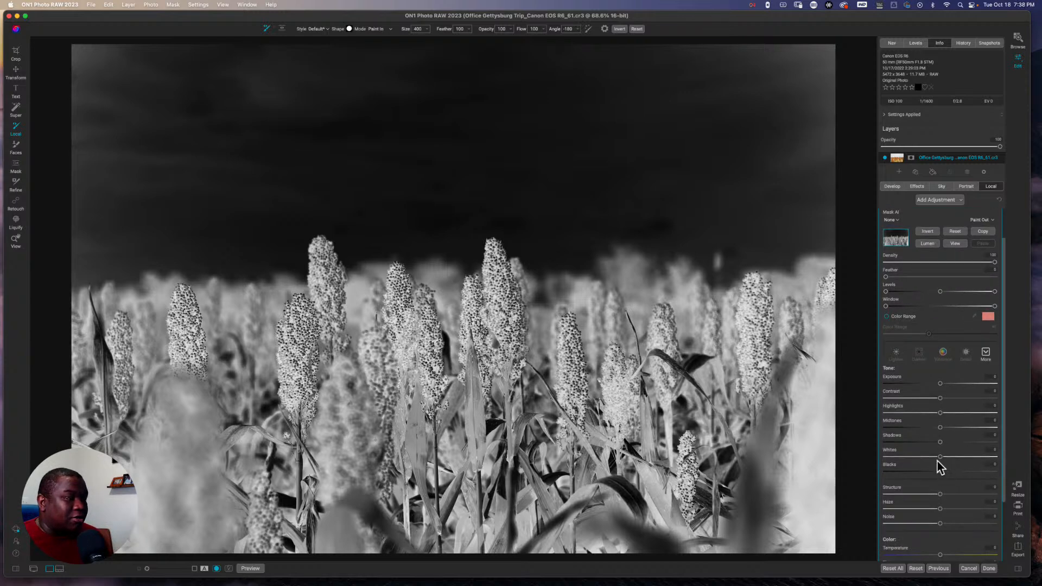
click(940, 442)
drag(940, 442, 965, 442)
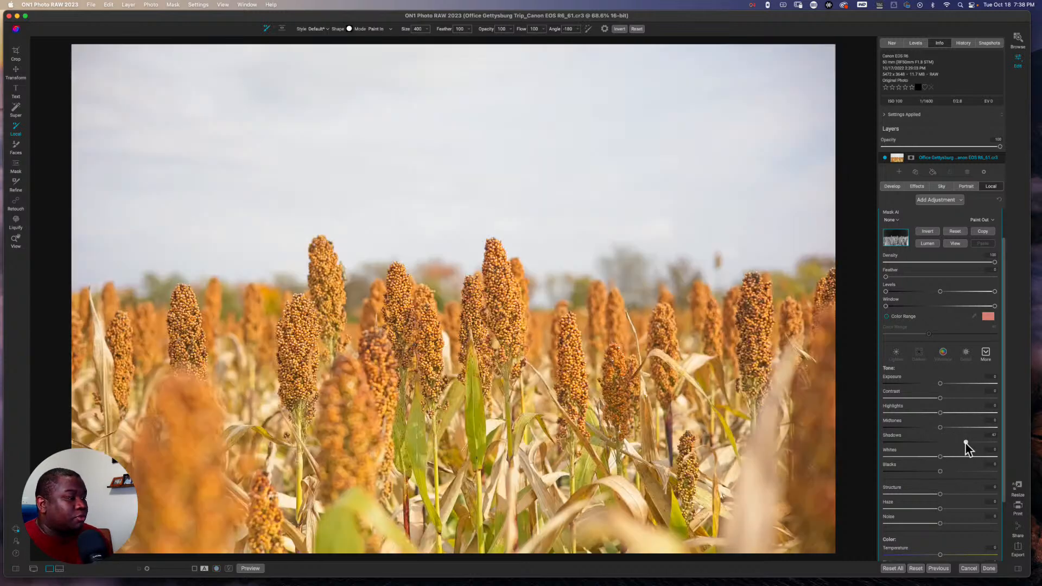
double_click(889, 435)
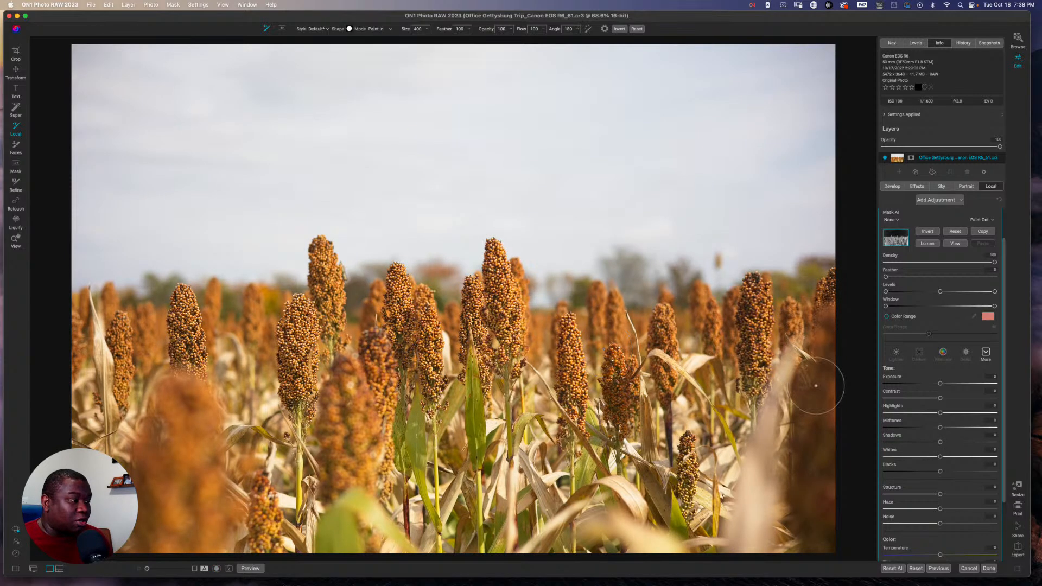
- Raise the local adjustment's shadows to about 66, highlights to about 65 and exposure to about 1.3
drag(941, 441, 976, 443)
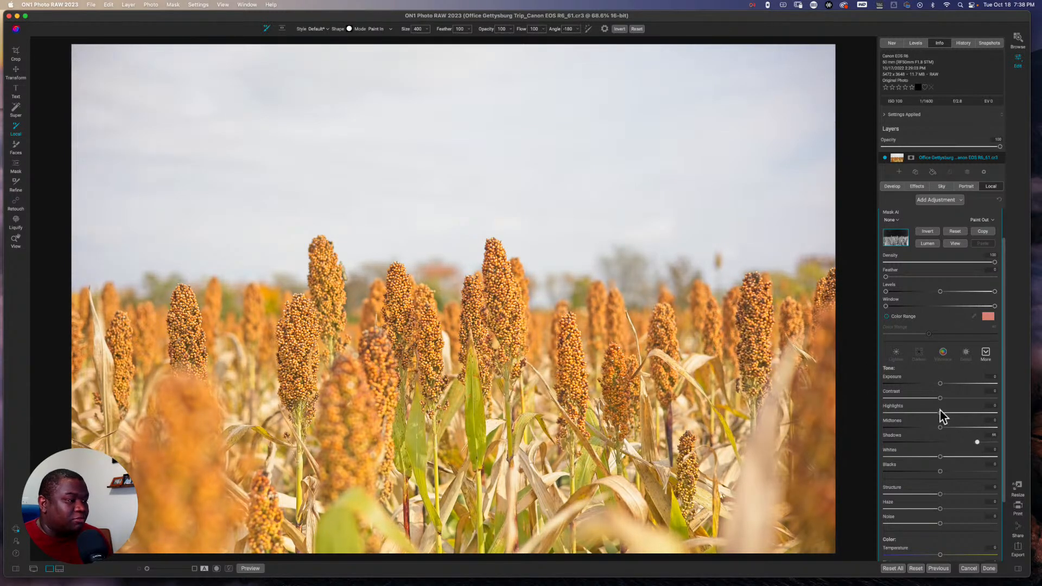
drag(939, 413, 976, 418)
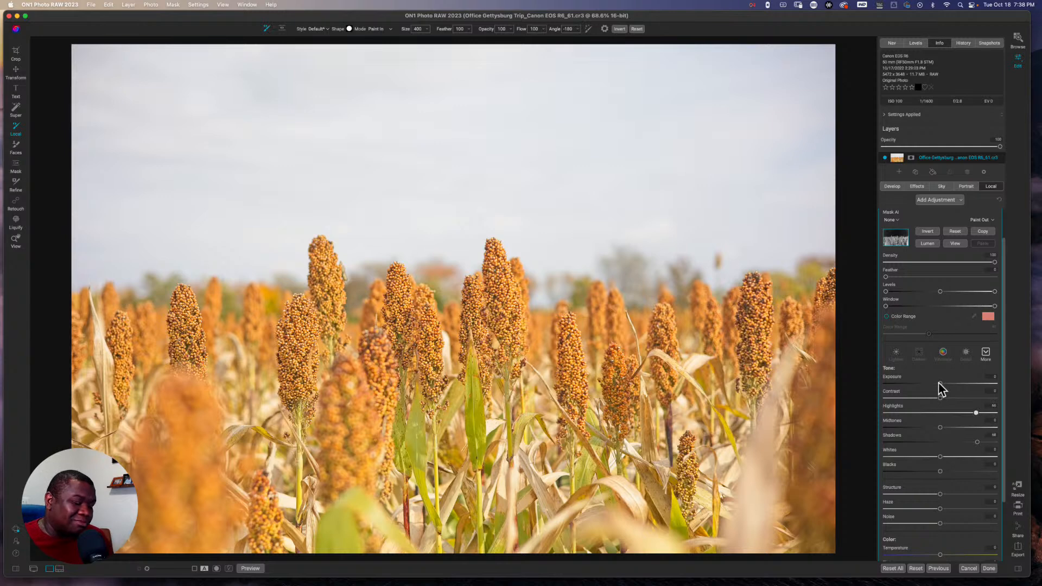
mouse_move(939, 384)
mouse_down()
mouse_move(966, 386)
mouse_move(953, 382)
mouse_up()
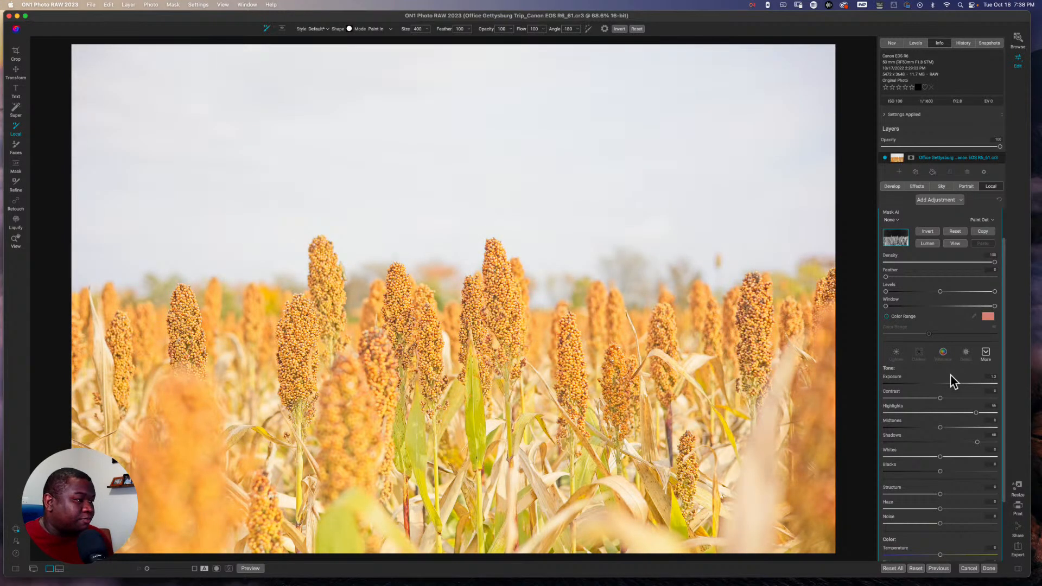
- Reset the local adjustment's exposure, highlights and shadows to 0
double_click(901, 382)
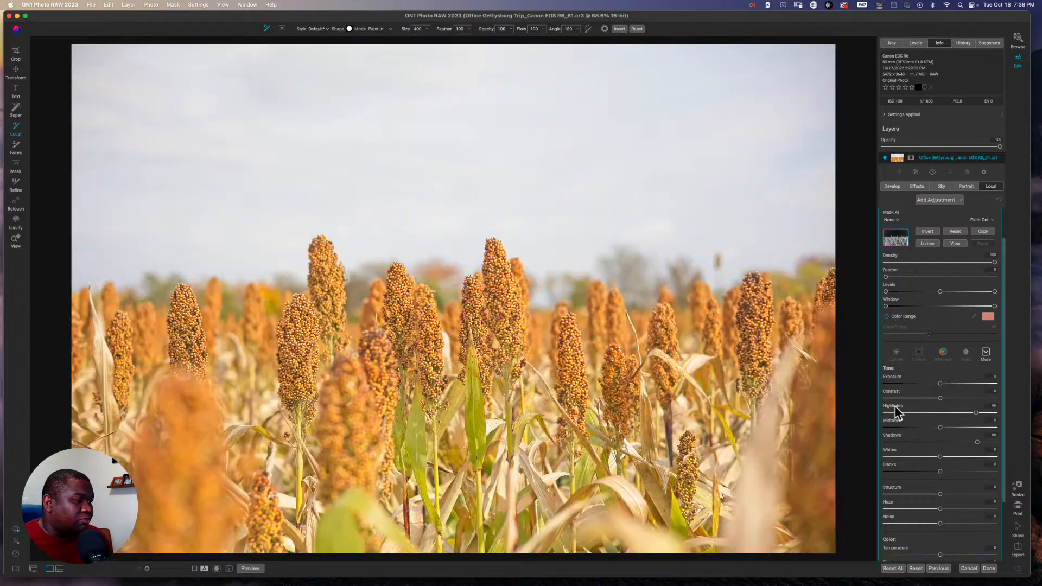
double_click(899, 408)
double_click(890, 435)
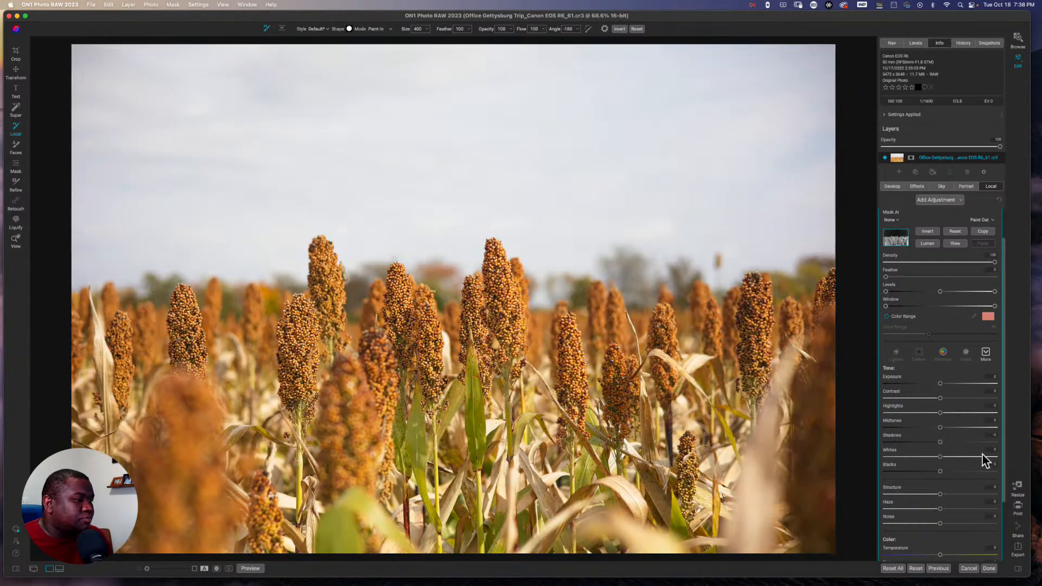
- Reset the local adjustment's inverted mask and create a fresh luminosity mask for it
scroll(953, 434, up, 2)
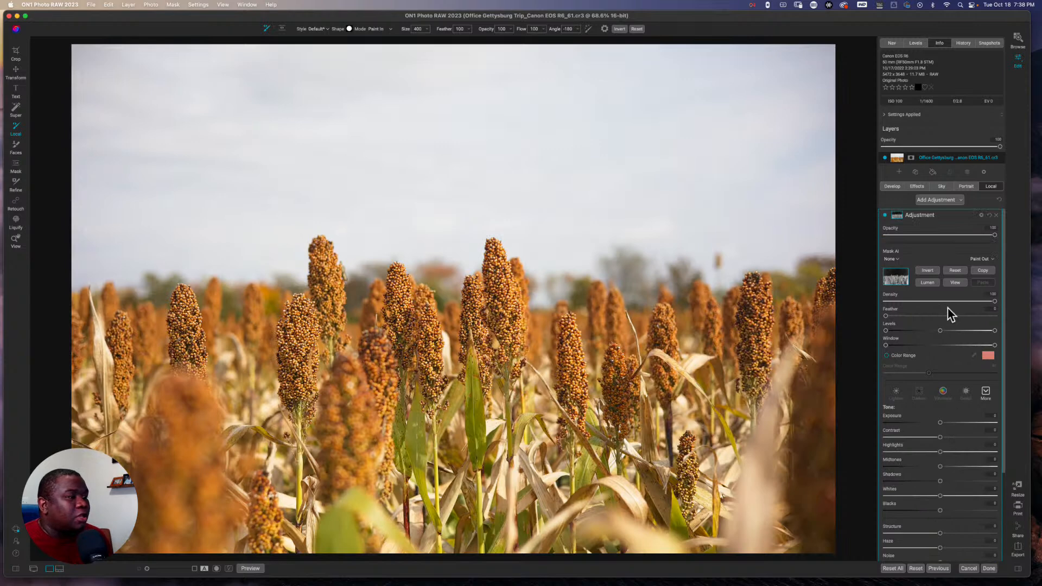
click(955, 270)
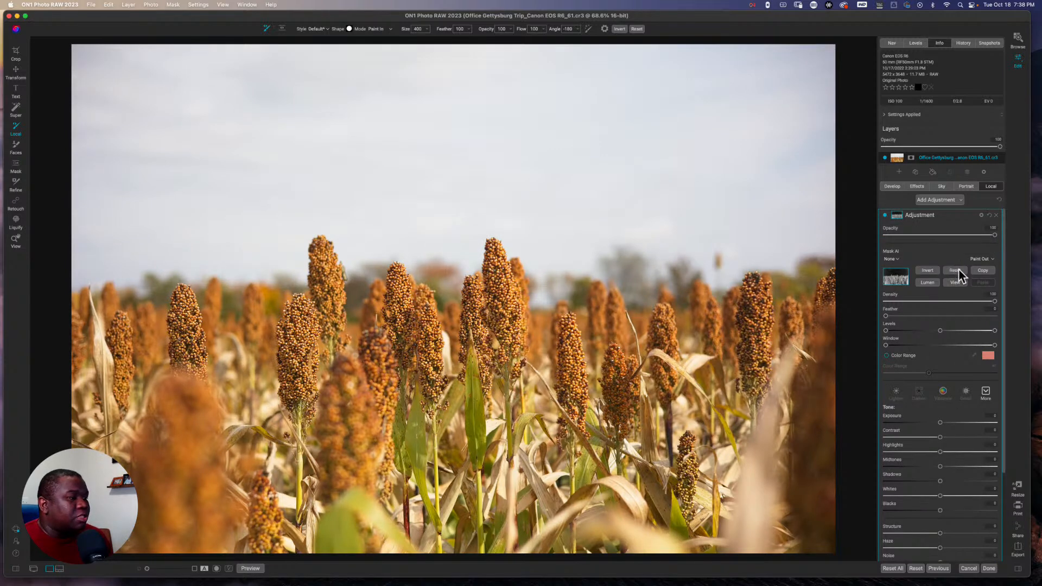
click(927, 284)
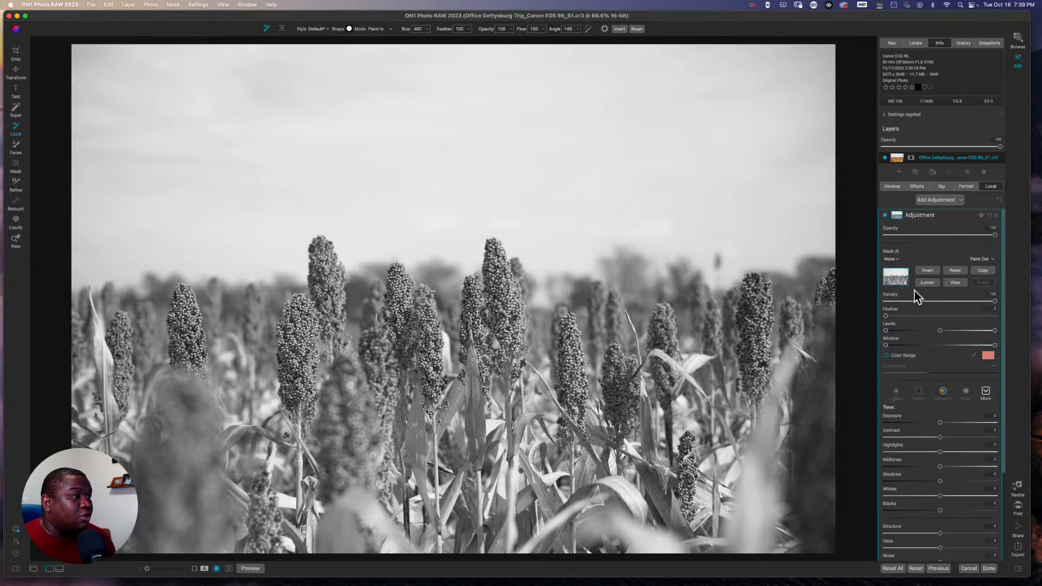
- Add a Photo Filter effect to the photo and raise the amount of its solid blue tint to about 70
click(917, 187)
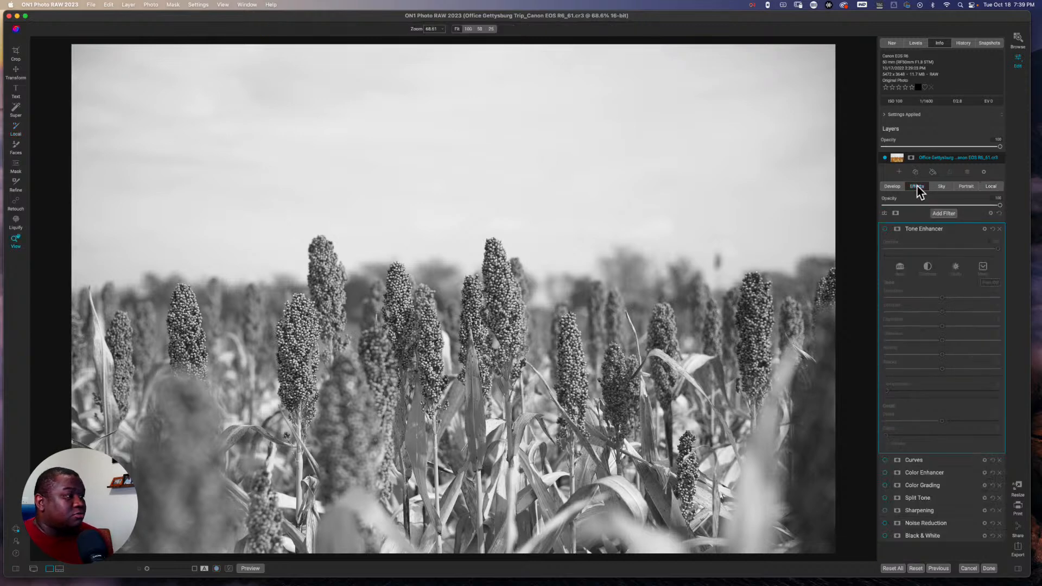
click(956, 230)
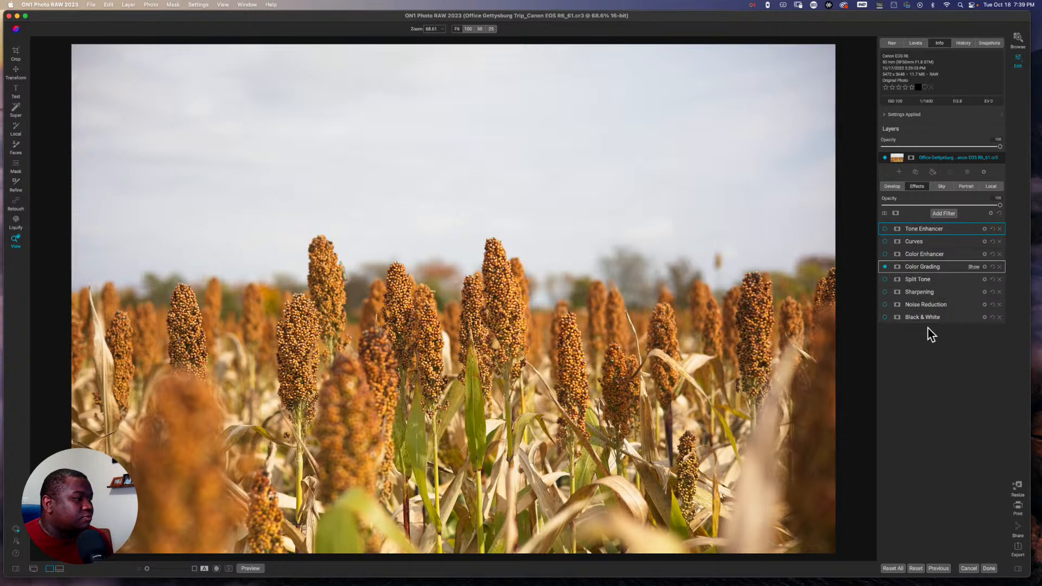
click(923, 267)
click(884, 267)
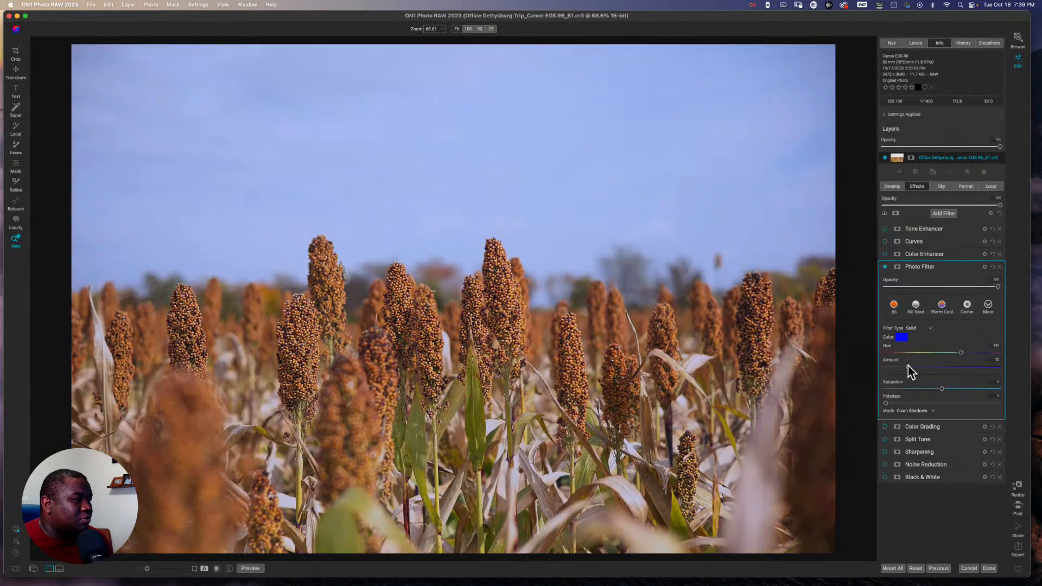
drag(907, 365, 967, 368)
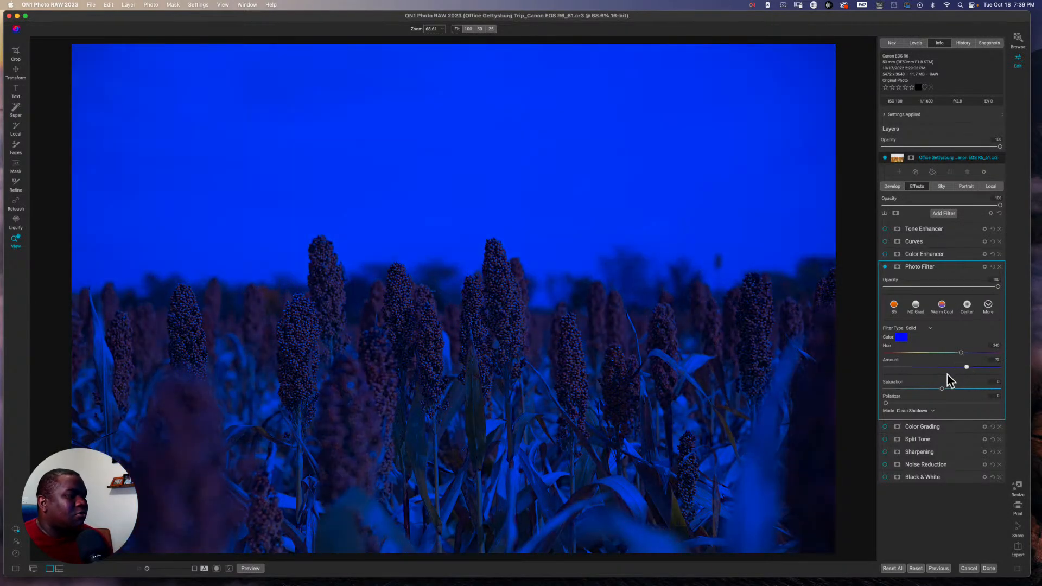
- Apply a luminosity mask to the Photo Filter and narrow its Window to exclude the brightest tones, checking the mask in grayscale
click(897, 267)
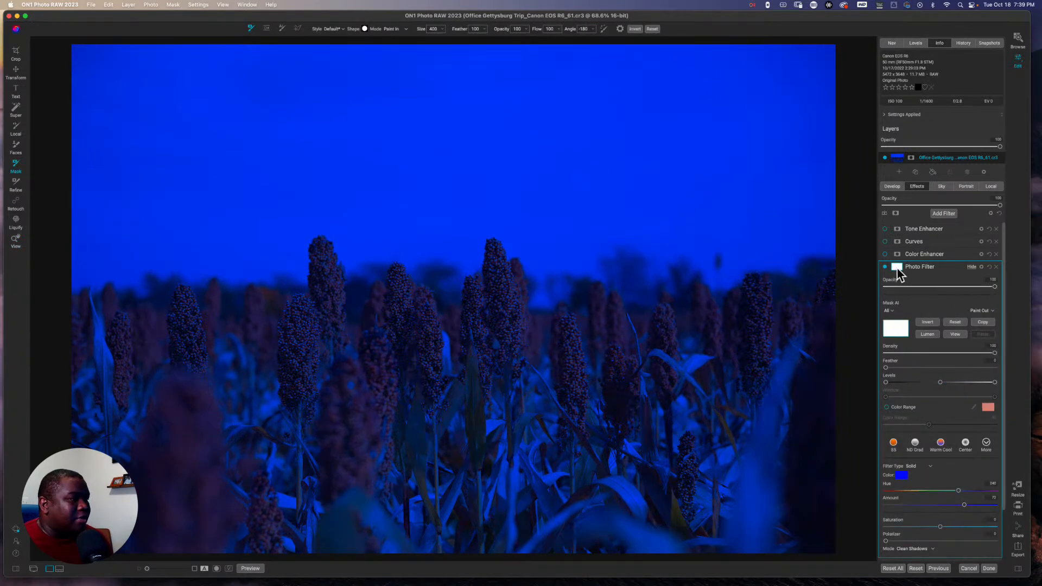
click(932, 339)
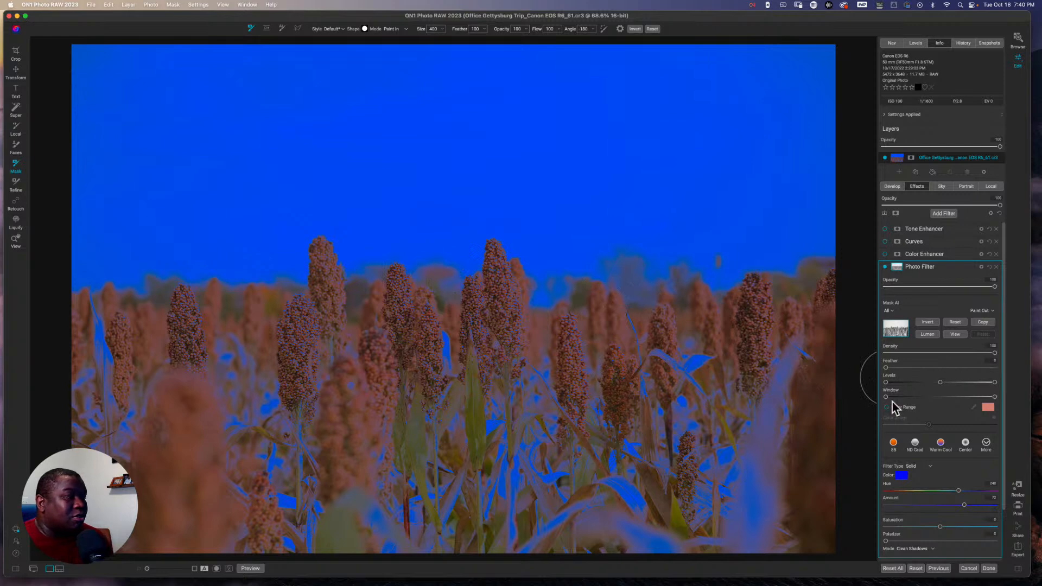
mouse_move(886, 397)
mouse_down()
mouse_move(909, 398)
mouse_move(875, 398)
mouse_up()
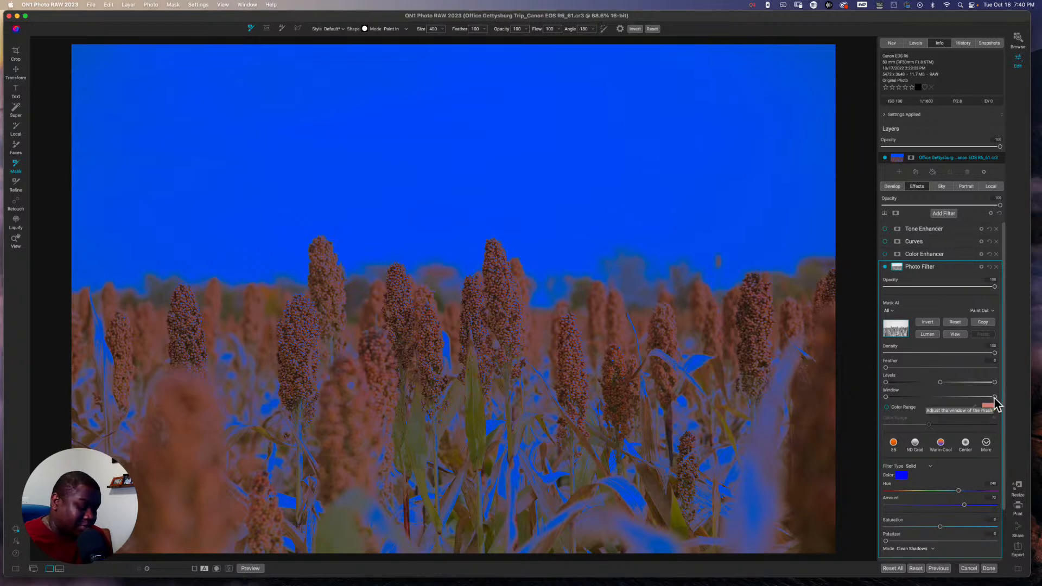
key(o)
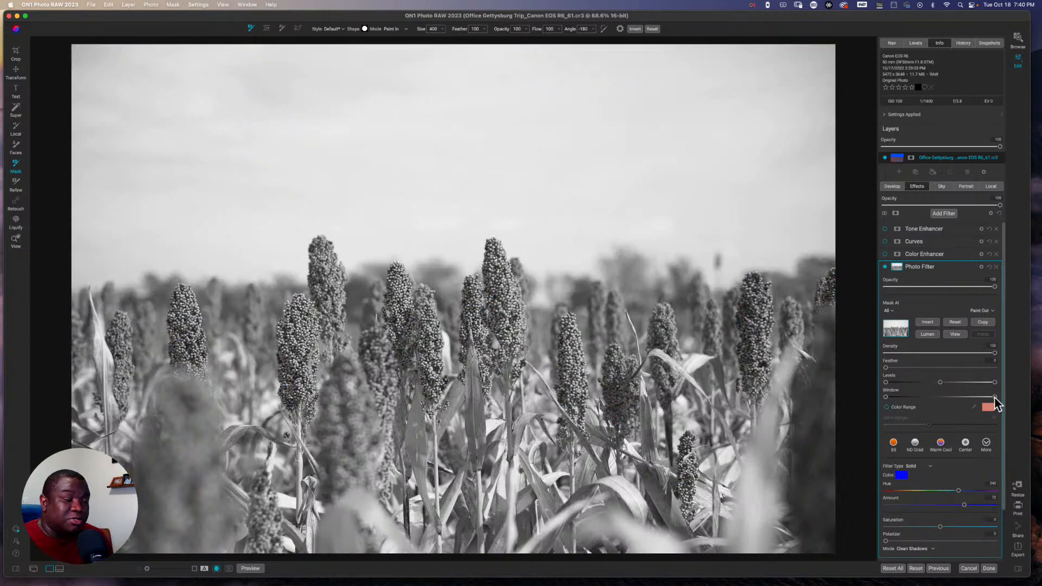
drag(995, 397, 969, 398)
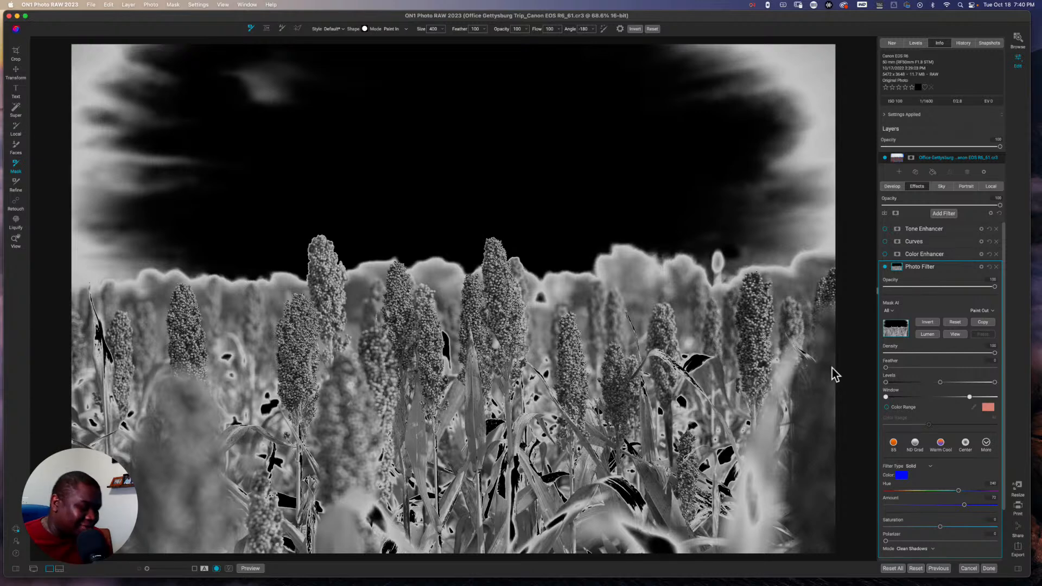
key(o)
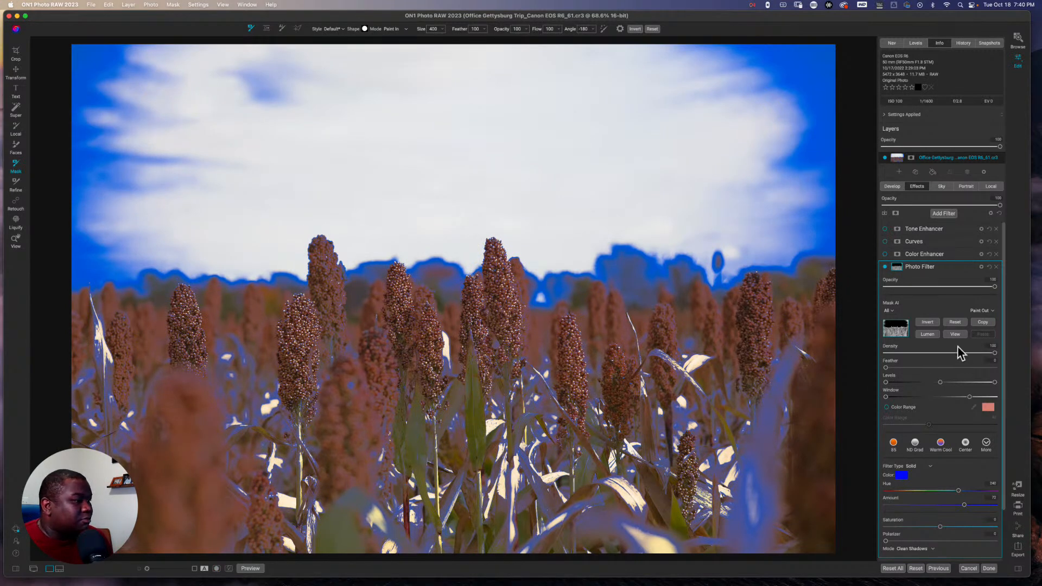
- Reset the Photo Filter's mask and remove the filter from the effects
click(955, 322)
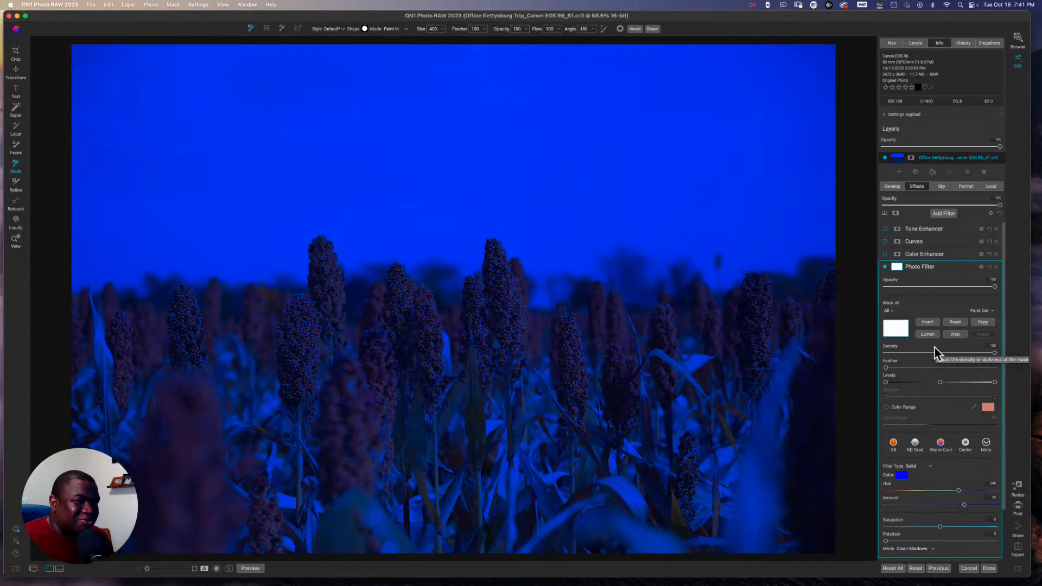
click(995, 267)
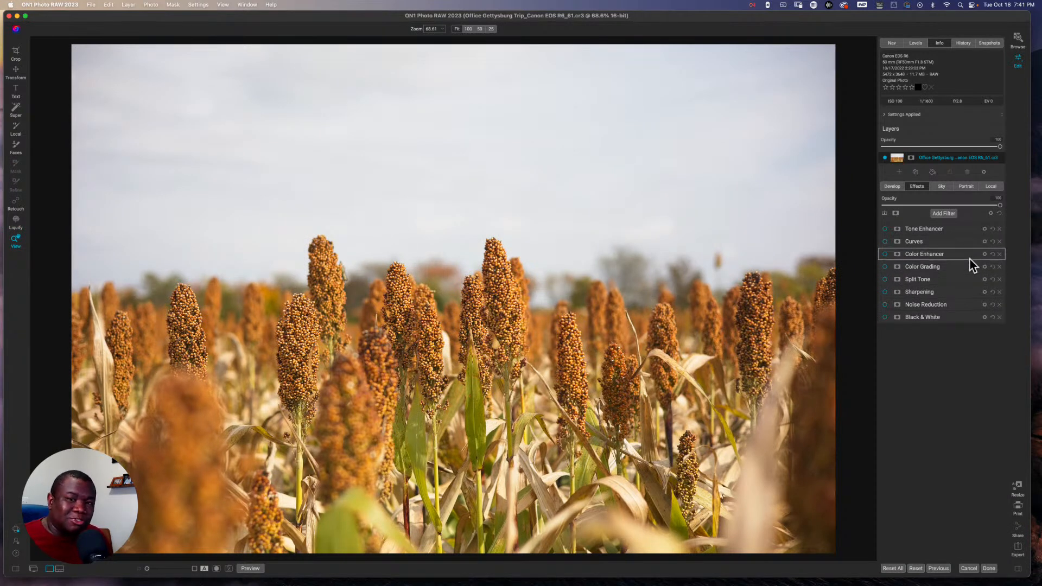
- Increase the contrast of the local adjustment's luminosity mask by lowering its Levels white point and midpoint, checking it in grayscale
click(991, 186)
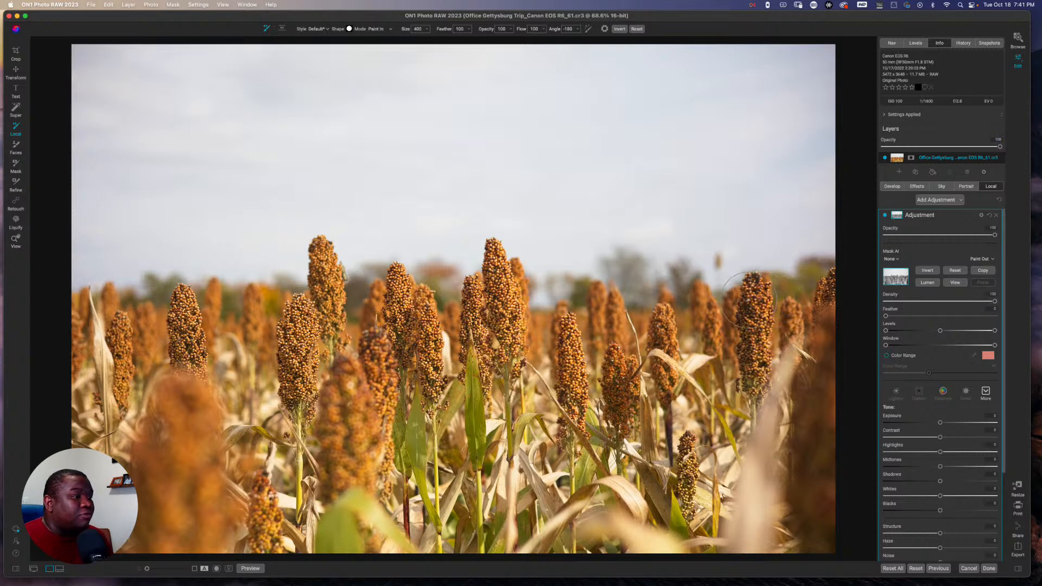
key(o)
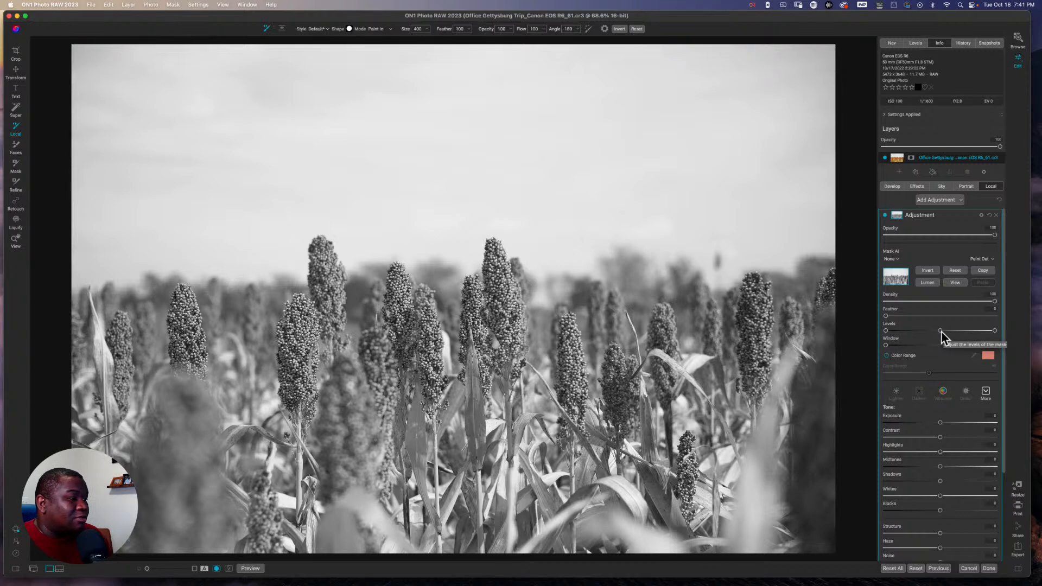
drag(941, 331, 918, 332)
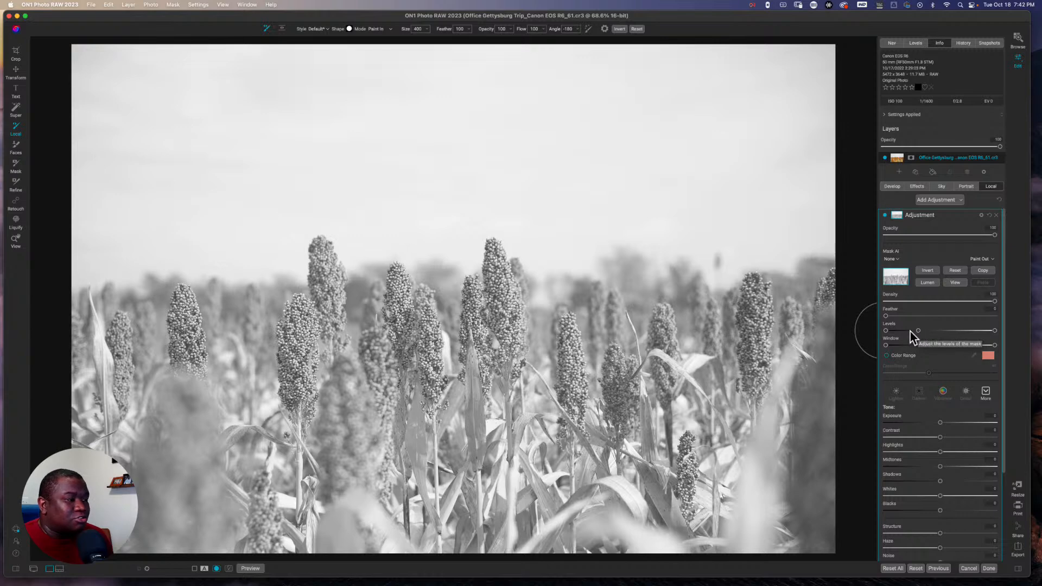
click(918, 331)
drag(917, 332, 902, 332)
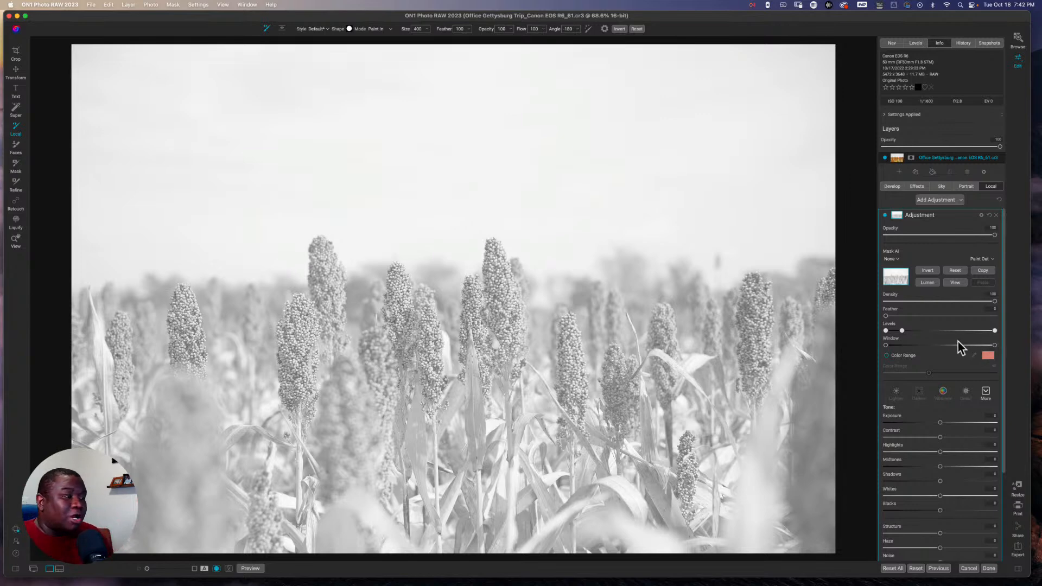
drag(994, 330, 934, 334)
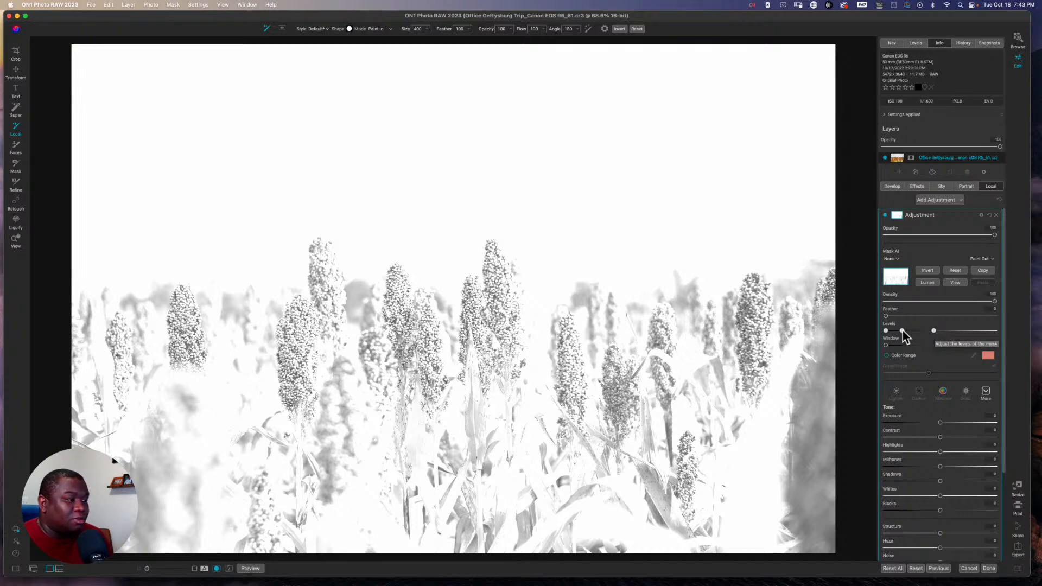
drag(903, 331, 923, 331)
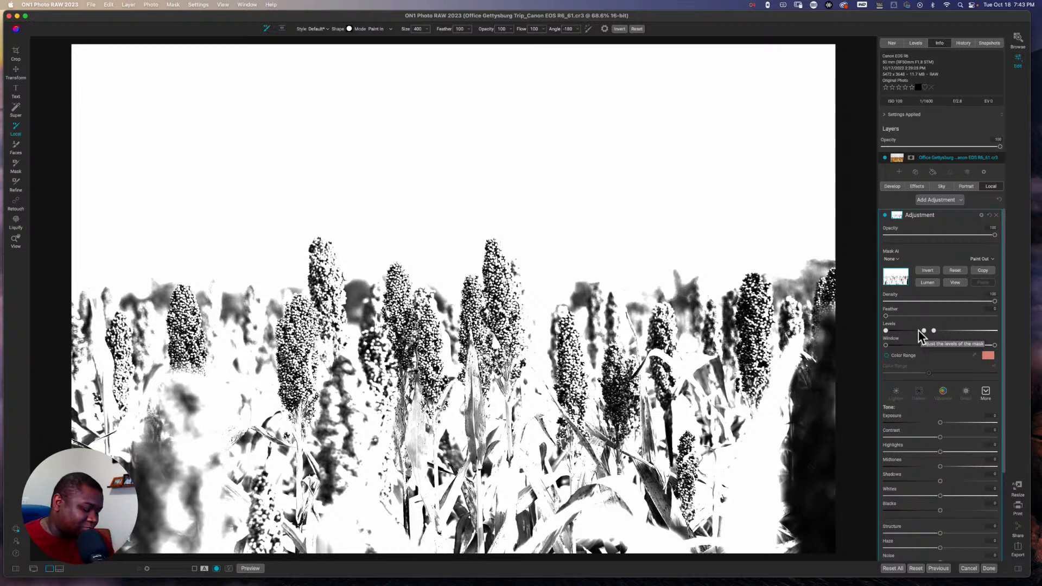
key(o)
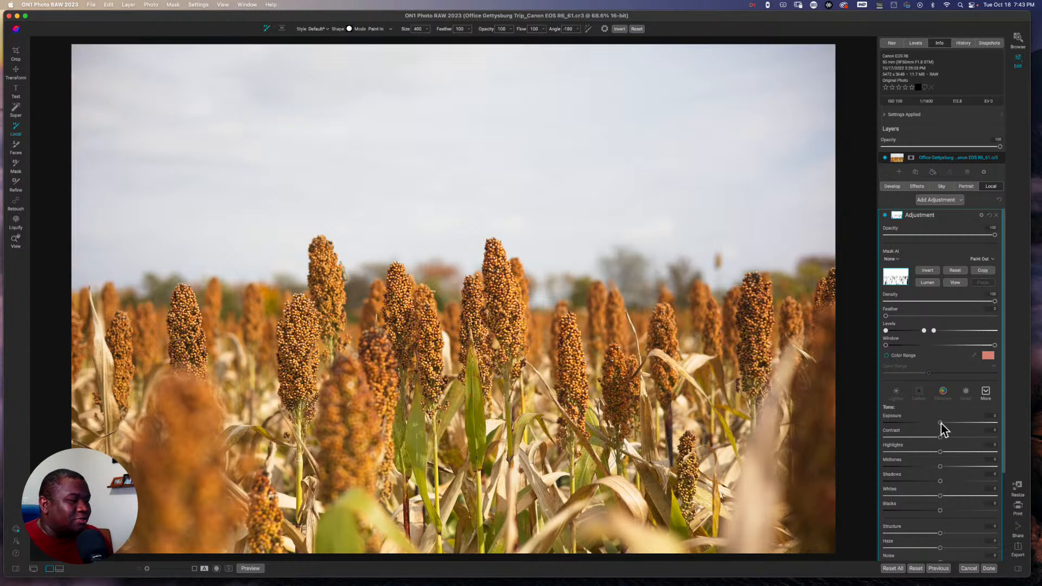
- Set the local adjustment's exposure to about 0.5, contrast about 17, shadows about 16 and blacks about -28, and compare before and after
drag(941, 438, 945, 427)
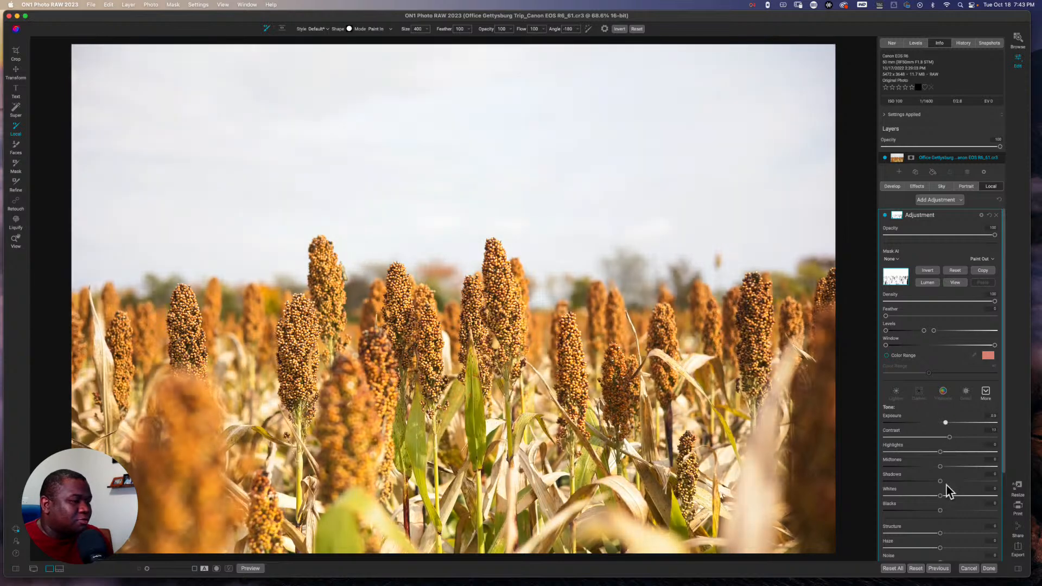
drag(939, 510, 948, 482)
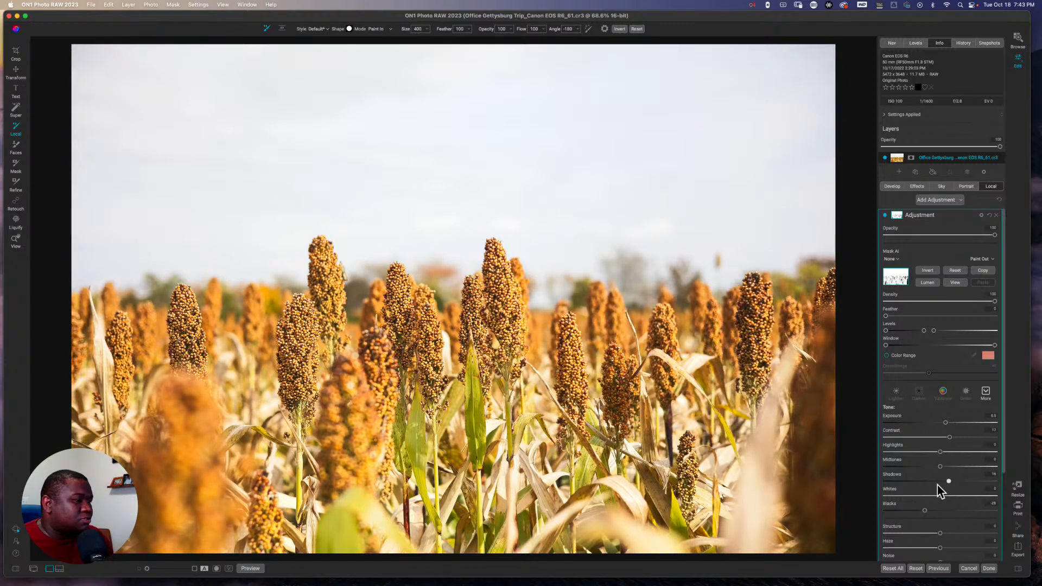
click(885, 216)
click(885, 216)
click(885, 216)
click(885, 216)
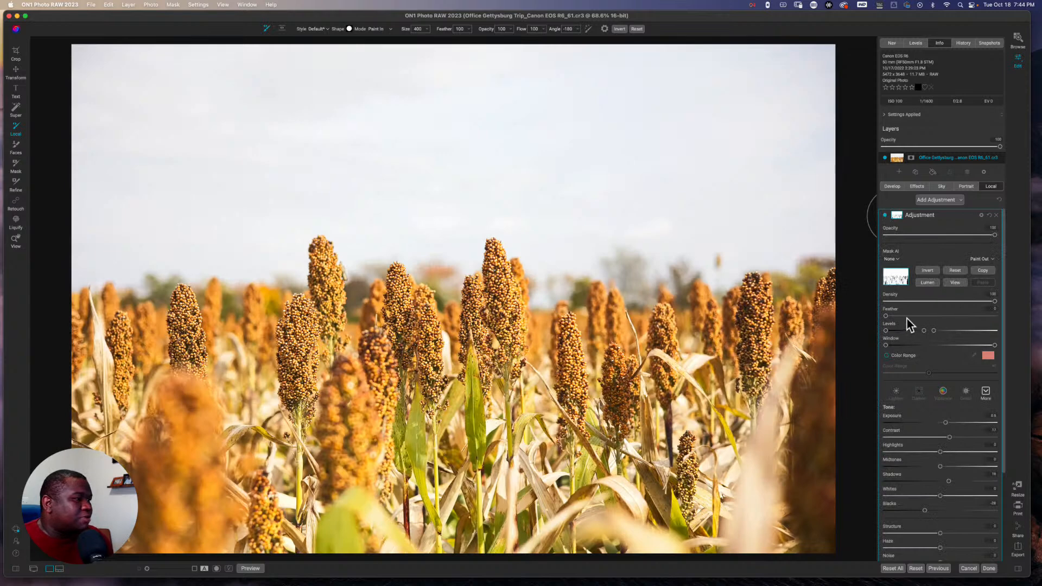
- Feather the local adjustment's luminosity mask by about 9 while checking its edges in grayscale, and return to the photo view
drag(887, 317, 905, 322)
key(super+m)
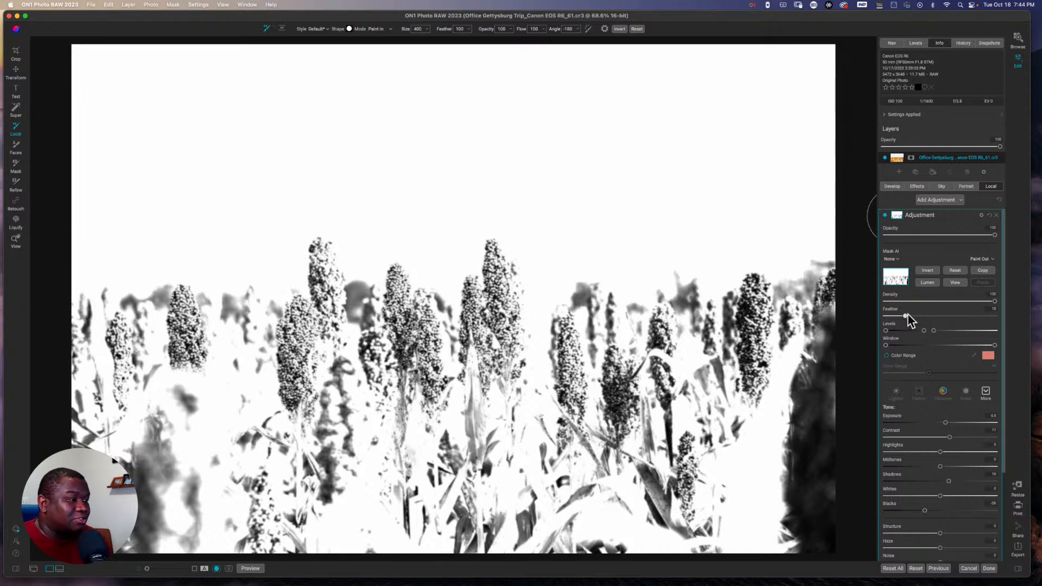
click(905, 316)
drag(905, 316, 895, 319)
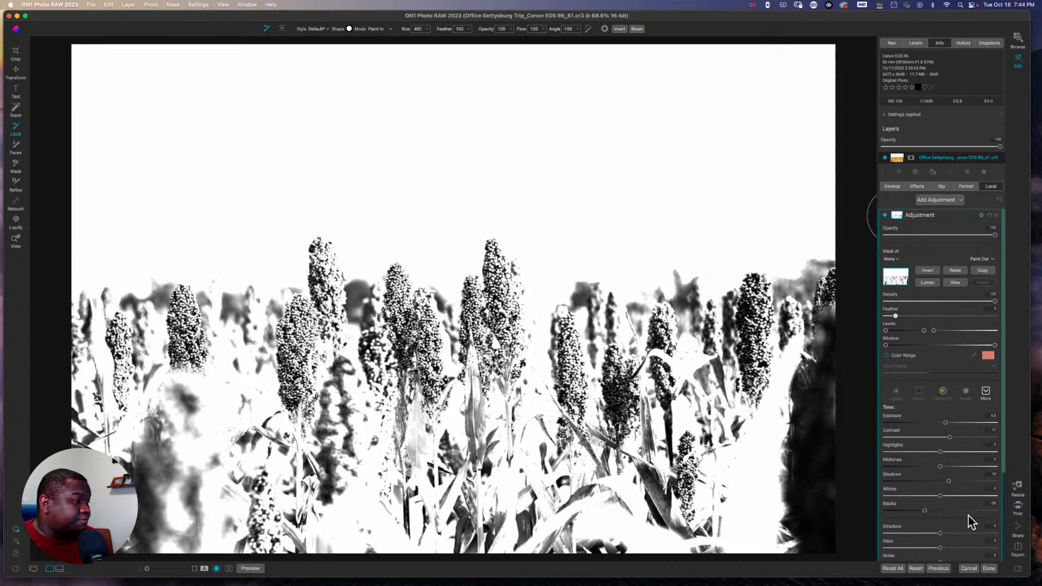
key(o)
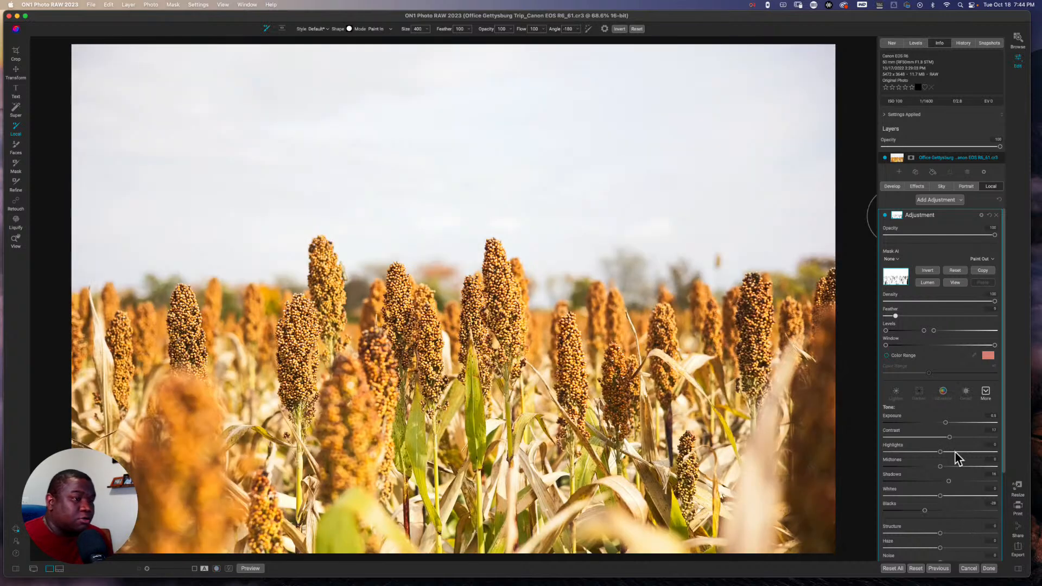
- Compare the photo with the local adjustment off and on, and examine its luminosity mask in grayscale
click(884, 215)
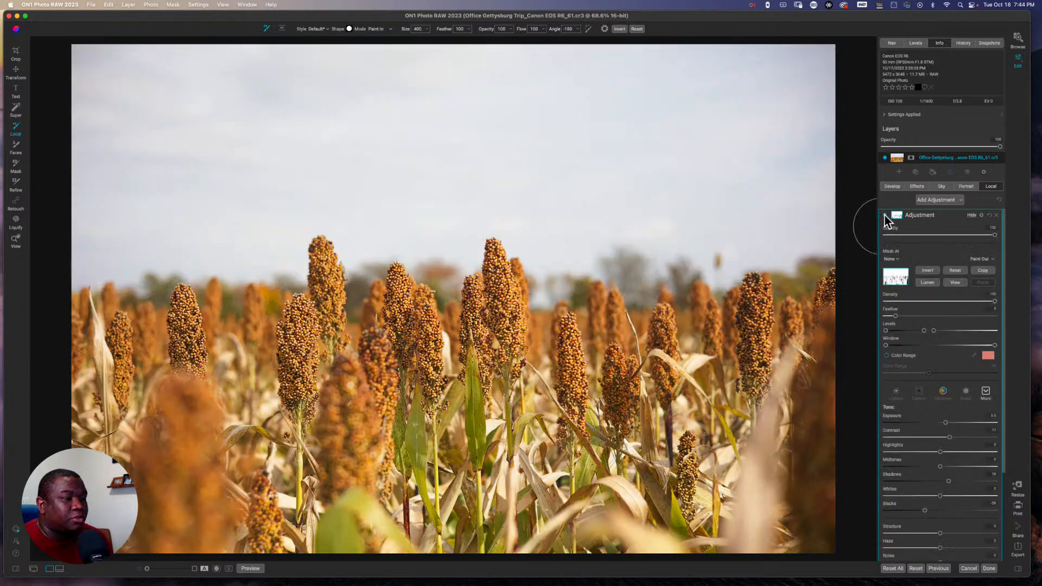
click(885, 215)
click(884, 215)
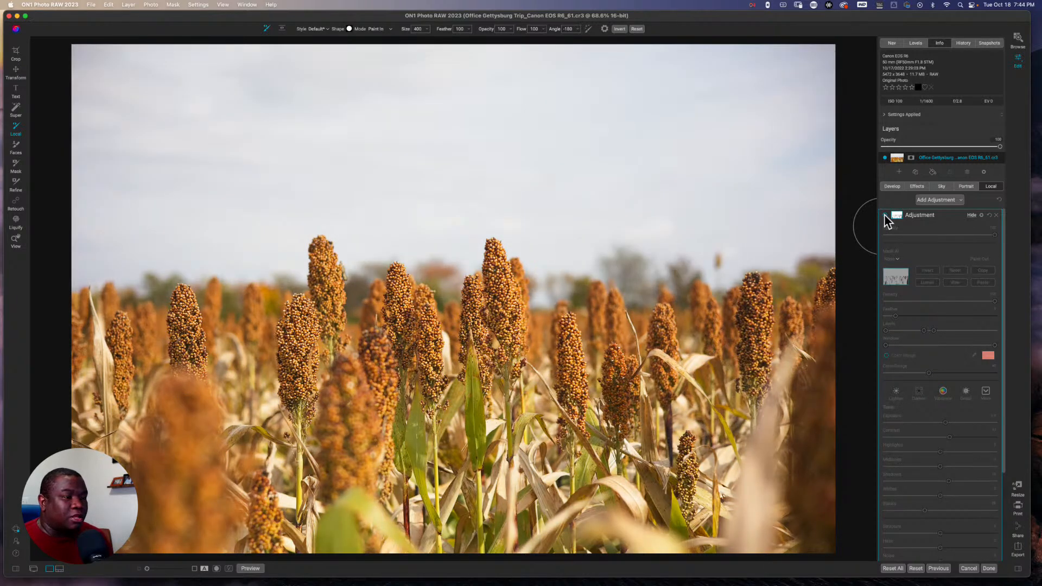
click(884, 215)
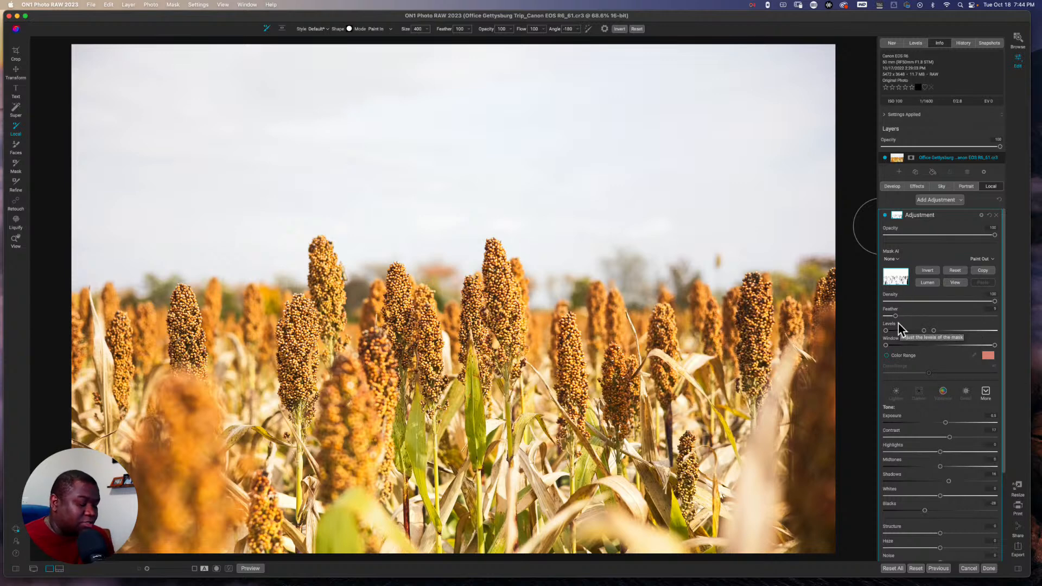
key(o)
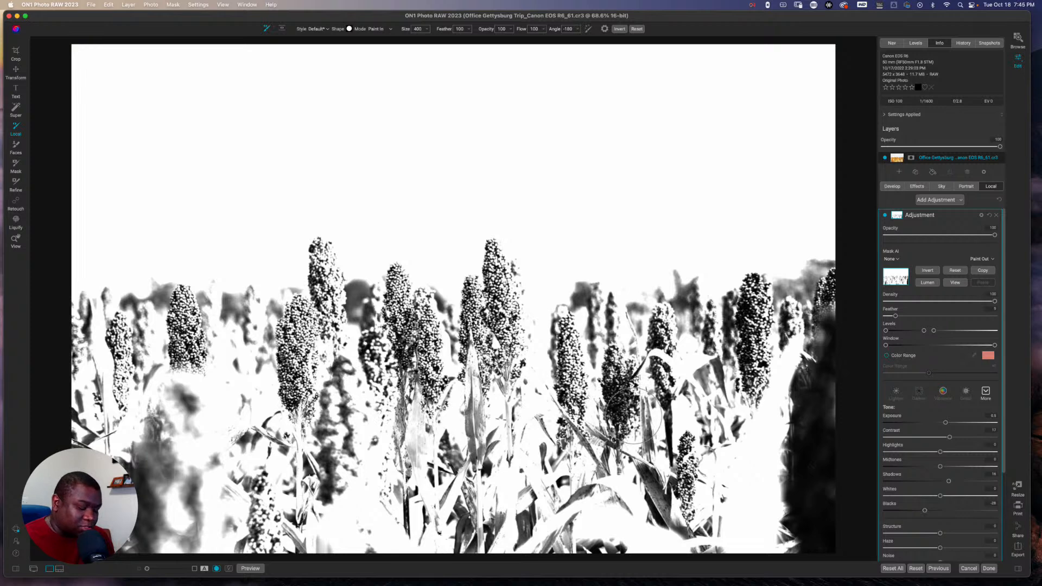
key(o)
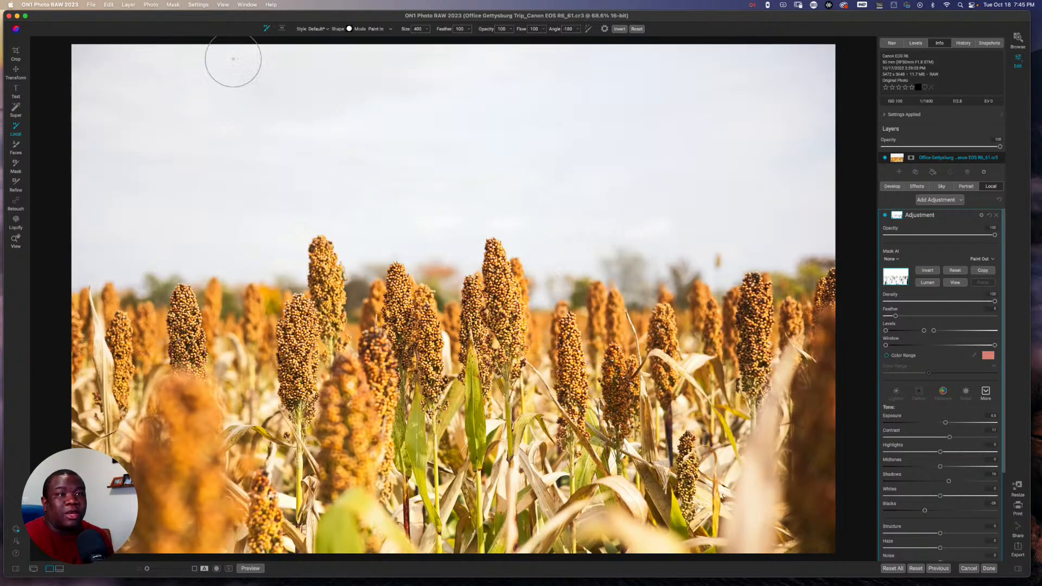
- Set the mask view mode to Red Overlay and turn the mask display off and on to examine the luminosity mask's coverage
click(179, 6)
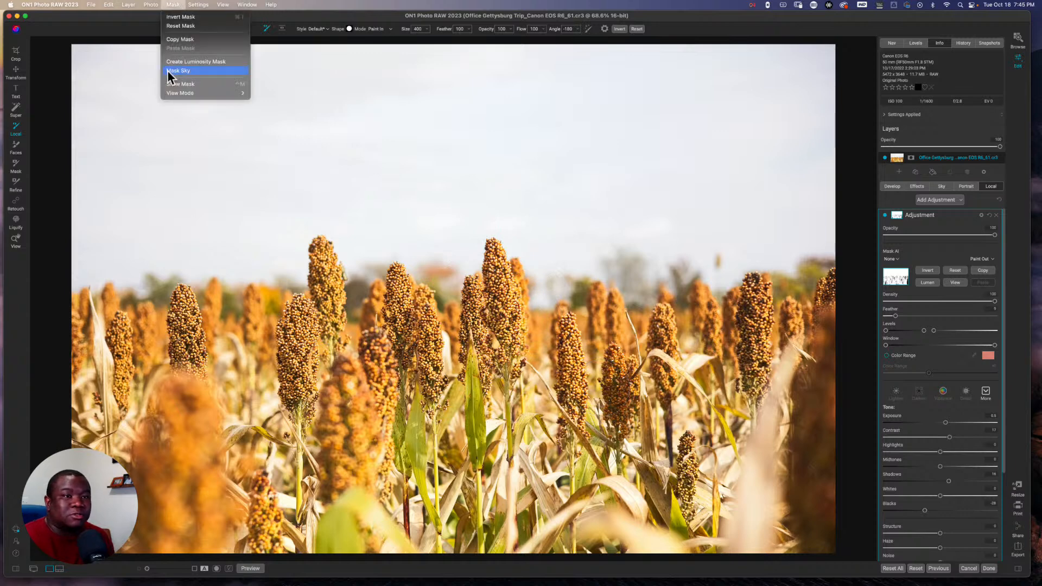
mouse_move(185, 93)
click(253, 93)
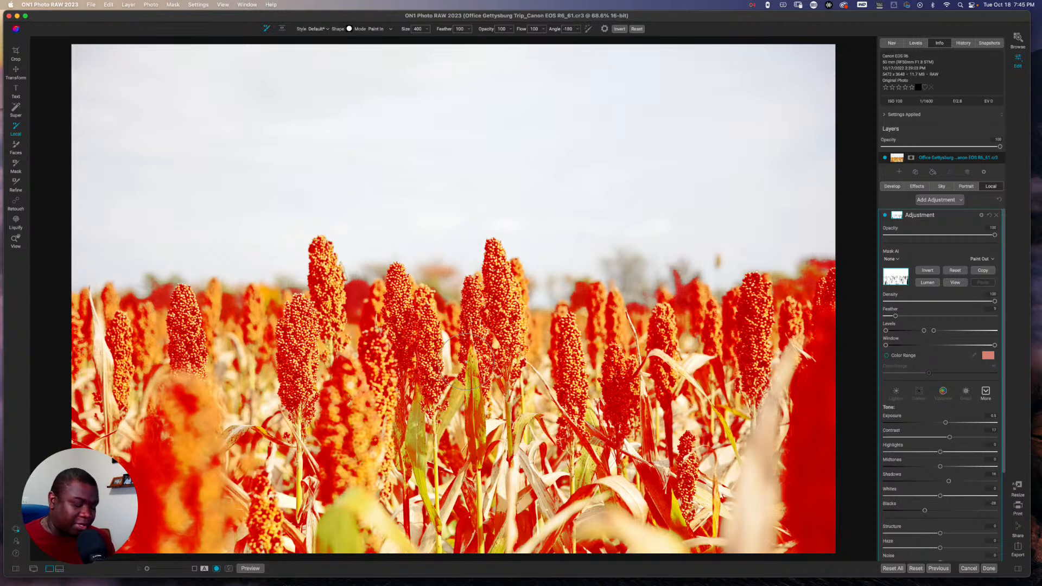
key(o)
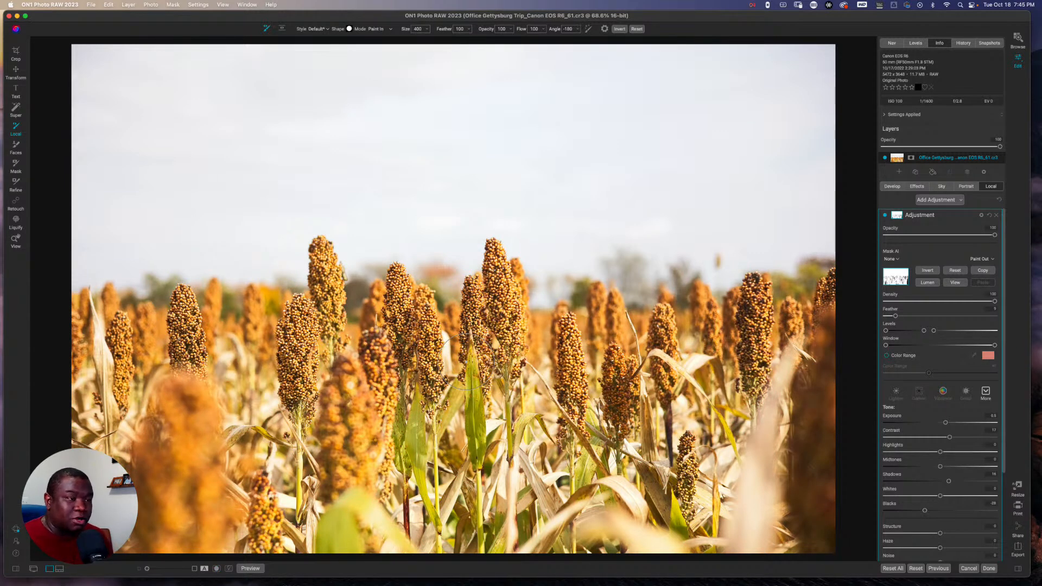
key(o)
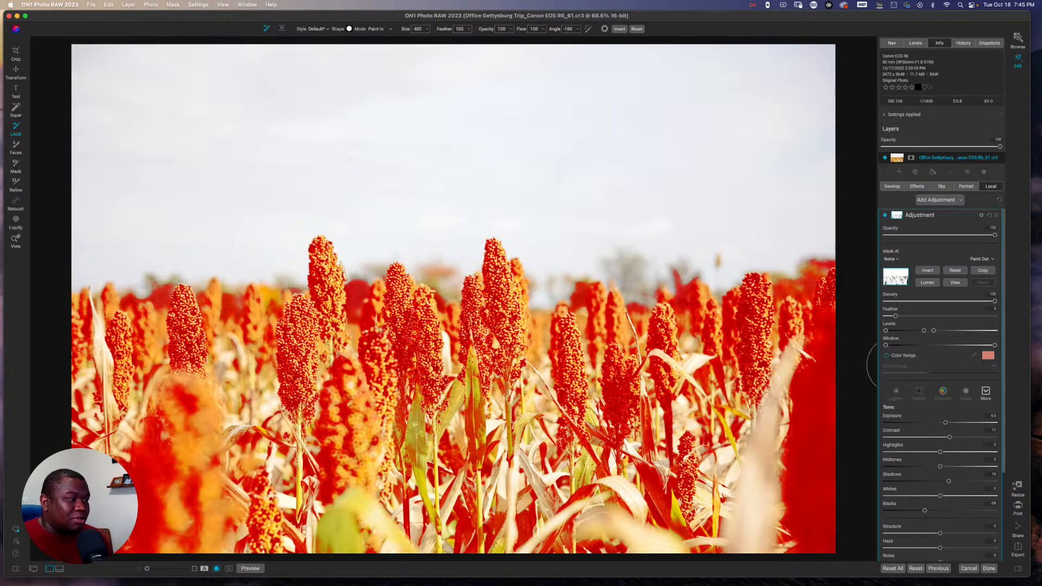
- Spread the Levels points of the local adjustment's luminosity mask to soften its contrast, check it in Grayscale view mode, and hide the mask
drag(922, 331, 950, 331)
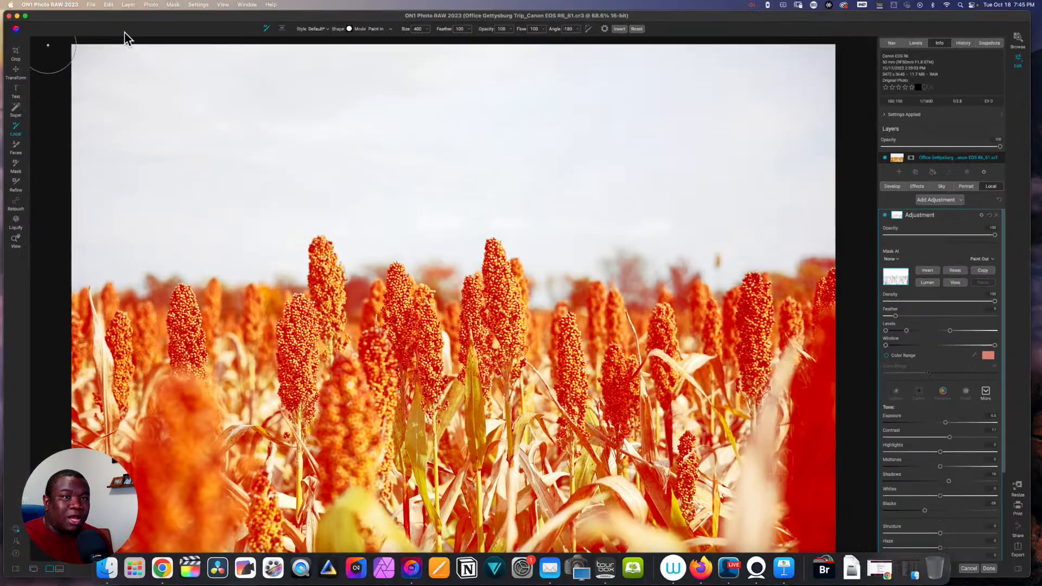
click(174, 5)
mouse_move(193, 93)
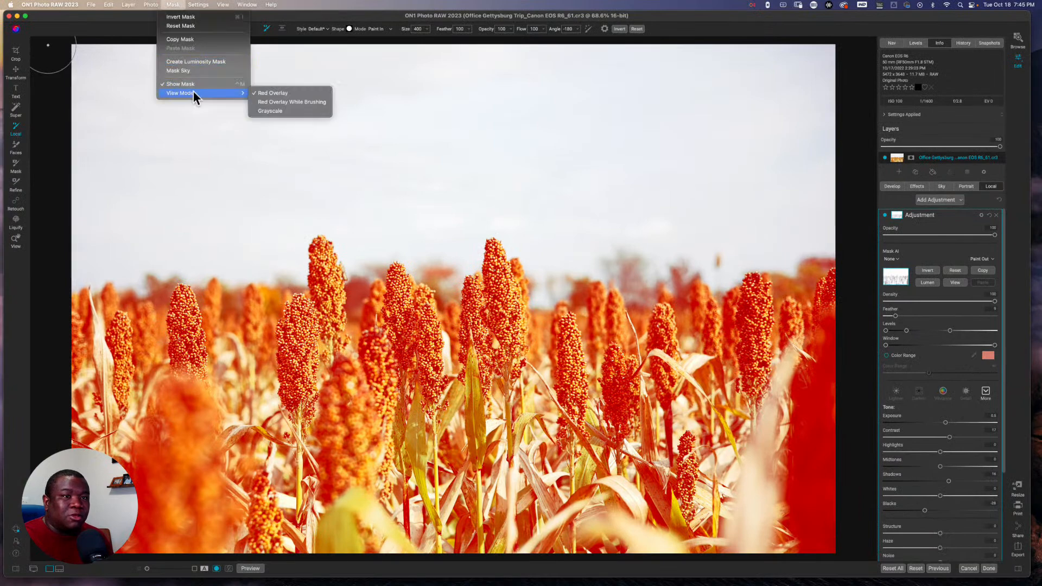
click(271, 109)
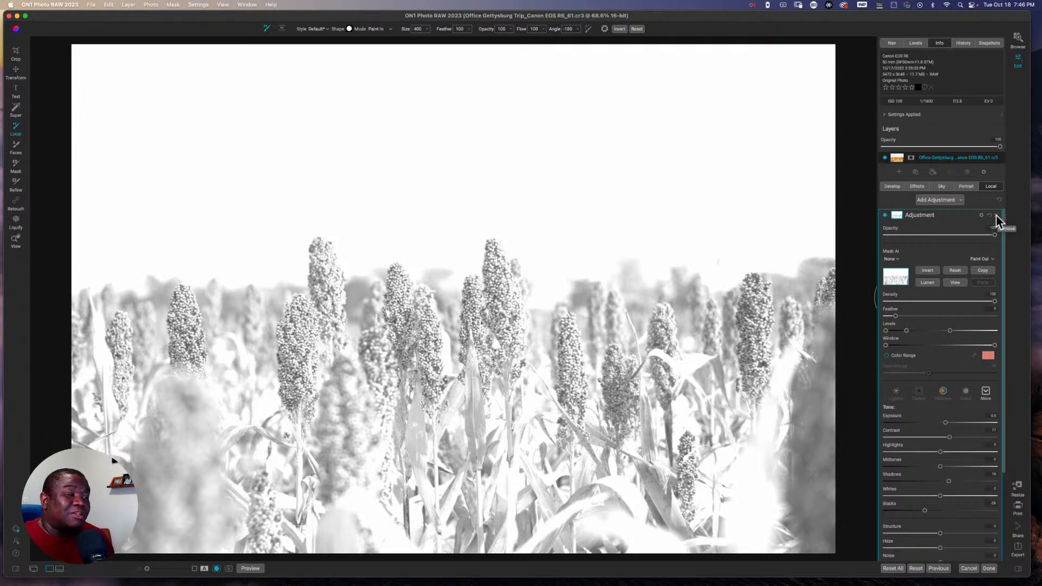
key(o)
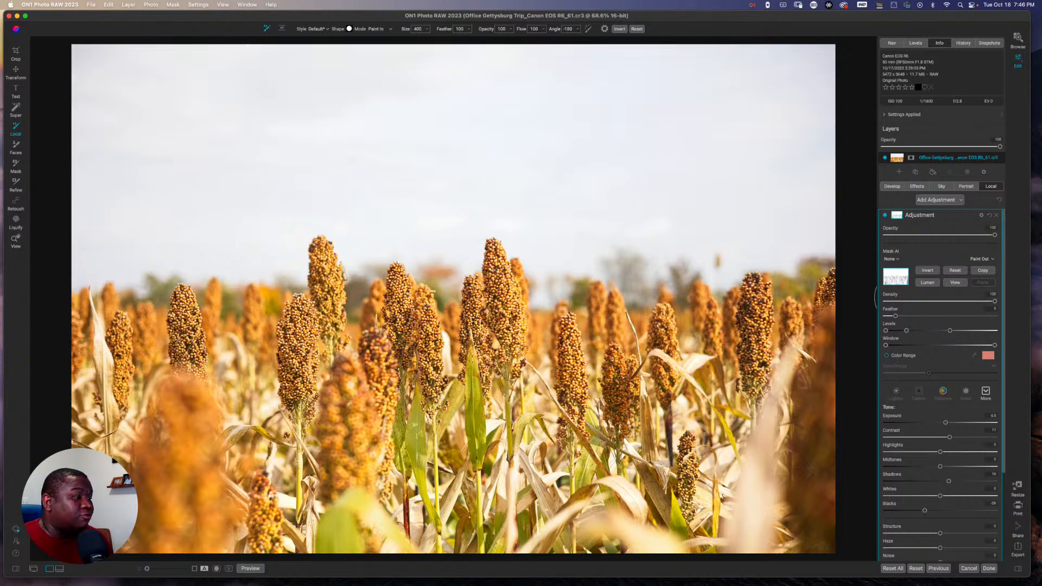
- Cancel editing of the sorghum photo, discarding its changes, and open the Unsplash Images folder under ON1 Tutorials
click(968, 568)
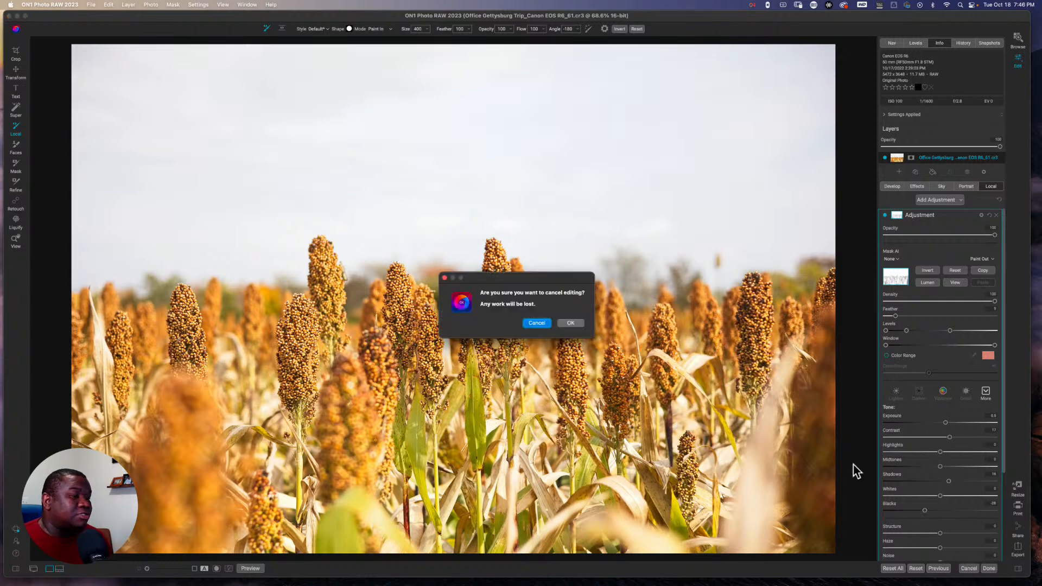
click(578, 323)
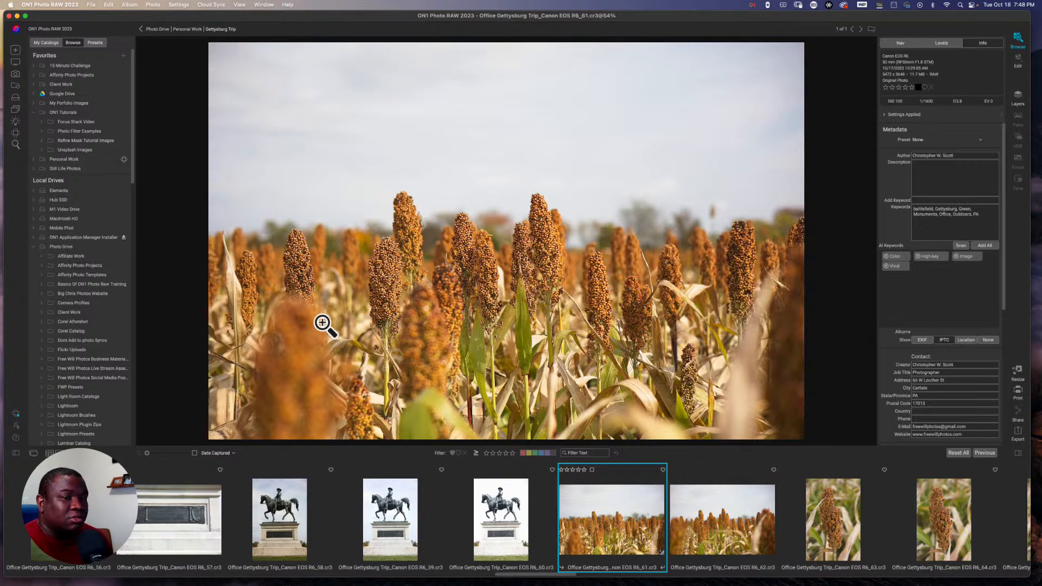
scroll(62, 320, down, 2)
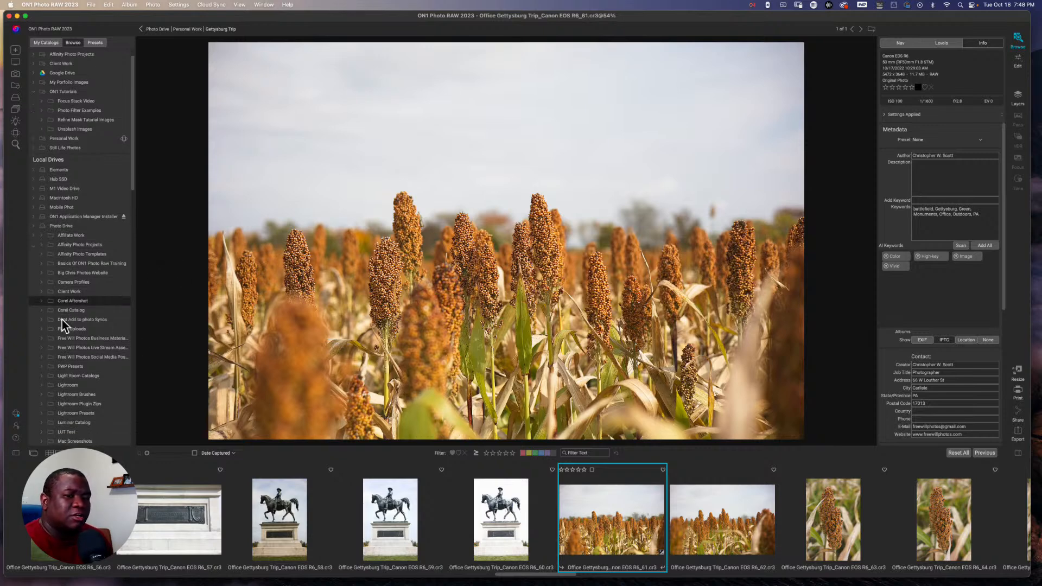
scroll(62, 320, up, 2)
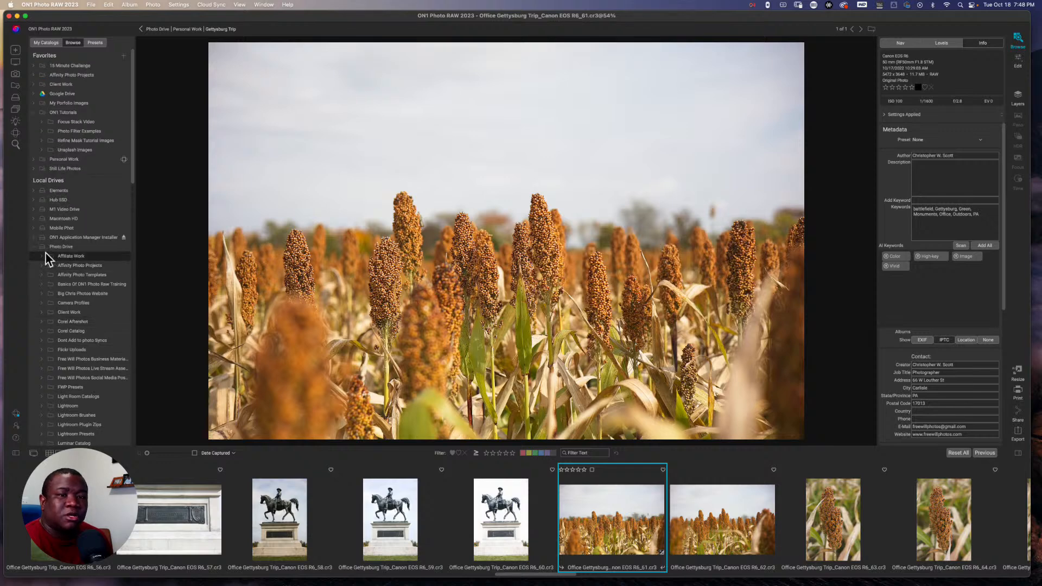
scroll(49, 278, down, 10)
scroll(50, 276, down, 5)
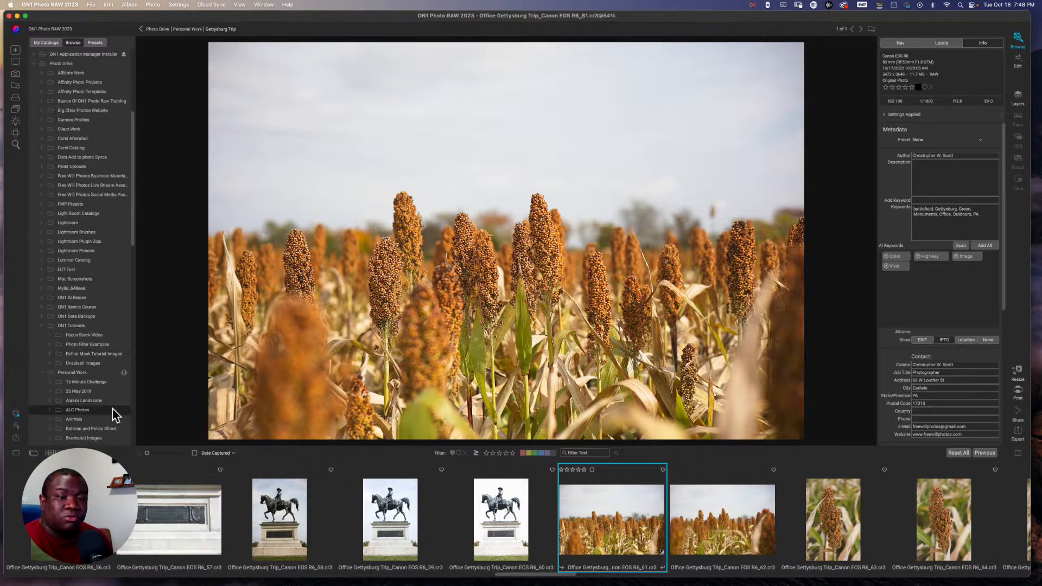
click(81, 362)
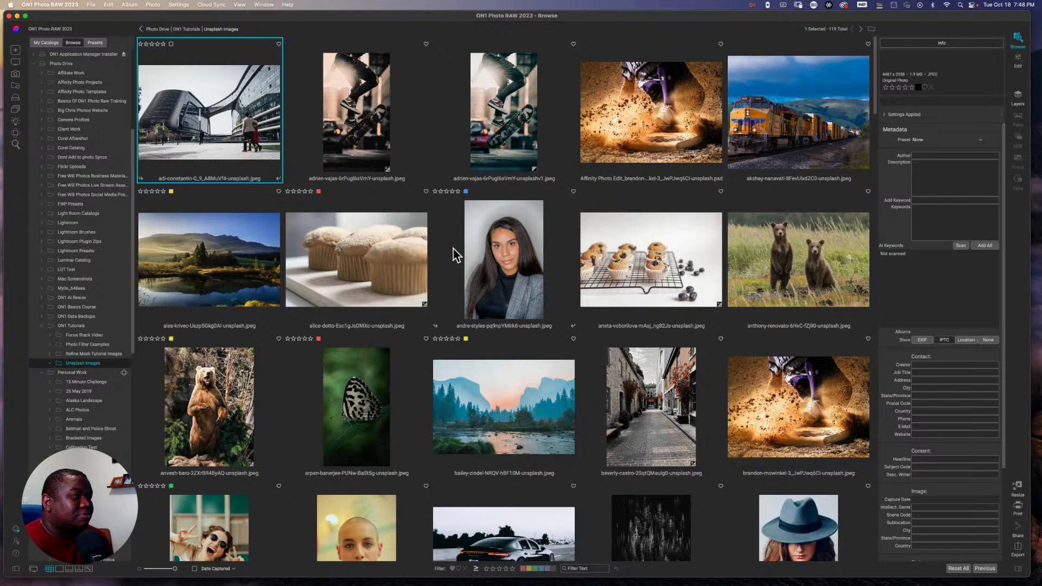
- Filter the Unsplash Images folder to photos whose File Type is ONPHOTO and close Advanced Search
scroll(453, 249, down, 6)
scroll(453, 249, down, 15)
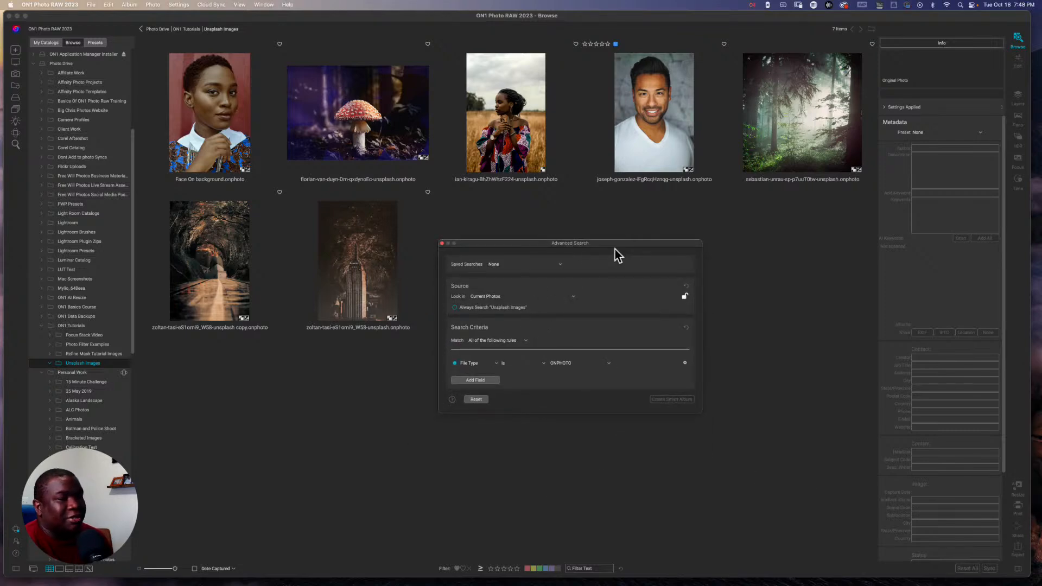
click(441, 245)
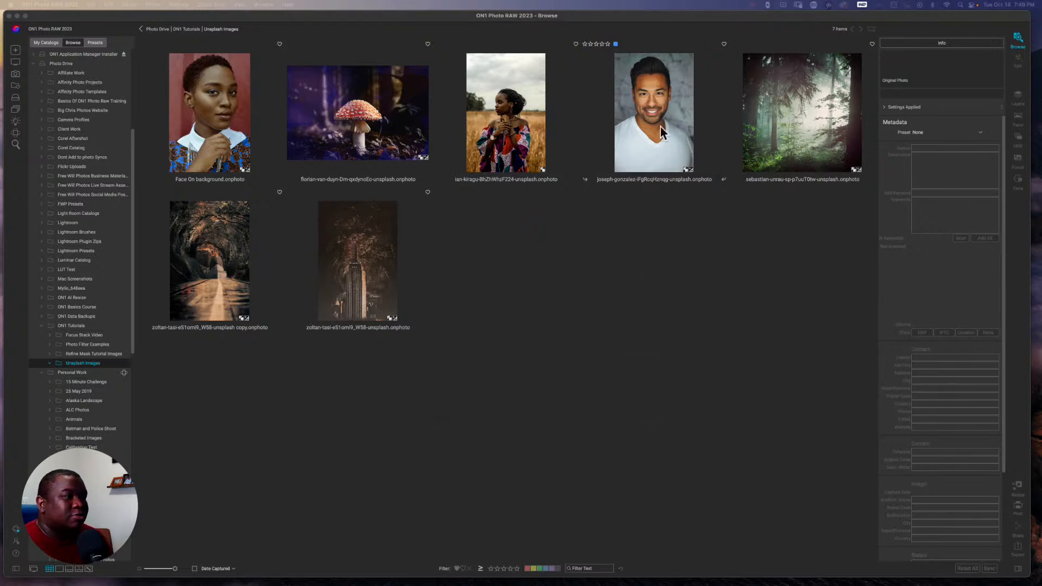
- Open the layered portrait of the smiling man in the white T-shirt to view its layers, and cancel editing
click(649, 110)
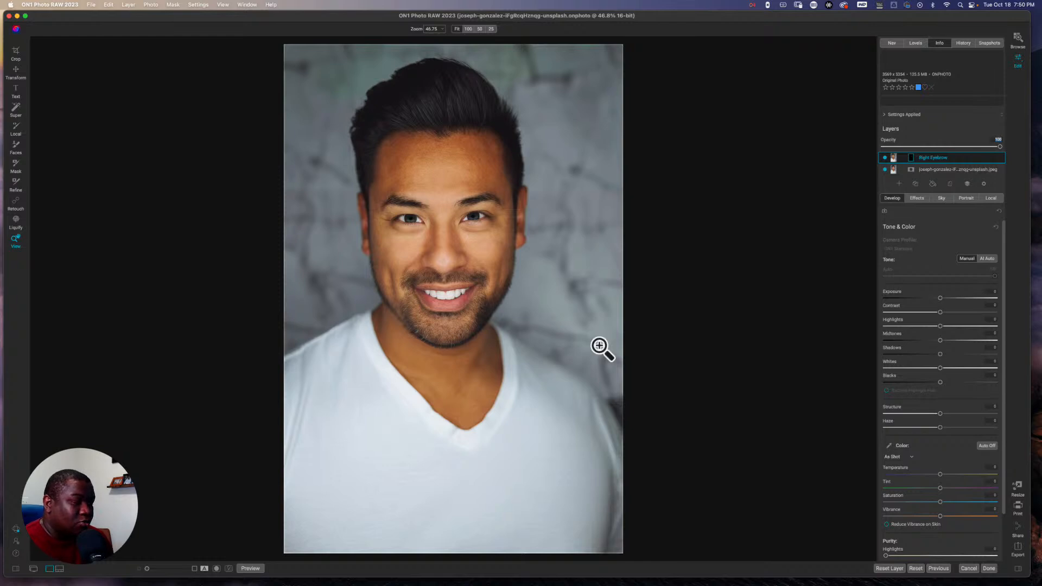
click(968, 568)
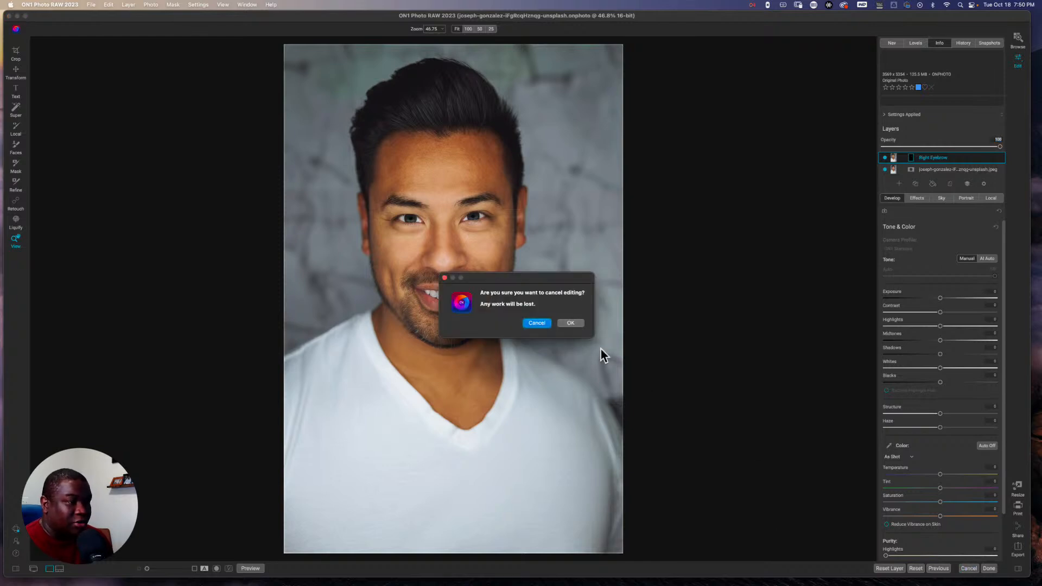
click(565, 324)
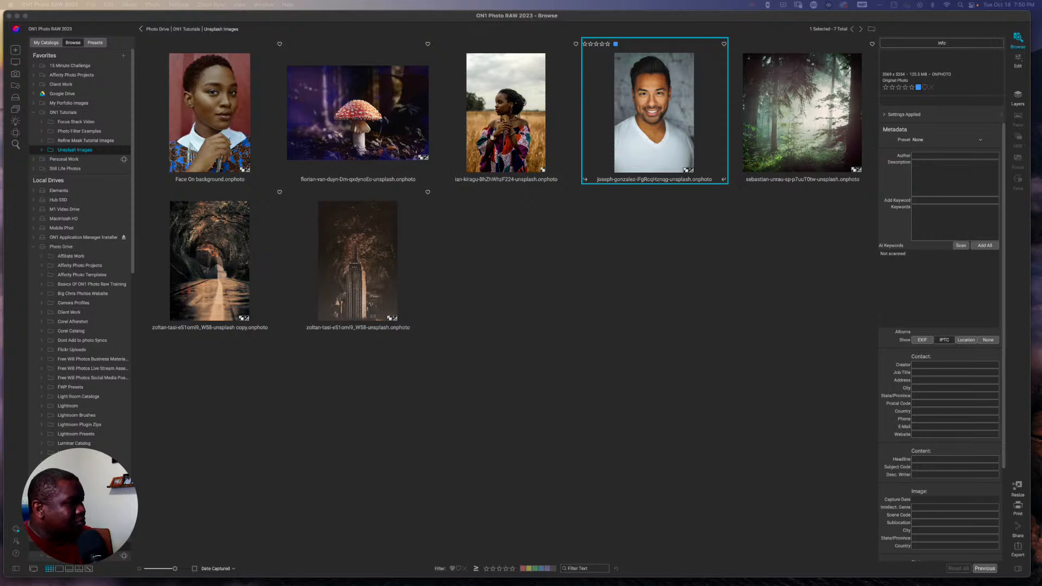
- Reopen Advanced Search, set its File Type criterion to TIFF, and review the available criteria fields and source options
drag(1041, 358, 558, 260)
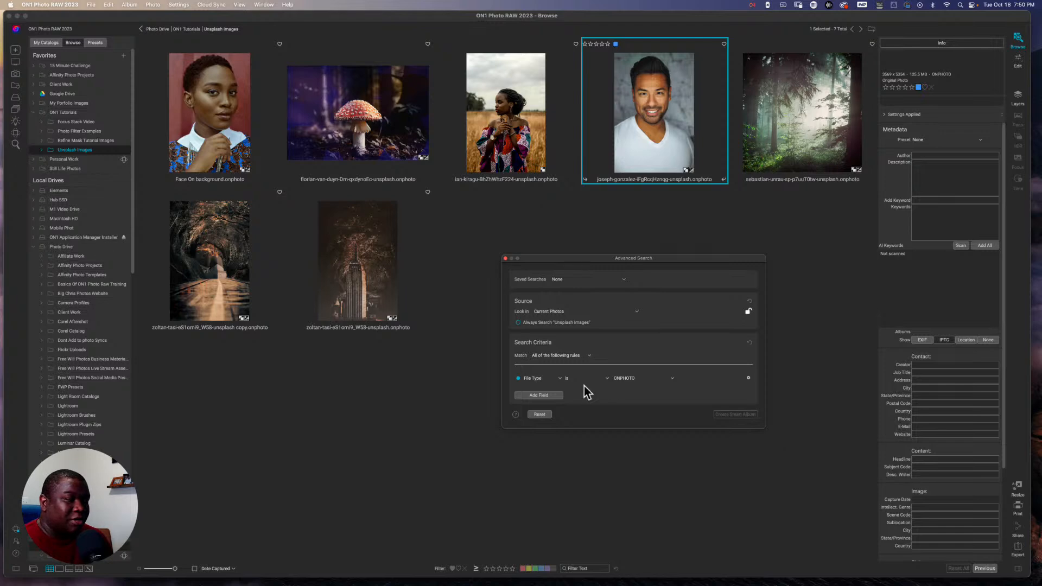
click(542, 378)
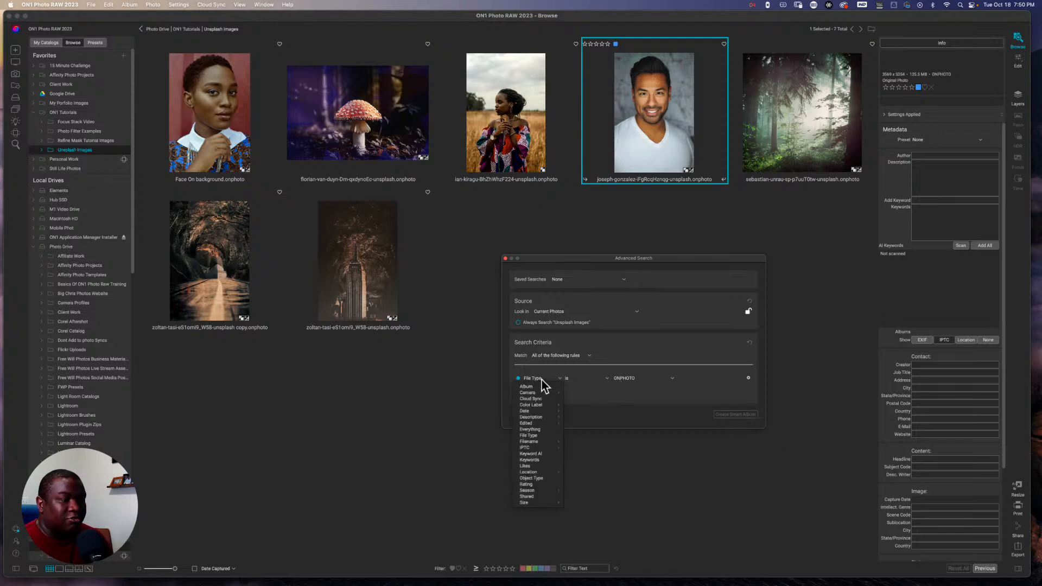
click(686, 259)
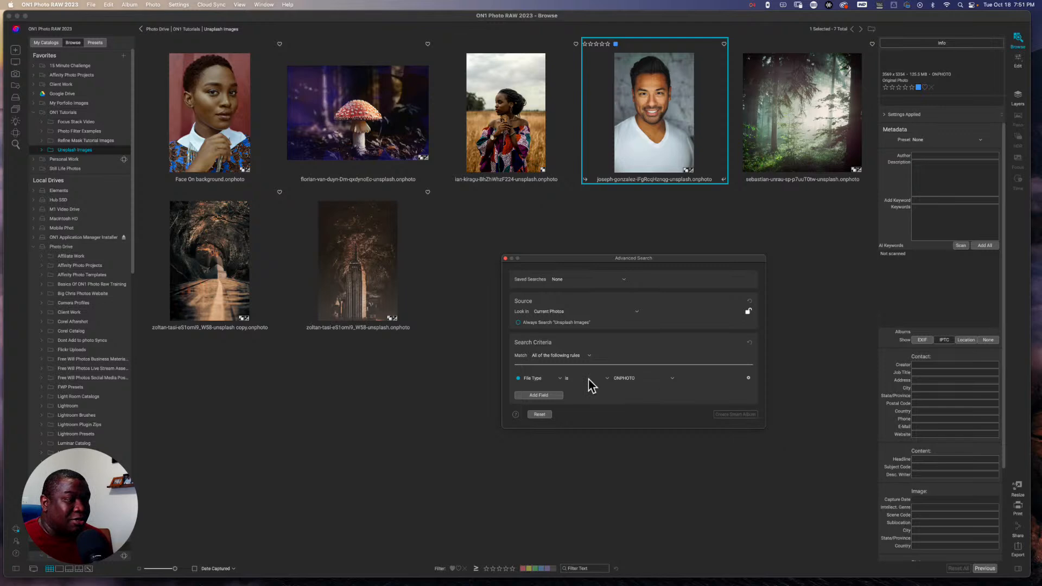
click(650, 379)
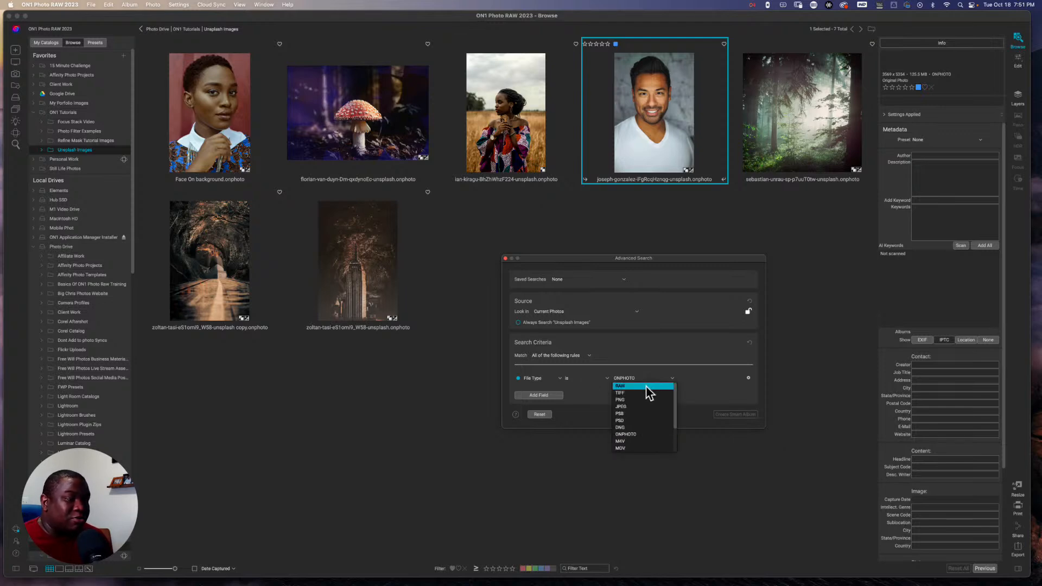
click(643, 392)
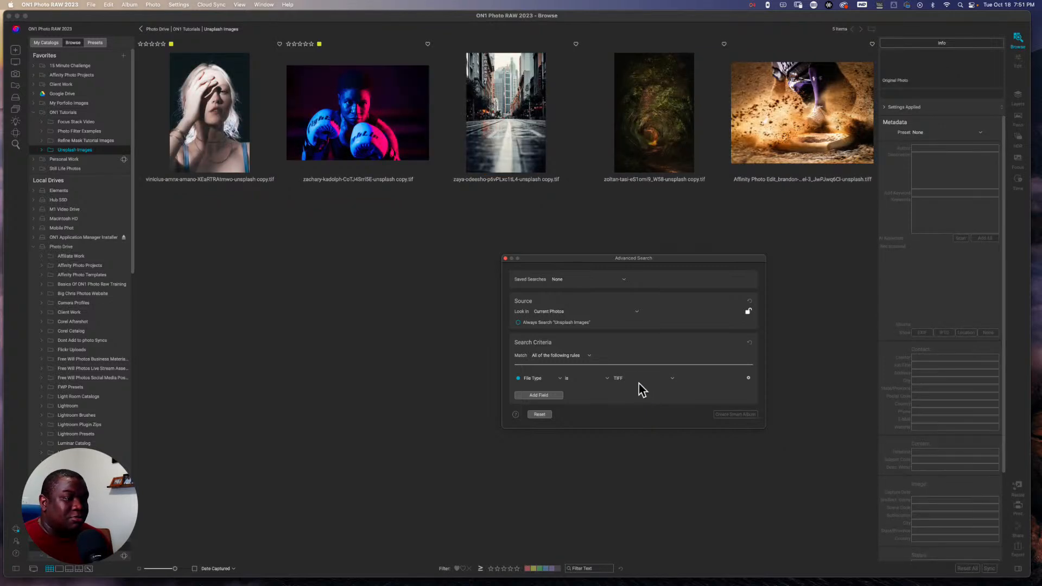
click(565, 313)
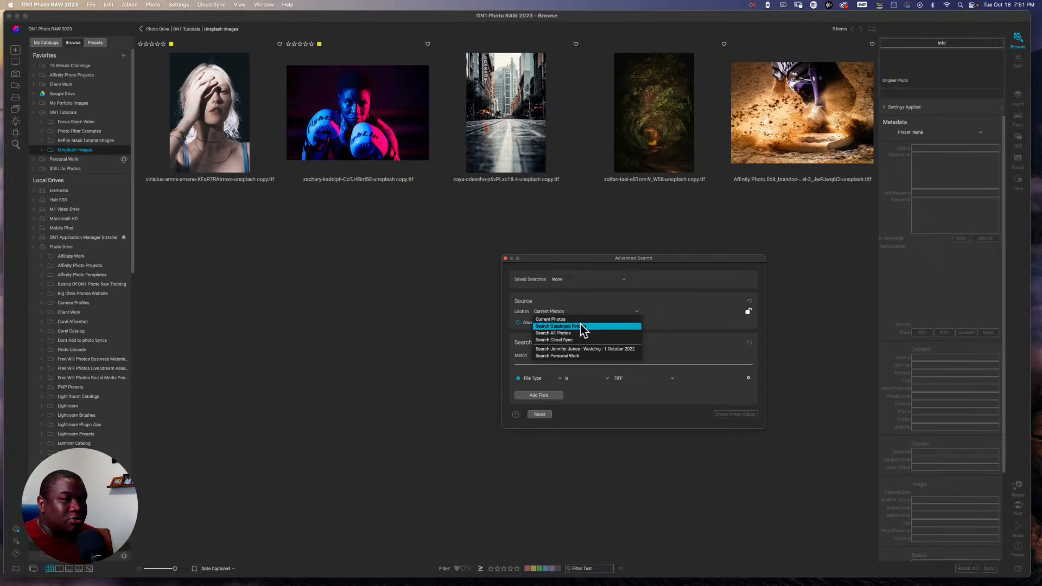
click(686, 305)
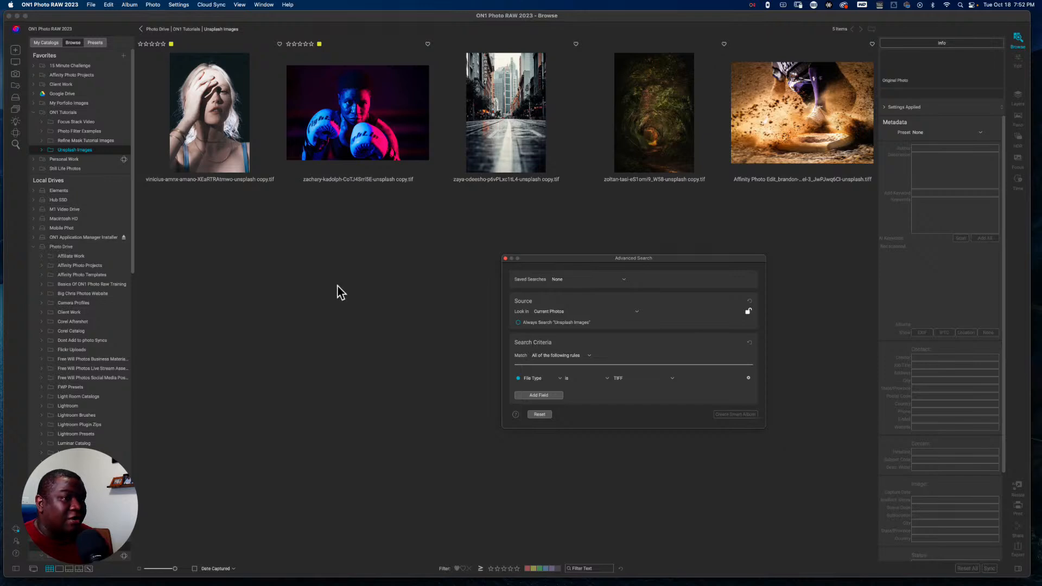
- Show My Catalogs and expand and collapse the cataloged Personal Work folder to examine its subfolders
click(45, 43)
click(45, 43)
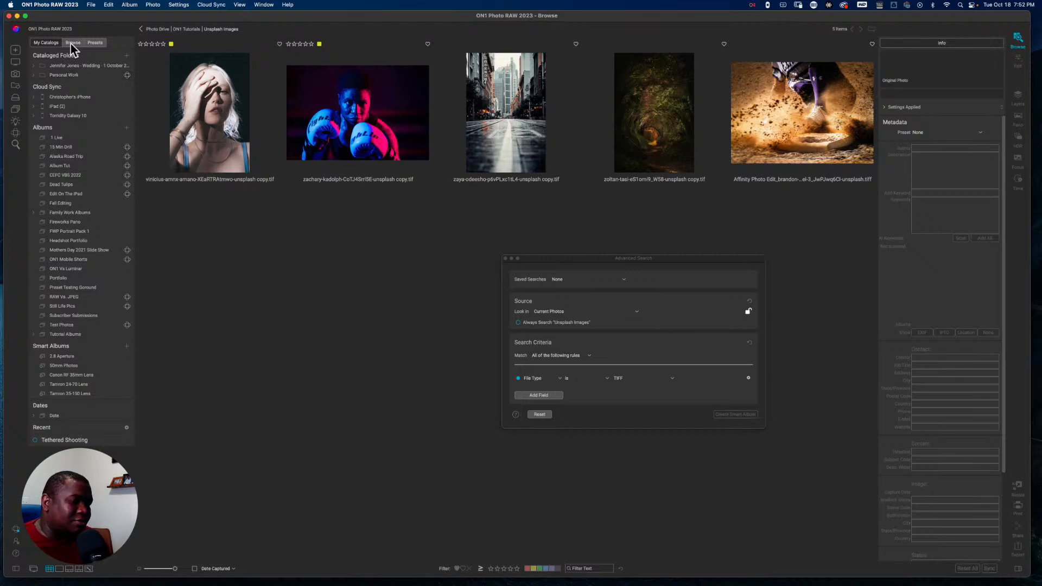
click(34, 75)
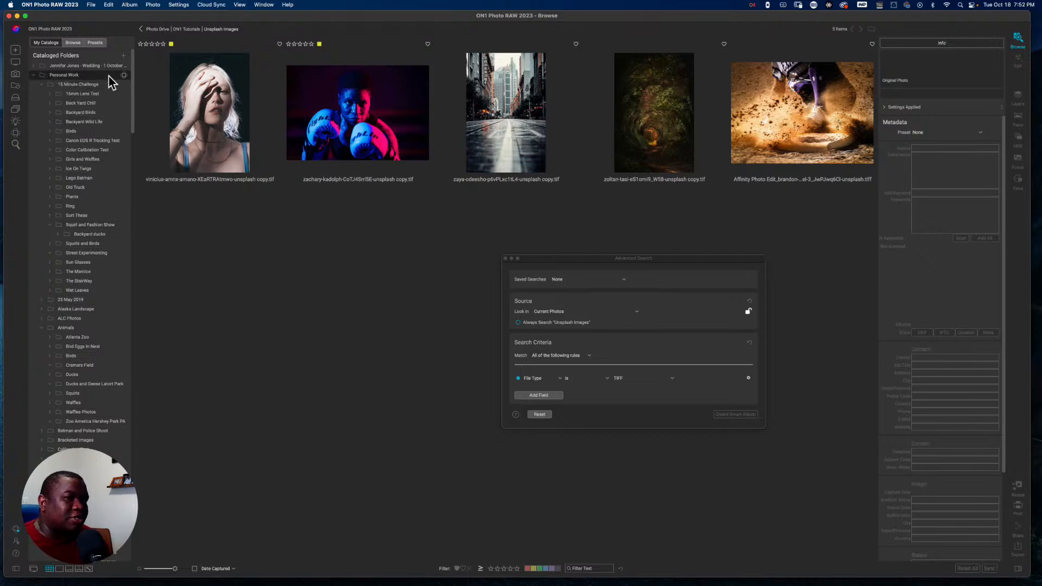
click(34, 75)
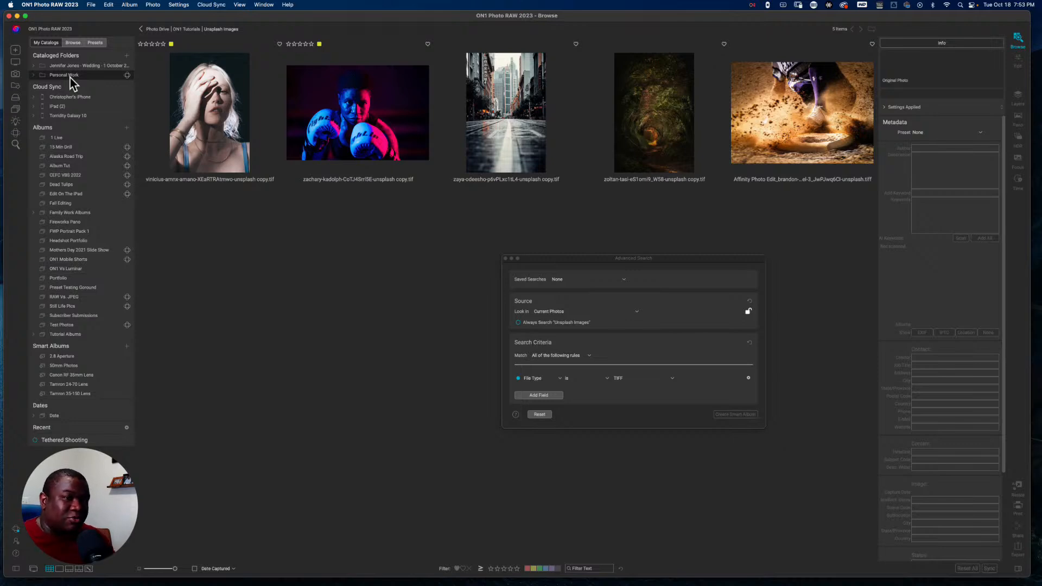
click(33, 76)
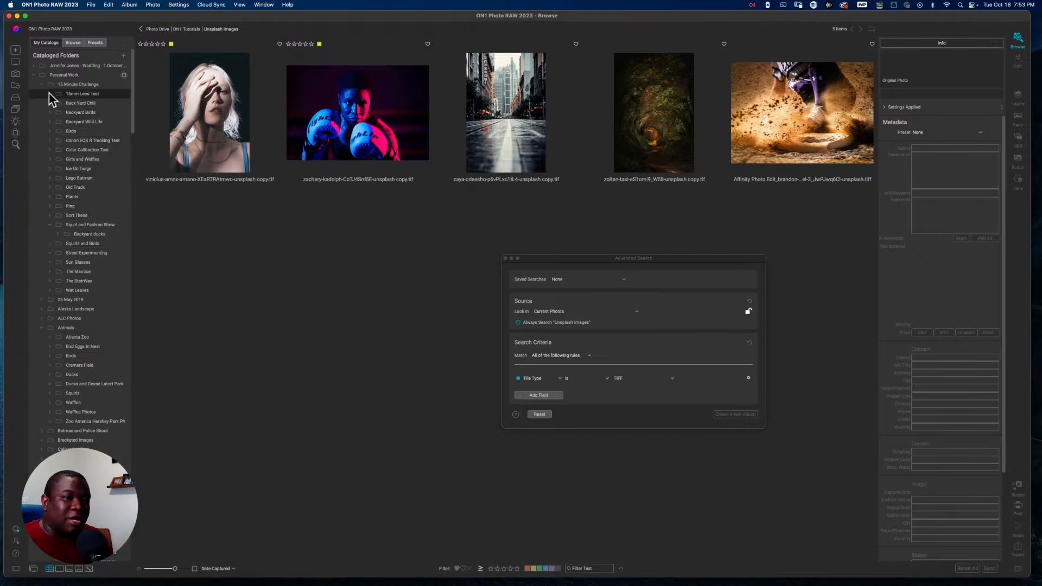
click(34, 76)
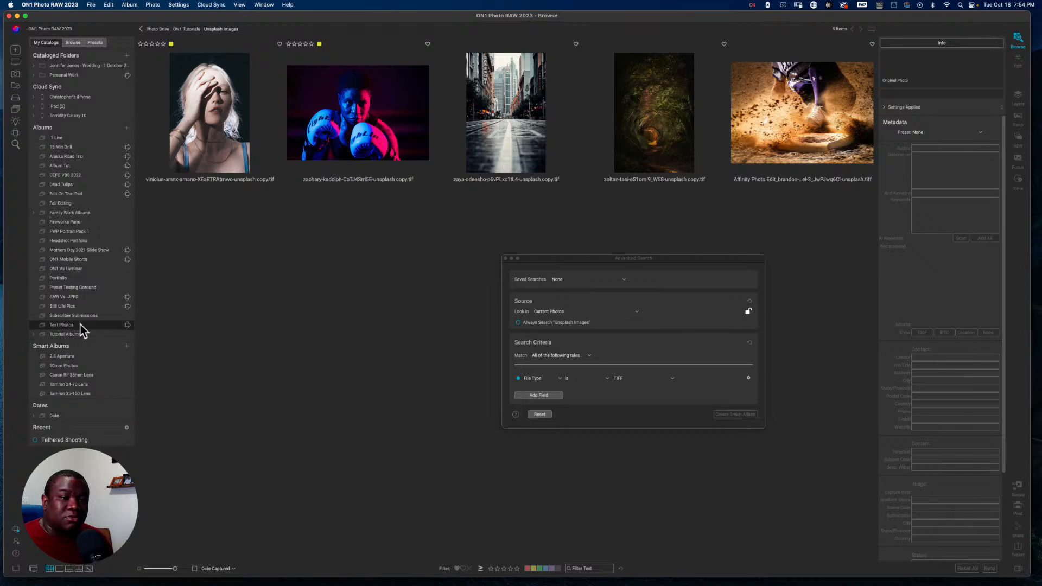
- Open the RAW Vs. JPEG album, move Advanced Search out of the way to see its photos, and close the search
click(76, 297)
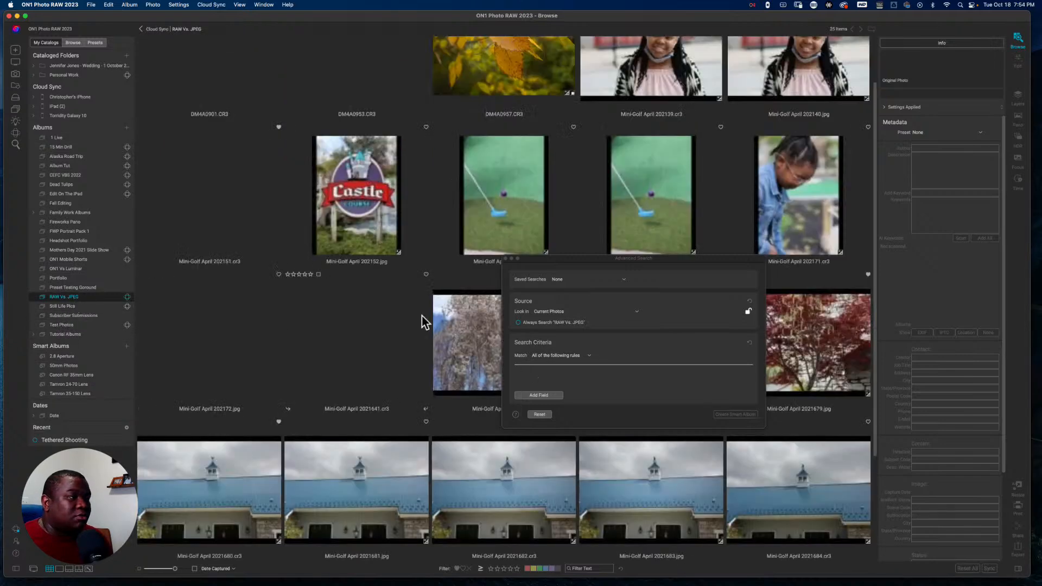
drag(538, 260, 640, 120)
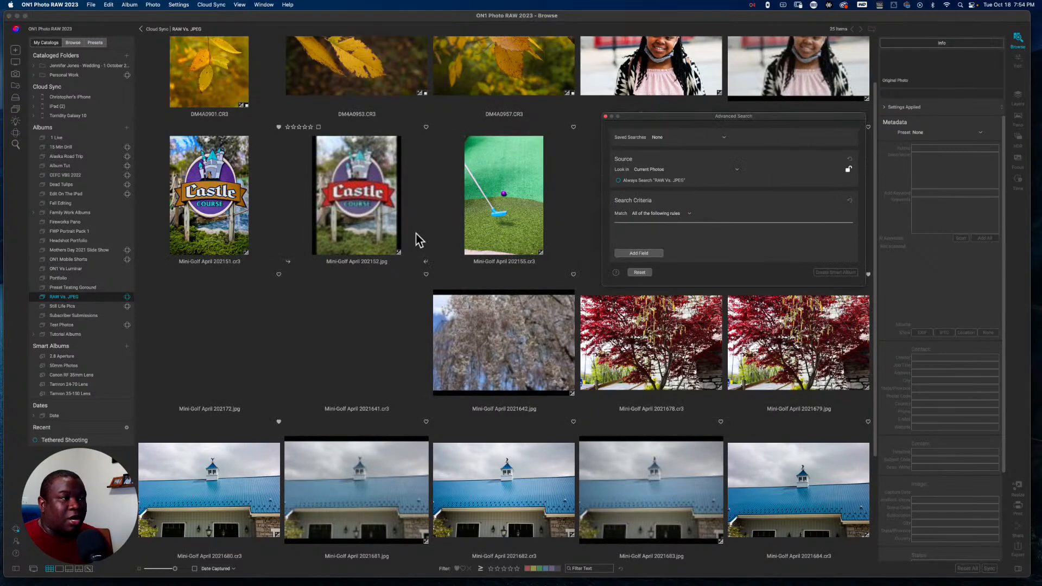
scroll(416, 237, up, 2)
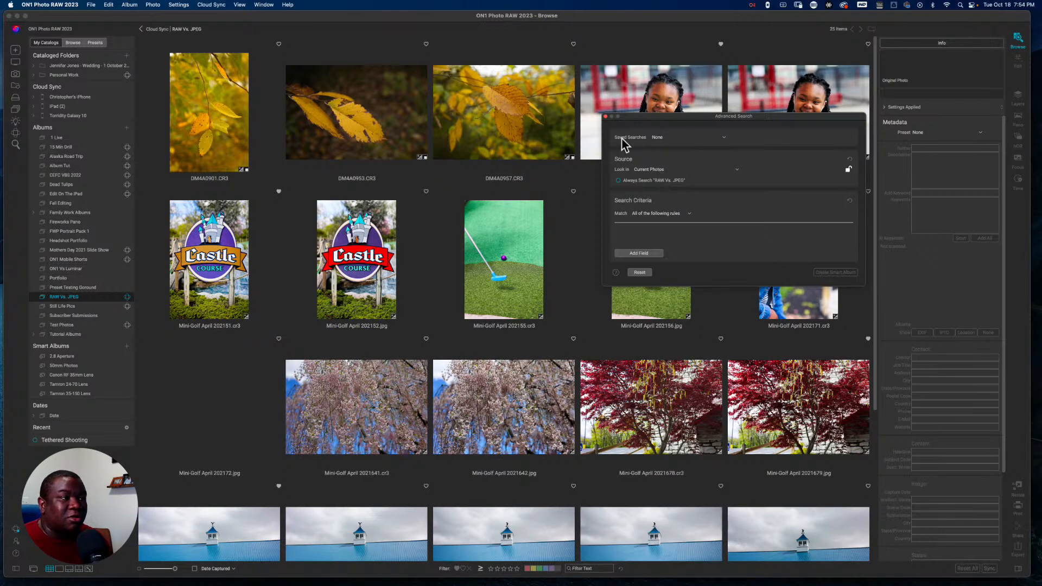
click(605, 116)
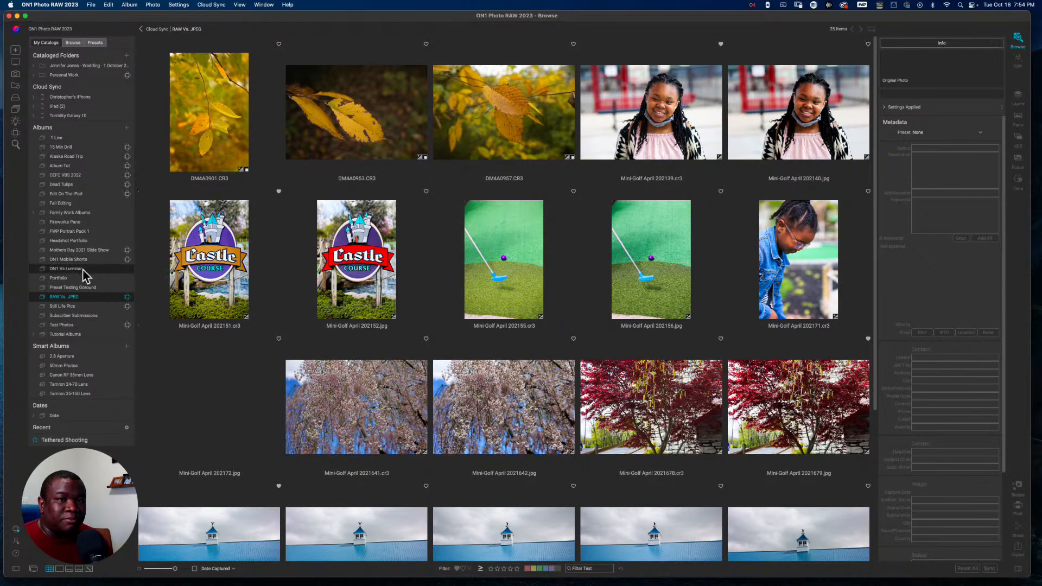
- Browse the local drive folders and open the Gettysburg Trip folder inside Personal Work on the Photo Drive
click(74, 43)
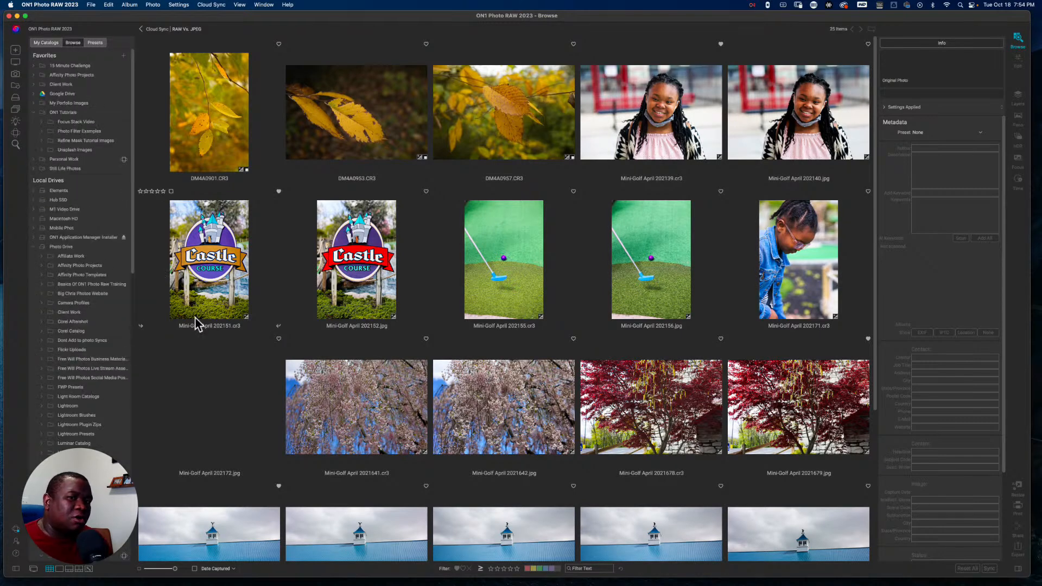
scroll(76, 434, down, 10)
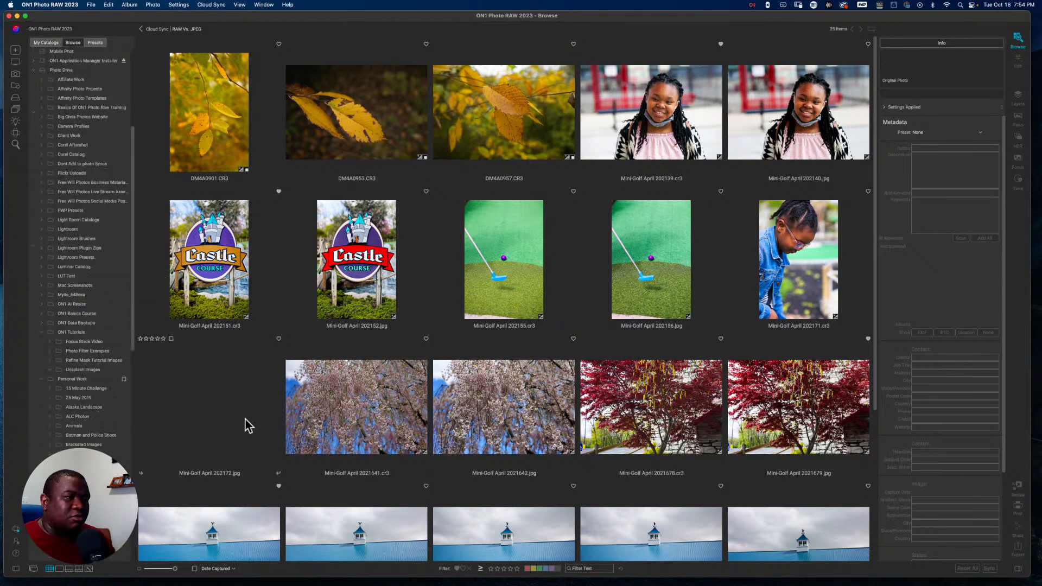
scroll(245, 419, down, 5)
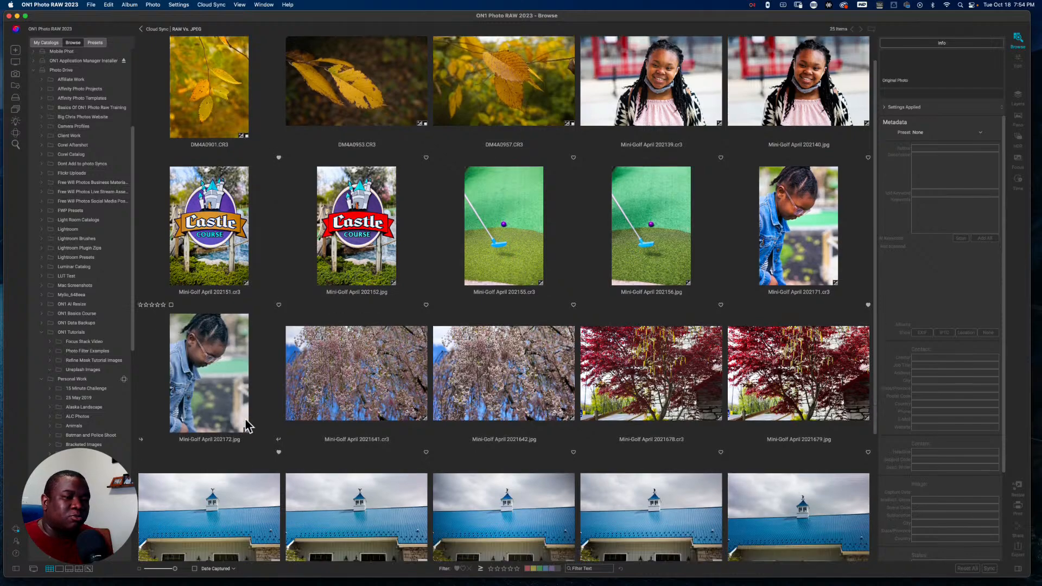
scroll(95, 401, down, 12)
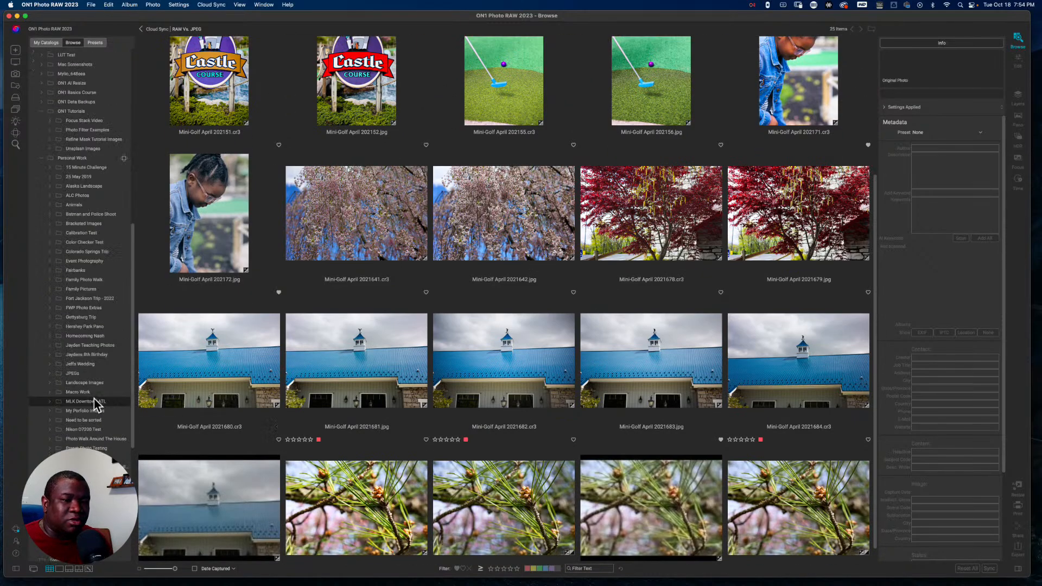
scroll(95, 401, down, 2)
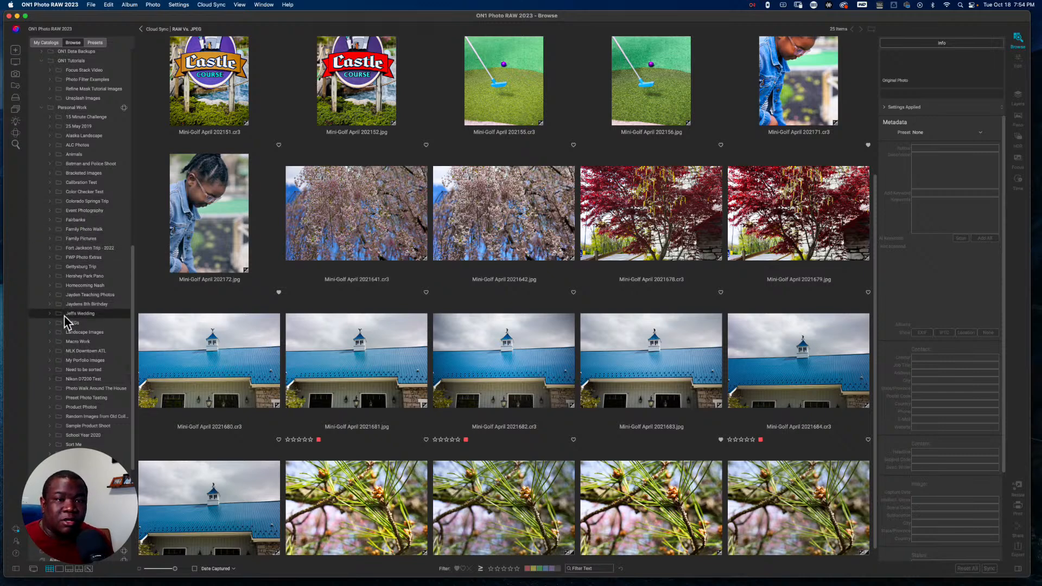
click(77, 267)
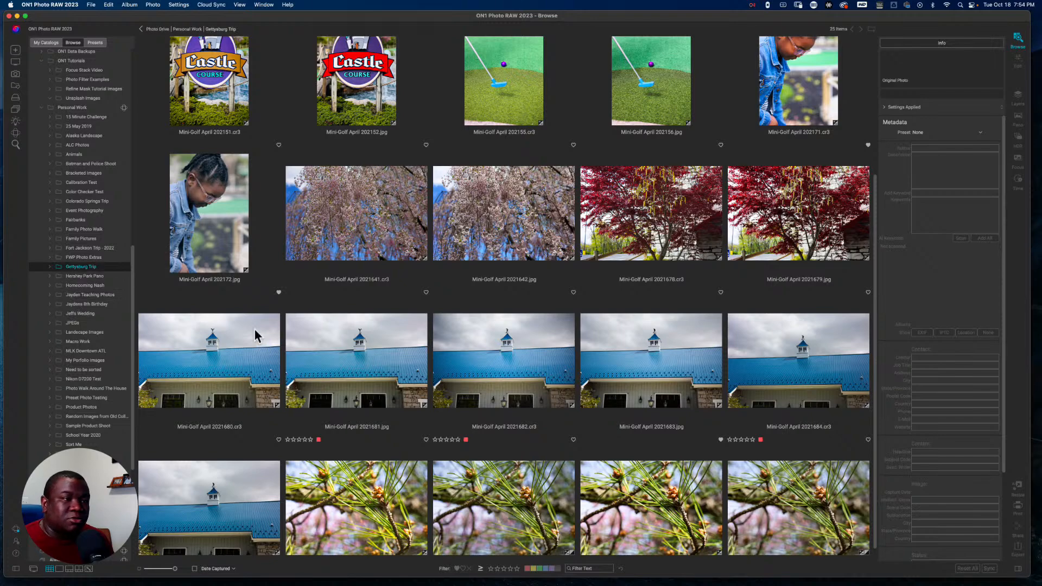
- Look through the Gettysburg Trip photos and open the landscape-format field photo ending in R6_39.cr3 for editing
scroll(418, 400, down, 2)
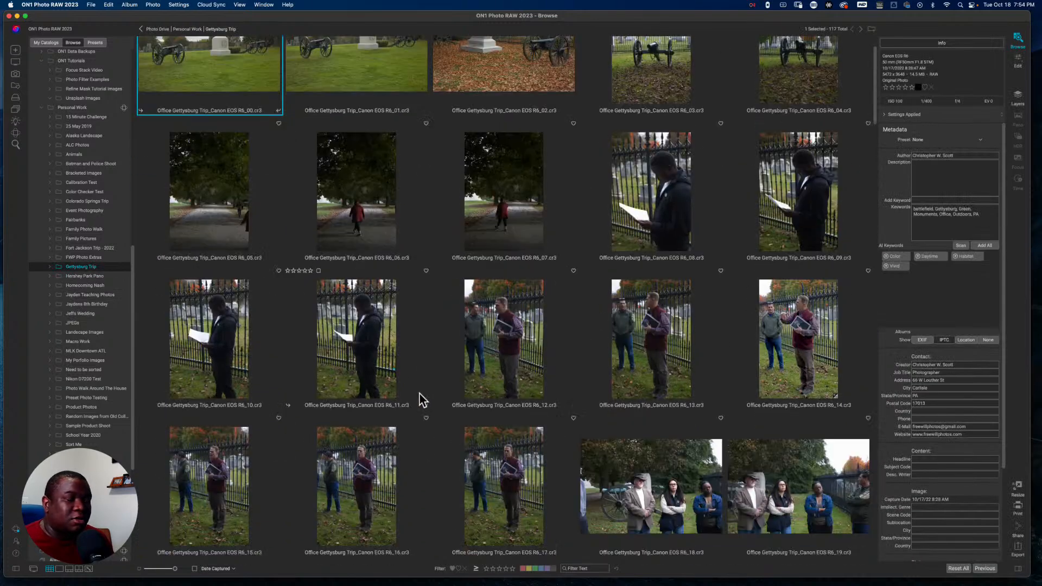
scroll(420, 399, down, 15)
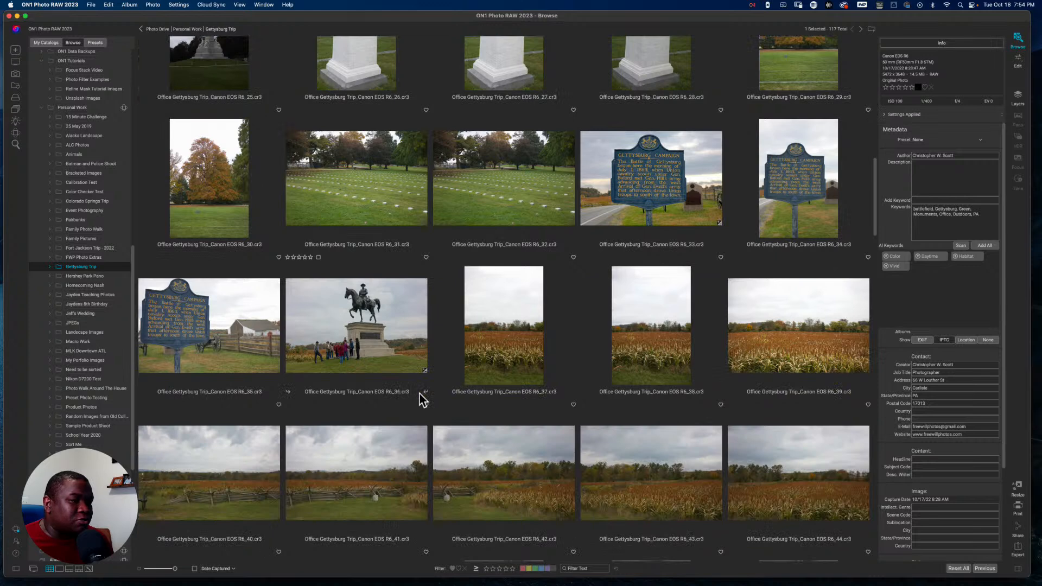
scroll(419, 400, down, 6)
scroll(419, 400, up, 2)
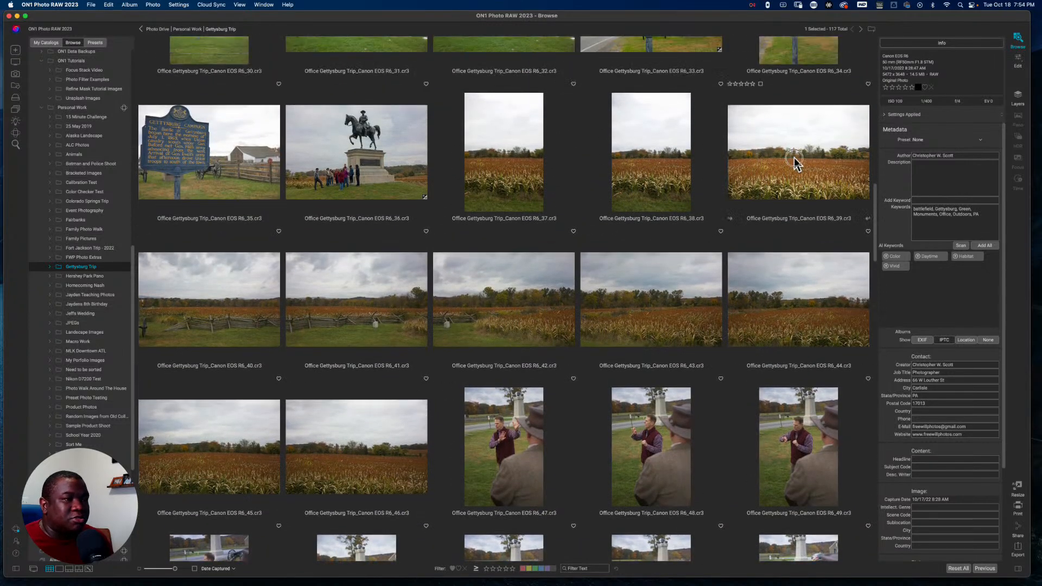
click(796, 162)
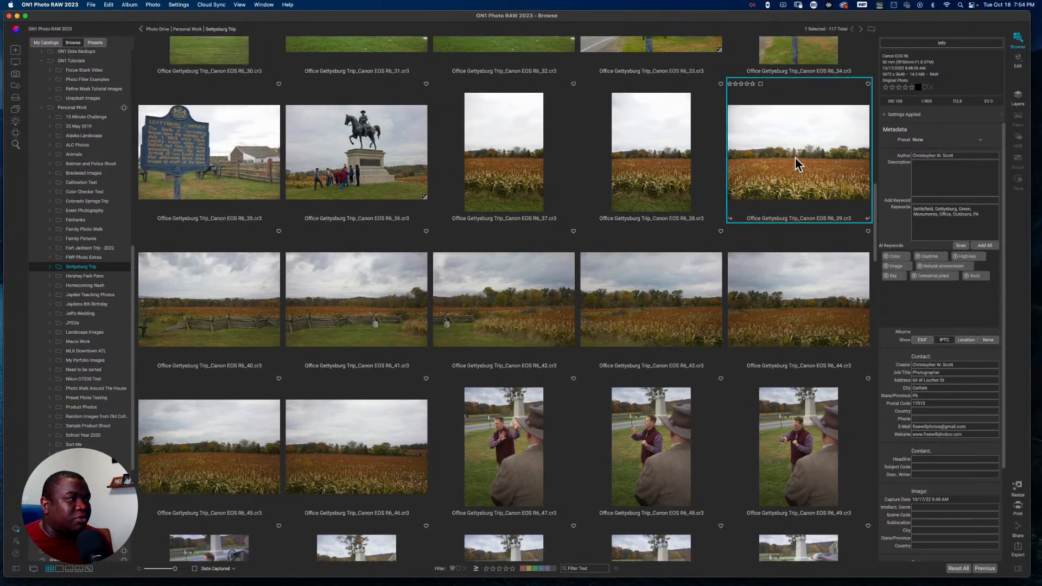
click(1019, 56)
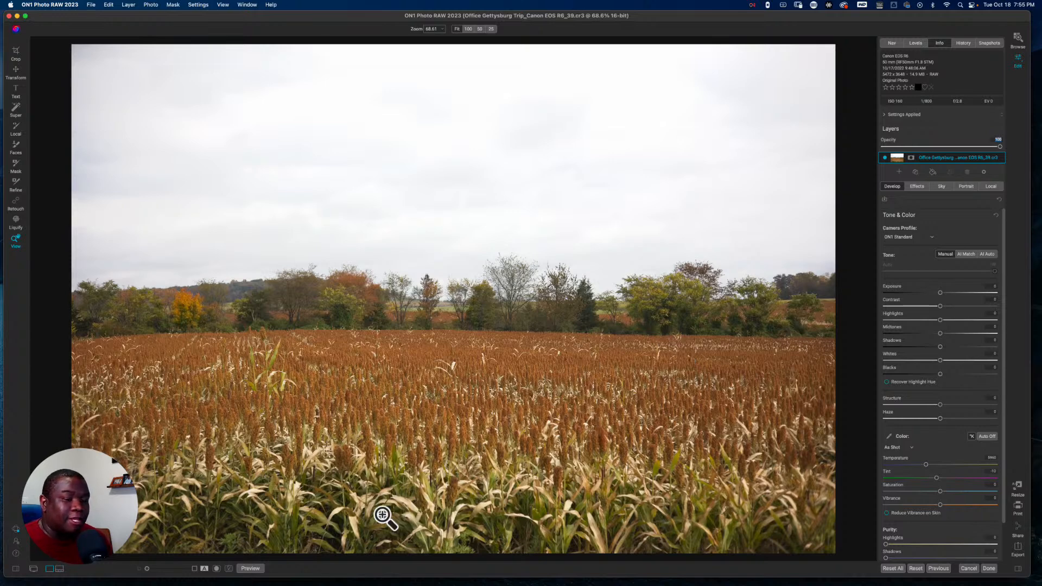
- Show the filmstrip below the edited photo and switch to the upright Gettysburg Campaign sign photo
mouse_move(507, 581)
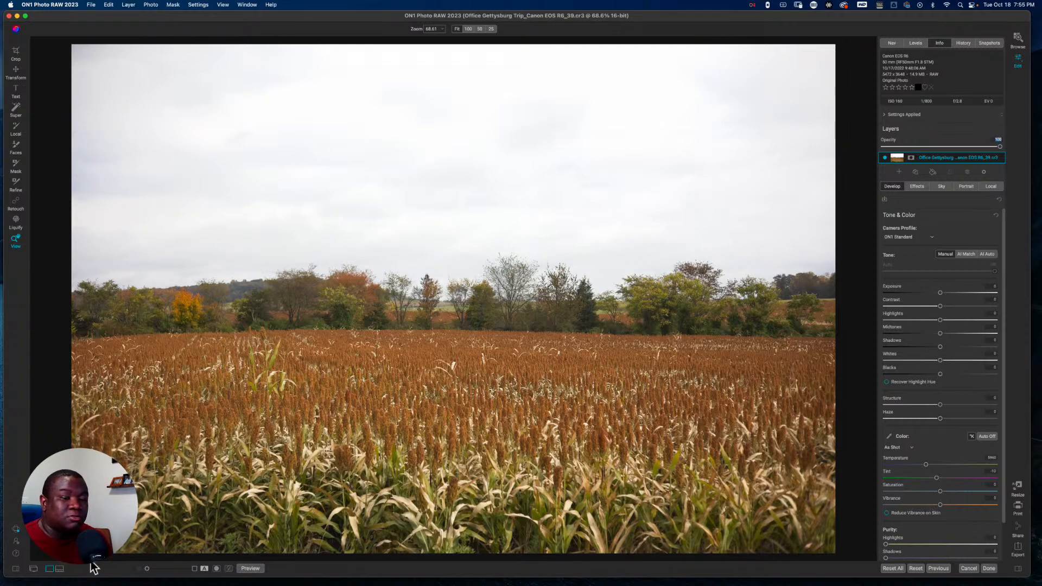
click(59, 569)
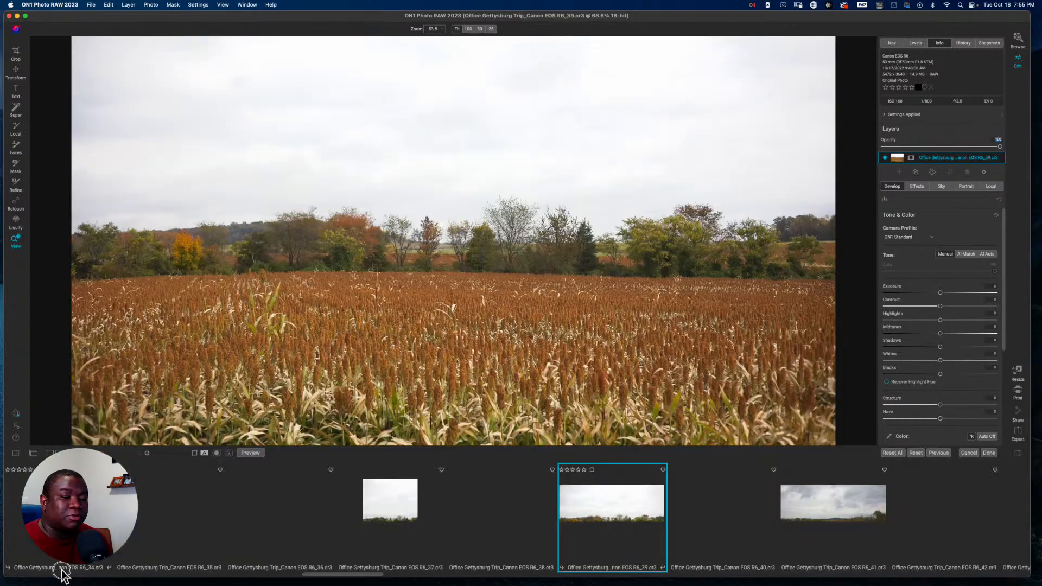
click(63, 569)
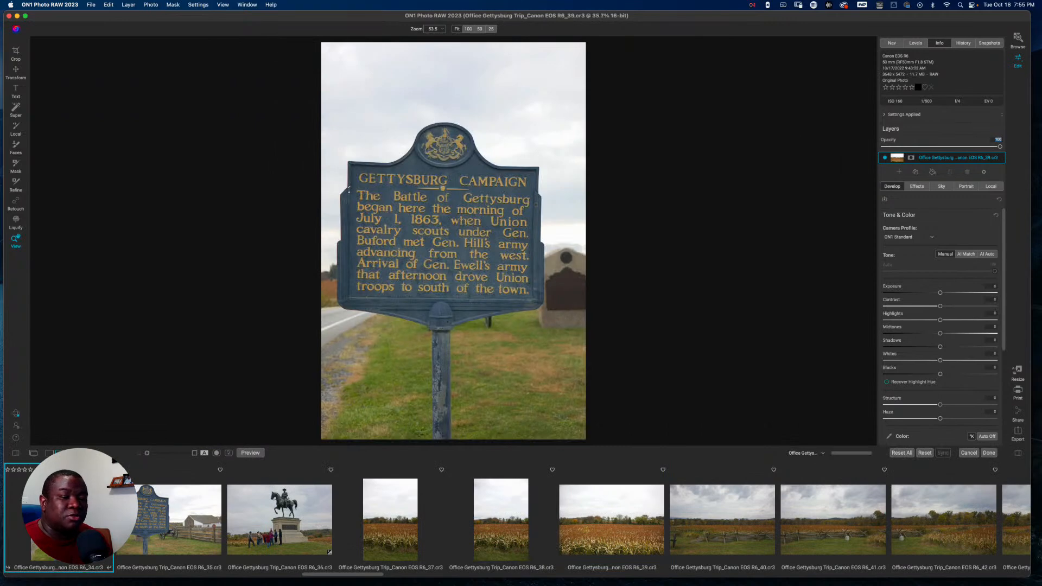
- Check the context options available for the sign photo in the filmstrip, and cancel editing without keeping any work
right_click(64, 568)
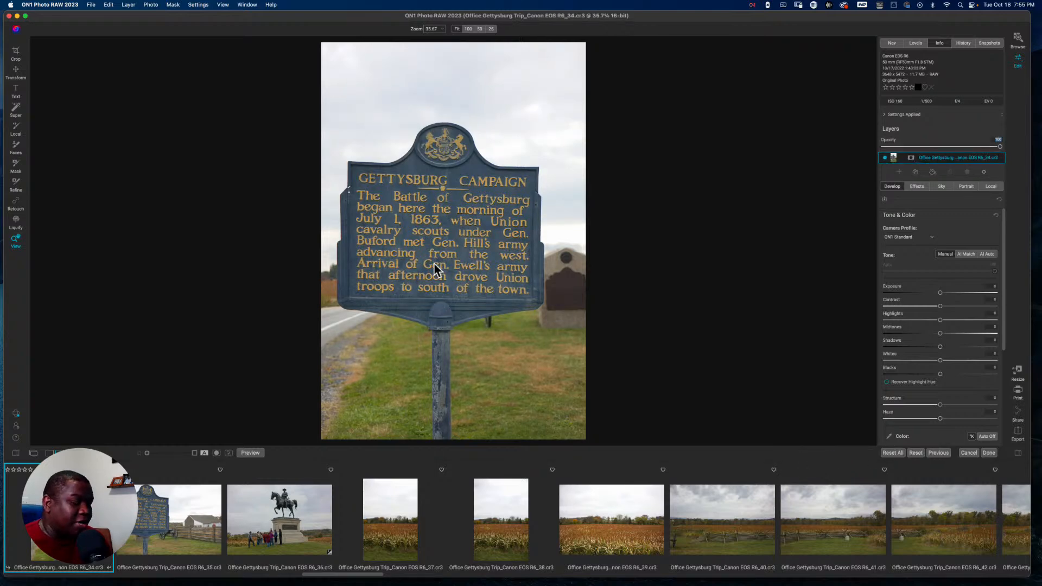
right_click(54, 513)
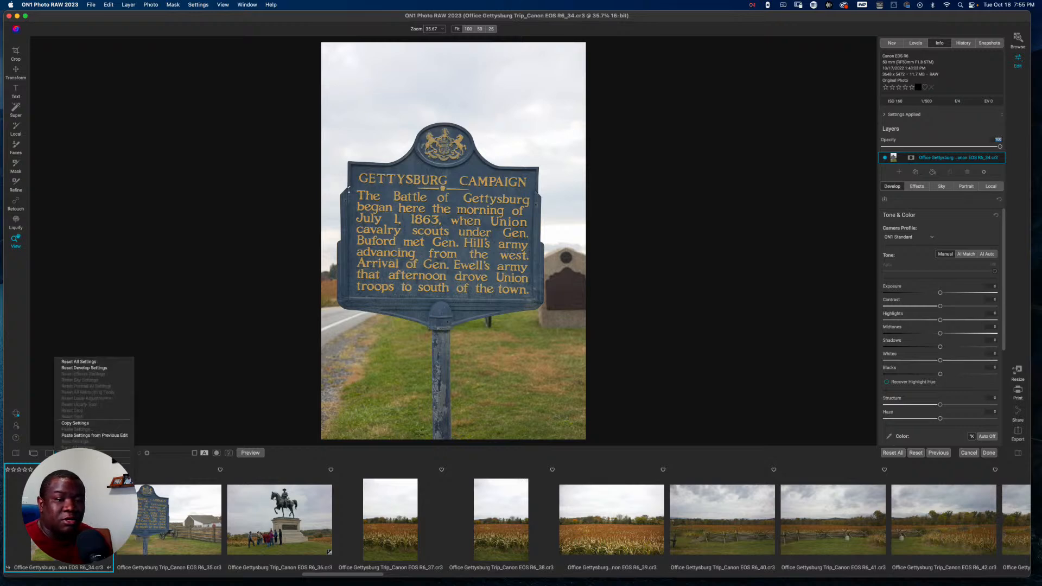
click(173, 402)
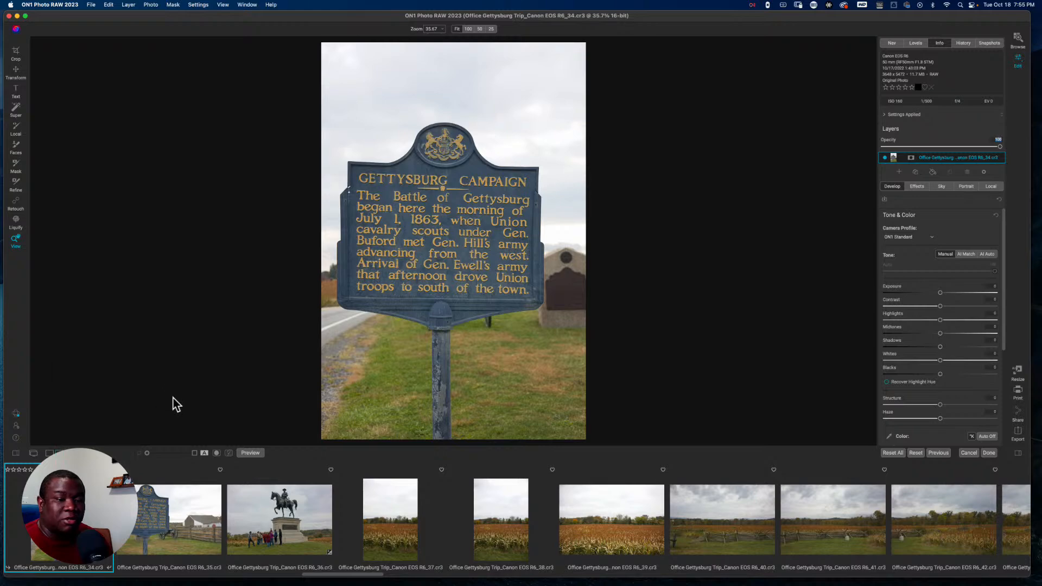
click(970, 452)
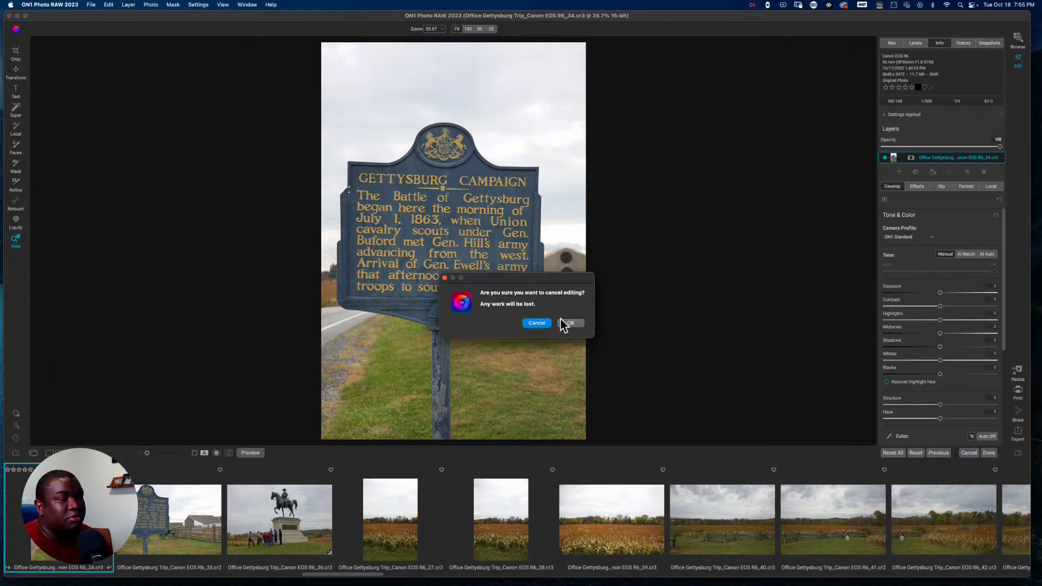
click(570, 322)
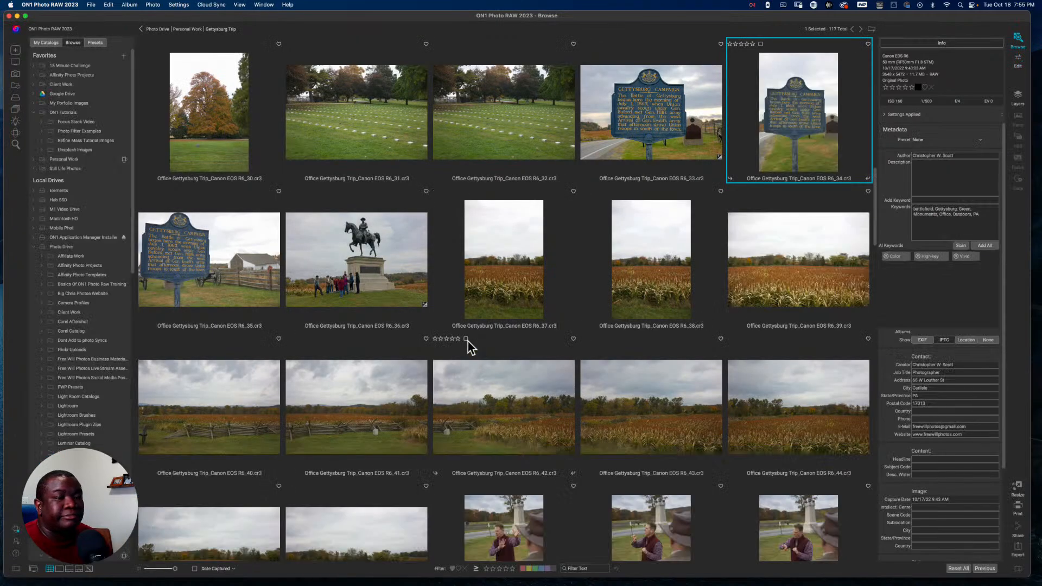
- Select the upright Gettysburg Campaign sign photo among the browsed thumbnails and show its file in Finder
click(801, 223)
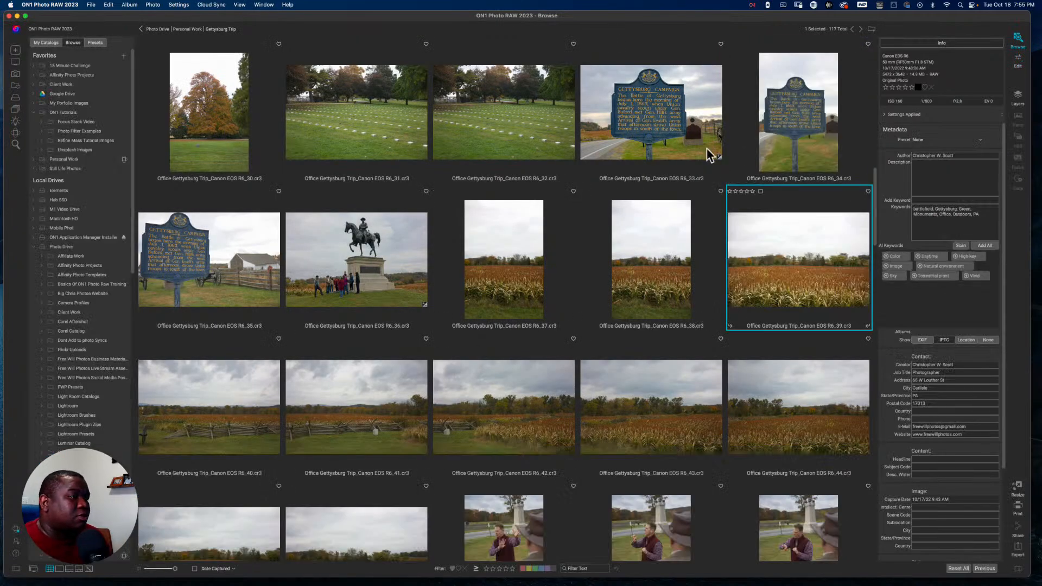
click(799, 122)
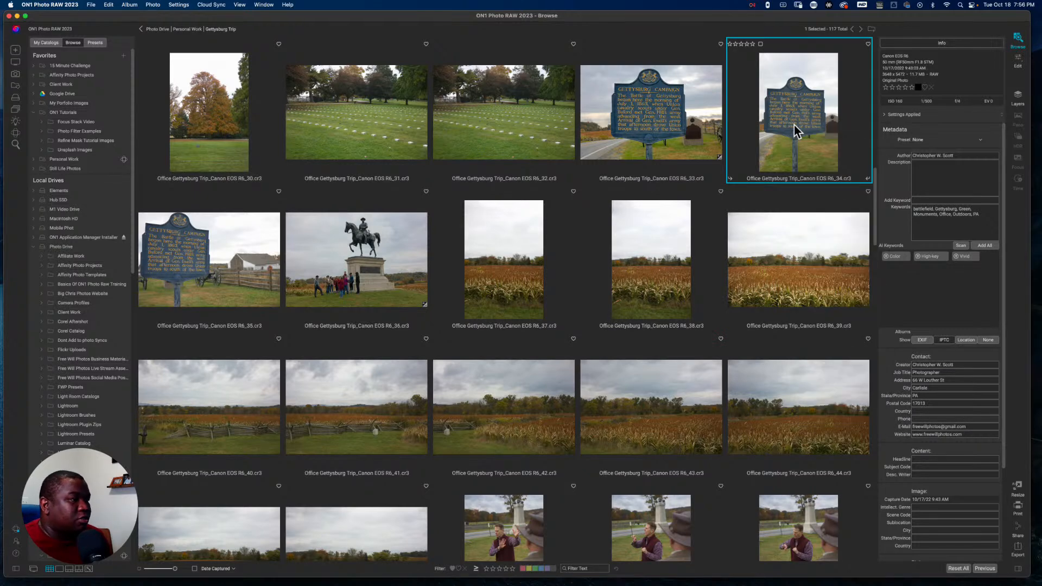
right_click(793, 125)
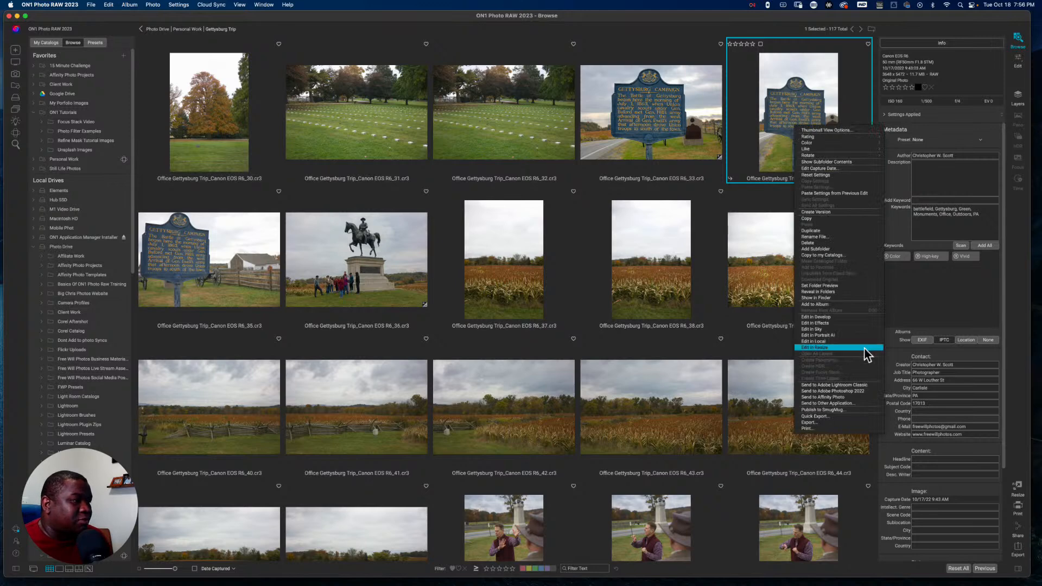
click(831, 297)
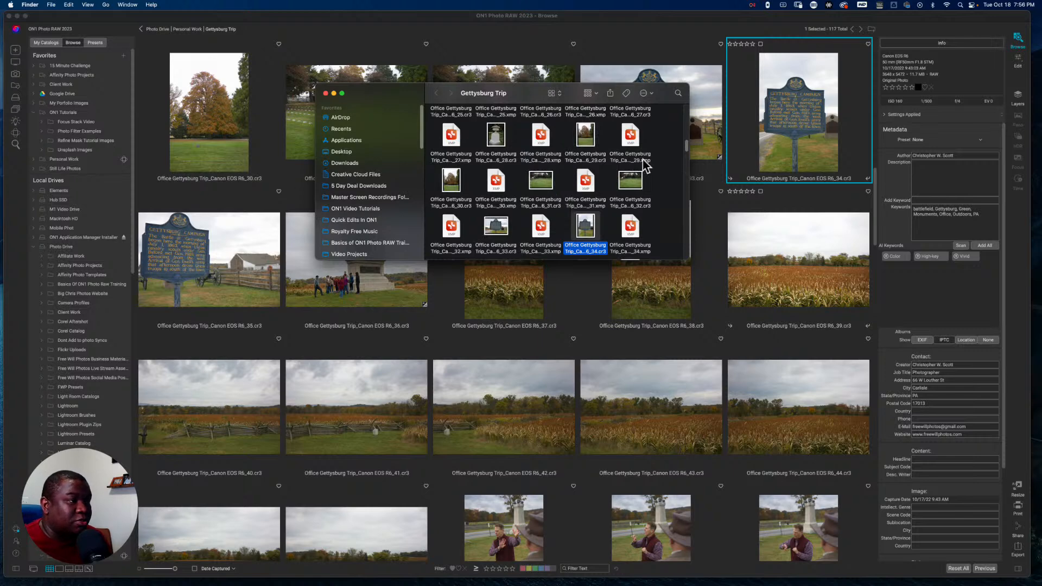
- Examine the Gettysburg Trip files in Finder, comparing the CR3 raw photos with their XMP sidecar files
scroll(613, 173, down, 2)
scroll(612, 170, down, 6)
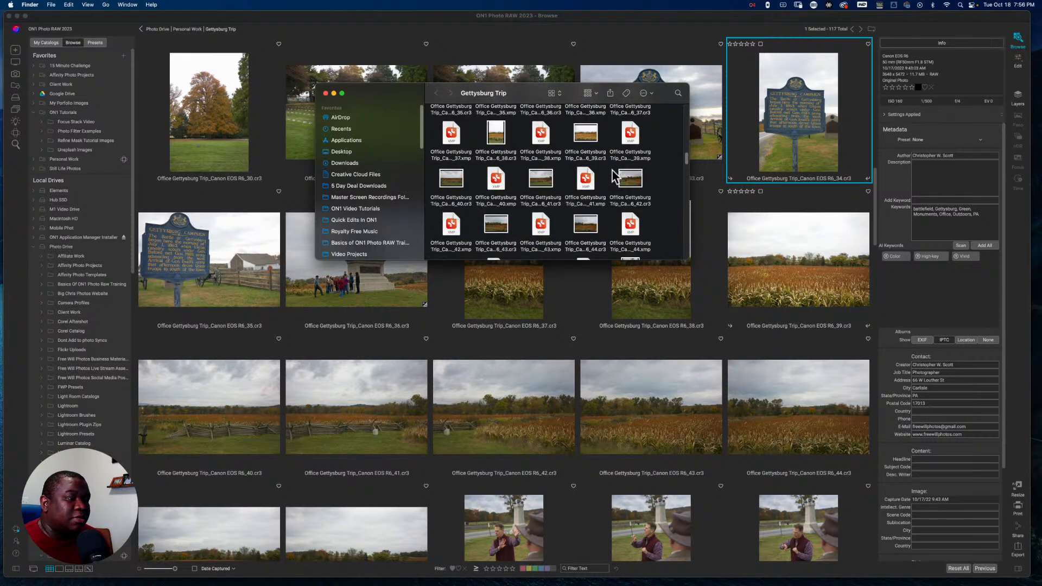
scroll(612, 170, down, 1)
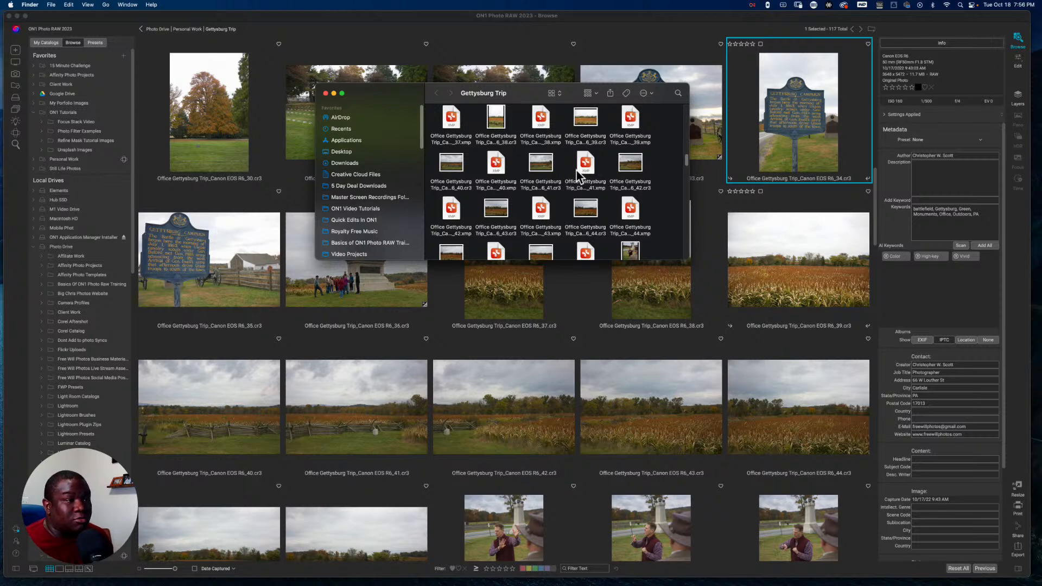
scroll(579, 174, down, 5)
scroll(488, 141, down, 2)
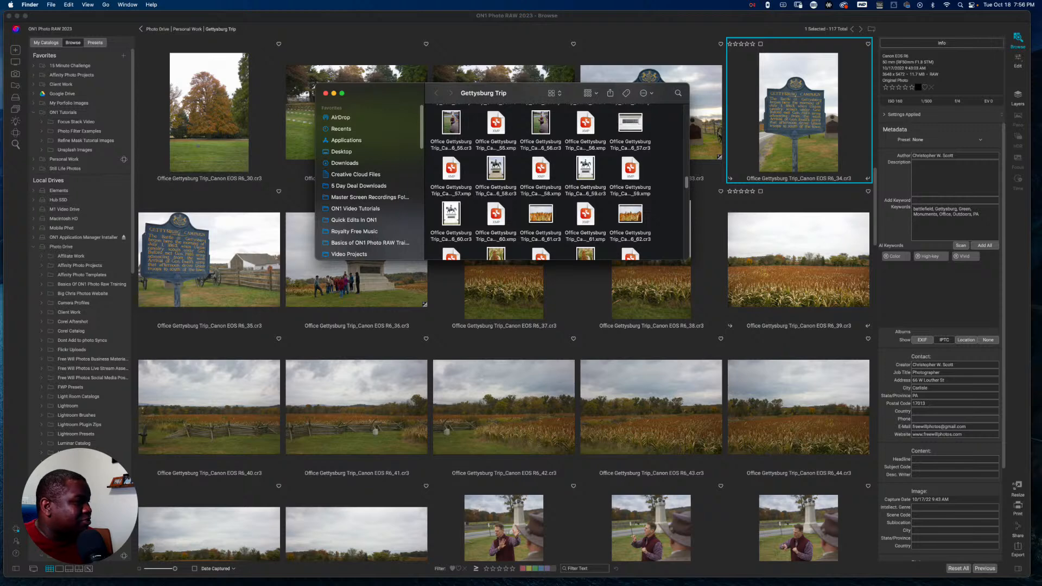
click(547, 174)
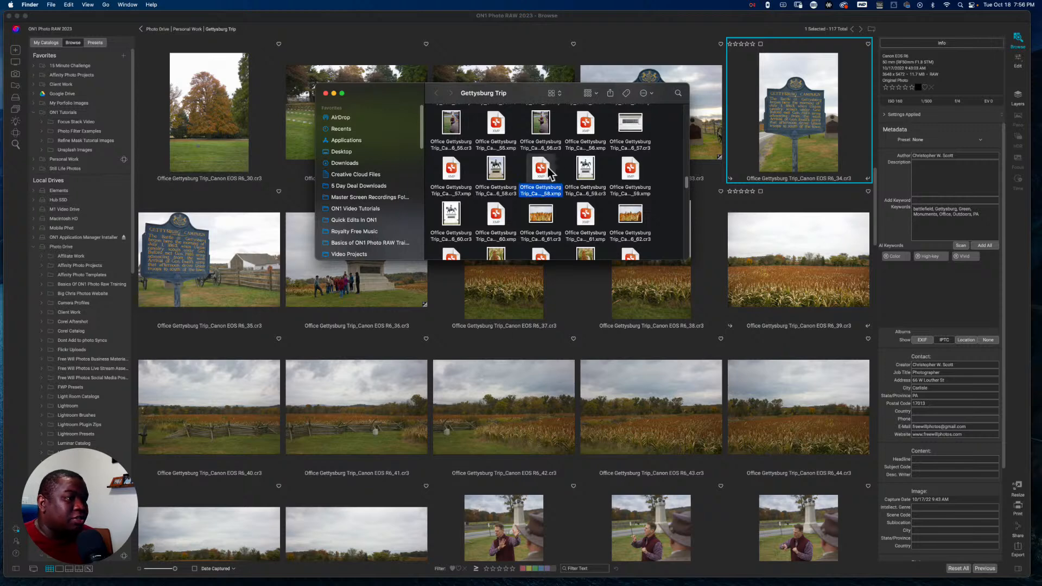
click(496, 172)
click(589, 172)
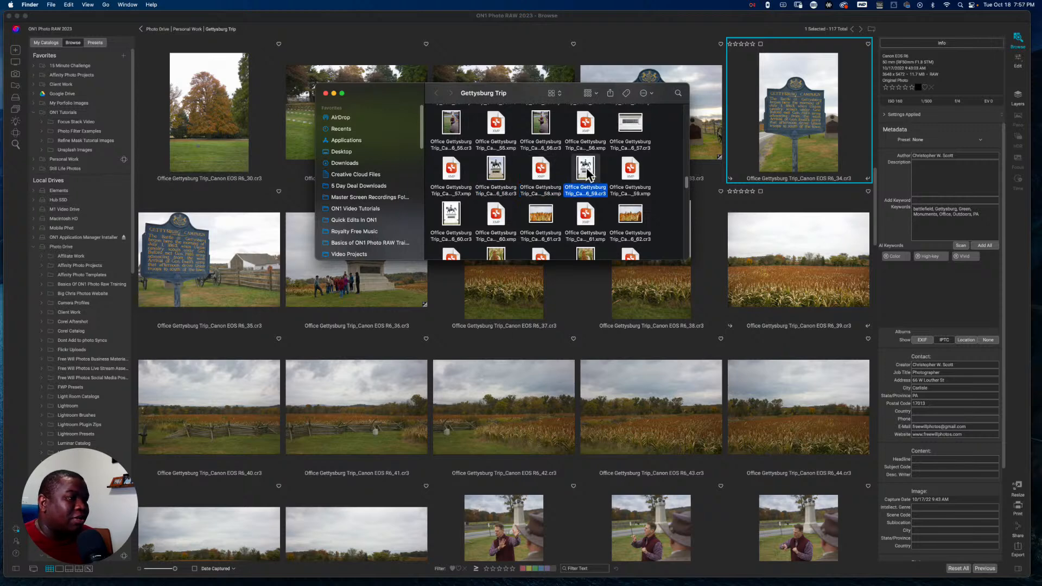
click(627, 173)
scroll(624, 174, down, 2)
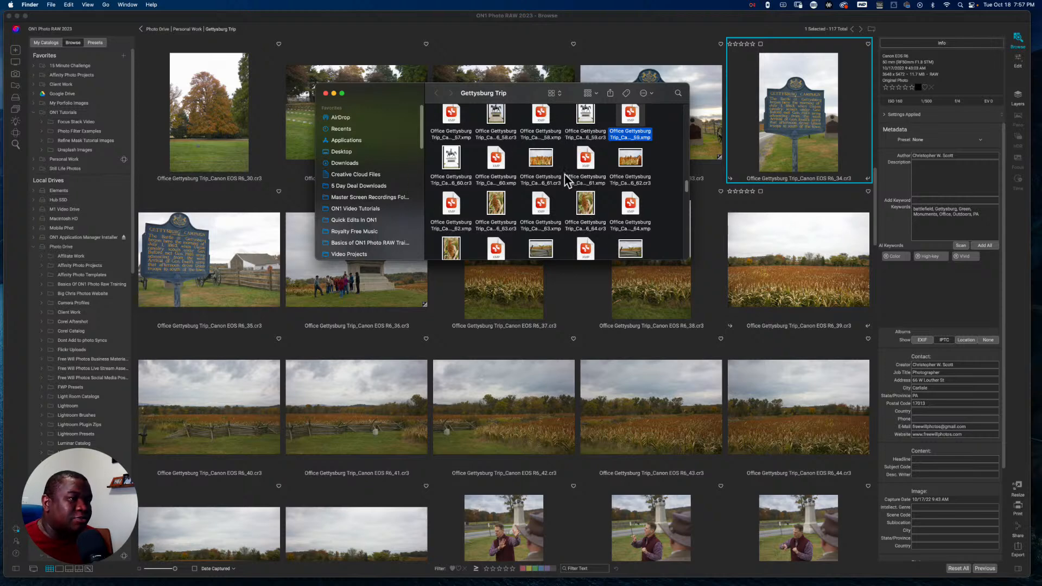
scroll(372, 187, down, 5)
scroll(369, 191, up, 3)
- Open the October 2022 folder under Live Streams By Year in the Free Will Photos Live Stream Assets folder in Finder
click(403, 161)
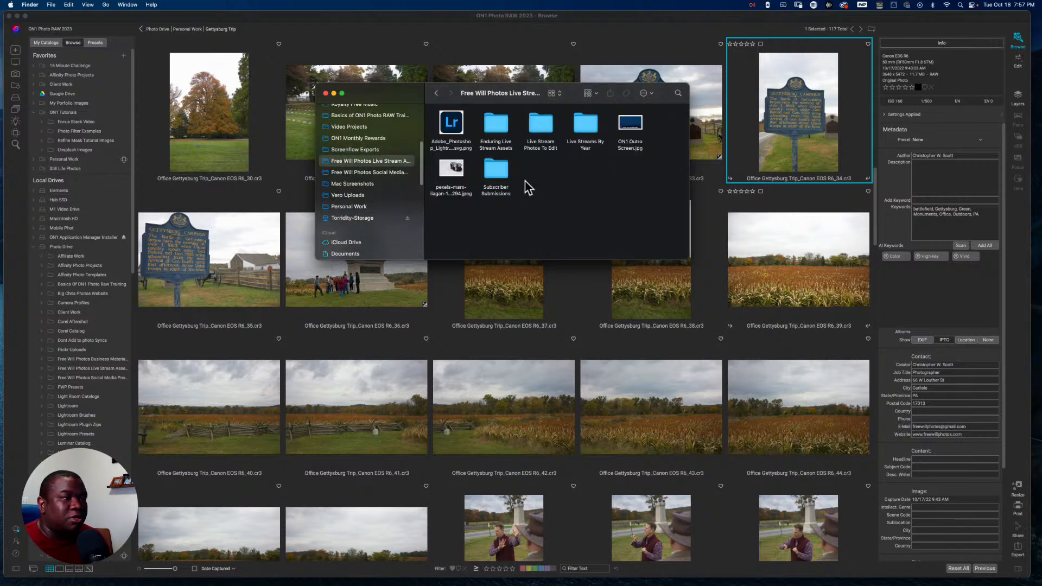
double_click(585, 124)
click(459, 217)
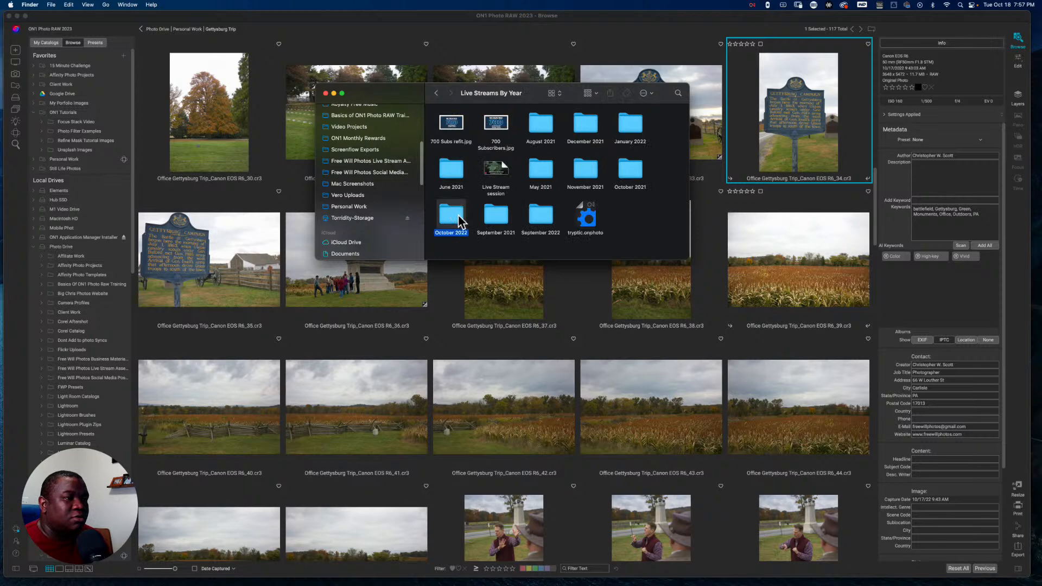
double_click(459, 217)
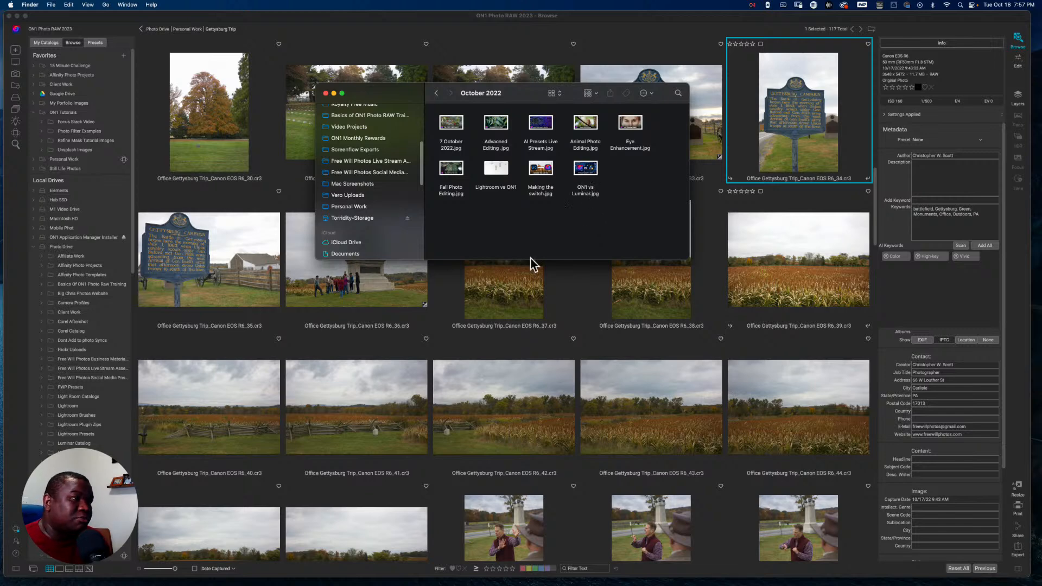
- Switch back to ON1 Photo RAW and open Live Streams By Year in the Free Will Photos Live Stream Assets folder
click(266, 23)
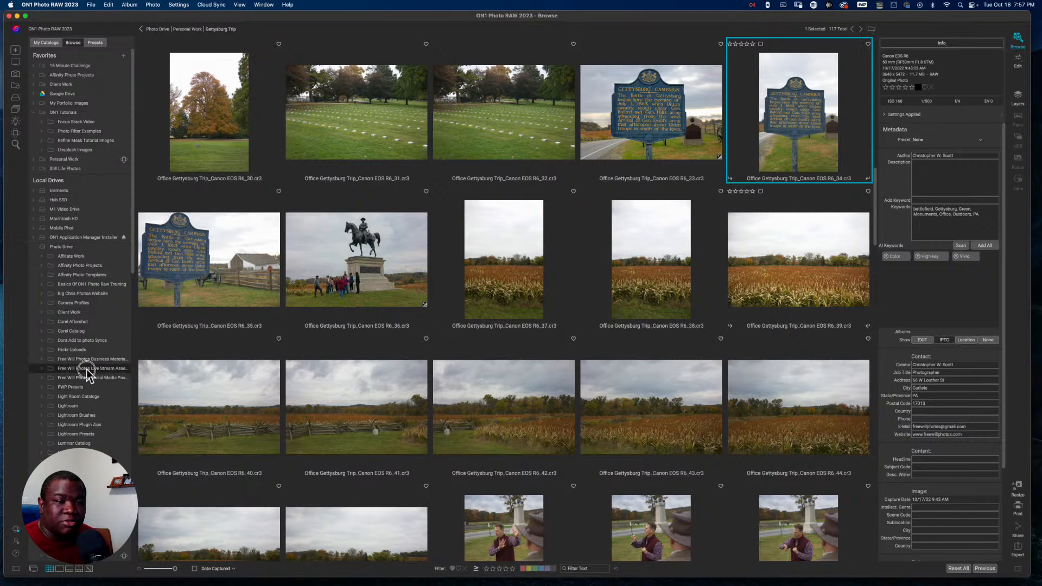
click(87, 369)
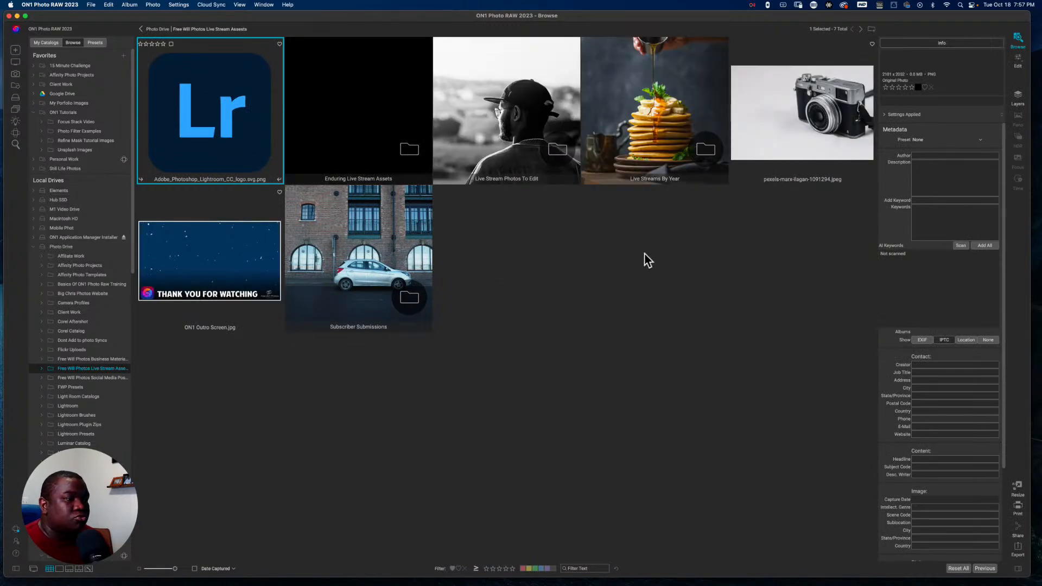
click(622, 97)
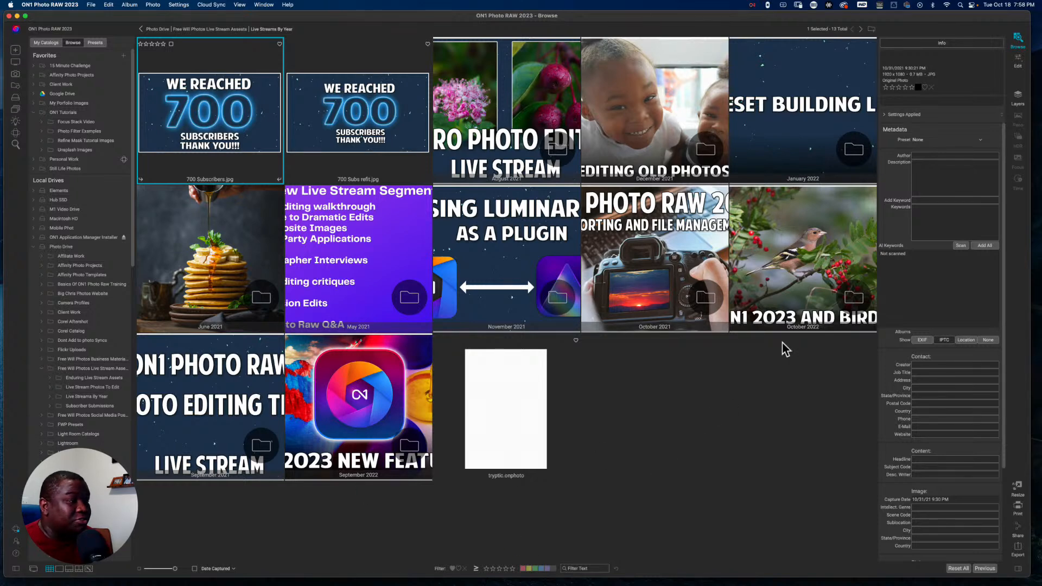
- Open the October 2022 folder in Browse and compare its images with the files in the matching Finder folder
click(795, 261)
double_click(772, 323)
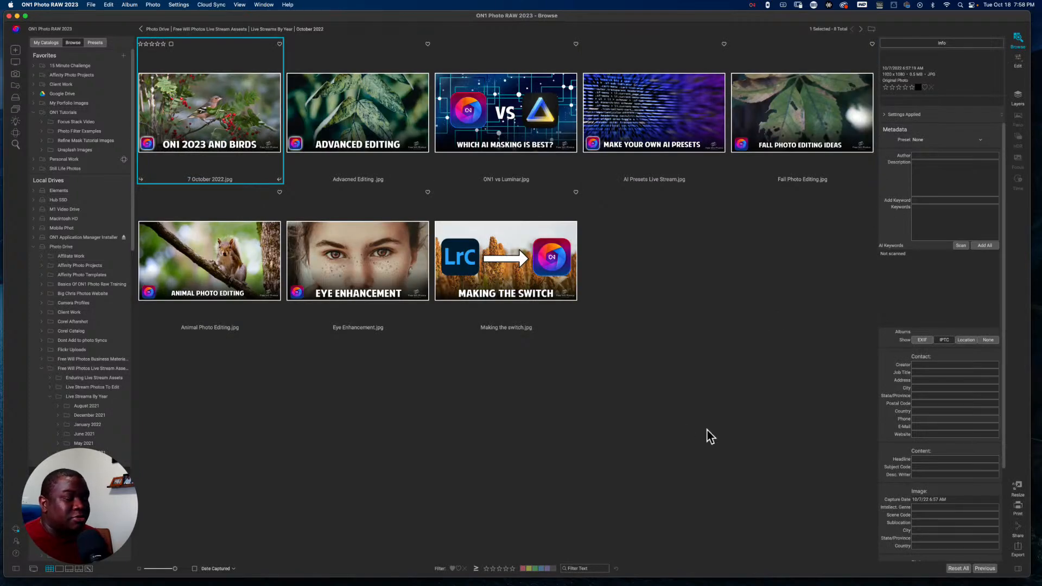
mouse_move(749, 581)
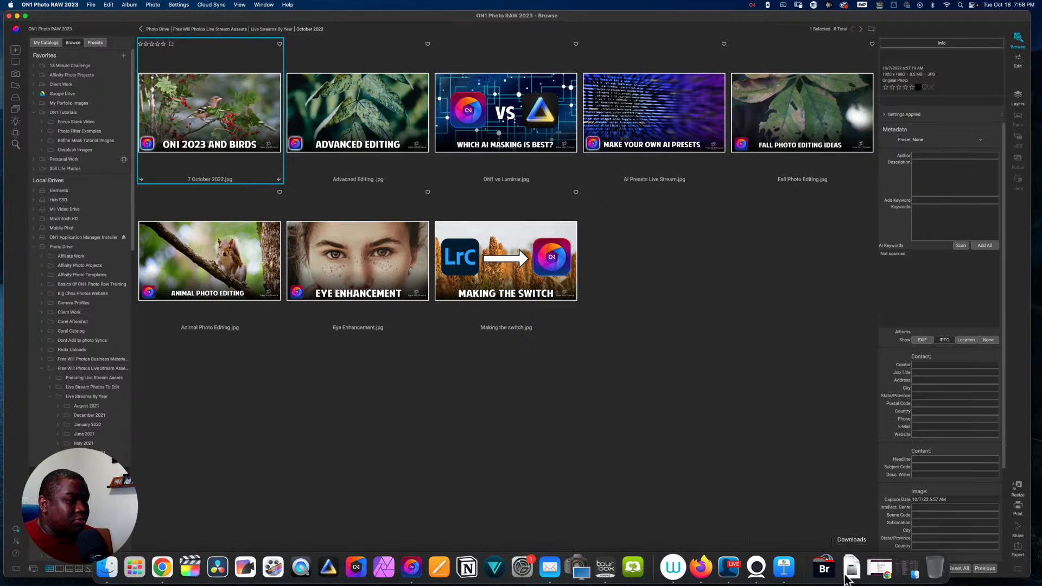
click(109, 569)
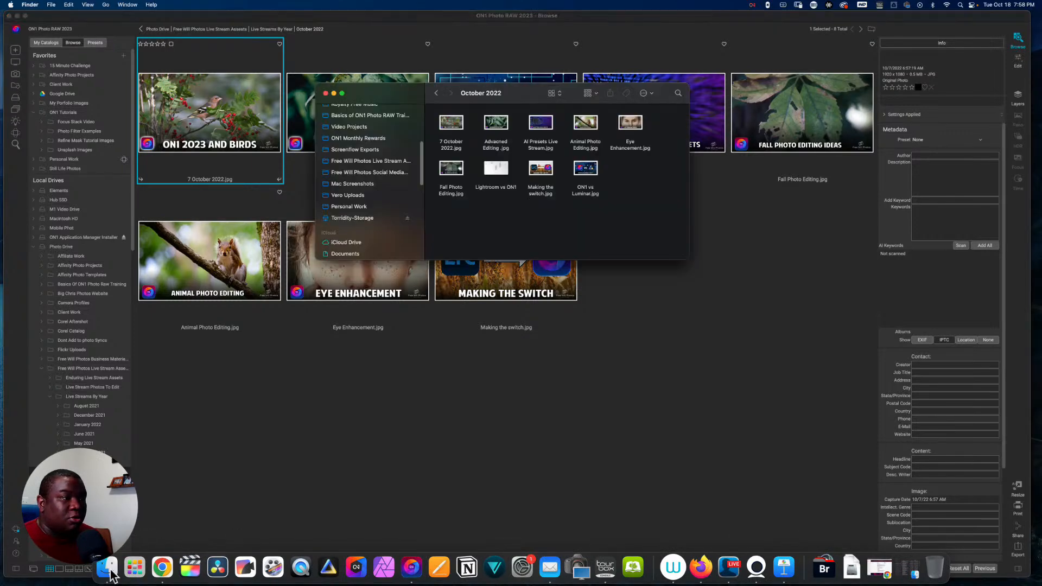
drag(392, 96, 514, 279)
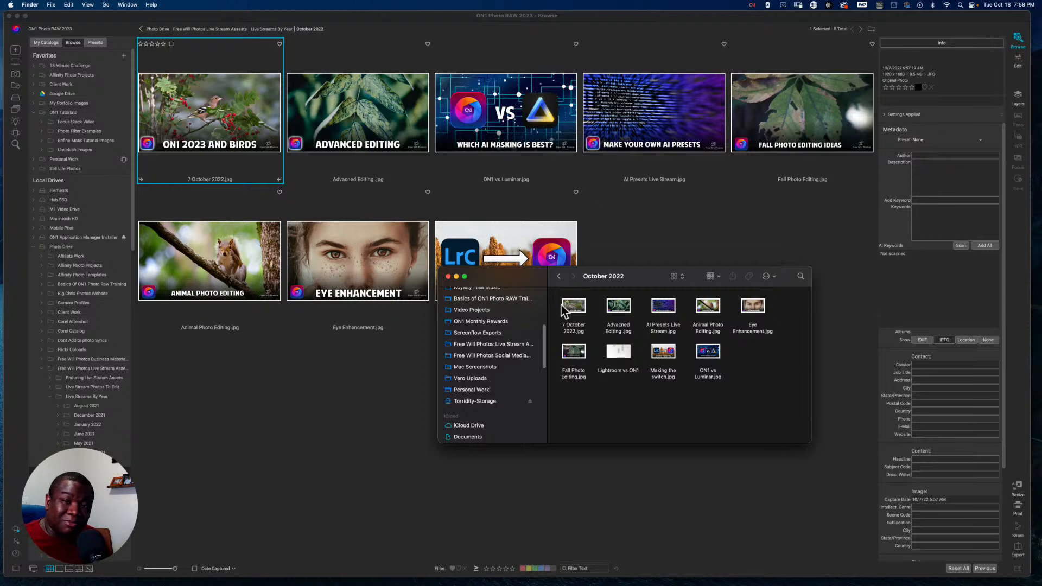
click(476, 131)
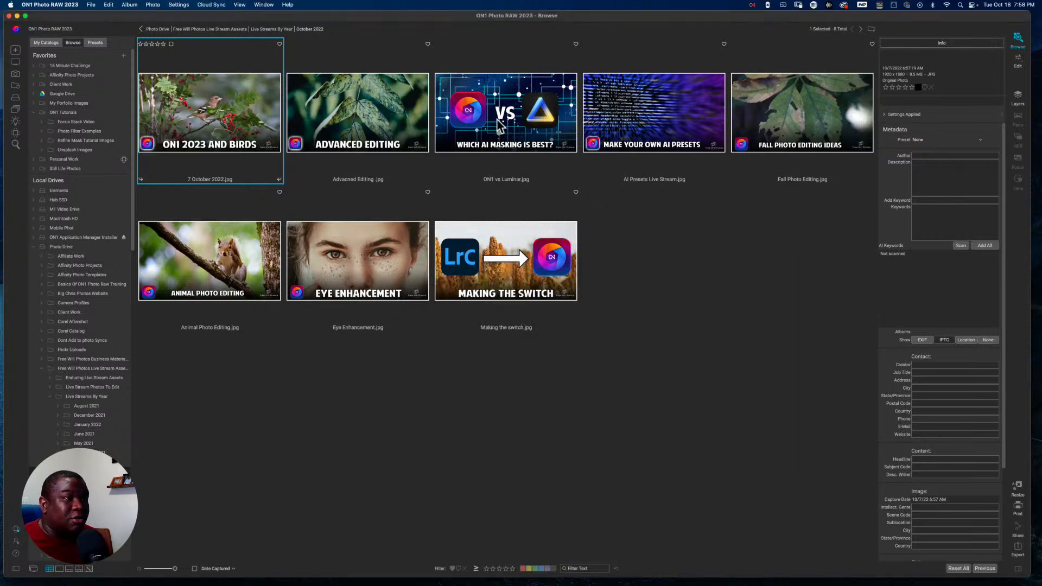
- Open ON1 vs Luminar.jpg for editing and place the October 2022 Finder window above the image to check its files
click(498, 147)
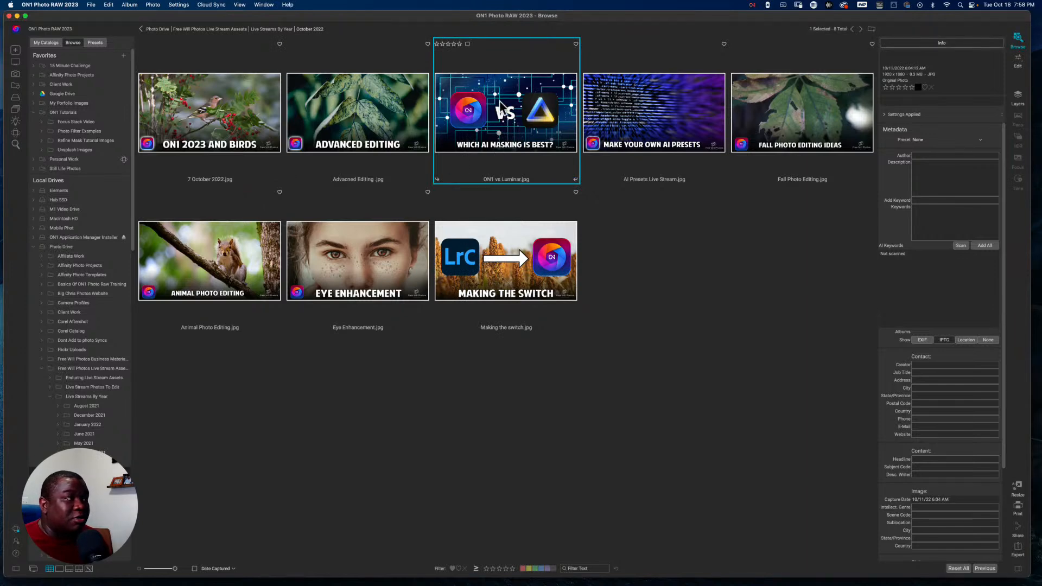
click(1017, 61)
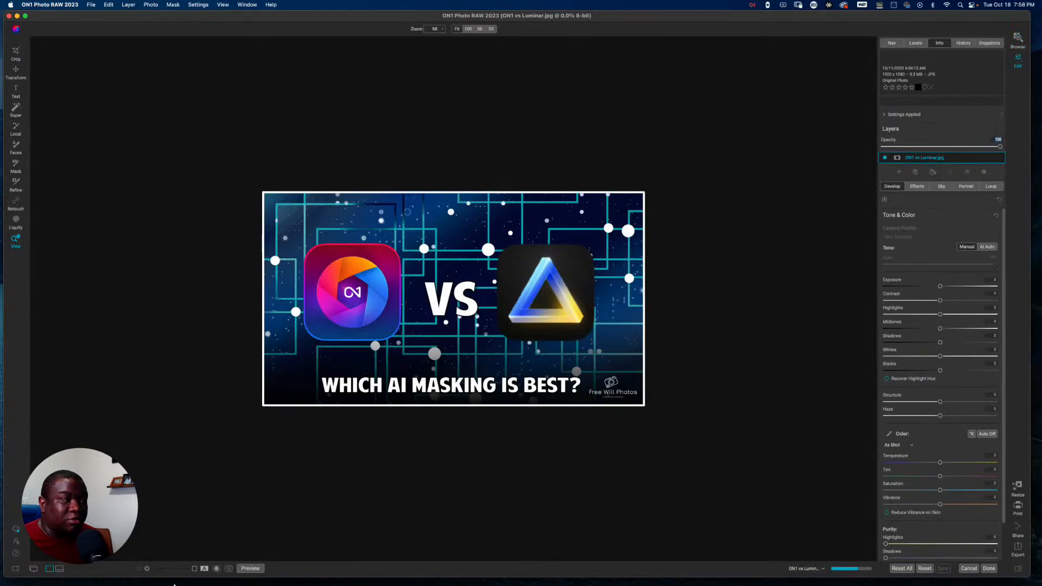
mouse_move(174, 583)
click(106, 578)
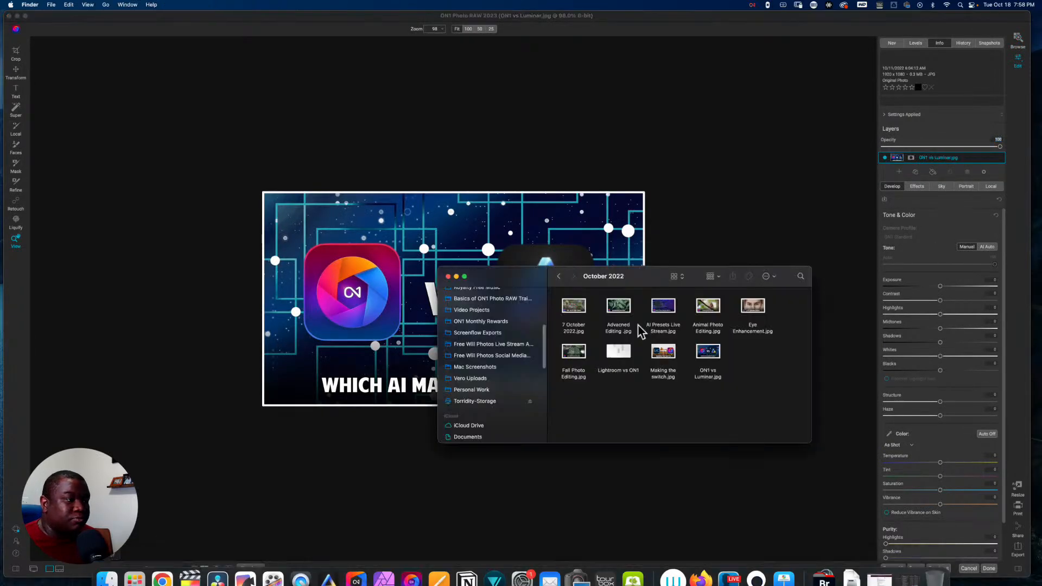
drag(651, 276, 611, 68)
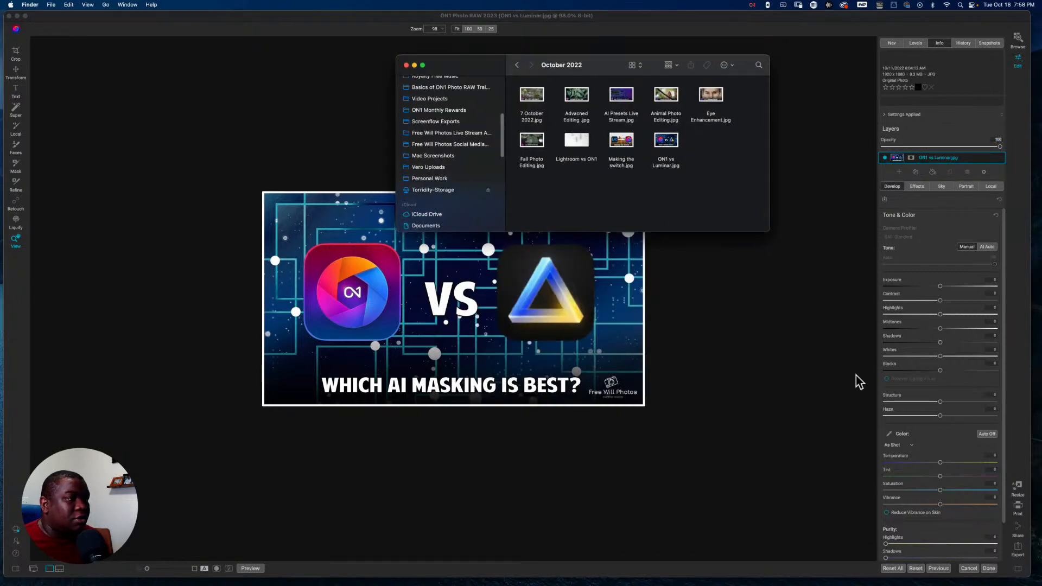
scroll(961, 259, down, 2)
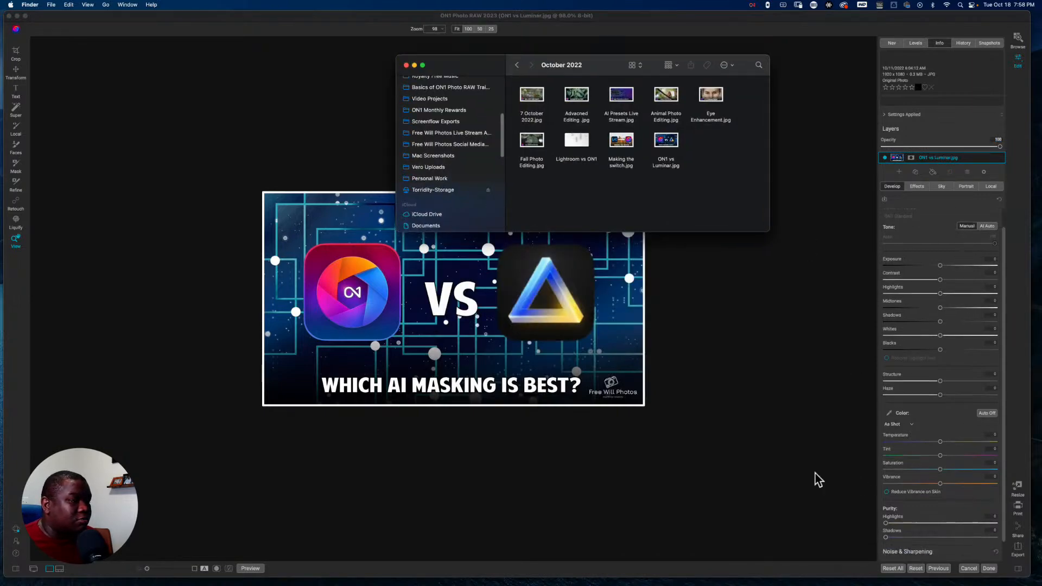
- Add a Grunge effects filter to ON1 vs Luminar.jpg, checking the October 2022 folder in Finder while the image is analyzed
click(916, 190)
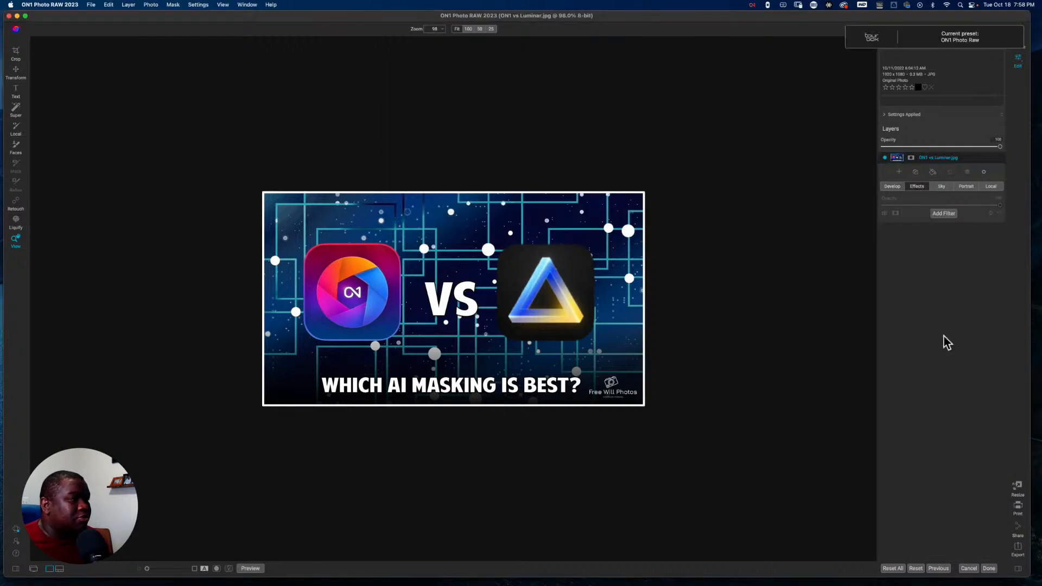
click(942, 213)
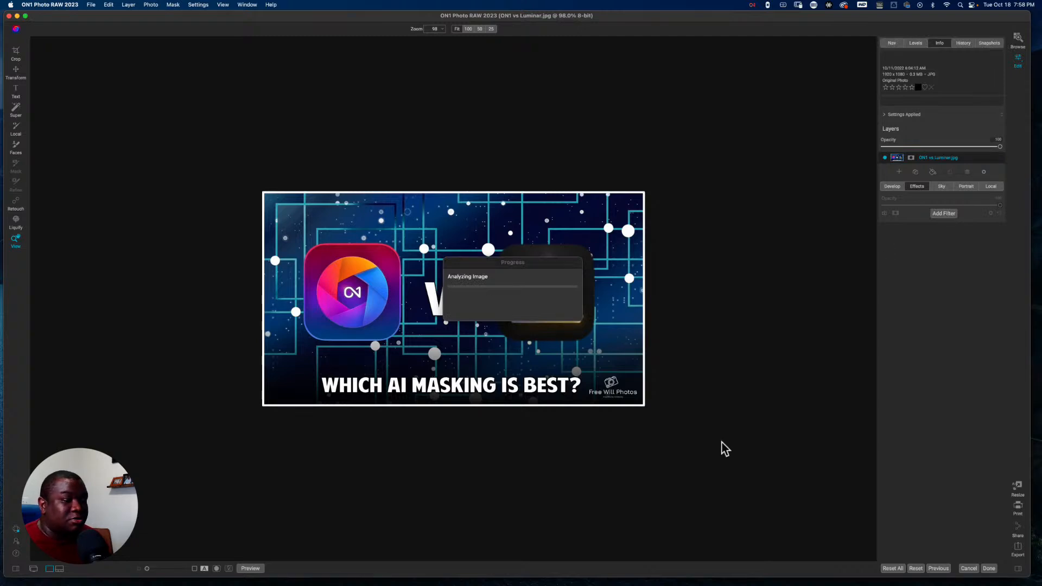
mouse_move(137, 577)
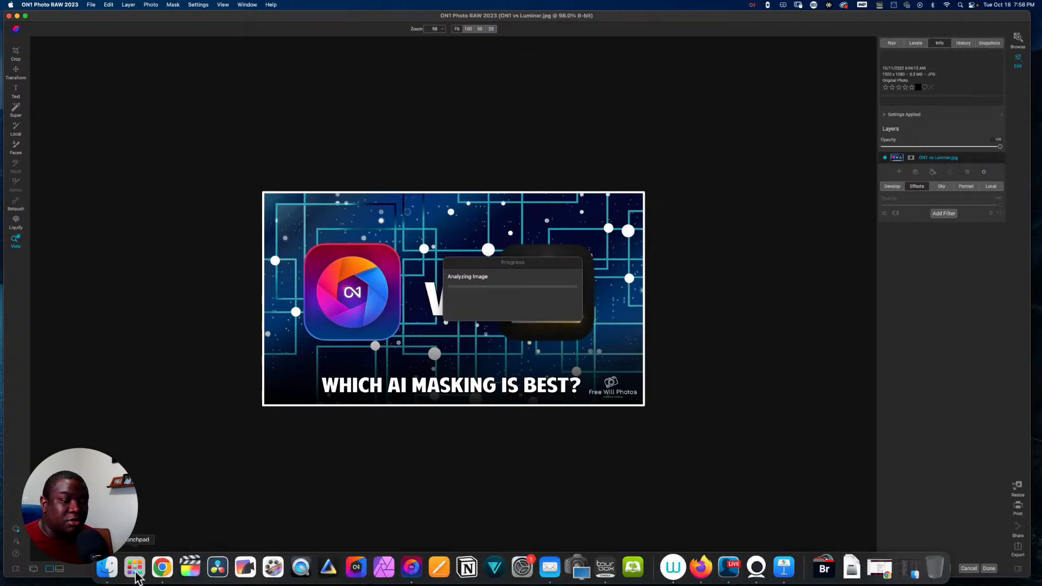
click(106, 567)
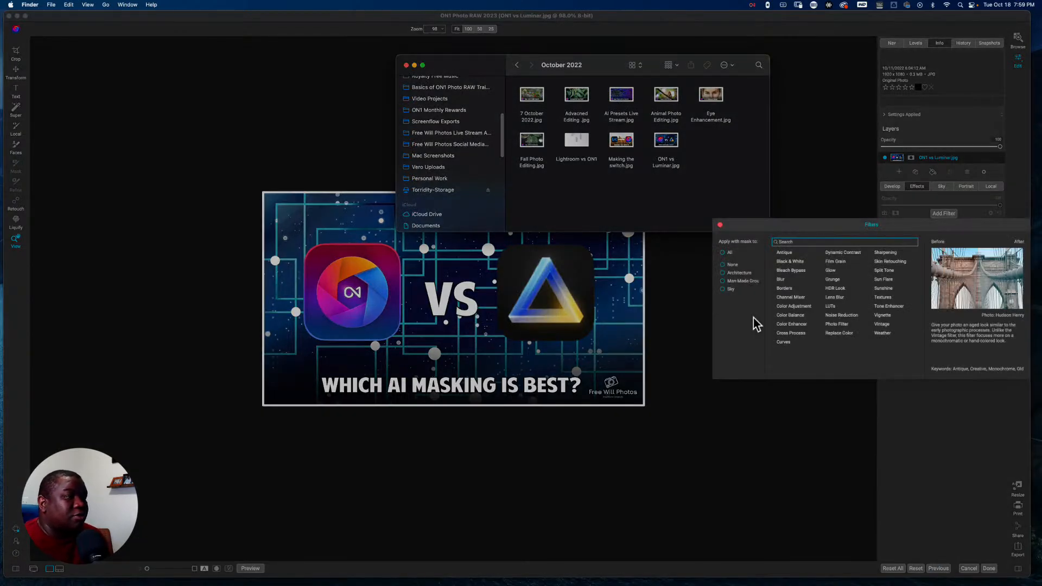
click(829, 286)
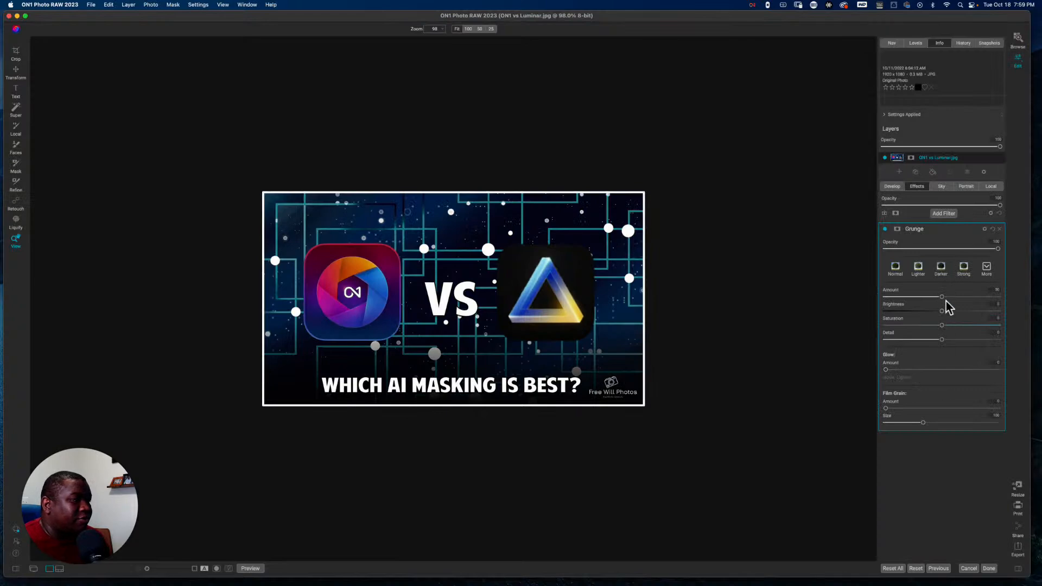
- Raise the Grunge filter's Saturation to nearly its maximum, set its Amount to 100, and finish the edit
drag(941, 325, 993, 325)
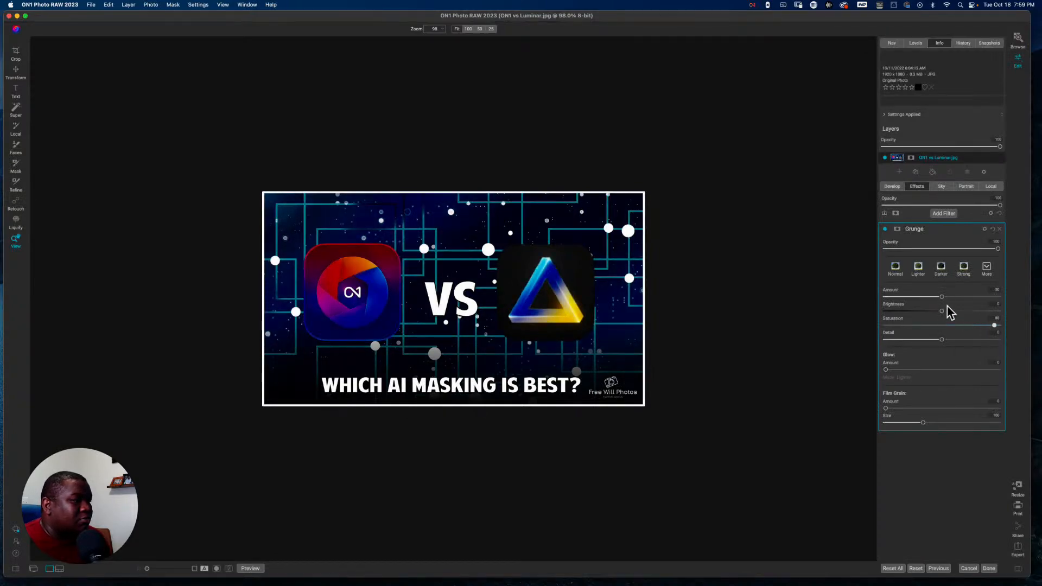
drag(942, 297, 998, 298)
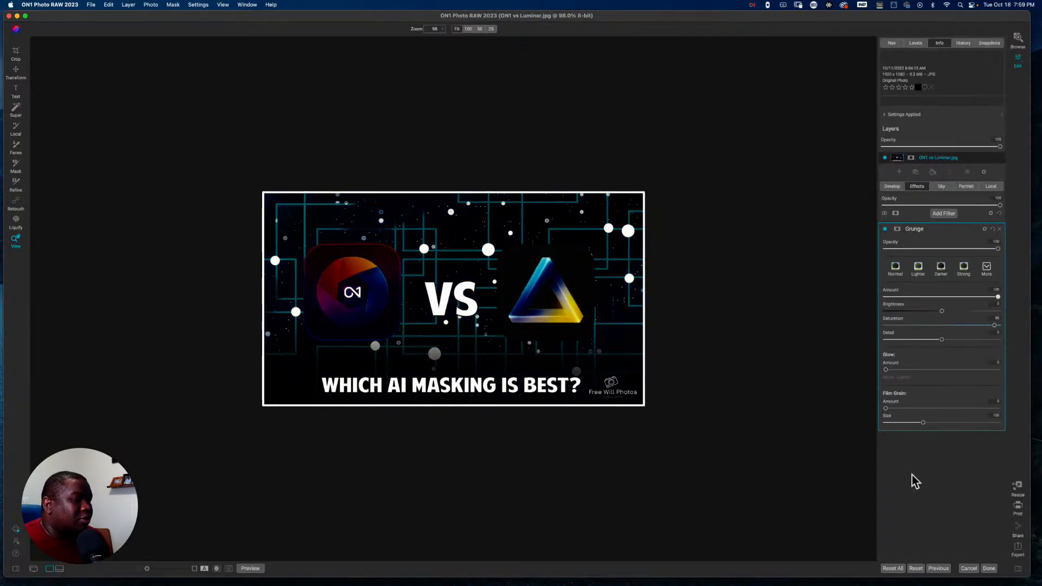
click(988, 568)
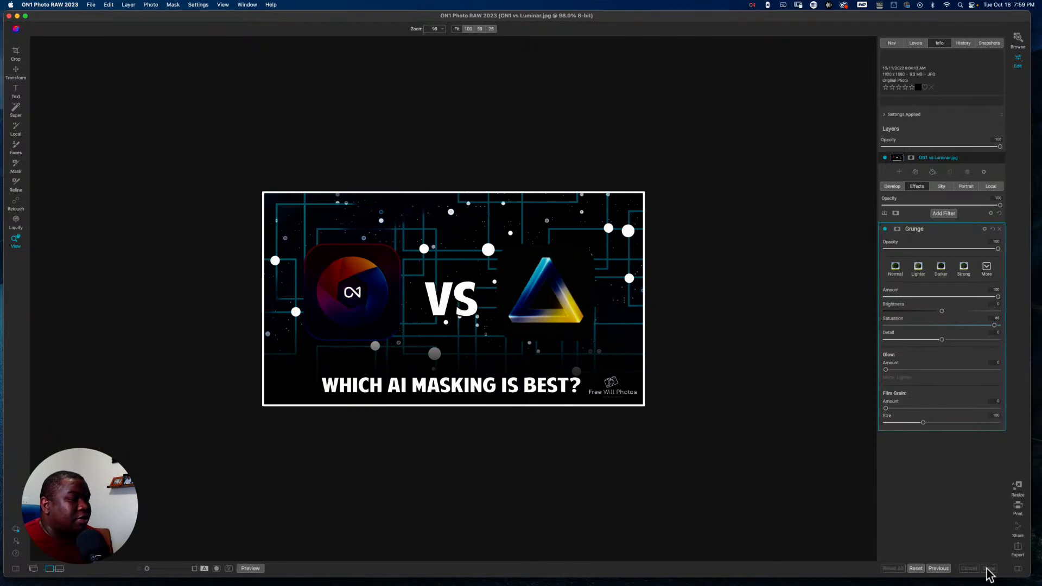
- Check the October 2022 folder in Finder for a sidecar of ON1 vs Luminar.jpg, reopening the folder from Live Streams By Year
click(115, 575)
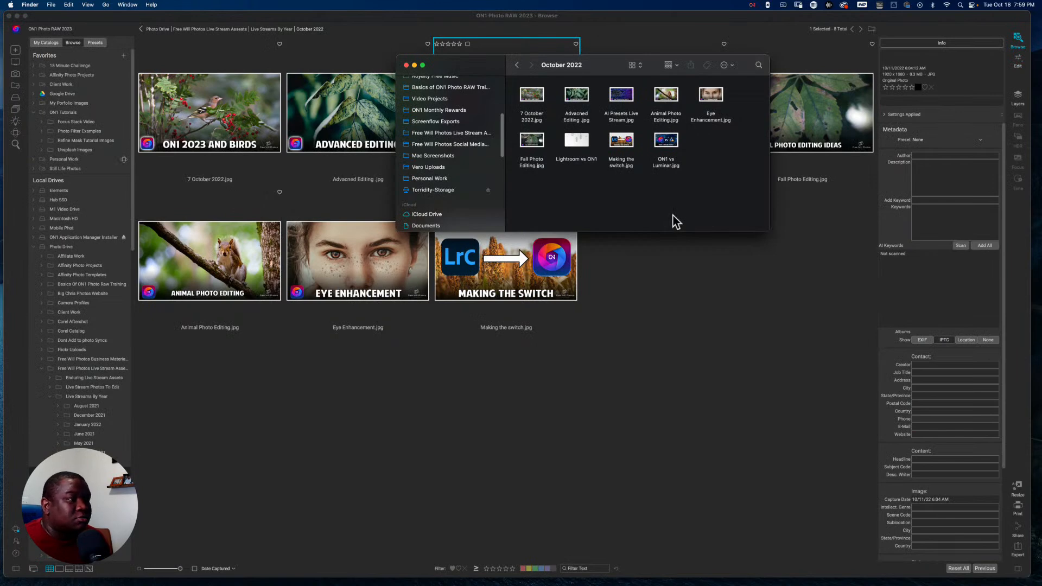
drag(619, 60, 629, 228)
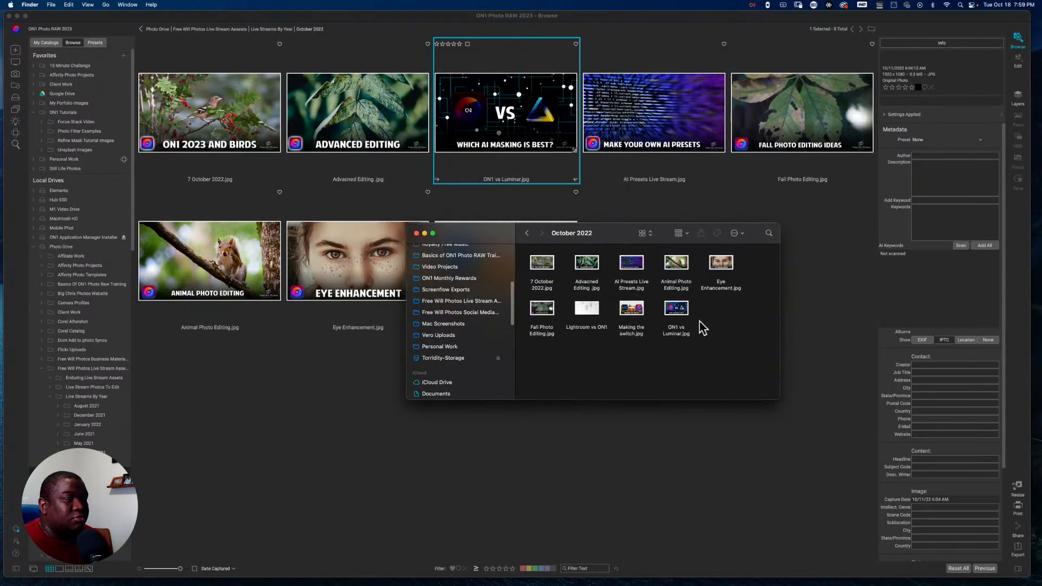
click(527, 233)
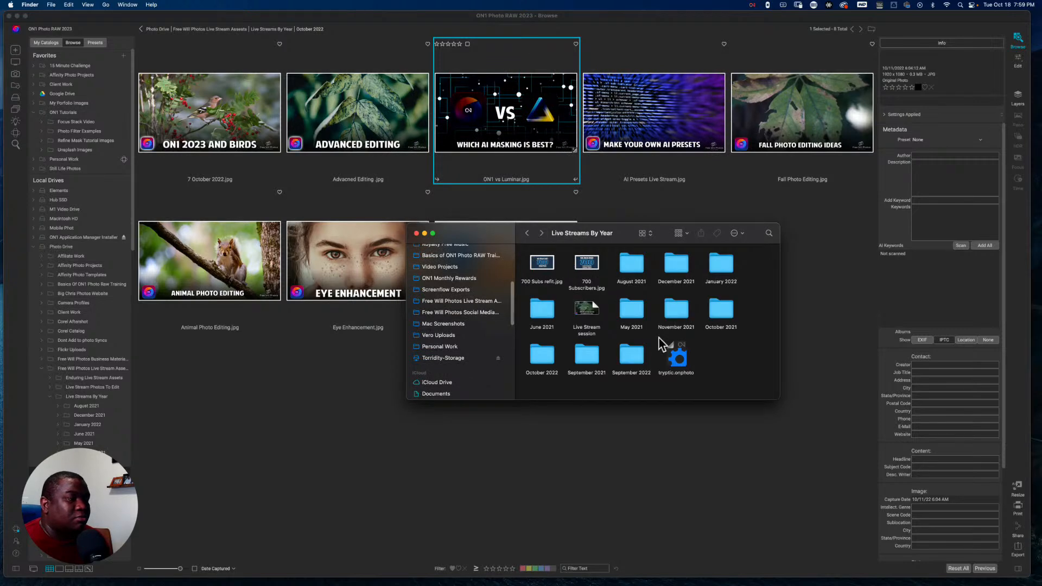
click(548, 358)
double_click(548, 358)
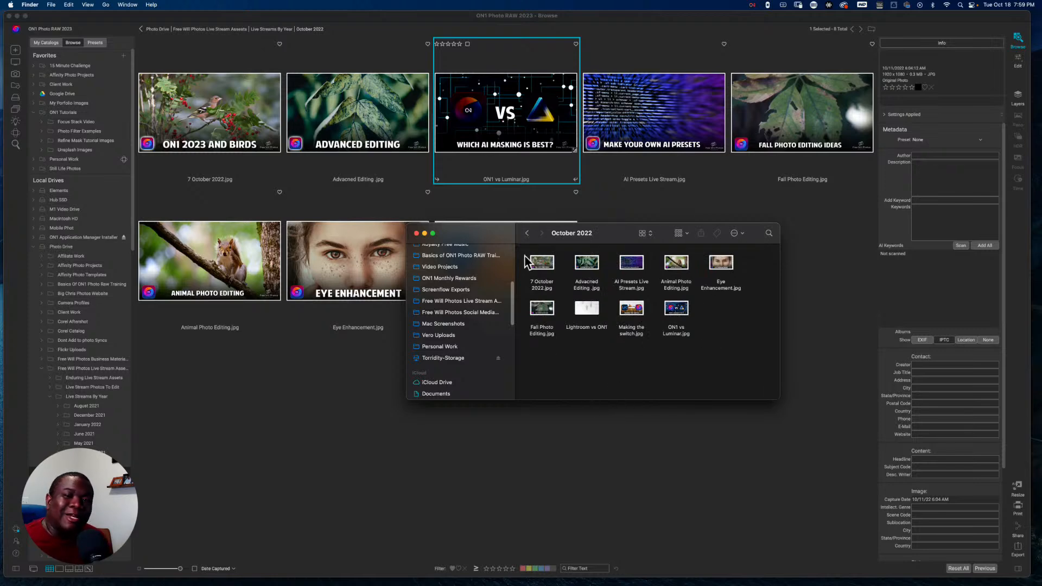
click(525, 233)
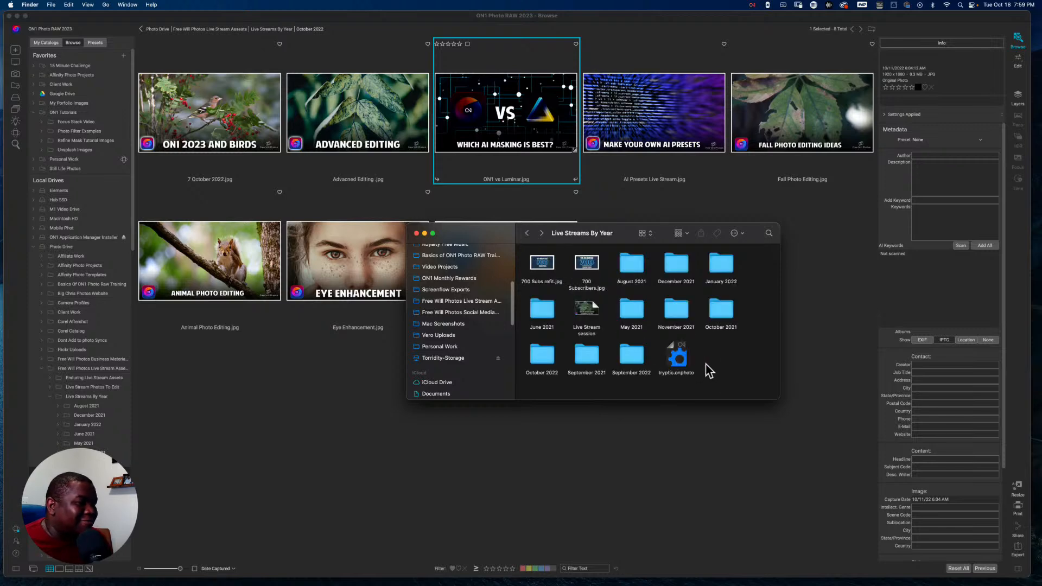
double_click(540, 355)
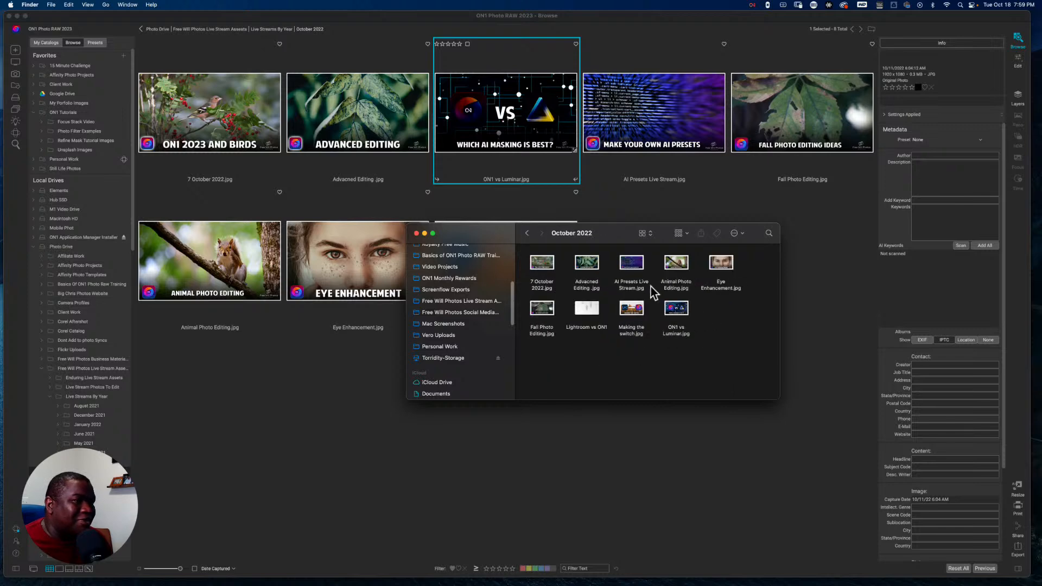
drag(606, 238, 539, 253)
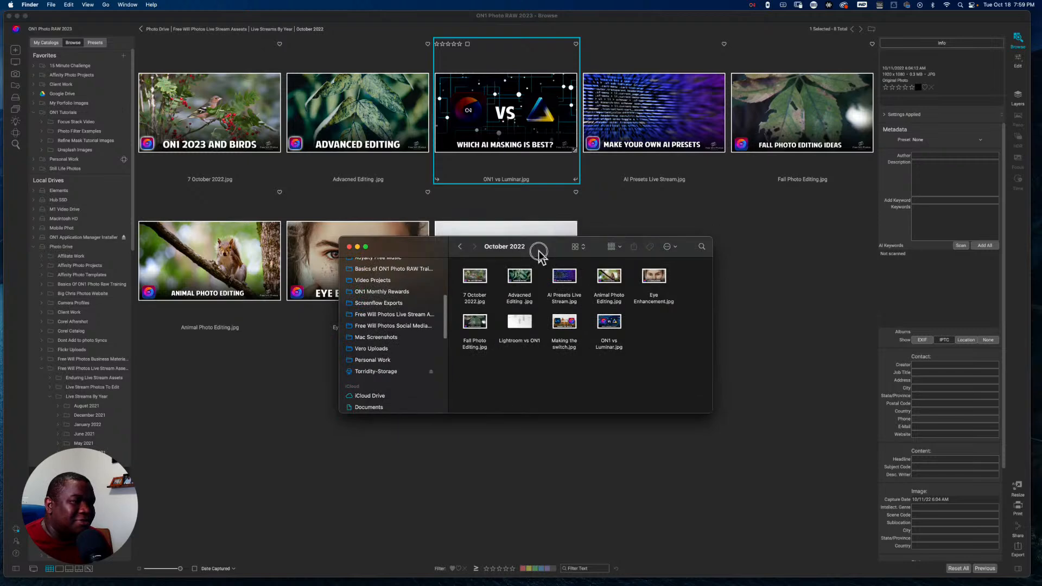
- Review the Finder folders back to Gettysburg Trip, recheck October 2022 for sidecar files, and close the Finder window
click(458, 246)
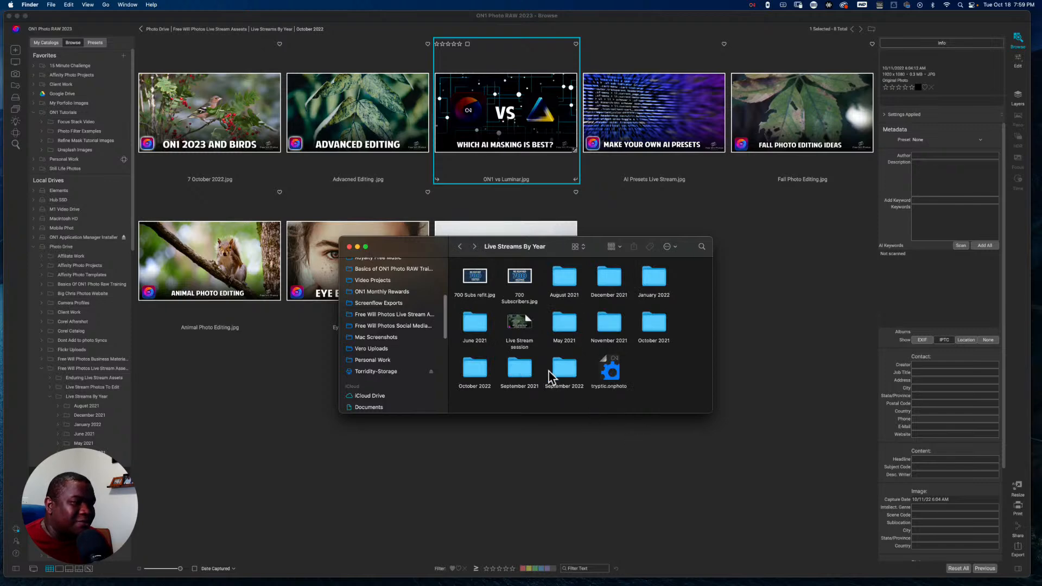
click(458, 247)
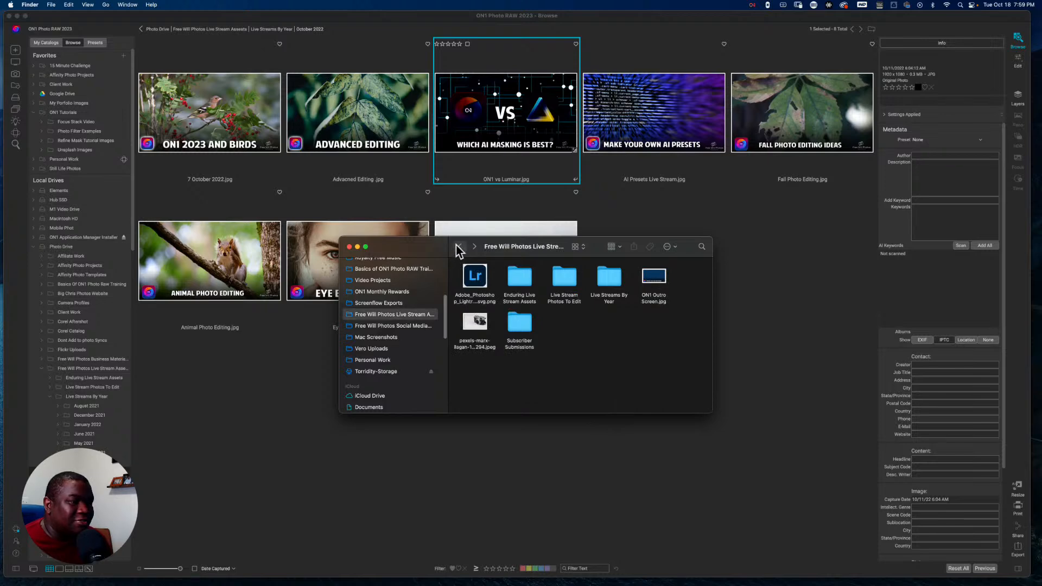
click(457, 247)
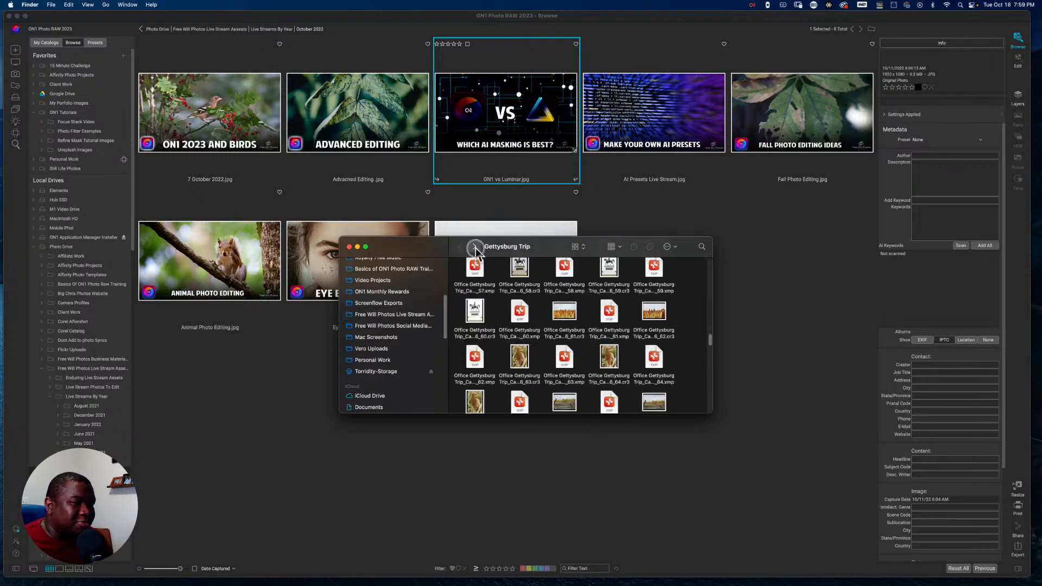
click(474, 247)
click(475, 247)
double_click(473, 375)
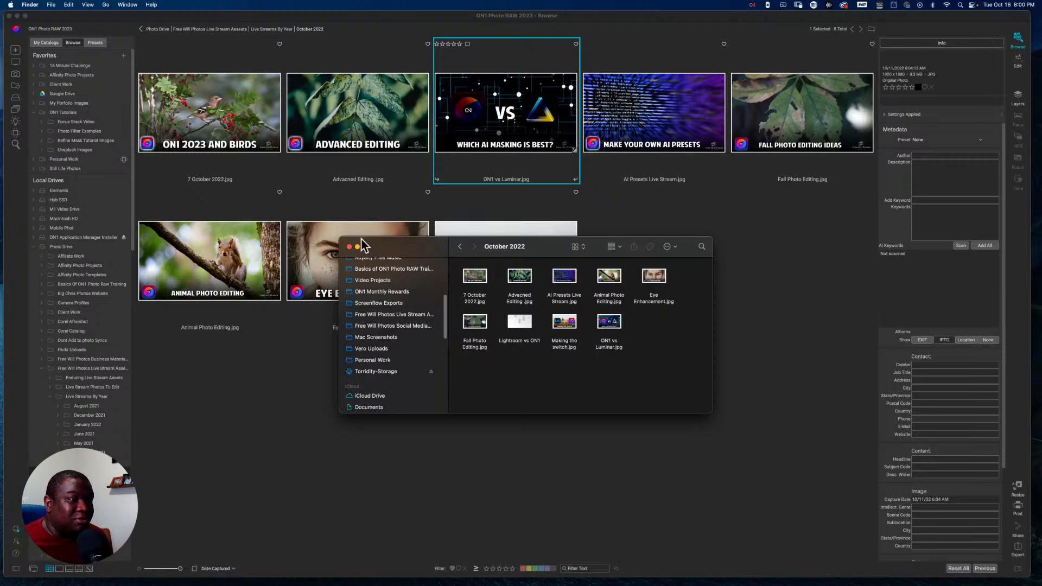
click(460, 247)
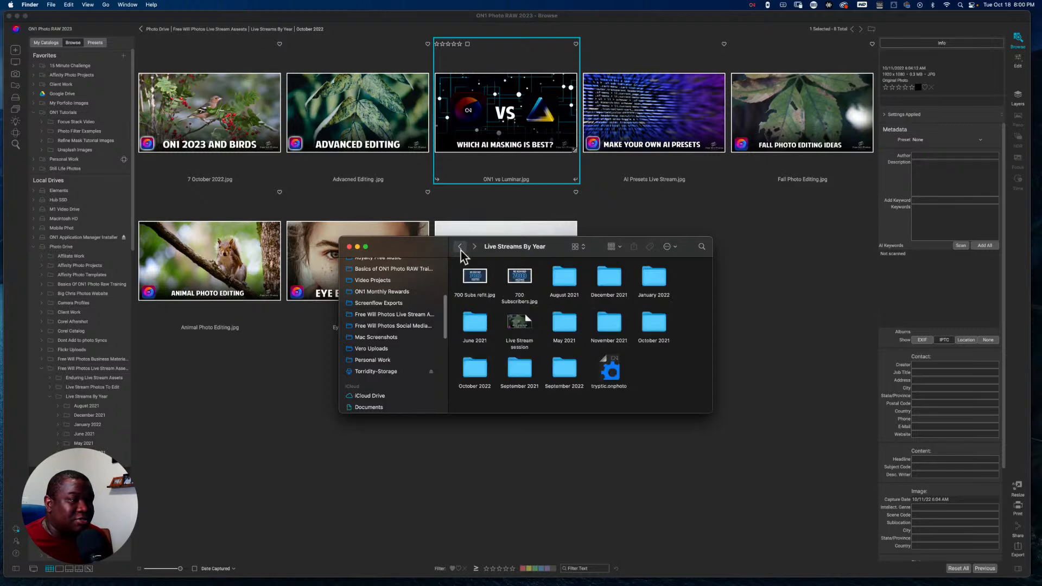
click(350, 246)
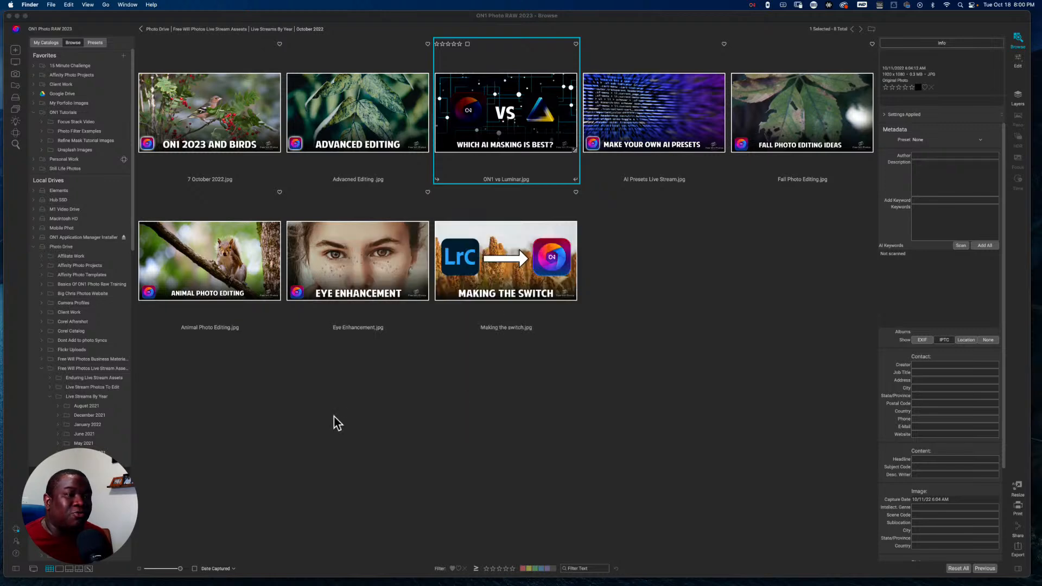
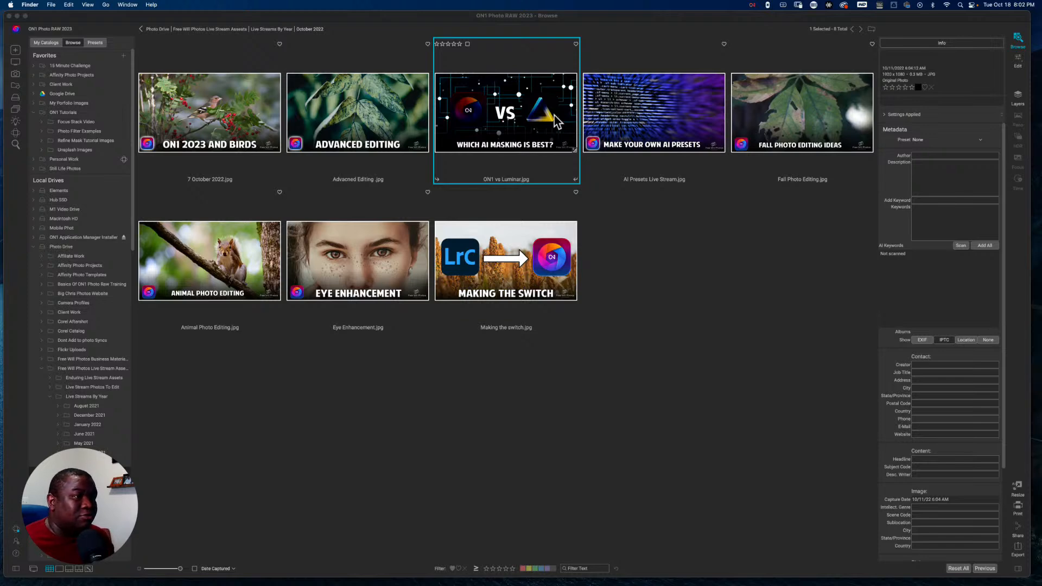
- Switch back to ON1 Photo RAW, reopen ON1 vs Luminar.jpg for editing, and show its applied Grunge filter settings
click(1016, 59)
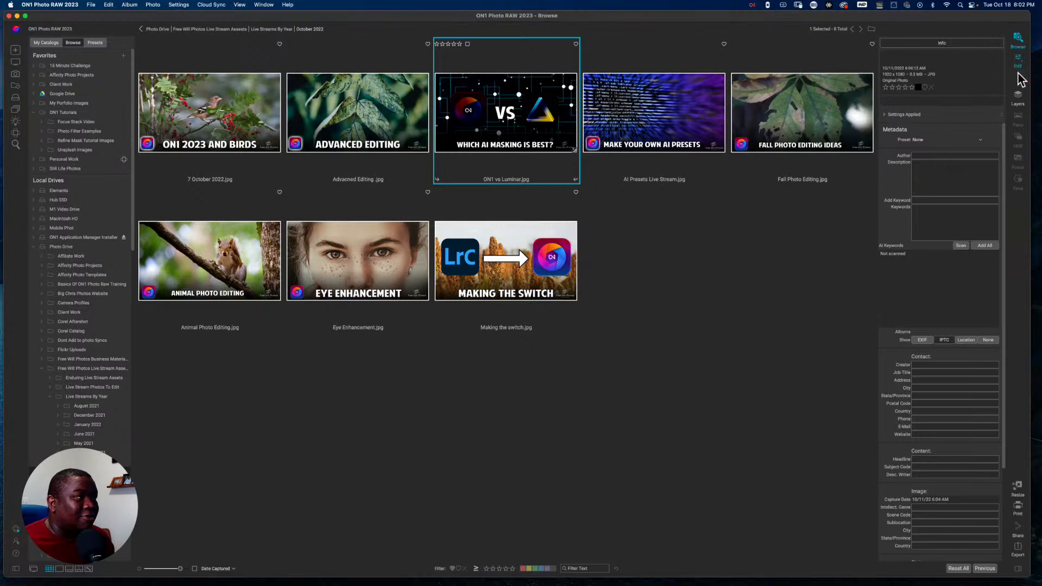
click(1018, 66)
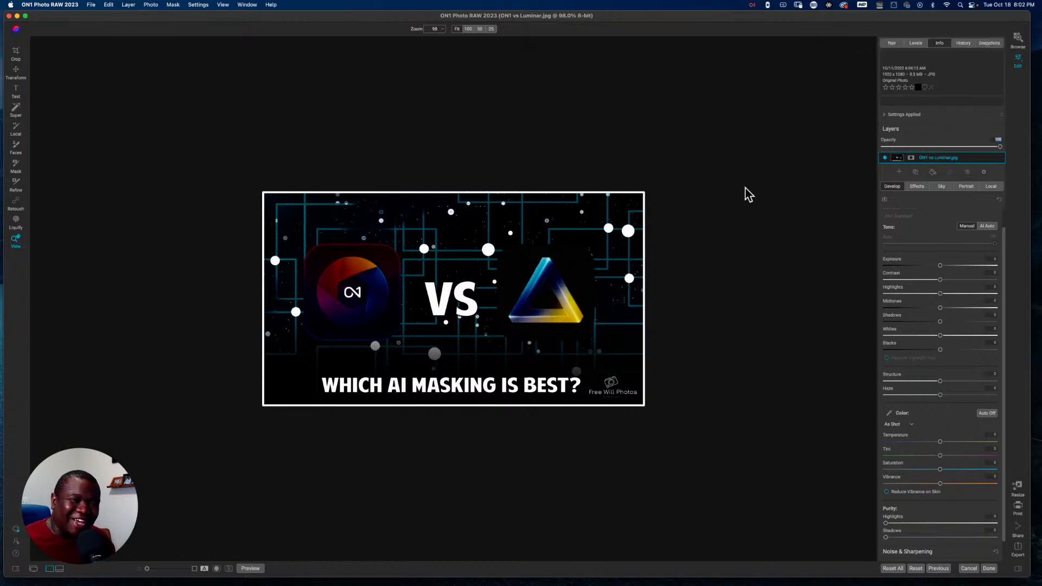
click(916, 186)
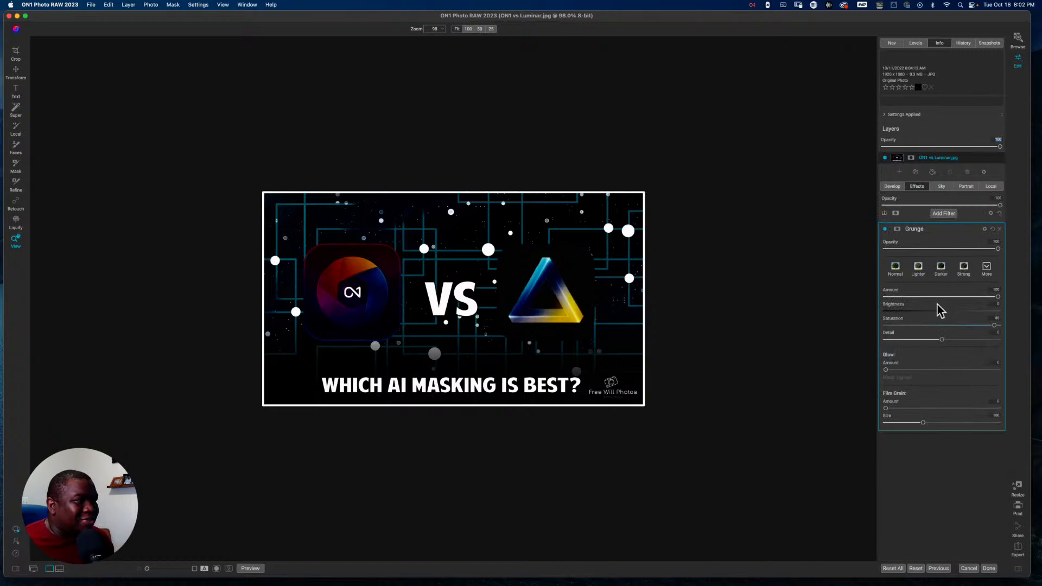
- Show the edit history of ON1 vs Luminar.jpg, add a Bleach Bypass filter above Grunge, and finish the edit
click(960, 44)
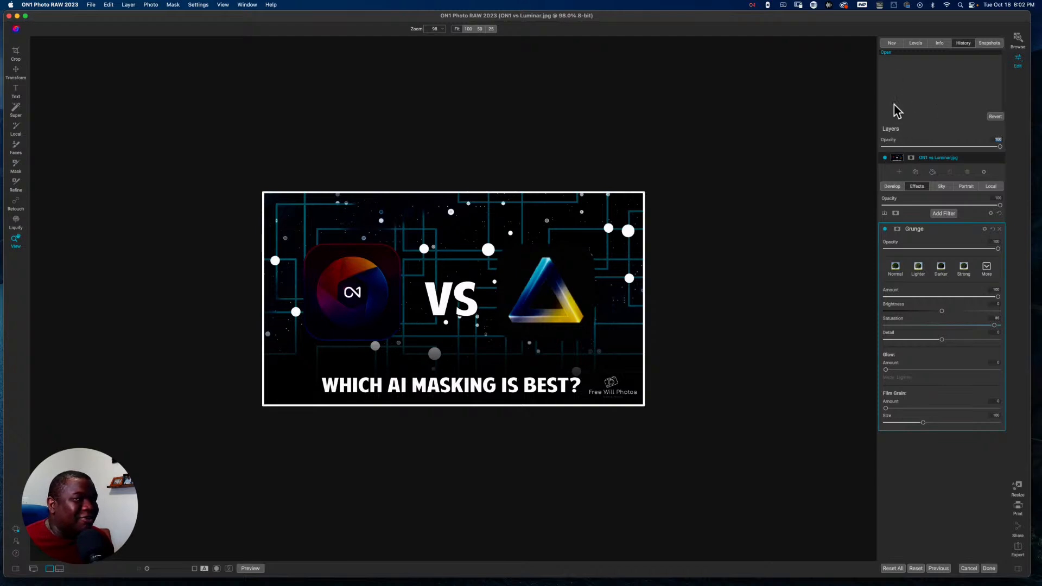
click(943, 213)
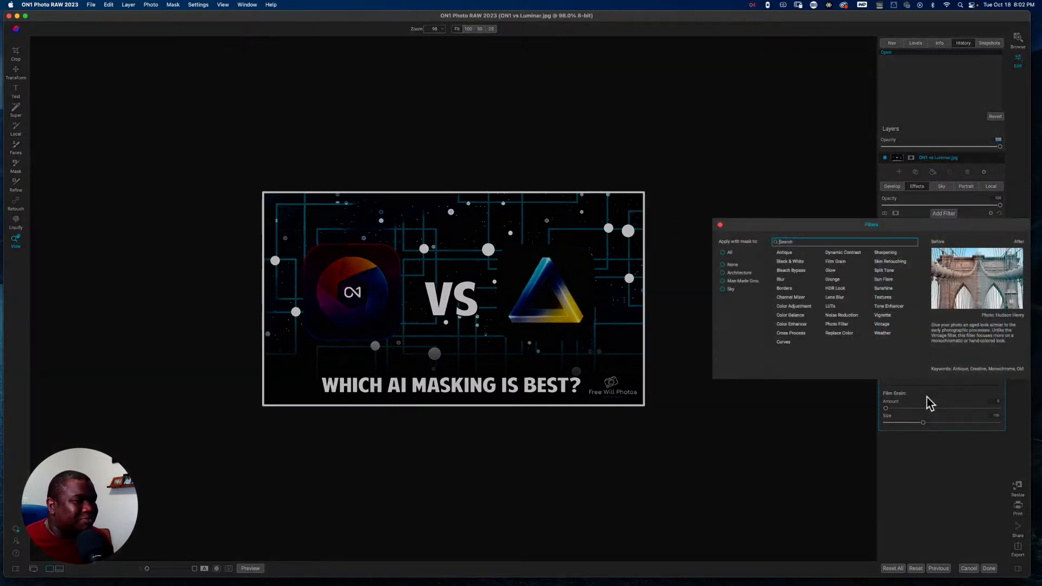
click(788, 271)
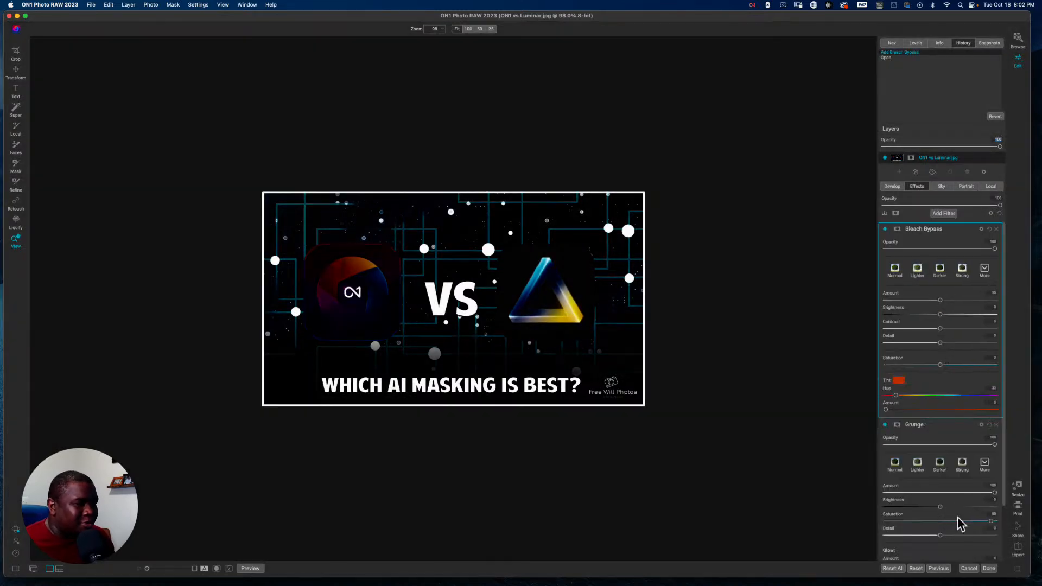
click(988, 569)
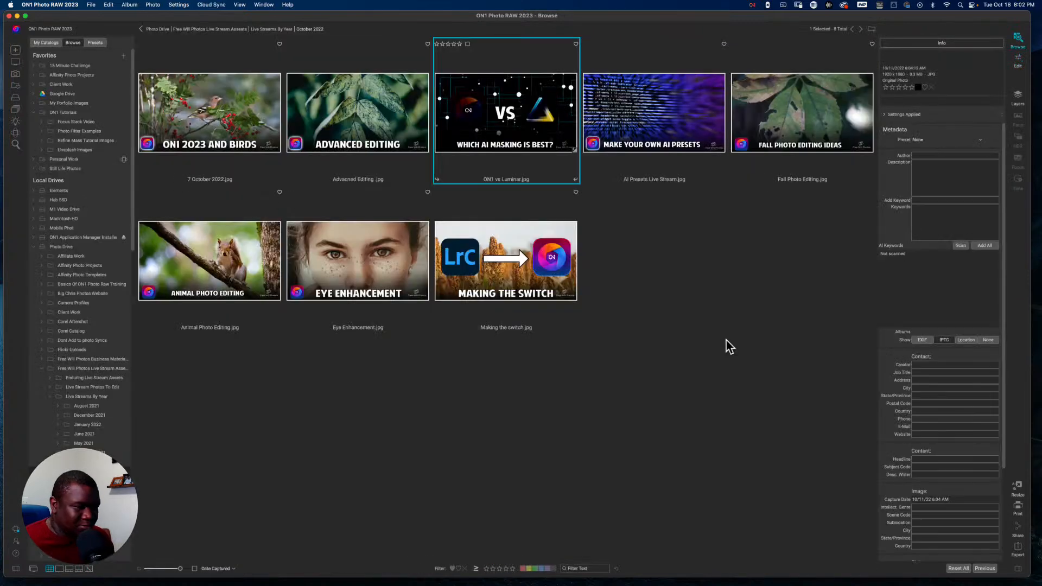
- Reveal ON1 vs Luminar.jpg in Finder, check the October 2022 folder for a sidecar file, and close the Finder window
mouse_move(618, 575)
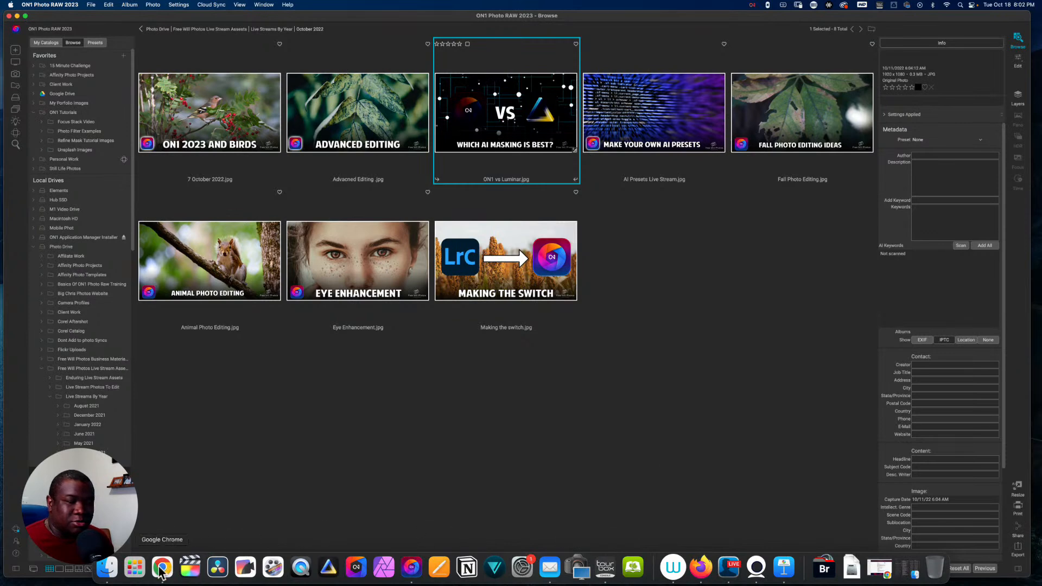
click(105, 568)
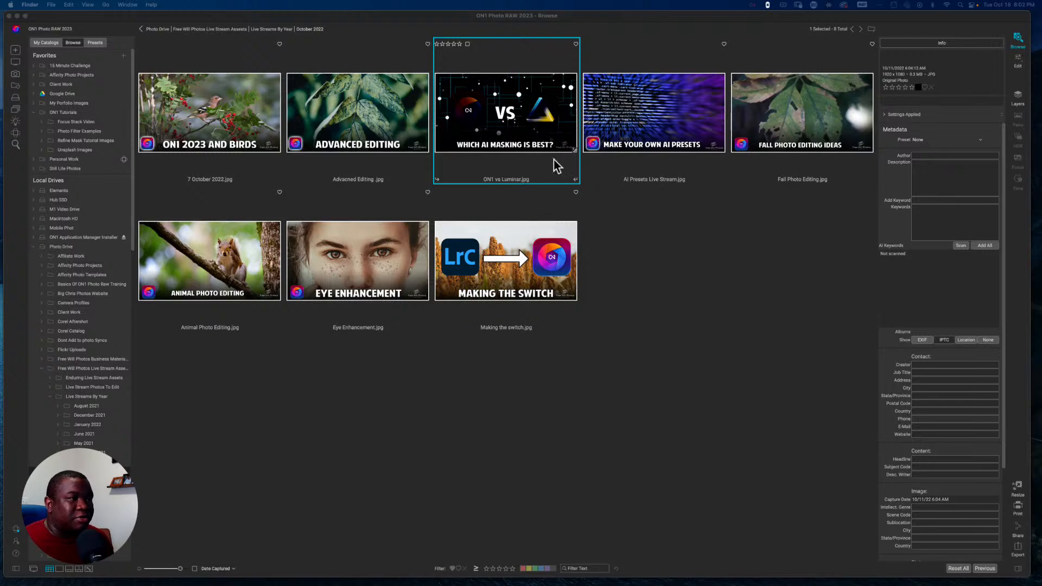
right_click(528, 126)
click(528, 126)
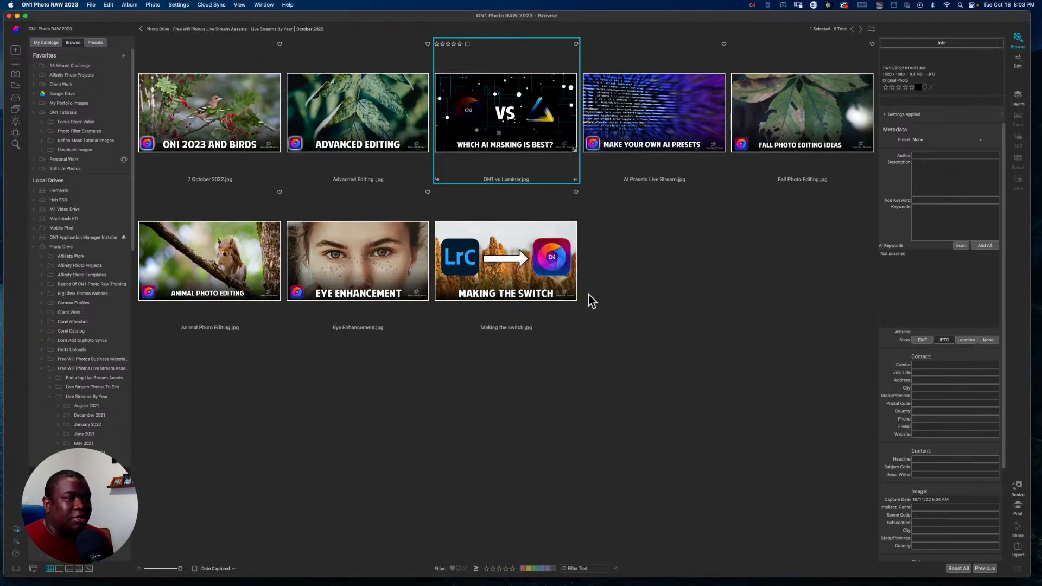
right_click(592, 256)
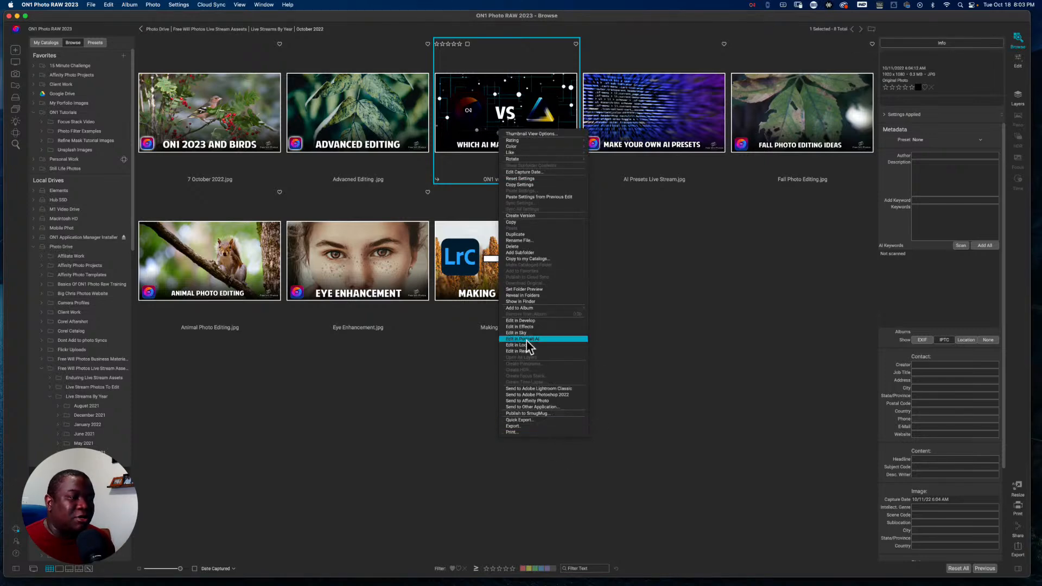
click(524, 301)
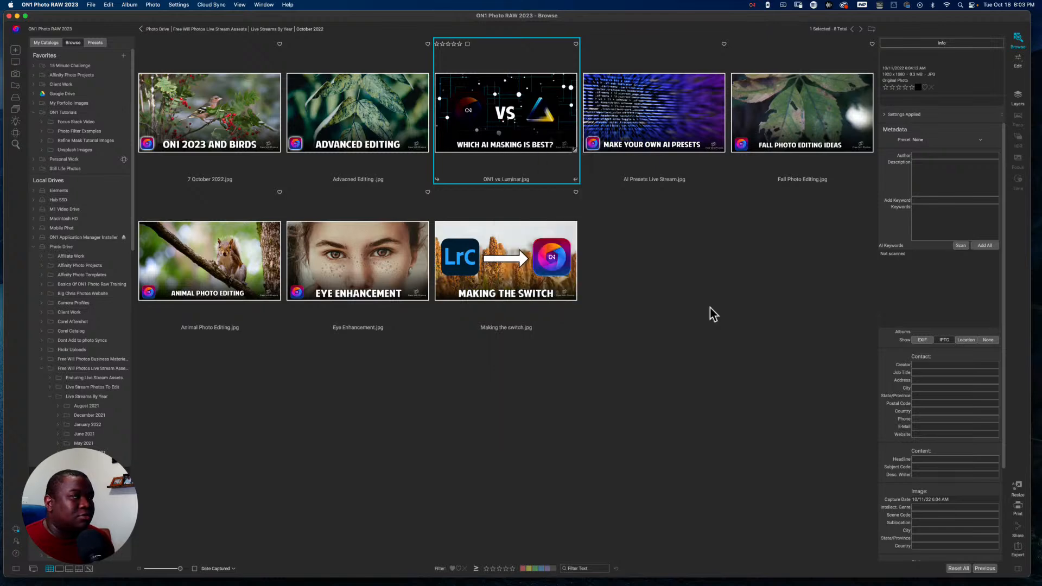
click(649, 336)
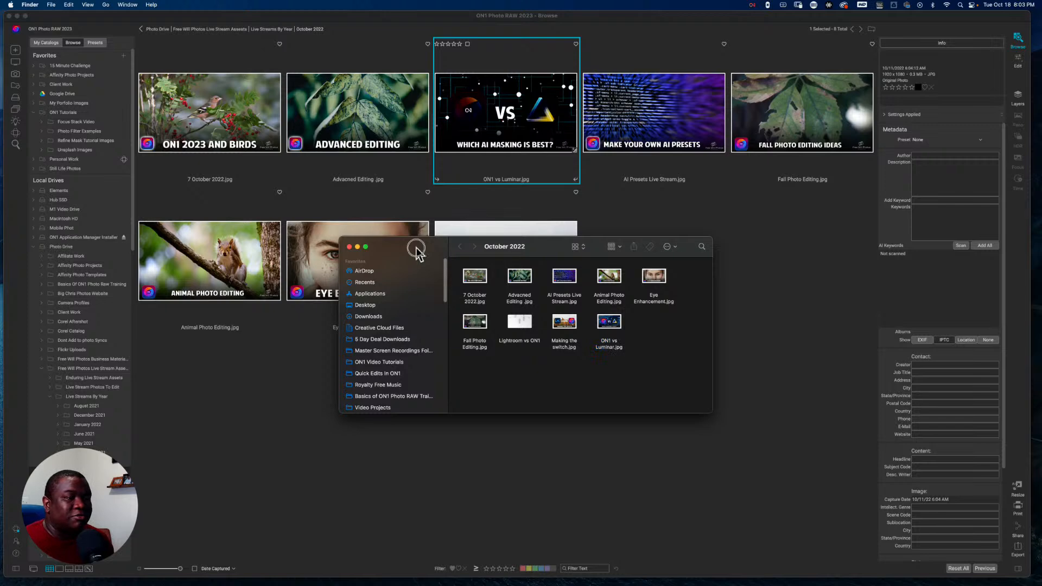
click(349, 247)
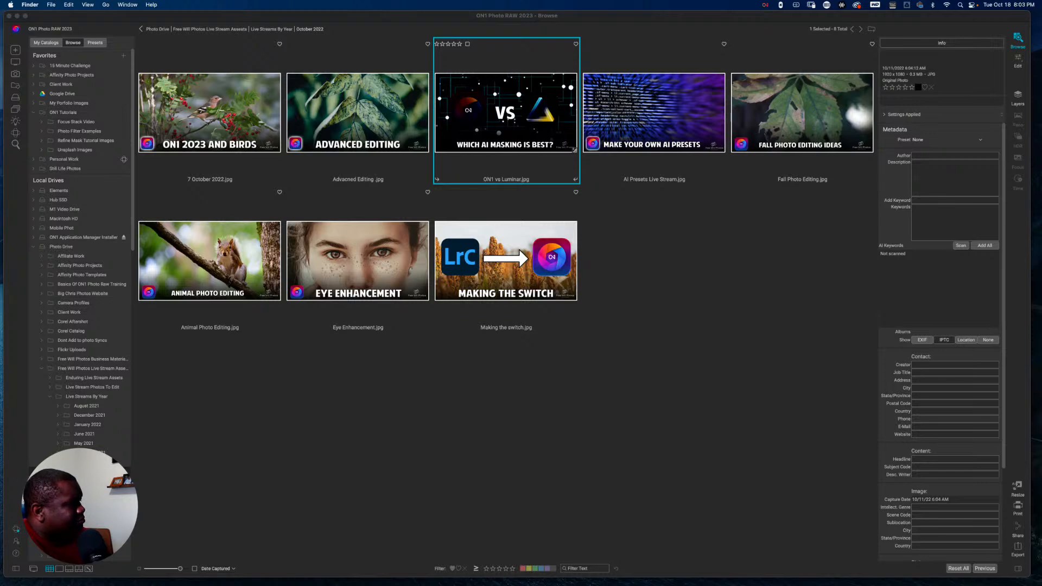
- Collapse the Free Will Photos live stream assets folder and open the Unsplash Images folder under ON1 Tutorials
mouse_move(546, 585)
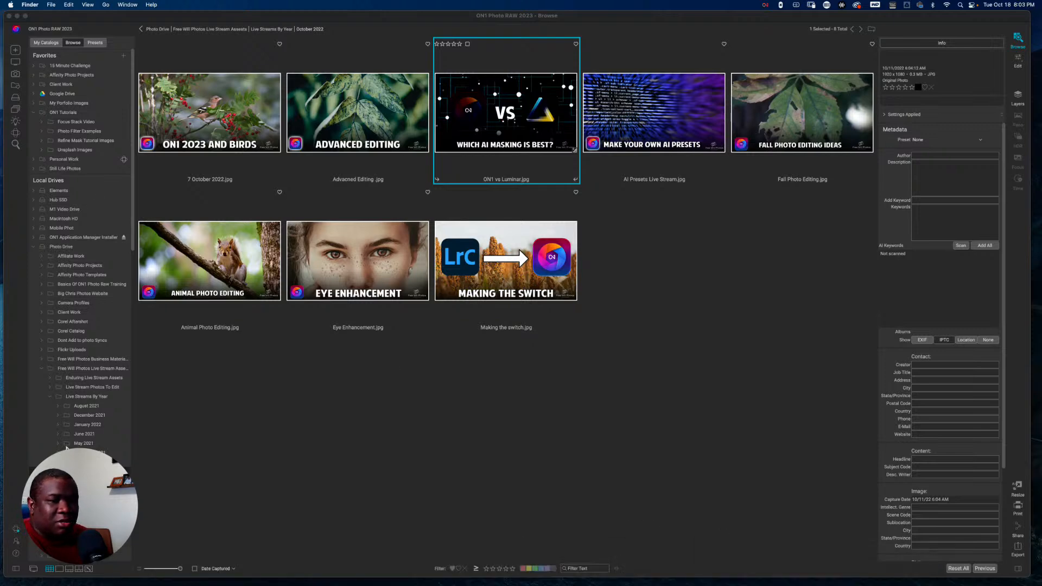
scroll(86, 342, down, 10)
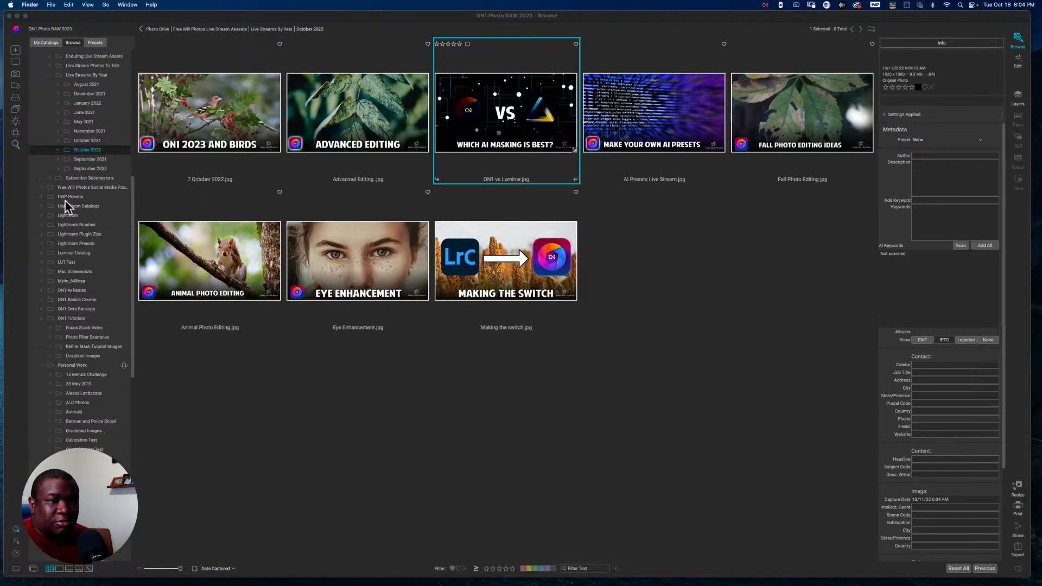
scroll(83, 191, up, 2)
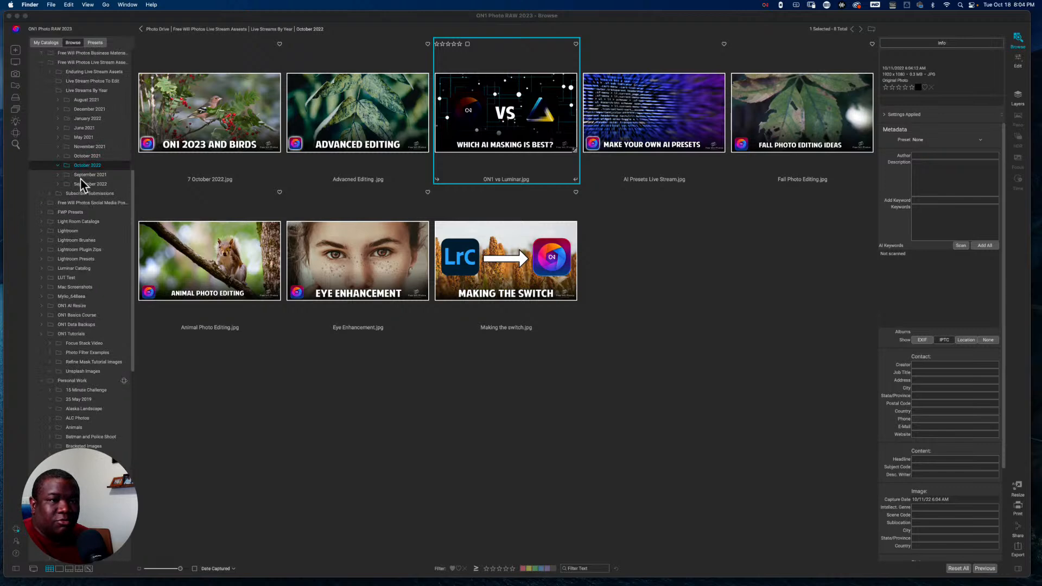
click(40, 68)
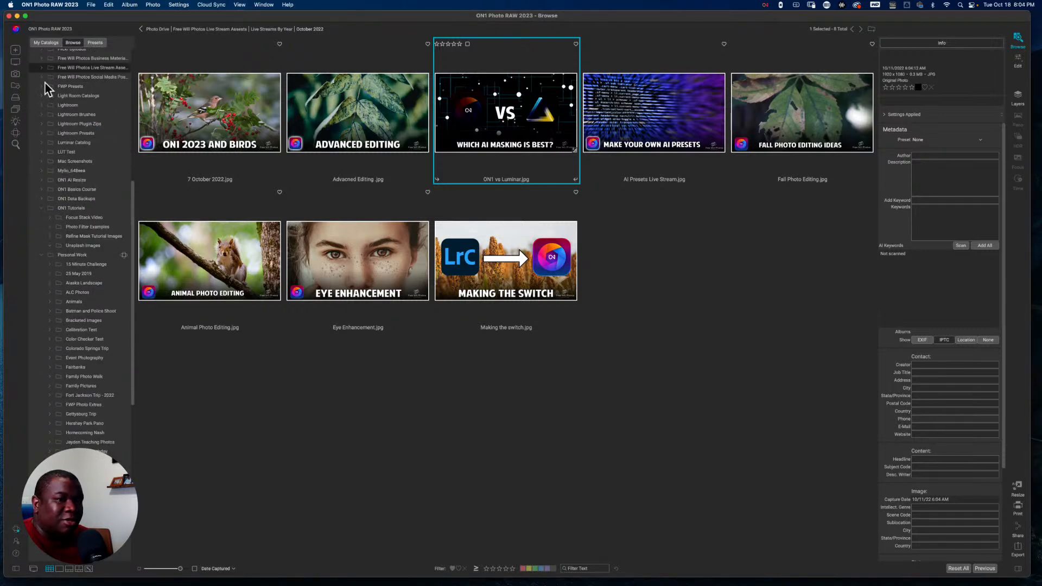
click(90, 245)
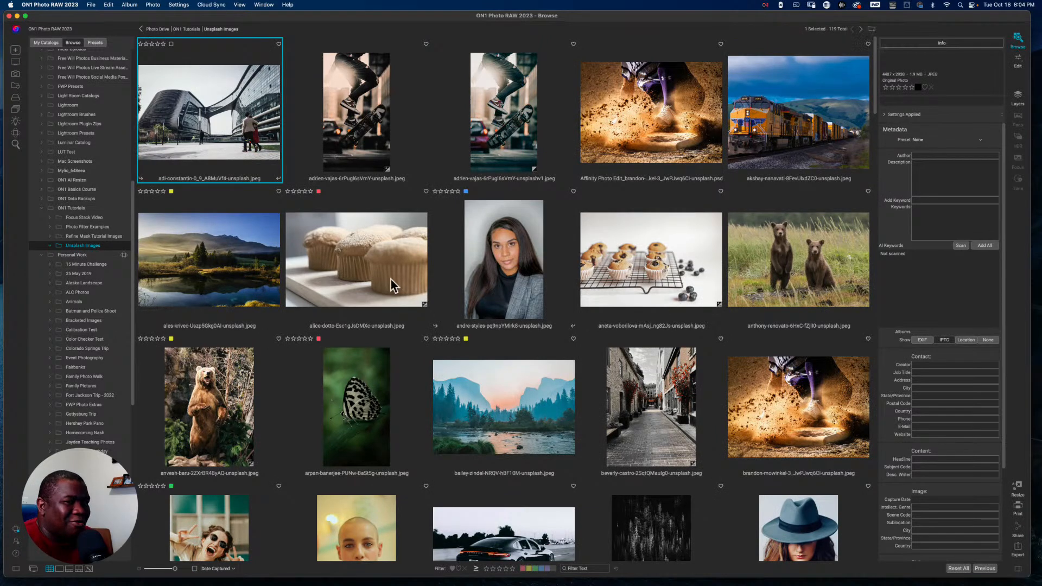
- Reveal the first building photo in Finder, look through Unsplash Images for sidecar files, and move the Finder window out of the way
right_click(240, 128)
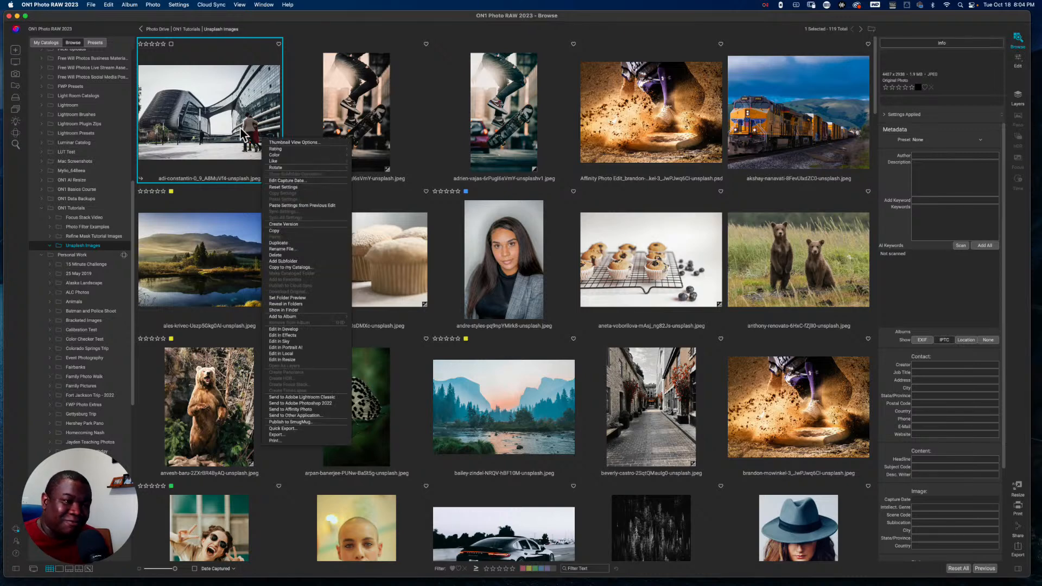
click(308, 309)
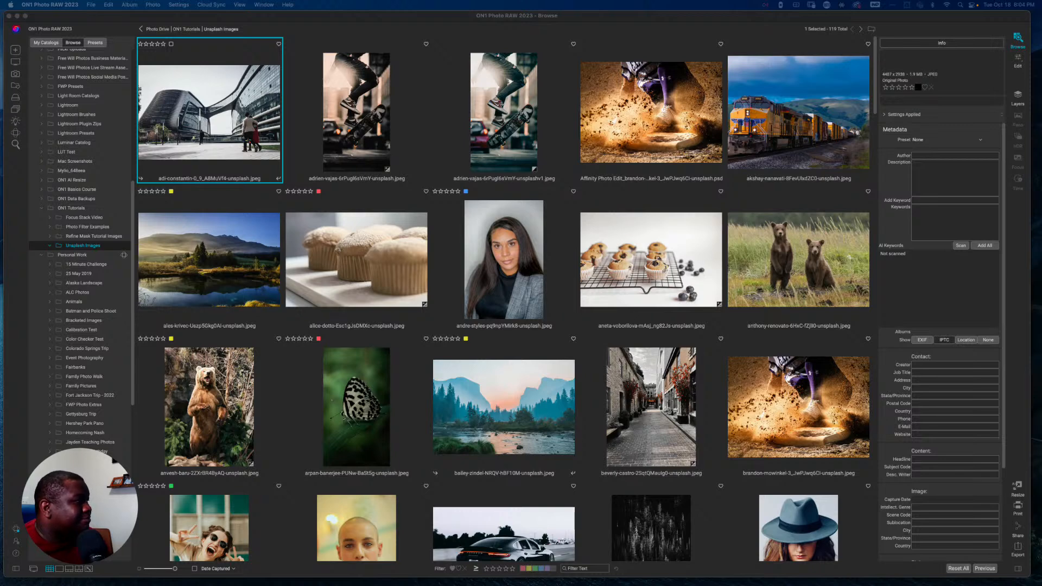
drag(769, 108, 570, 111)
scroll(516, 217, up, 10)
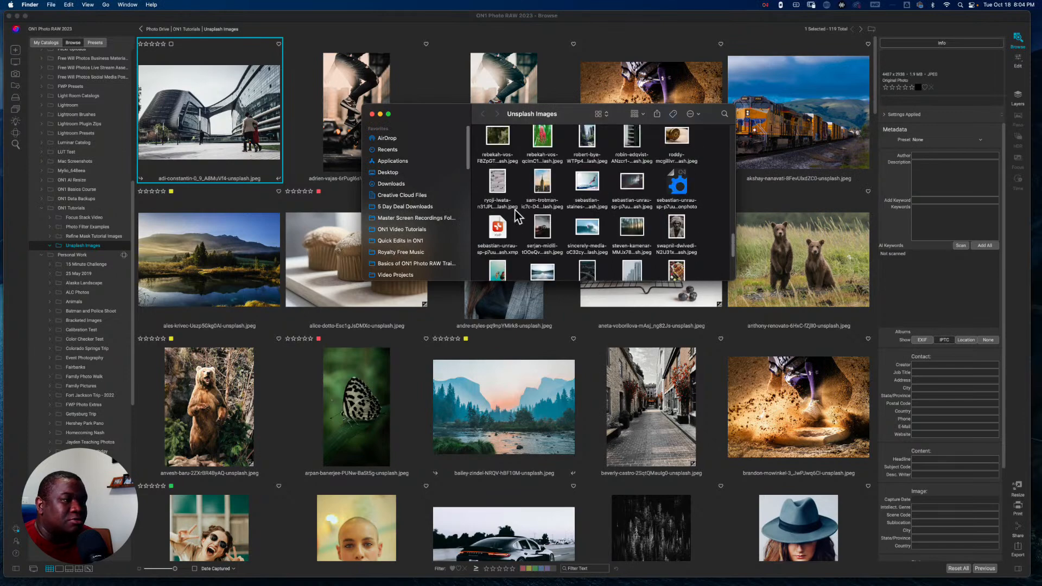
scroll(515, 209, up, 5)
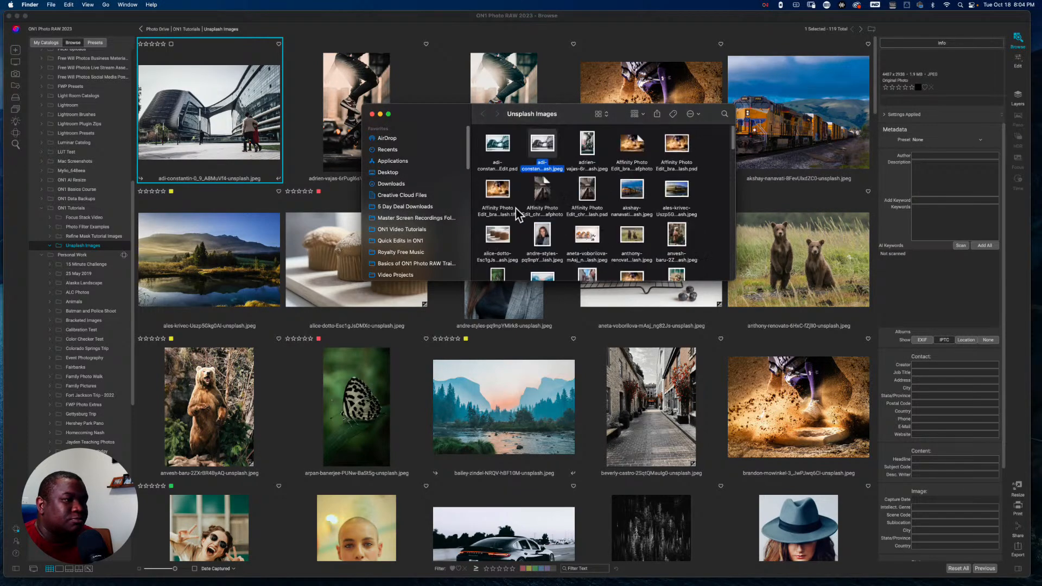
scroll(516, 207, down, 15)
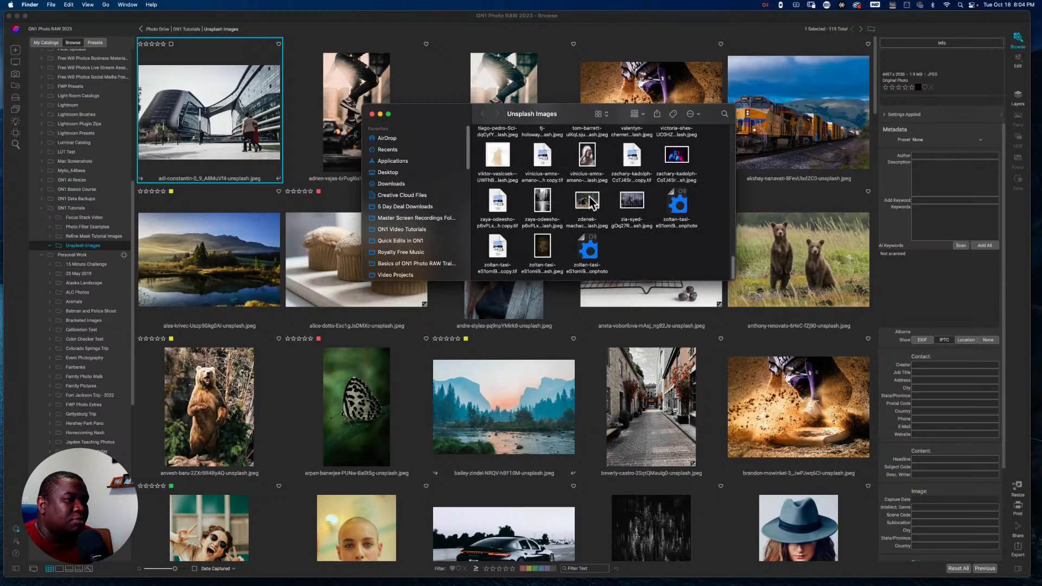
scroll(592, 202, up, 5)
drag(576, 113, 1041, 185)
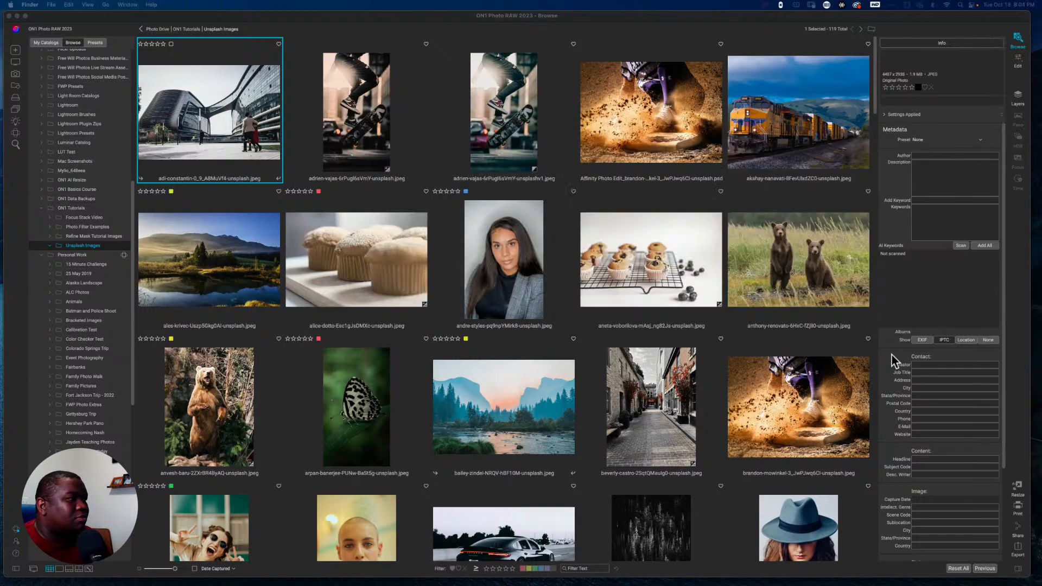
- Switch back to ON1 Photo RAW and add the keyword Train to the photo of the blue and yellow train
click(913, 290)
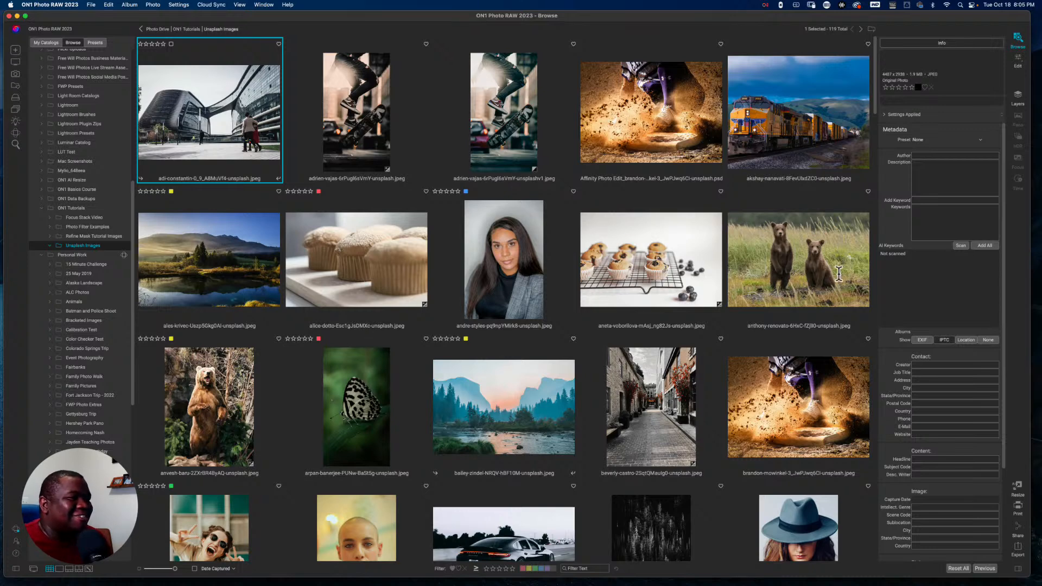
click(777, 131)
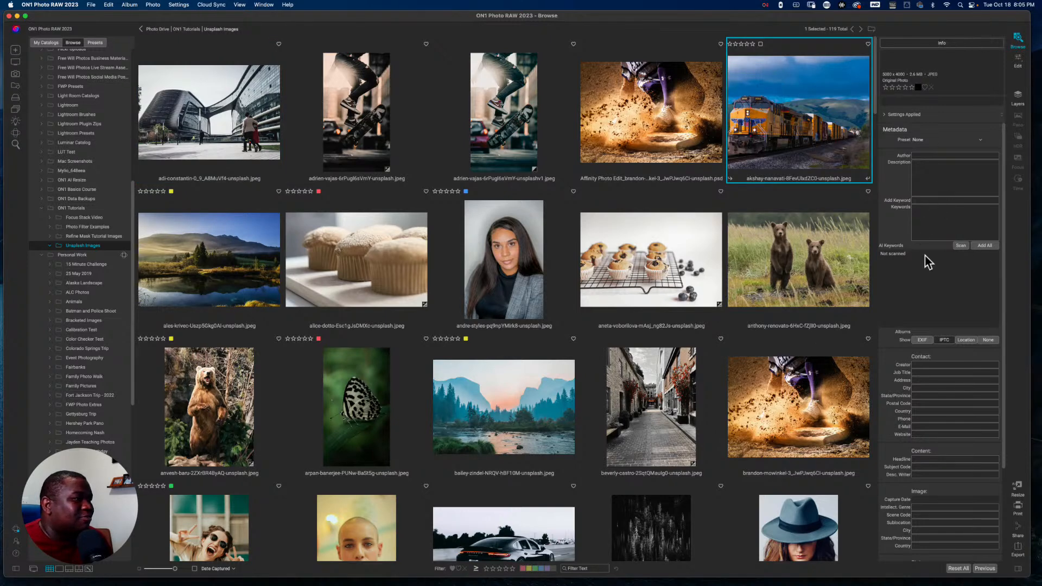
click(931, 222)
text(Train)
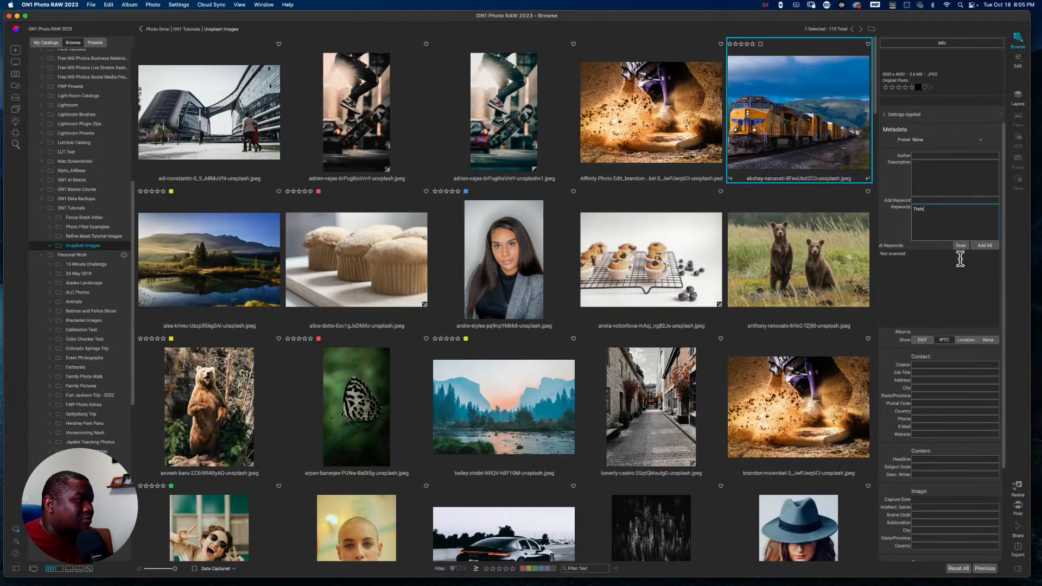
text(,)
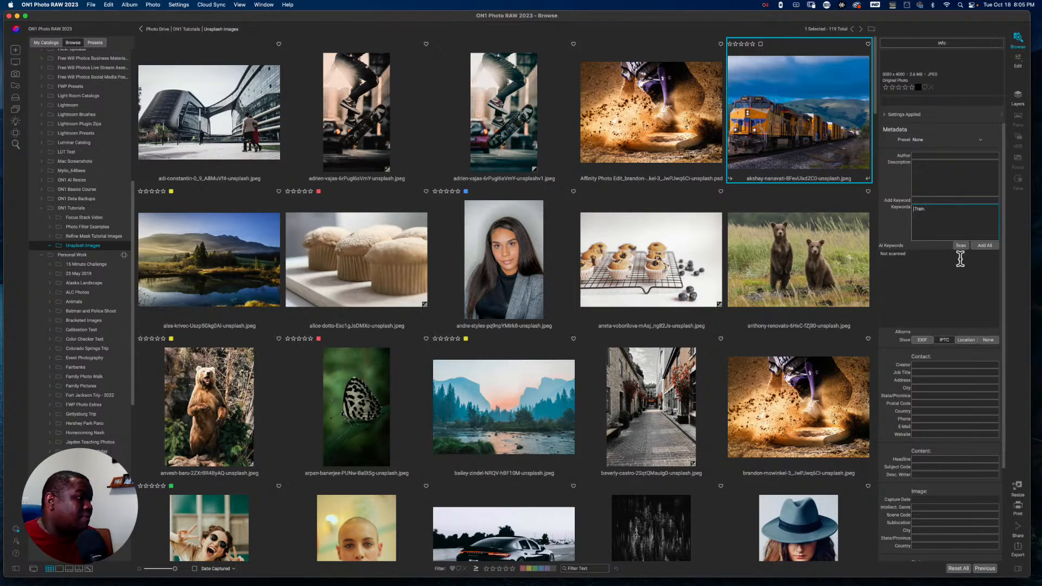
click(923, 172)
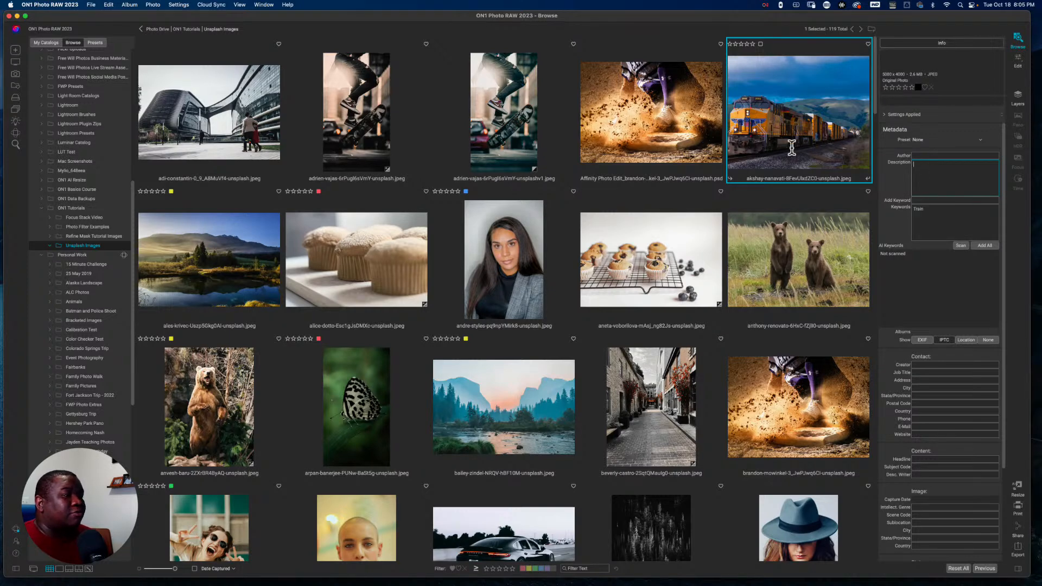
- Switch to the Unsplash Images window in Finder and find the train photo's file to check for a sidecar beside it
mouse_move(402, 585)
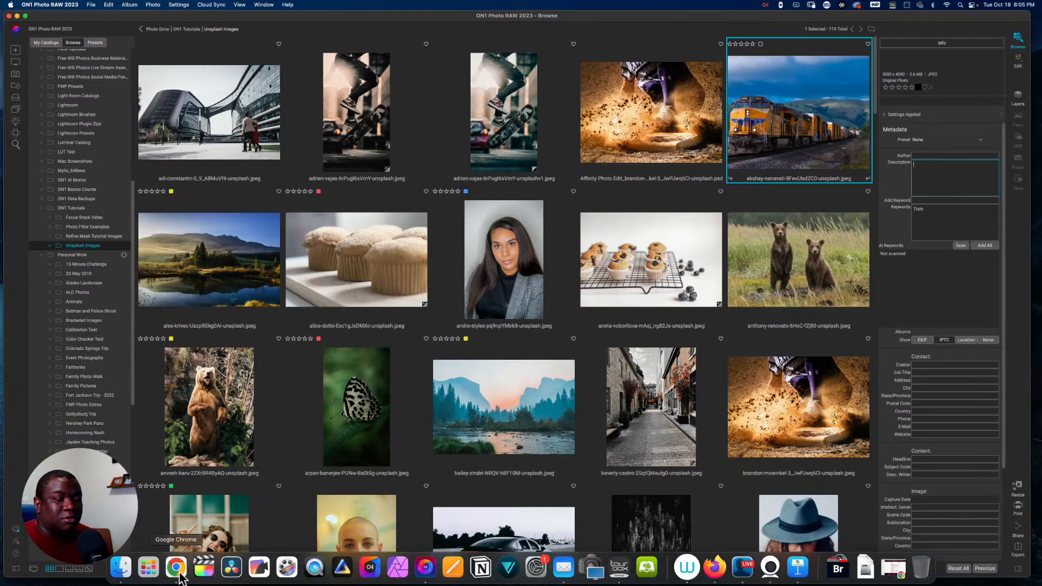
click(121, 567)
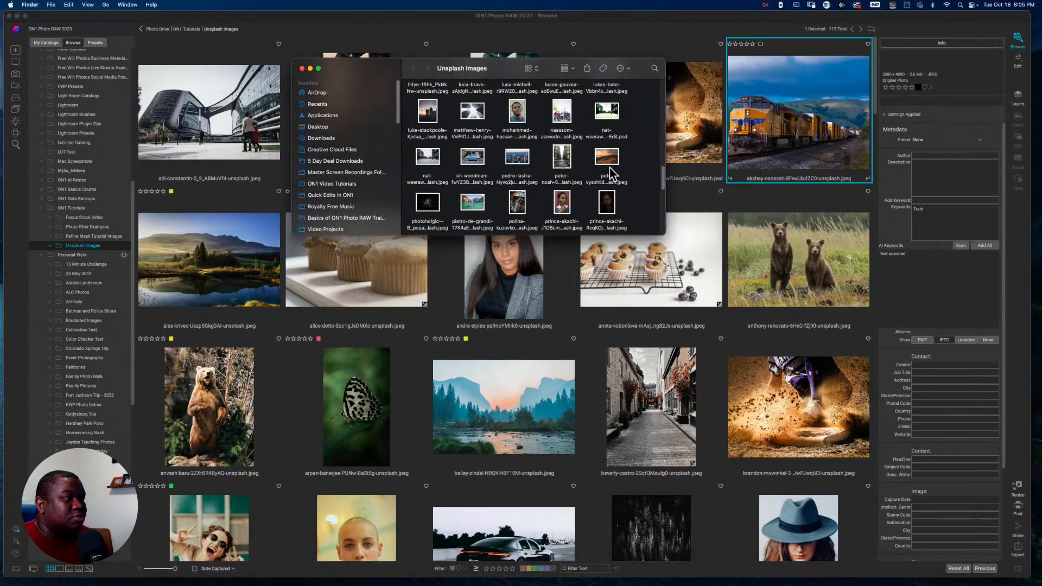
scroll(567, 165, down, 1)
scroll(568, 166, down, 10)
scroll(567, 165, up, 10)
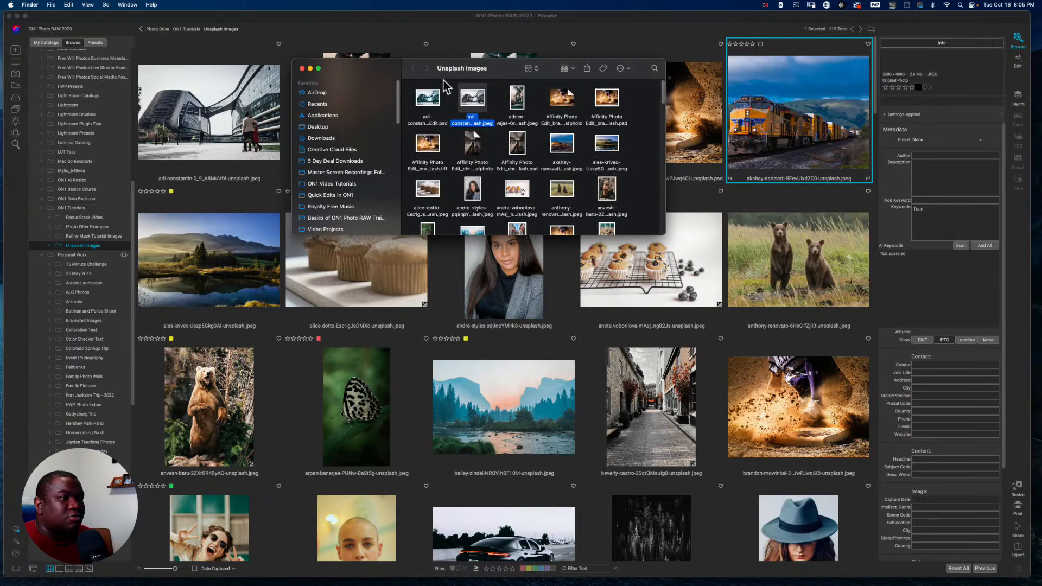
click(564, 148)
- Look through the remaining Unsplash Images files in Finder for metadata sidecars and select the XMP file
scroll(565, 175, down, 5)
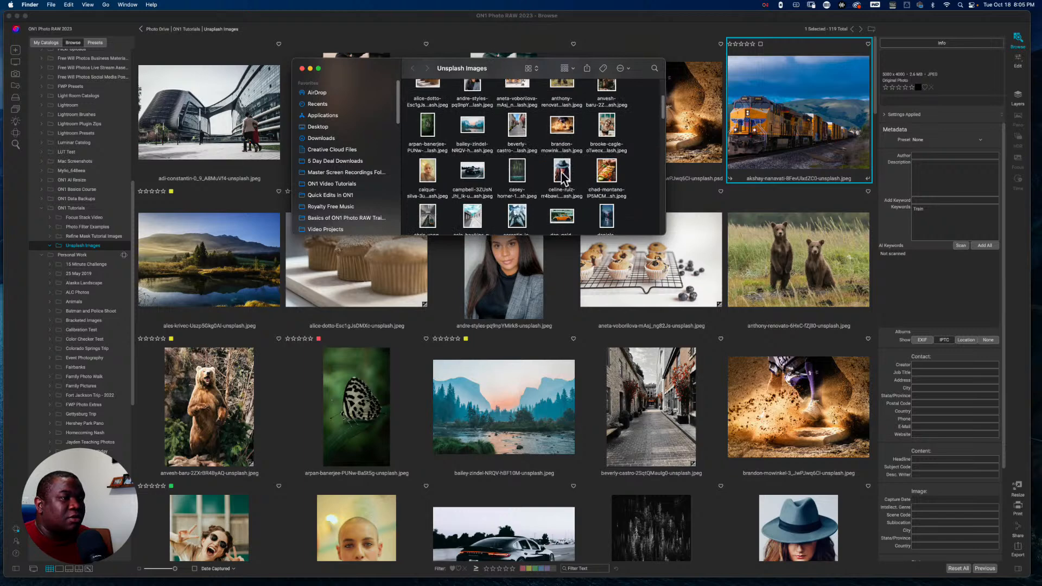
scroll(565, 175, down, 1)
scroll(564, 175, down, 10)
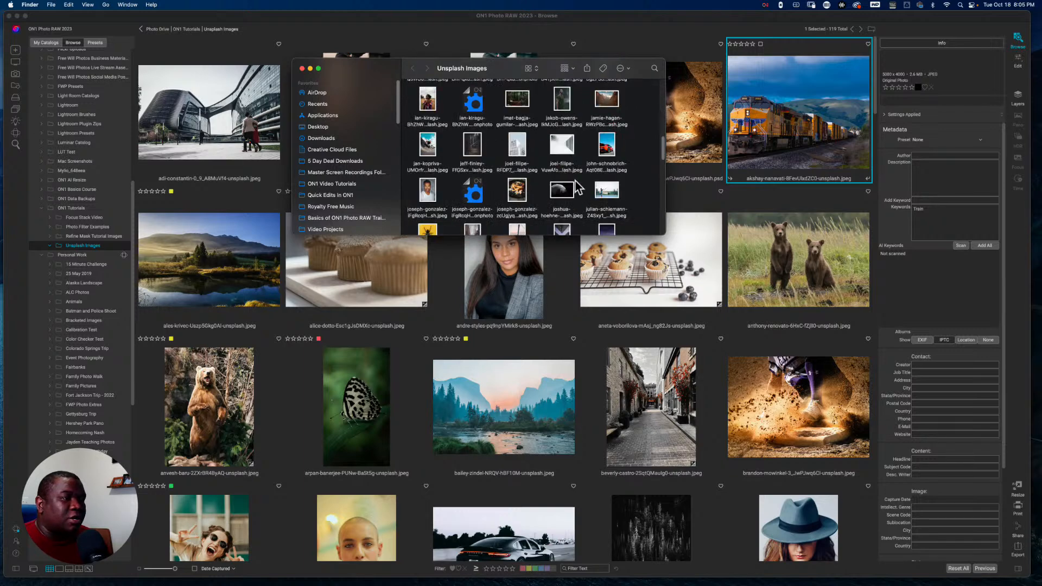
scroll(587, 184, down, 8)
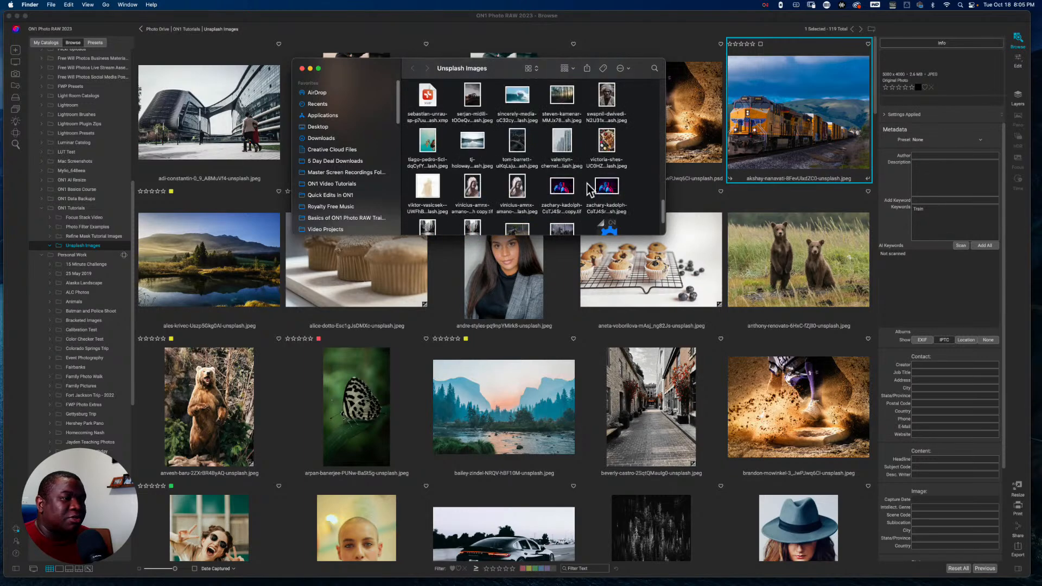
scroll(587, 184, up, 6)
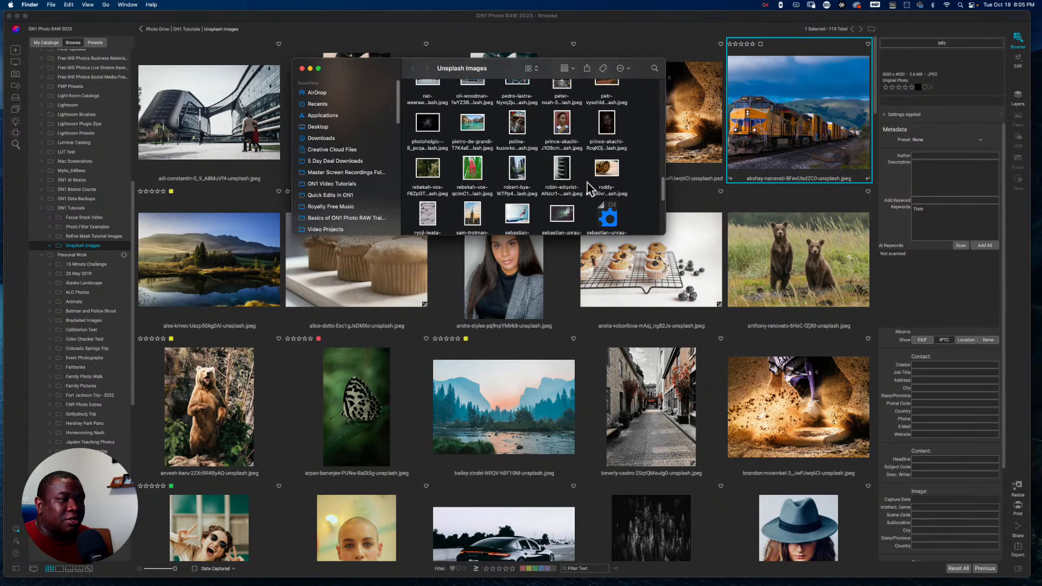
scroll(587, 184, down, 2)
click(428, 162)
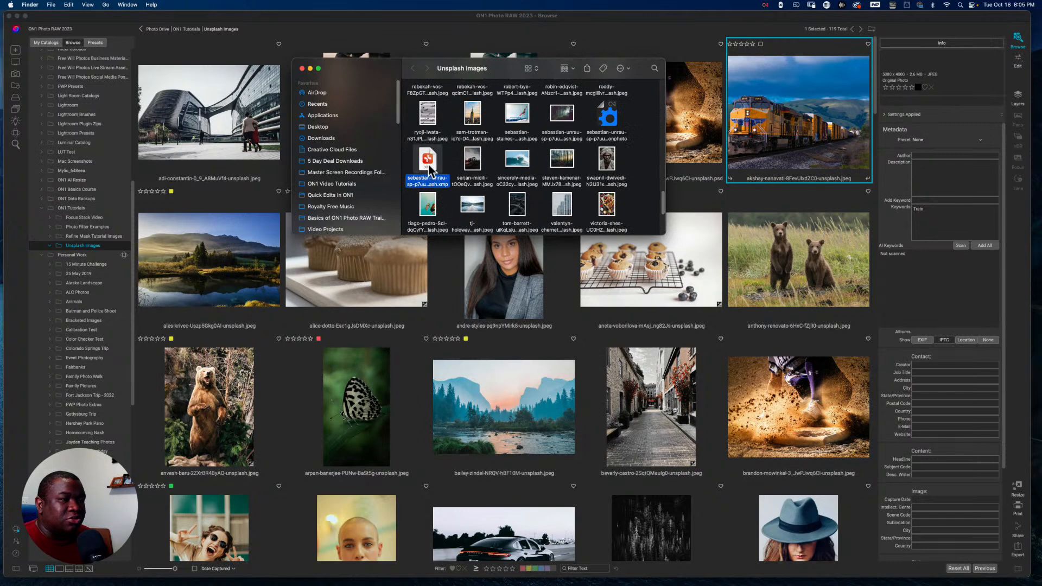
- Close the open Finder window, reveal the train photo in Finder again, and look through the Unsplash Images files for its sidecar
click(302, 69)
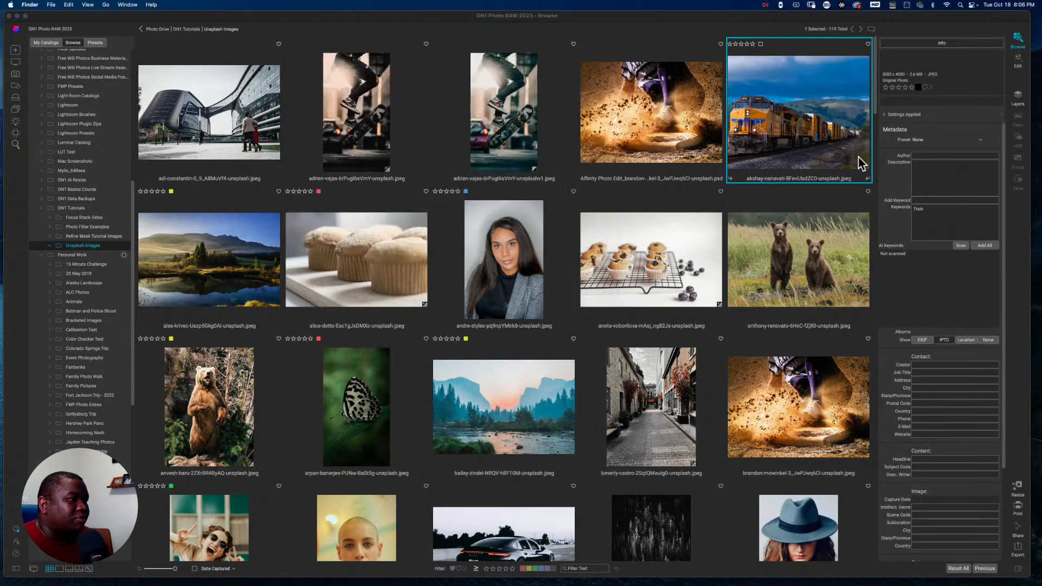
right_click(789, 110)
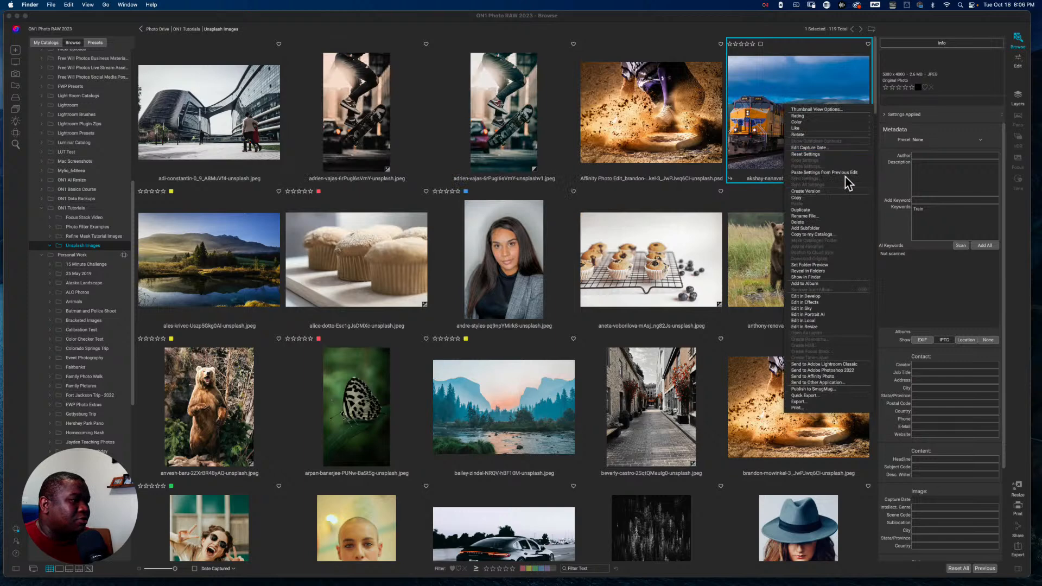
click(810, 277)
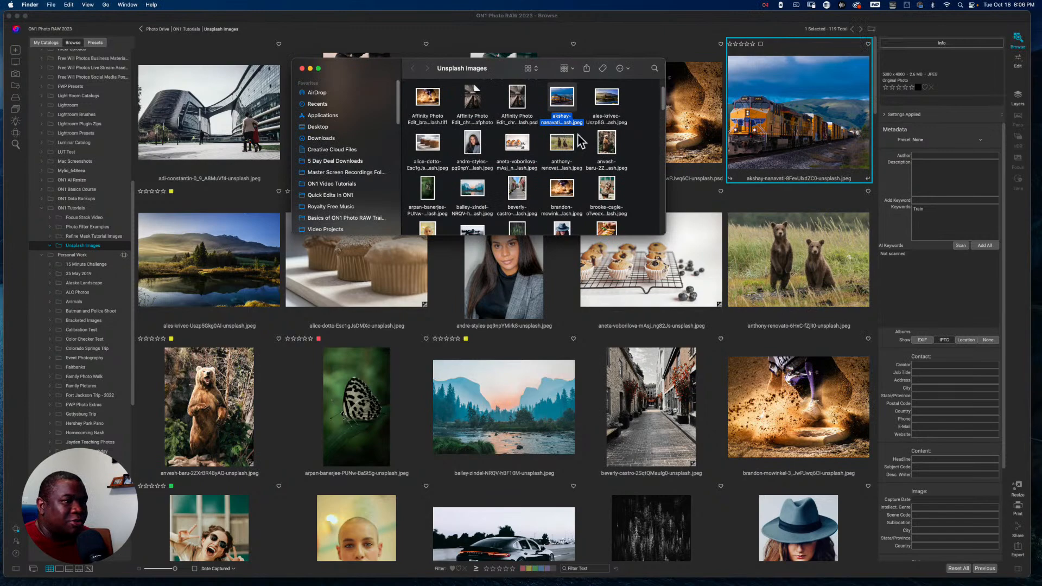
scroll(583, 134, down, 10)
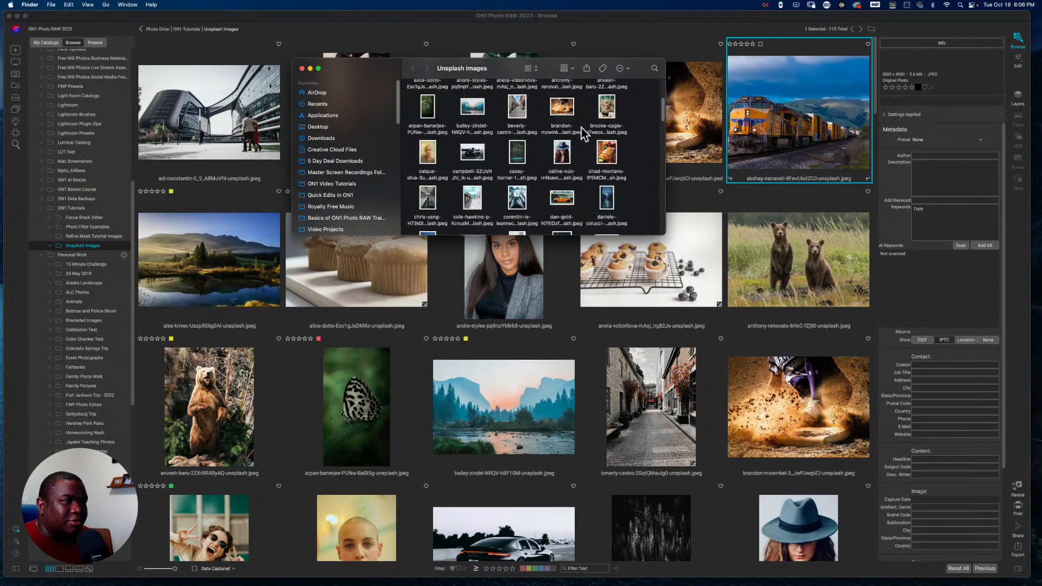
scroll(581, 128, down, 10)
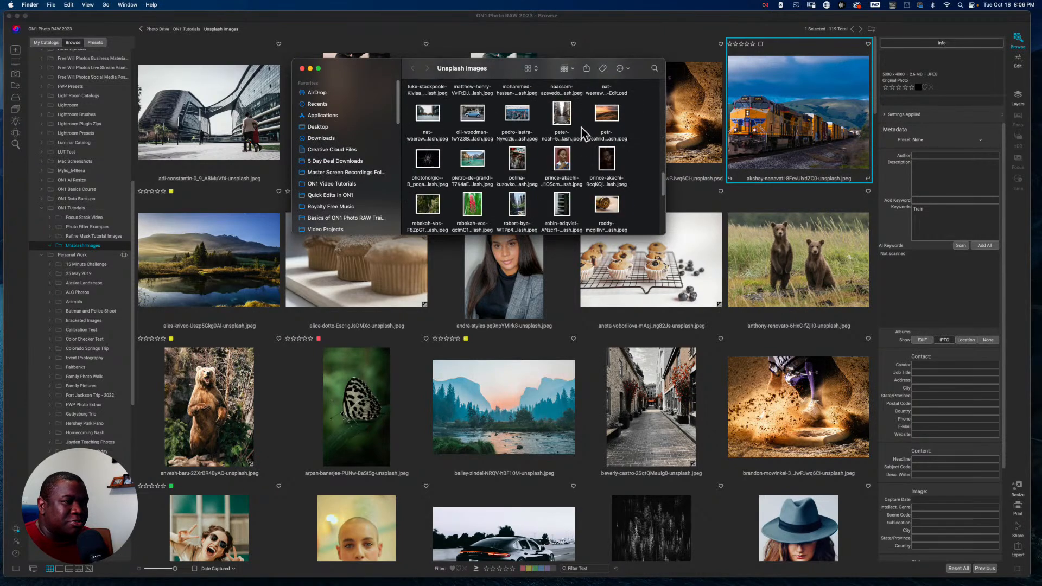
scroll(581, 128, down, 5)
scroll(581, 128, up, 10)
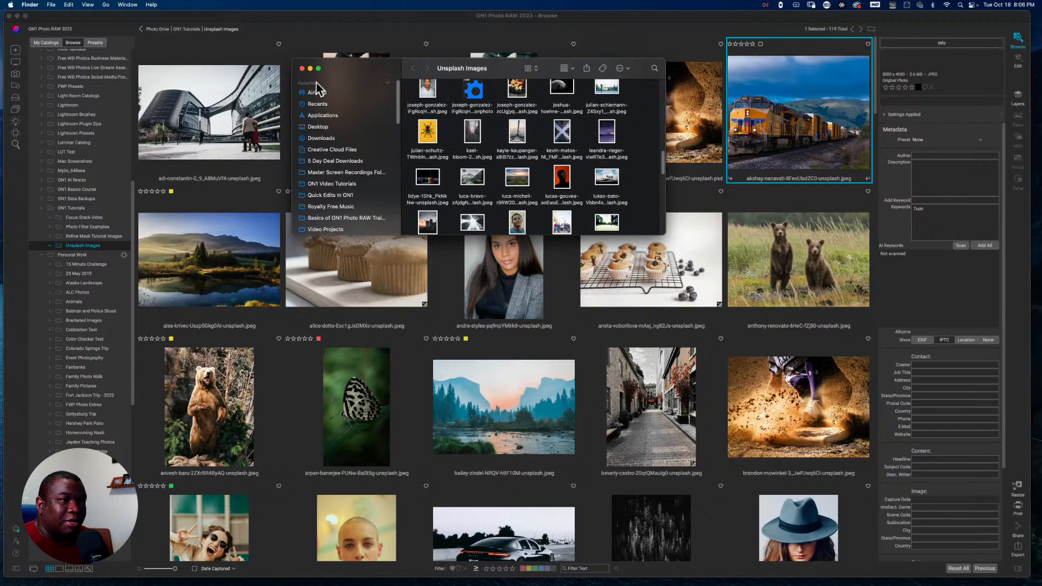
click(302, 68)
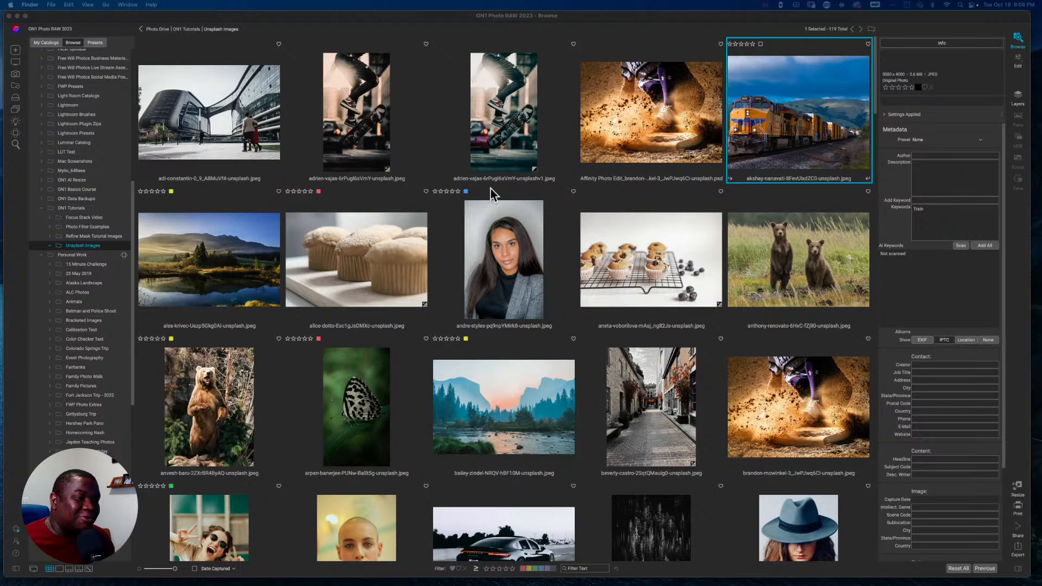
scroll(461, 265, down, 5)
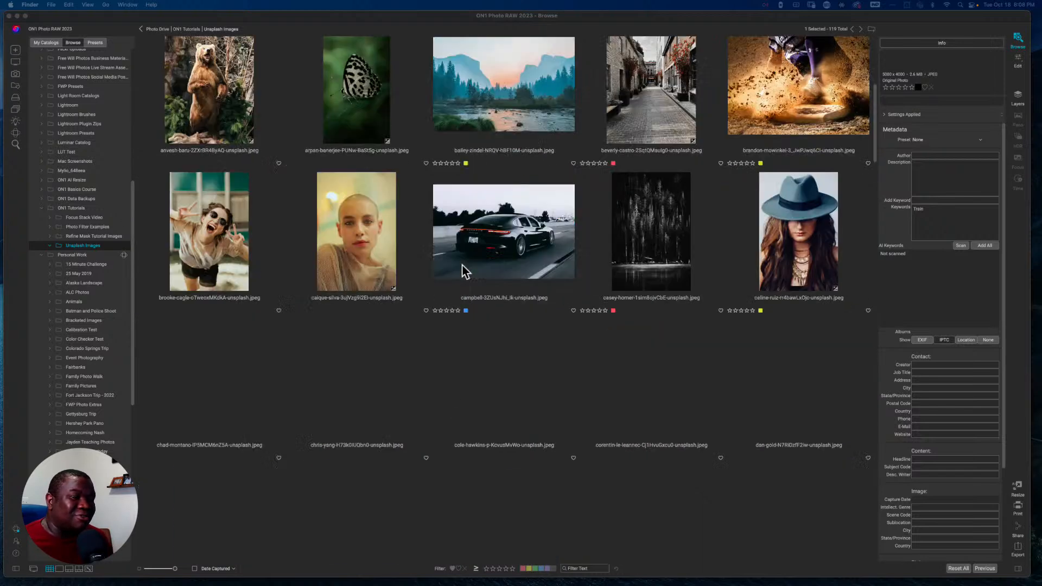
scroll(464, 271, up, 5)
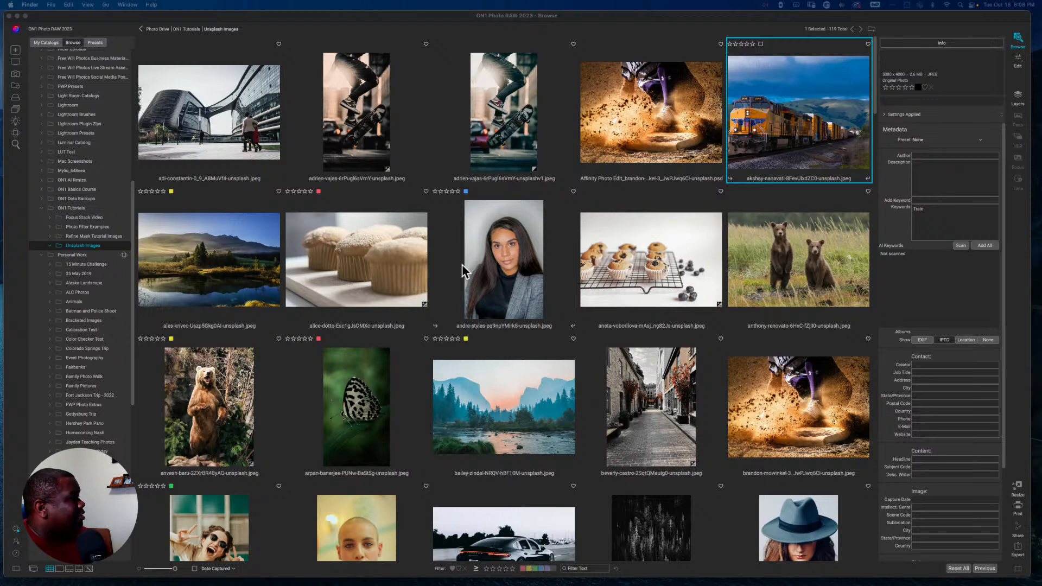
- Switch to the Lightroom vs ON1 comparison slide in Keynote, enlarge its window and reposition it over the photo browser
drag(447, 115, 562, 53)
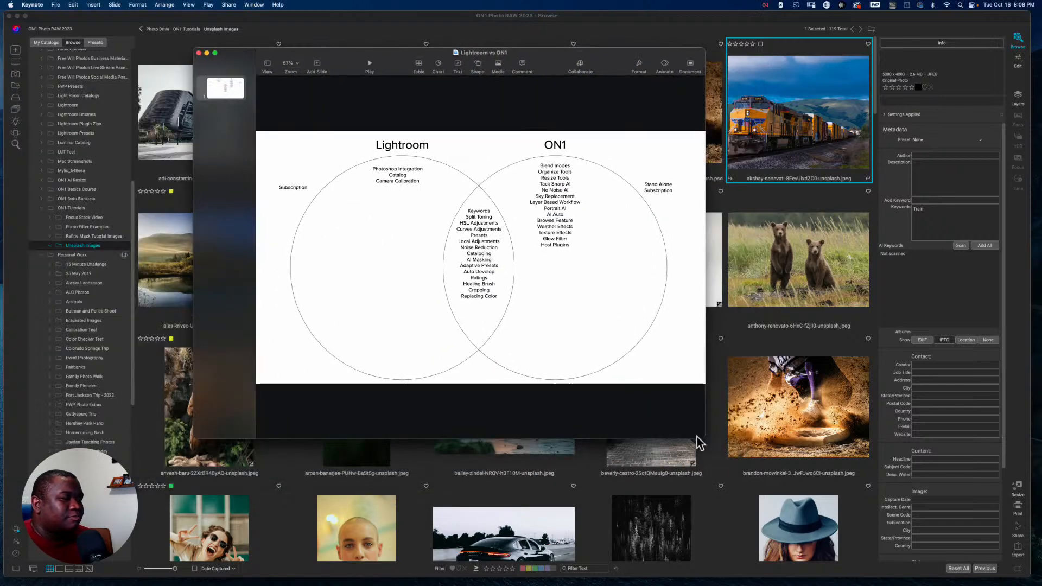
drag(703, 443, 955, 540)
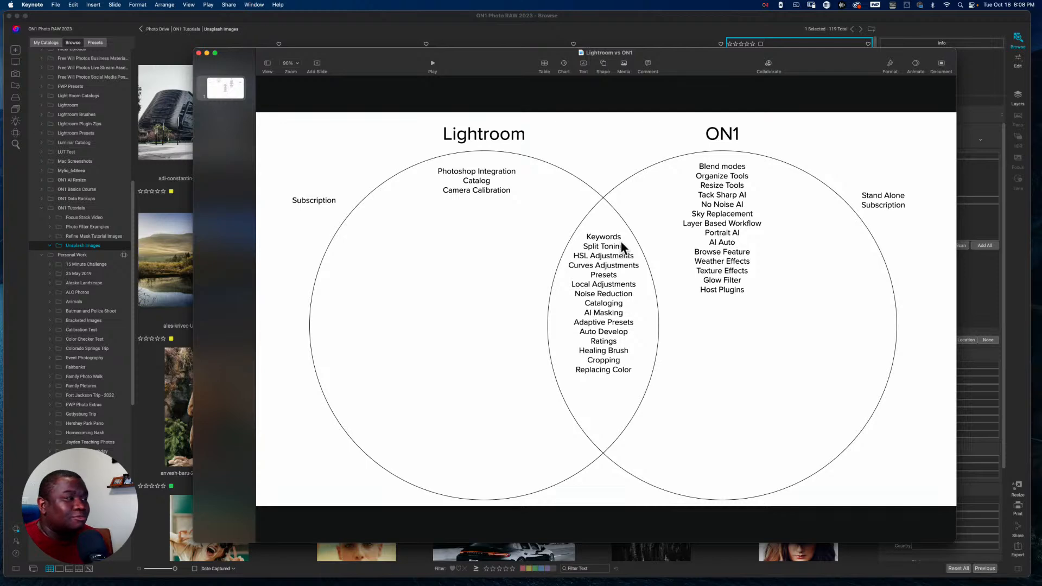
drag(663, 63, 541, 67)
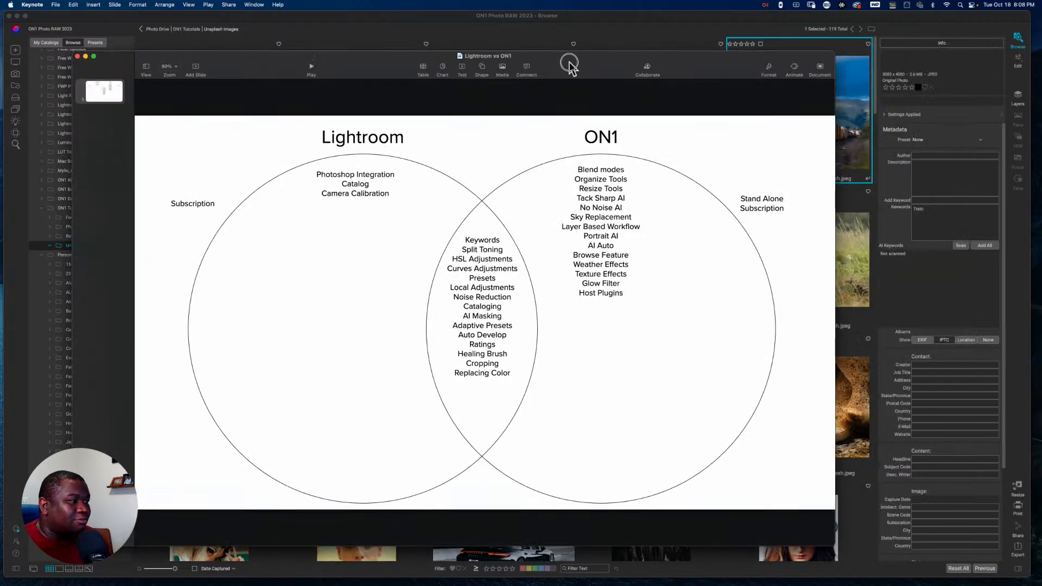
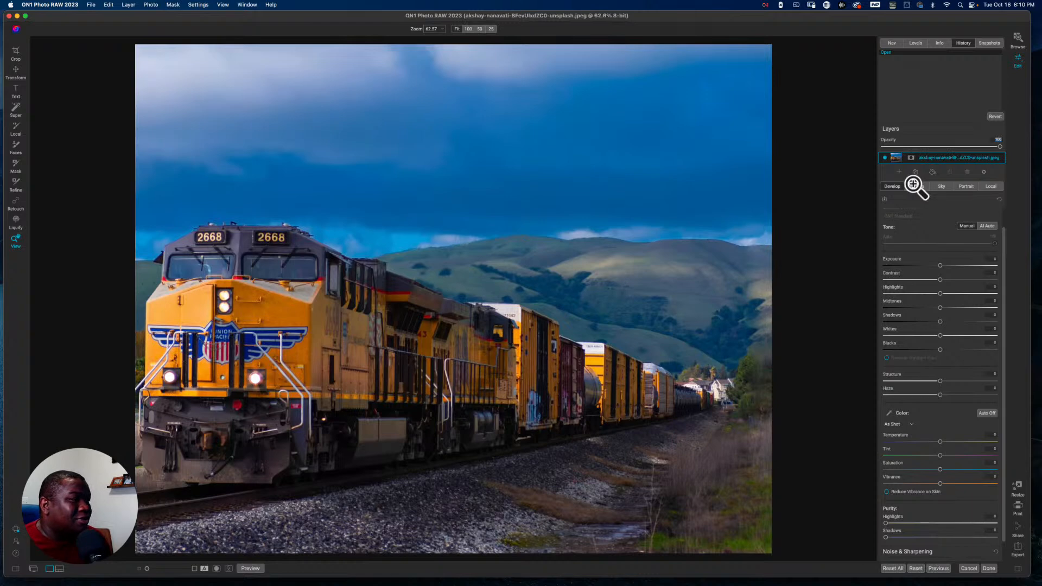
- Add a Replace Color filter to the train photo in Effects
click(915, 186)
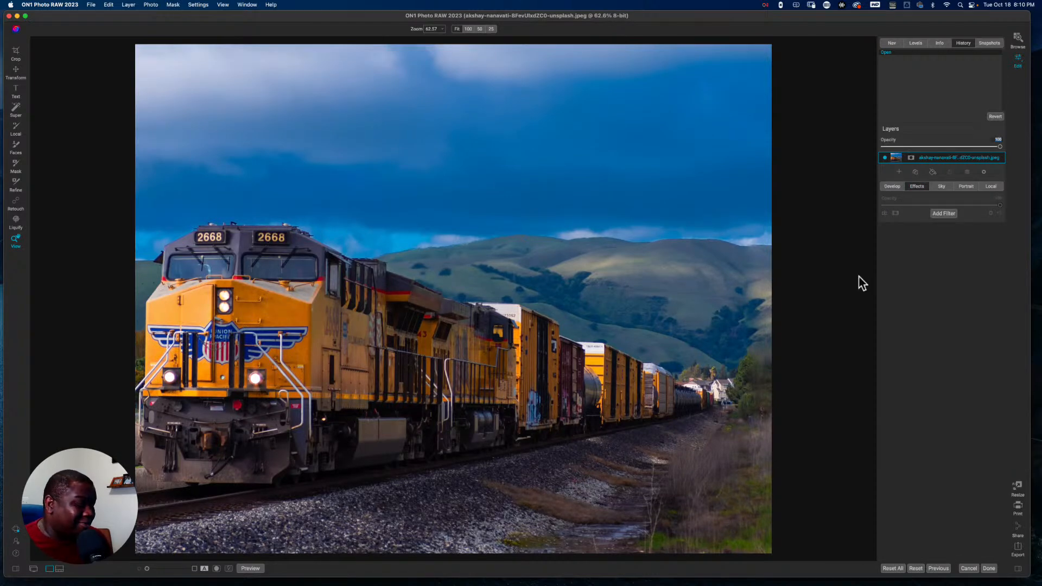
click(950, 216)
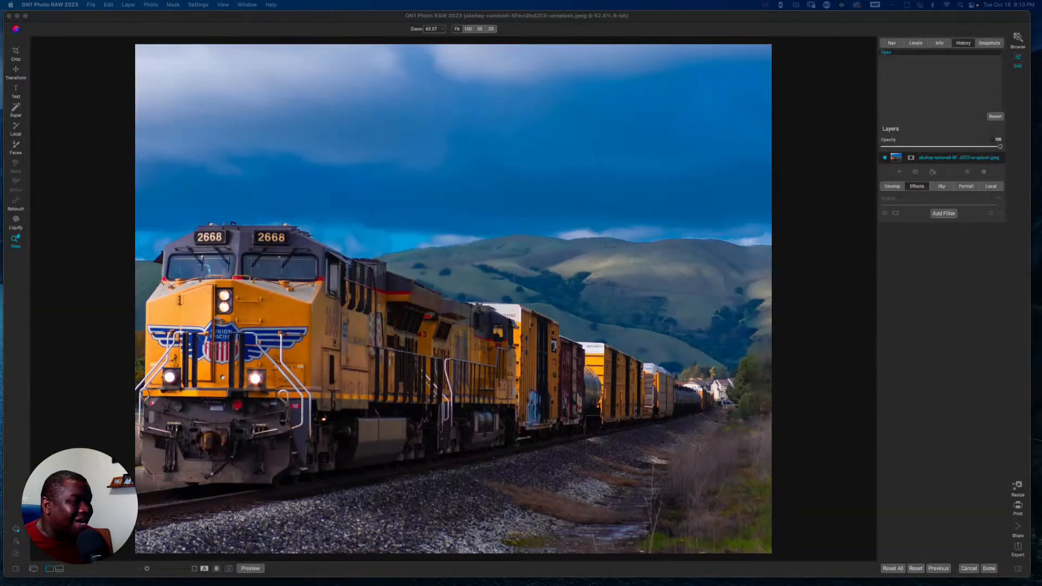
click(921, 259)
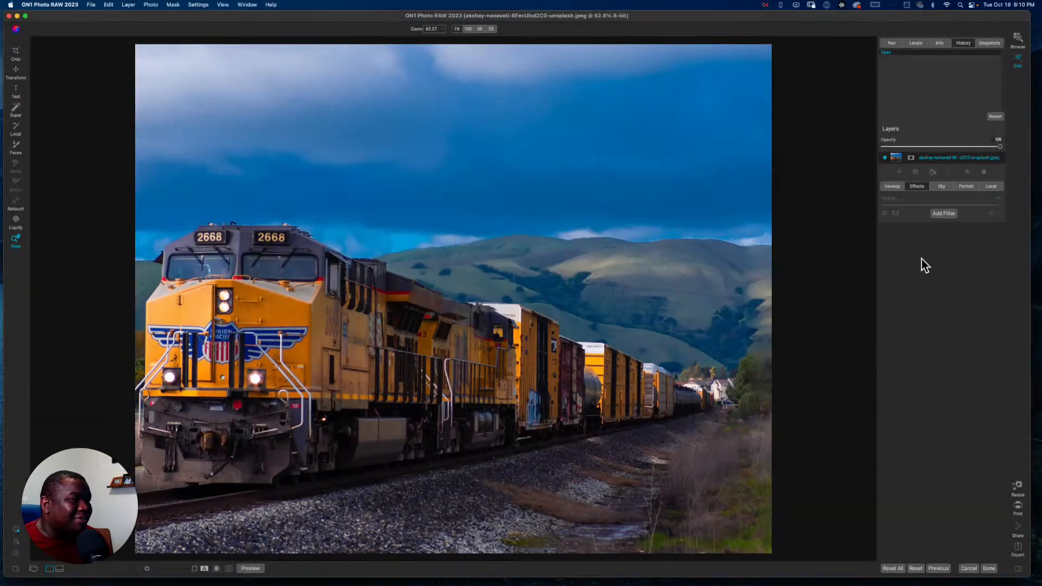
click(941, 213)
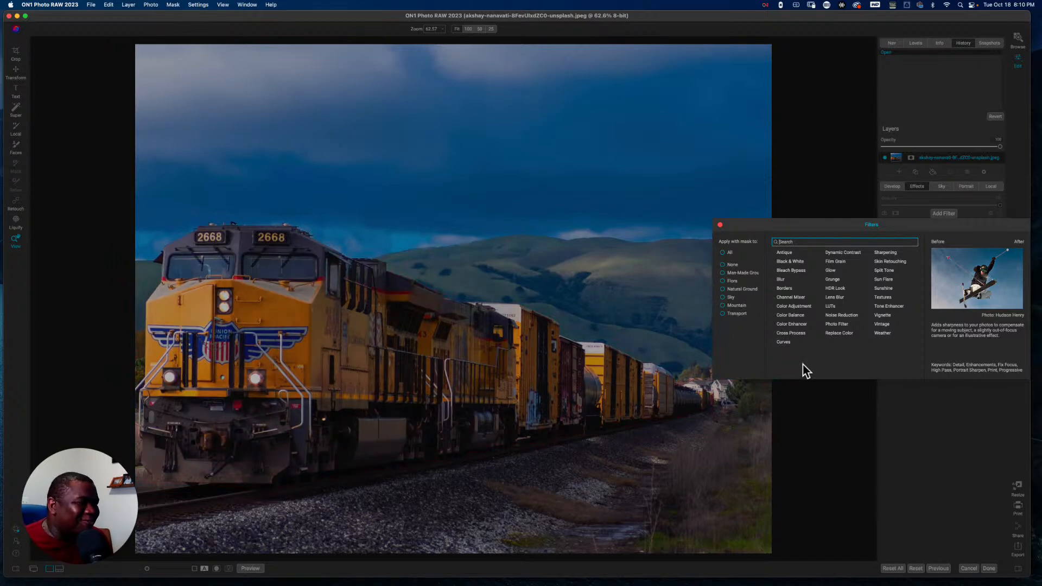
click(841, 333)
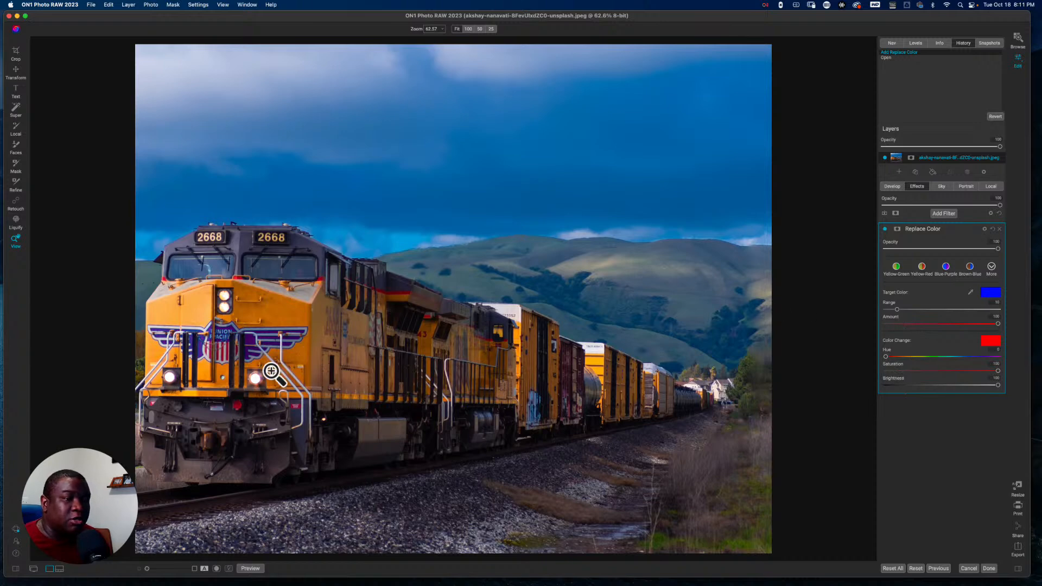
- Sample the yellow-orange paint on the front of the locomotive as the Replace Color target color
click(970, 294)
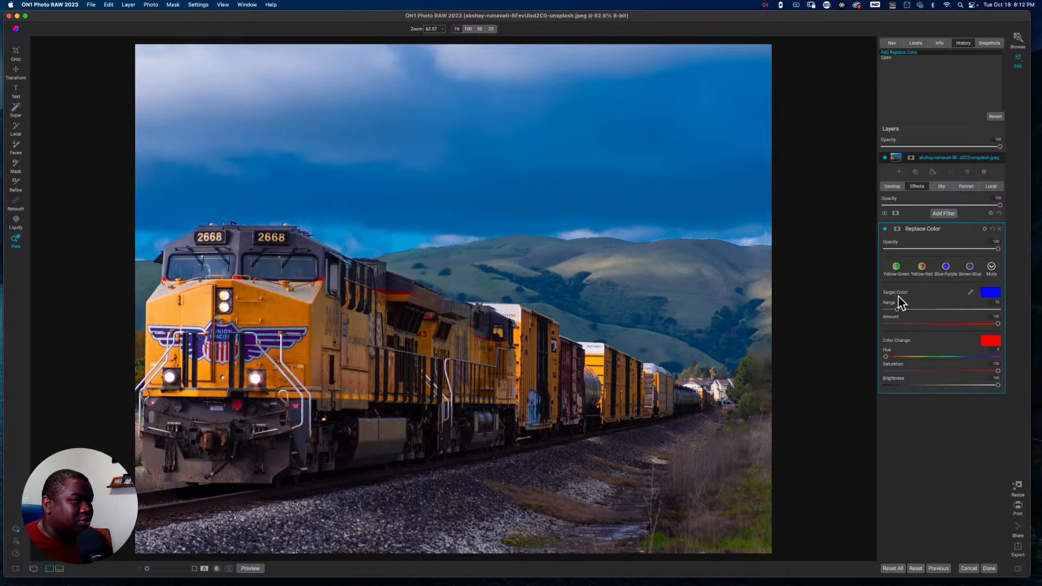
click(970, 292)
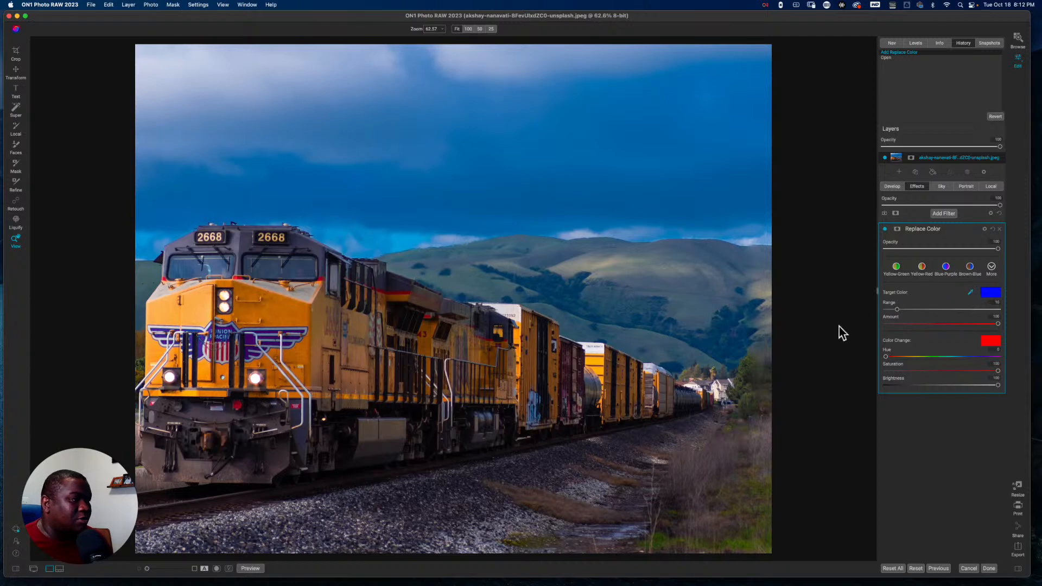
click(275, 315)
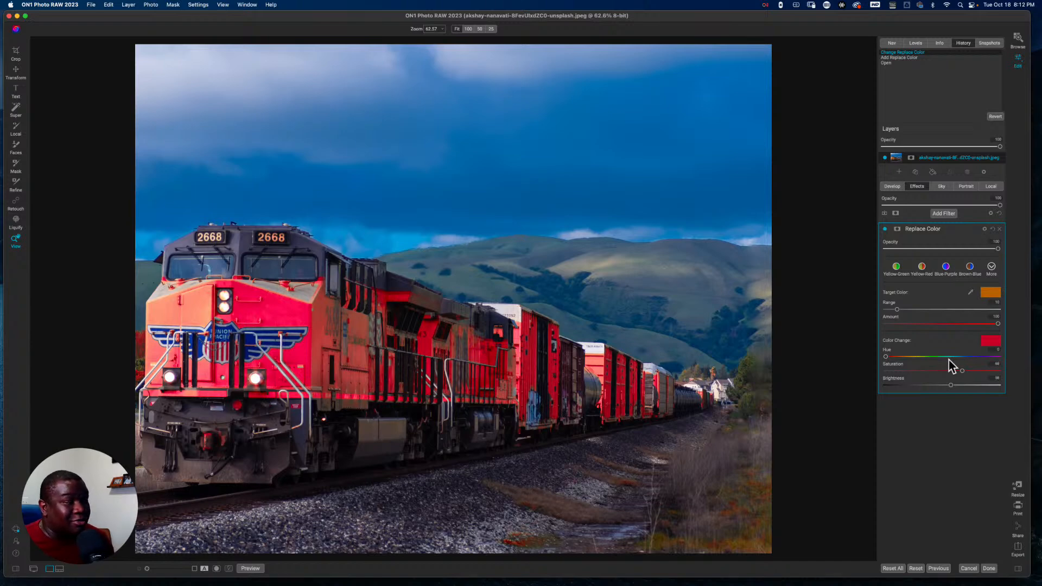
- Change the replacement color from the color wheel to magenta pink and close the color picker
click(984, 344)
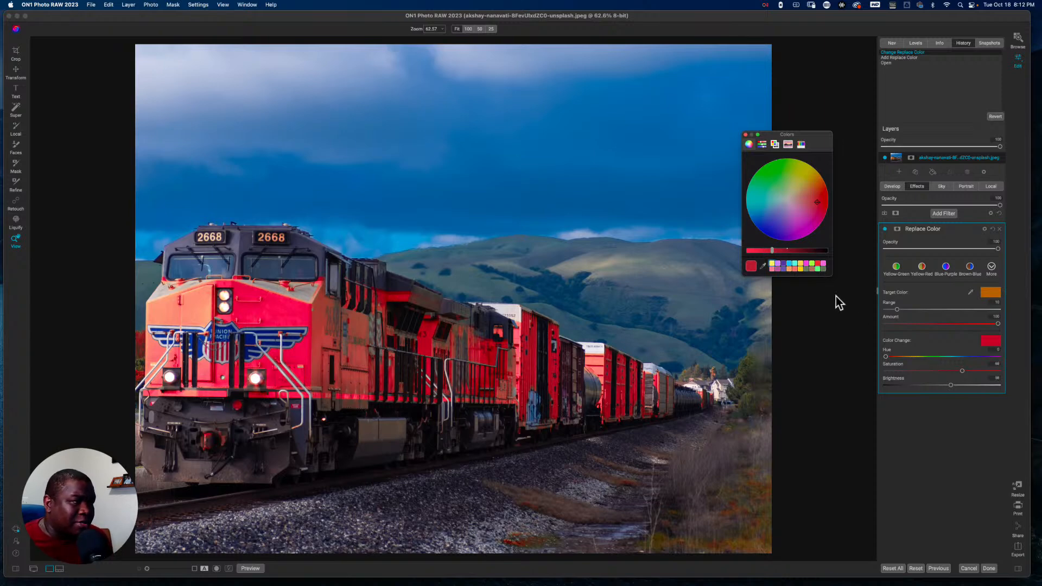
mouse_move(817, 205)
mouse_down()
mouse_move(814, 233)
mouse_move(755, 254)
mouse_move(785, 254)
mouse_move(815, 221)
mouse_up()
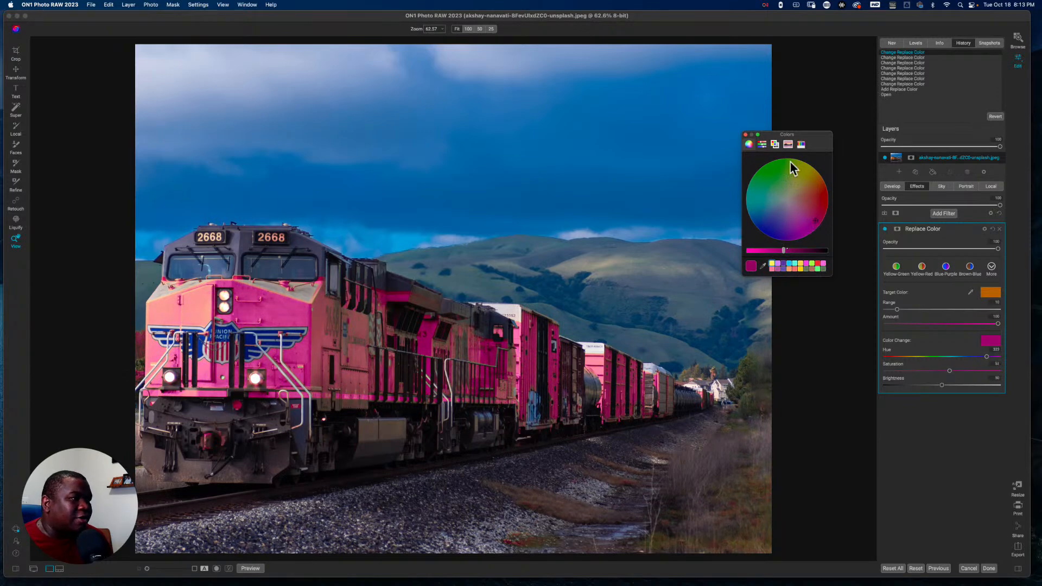
click(745, 135)
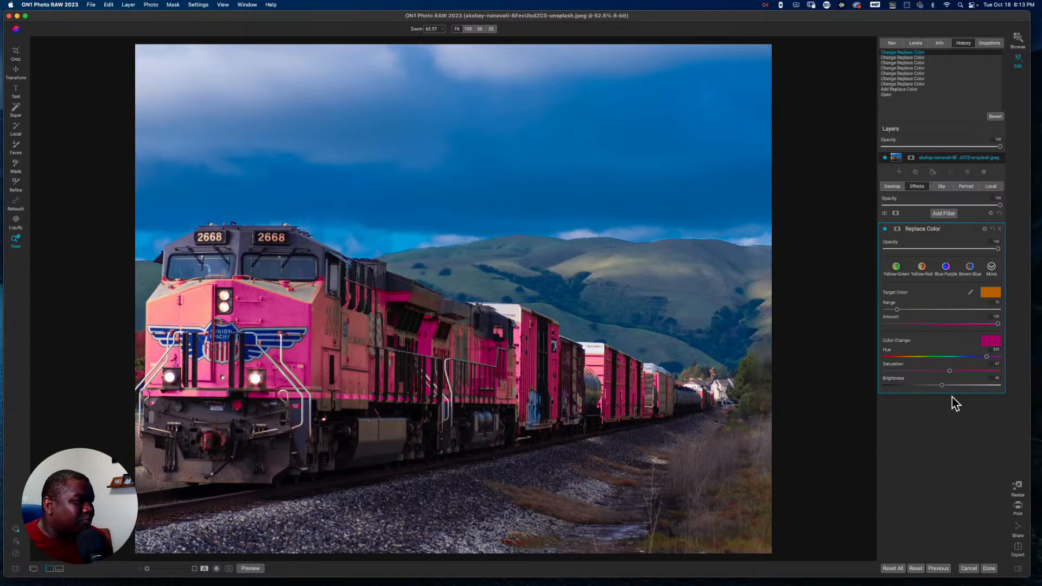
- Try a Replace Color range of 75, reduce the range to 11, and raise the replacement color's brightness to about 77
drag(896, 309, 969, 310)
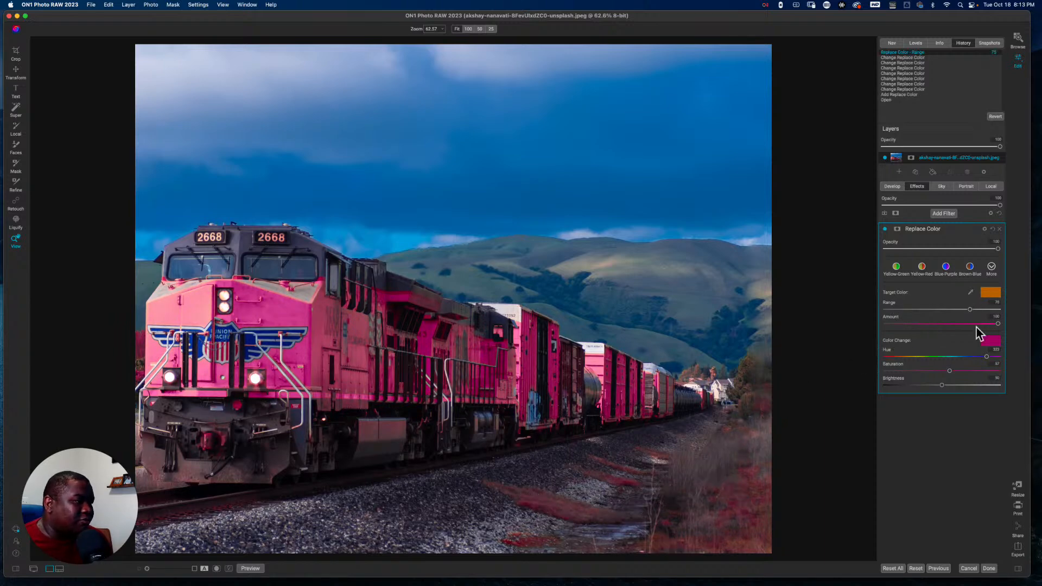
drag(970, 311, 901, 318)
drag(900, 315, 897, 318)
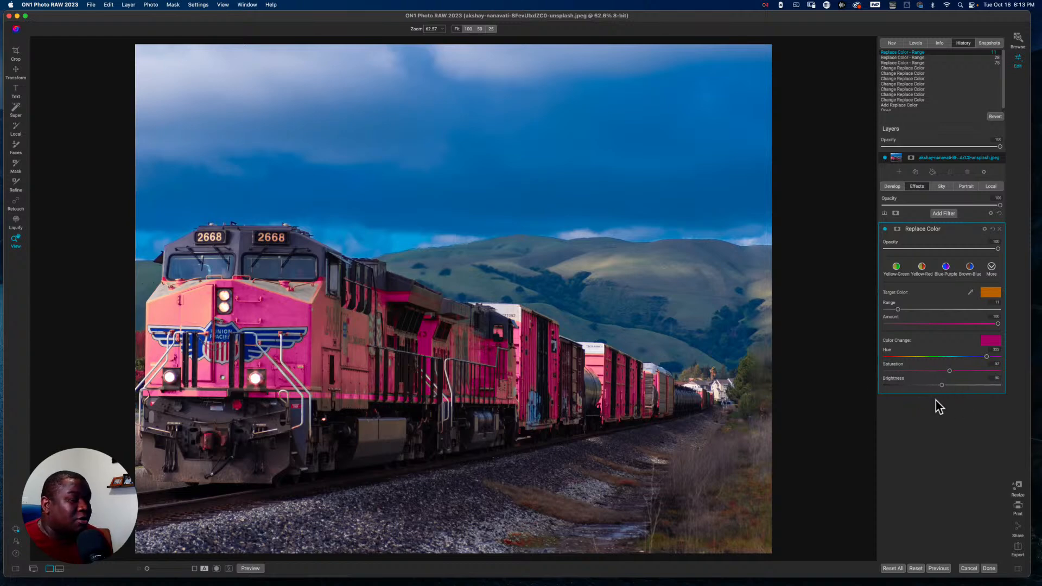
drag(942, 384, 972, 386)
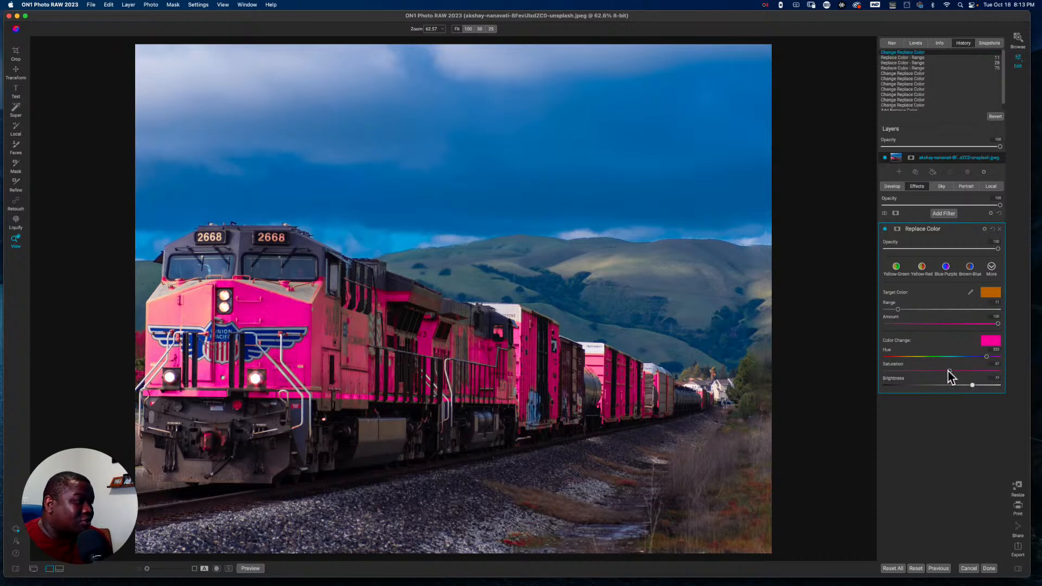
- Change the train's replacement color to a bright purple with the color wheel and close the picker
click(990, 340)
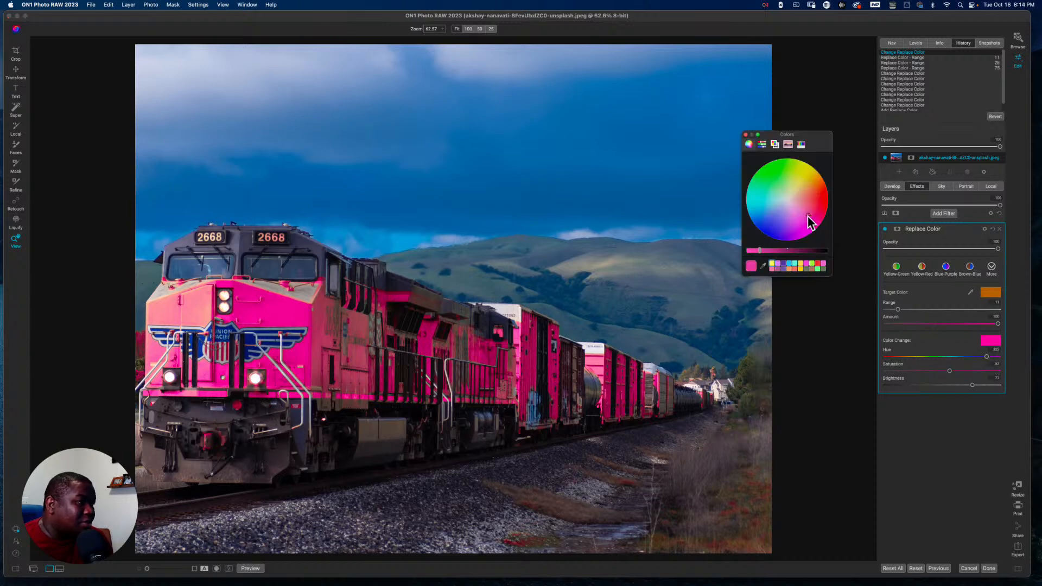
mouse_move(813, 224)
mouse_down()
mouse_move(774, 252)
mouse_move(788, 251)
mouse_move(749, 251)
mouse_up()
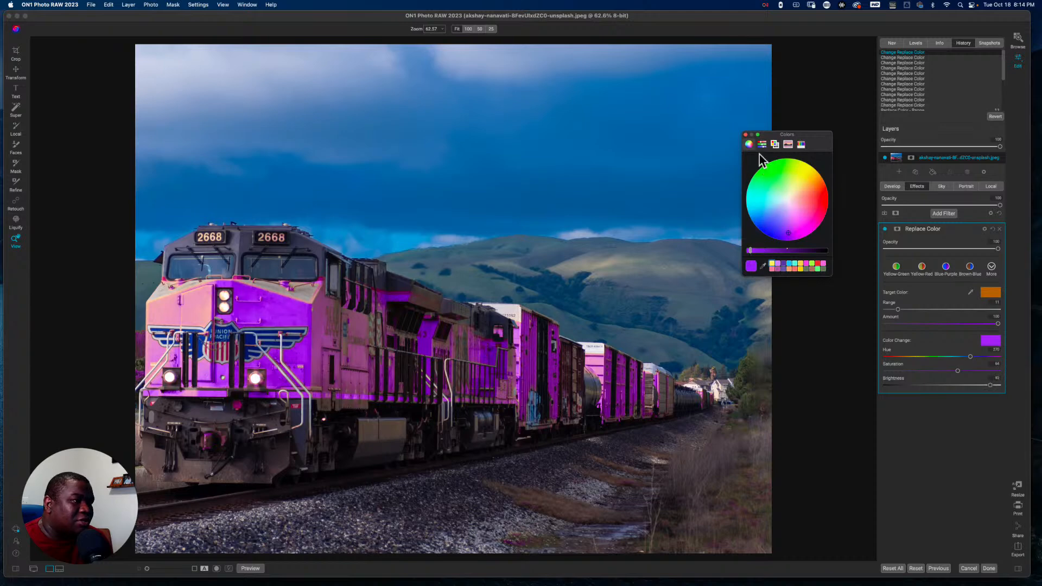
click(745, 135)
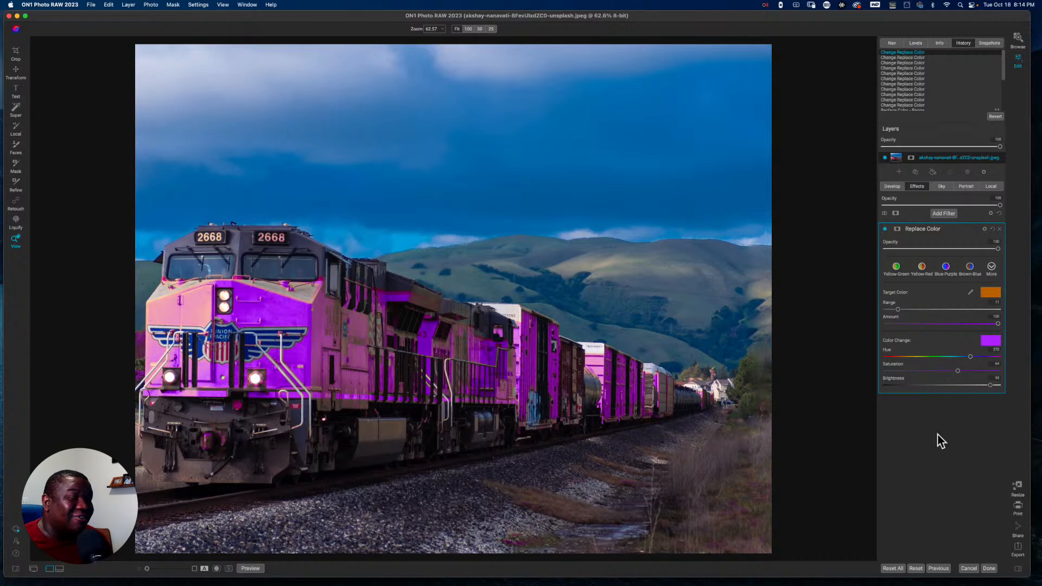
- Set the train's replacement color to hot pink with the color wheel and close the picker
click(989, 340)
mouse_move(805, 219)
mouse_down()
mouse_move(819, 227)
mouse_move(812, 216)
mouse_up()
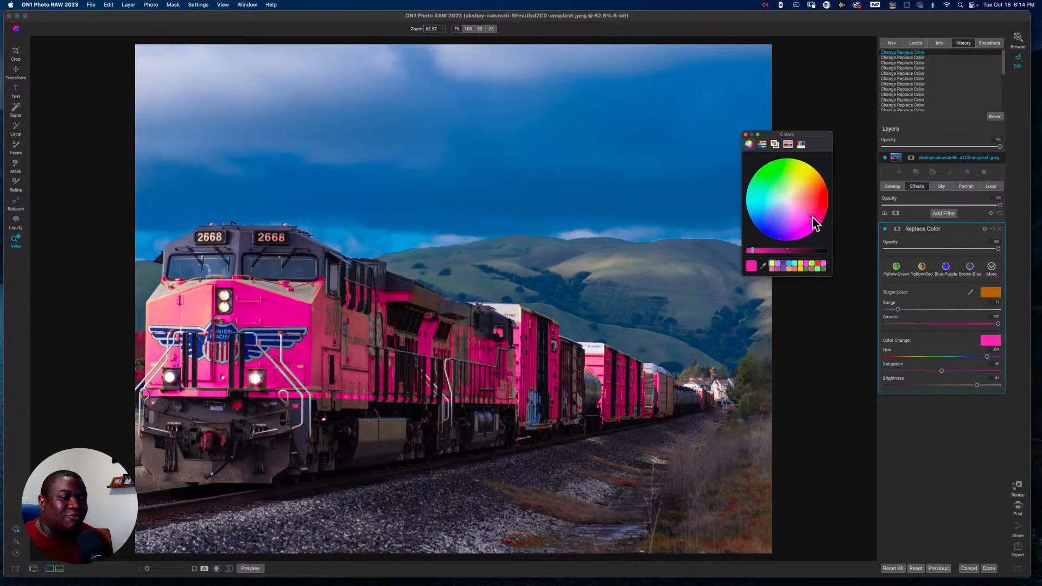
click(745, 135)
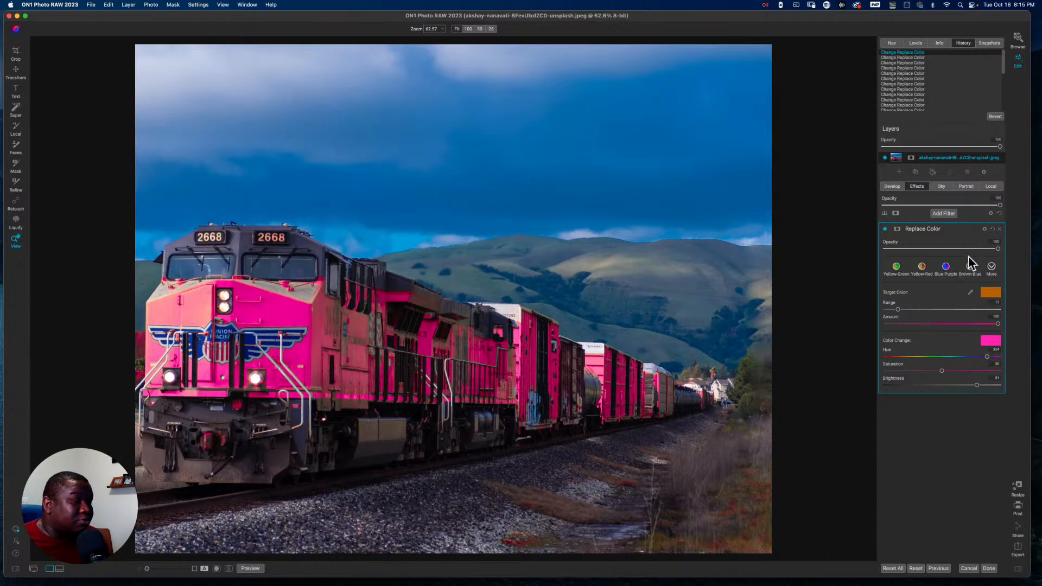
- Open the Replace Color blending options and preview the blend modes from Darken through Exclusion on the train
click(983, 229)
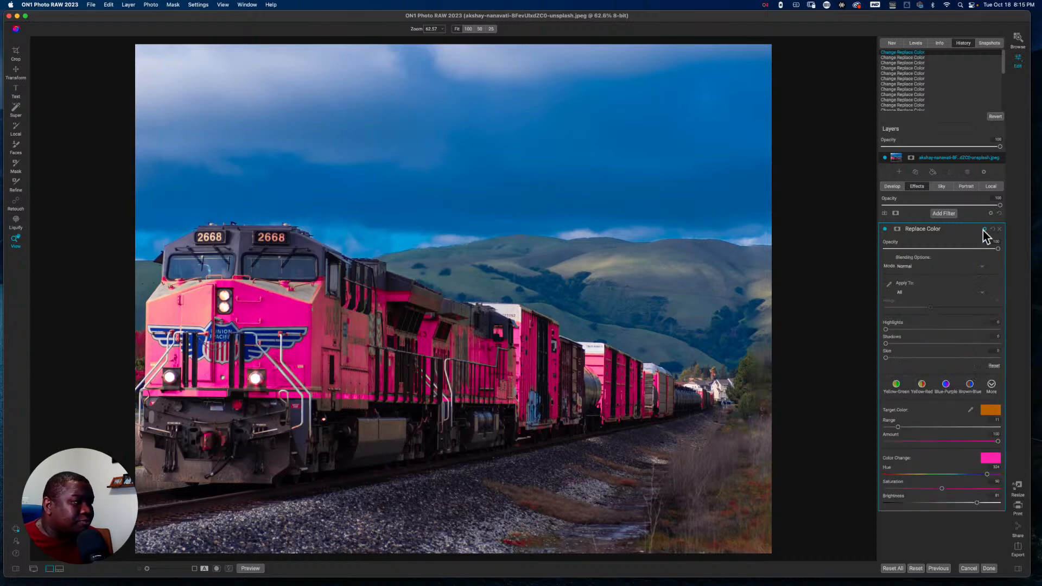
click(911, 266)
key(Down)
key(Down)
key(Down)
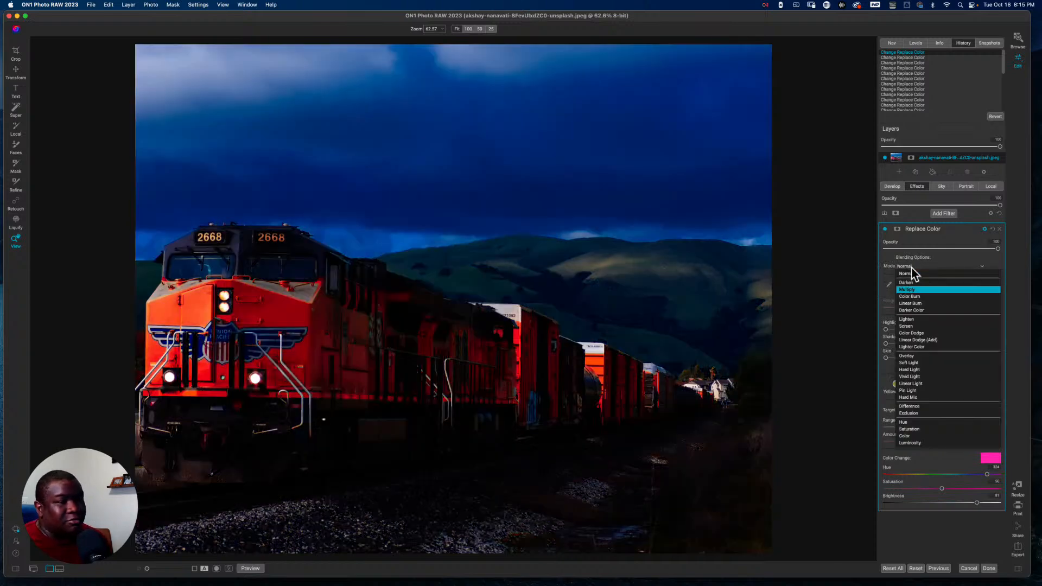
key(Down)
key(Down)
key(Down)
key(Down)
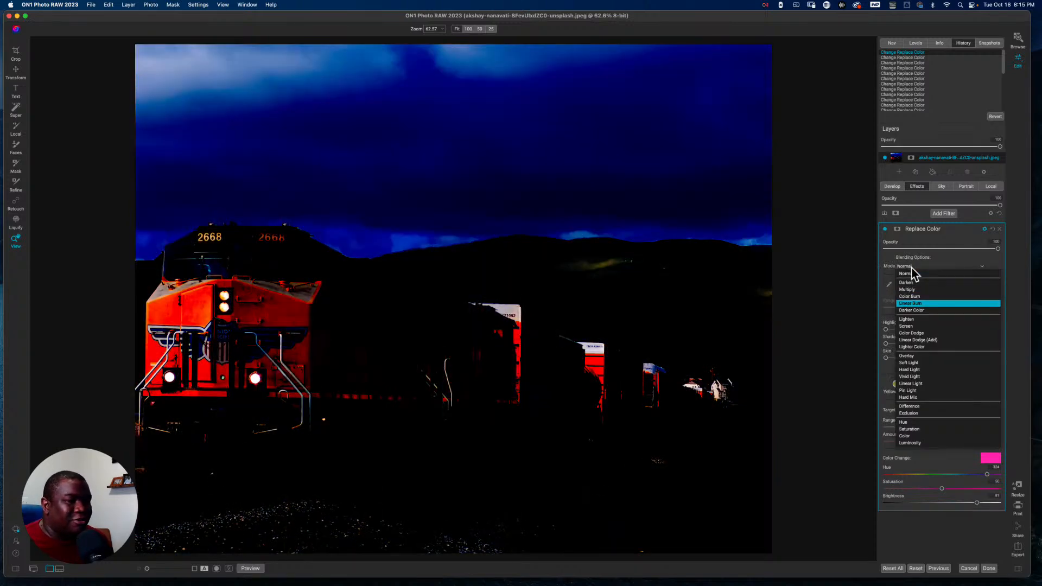
key(Down)
key(Down)
key(Up)
key(Down)
key(Down)
key(Down)
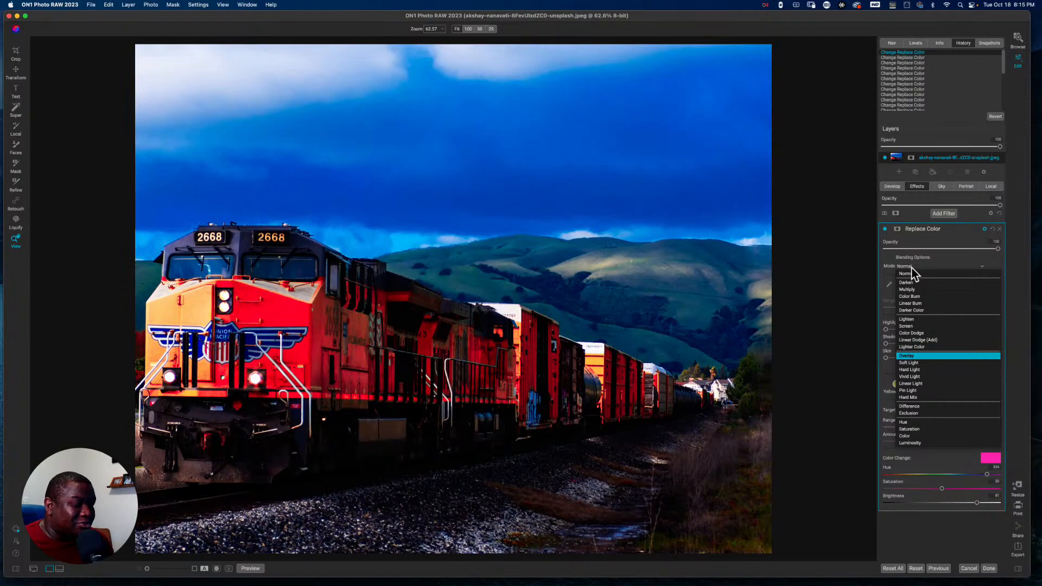
key(Down)
key(Down)
key(Down)
key(Down)
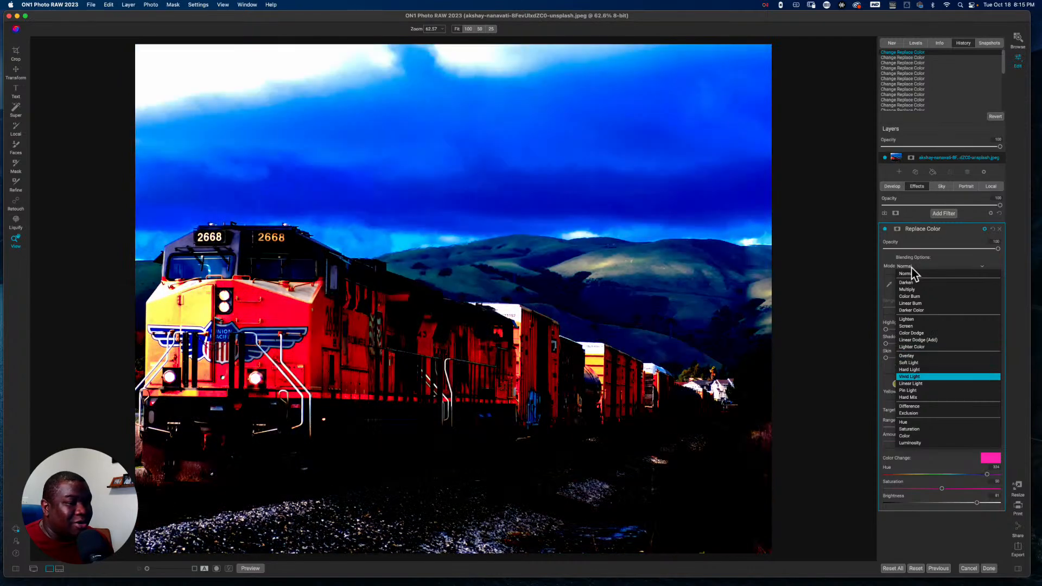
key(Down)
key(Down)
key(Down)
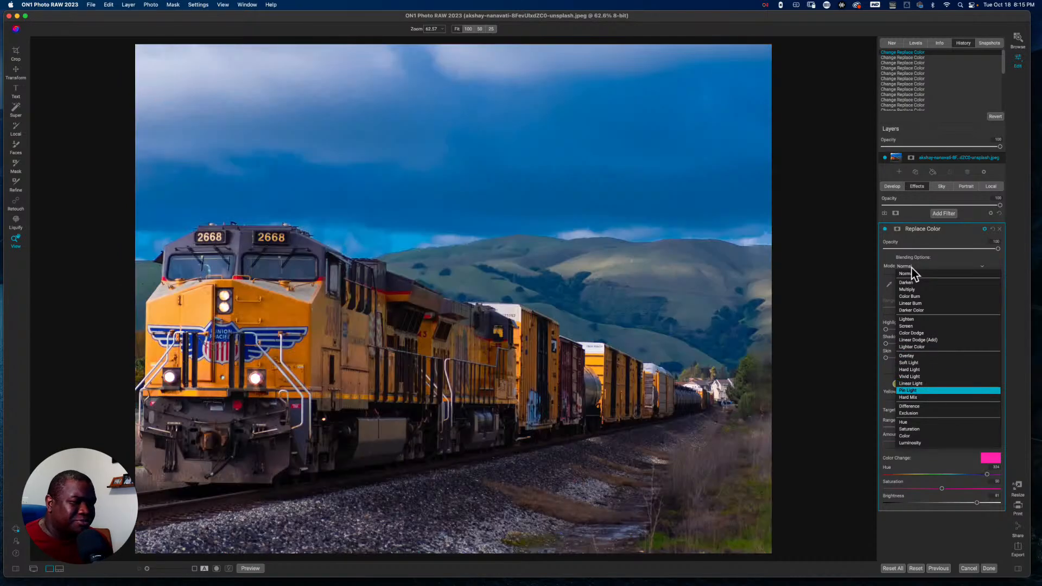
key(Down)
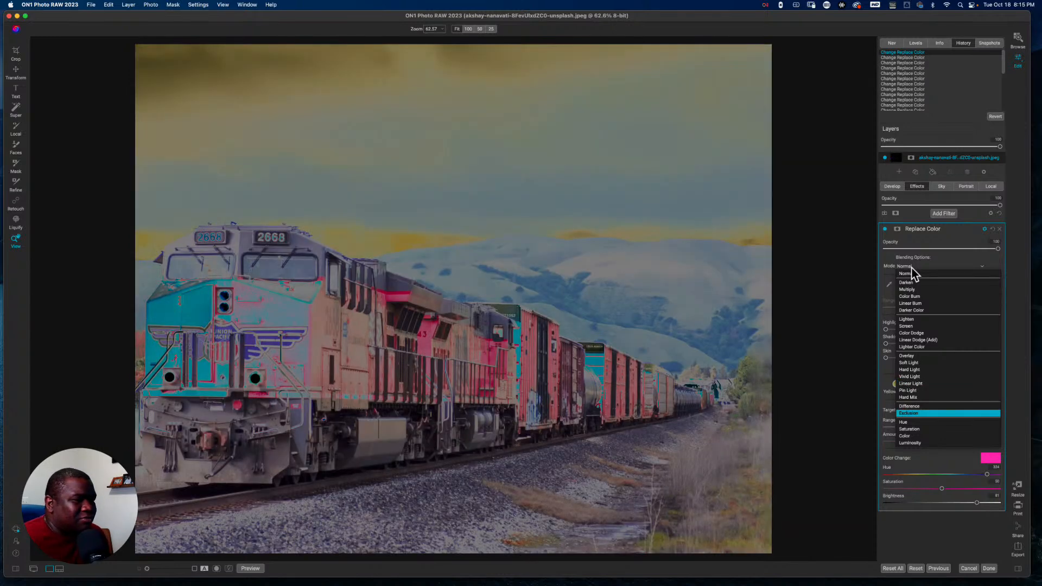
- Compare the Hue, Saturation and Color blend modes, set Replace Color to Color, and raise its Shadows protection
key(Down)
key(Down)
key(Down)
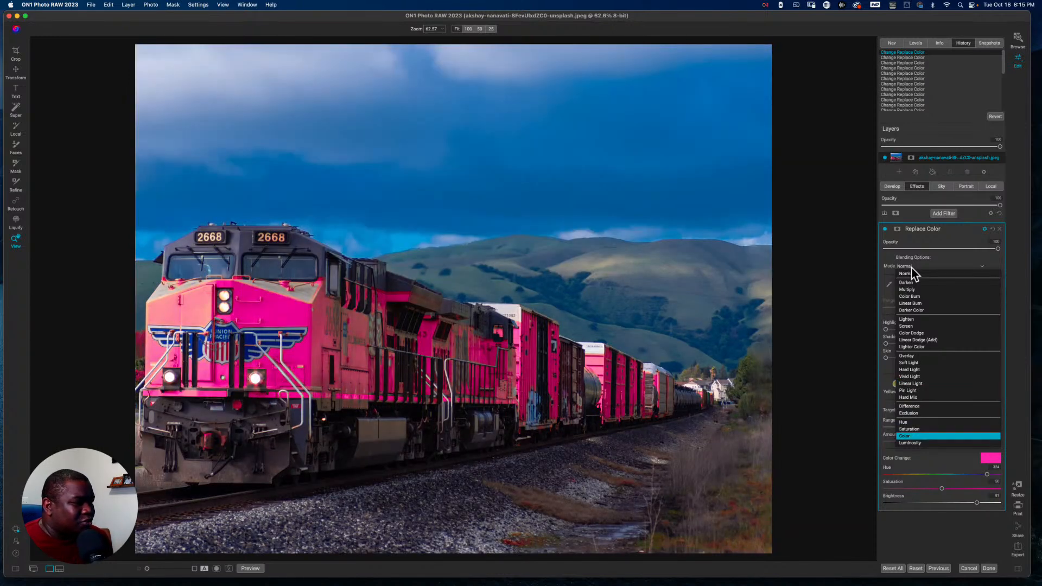
key(Up)
key(Down)
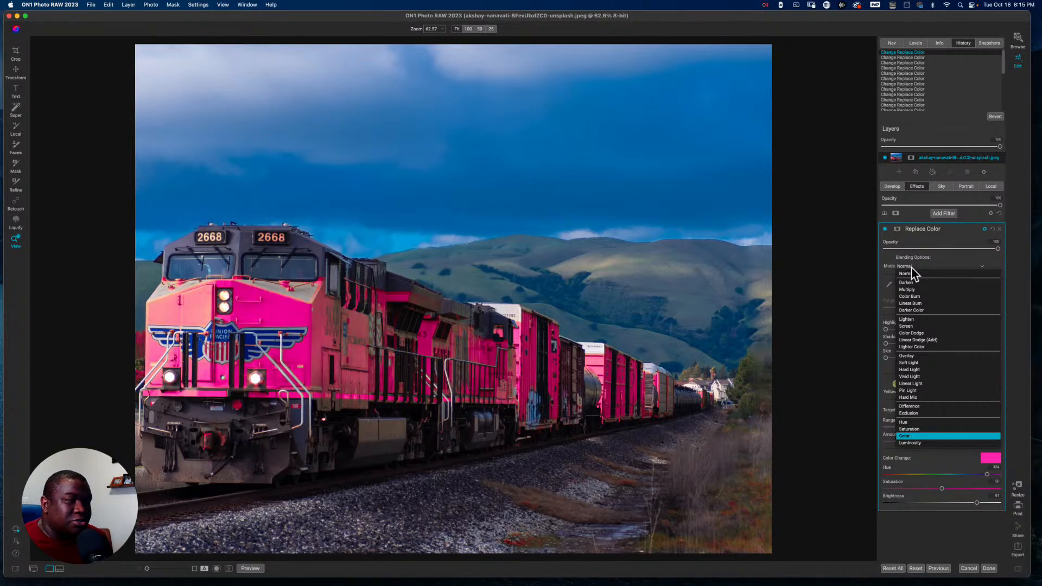
key(Up)
key(Down)
key(Up)
key(Down)
key(Up)
key(Up)
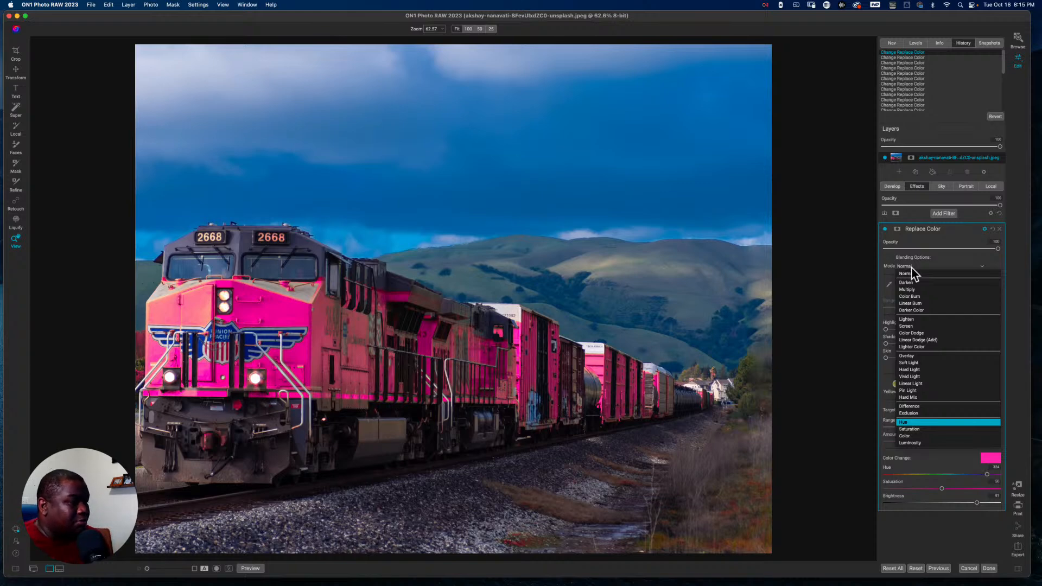
key(Down)
key(Down)
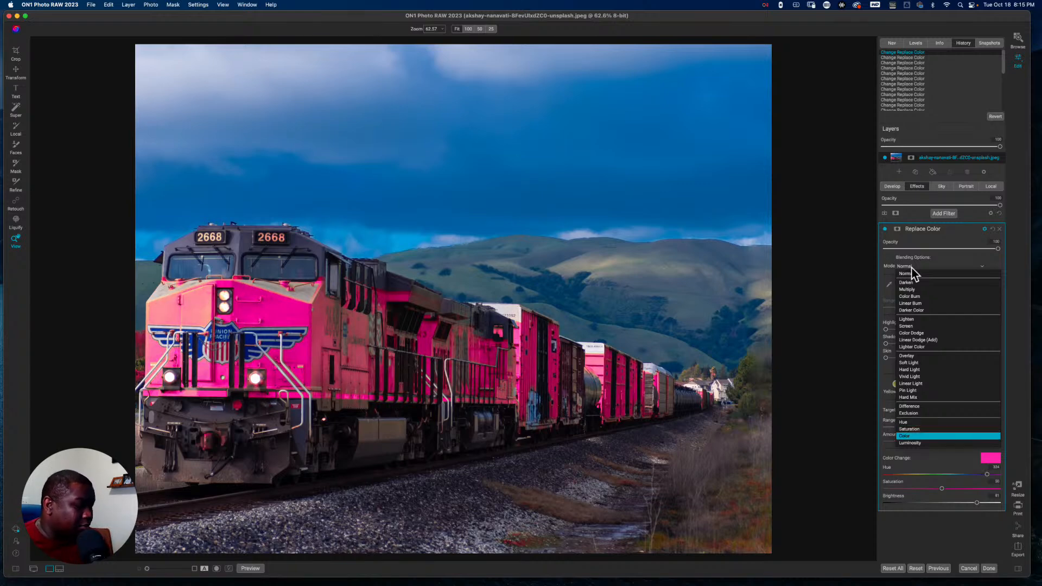
key(Return)
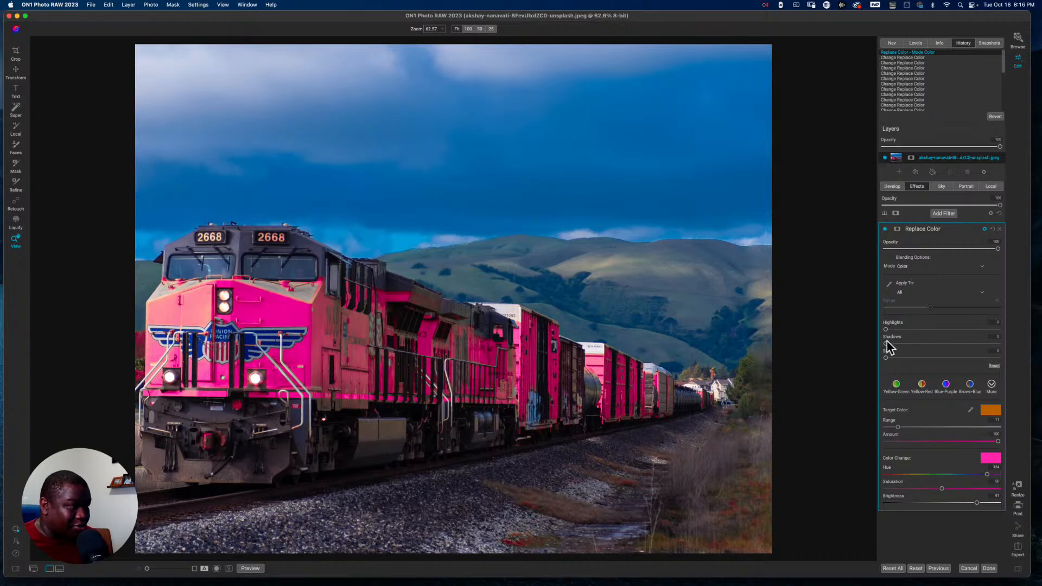
drag(886, 347, 999, 344)
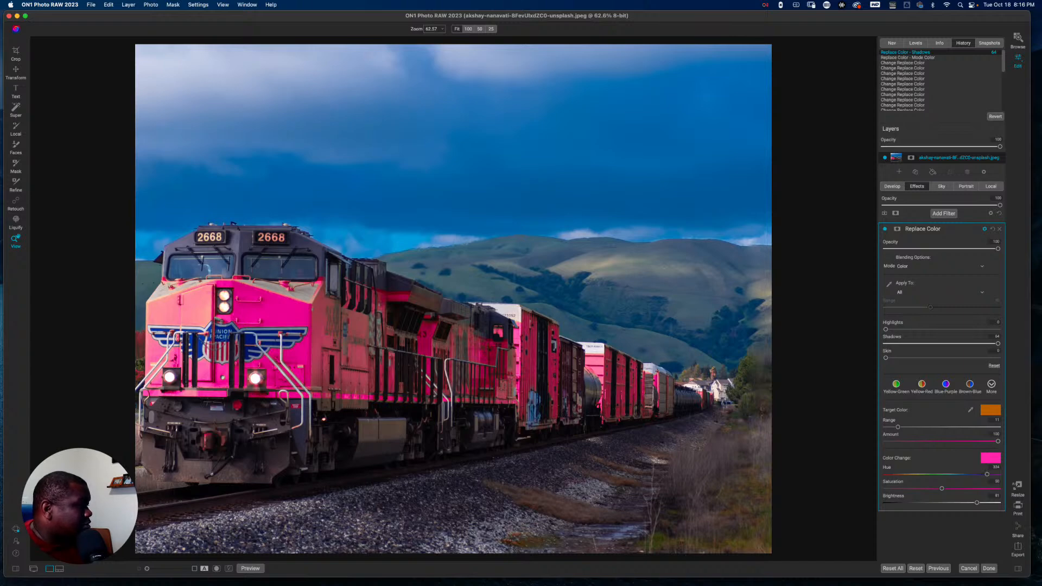
- Invert the Replace Color mask and paint the pink effect in over the locomotive and the train cars
click(898, 229)
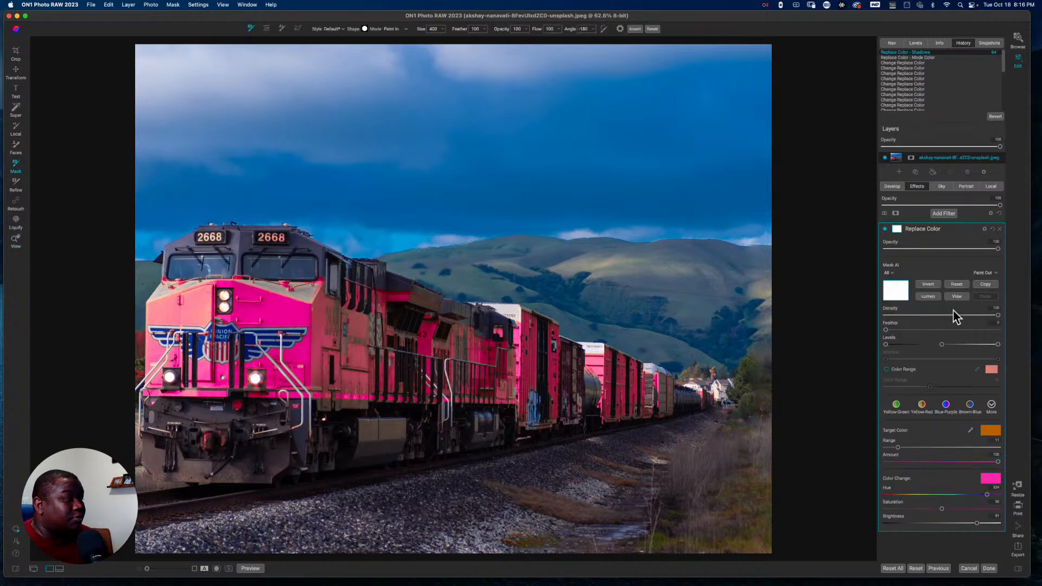
click(928, 284)
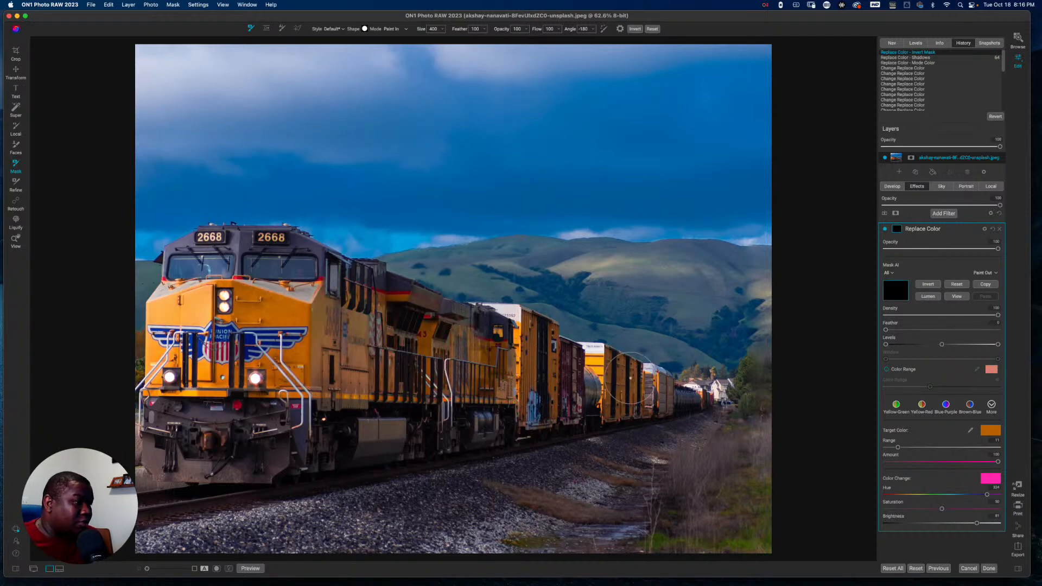
mouse_move(649, 390)
mouse_down()
mouse_move(216, 350)
mouse_move(173, 302)
mouse_move(140, 344)
mouse_move(190, 378)
mouse_move(260, 337)
mouse_move(285, 302)
mouse_move(271, 283)
mouse_move(233, 276)
mouse_move(195, 296)
mouse_move(197, 318)
mouse_move(287, 296)
mouse_move(329, 324)
mouse_move(357, 319)
mouse_move(328, 286)
mouse_move(423, 310)
mouse_move(484, 354)
mouse_move(553, 342)
mouse_move(504, 337)
mouse_move(524, 337)
mouse_move(520, 381)
mouse_move(541, 403)
mouse_move(600, 374)
mouse_move(625, 380)
mouse_move(623, 390)
mouse_move(598, 407)
mouse_move(166, 412)
mouse_move(163, 339)
mouse_move(147, 304)
mouse_move(191, 275)
mouse_up()
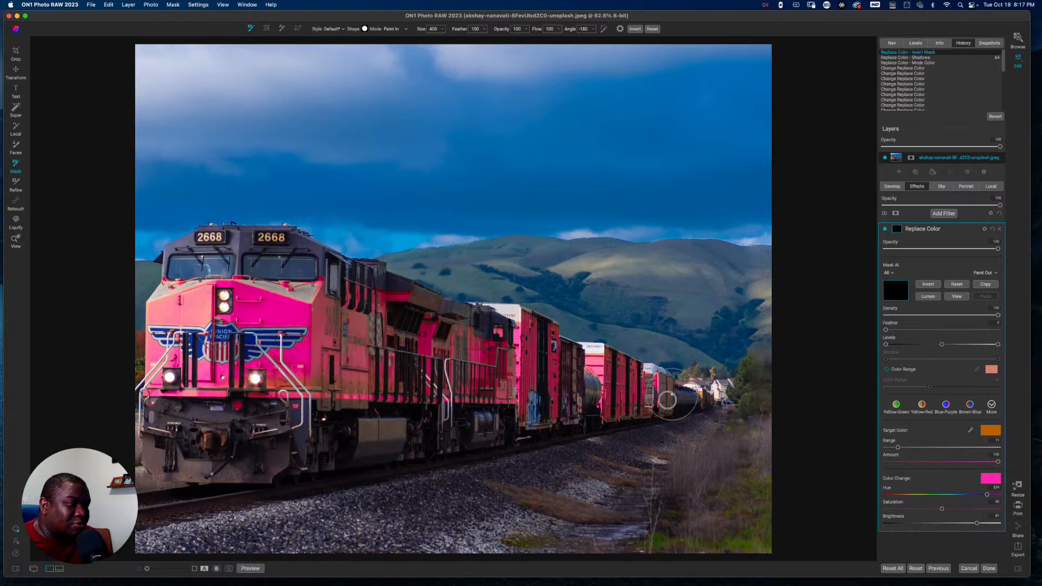
drag(380, 425, 324, 428)
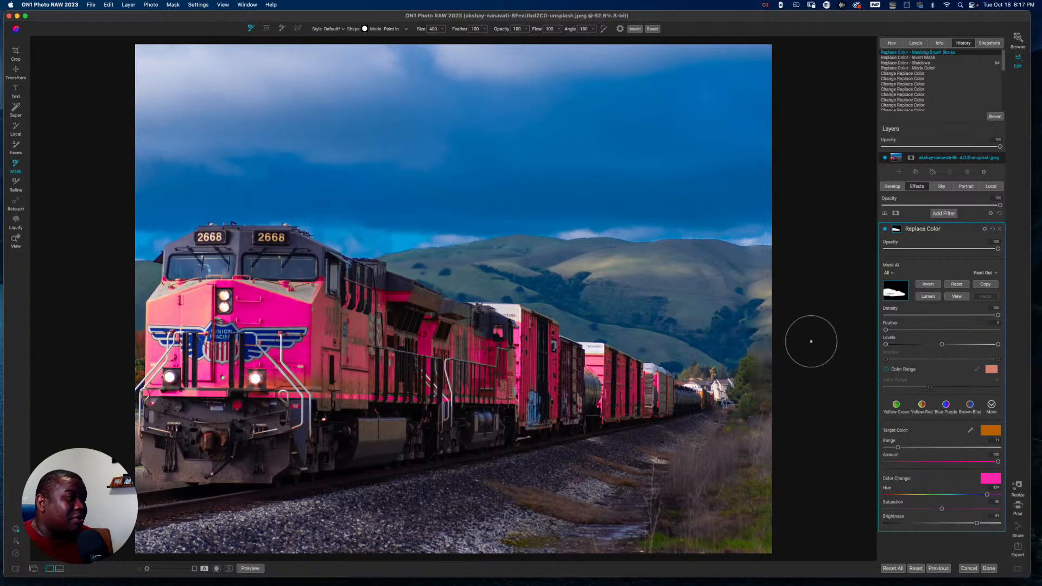
- Remove the Replace Color filter and add a Dynamic Contrast filter masked to the Mountain area
click(999, 228)
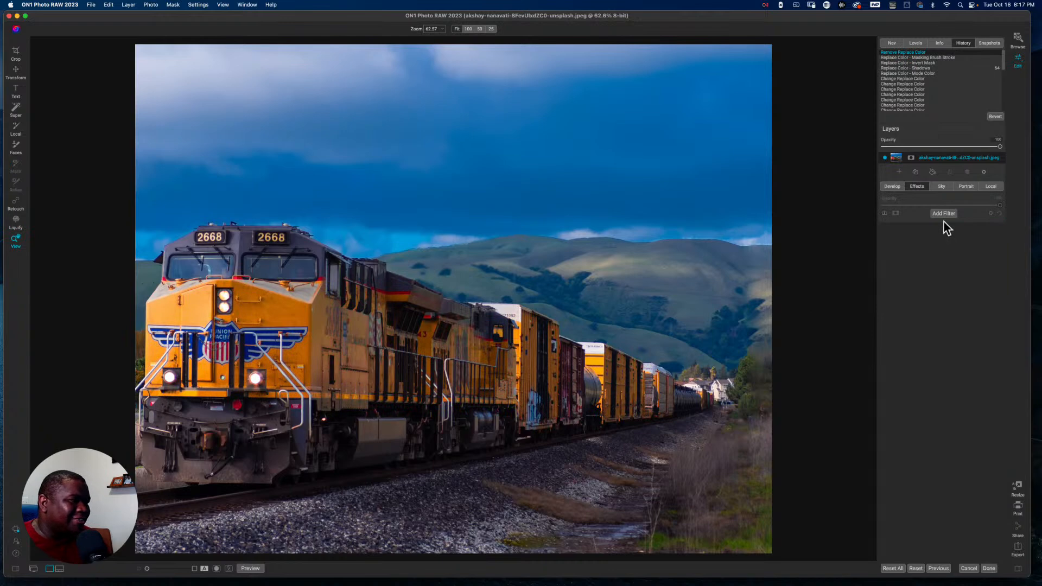
click(944, 215)
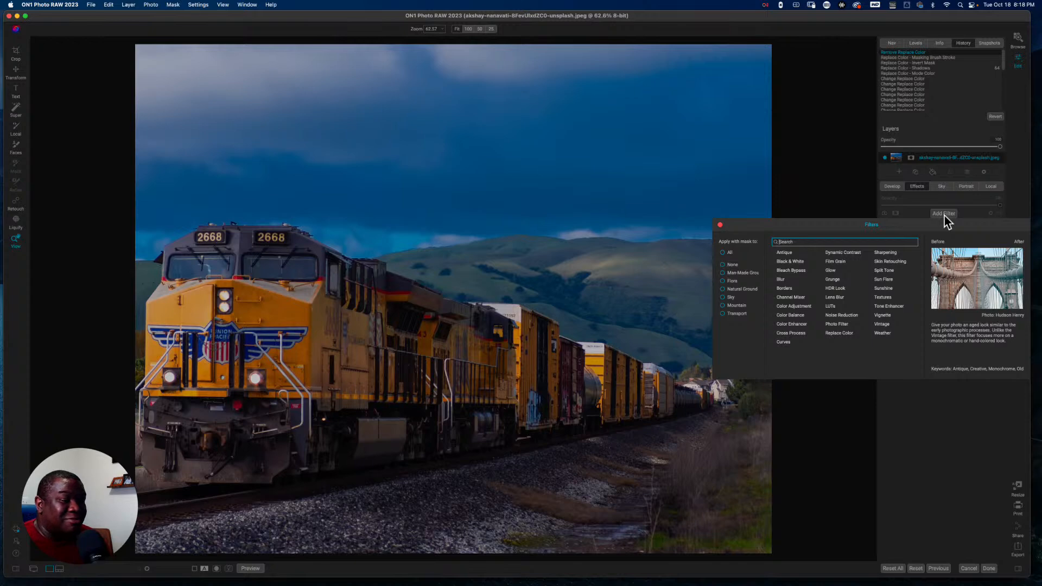
click(739, 307)
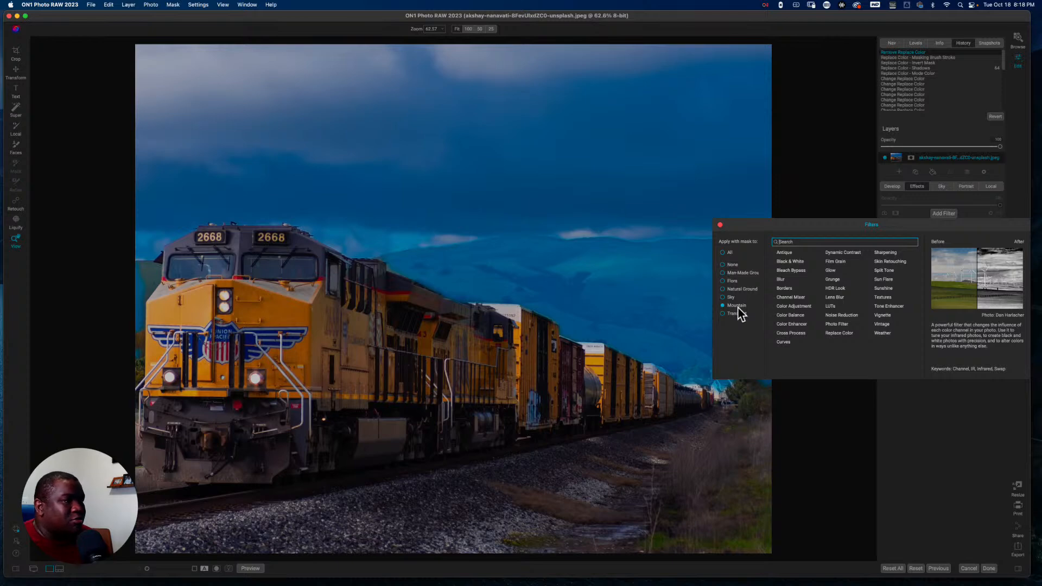
click(850, 252)
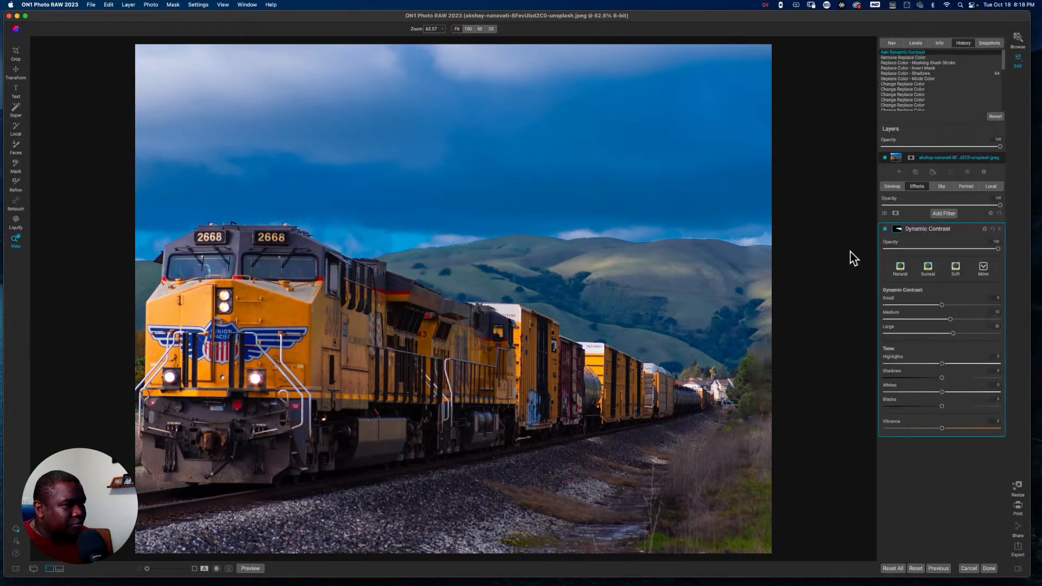
- Compare the hills with the Dynamic Contrast filter switched off and on, including at 100% magnification
click(886, 230)
click(886, 230)
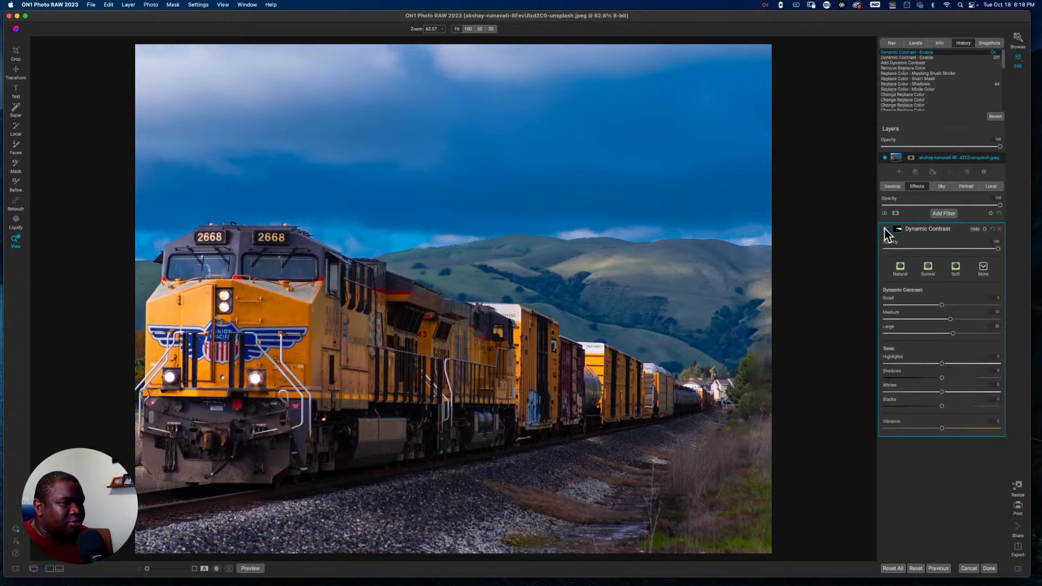
click(886, 230)
click(885, 230)
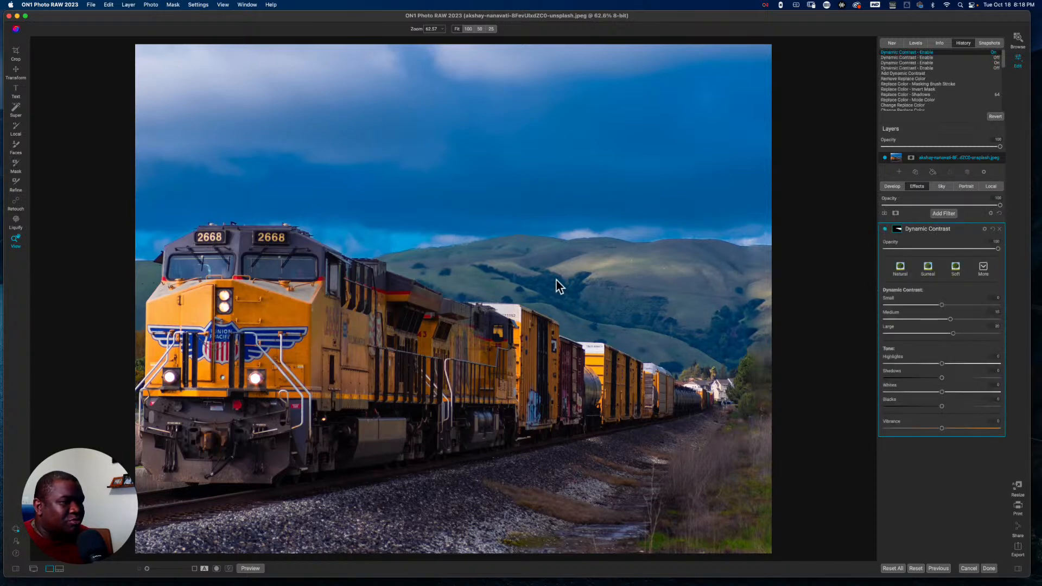
click(560, 294)
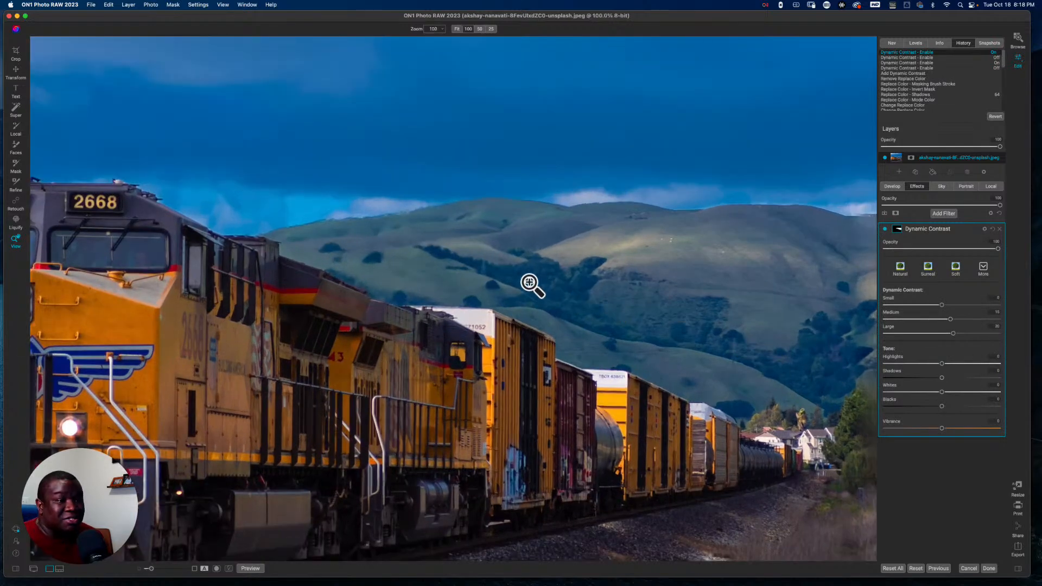
click(884, 229)
click(884, 228)
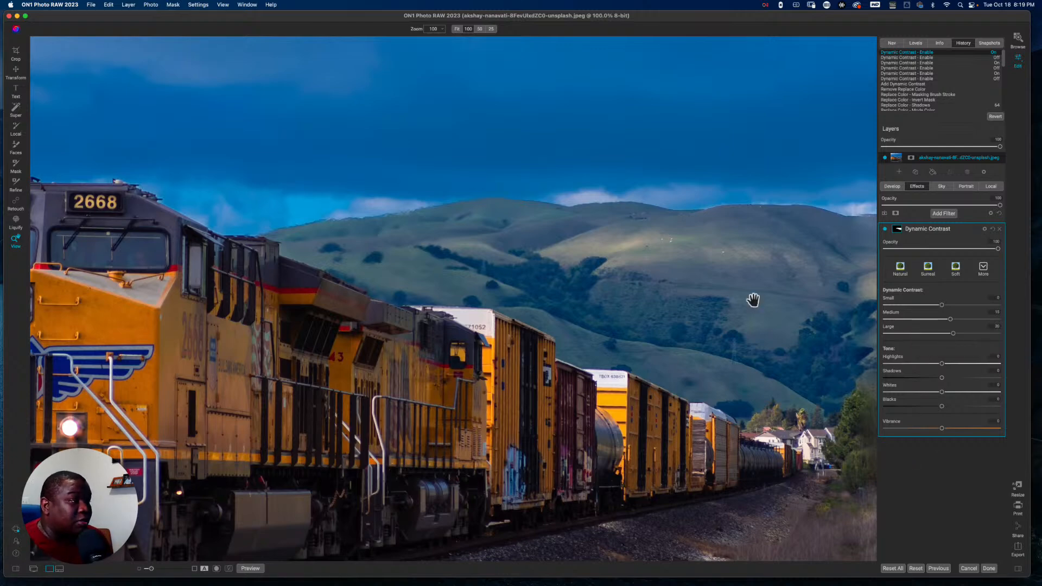
key(super+0)
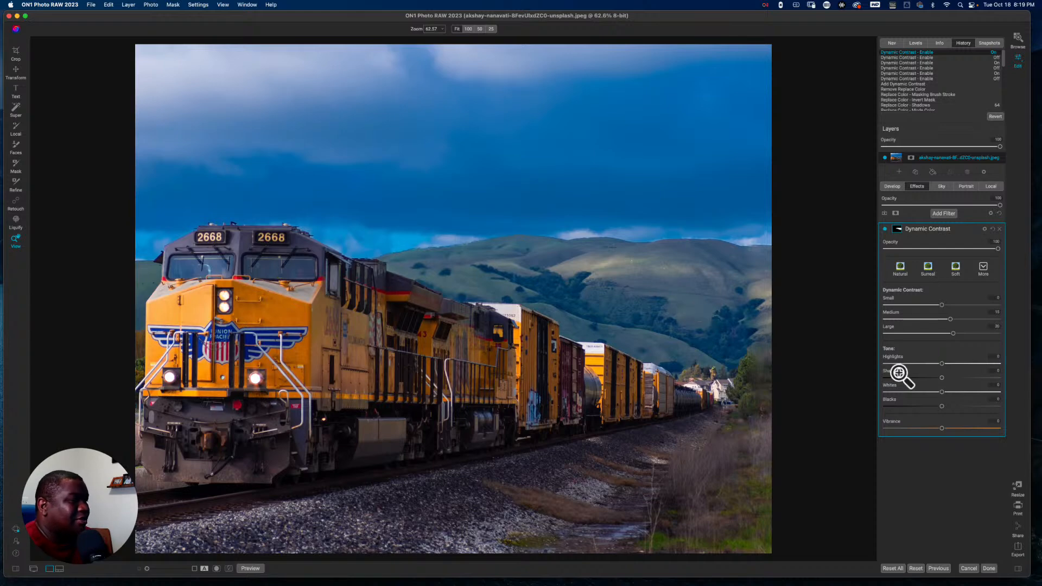
- Set the Dynamic Contrast vibrance to 45, inspect the mountain mask, and set the mask's feather to 14
drag(941, 429, 966, 429)
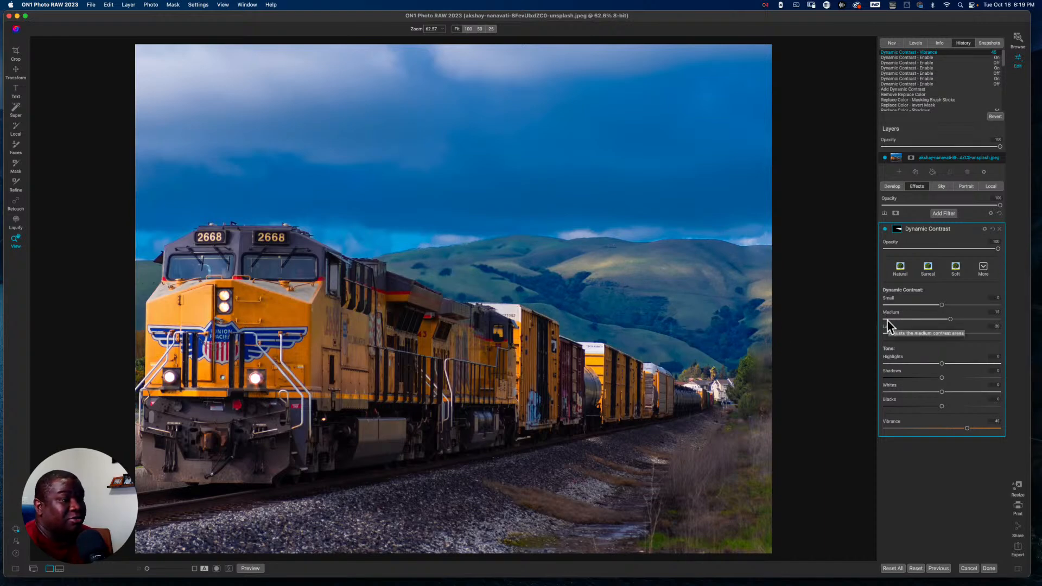
key(super+m)
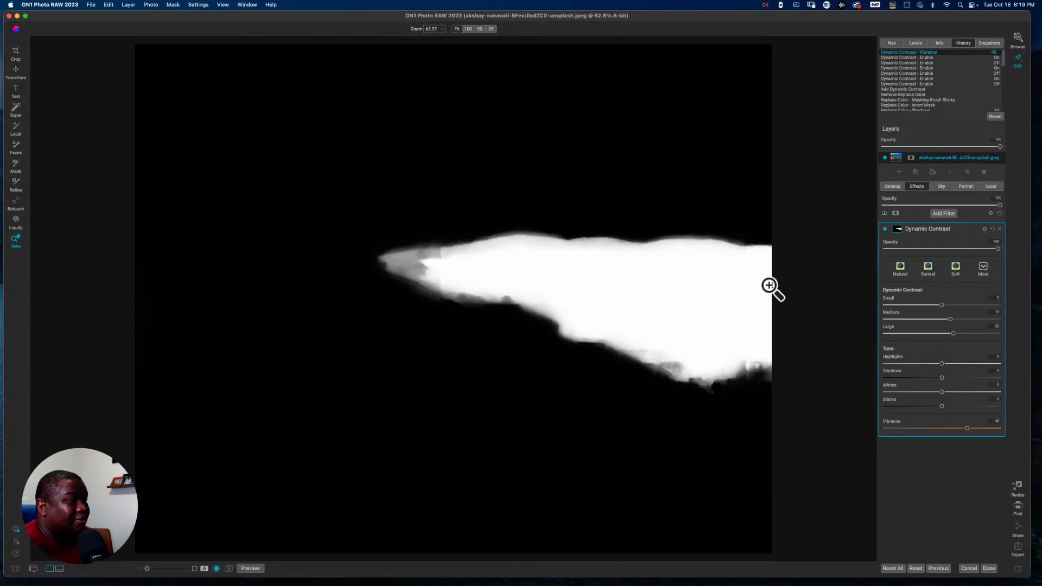
click(896, 230)
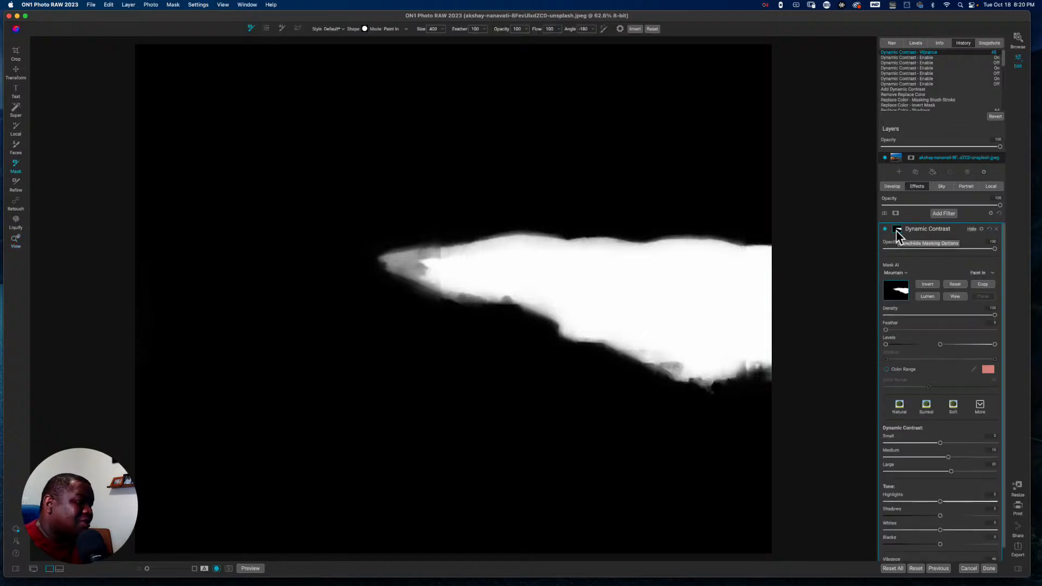
drag(886, 329, 914, 334)
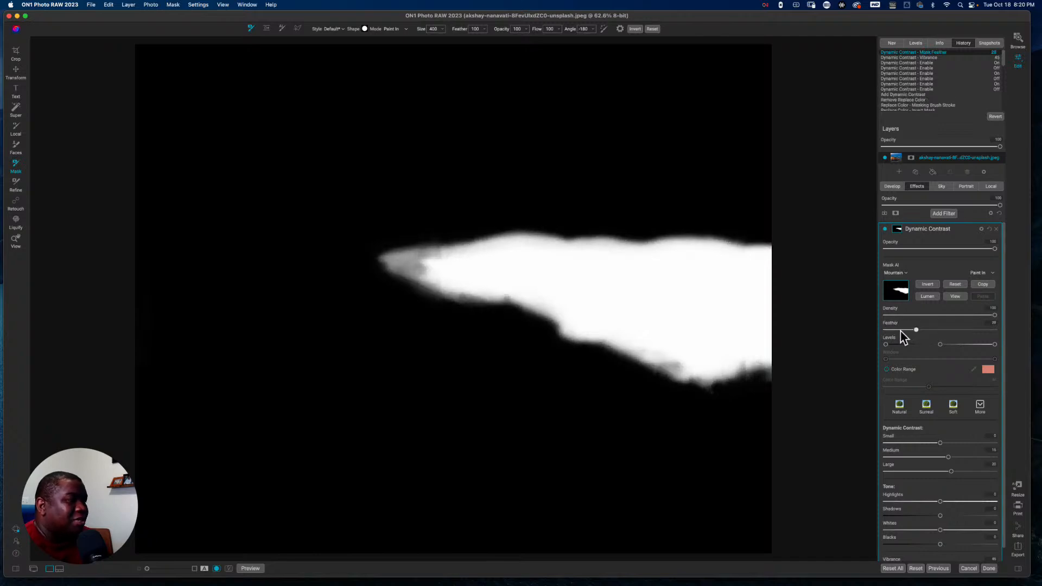
click(907, 296)
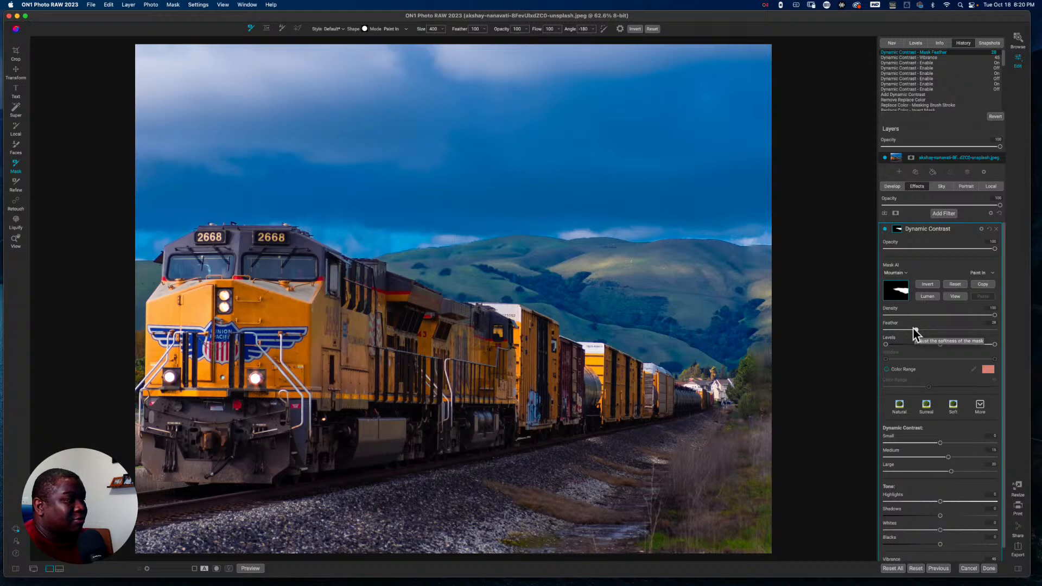
drag(914, 328, 901, 333)
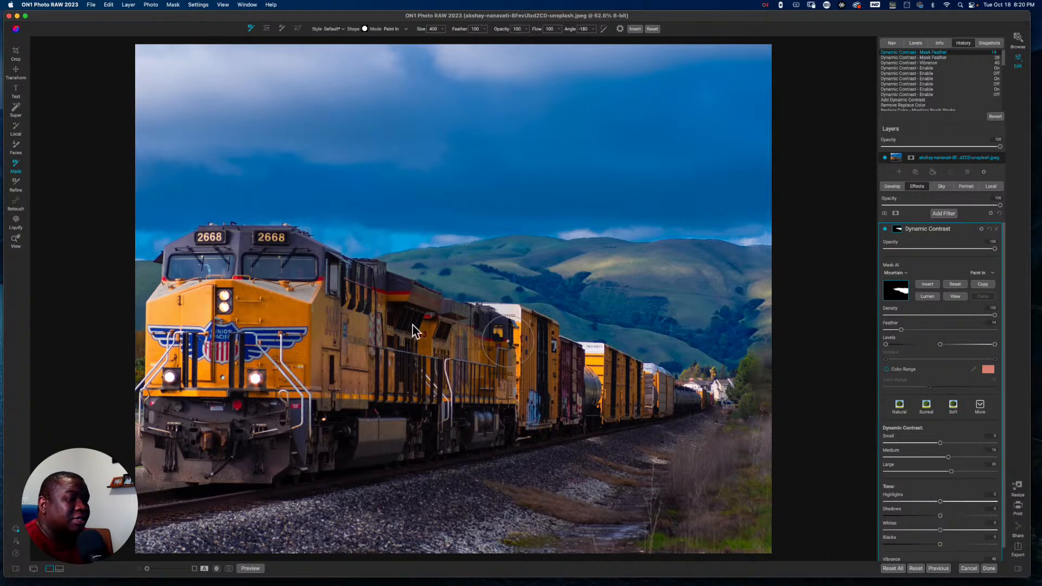
- Select the sky with the Super Select tool and apply the Nickel black-and-white LUT to it
click(16, 106)
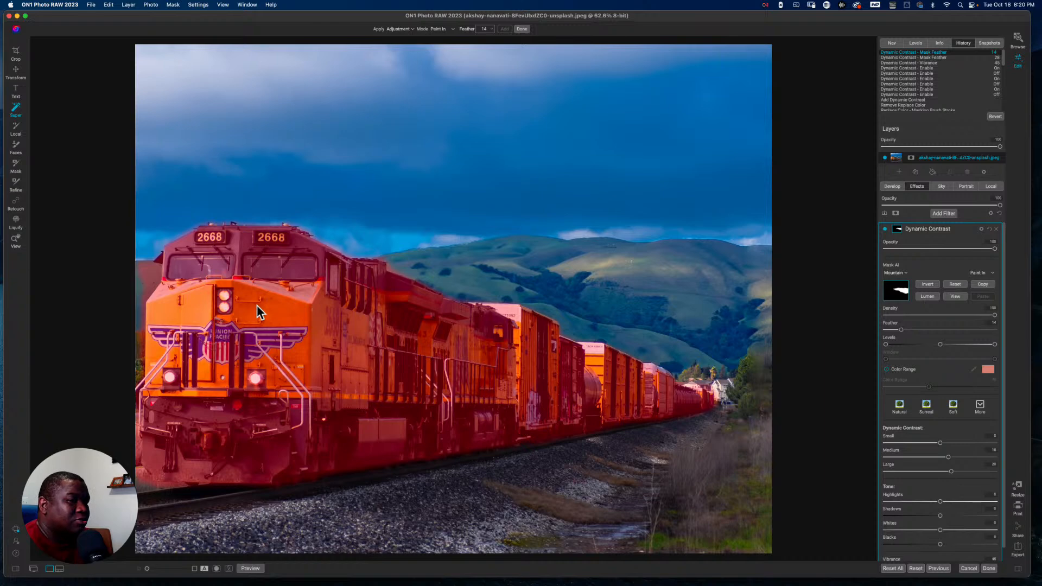
click(483, 129)
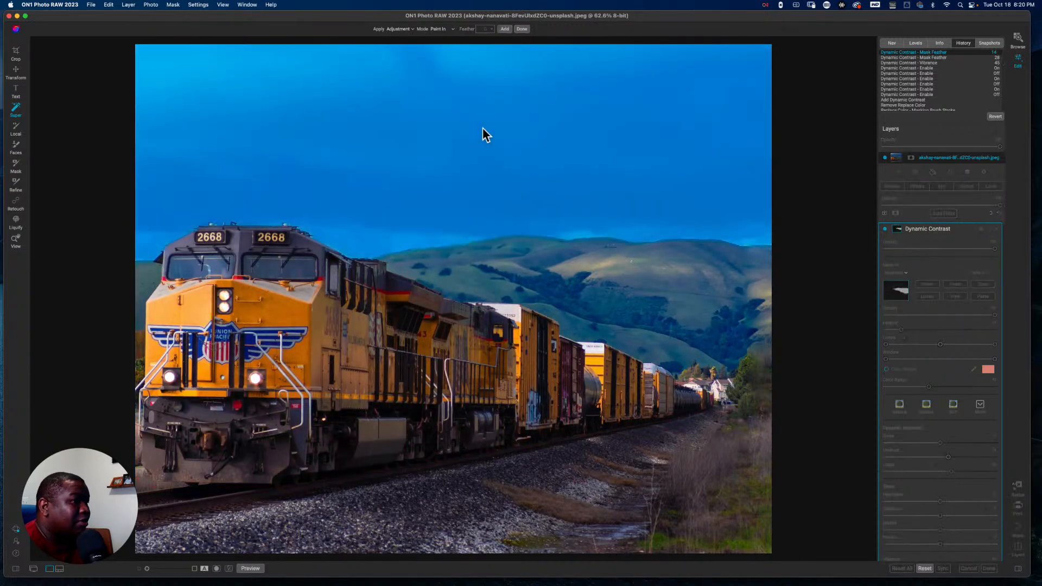
click(408, 28)
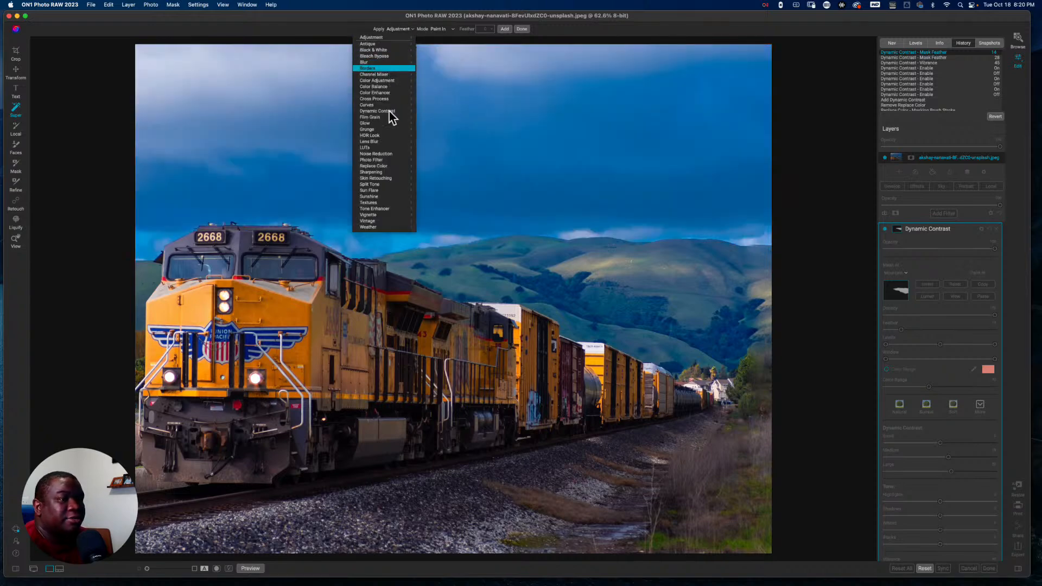
mouse_move(385, 156)
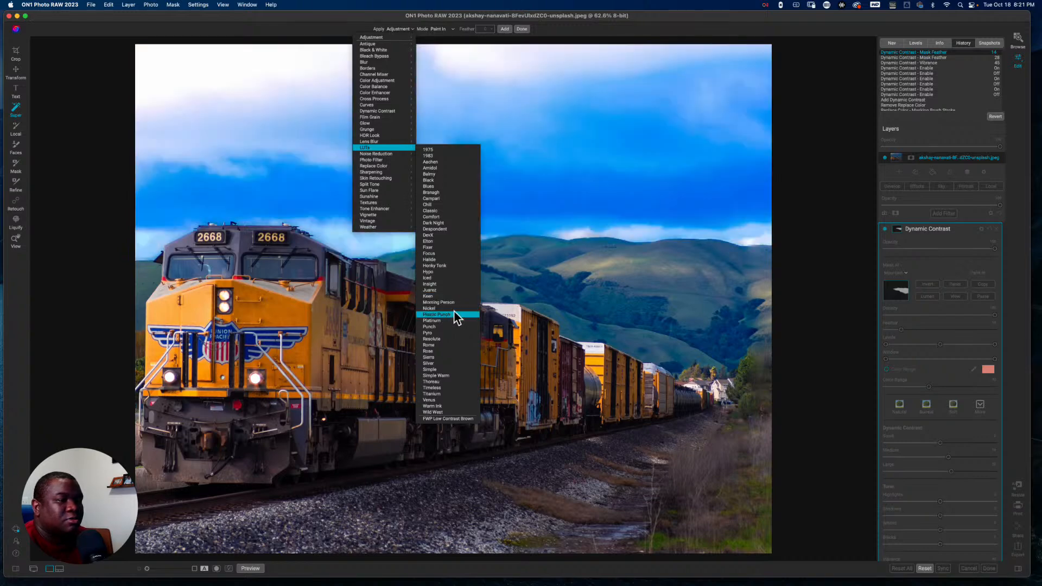
click(458, 315)
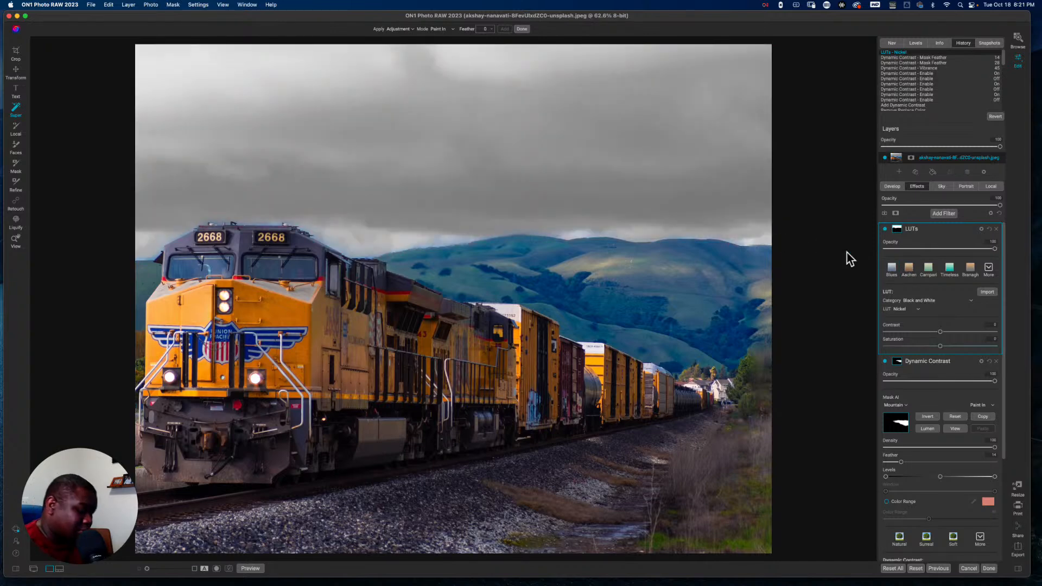
- Inspect the LUTs sky mask along the ridgeline at 100% magnification and set its feather to 32
key(z)
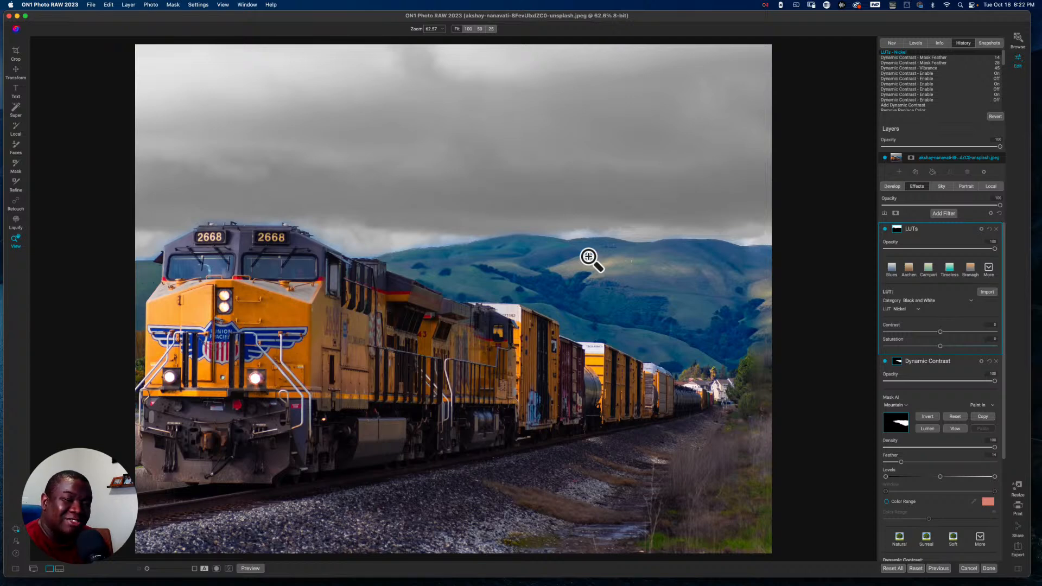
click(438, 249)
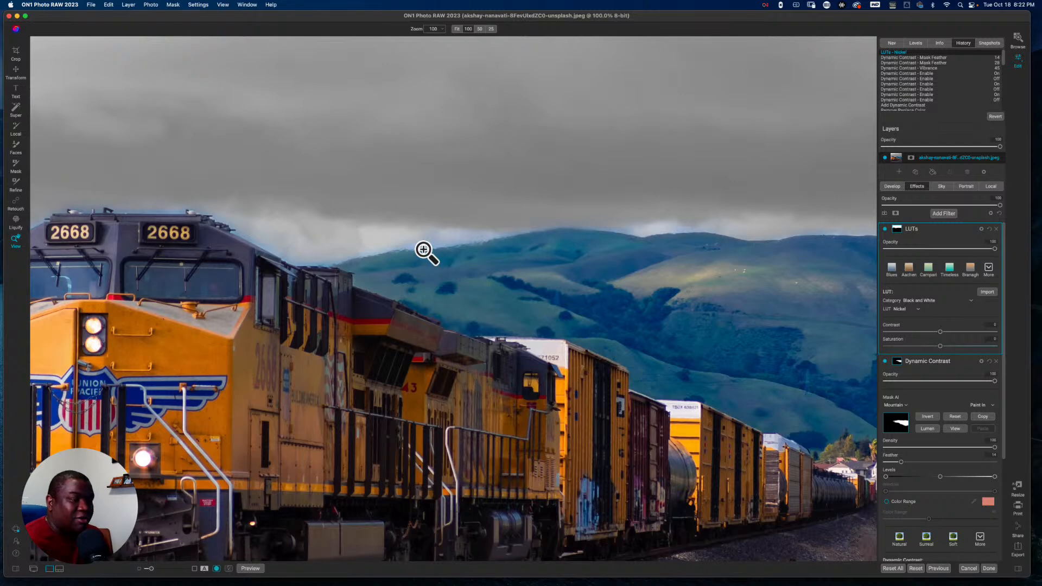
key(o)
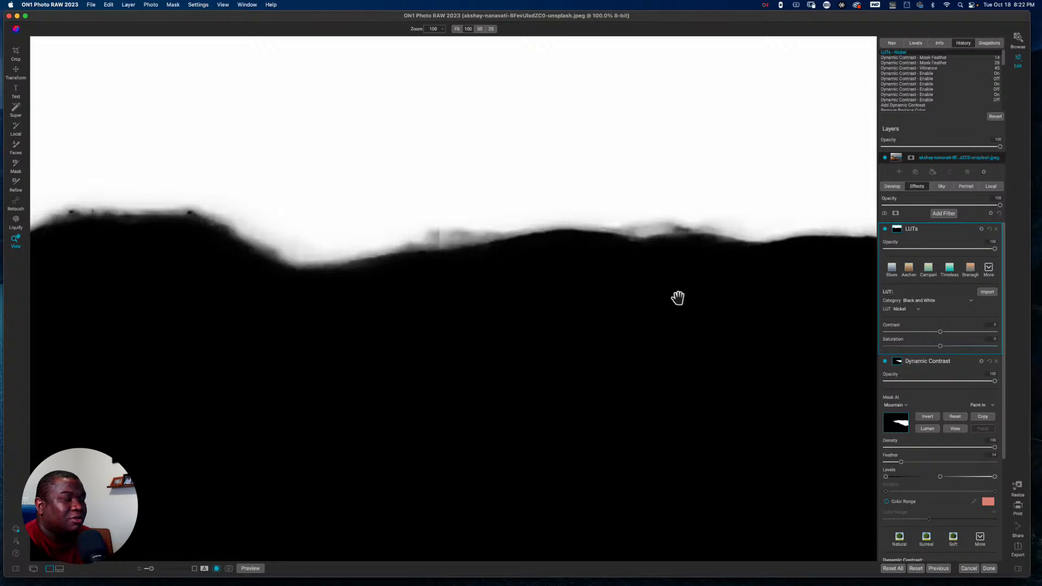
click(896, 232)
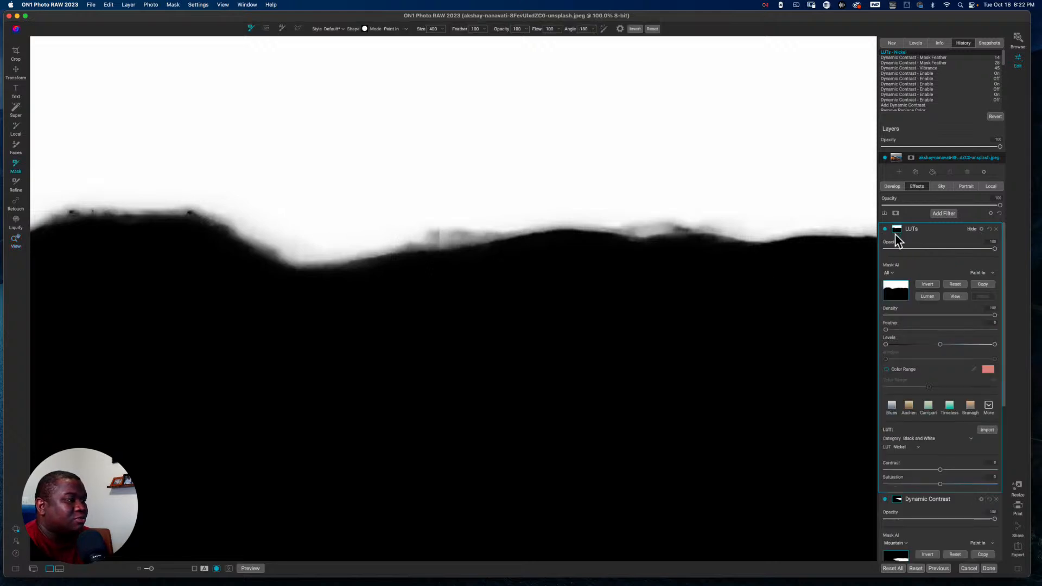
drag(885, 330, 903, 330)
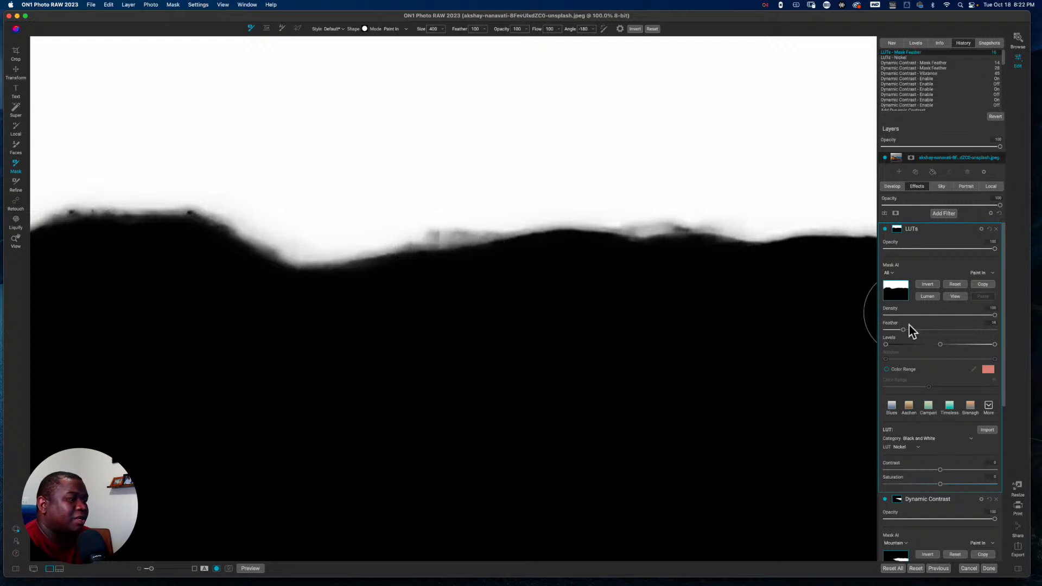
drag(903, 330, 921, 331)
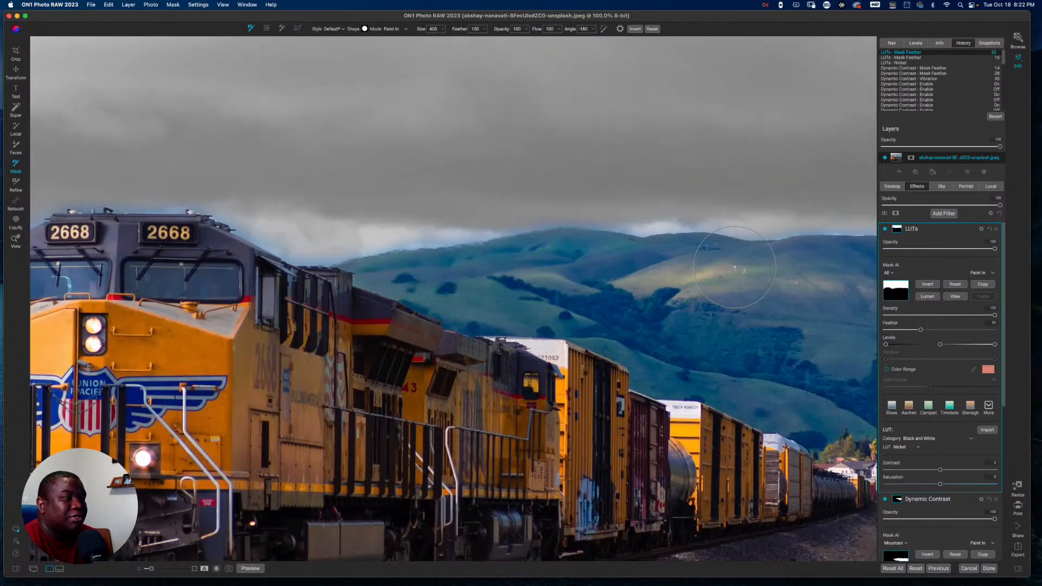
- Check the feathered edge between sky and hills at full view and 100%, and remove the LUTs filter
key(z)
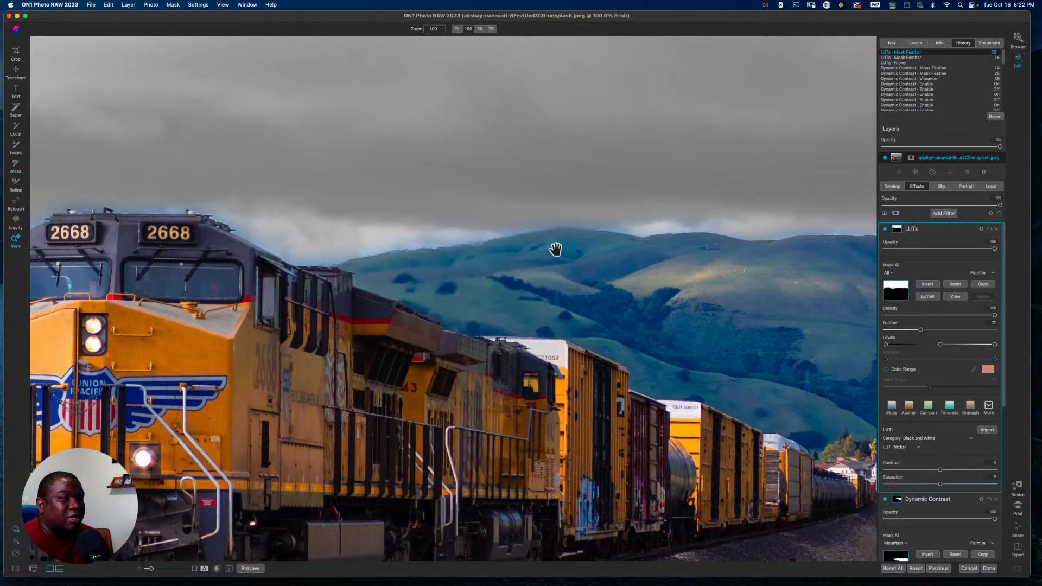
key(super+0)
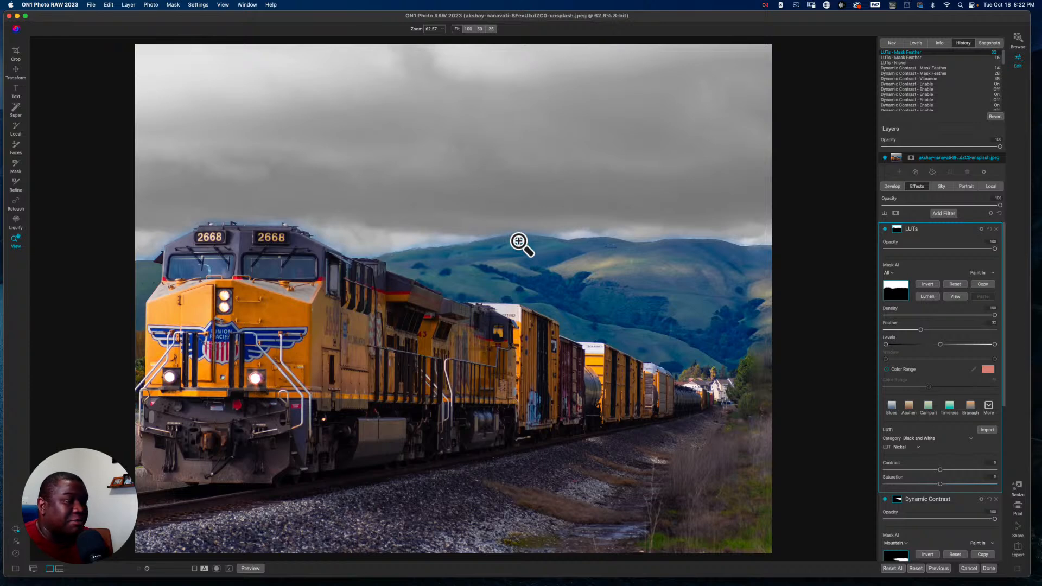
click(459, 239)
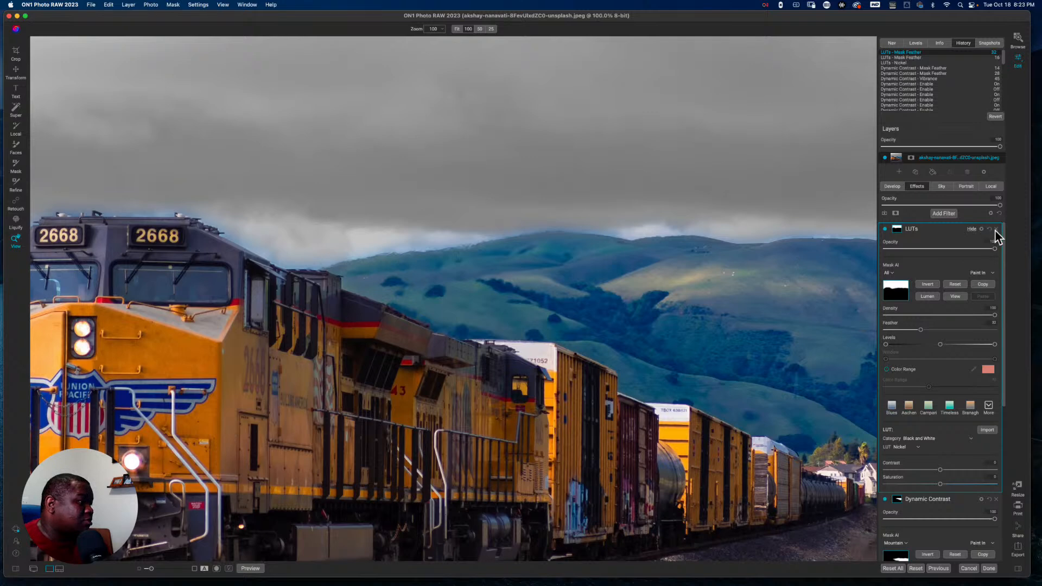
key(BackSpace)
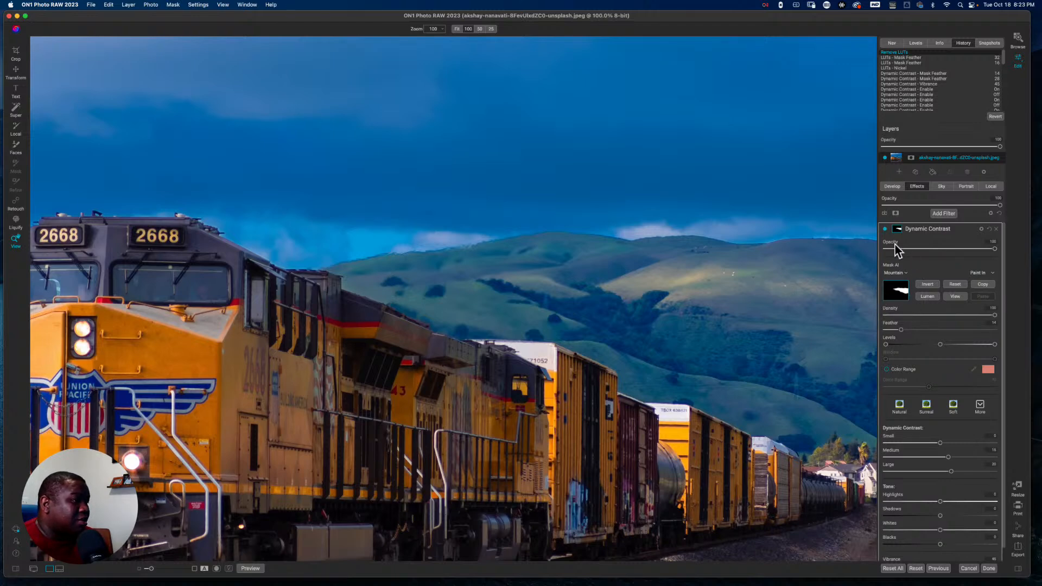
- Switch off the Dynamic Contrast filter and examine the unfiltered hills at full view and 100% magnification
click(885, 229)
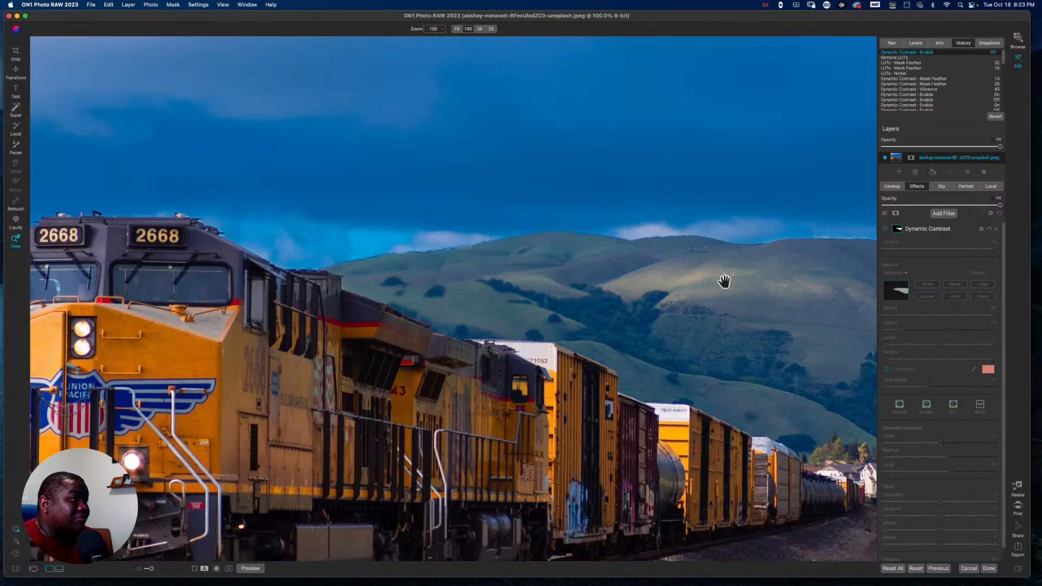
key(super+0)
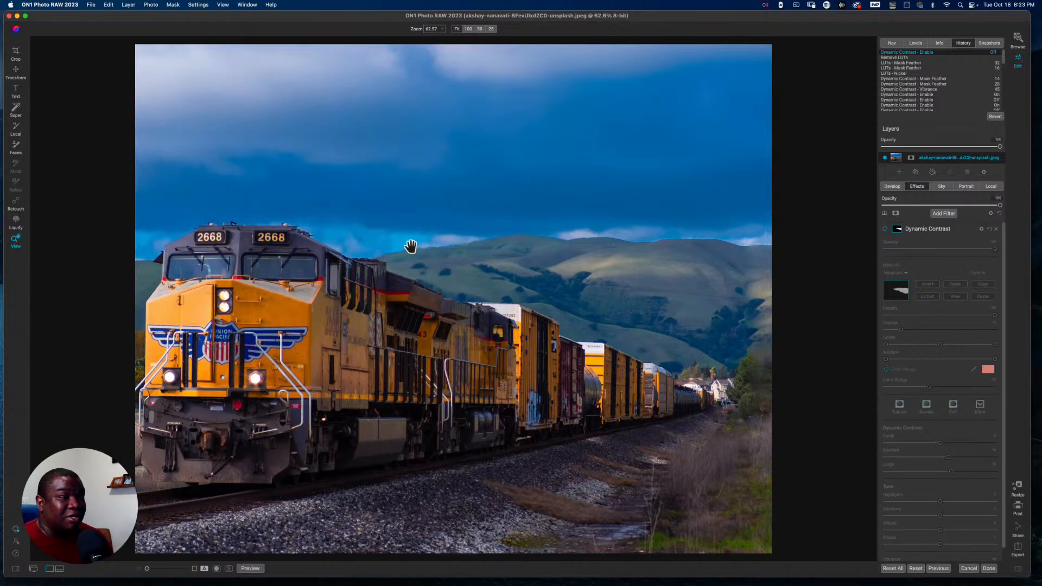
click(410, 245)
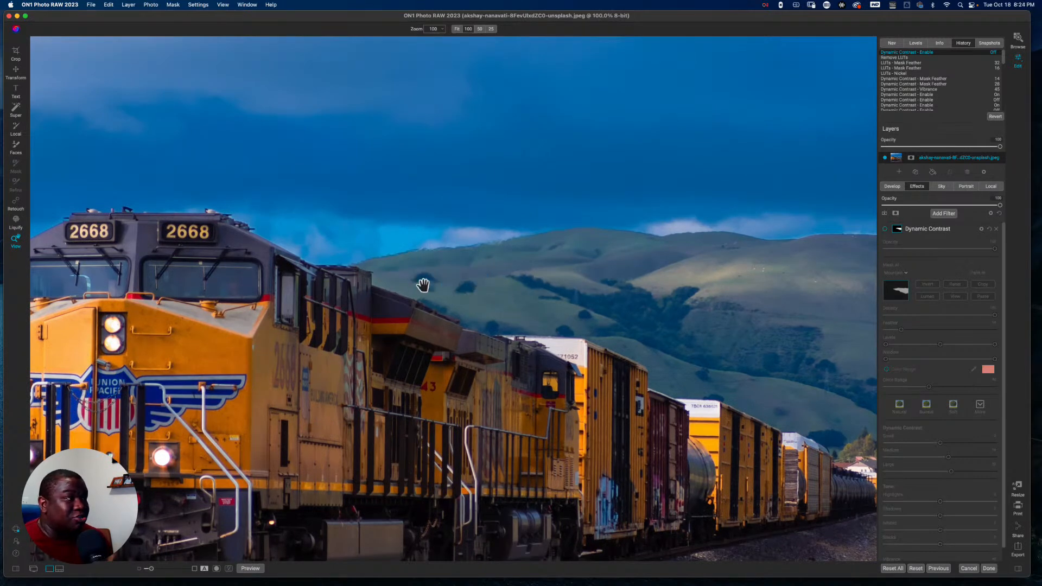
click(423, 284)
click(939, 44)
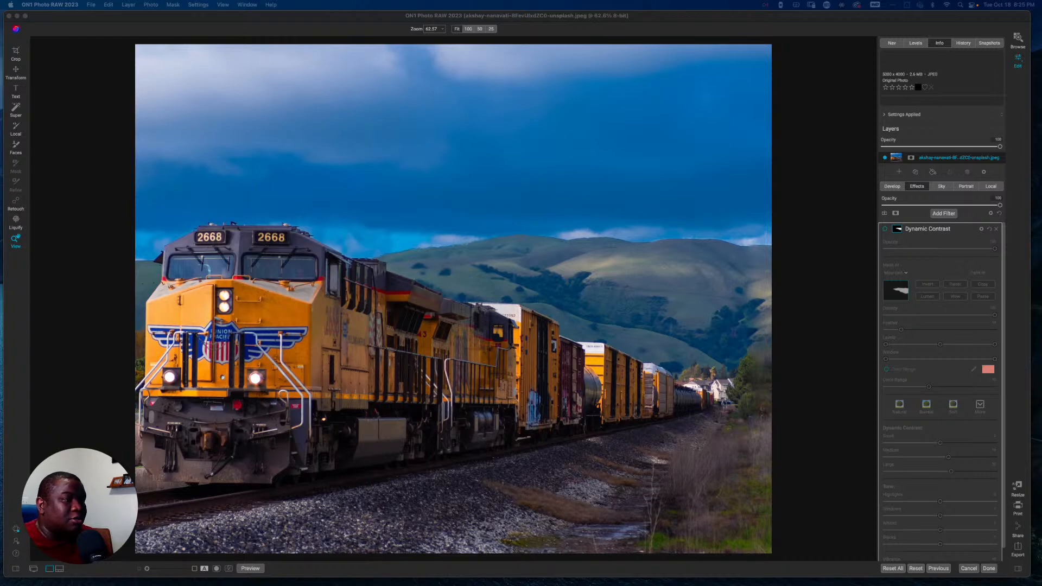
- Select the whole train with the Super Select tool and give it a local adjustment with the 1 Vibrance − preset
click(674, 18)
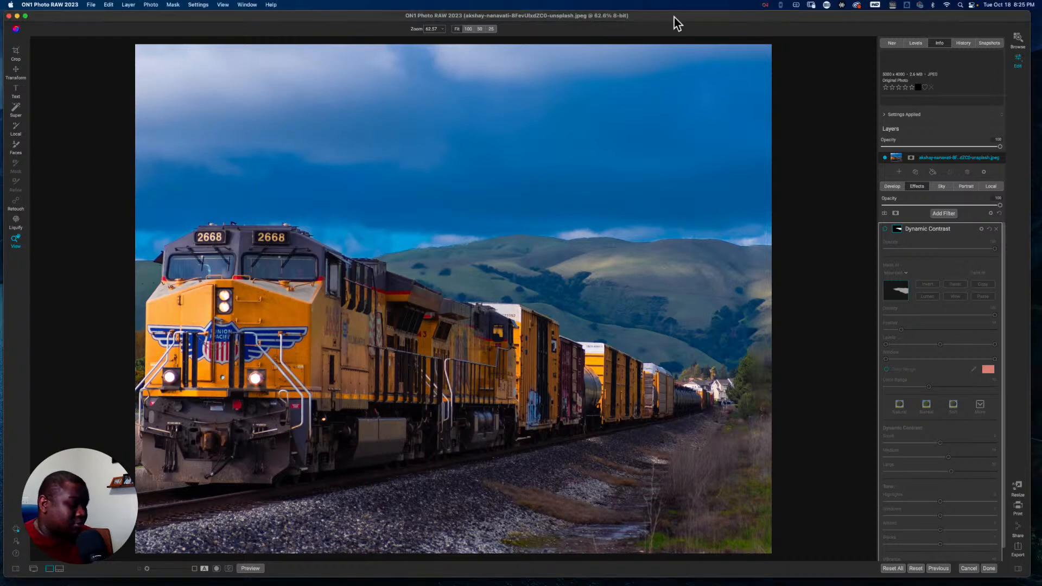
key(super+minus)
key(super+minus)
key(super+minus)
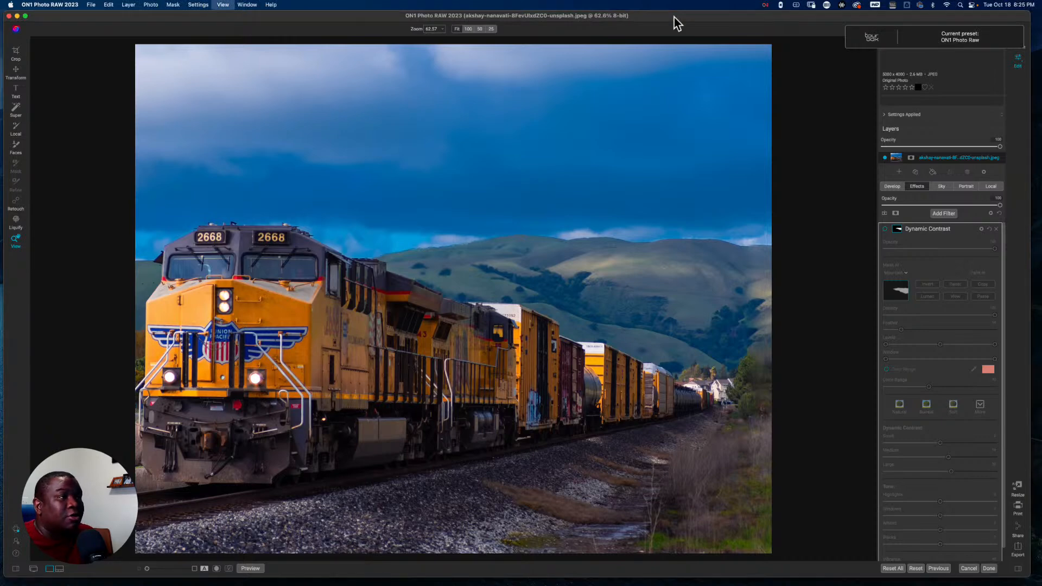
key(super+minus)
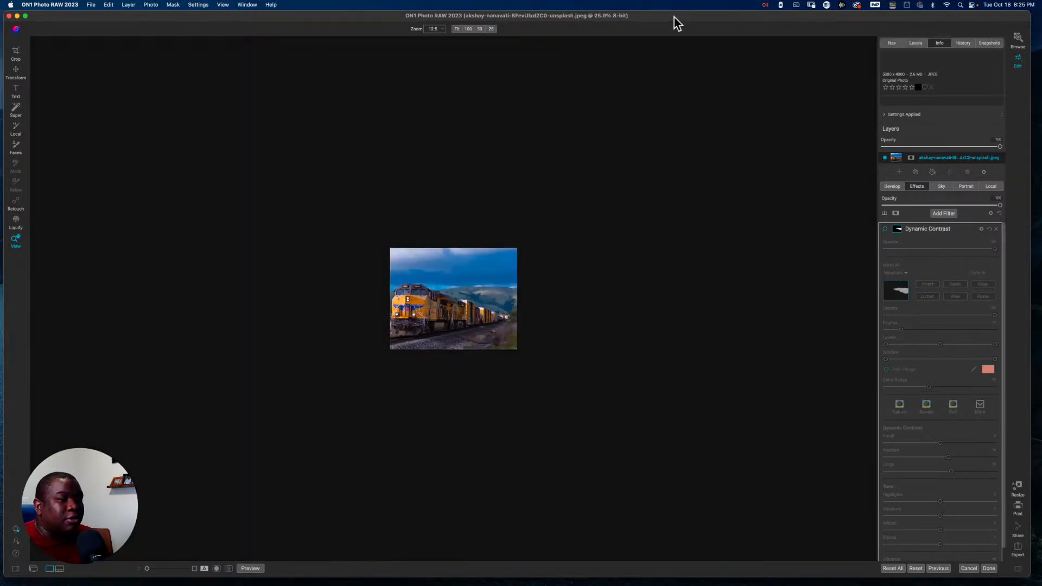
key(super+equal)
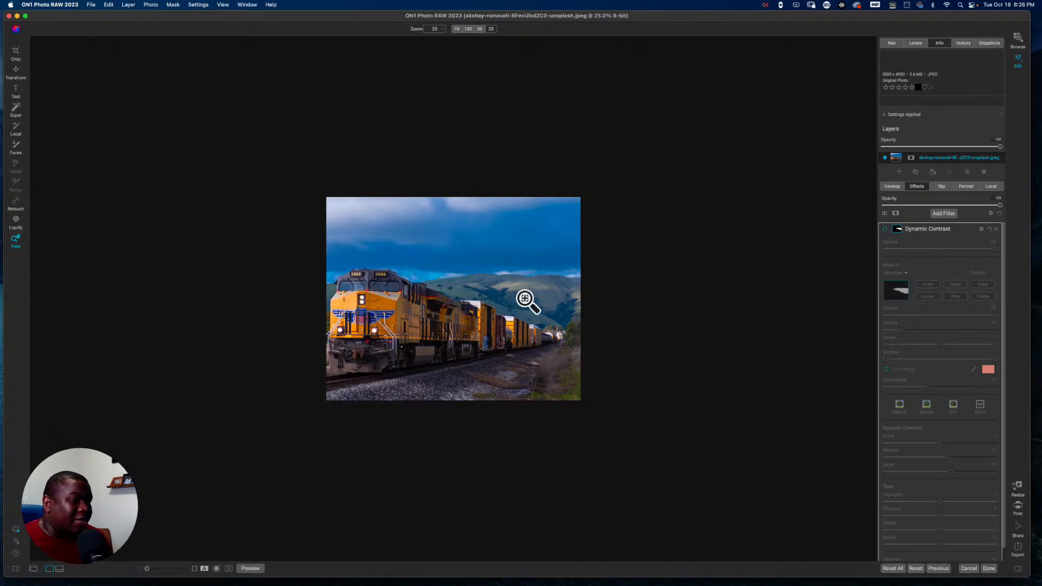
key(k)
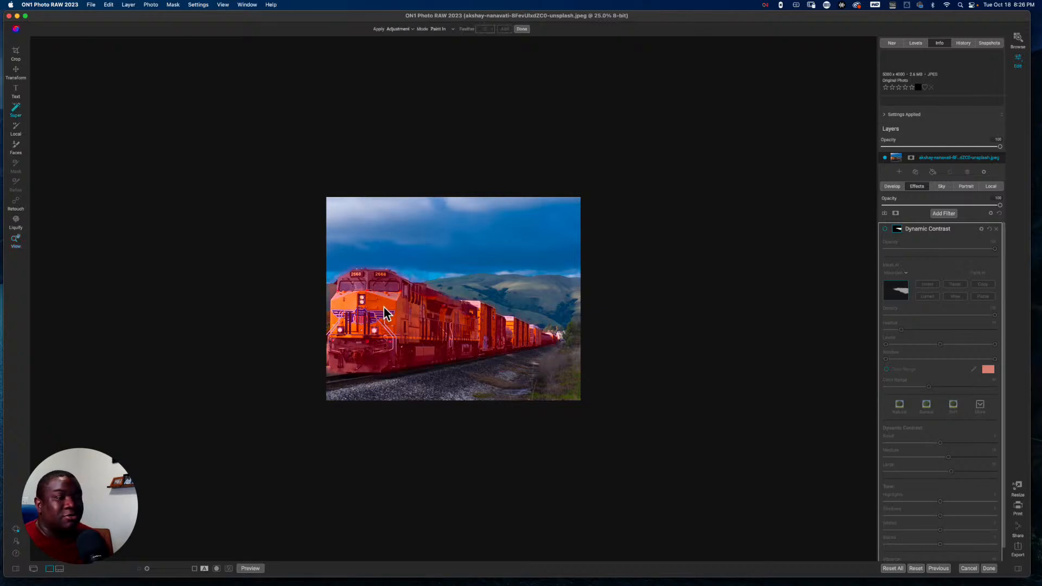
click(387, 312)
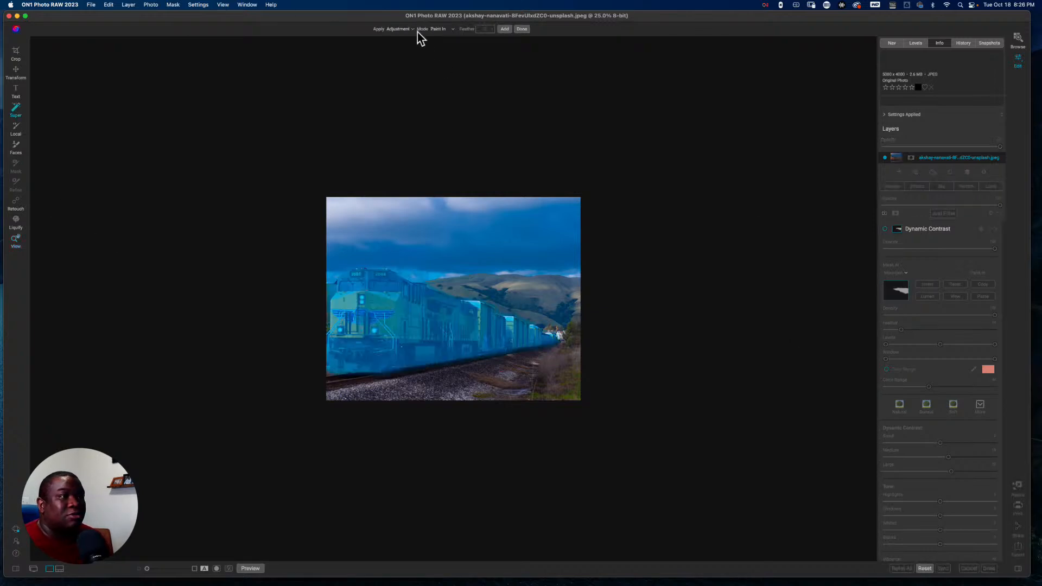
click(399, 30)
mouse_move(390, 36)
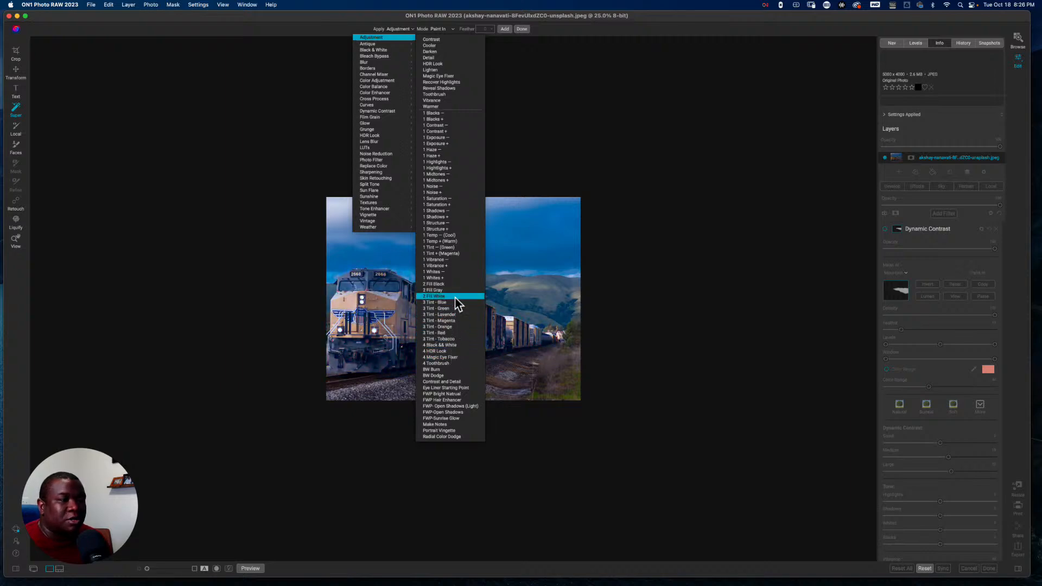
click(452, 260)
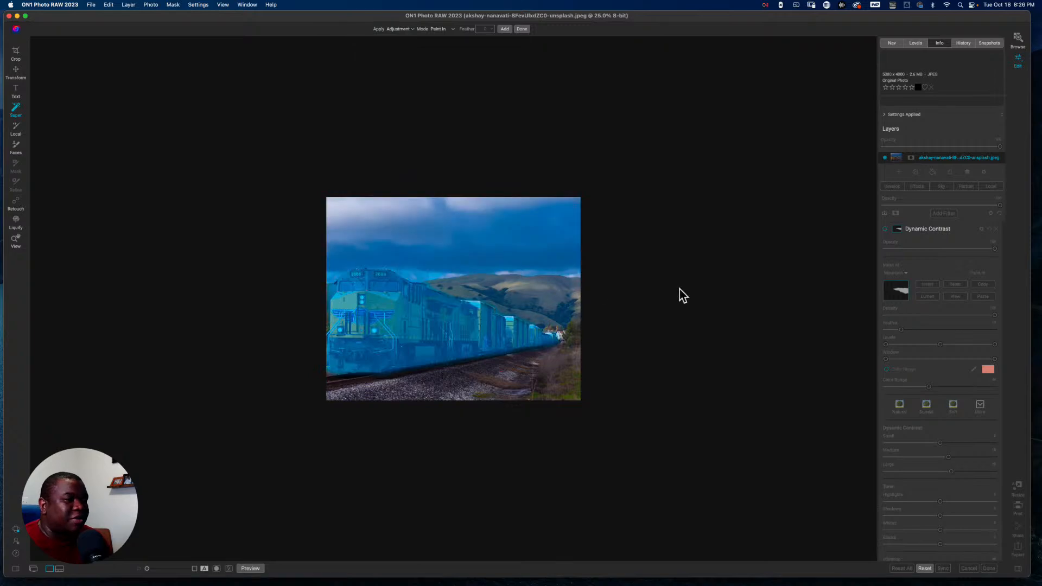
click(505, 30)
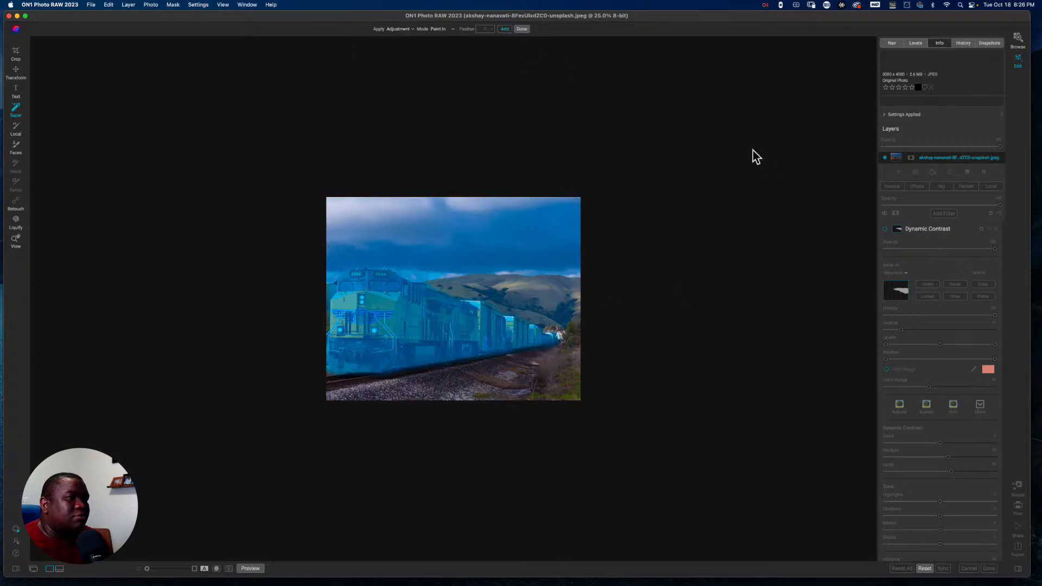
click(521, 29)
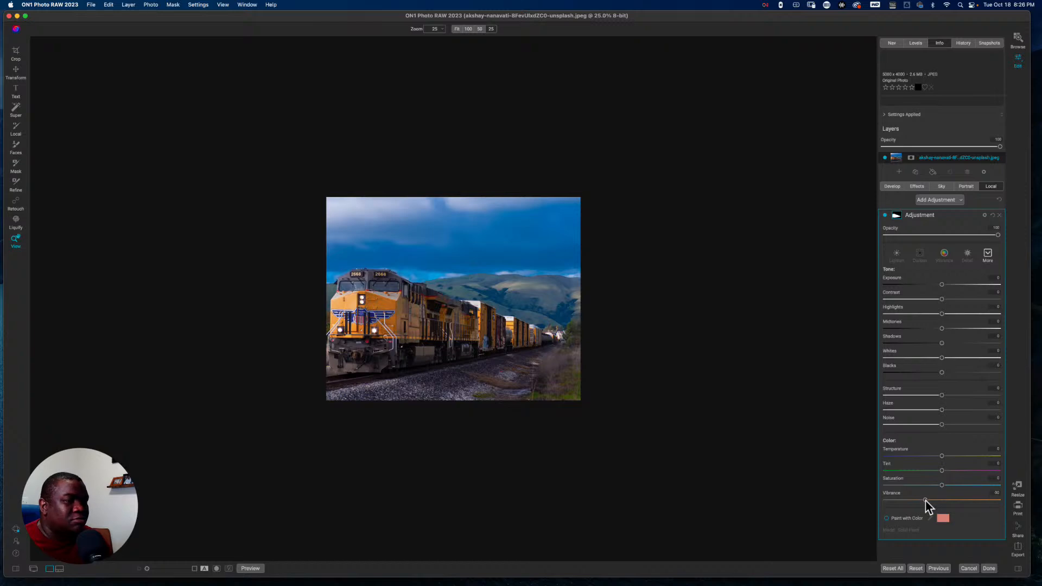
- Raise the train adjustment's vibrance, try a brighter exposure on it, and reset the exposure to 0
drag(925, 500, 964, 499)
drag(941, 284, 970, 284)
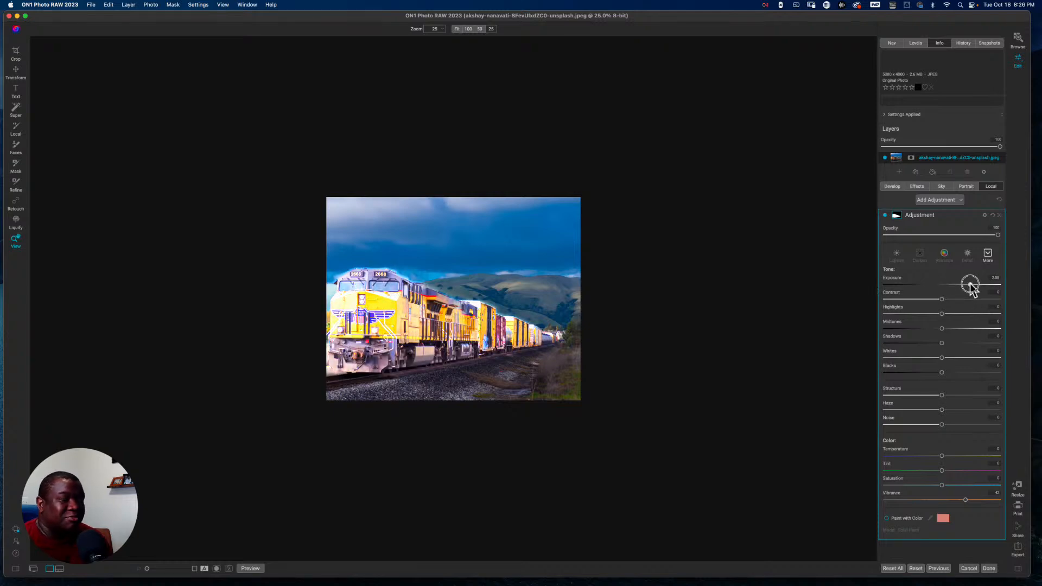
drag(970, 284, 961, 285)
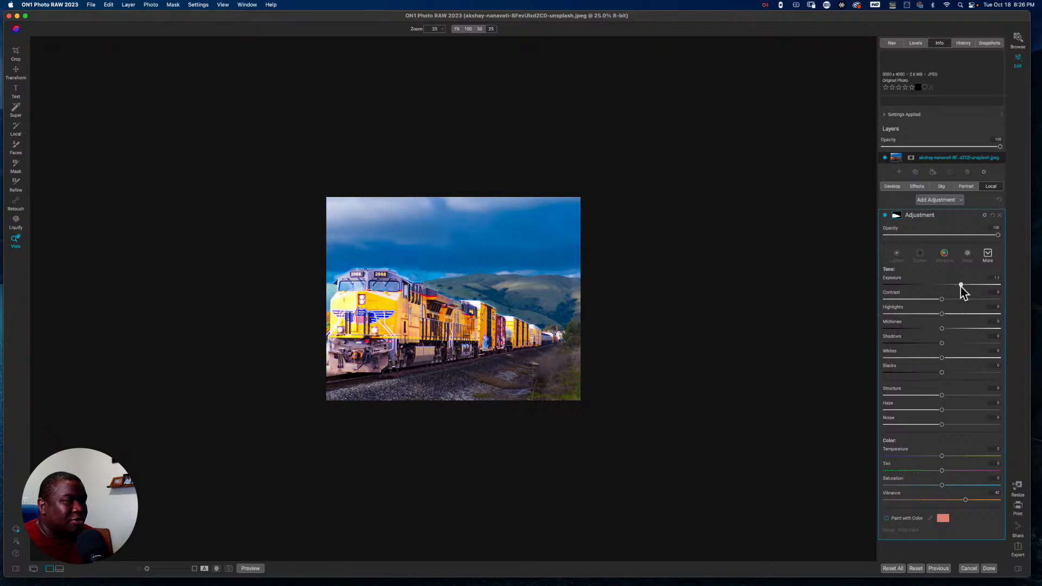
double_click(961, 284)
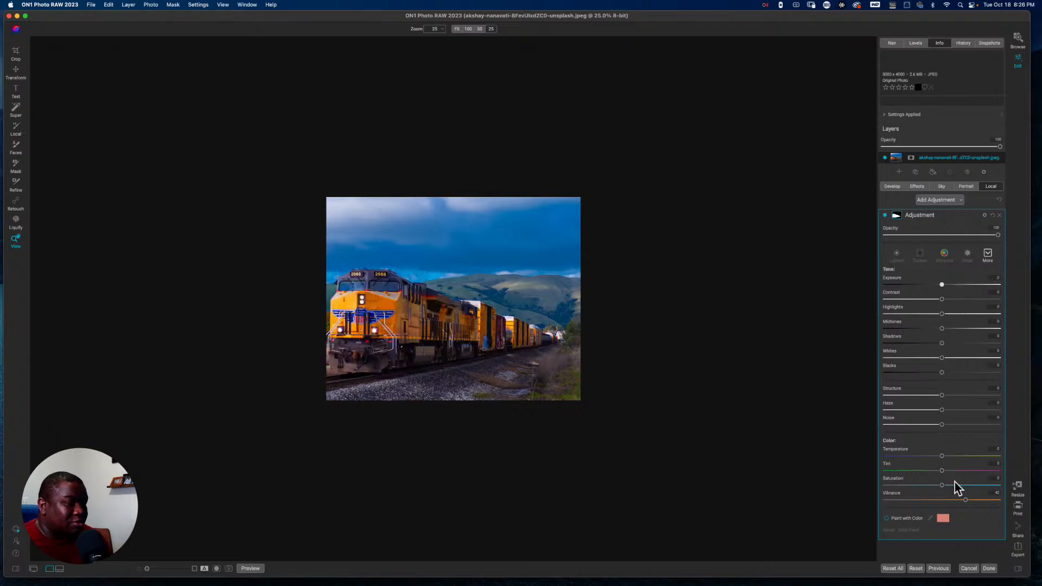
drag(966, 501, 970, 500)
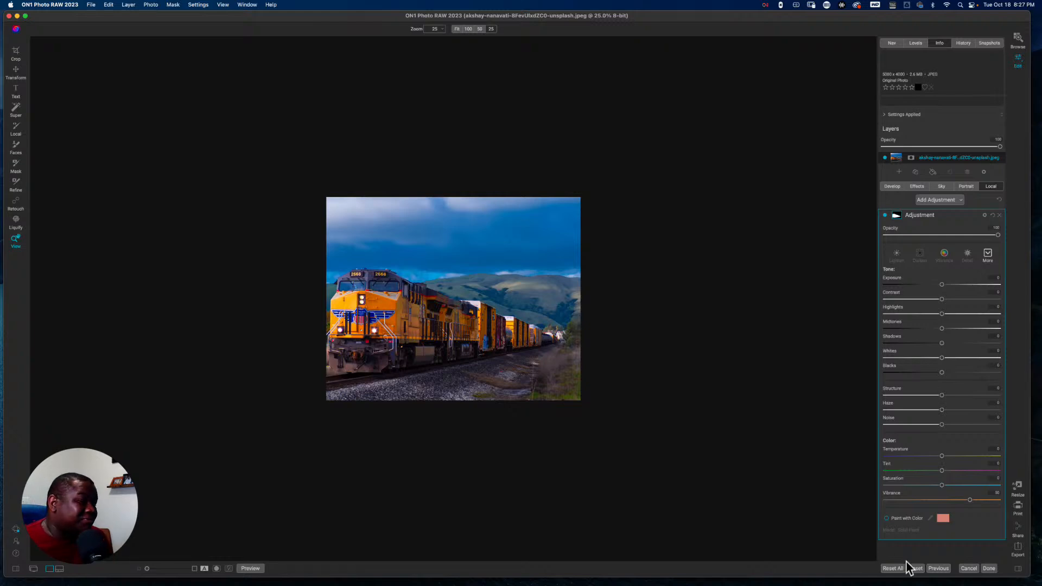
- Cancel editing of the train photo, discard all its changes, and return to browsing
click(968, 567)
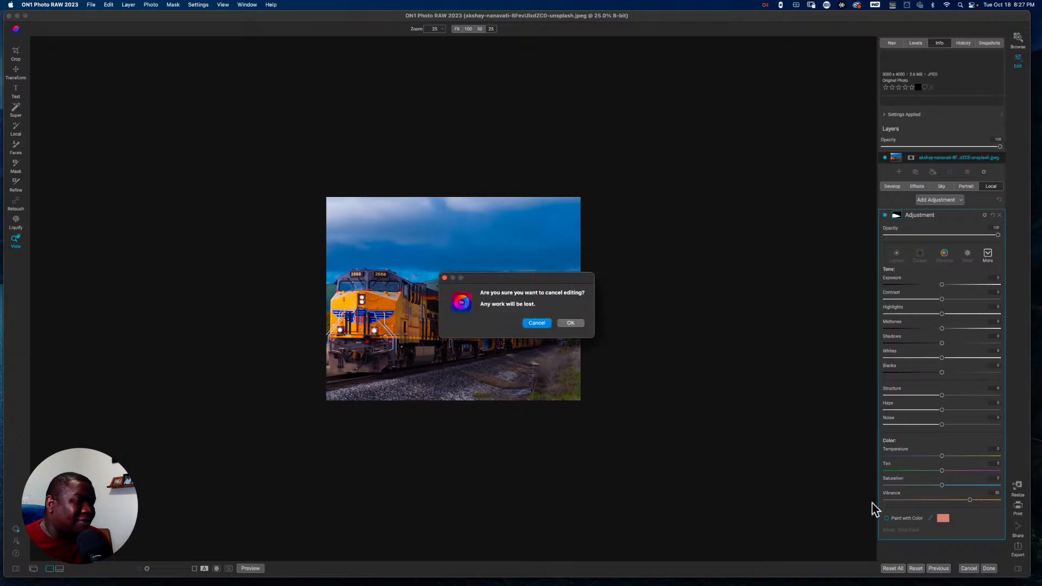
click(578, 326)
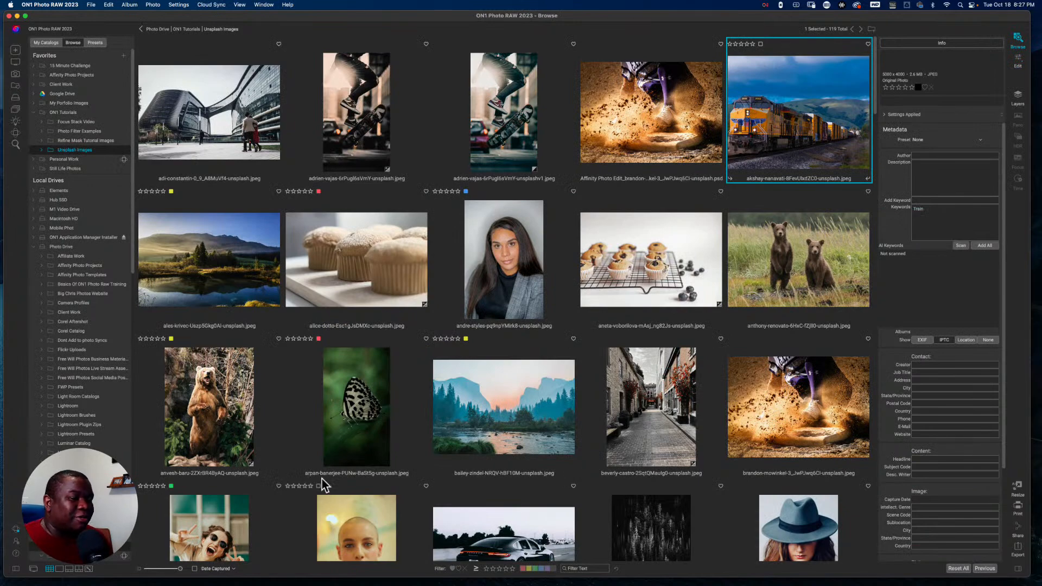
- Apply the Bleach Bypass filter's High-Key Warm preset to the bear in the standing bear photo using Super Select, and inspect the resulting mask
click(200, 422)
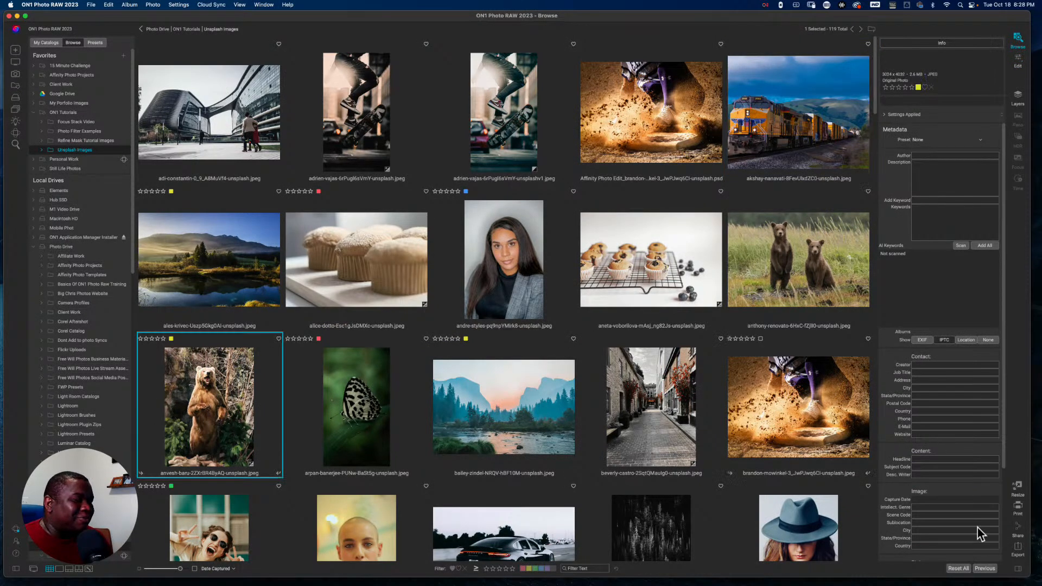
click(1017, 61)
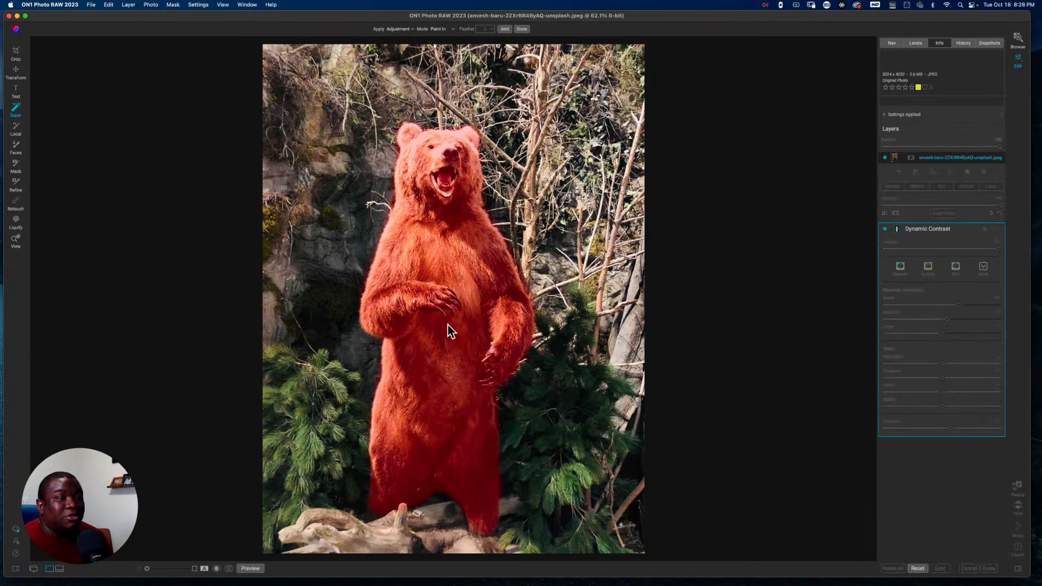
click(447, 325)
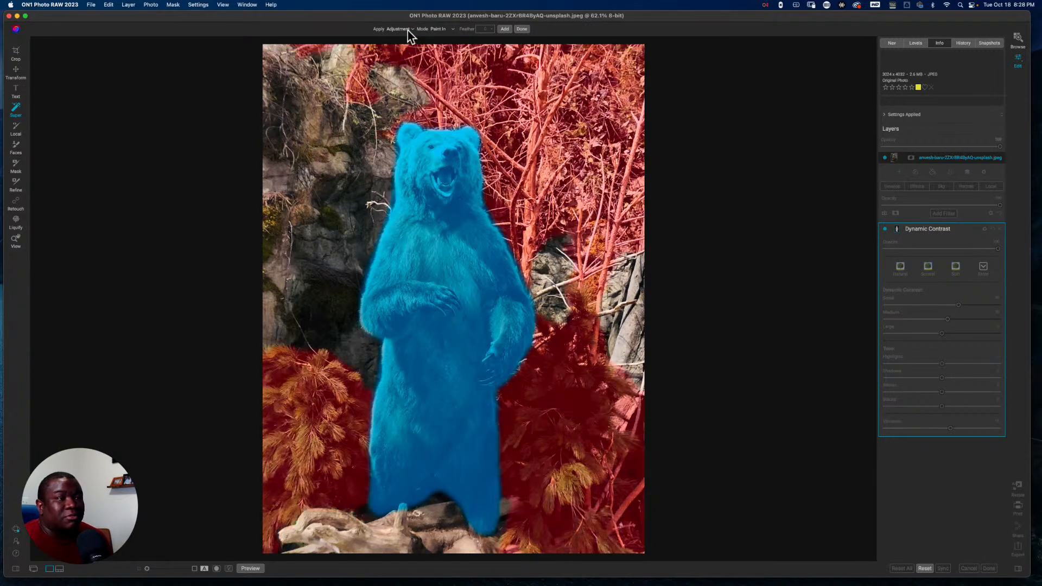
click(408, 30)
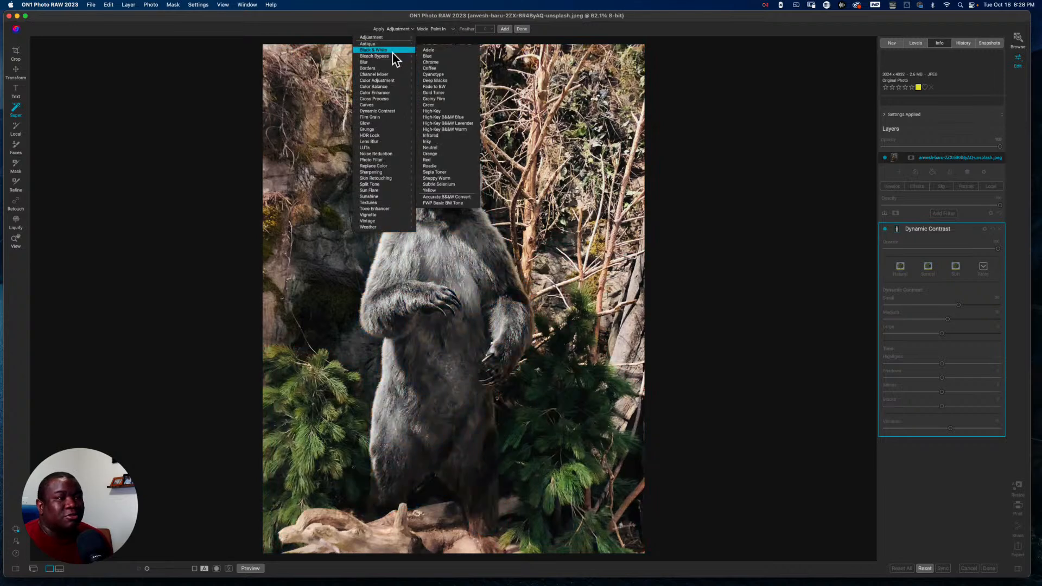
mouse_move(399, 56)
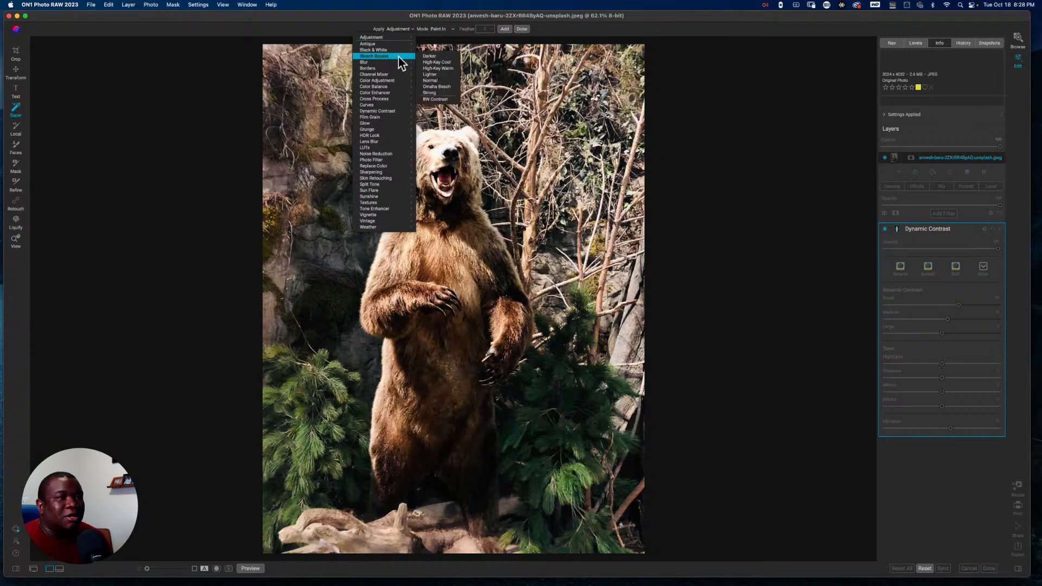
click(435, 69)
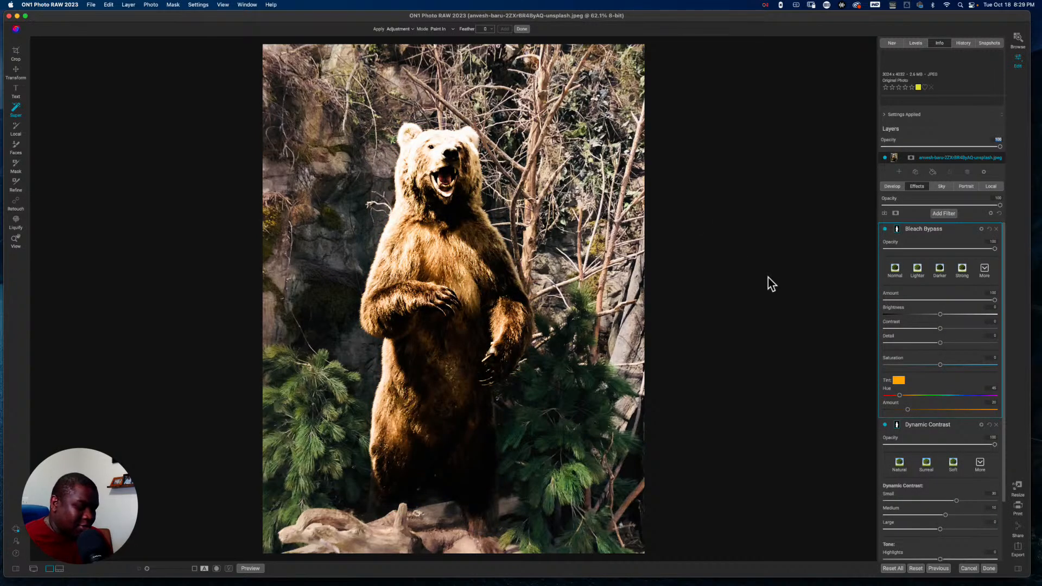
key(super+m)
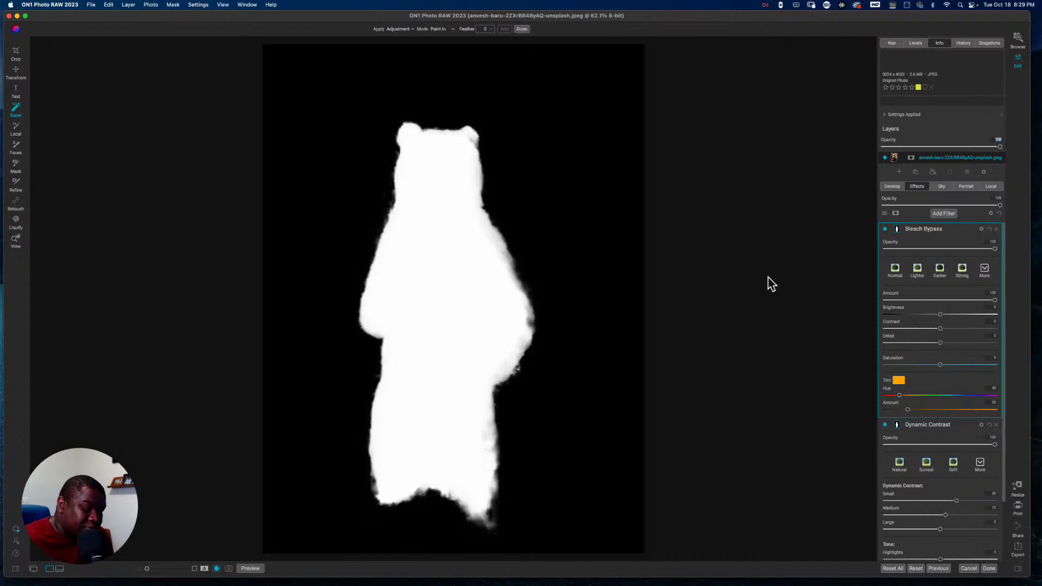
key(super+m)
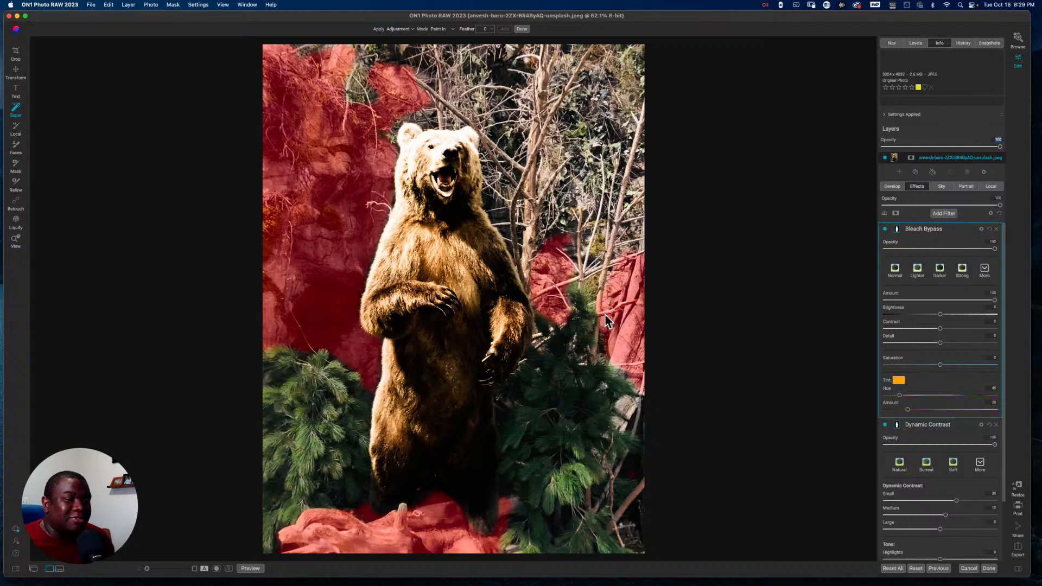
- Select the rocks and the foliage around the bear with Super Select, and leave the tool without applying an adjustment
click(627, 337)
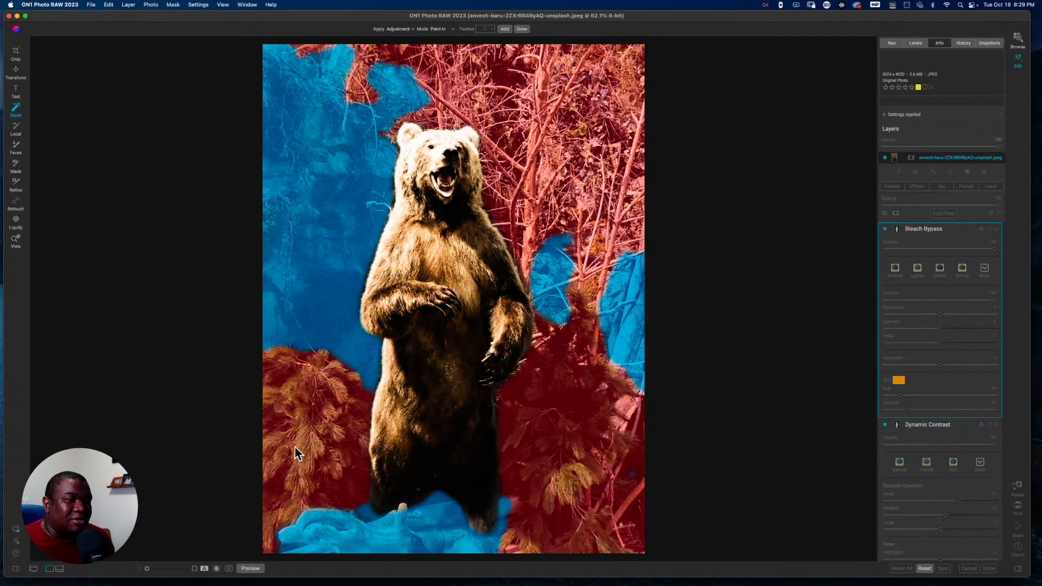
click(295, 441)
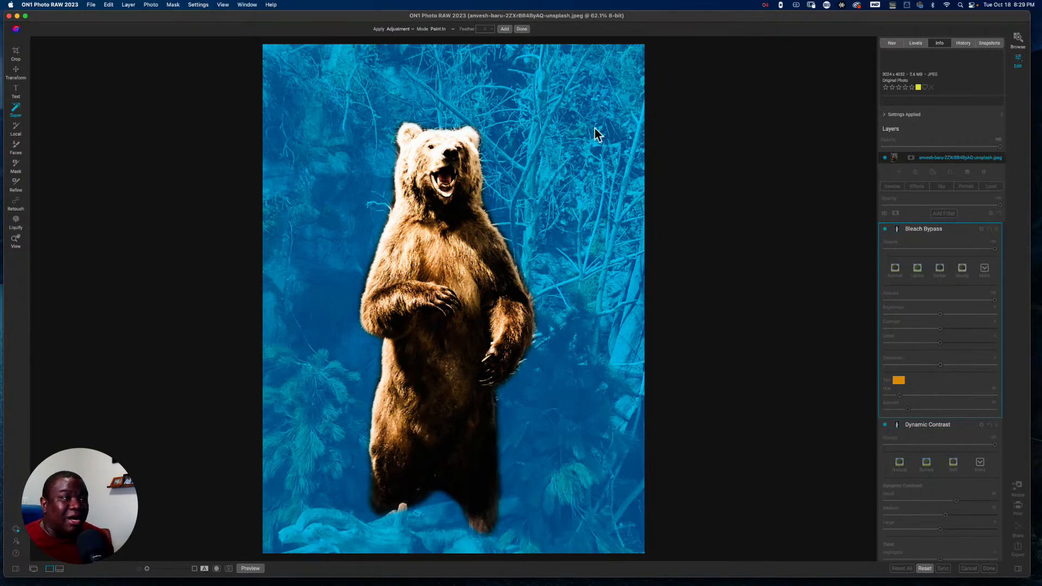
click(522, 29)
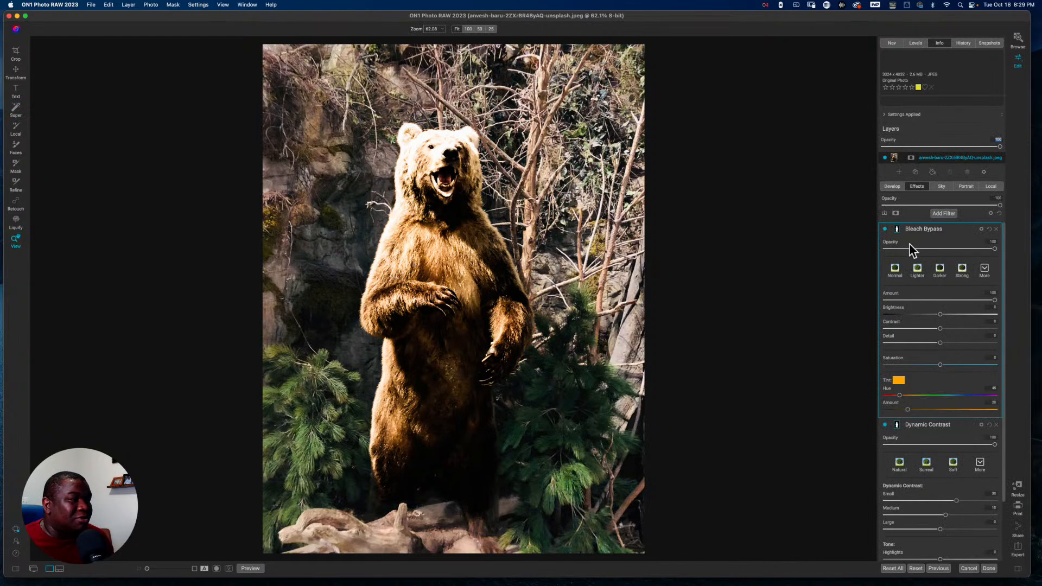
- Preview the AI mask regions offered for a new filter, and cancel editing of the bear photo, discarding its changes
click(945, 213)
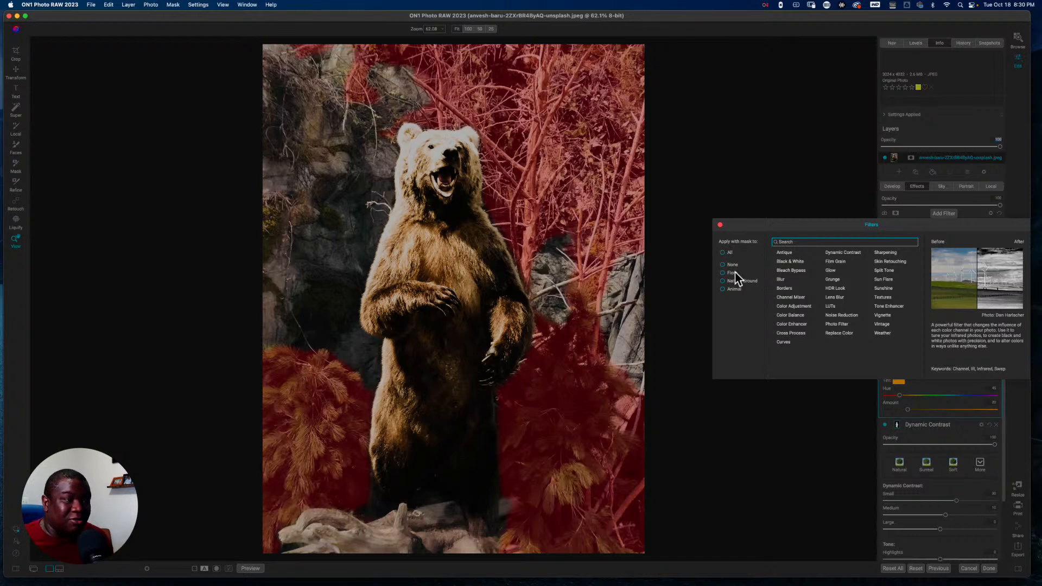
click(720, 225)
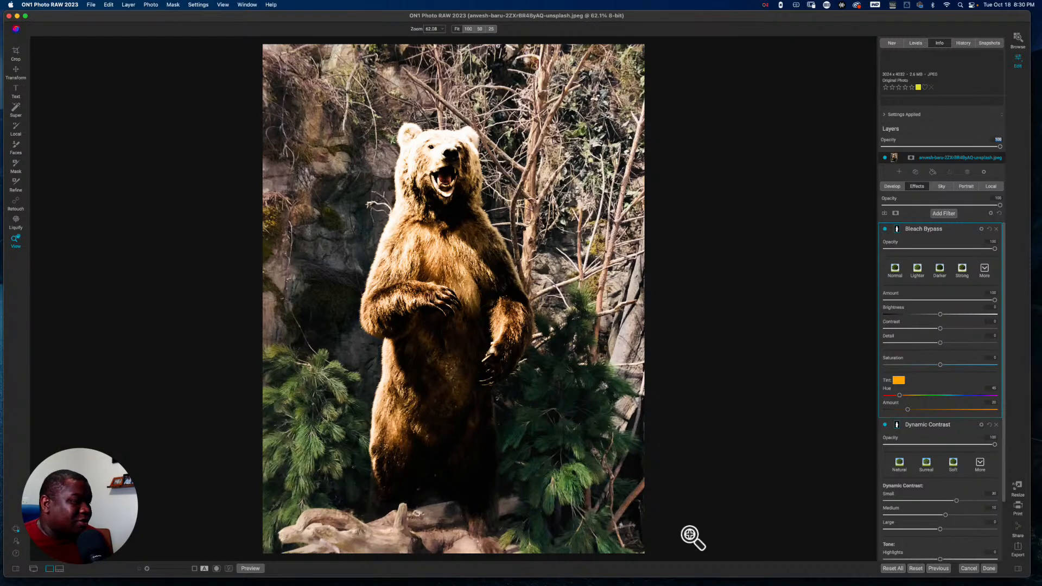
click(966, 568)
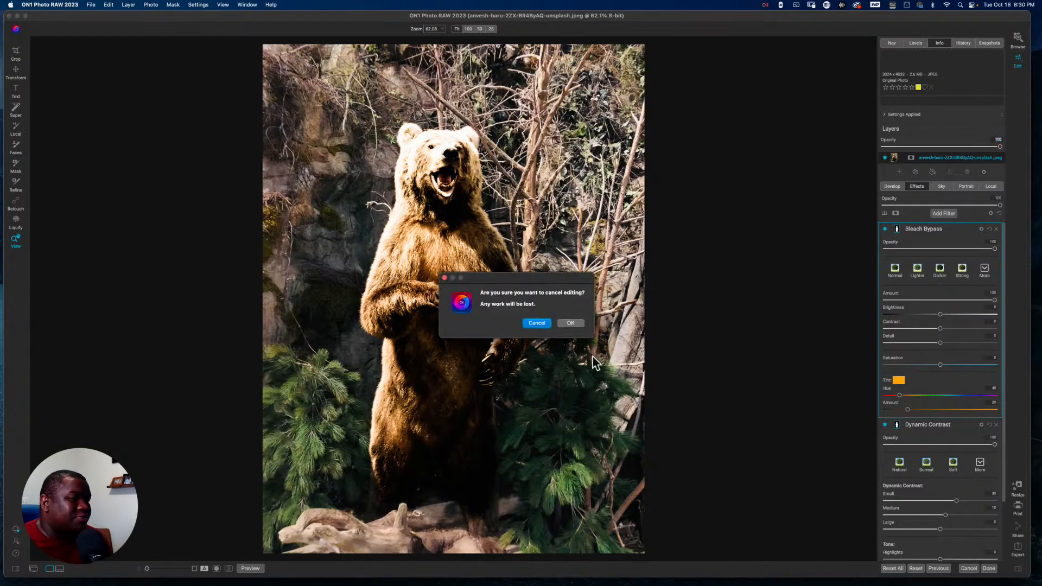
click(571, 322)
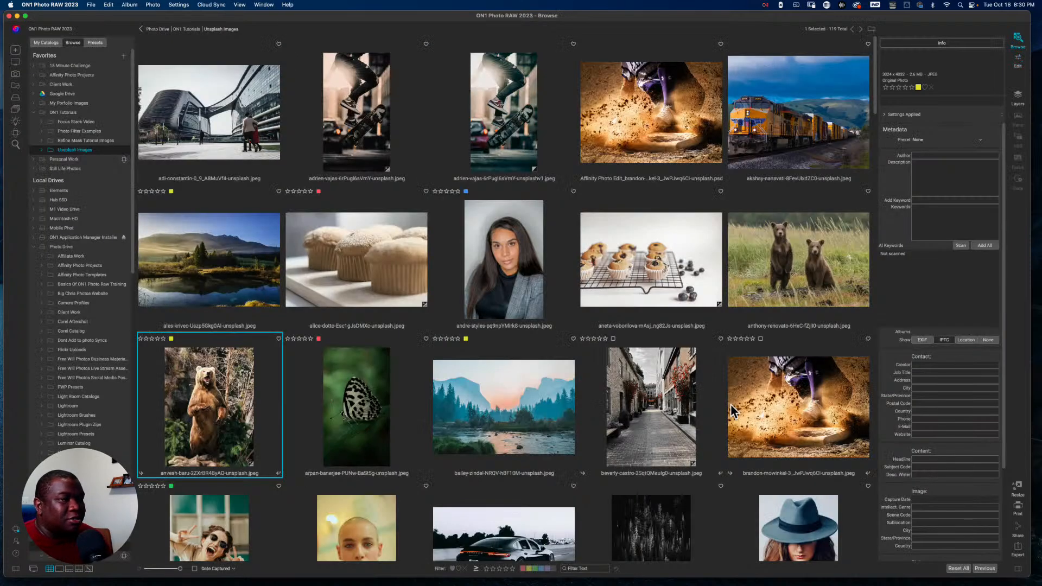
- Find the black-and-white soccer ball photo in the Unsplash Images folder and open it for editing with Super Select
scroll(575, 346, down, 3)
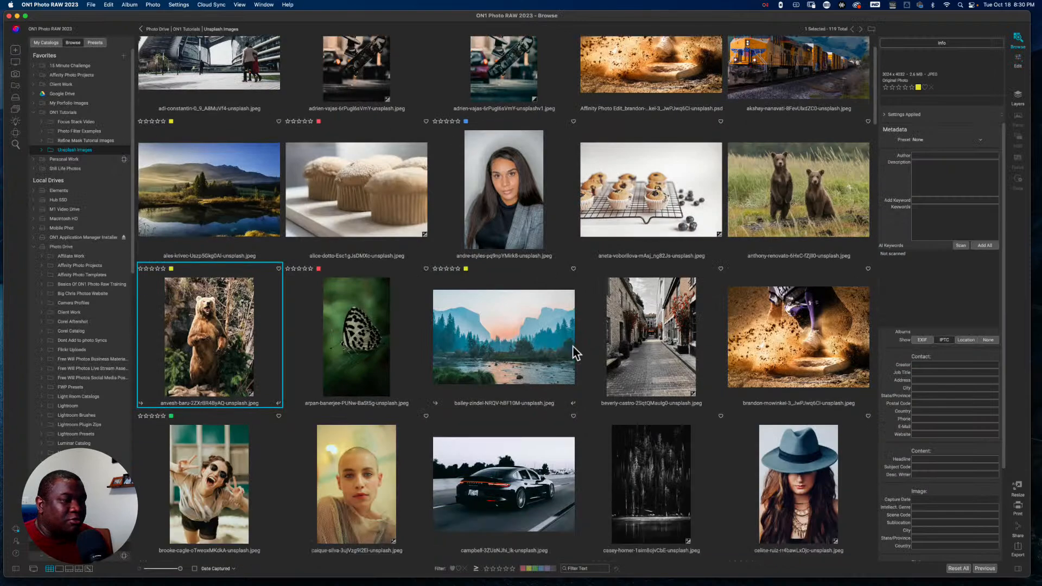
scroll(572, 346, down, 15)
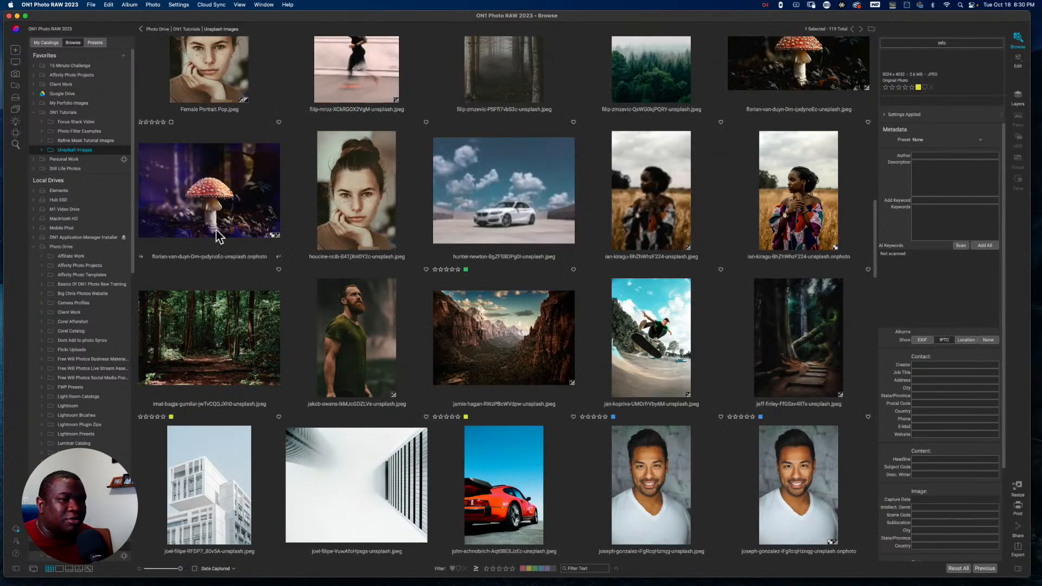
scroll(593, 365, down, 2)
scroll(591, 360, down, 5)
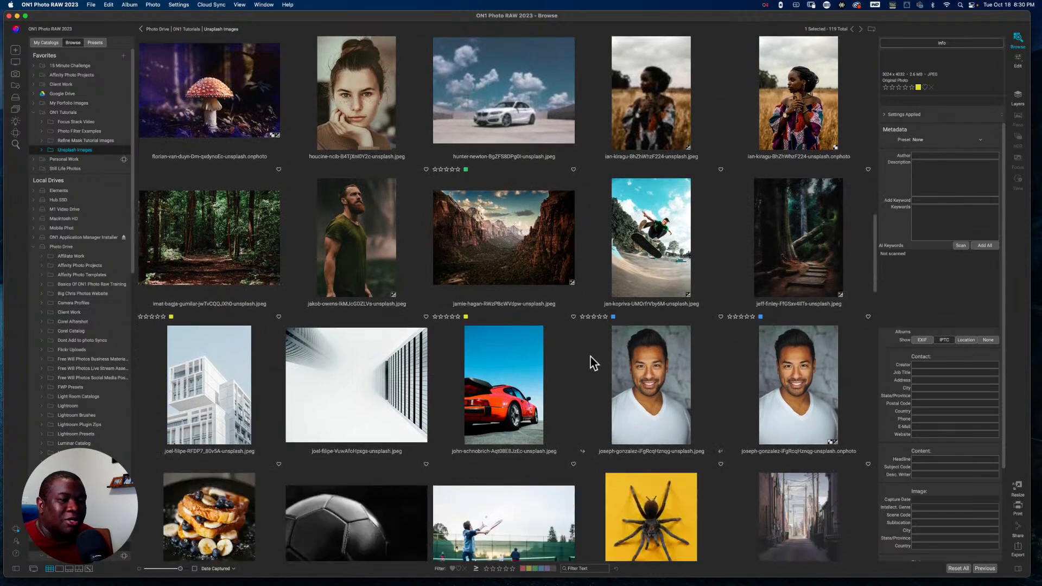
scroll(589, 353, down, 3)
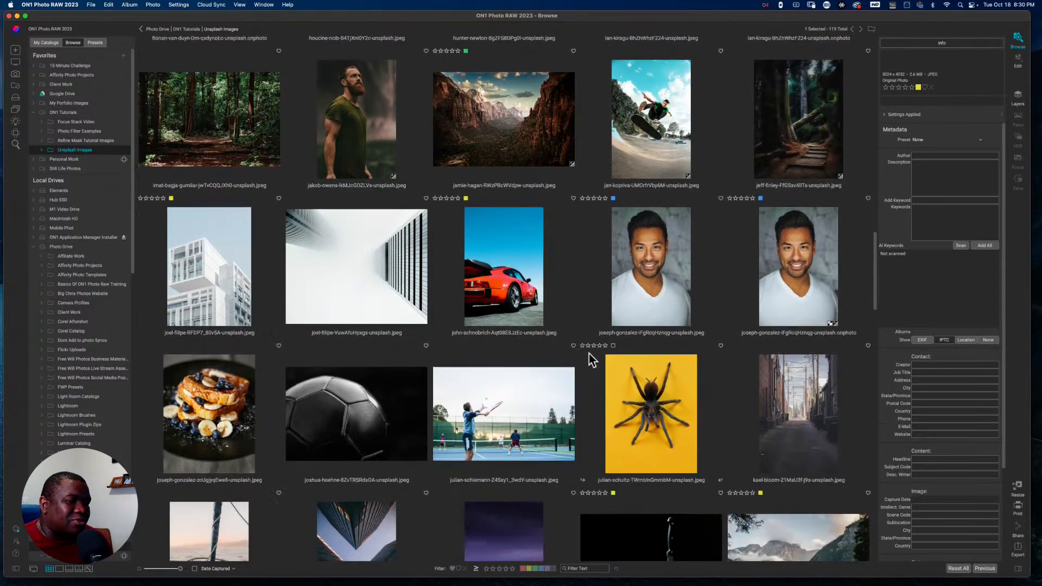
click(306, 416)
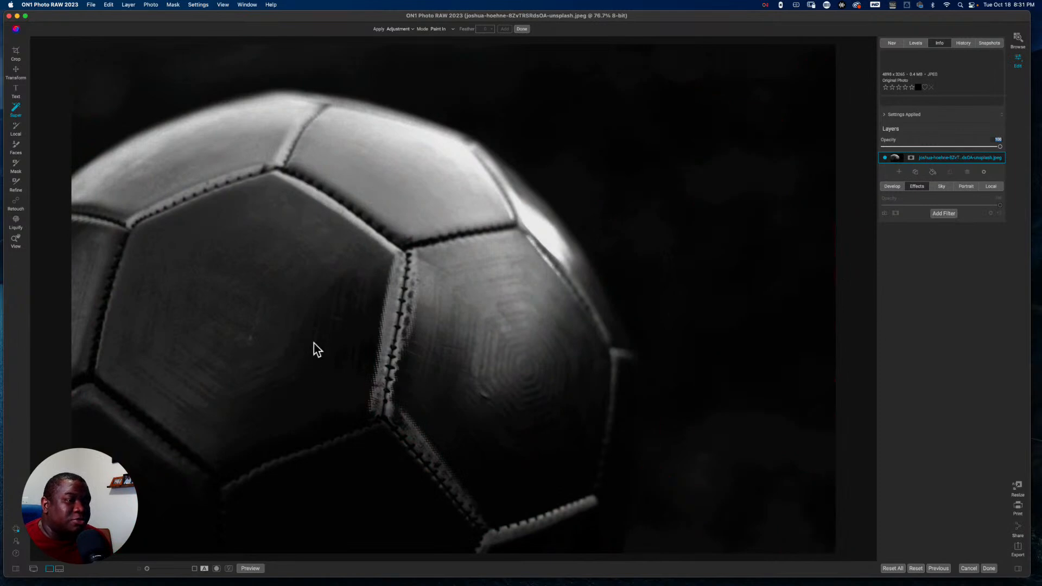
- Examine the AI mask regions offered for a new filter on the soccer ball photo, without adding a filter
click(944, 213)
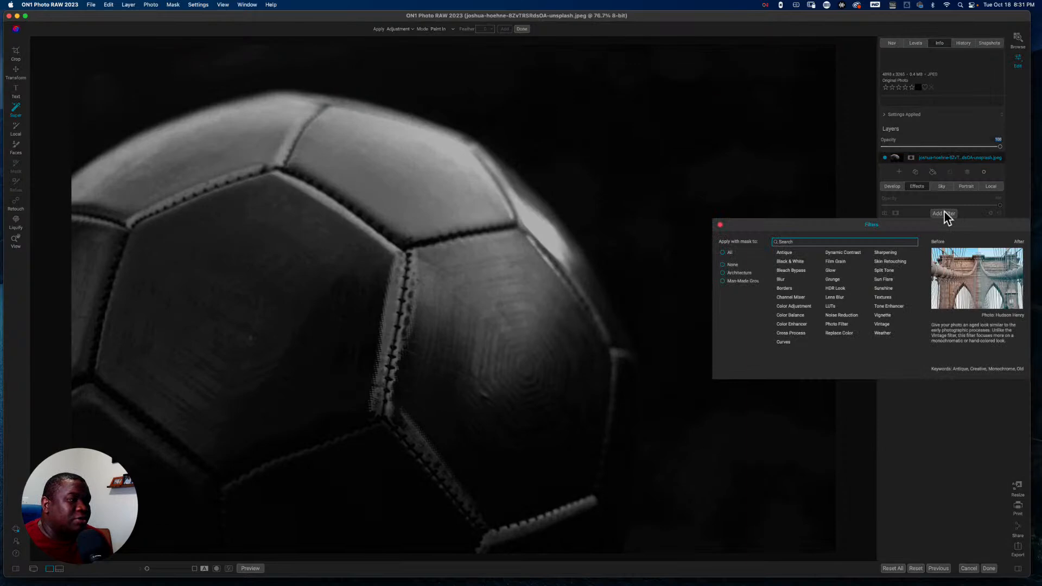
mouse_move(738, 275)
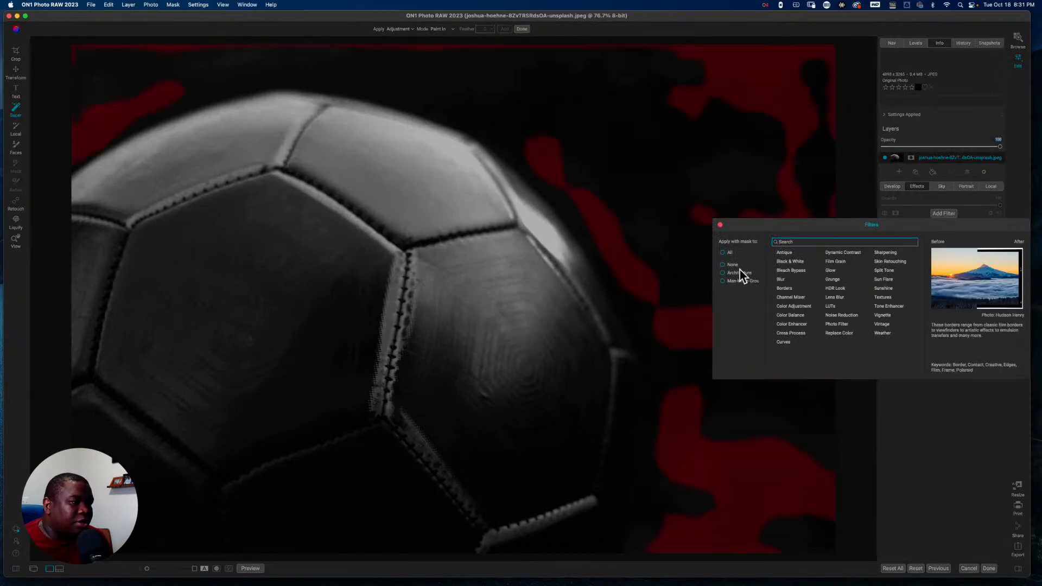
click(719, 223)
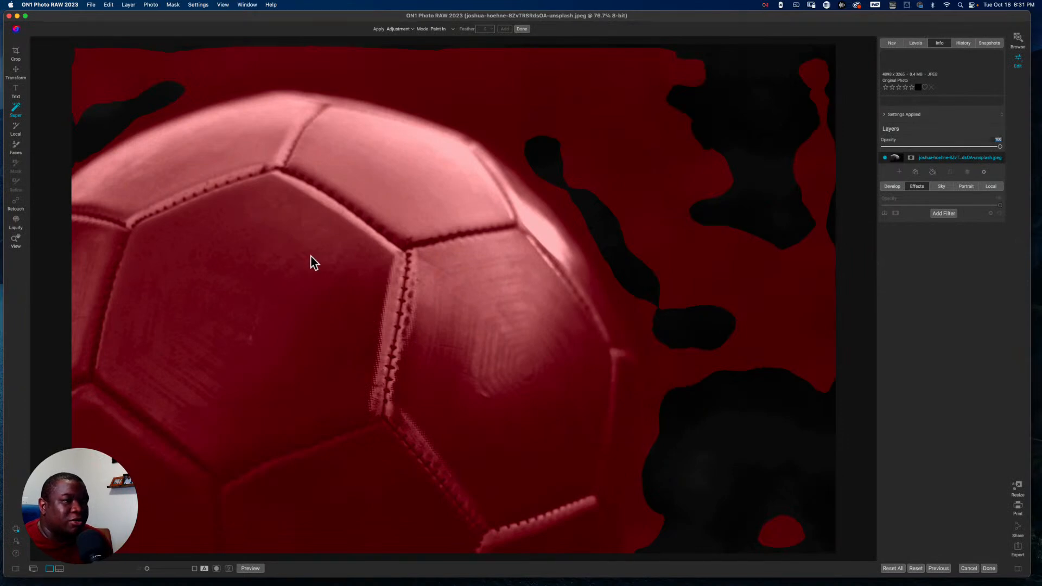
- Try to select only the ball with Super Select, clear the selection and switch to the View tool
click(168, 332)
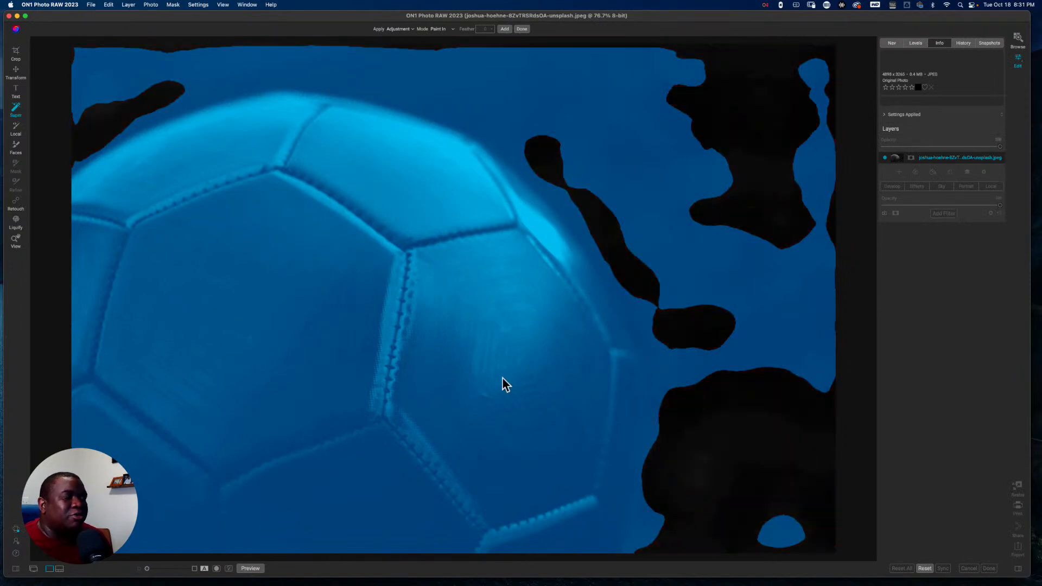
click(424, 302)
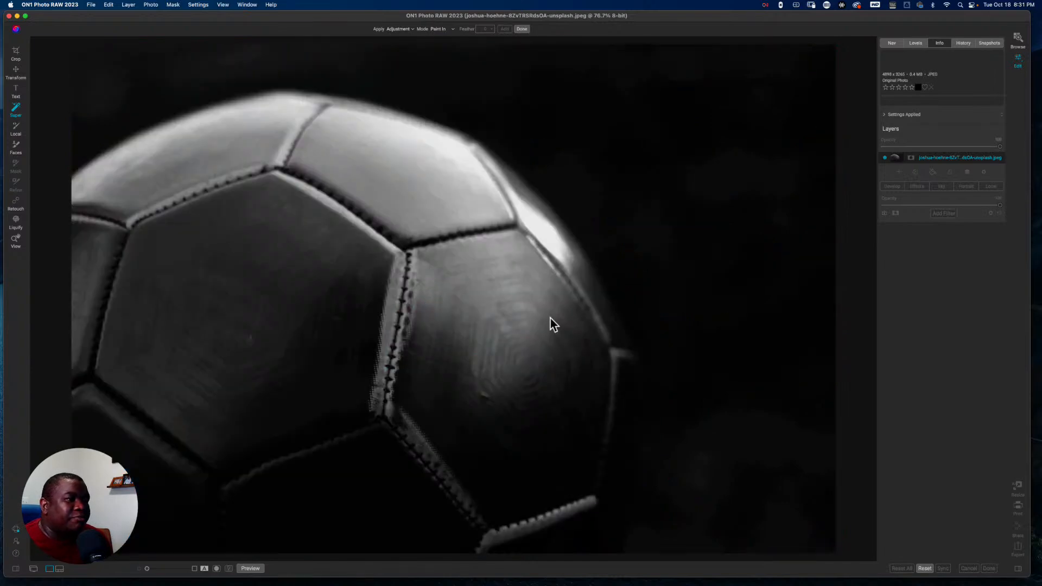
key(z)
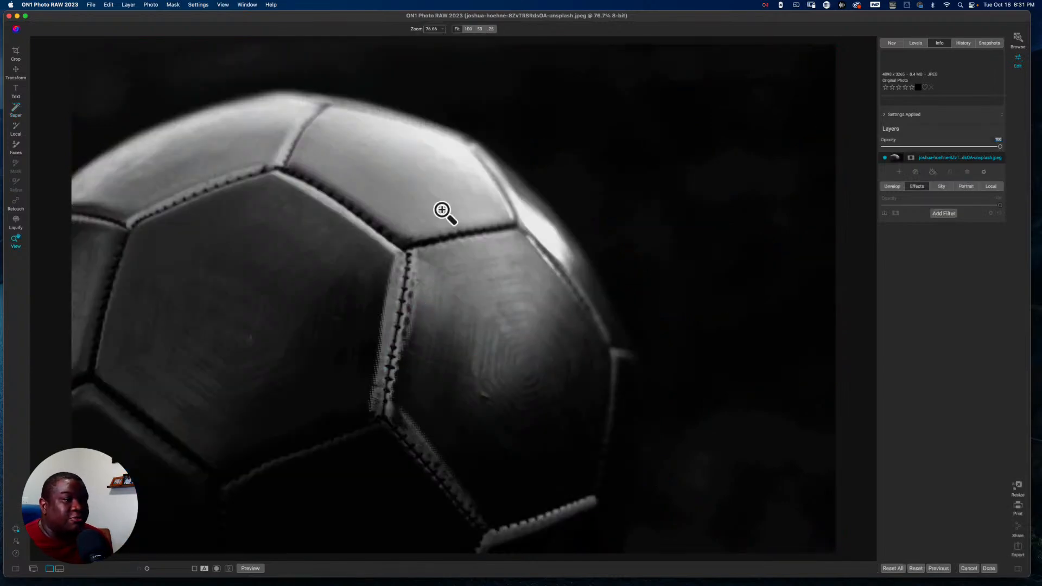